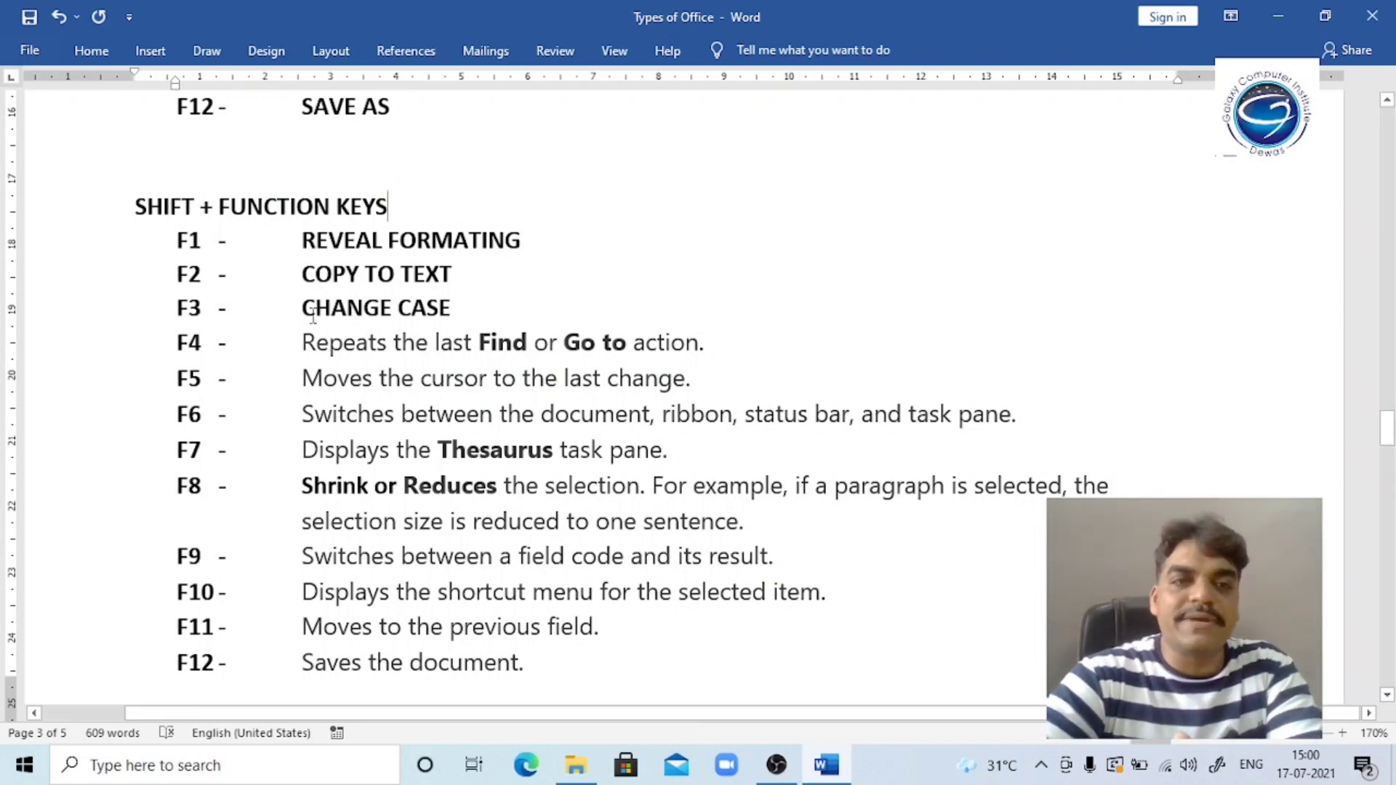
click(244, 251)
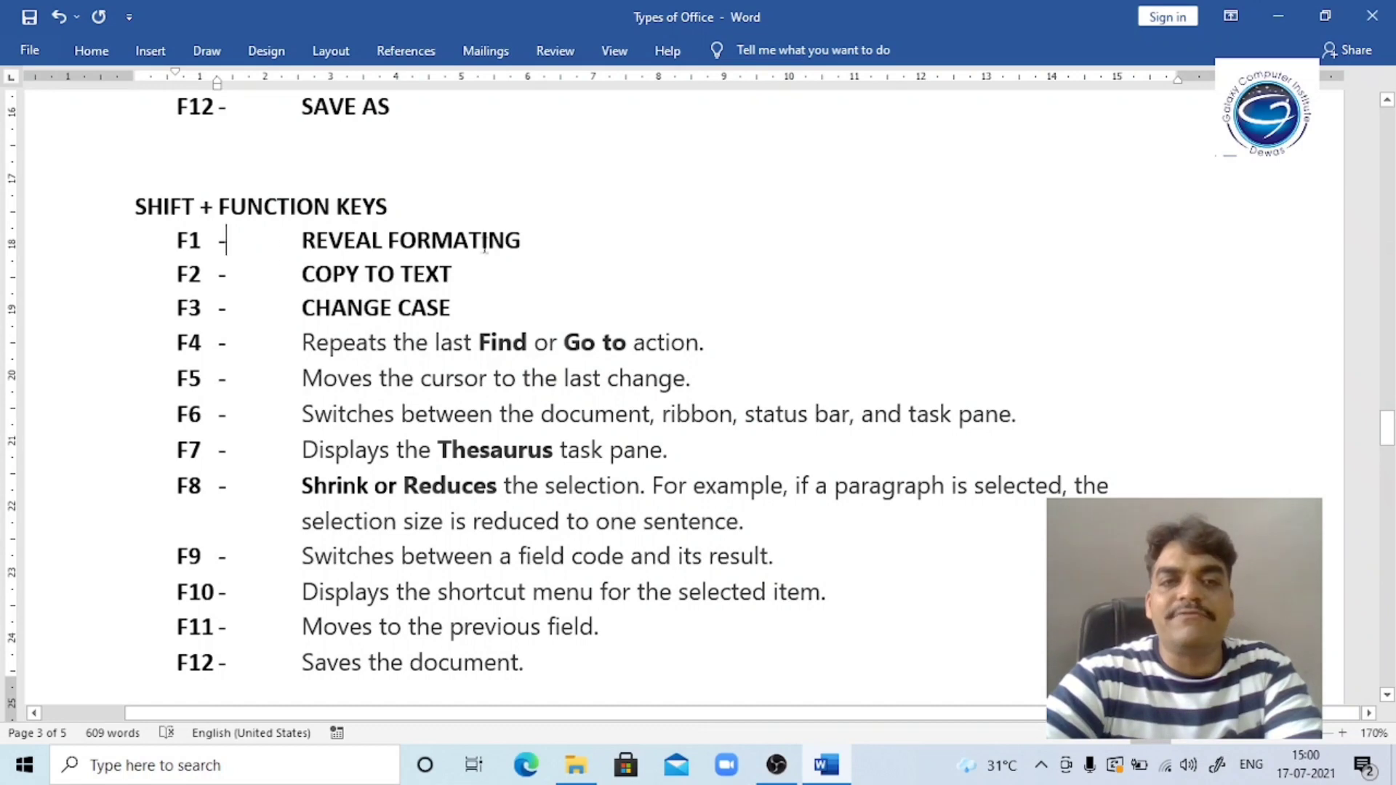
click(561, 245)
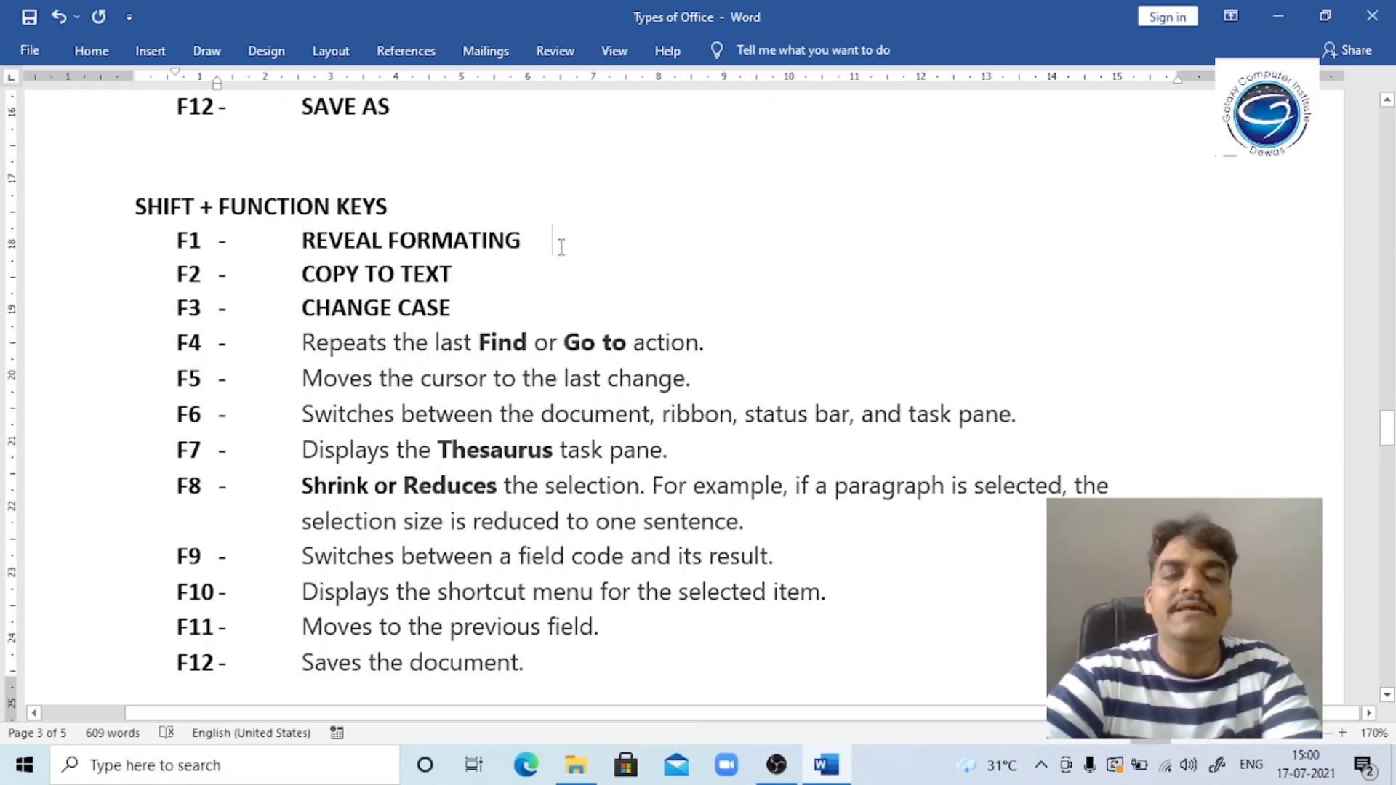
click(337, 247)
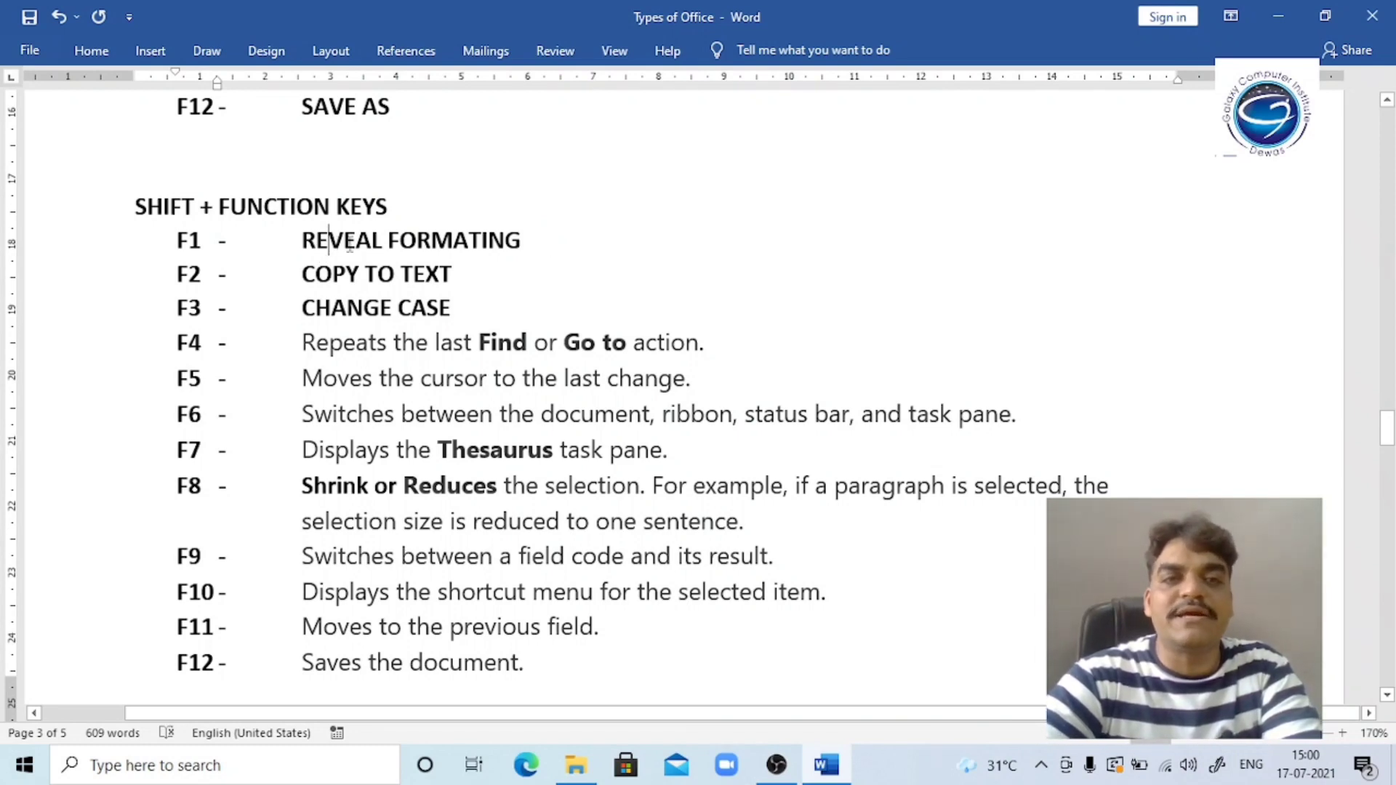
click(488, 246)
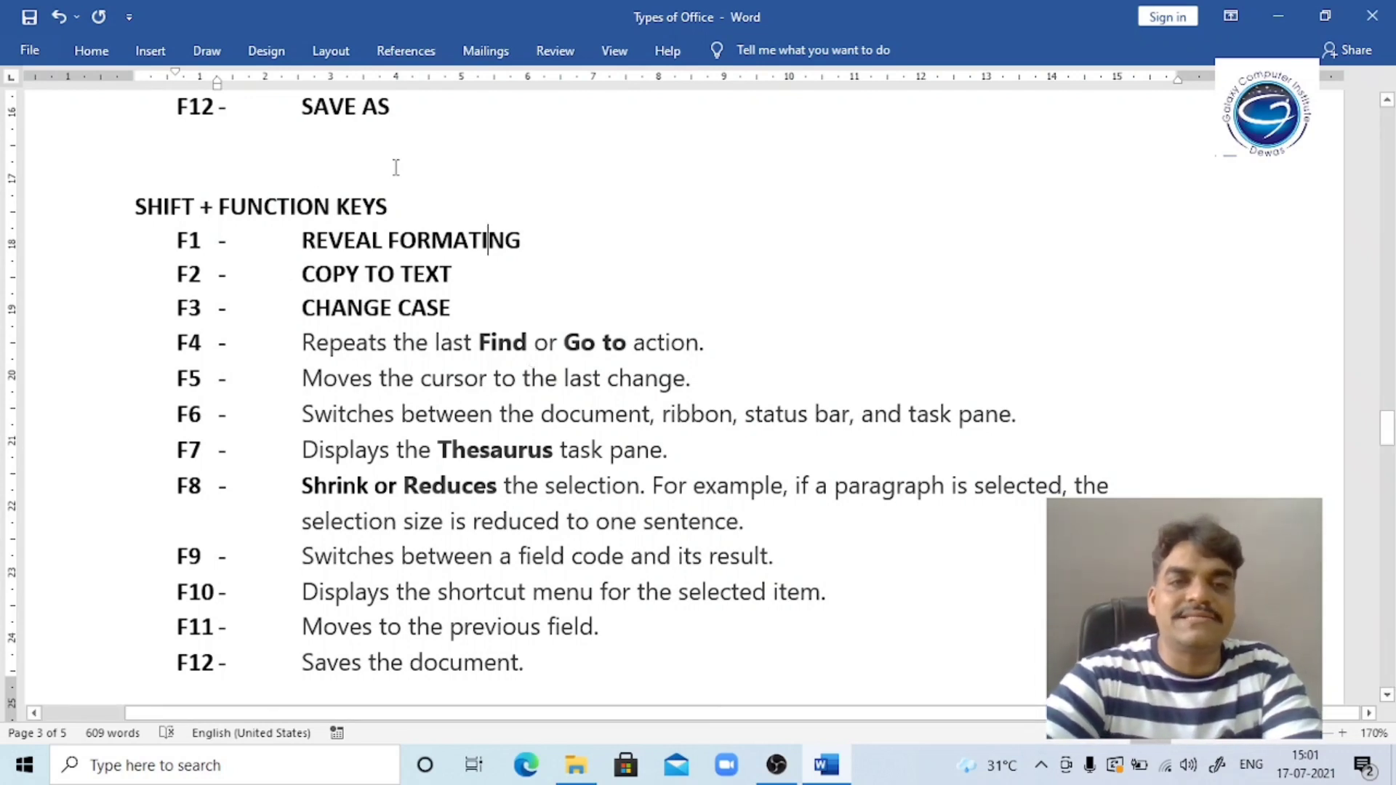
click(664, 244)
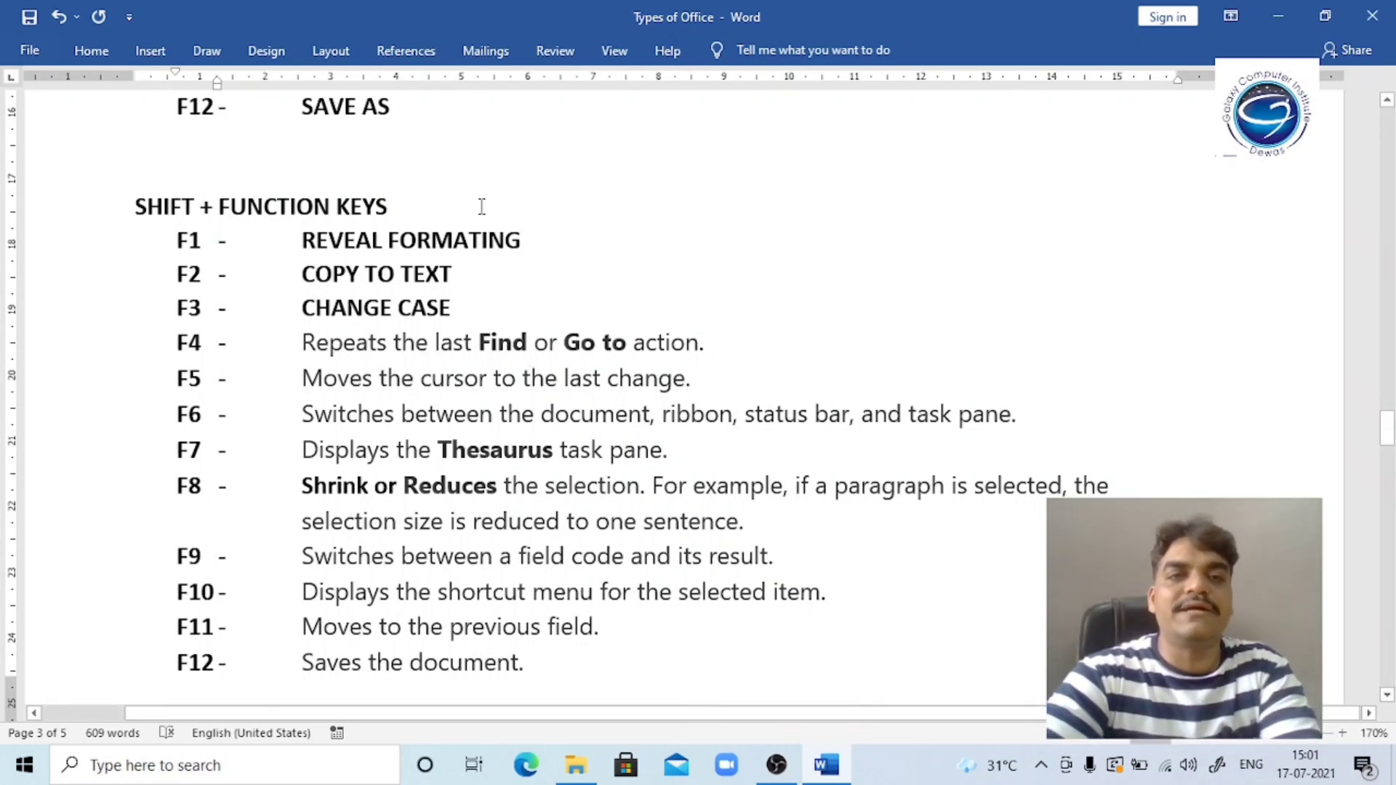
Add the line "Galaxy computer institute" in the empty paragraph above the SHIFT + FUNCTION KEYS heading.
click(458, 167)
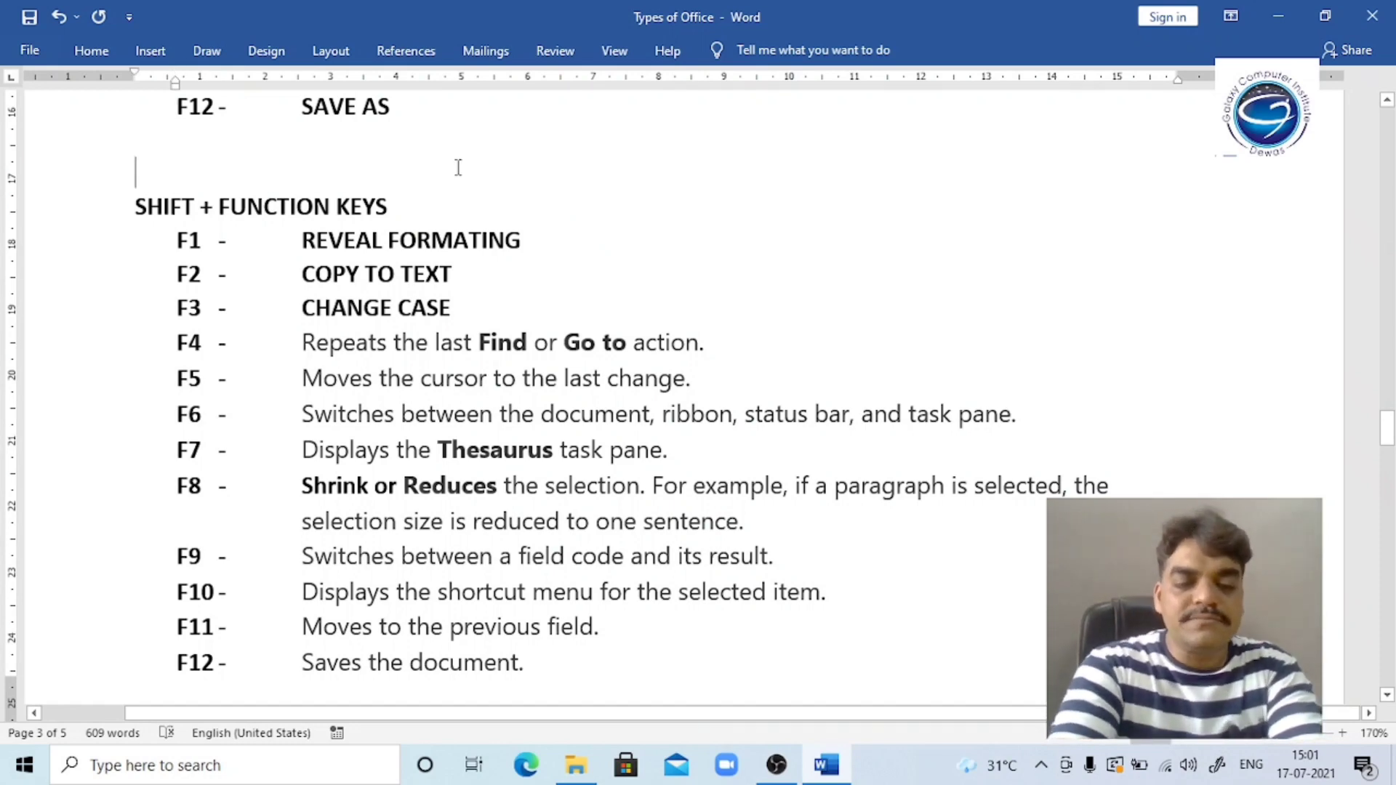
text(galaxy)
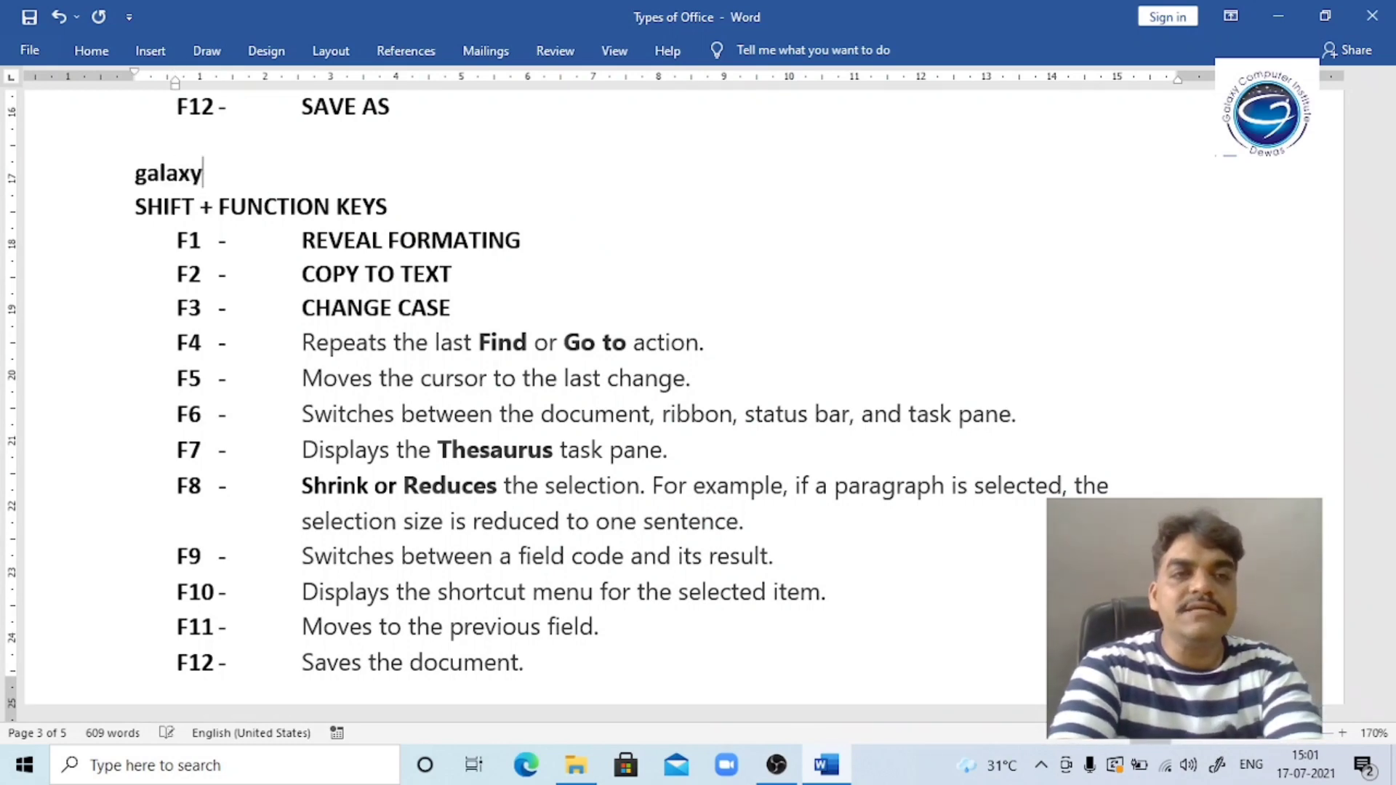
text( computer institute)
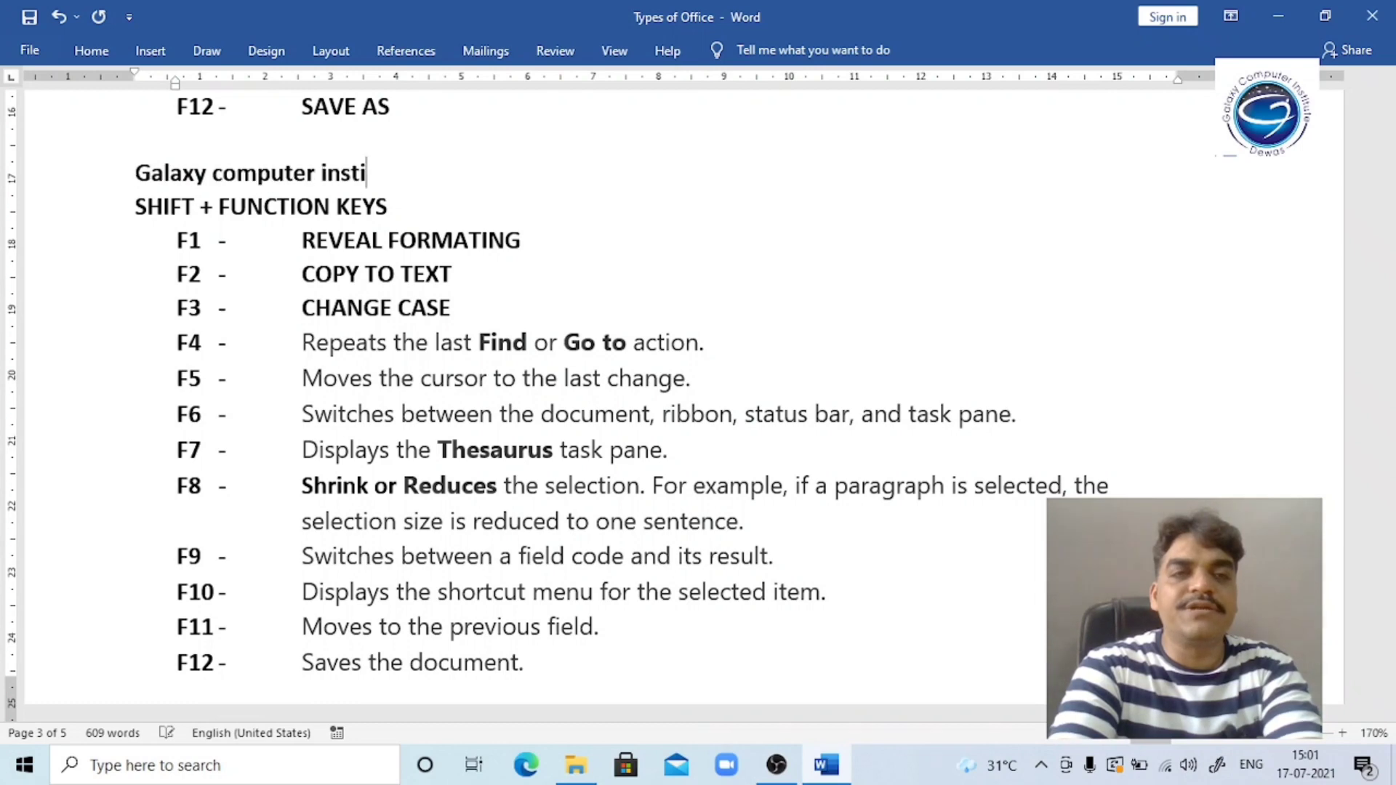
key(Left)
key(Left)
key(Left)
key(Left)
key(Left)
key(Left)
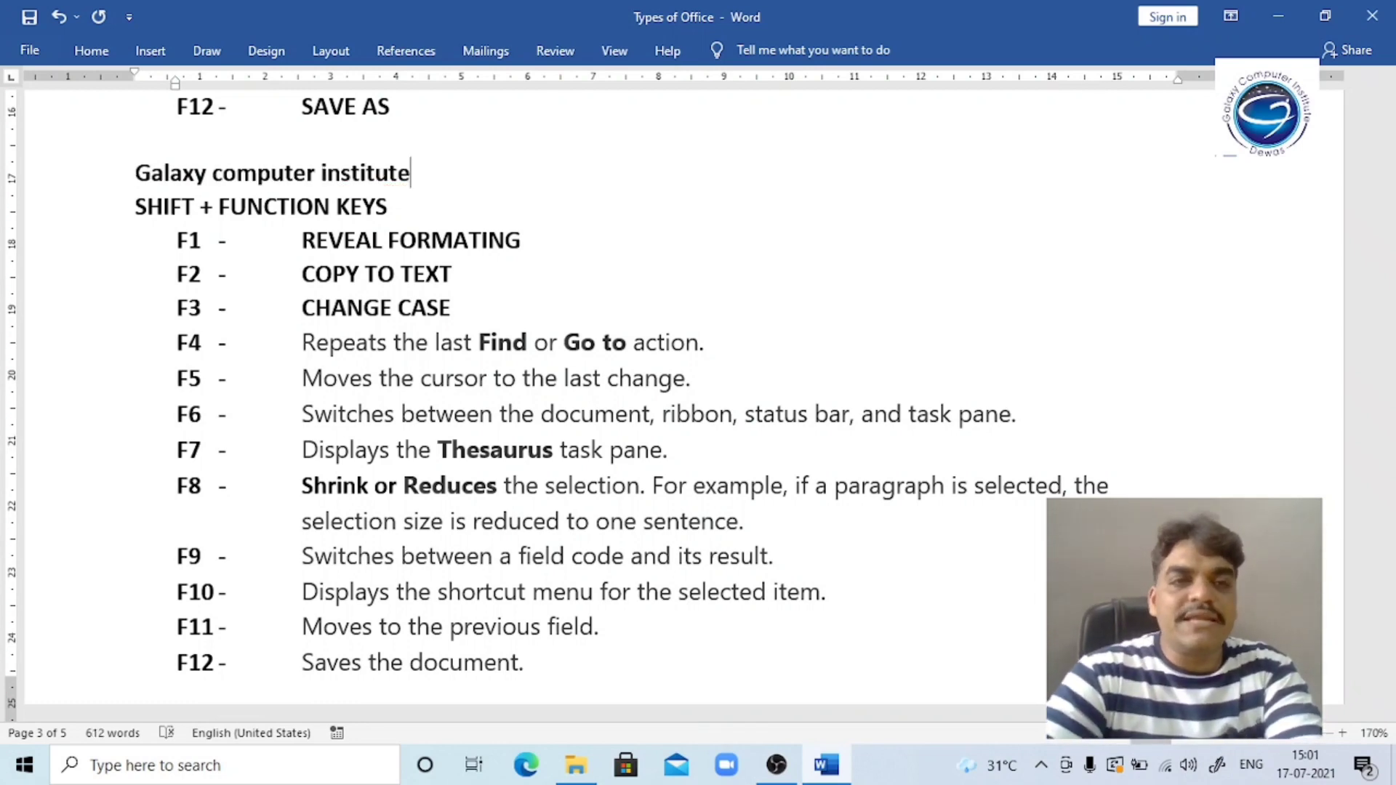
key(Right)
key(Right)
key(Right)
key(Right)
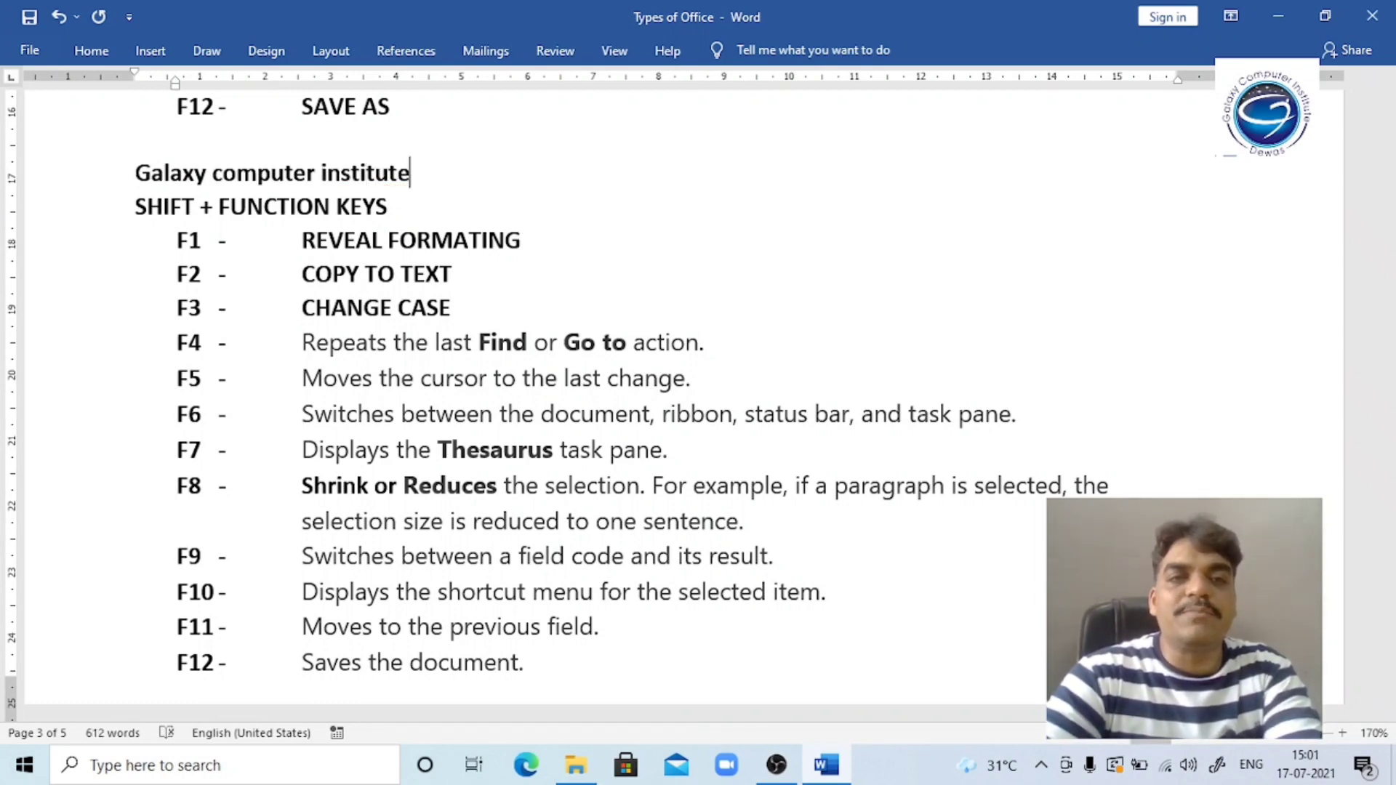
Change the case of "computer institute" so that each of the two words is capitalized.
key(ctrl+shift+Left)
key(ctrl+shift+Left)
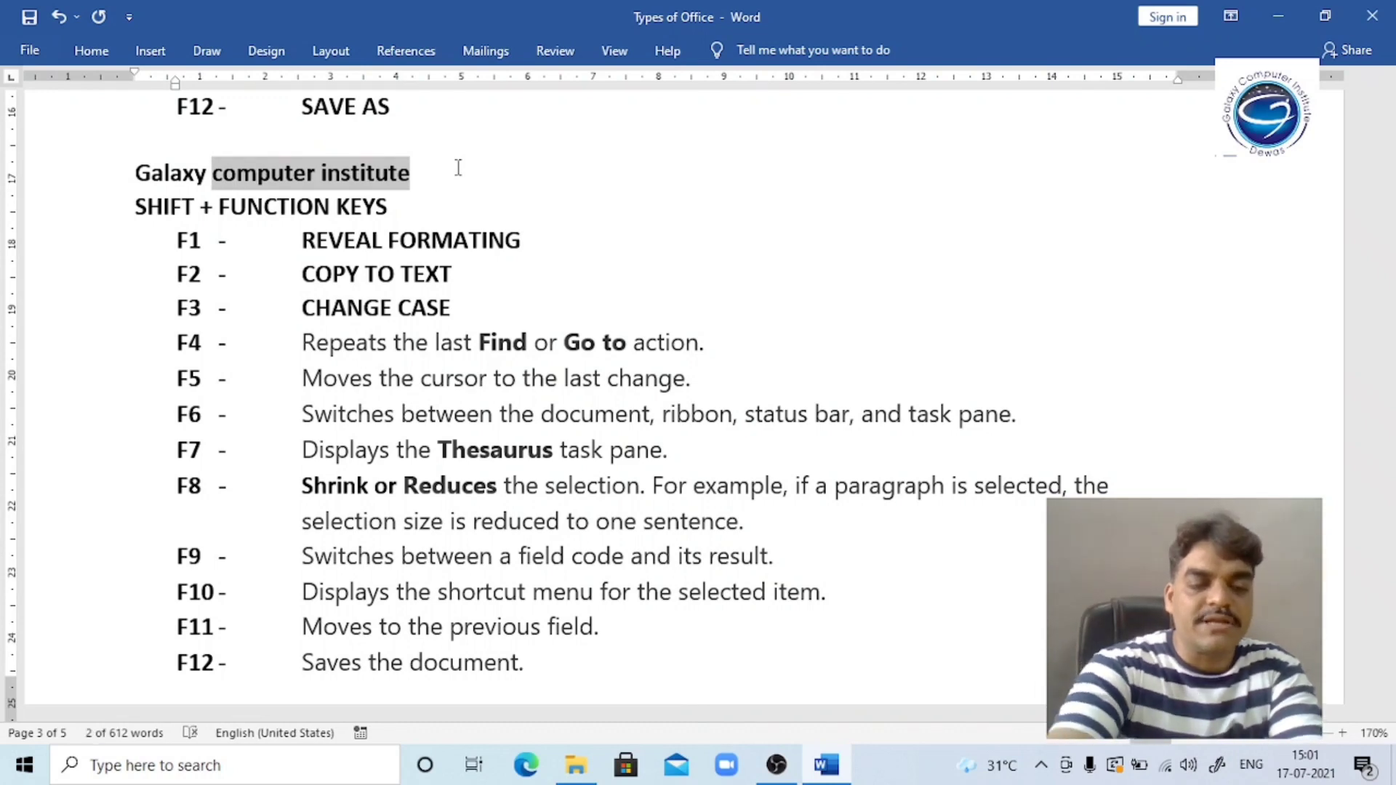
key(shift+F3)
Format the whole Galaxy Computer Institute line as italic, double-underlined uppercase text.
key(Left)
key(Left)
key(Left)
key(Left)
key(Left)
key(Left)
key(Left)
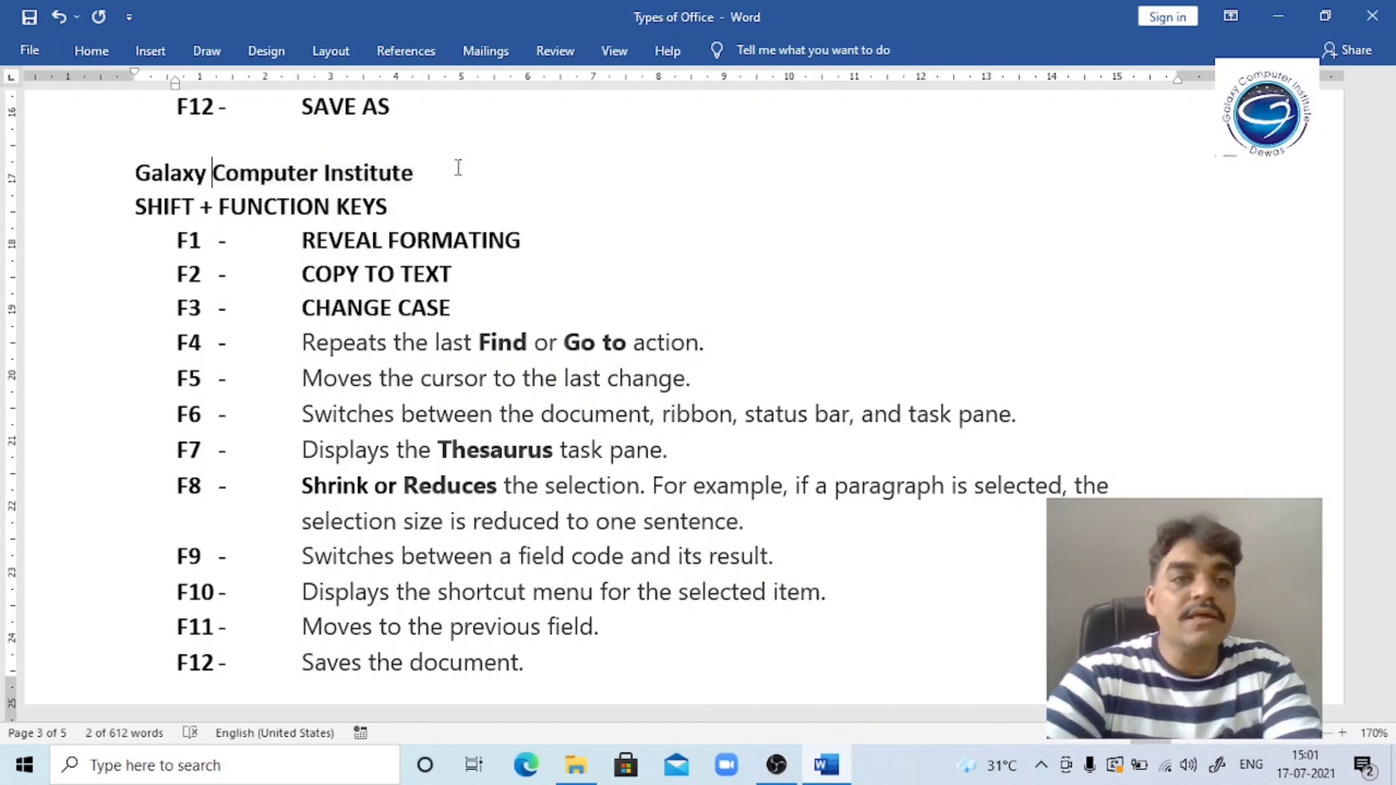
key(Left)
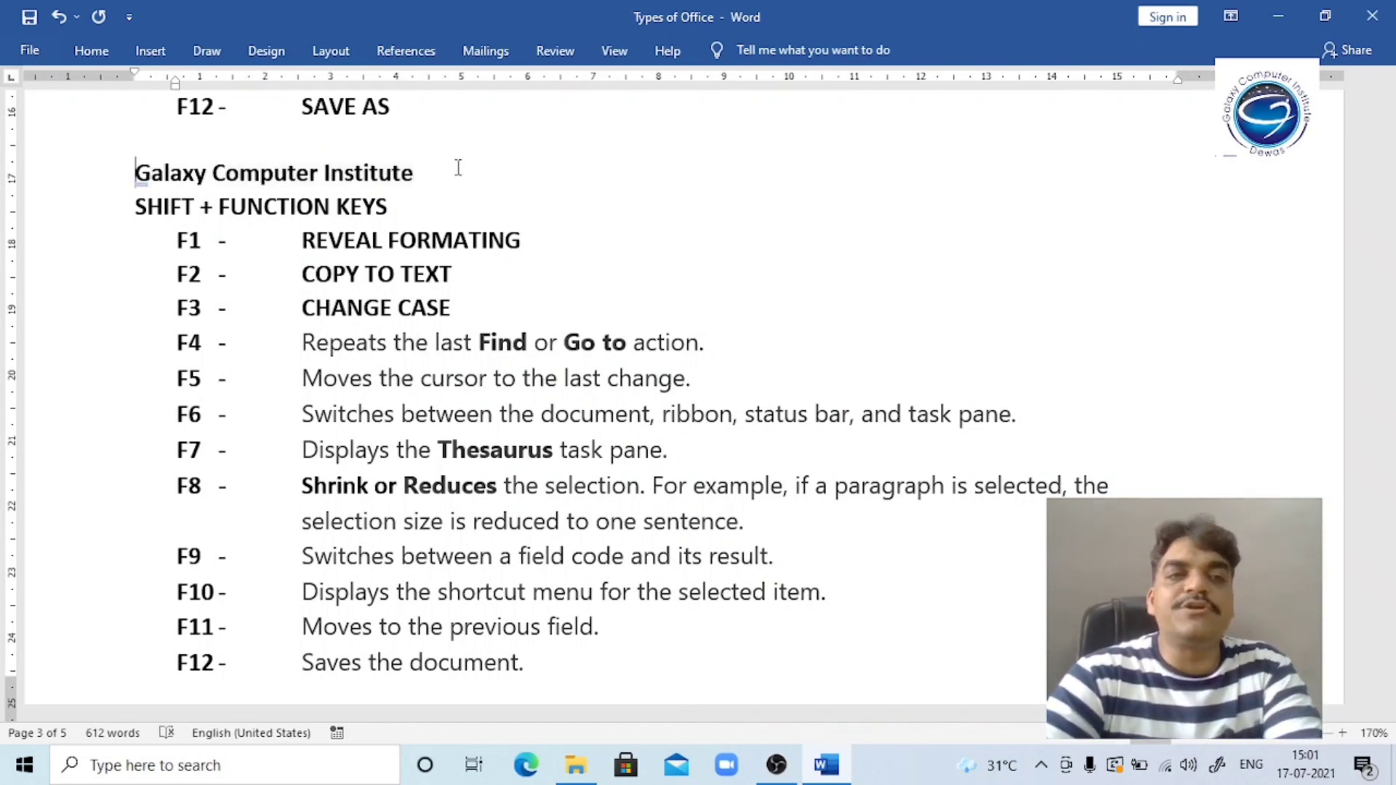
key(F8)
key(F8)
key(F8)
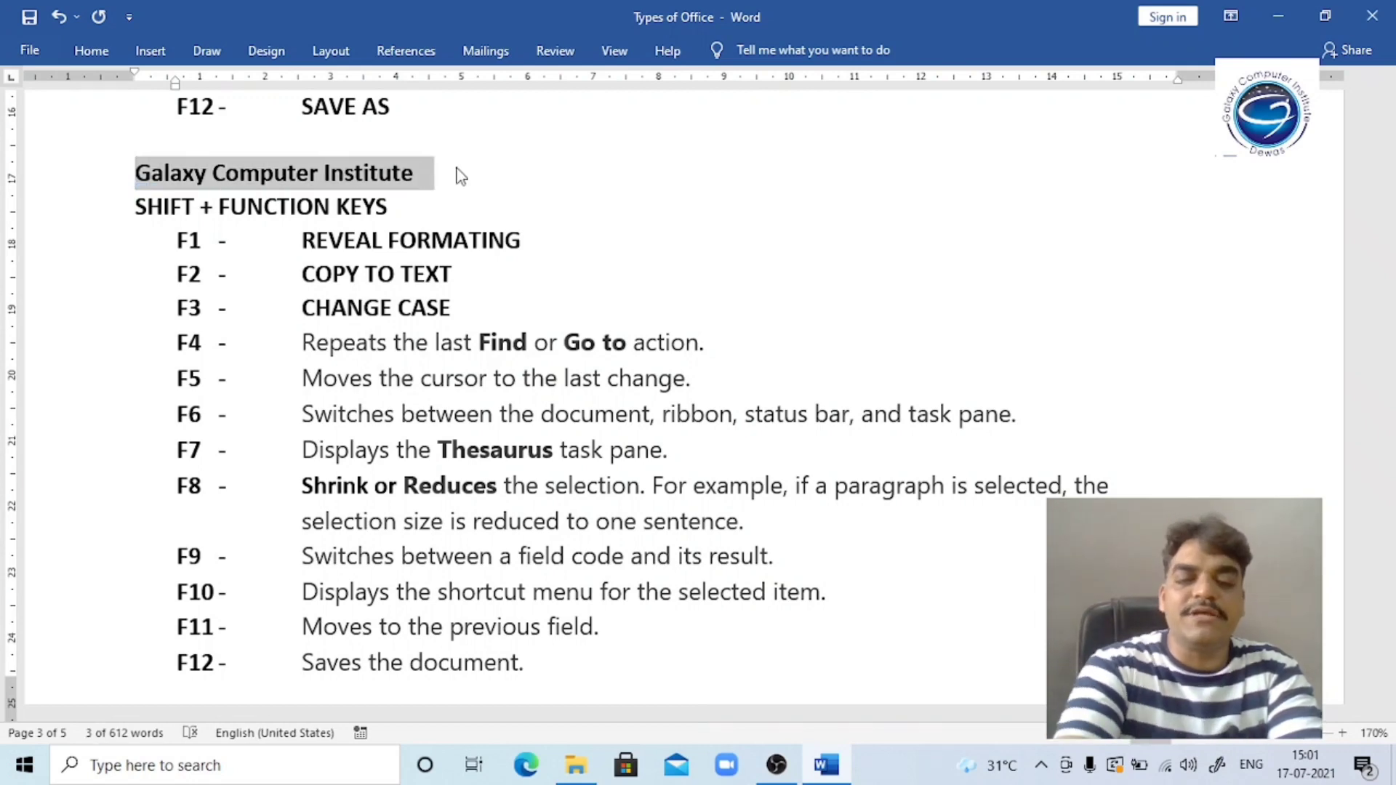
key(ctrl+i)
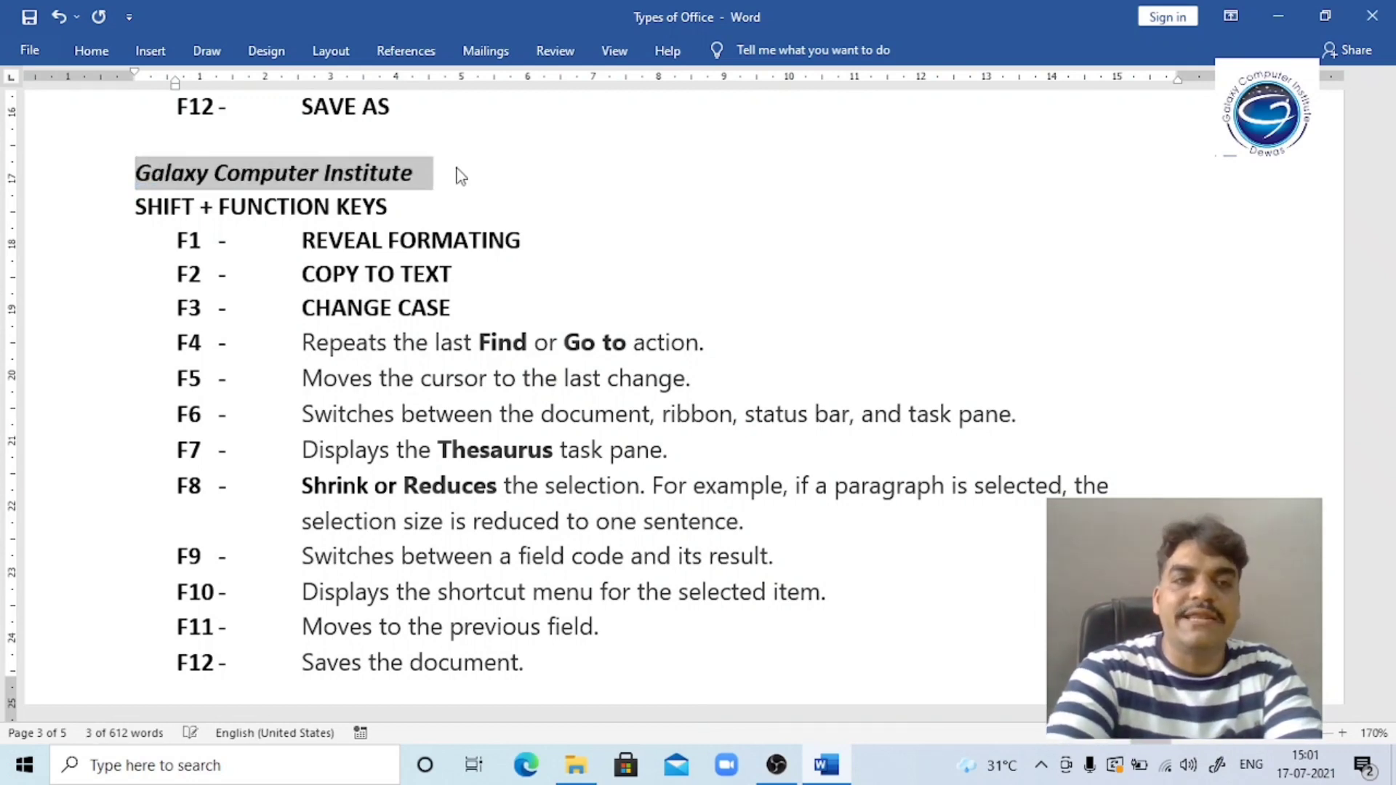
key(ctrl+u)
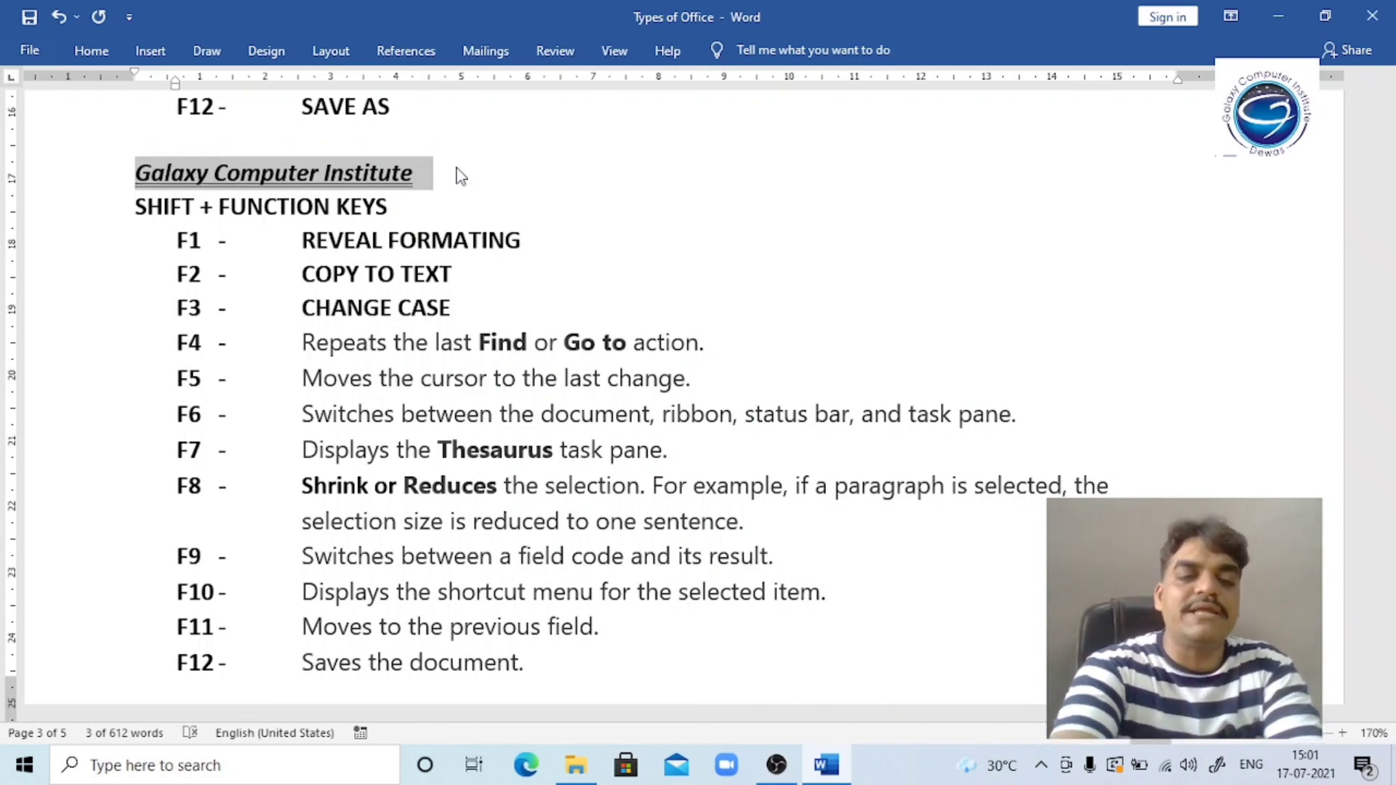
key(shift+F3)
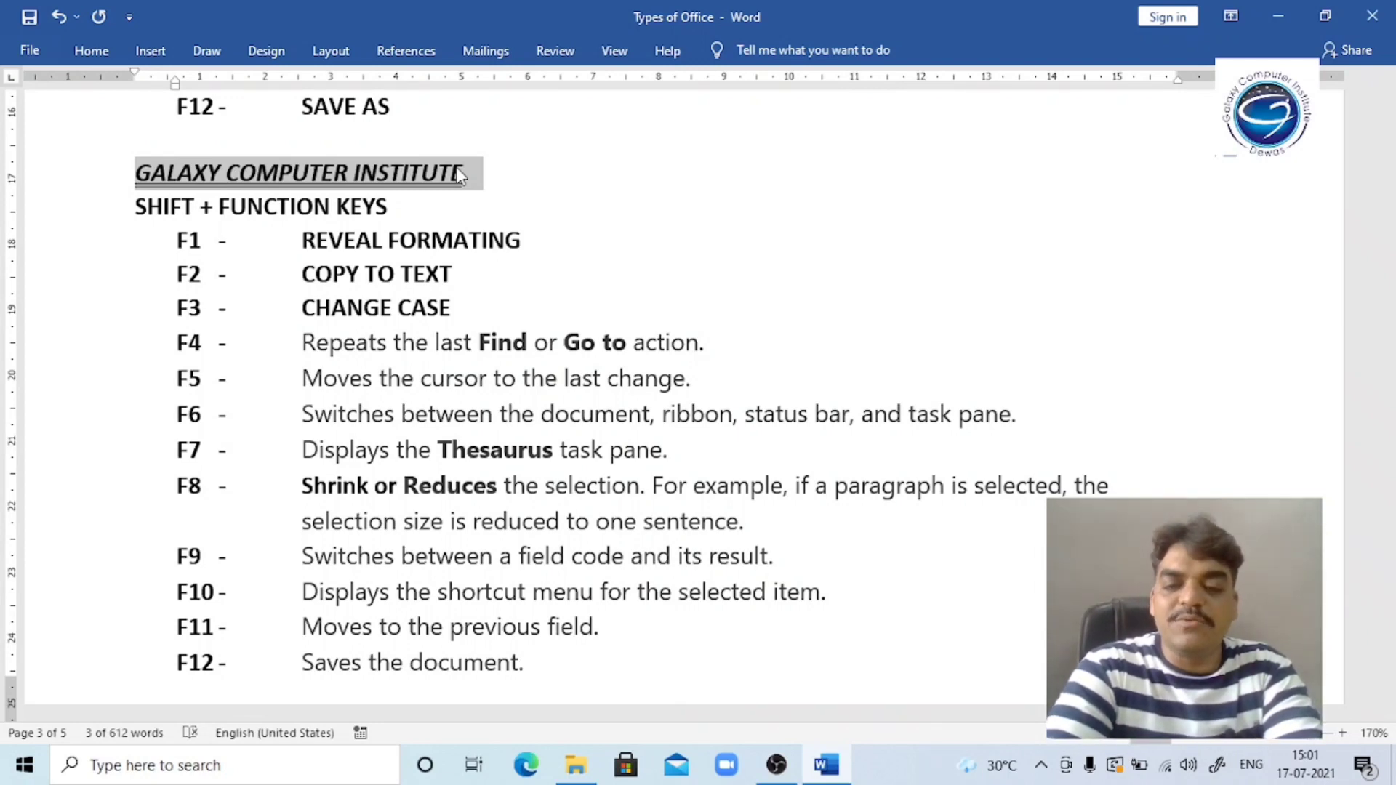
Enlarge the GALAXY COMPUTER INSTITUTE line to 21 pt and center it on the page.
key(ctrl+bracketright)
key(ctrl+bracketright)
key(ctrl+bracketright)
key(ctrl+bracketright)
key(ctrl+bracketright)
key(ctrl+bracketright)
key(ctrl+bracketright)
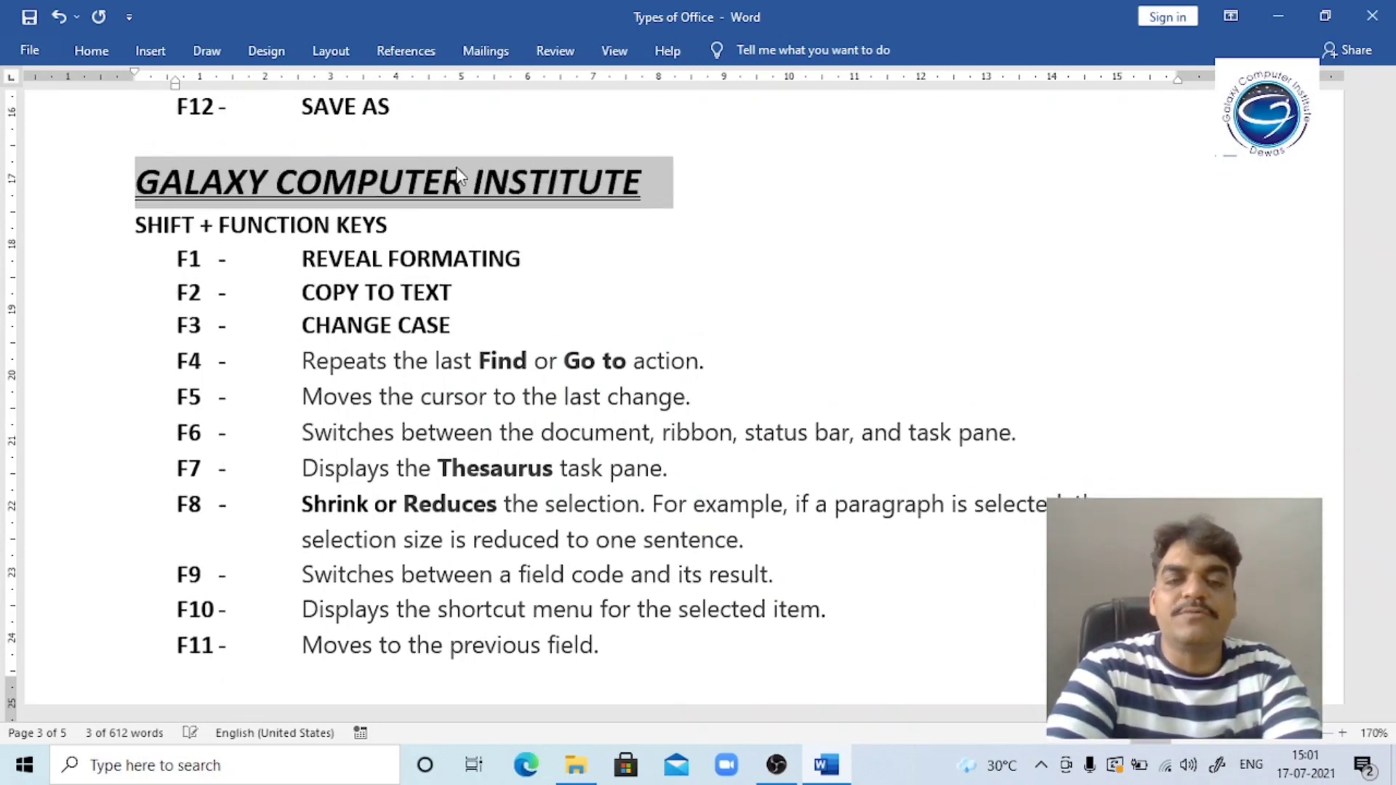
key(ctrl+bracketright)
key(ctrl+e)
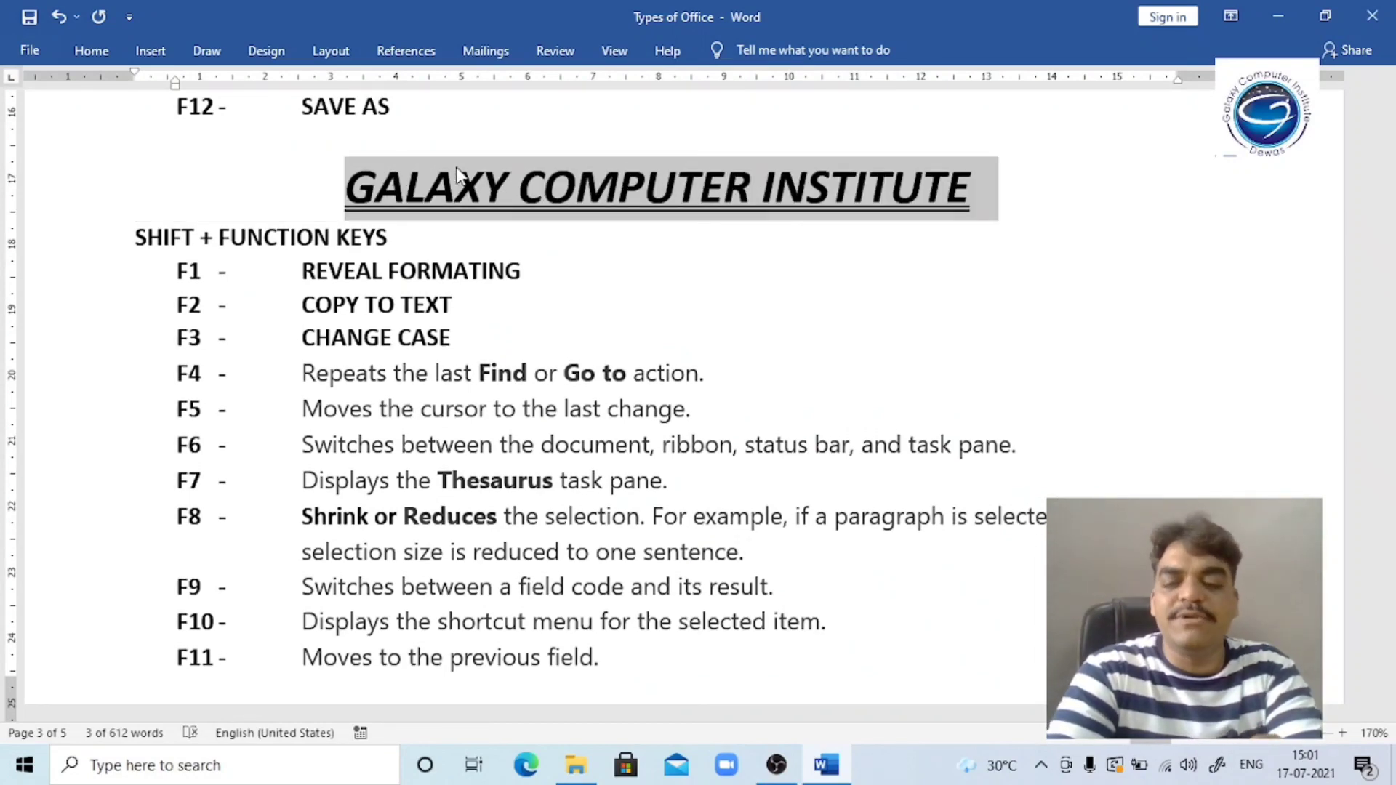
Inspect the formatting of the GALAXY COMPUTER INSTITUTE line and the F1 entry with Reveal Formatting, closing it when done.
key(Left)
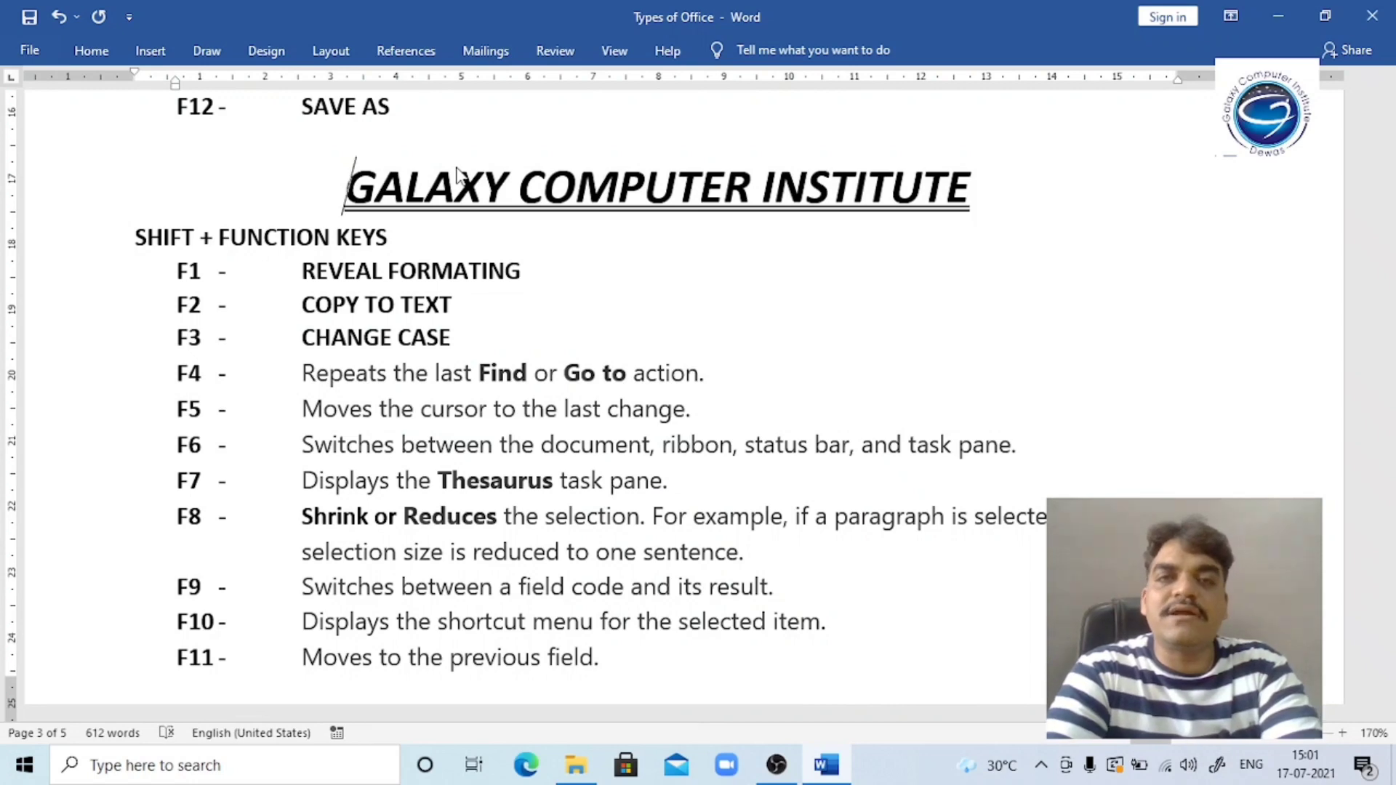
key(Right)
key(Right)
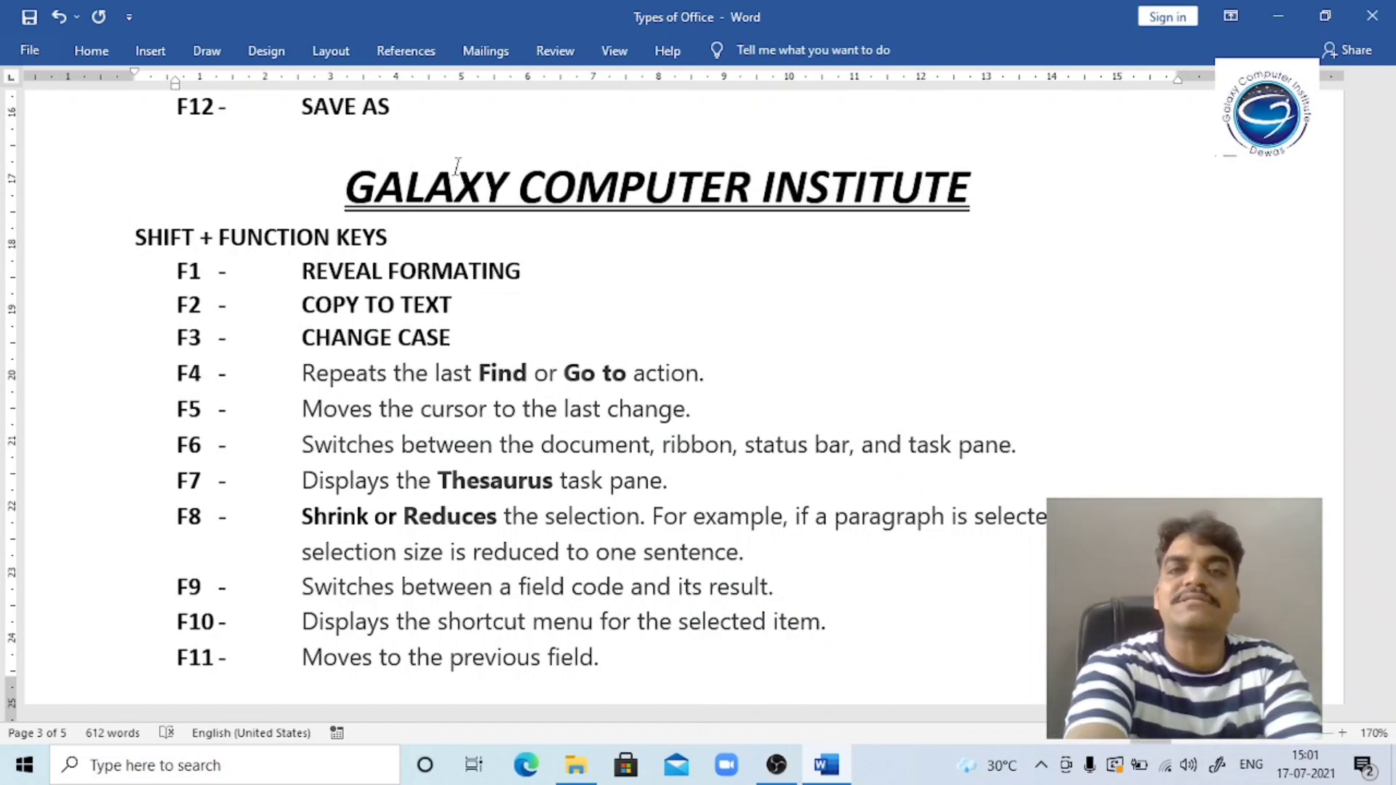
key(shift+F1)
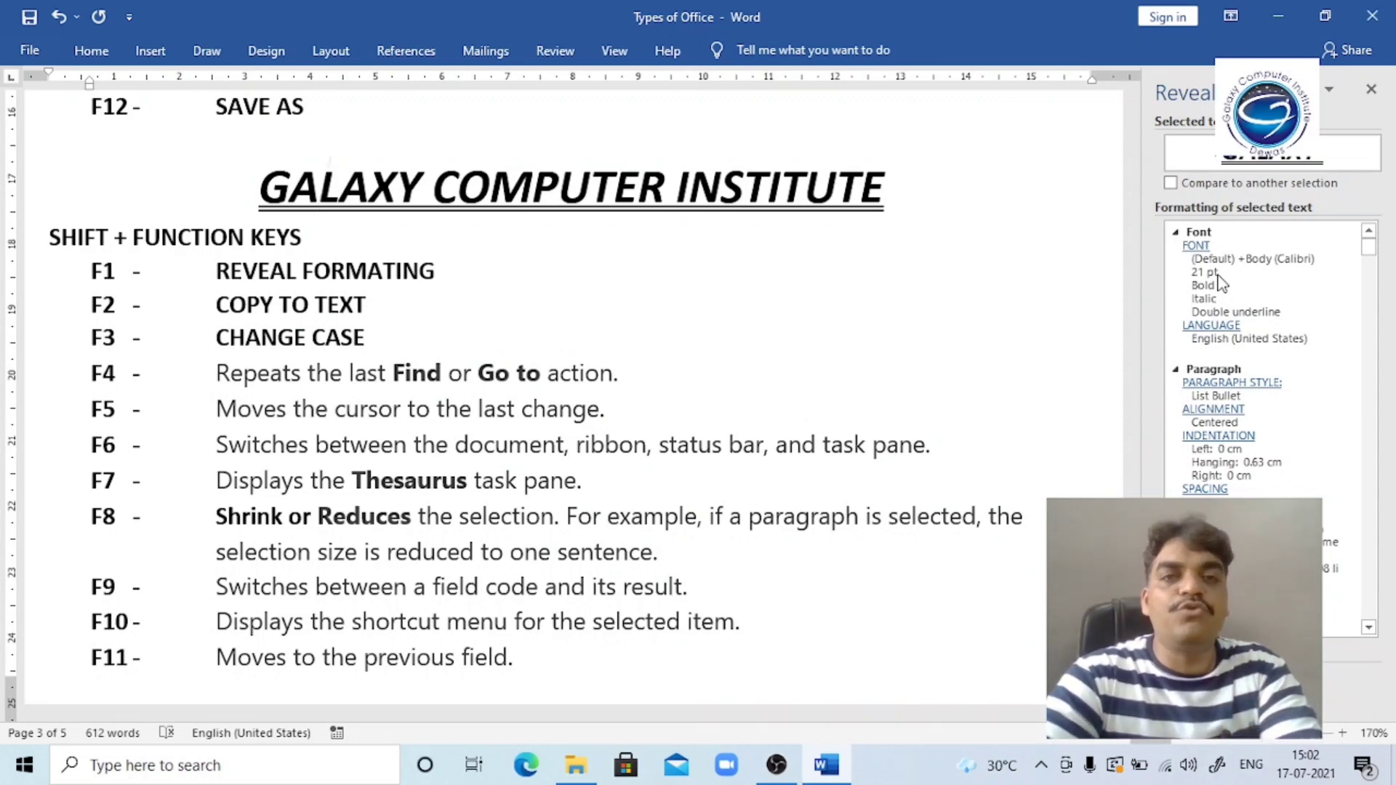
click(912, 212)
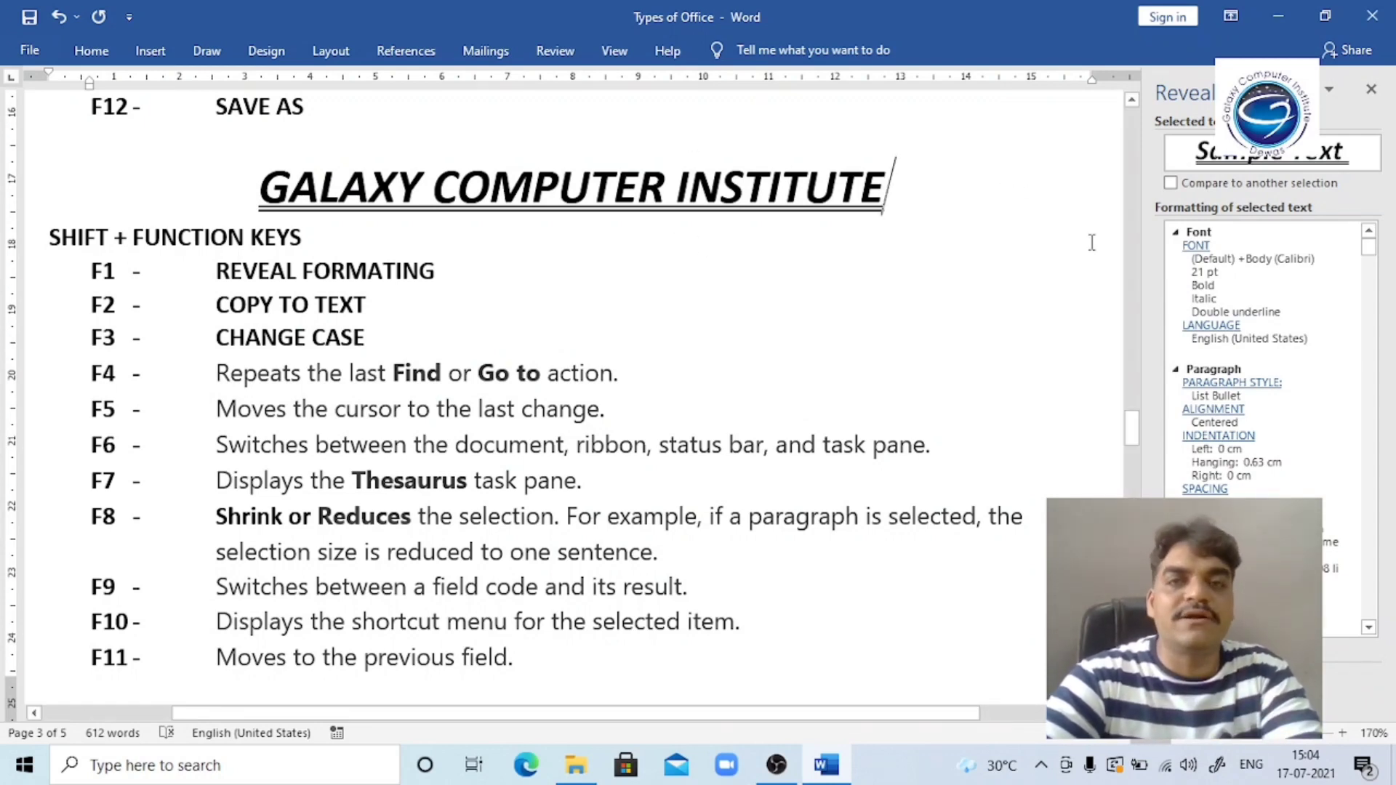
click(171, 269)
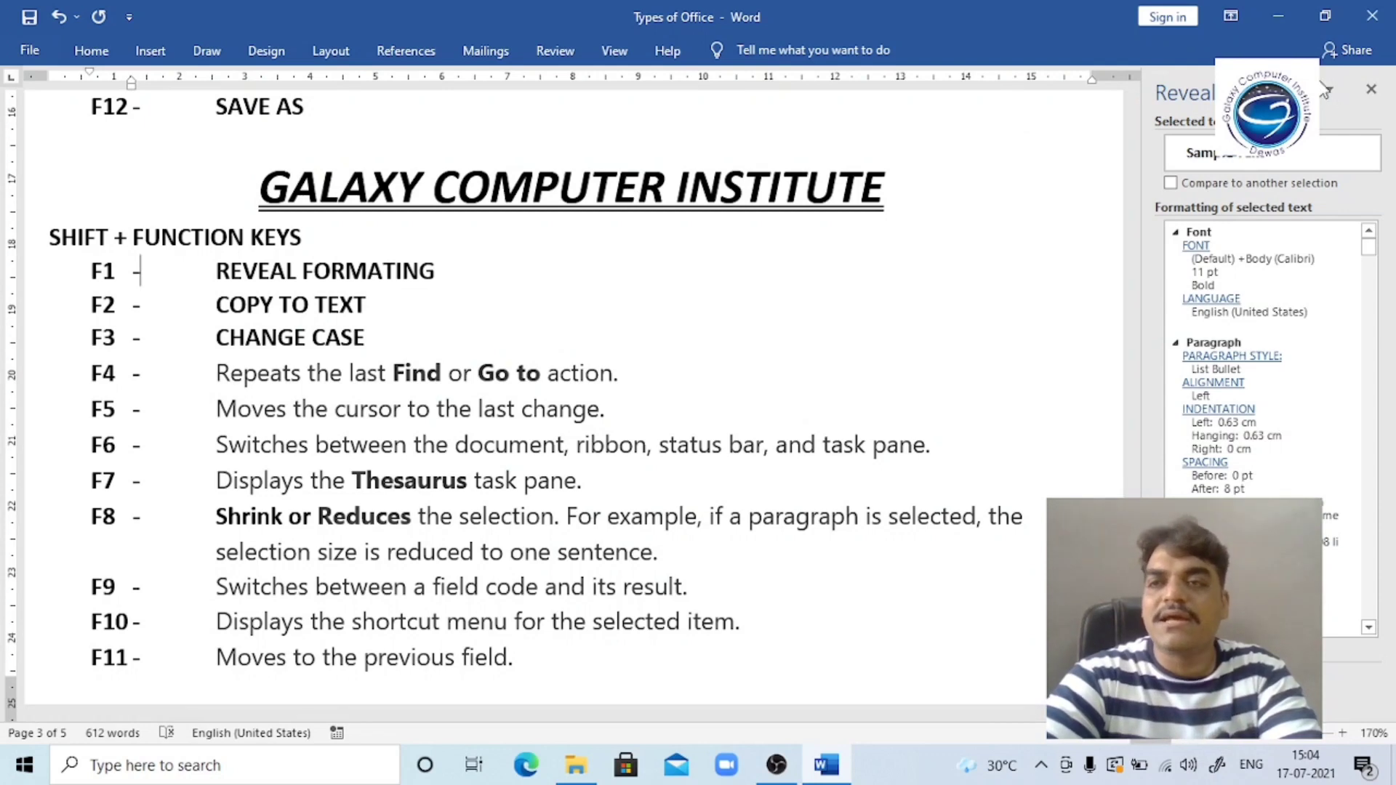
click(1371, 88)
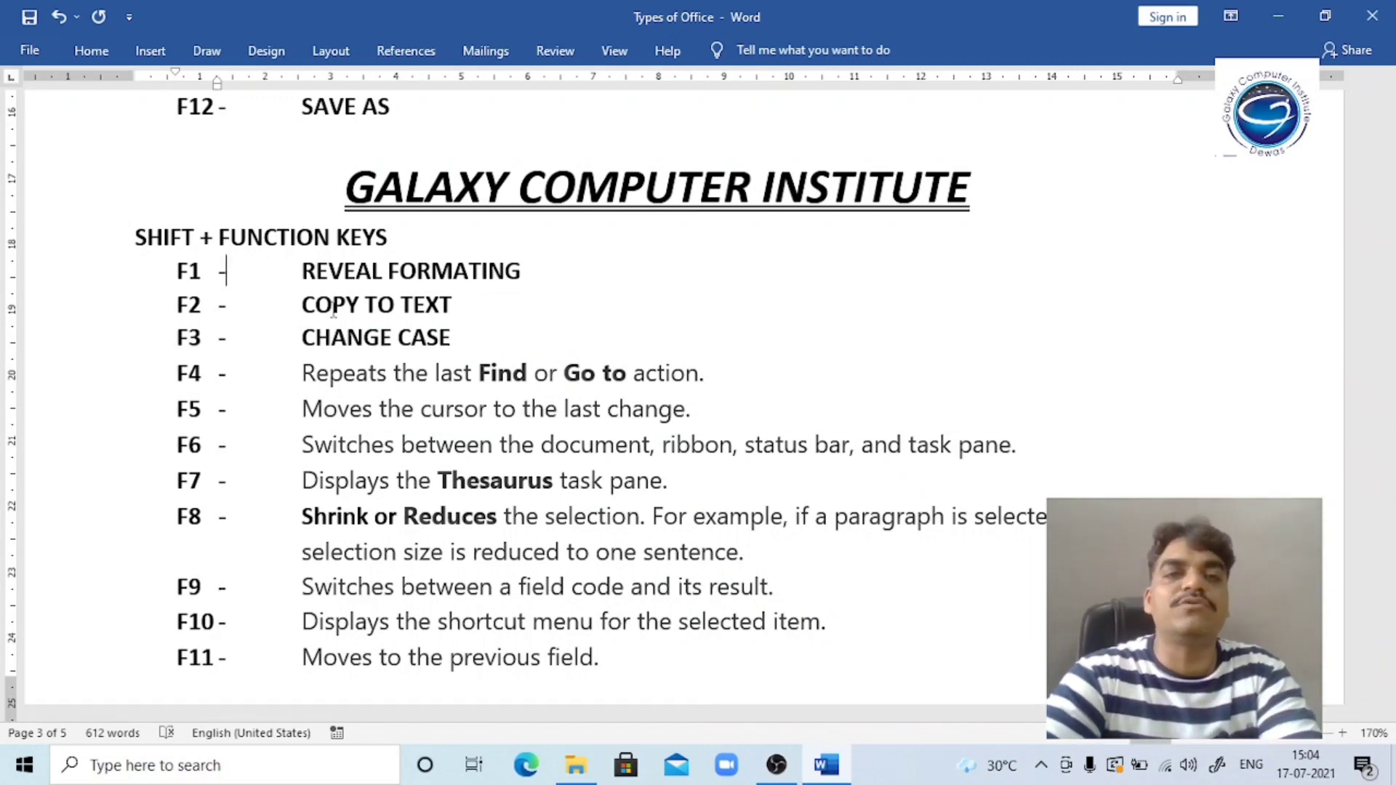
Replace the word TEXT with "WHERE?" in the F2 entry under SHIFT + FUNCTION KEYS.
double_click(414, 305)
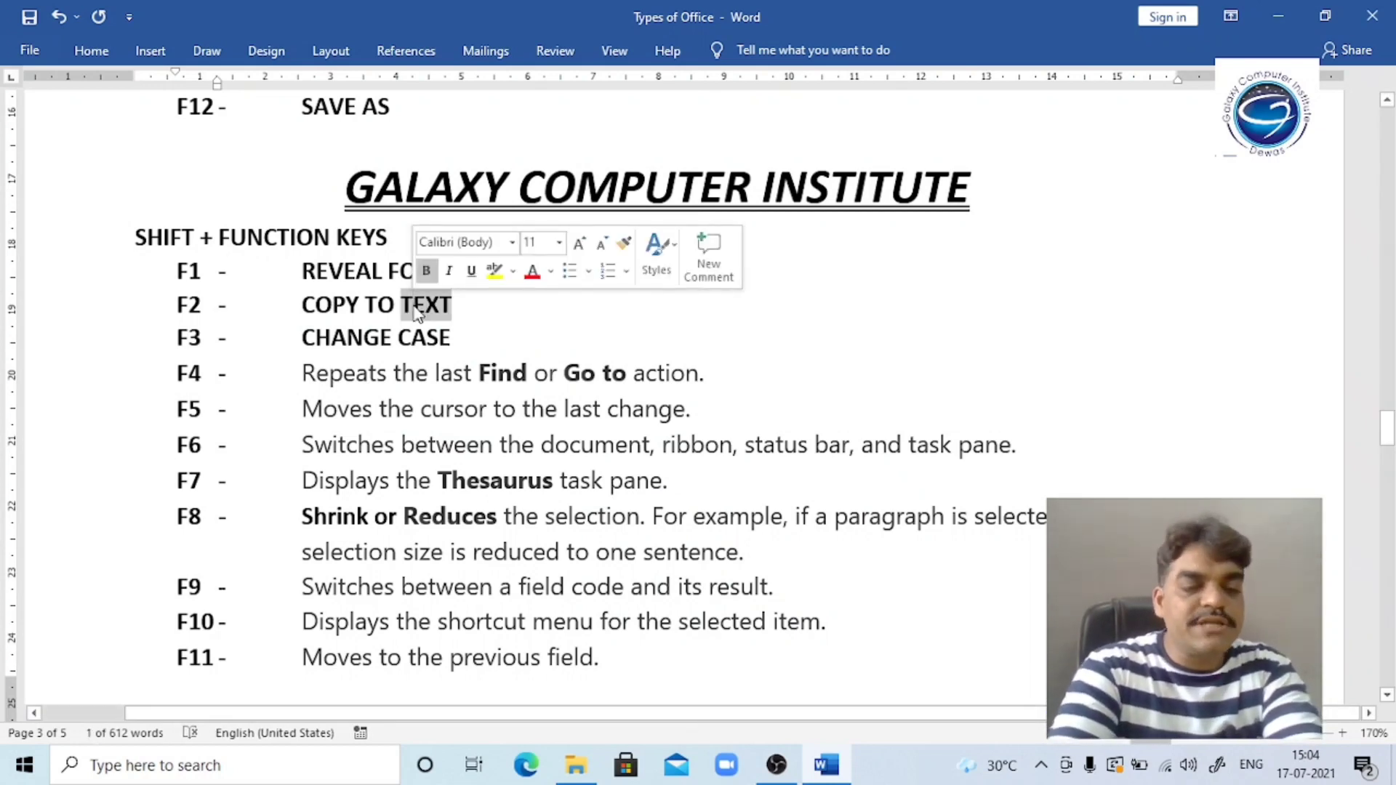
text(WHERE?)
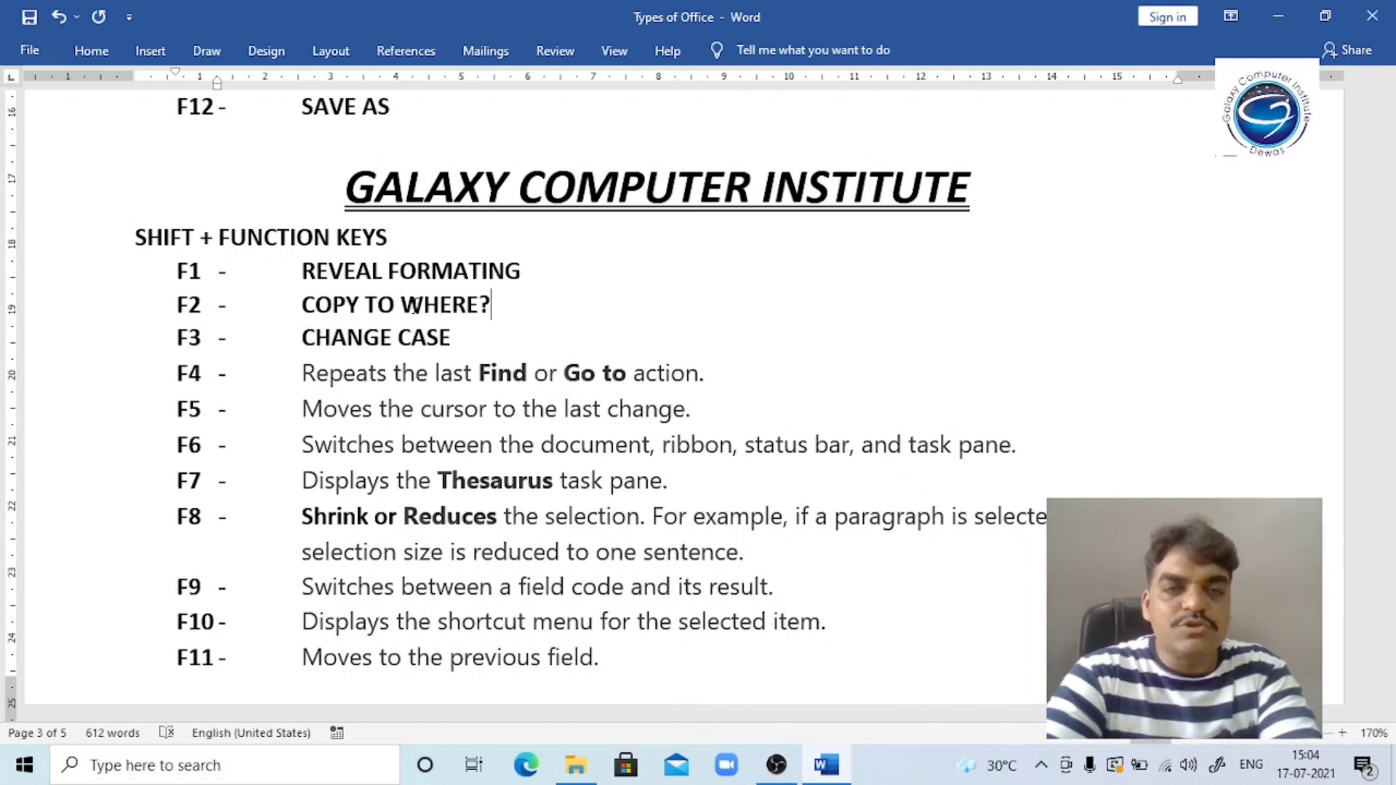
Select the entire GALAXY COMPUTER INSTITUTE line above the shortcut list.
key(Up)
key(Up)
key(Up)
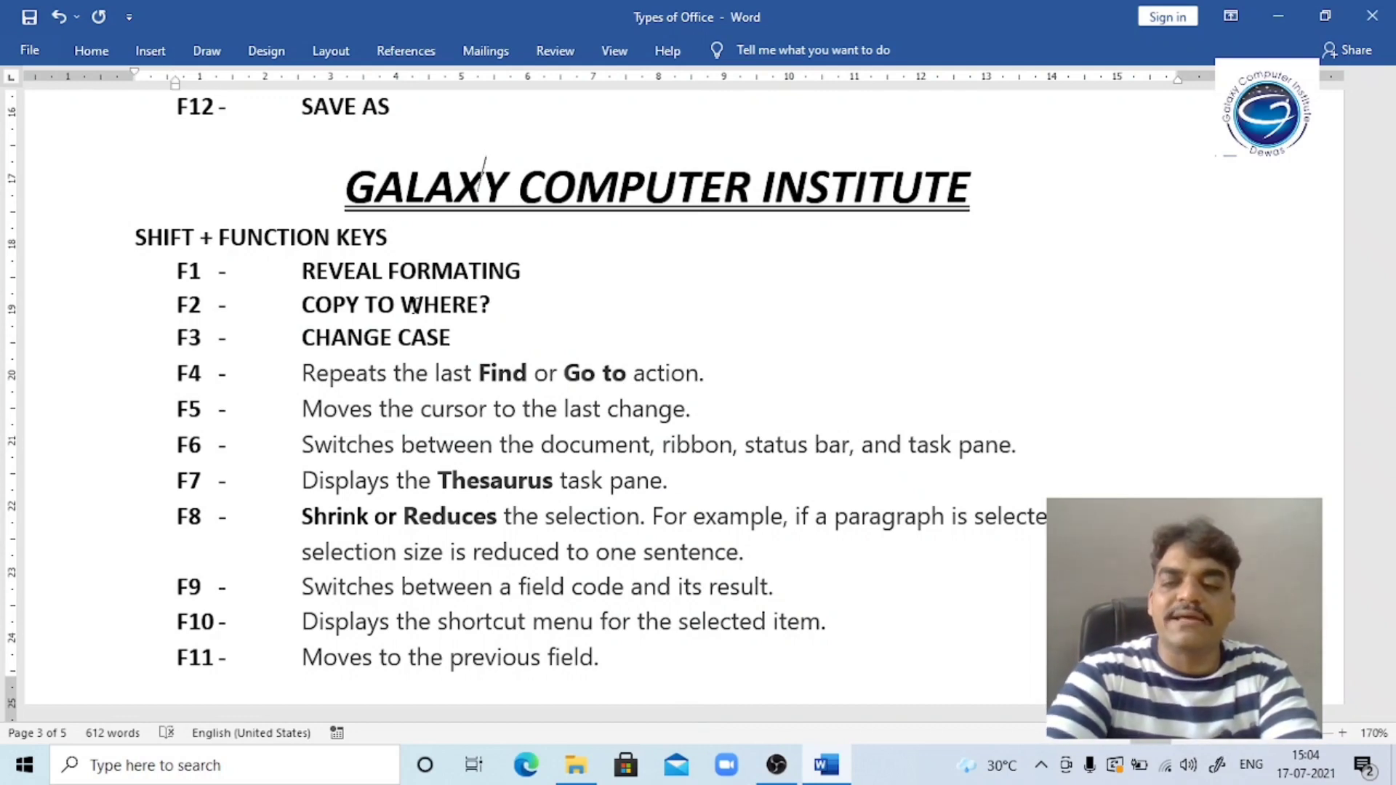
key(Home)
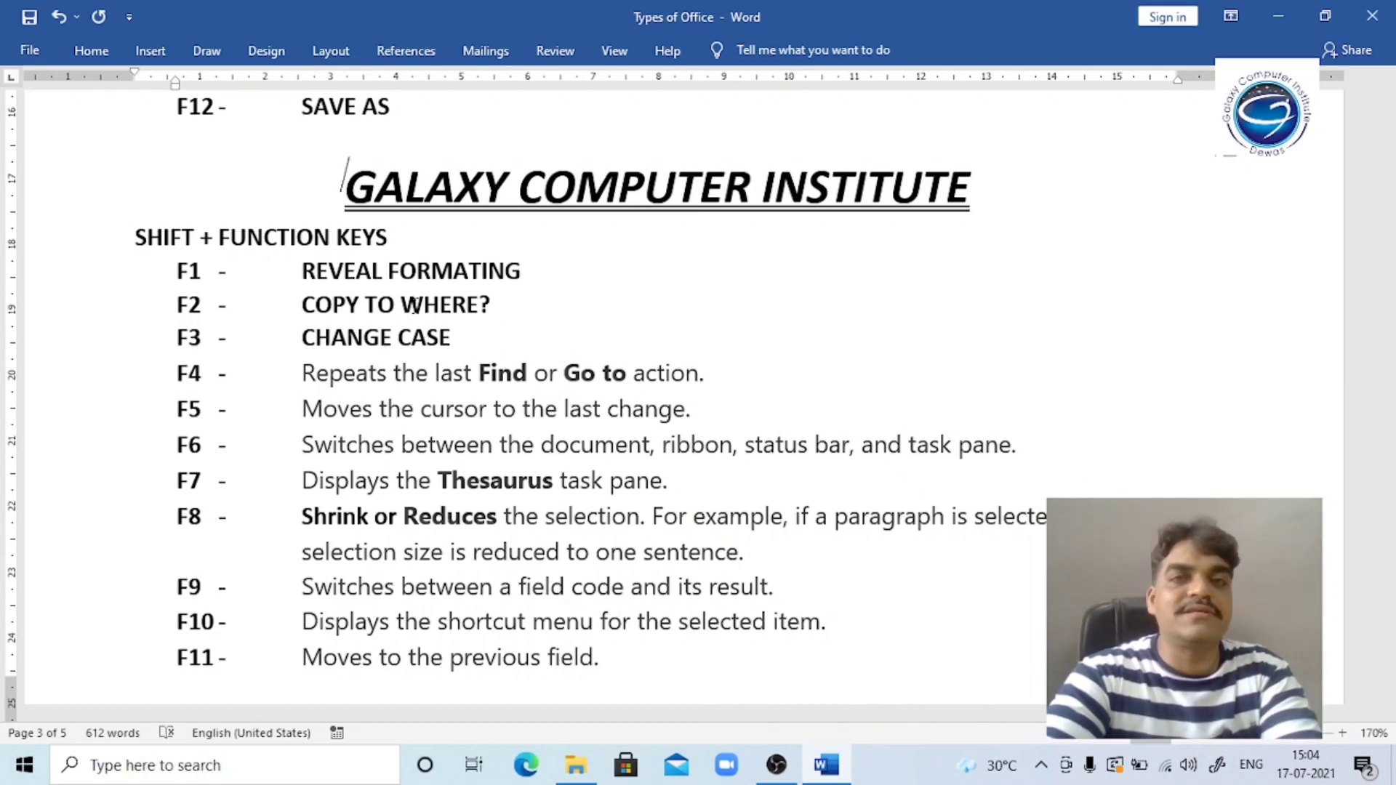
key(shift+Down)
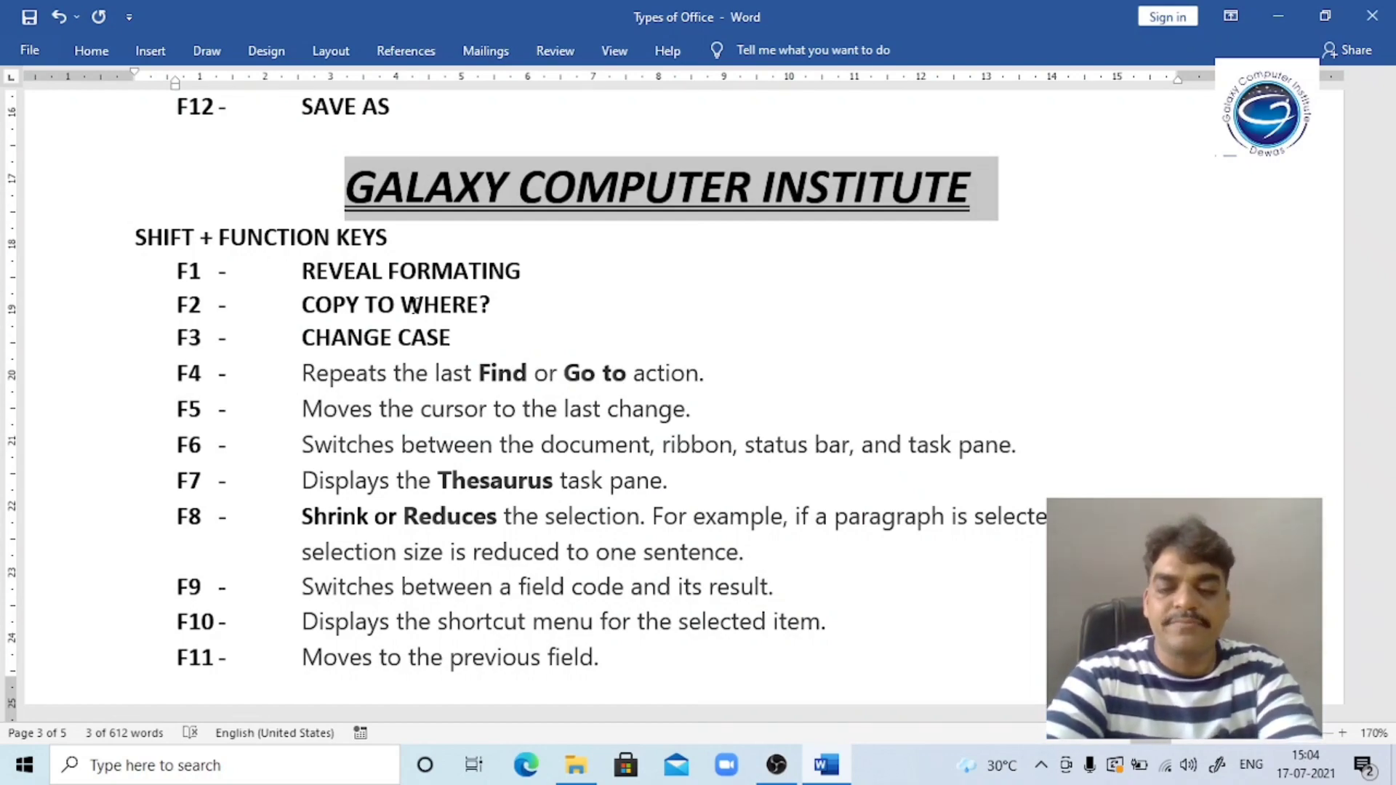
Snap the document window to the right half of the screen and close File Explorer to expose the desktop beside it.
key(super+Right)
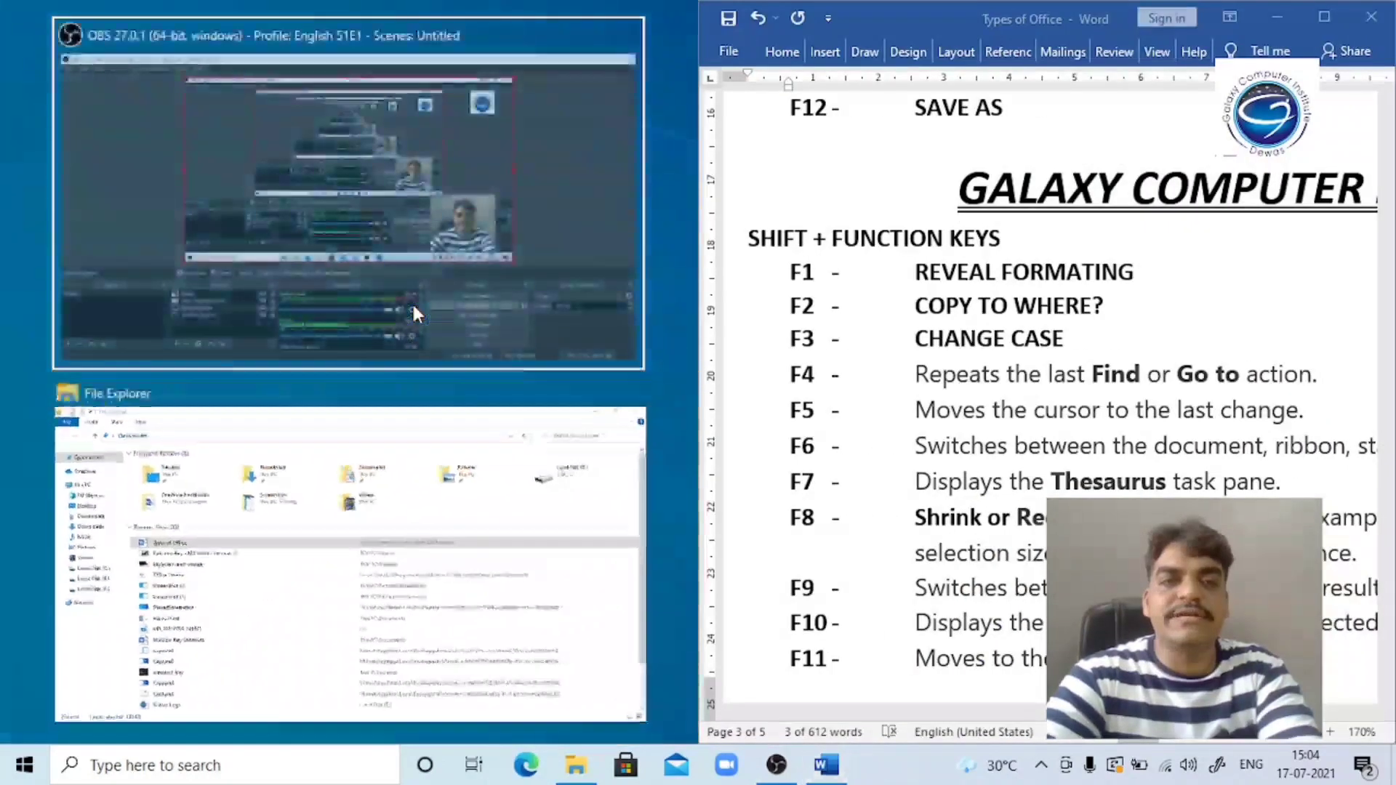
key(Down)
key(Return)
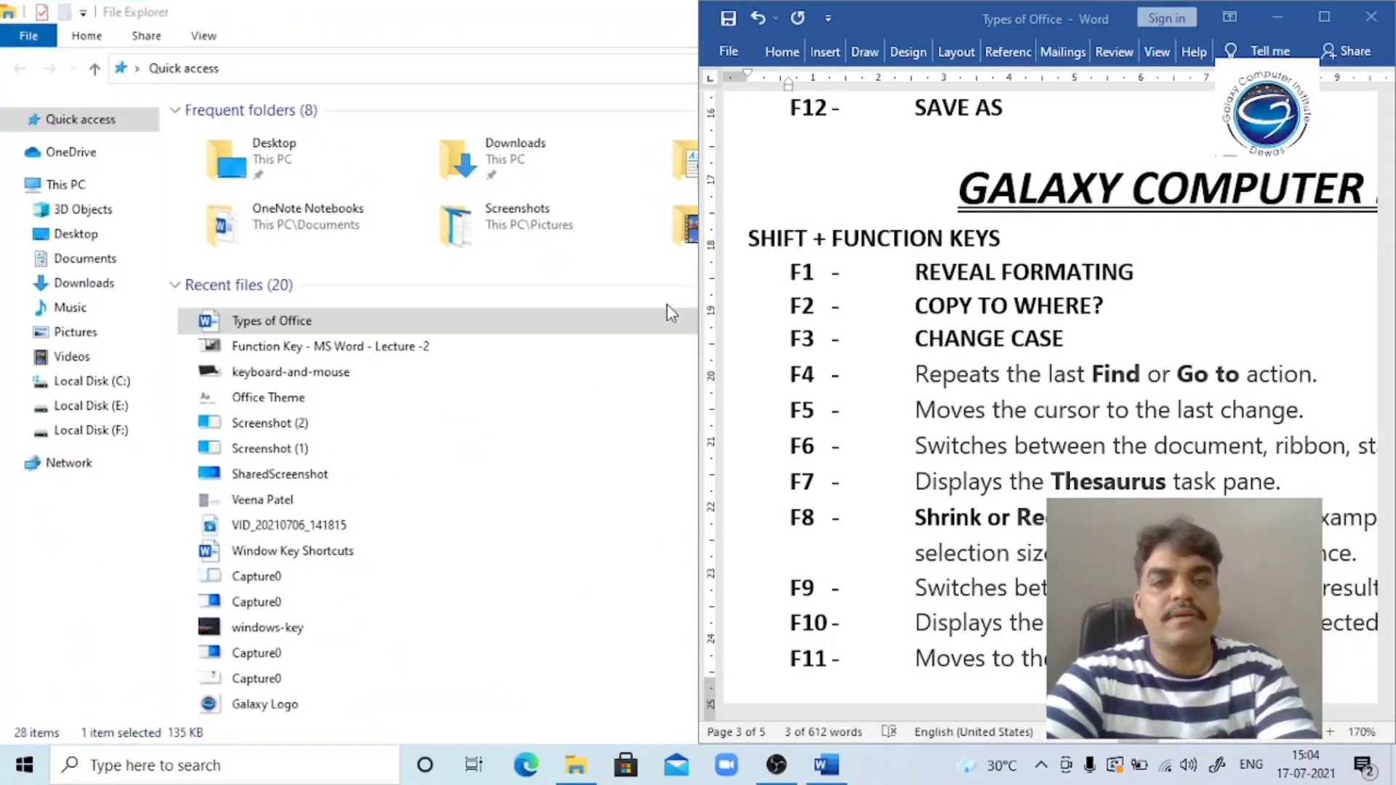
click(469, 37)
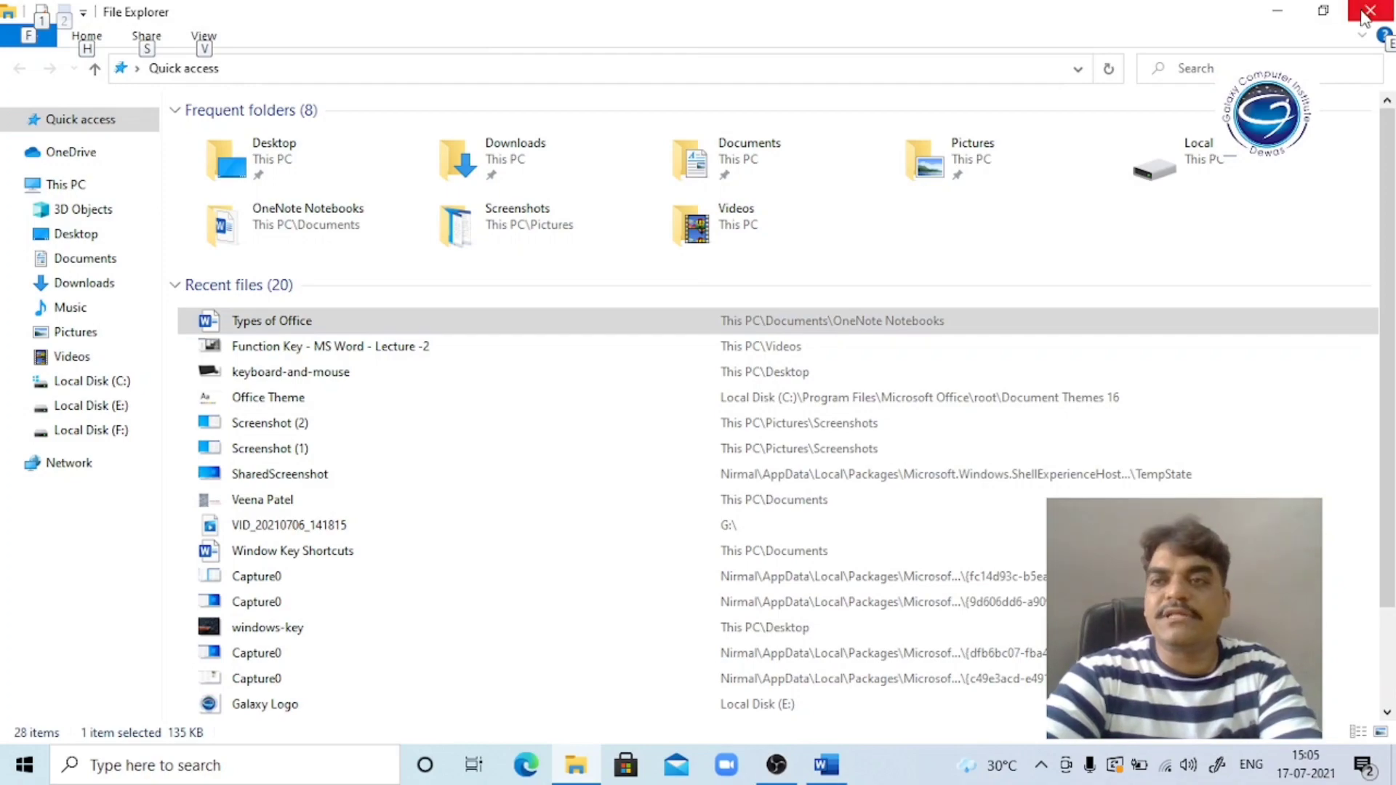
click(1361, 21)
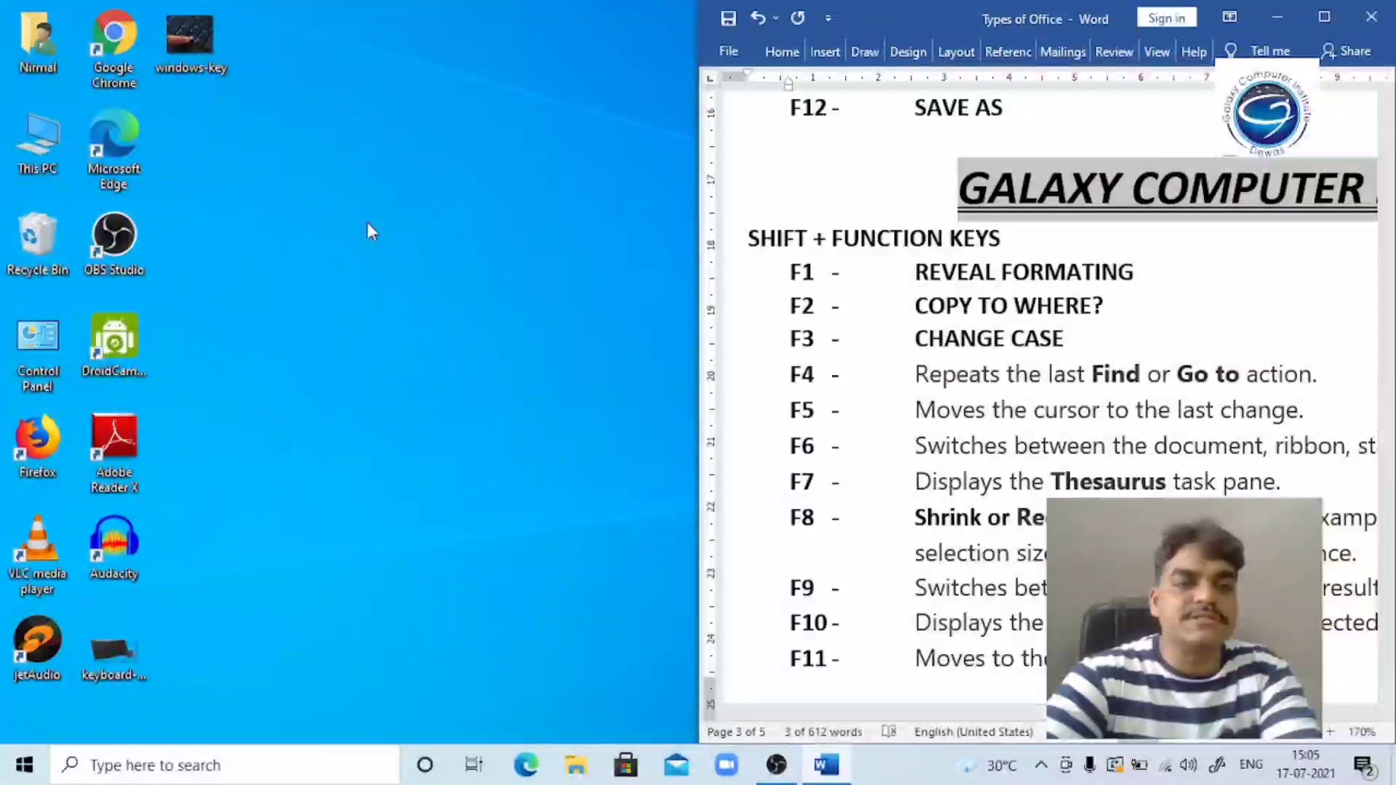
View the keyboard-and-mouse.png picture from the desktop, close it, and maximize the Word document window.
click(104, 644)
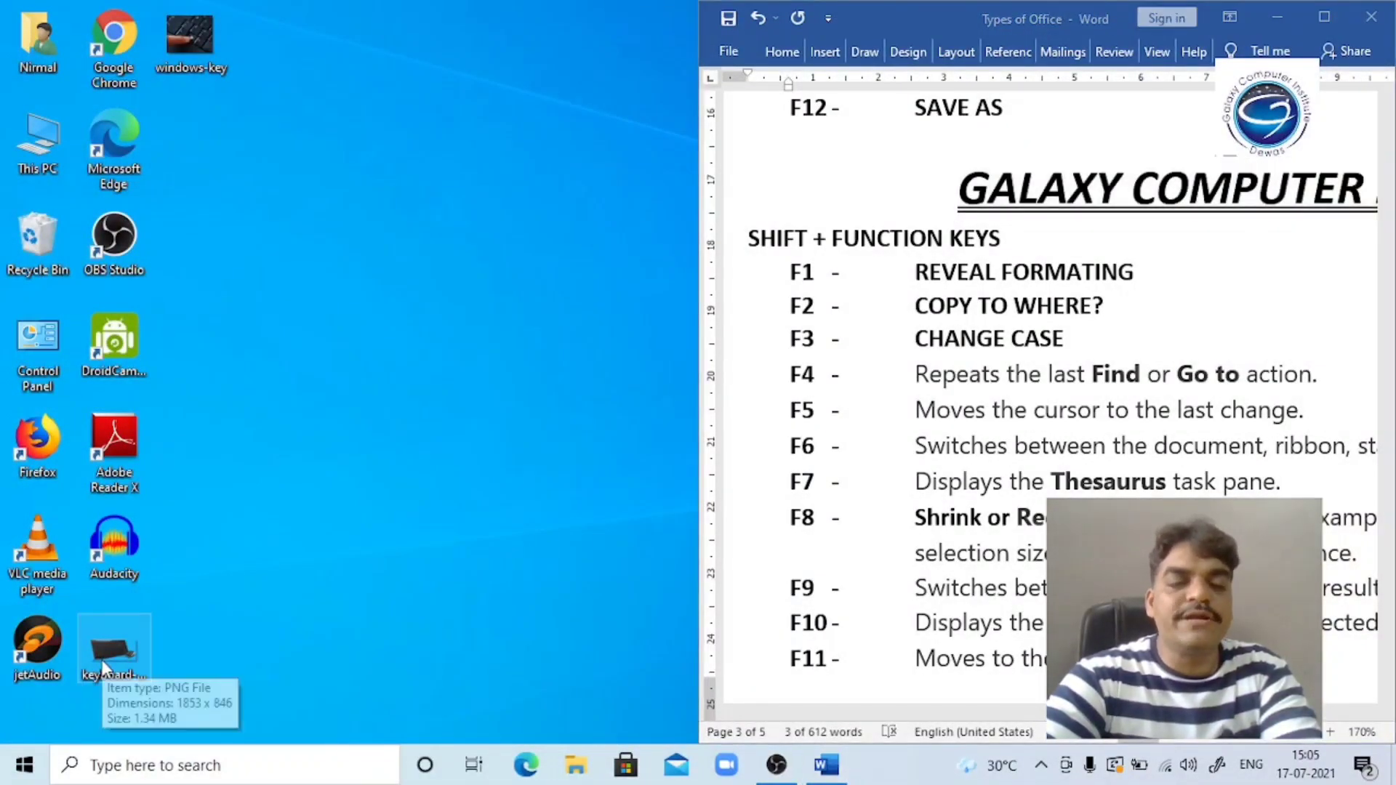
double_click(102, 664)
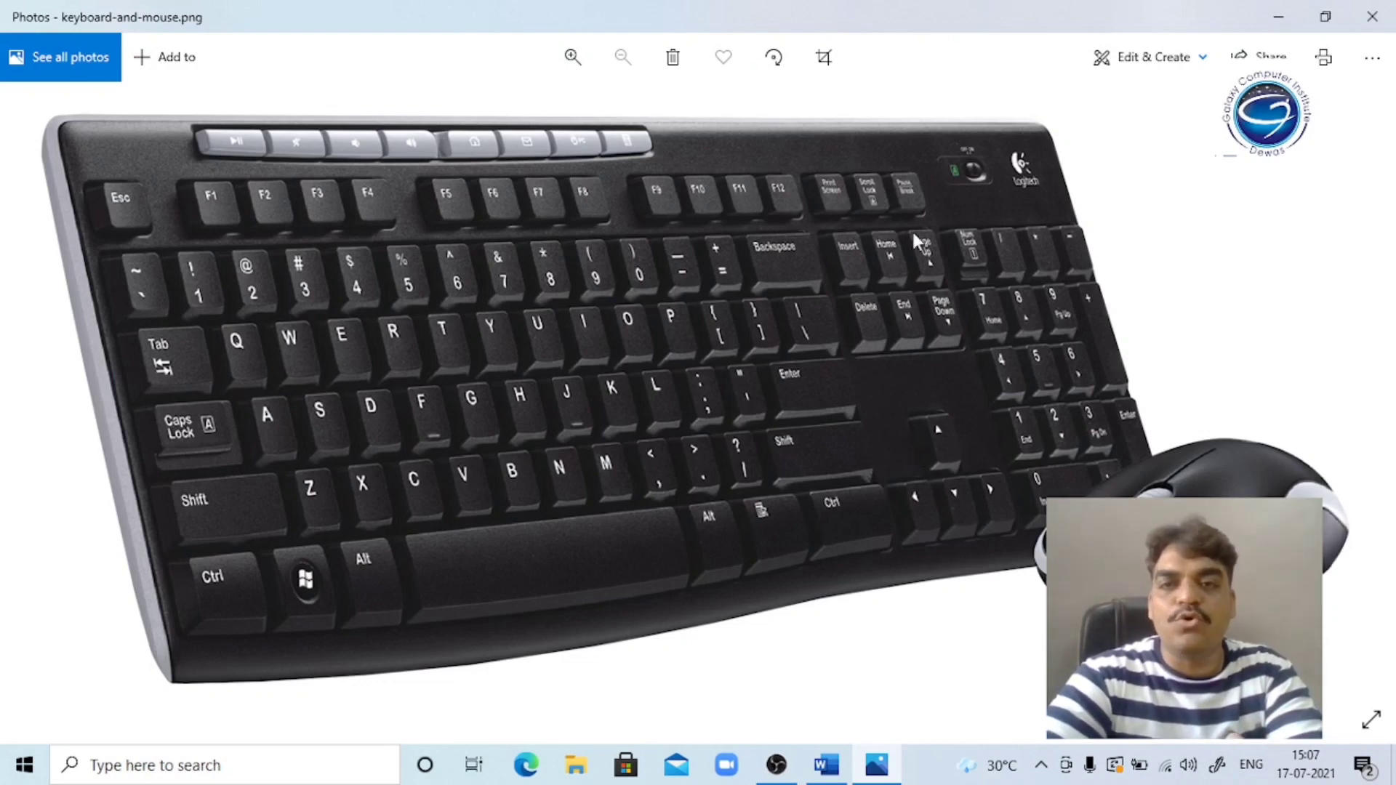
click(1373, 16)
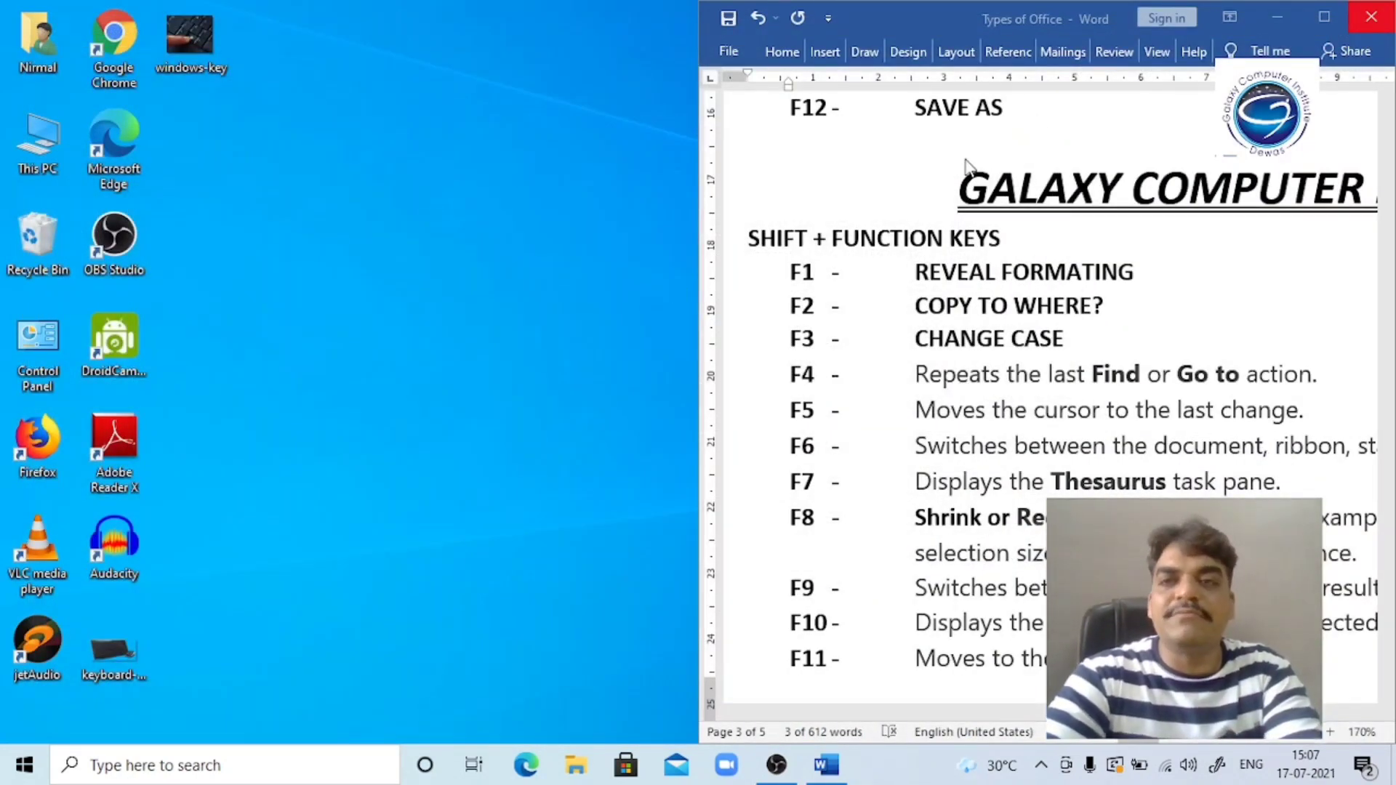
click(1322, 18)
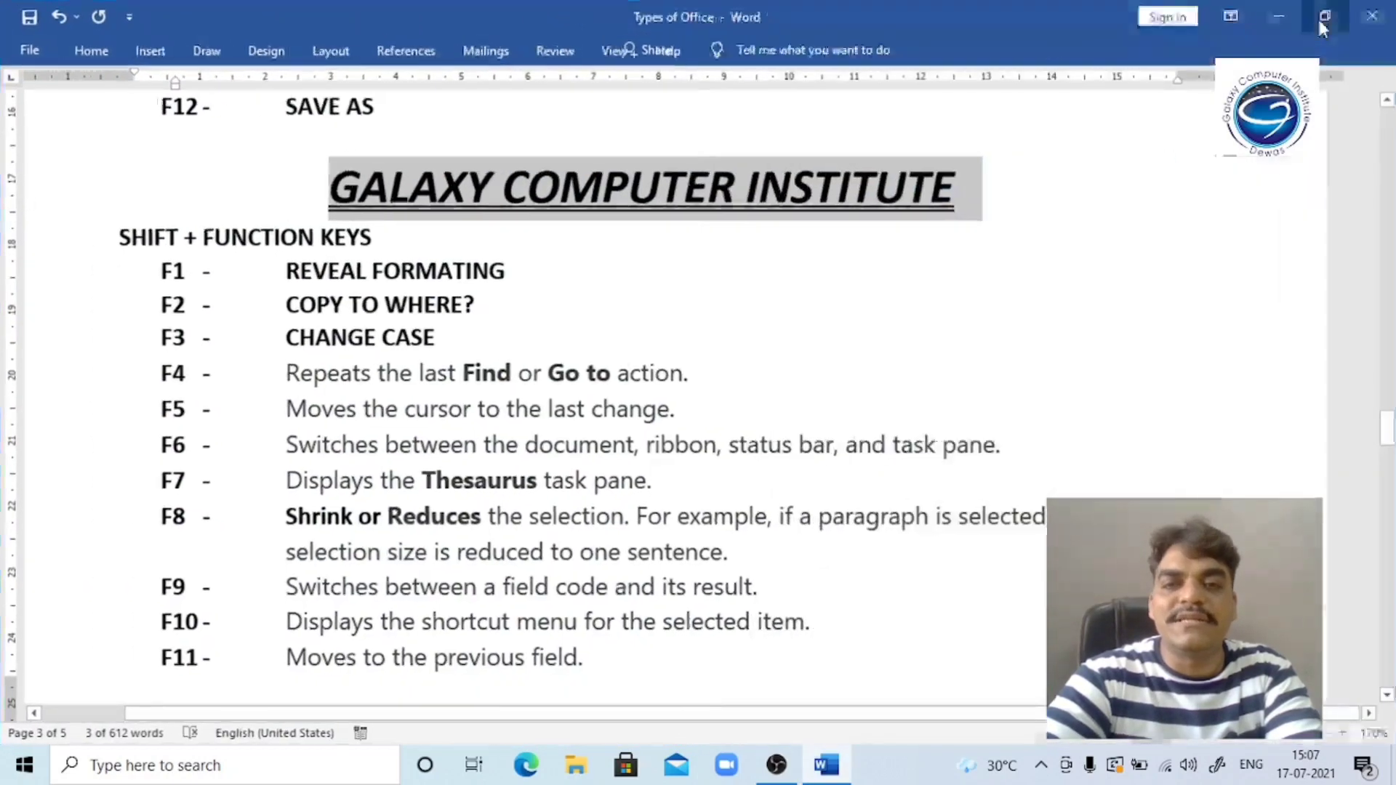
Move the text cursor through the GALAXY COMPUTER INSTITUTE line, between its start and end and character by character, finishing at its start.
click(316, 168)
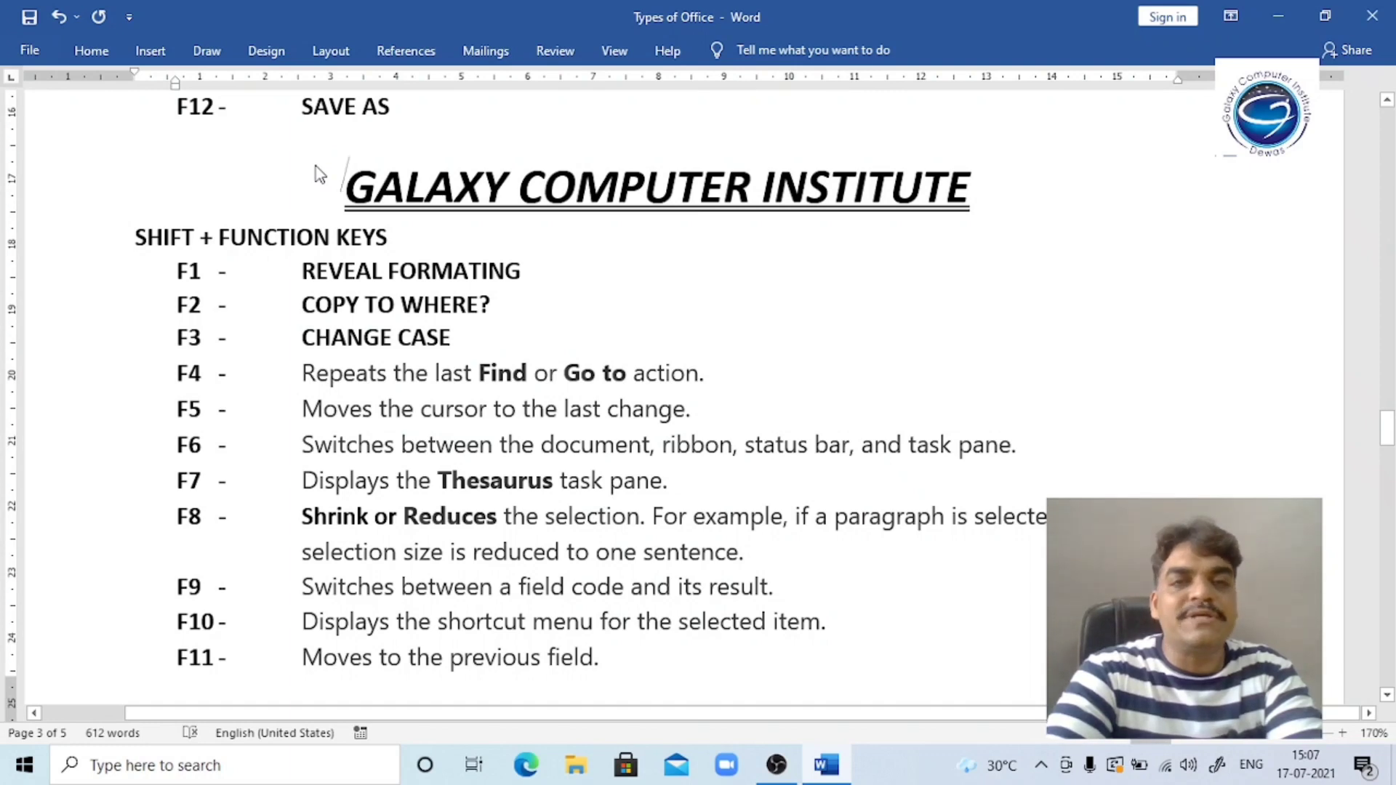
key(End)
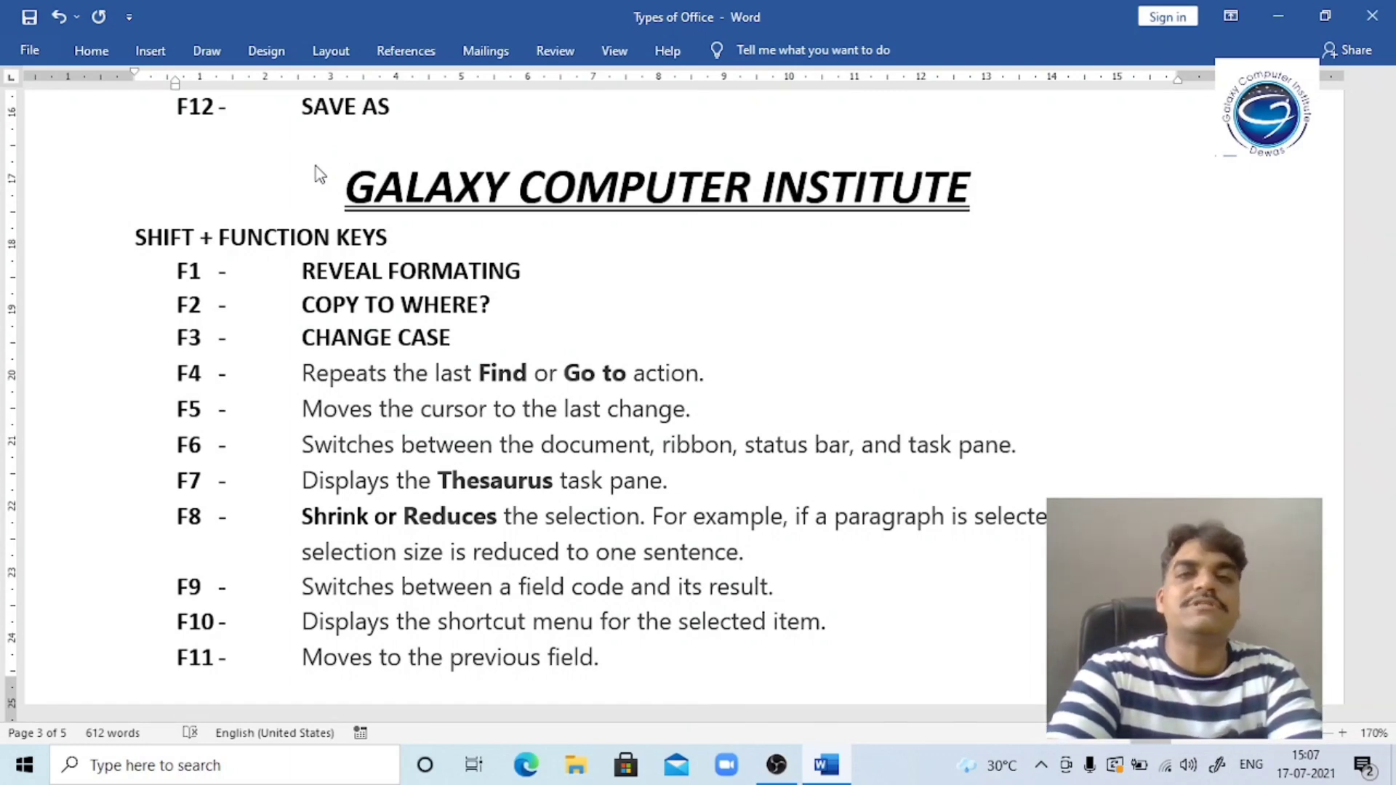
key(Home)
key(End)
key(Home)
key(End)
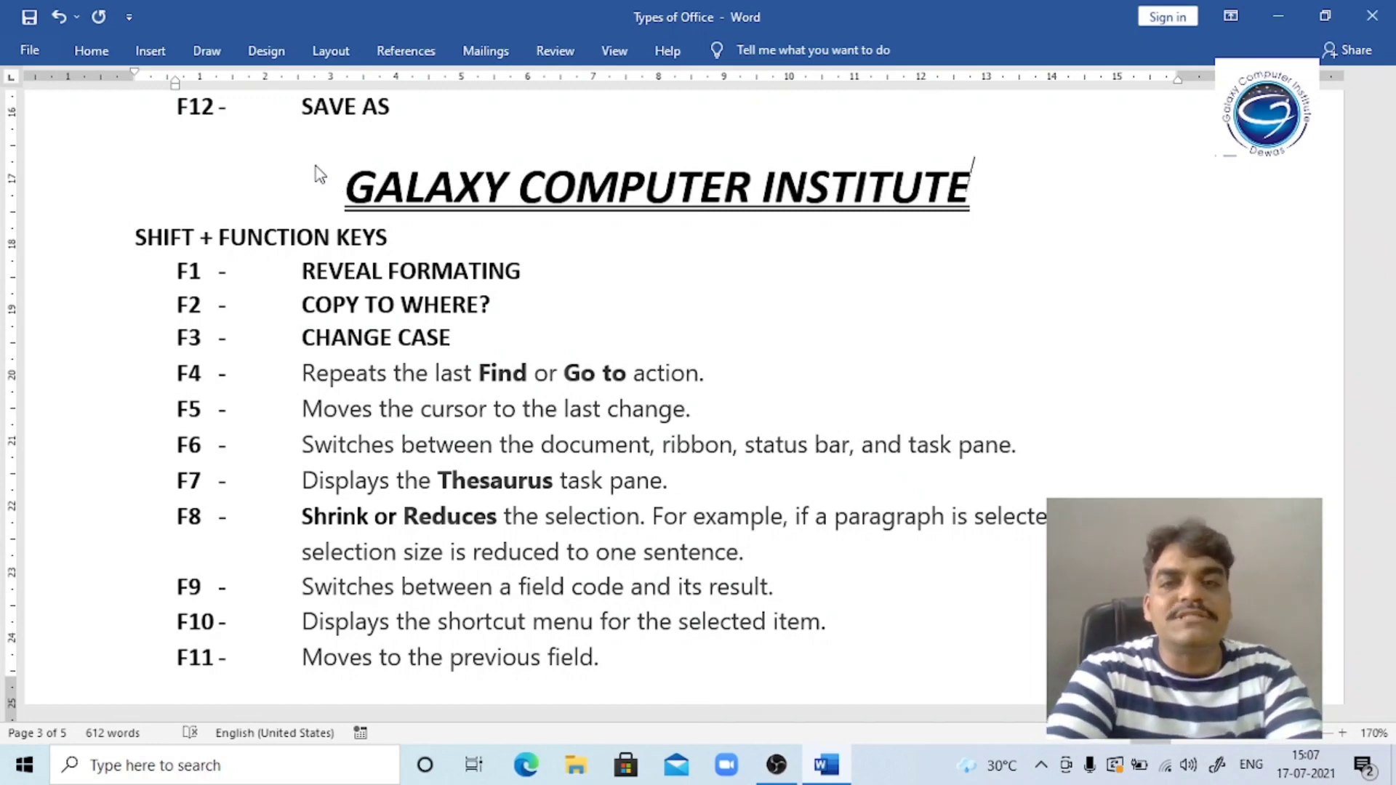
key(Home)
key(End)
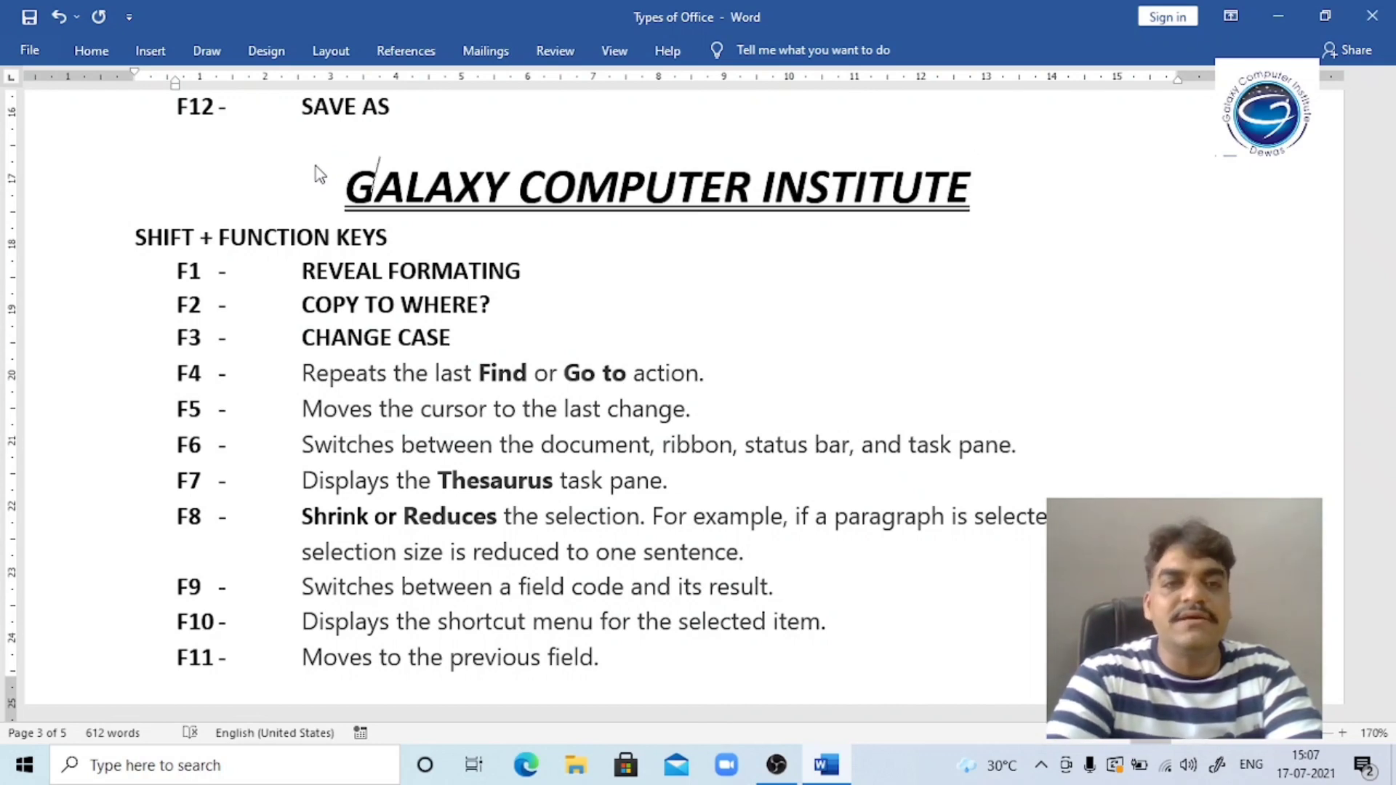
key(Right)
key(Right)
key(Right)
key(Right)
key(Right)
key(Right)
key(Right)
key(Right)
key(Right)
key(Right)
key(Right)
key(Right)
key(Right)
key(Right)
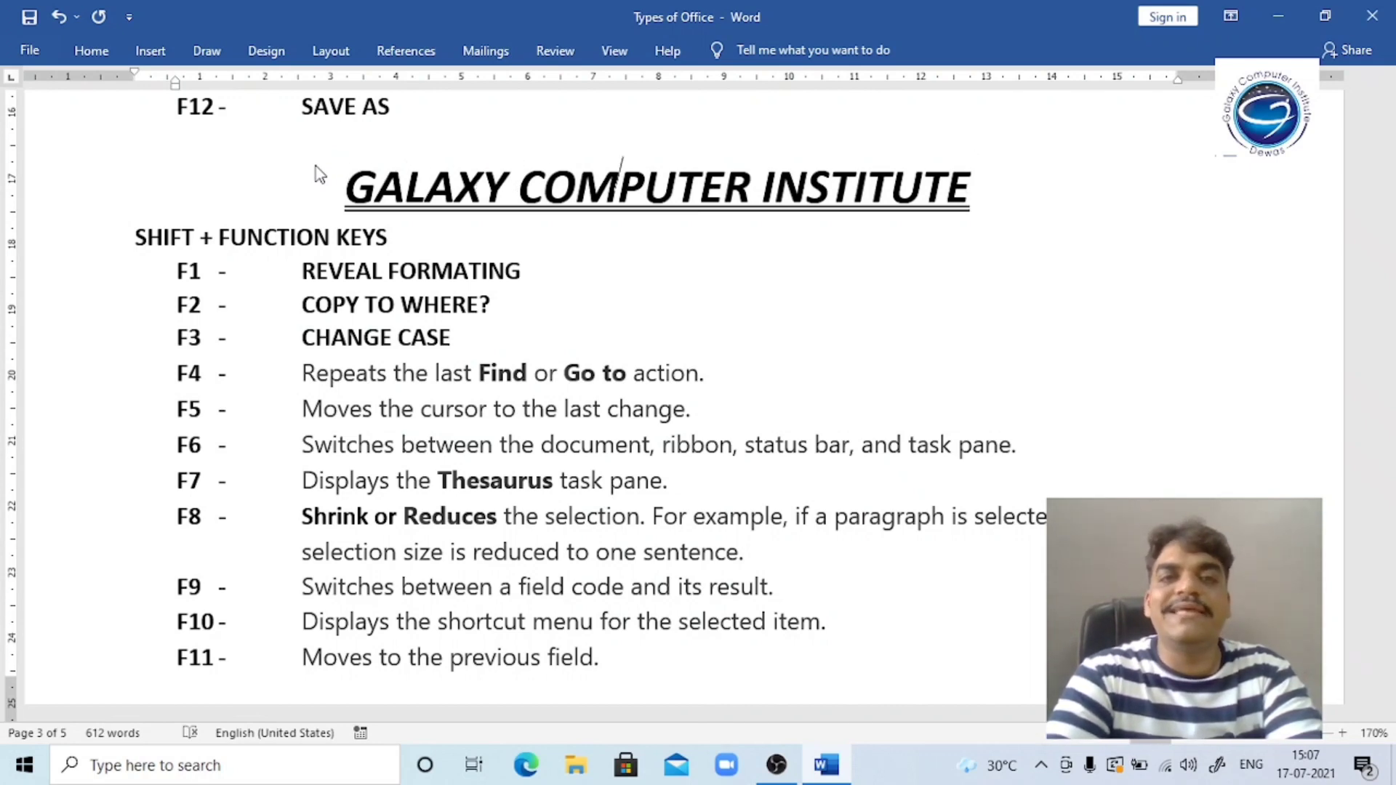
key(Right)
key(Right)
key(Right)
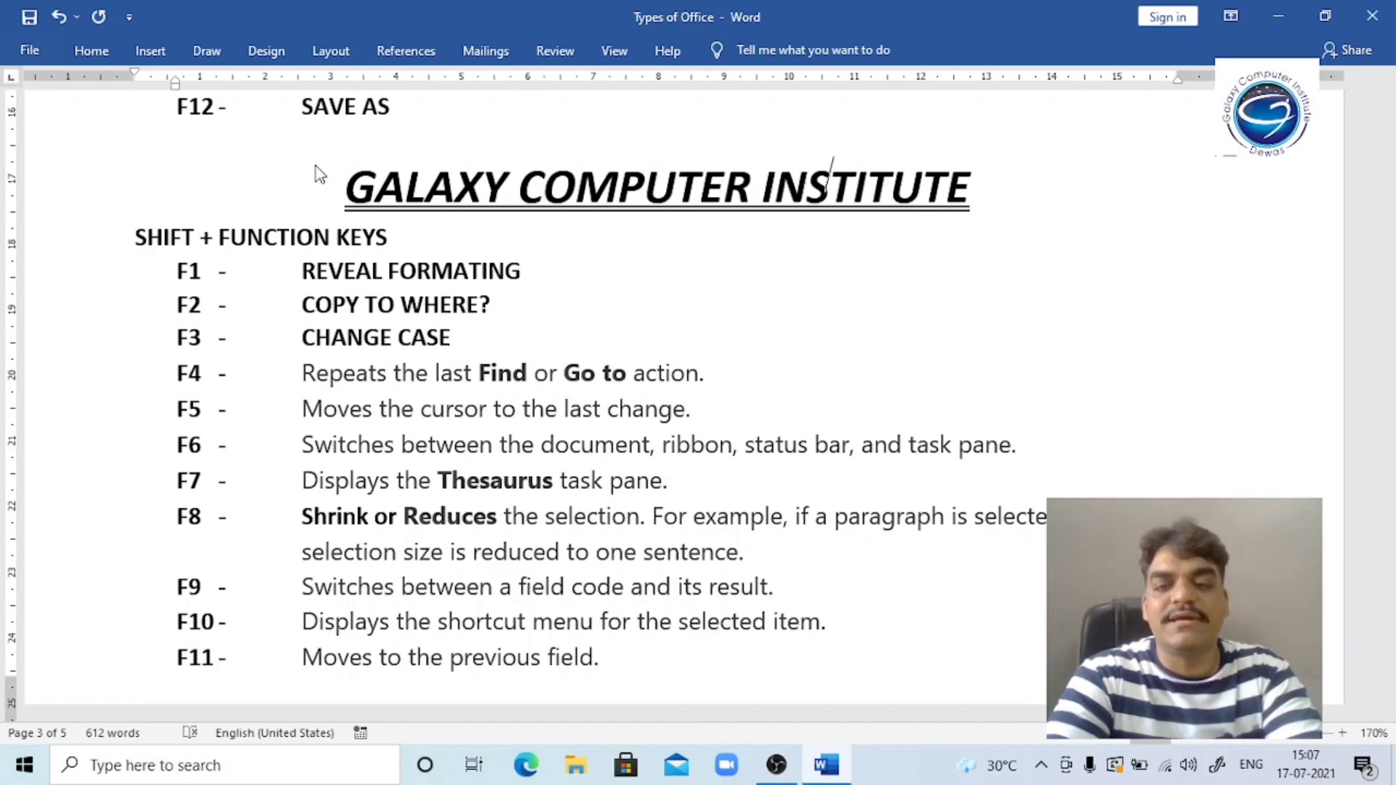
key(End)
key(Home)
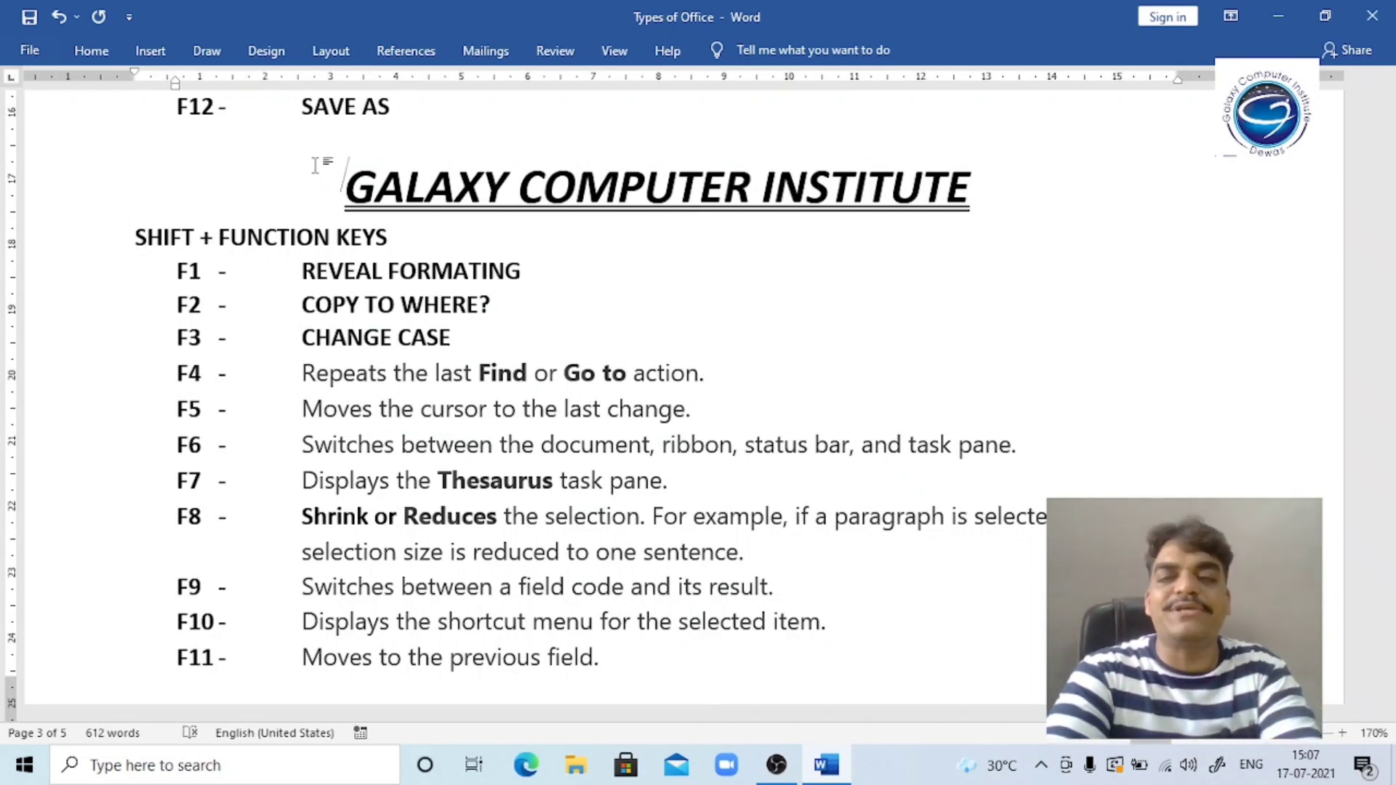
Copy the GALAXY COMPUTER INSTITUTE line to the end of the F11 entry with Copy To Where.
click(317, 170)
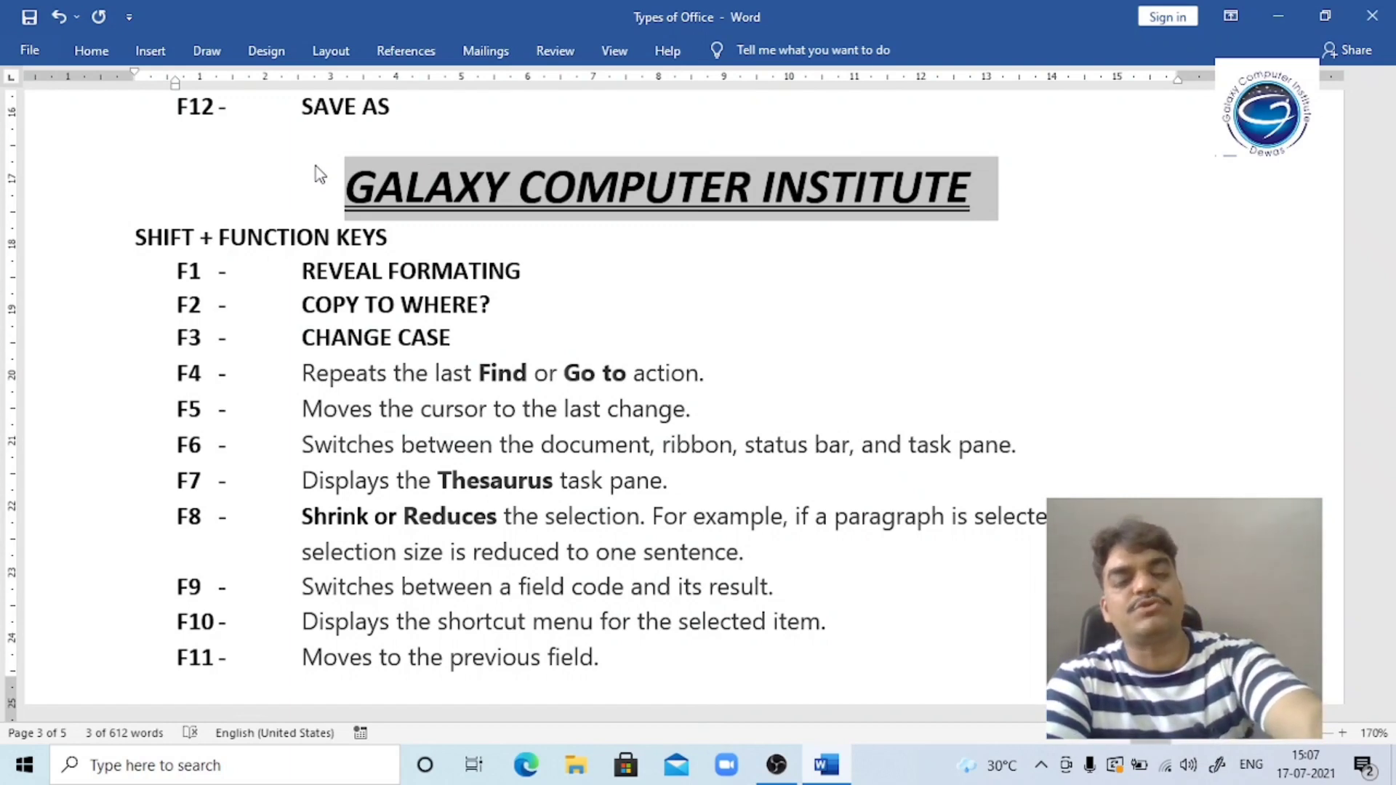
key(shift+F2)
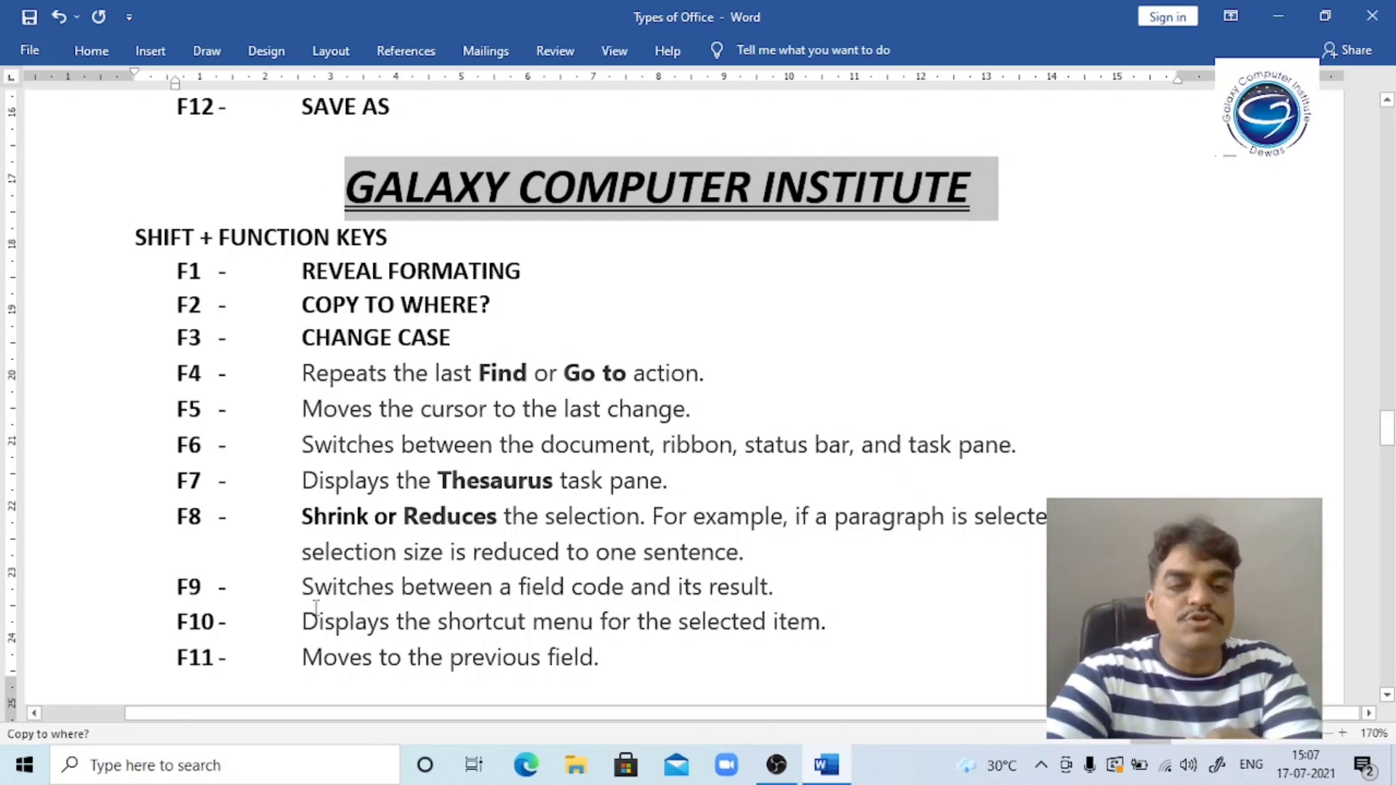
click(274, 675)
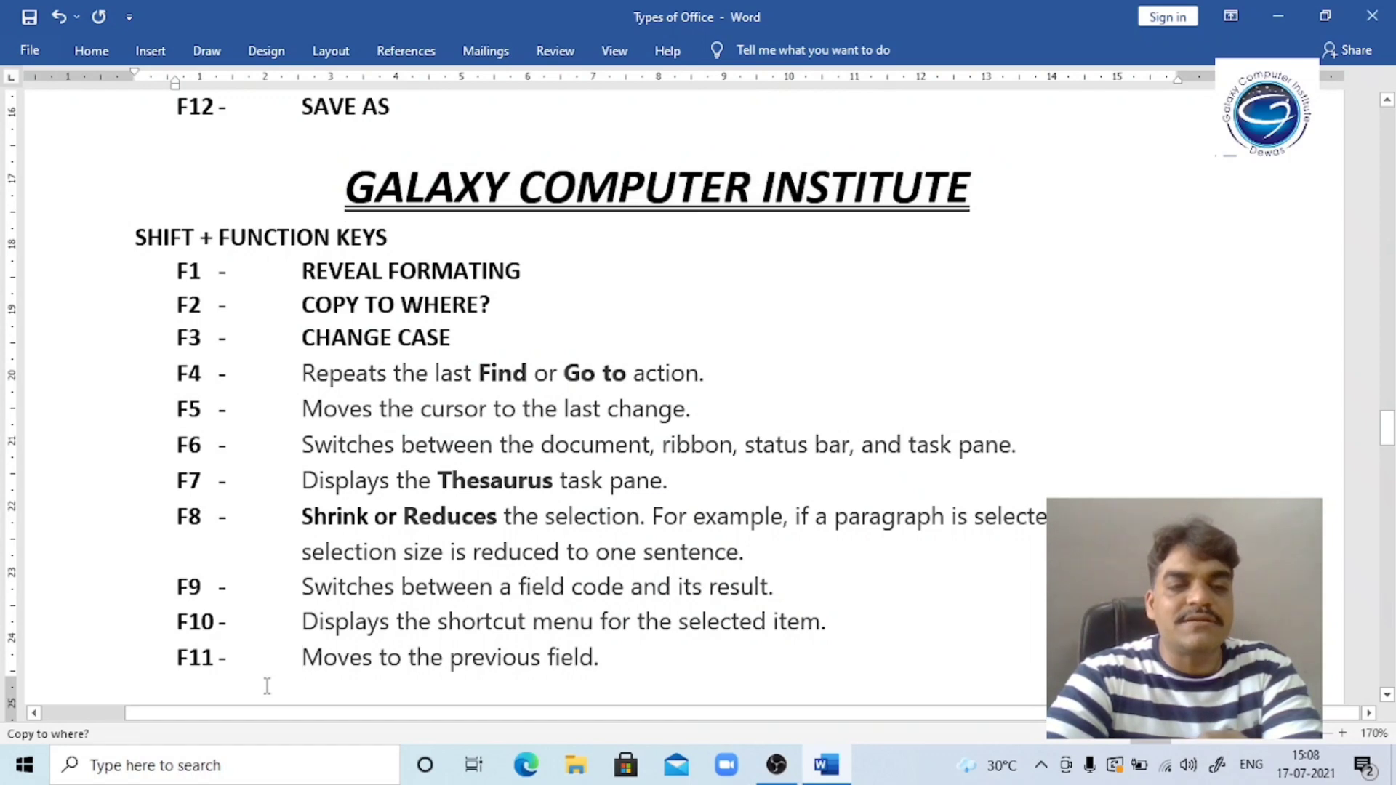
click(685, 666)
key(Return)
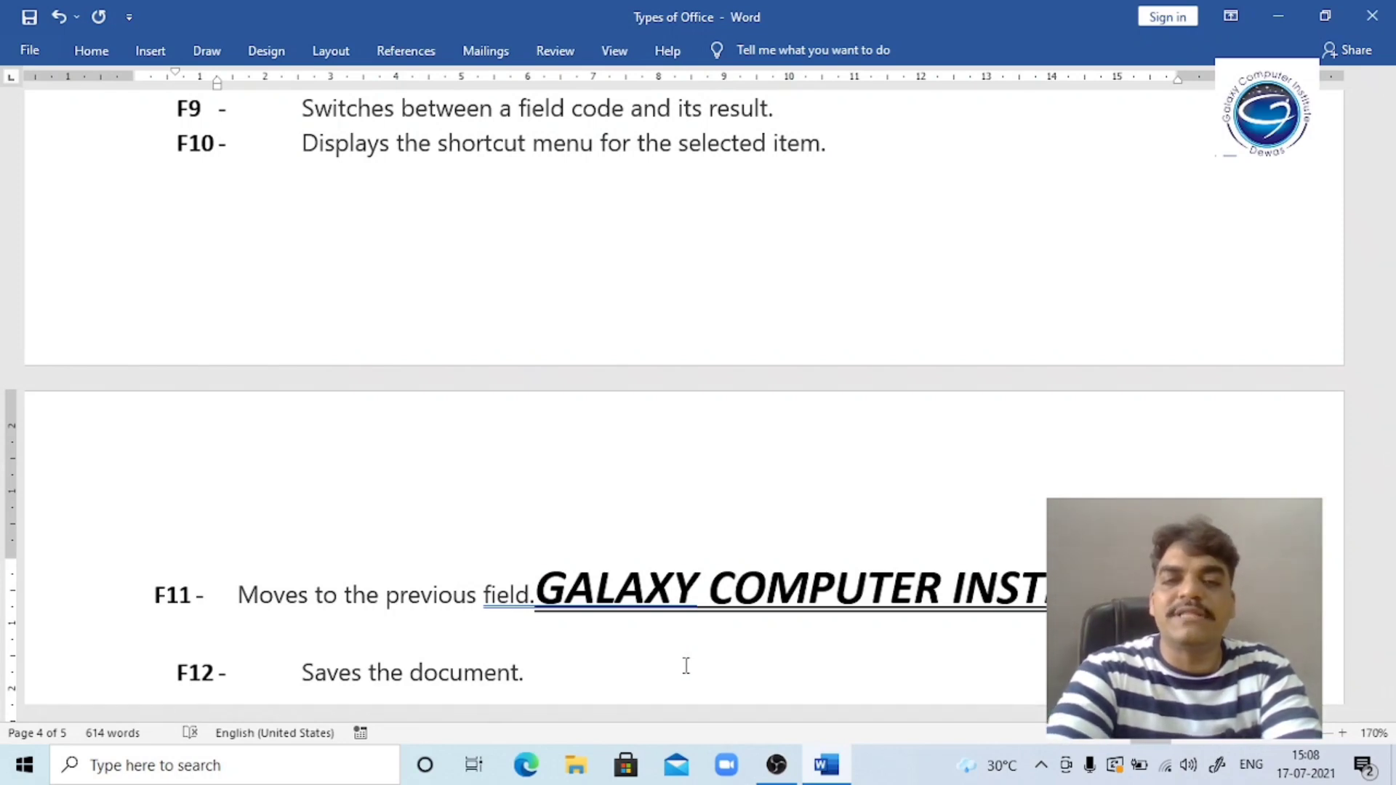
Compare the original heading with its copy in the F11 entry, and undo the copy.
key(Page_Up)
key(Page_Up)
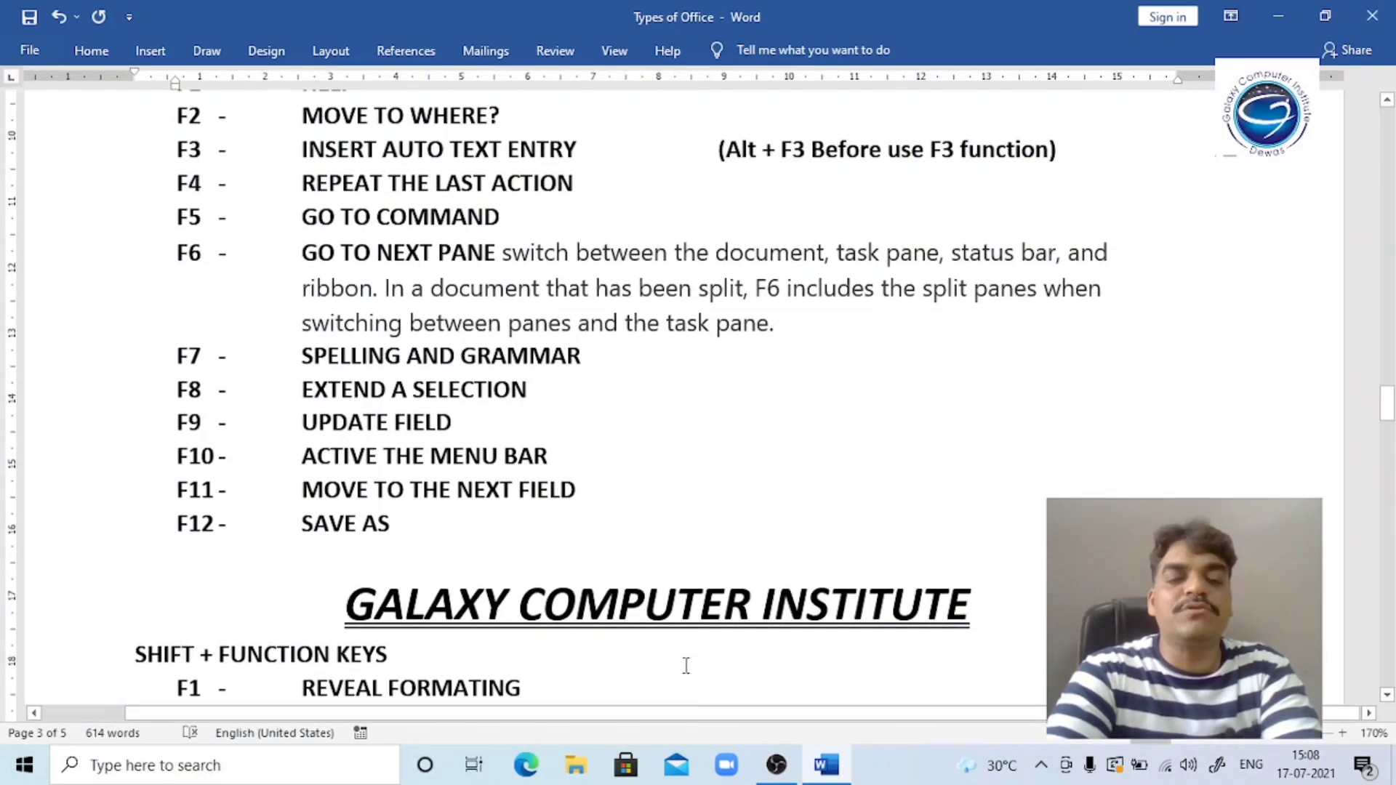
key(Page_Down)
key(Page_Down)
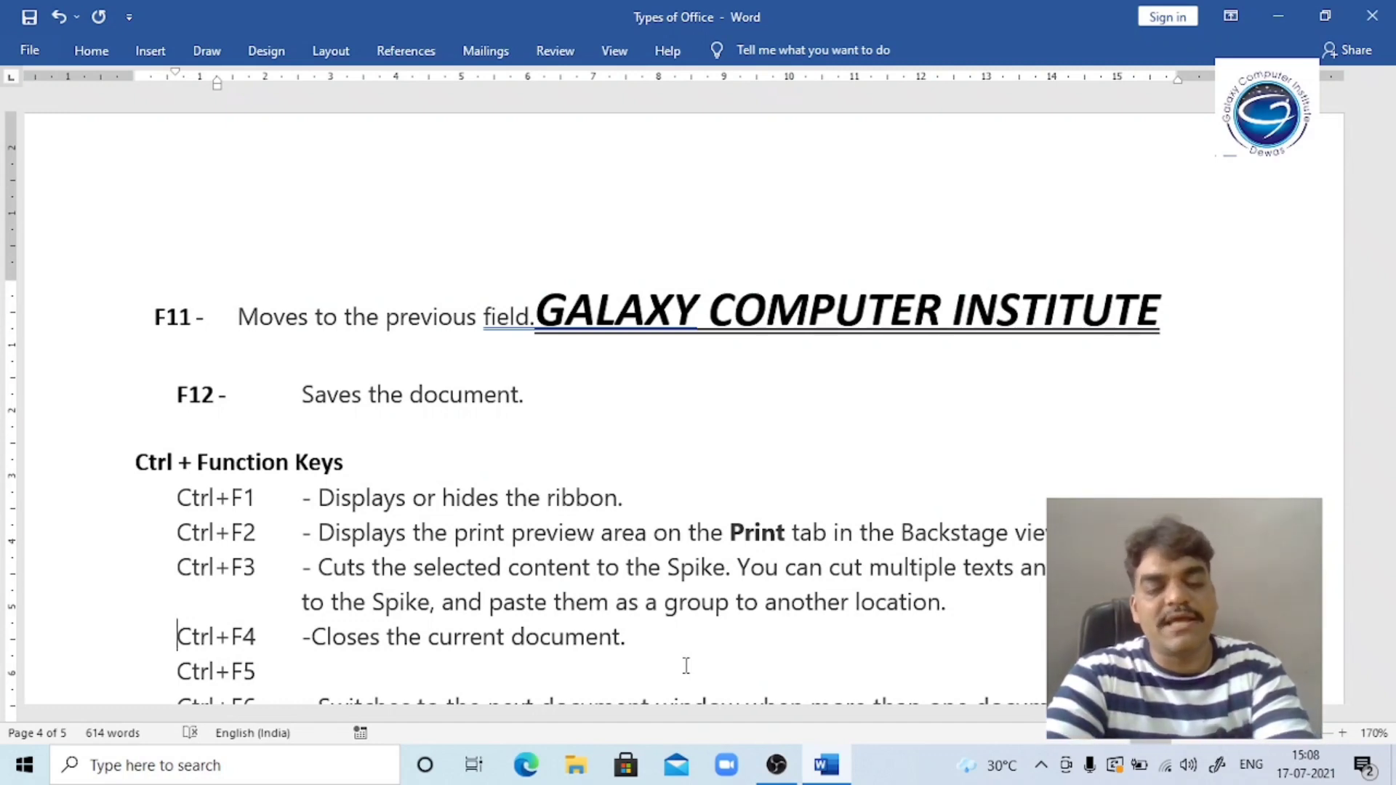
key(ctrl+z)
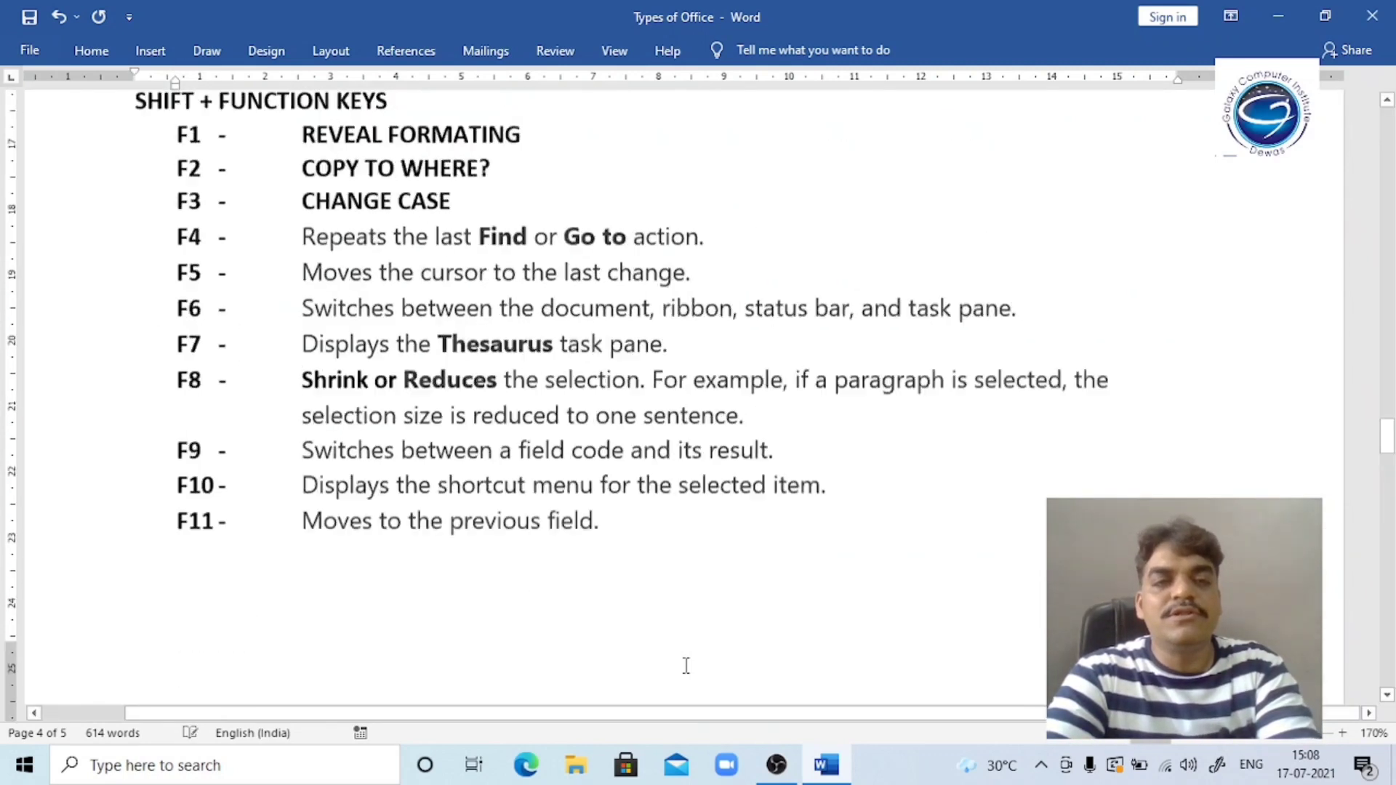
Copy the F2 entry's text "COPY TO WHERE?" to just after REVEAL FORMATING with Copy To Where, and undo the copy.
key(Left)
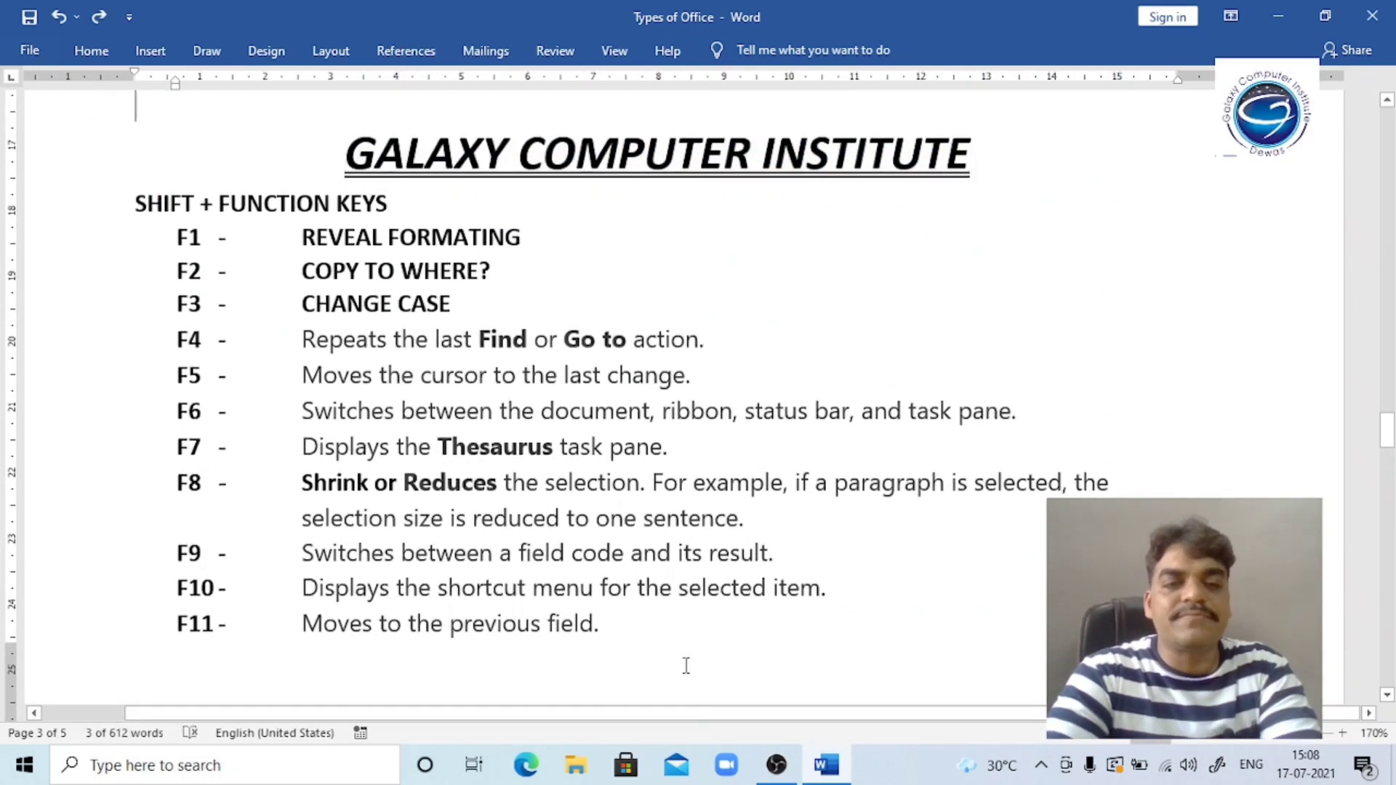
key(Down)
key(Down)
key(Down)
key(Down)
key(Down)
key(Up)
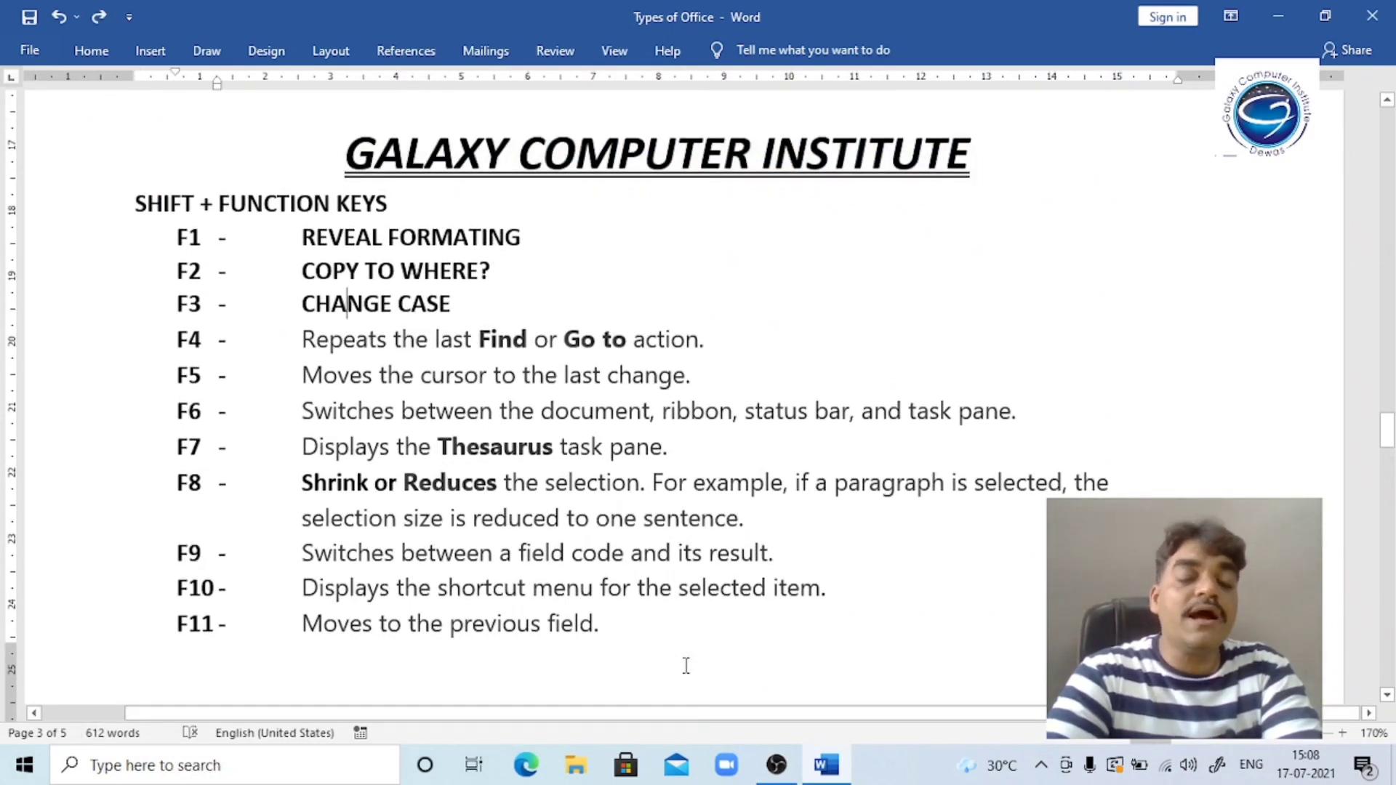
key(Left)
key(Left)
key(Left)
key(Up)
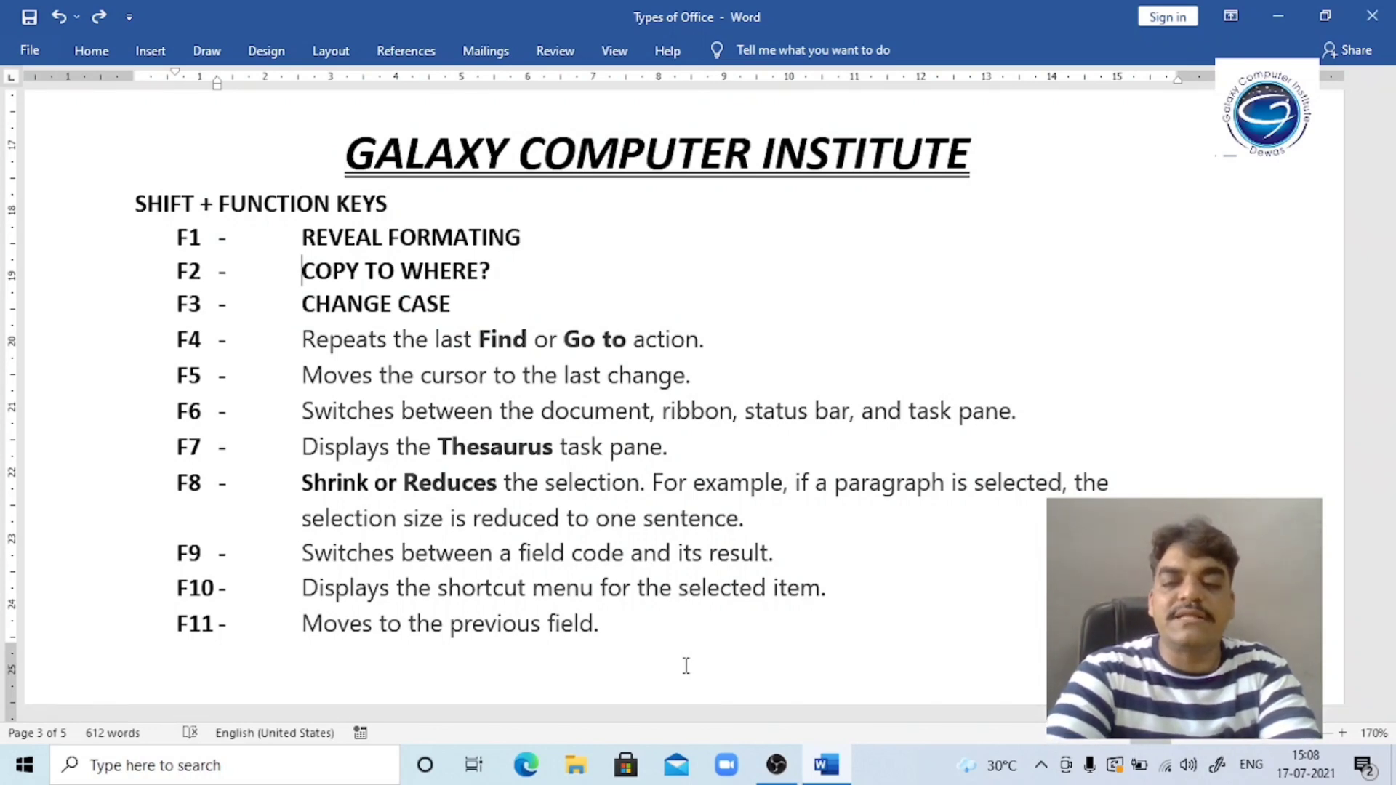
key(shift+End)
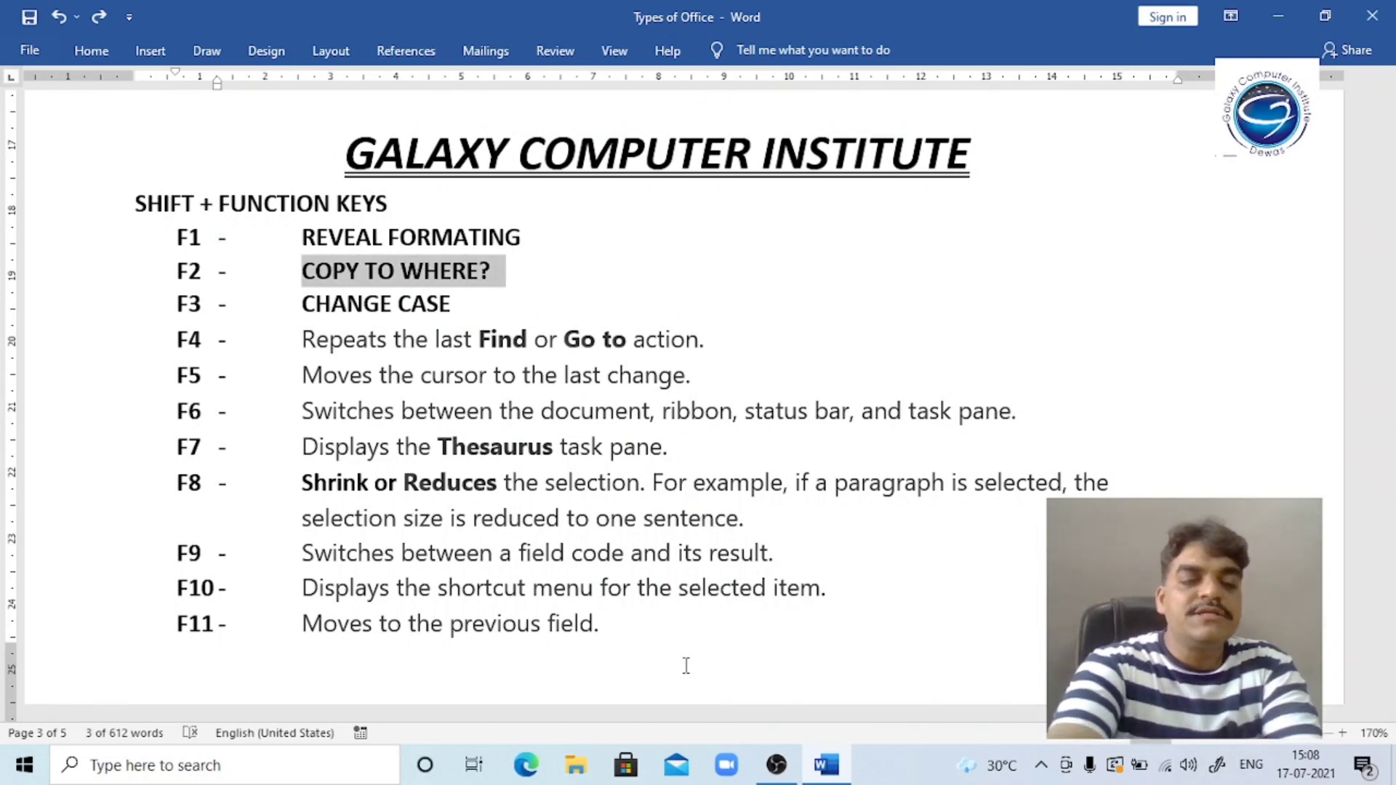
key(shift+F2)
key(Home)
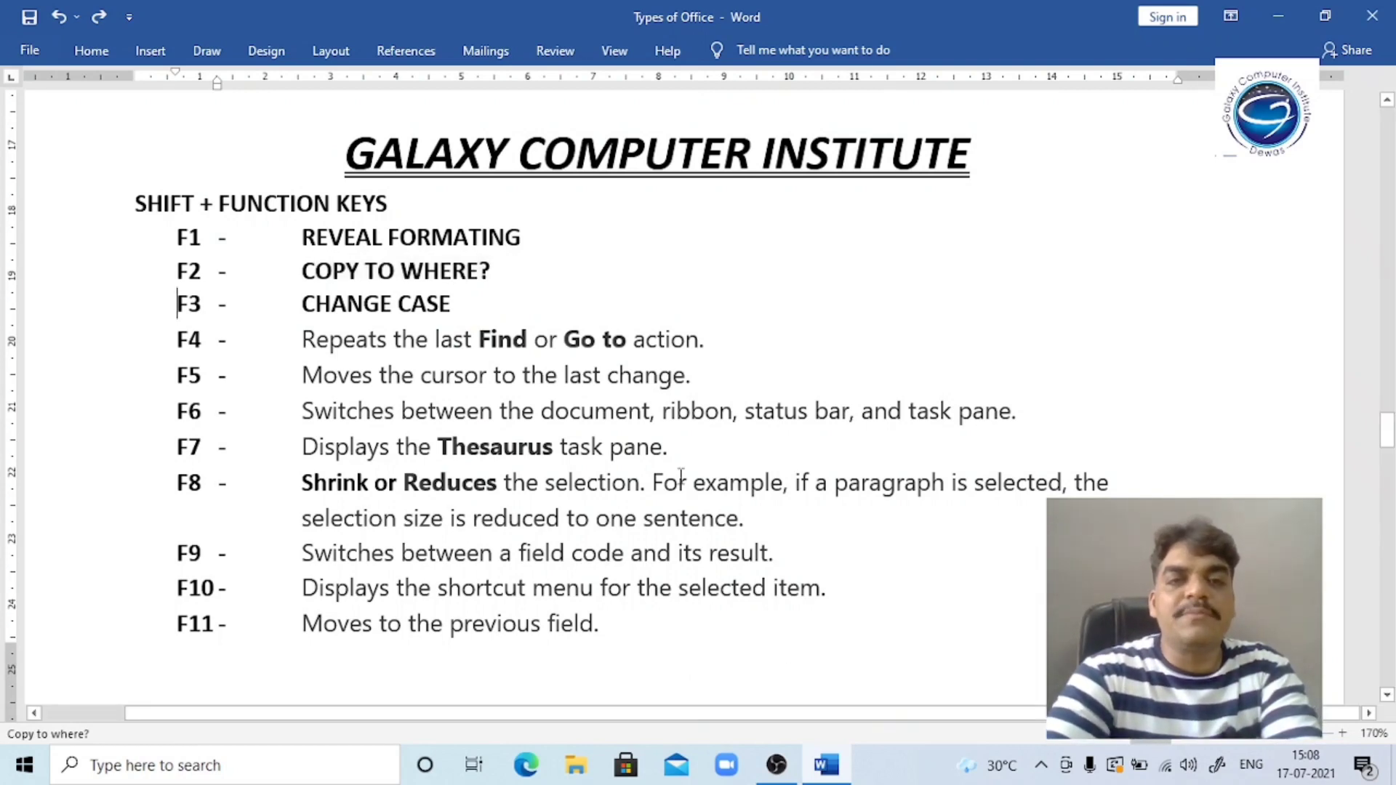
click(555, 250)
key(Tab)
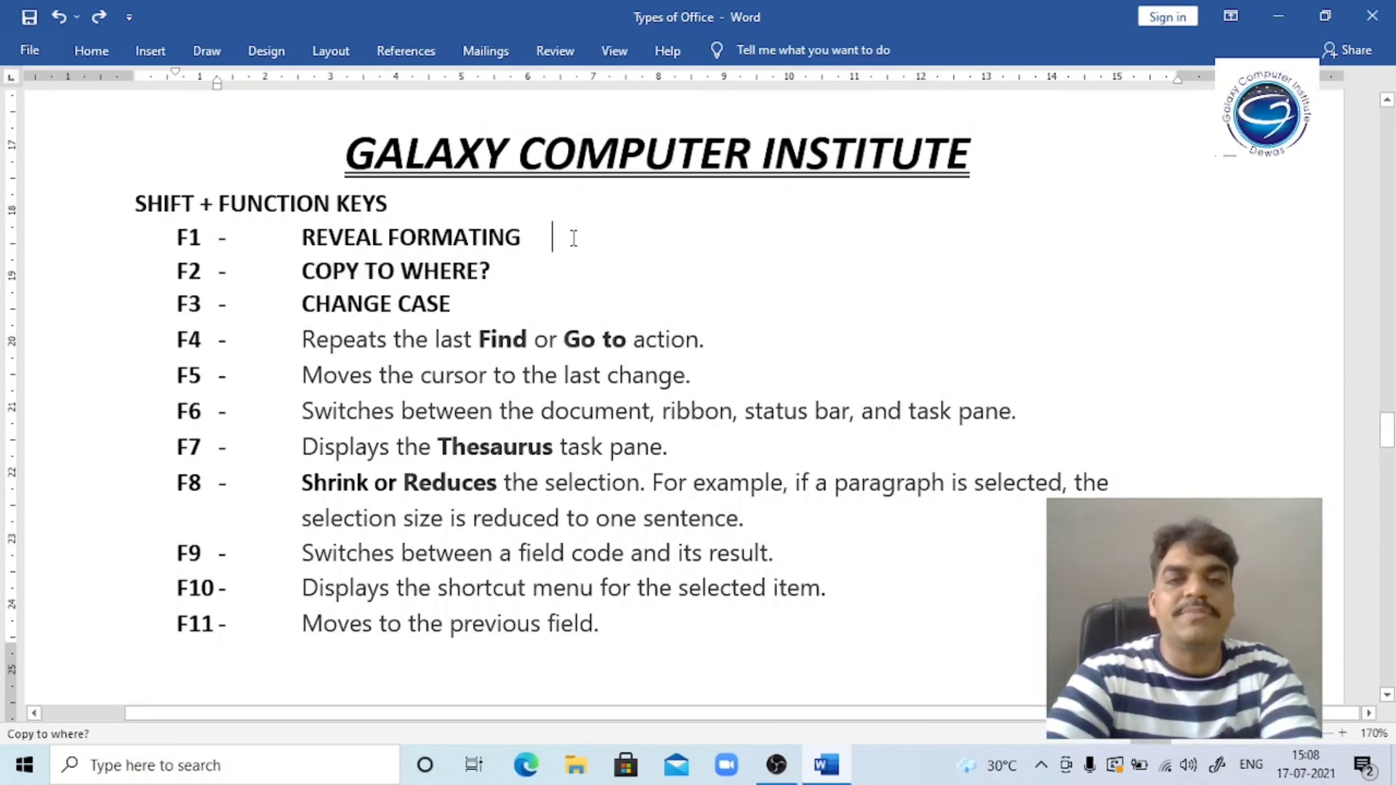
key(Return)
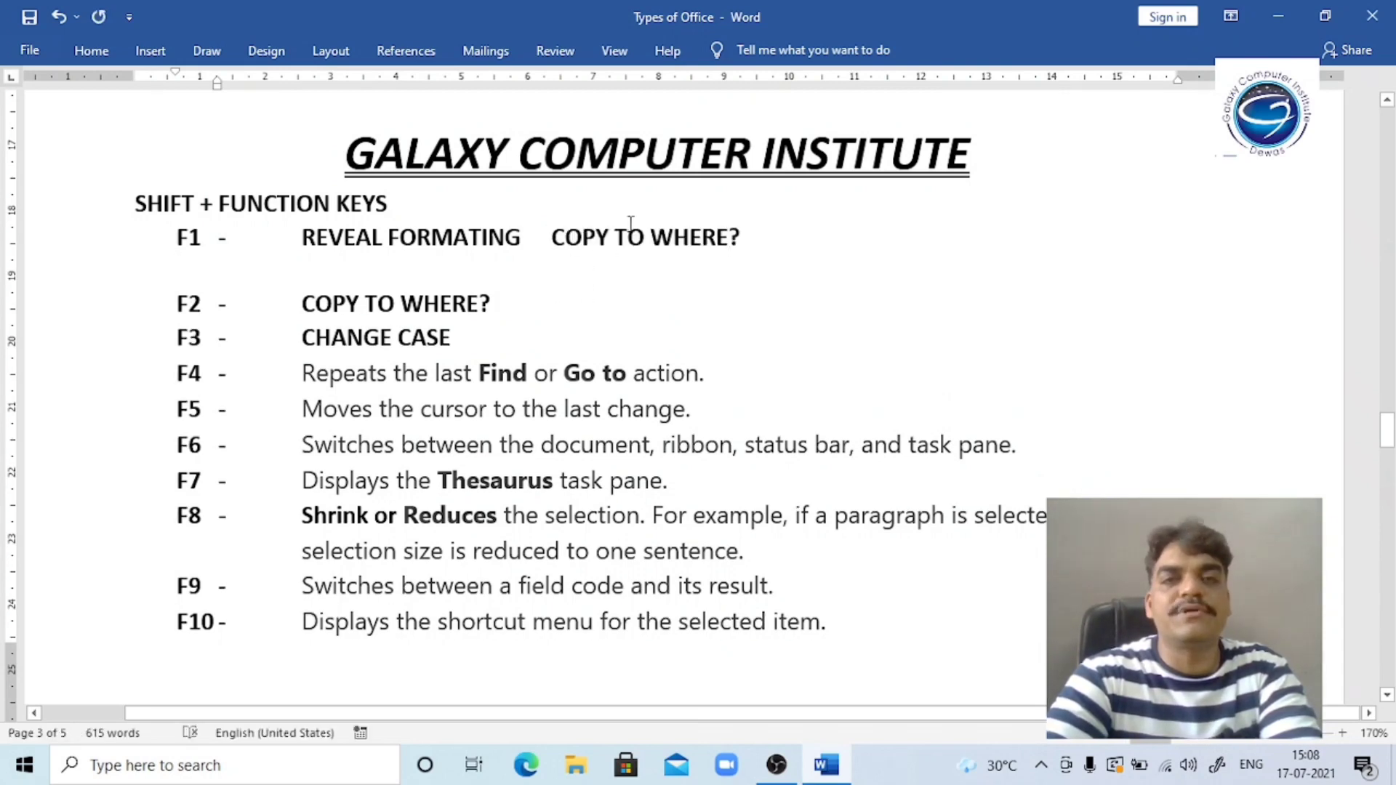
key(ctrl+z)
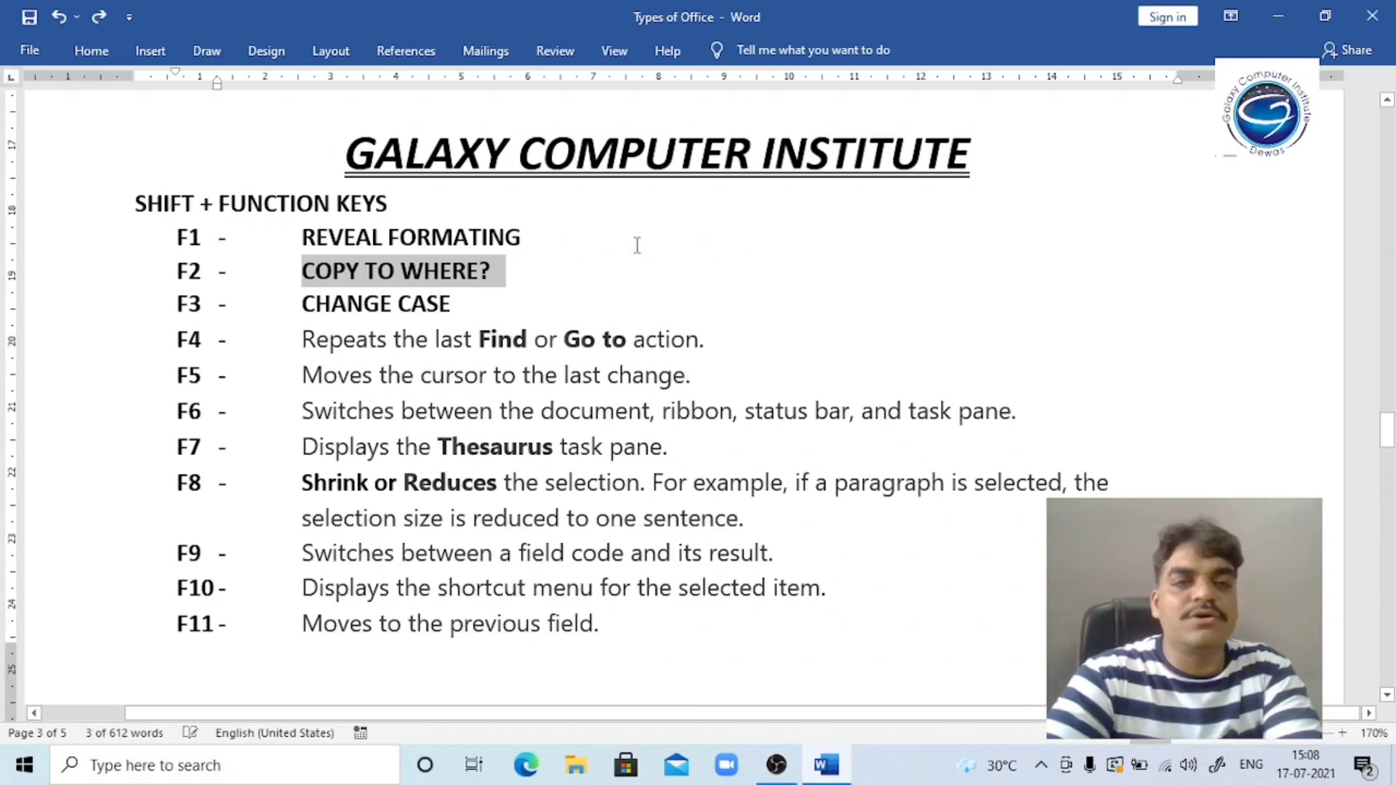
Select the GALAXY COMPUTER INSTITUTE line and cycle it through lowercase, capitalized words and uppercase with Change Case.
click(468, 299)
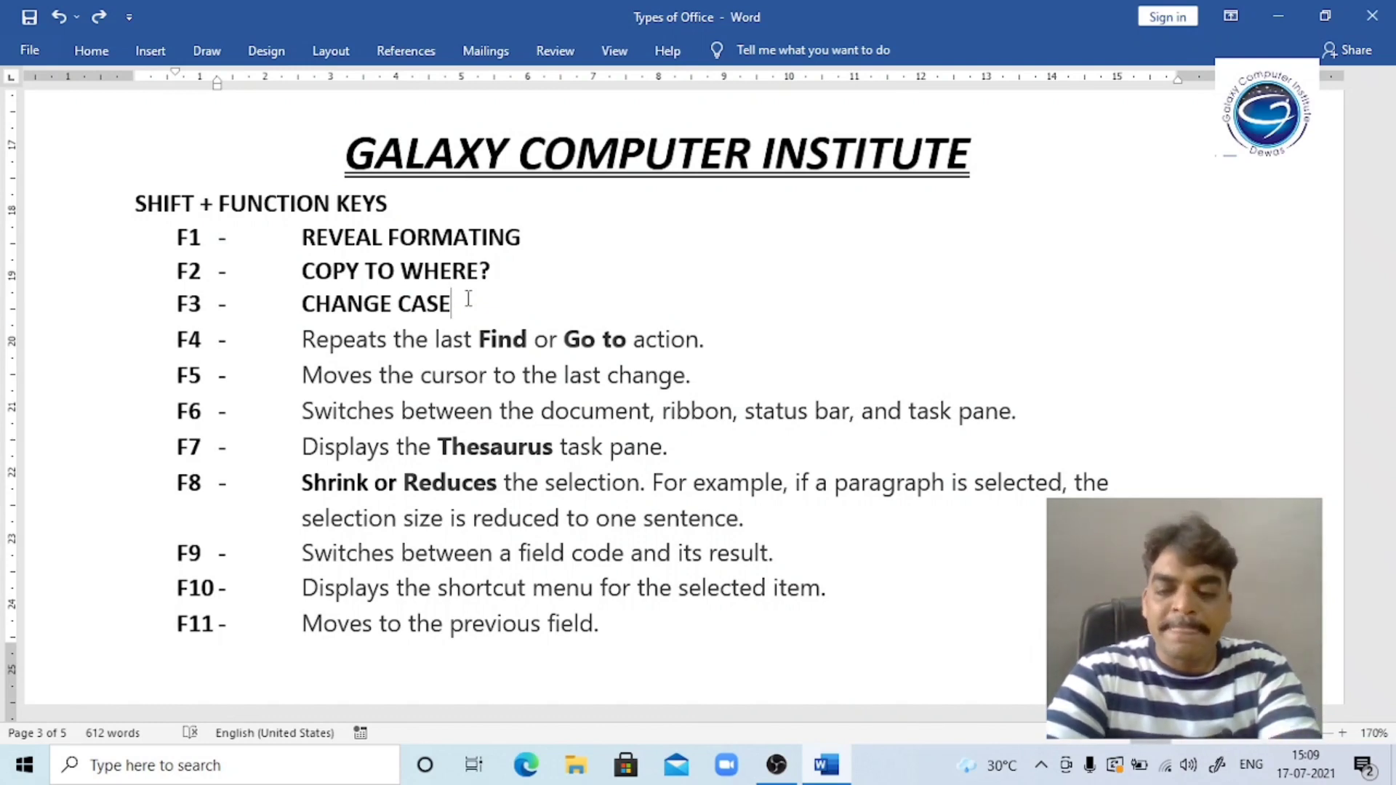
key(Up)
key(Up)
key(Up)
key(Up)
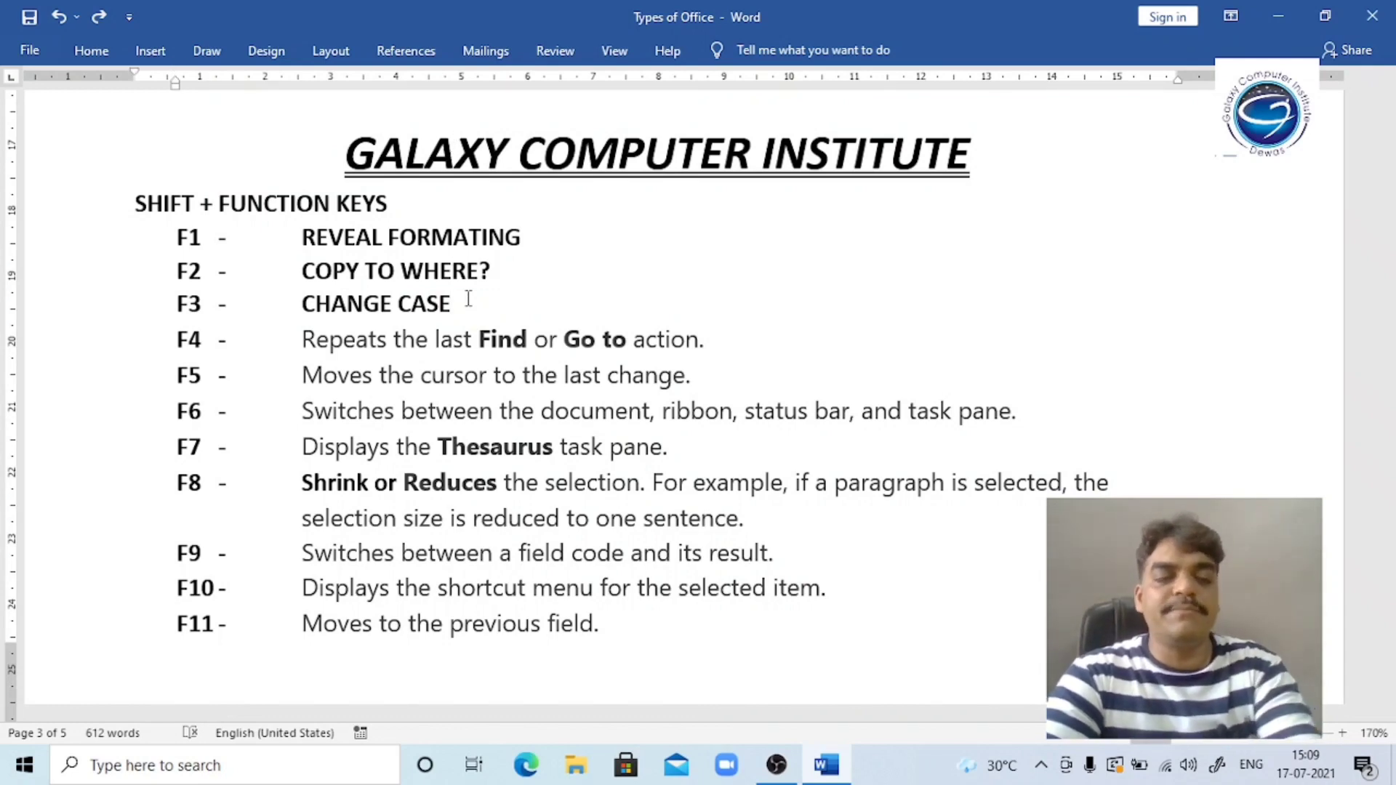
key(Home)
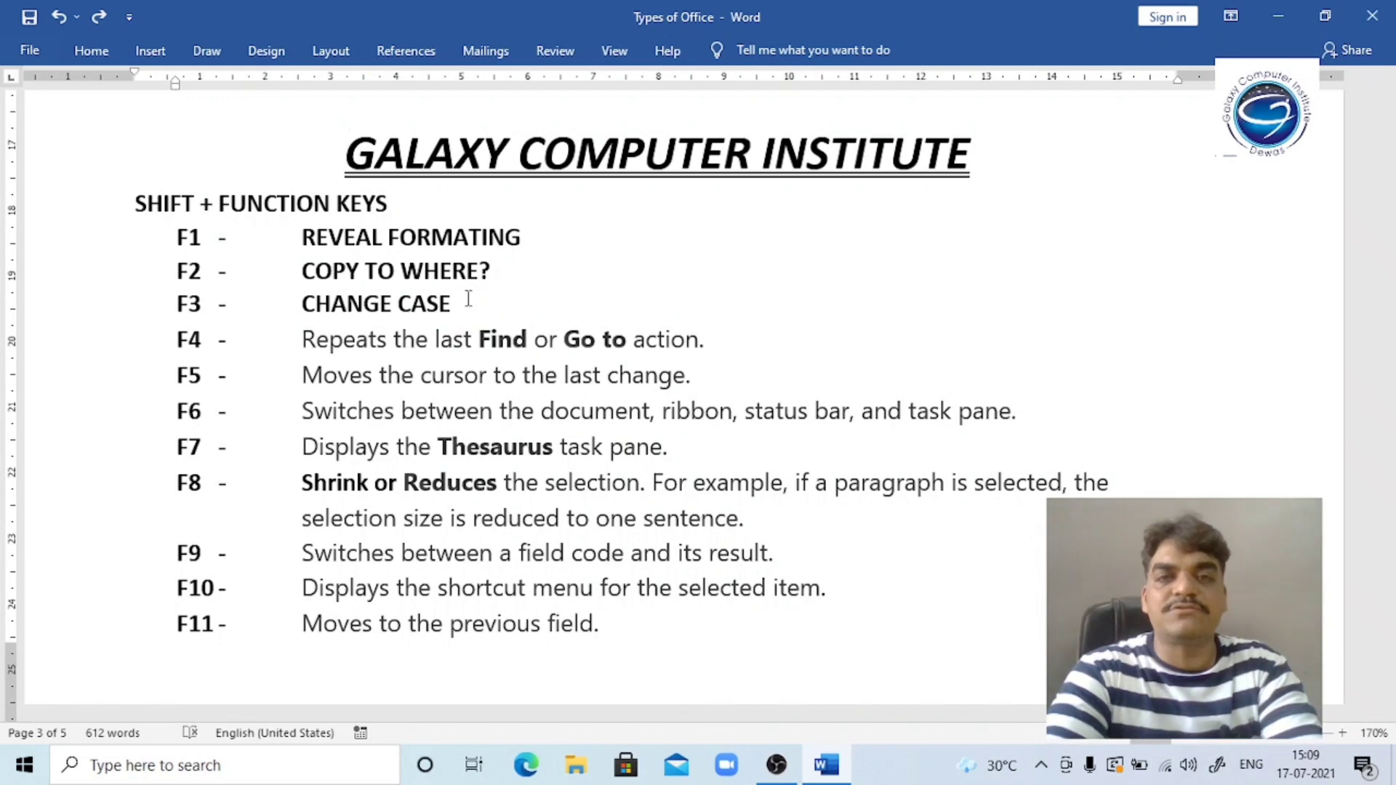
key(shift+End)
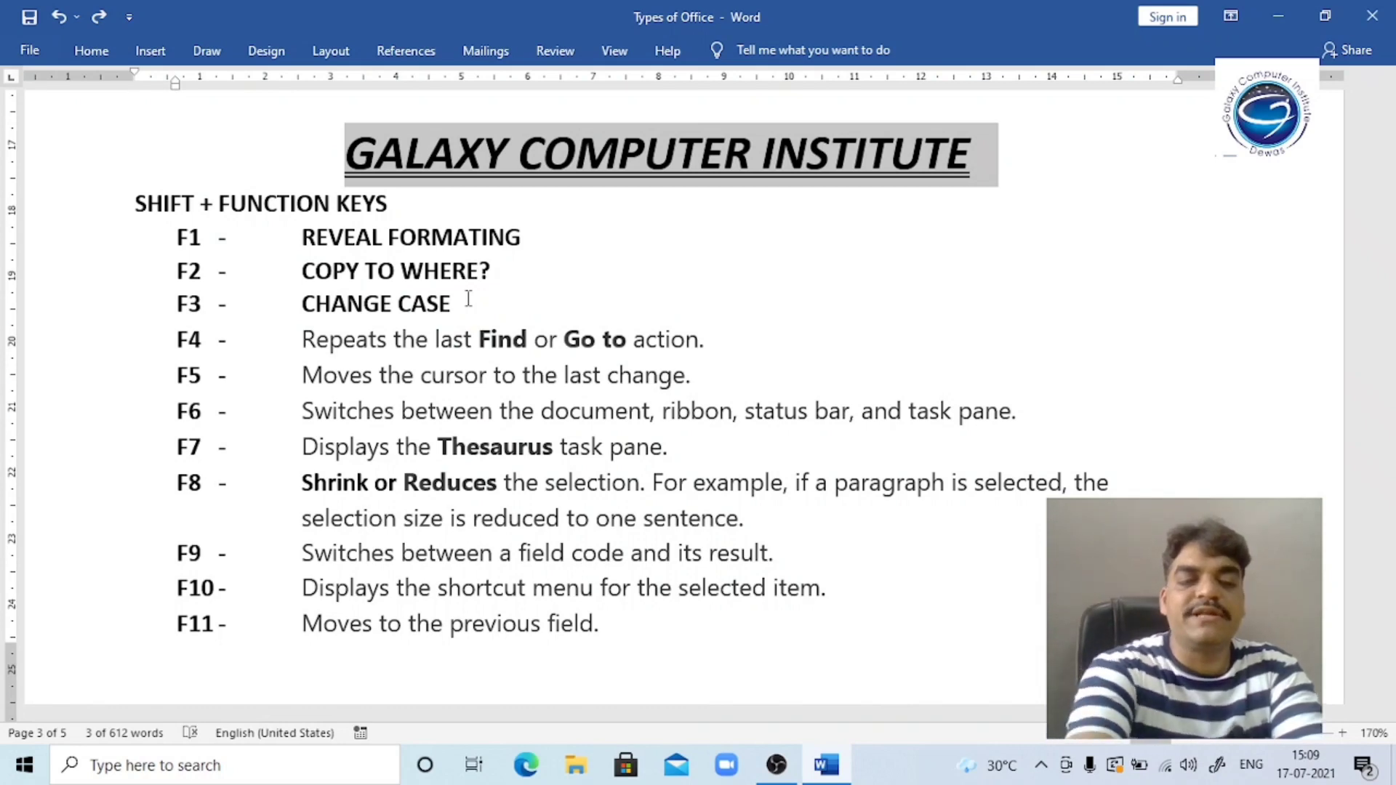
key(shift+F3)
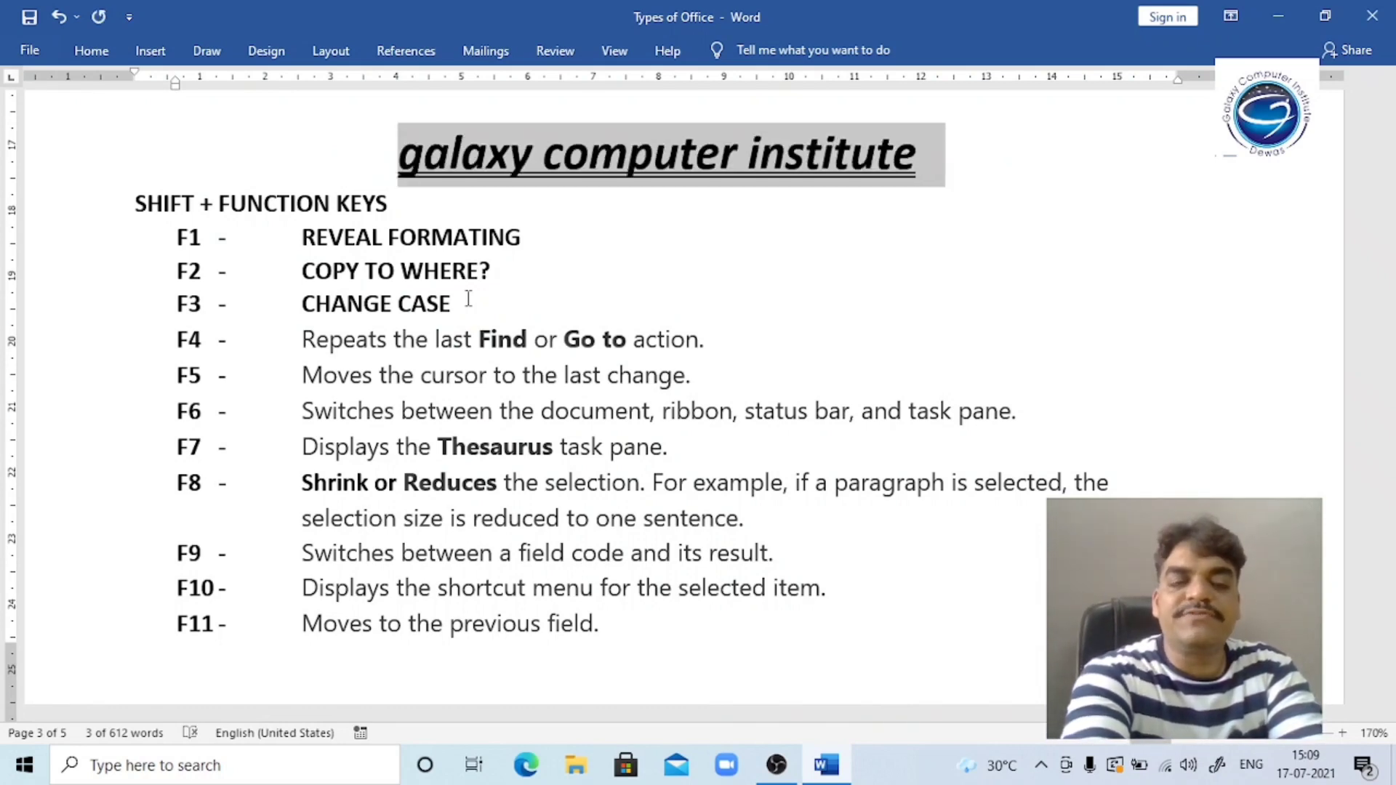
key(shift+F3)
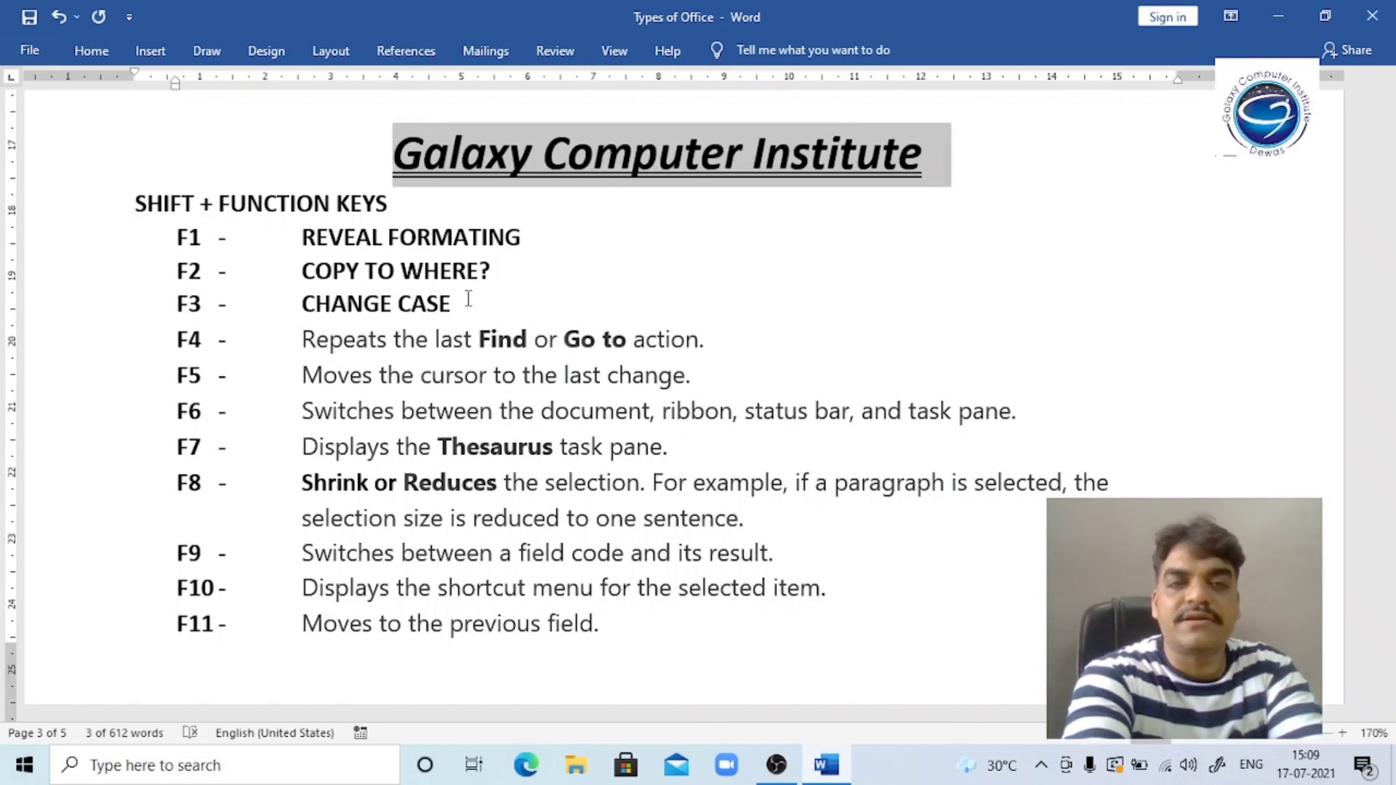
key(shift+F3)
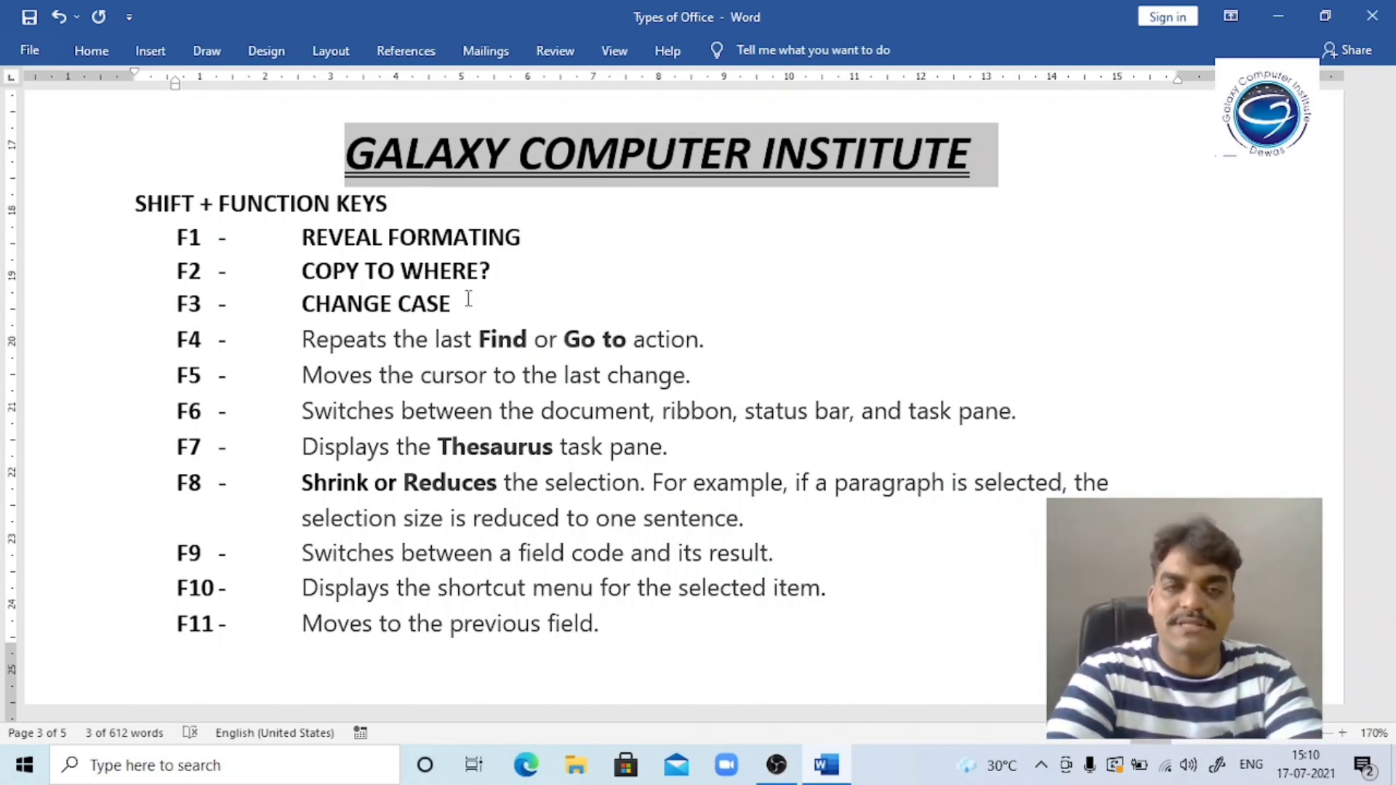
Delete the GALAXY COMPUTER INSTITUTE line above SHIFT + FUNCTION KEYS and place the cursor at the F2 entry.
key(Delete)
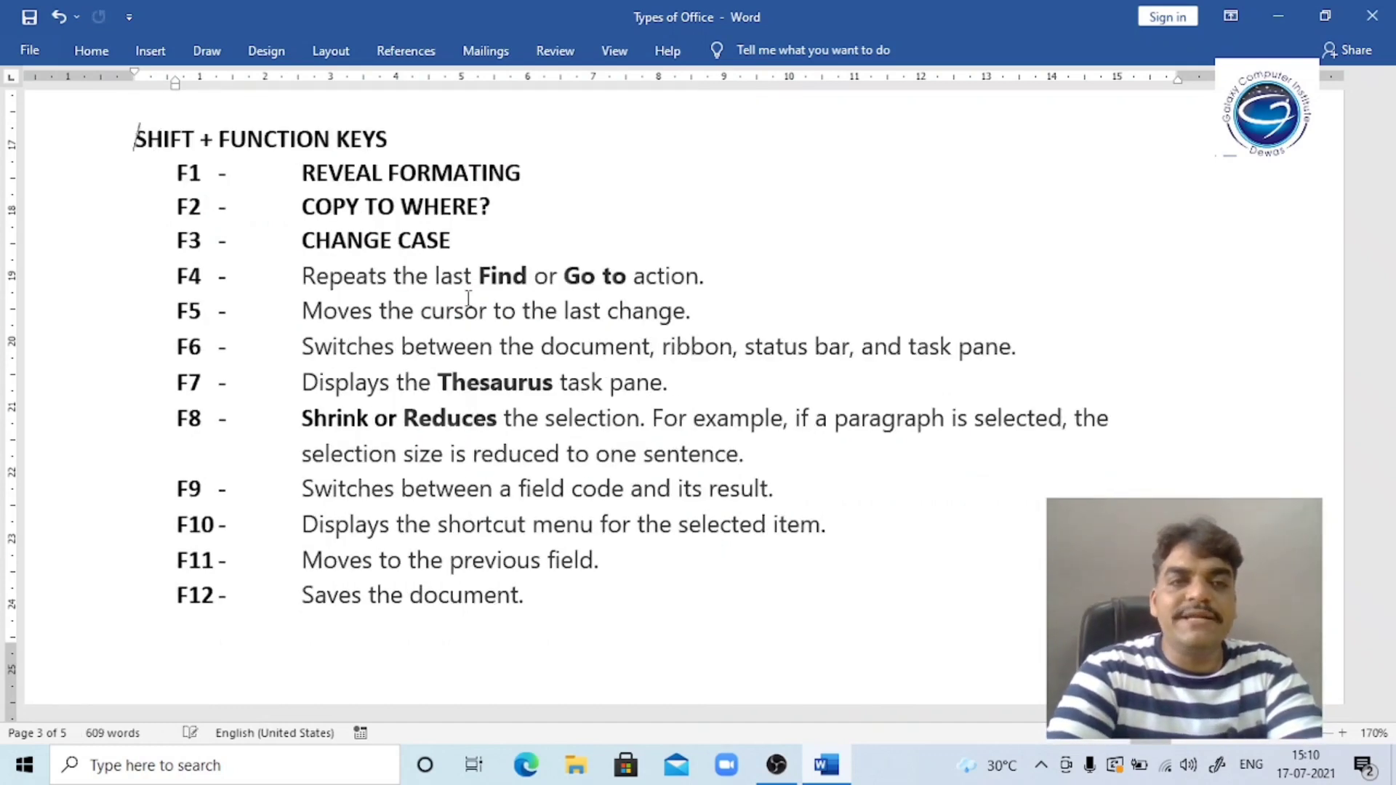
key(Down)
key(Down)
key(Down)
key(Down)
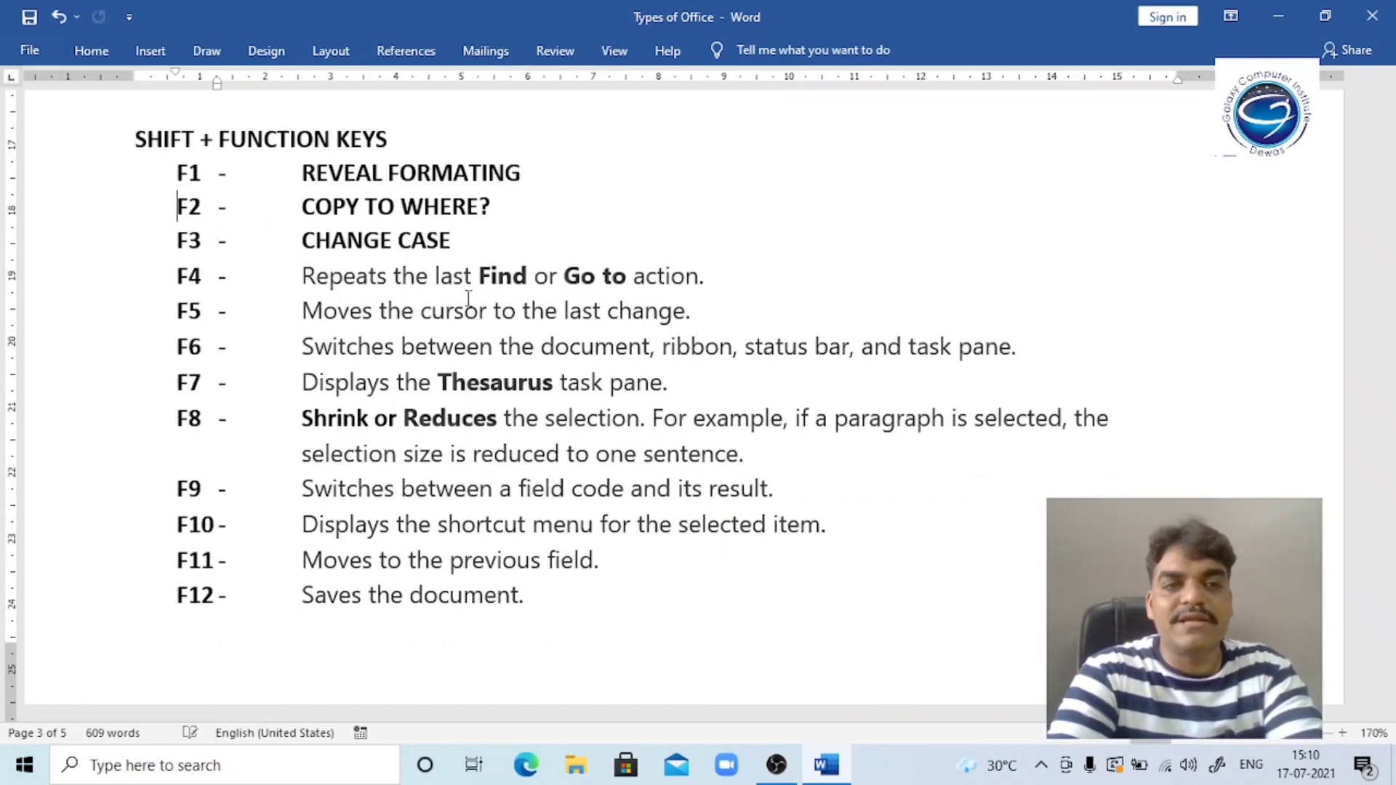
key(Up)
key(Down)
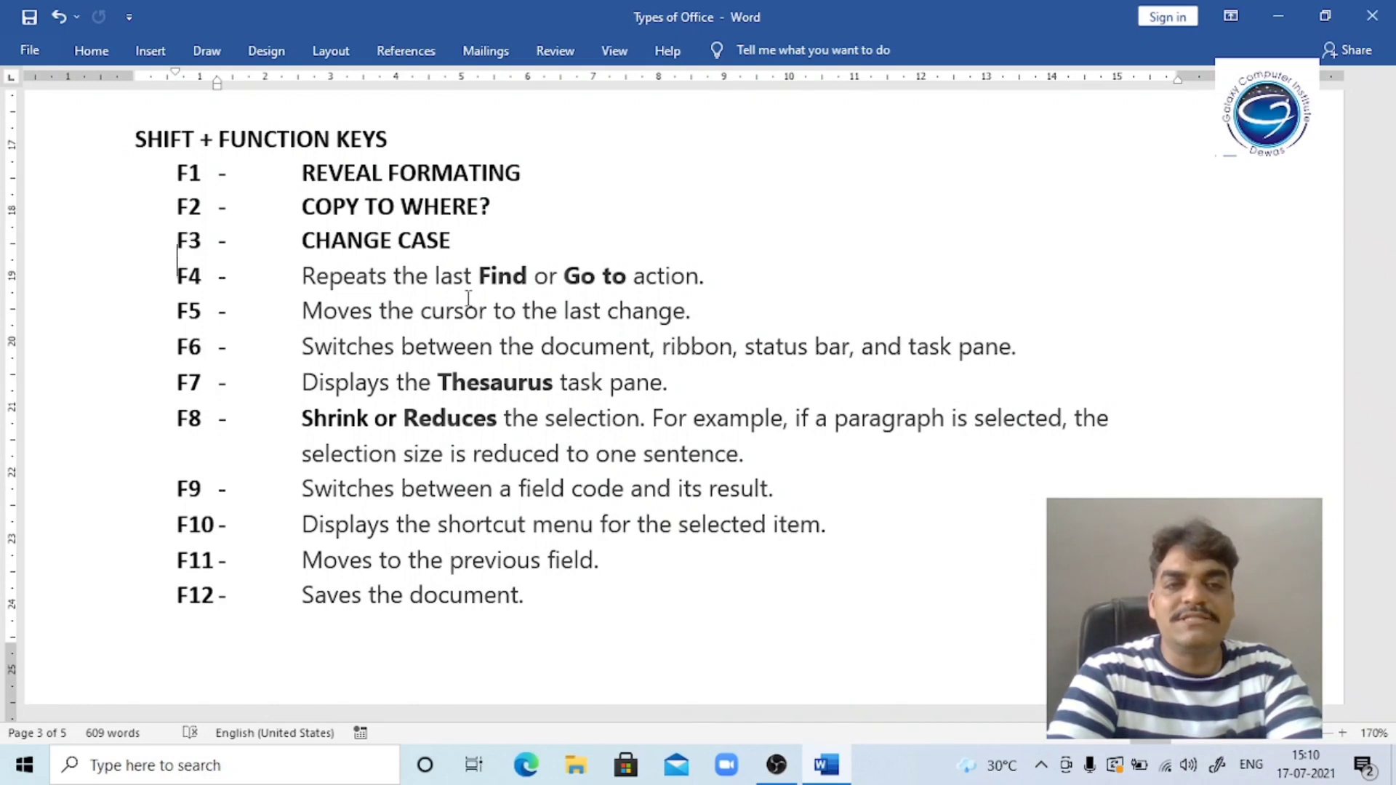
key(Return)
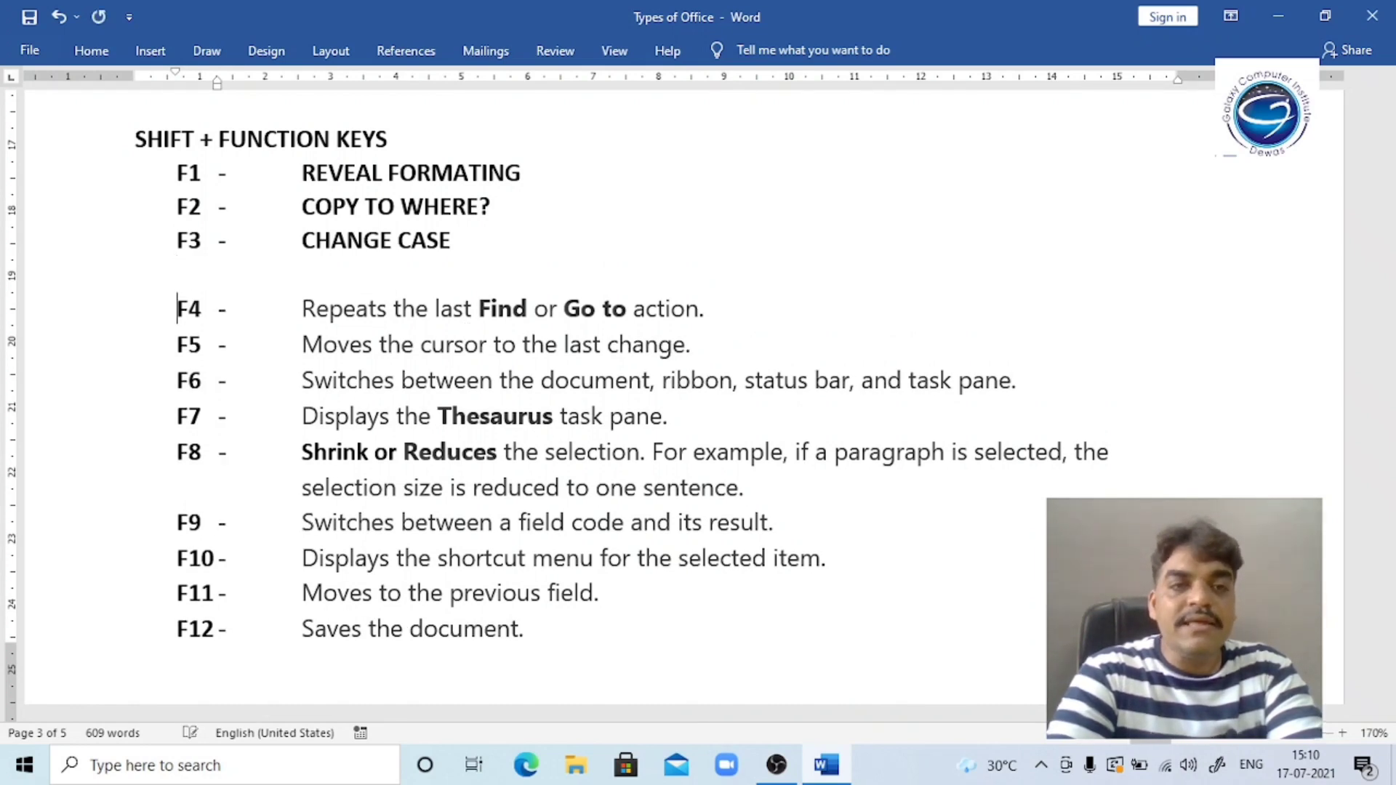
key(Up)
key(Delete)
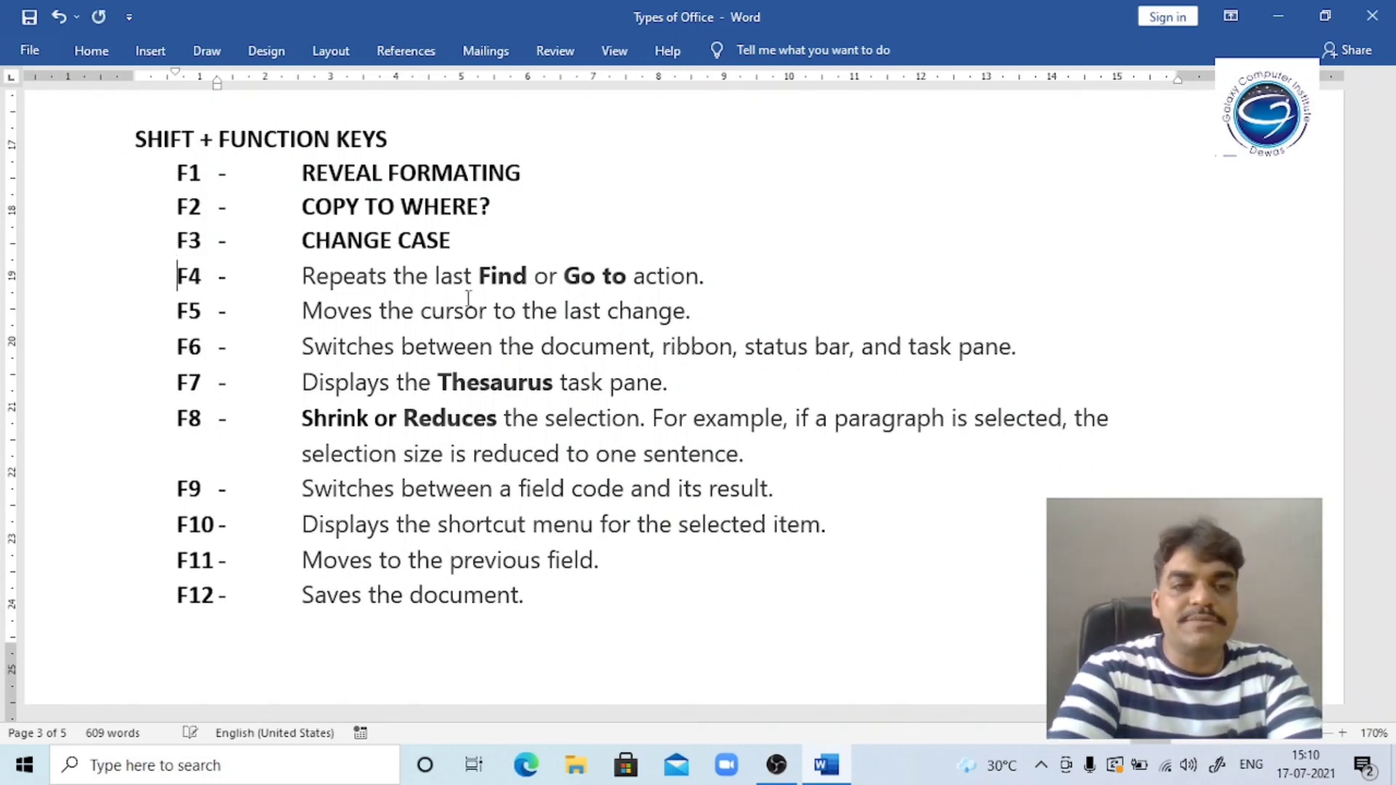
Add the heading CHANGE CASE at the end of the document, with TYPES OF CASES indented one tab stop below it.
key(ctrl+End)
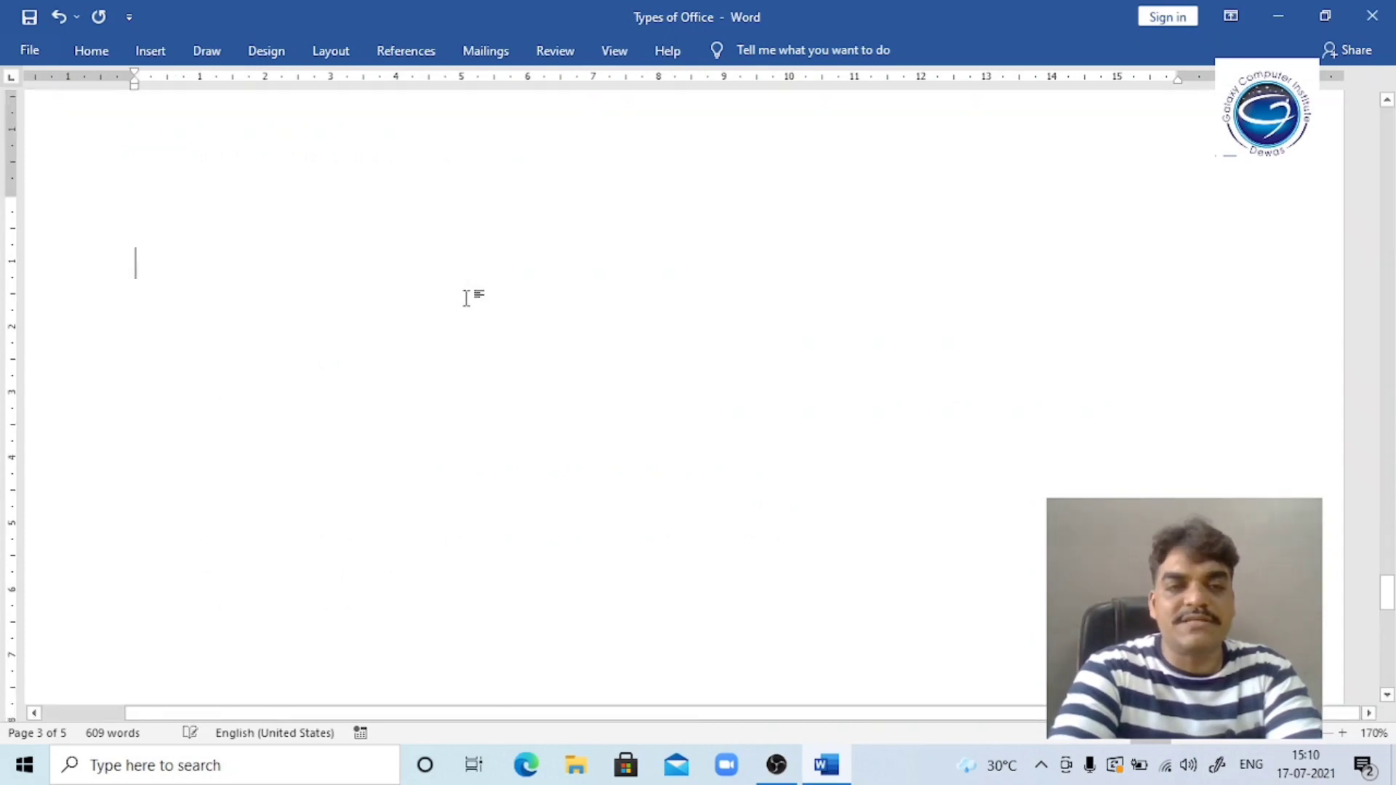
text(CHA)
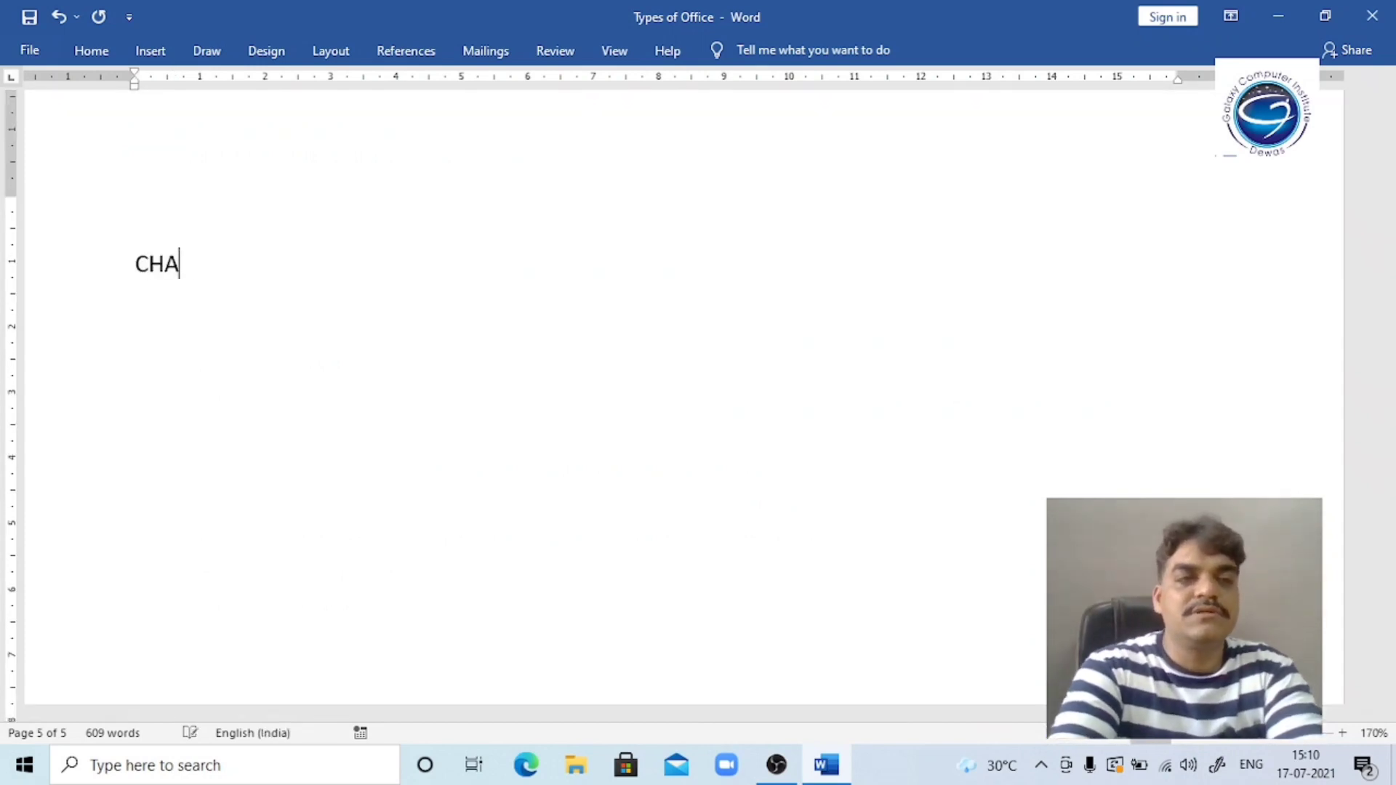
text(NGE CASE)
key(Return)
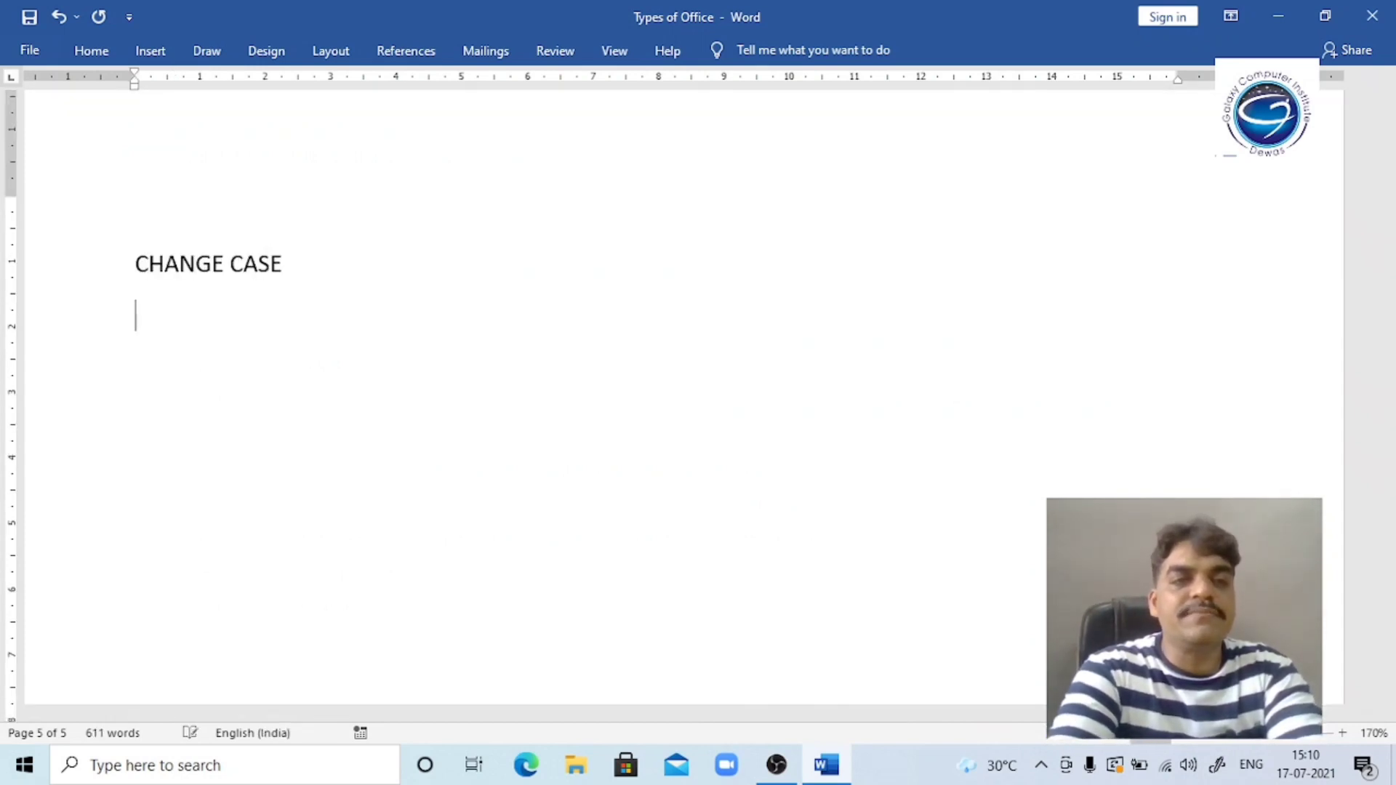
key(Tab)
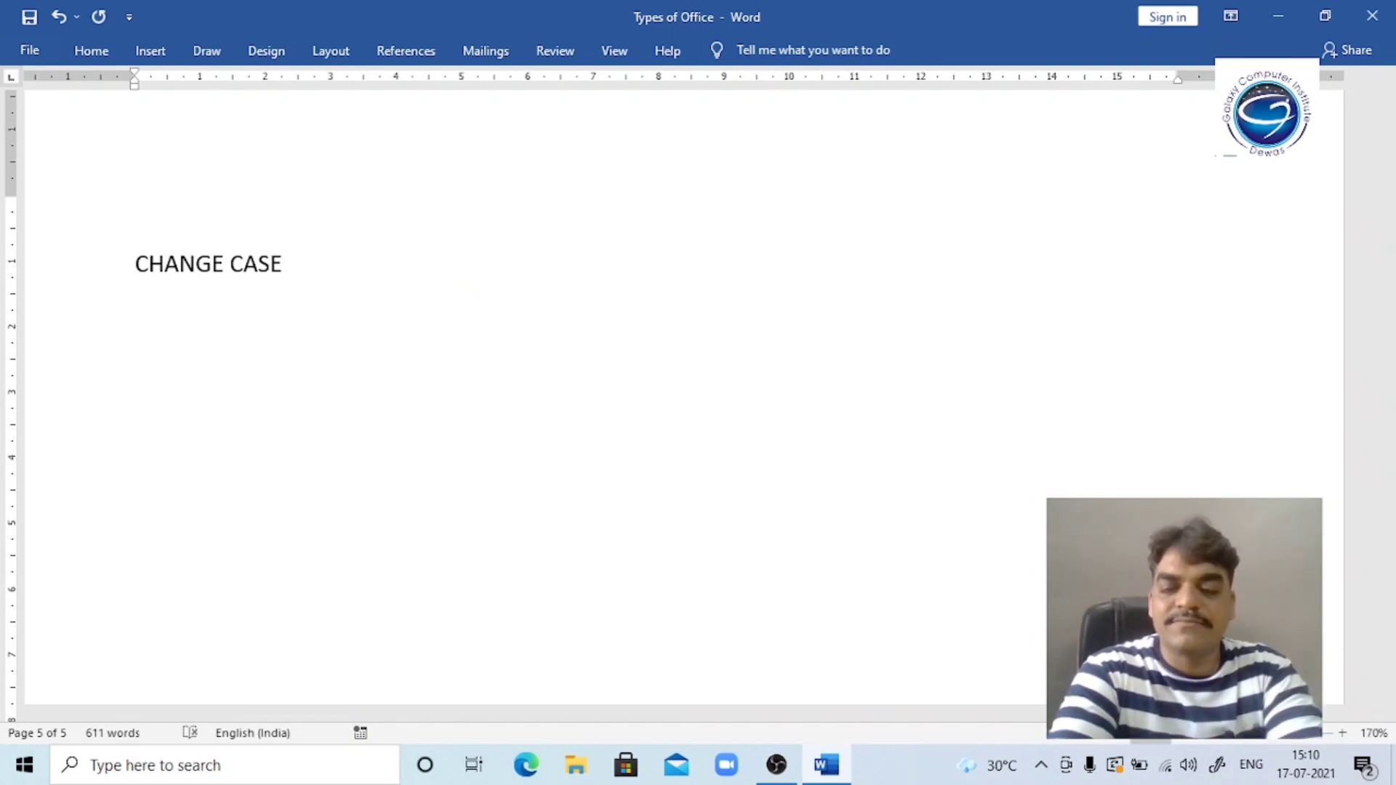
text(TY)
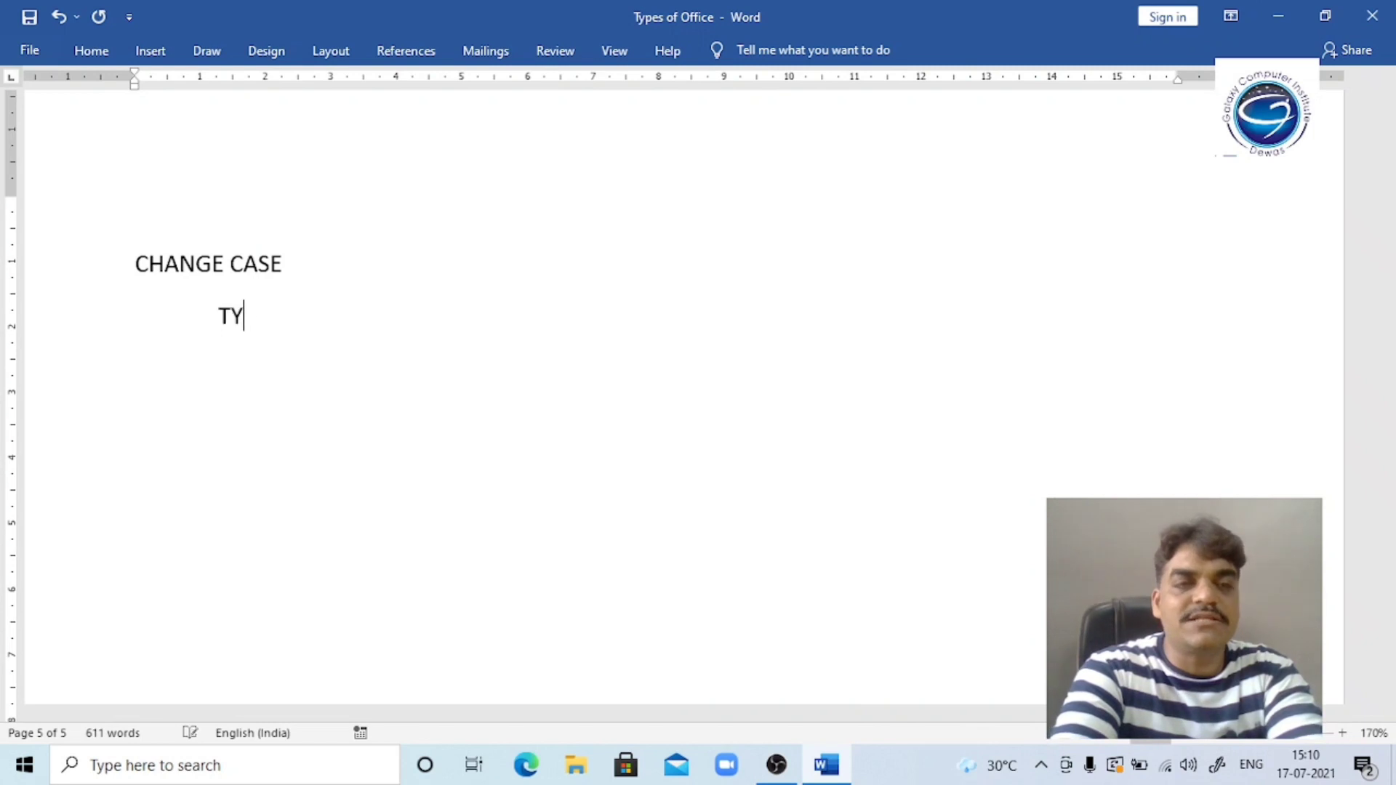
text(PES OF CASES)
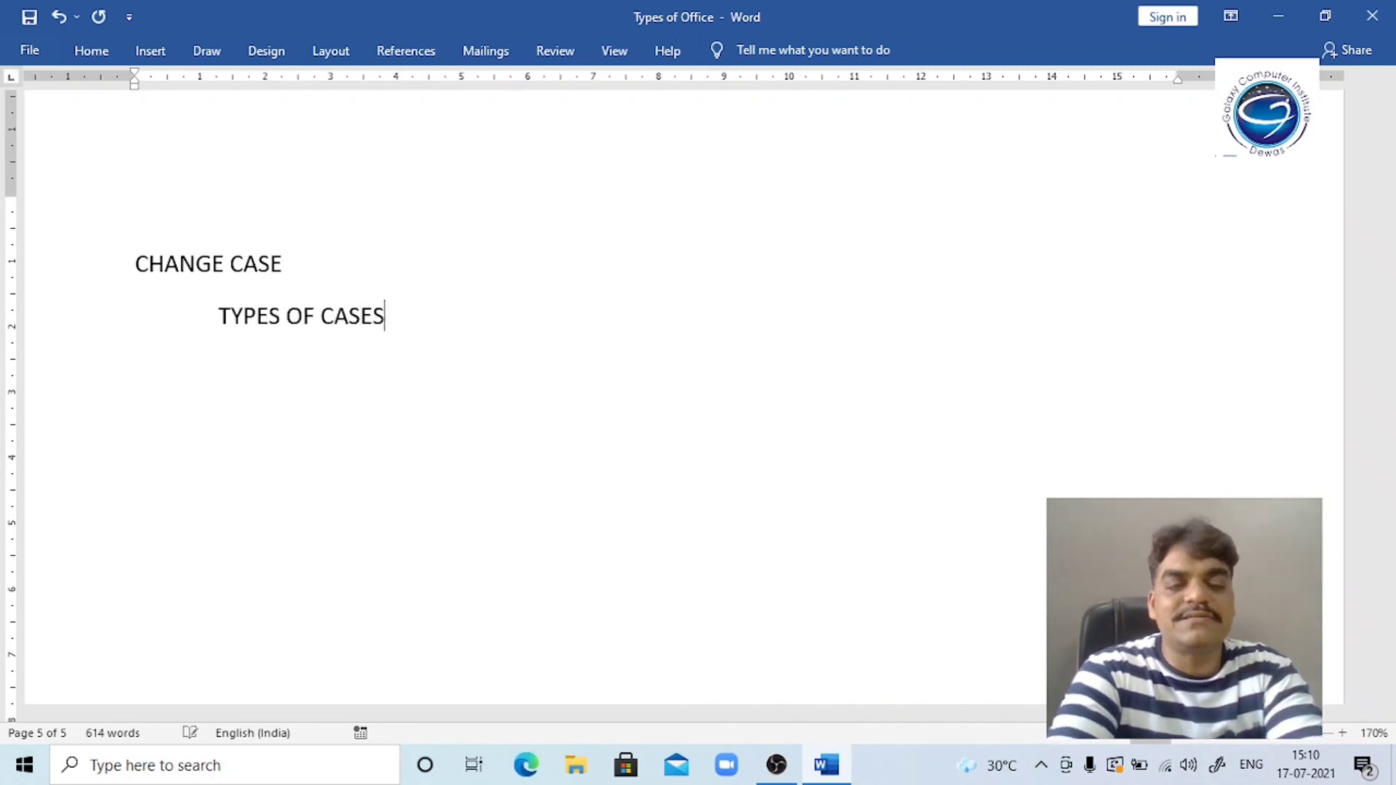
List UPPER CASE and lower case on separate lines indented two tab stops, undoing the automatic capital in lower case.
key(Return)
key(Tab)
key(Tab)
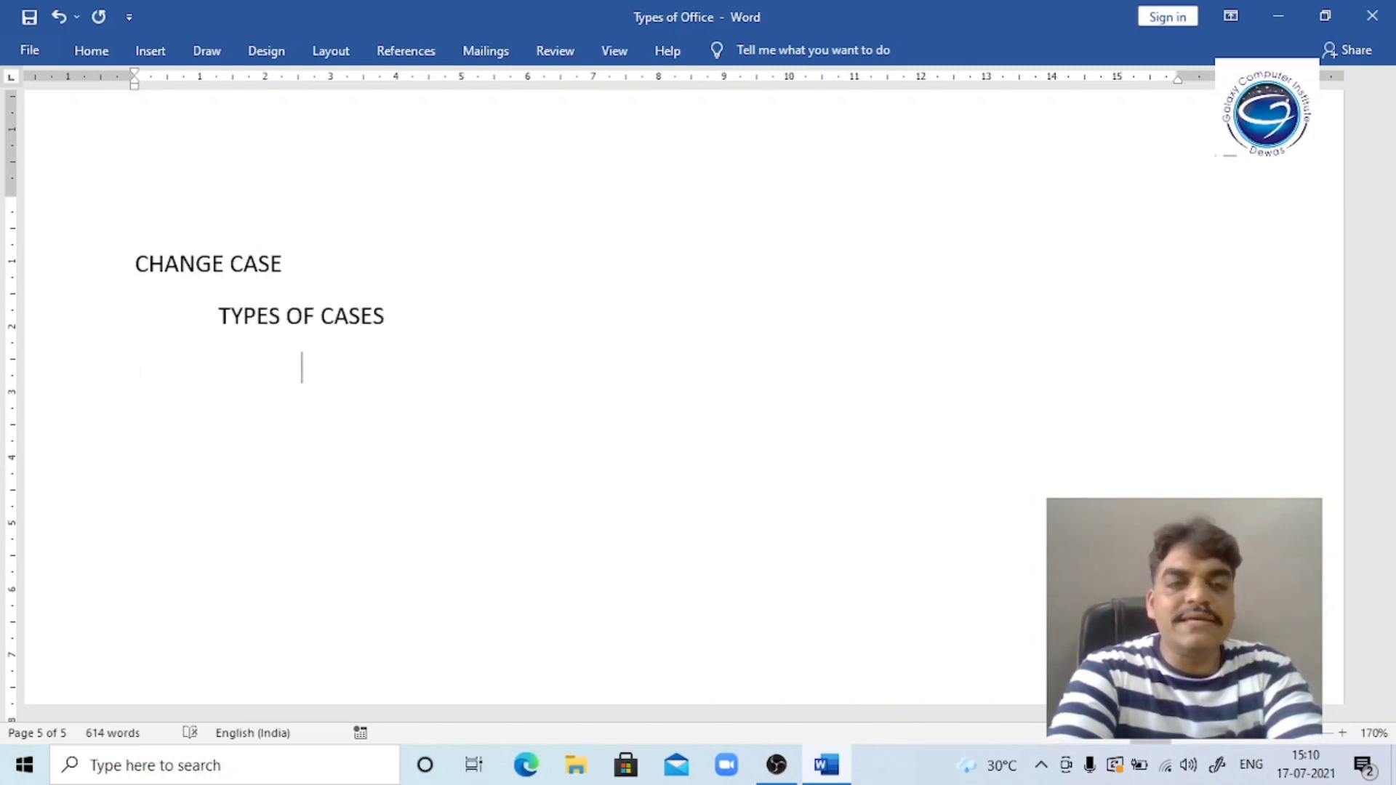
text(UPPER CASE)
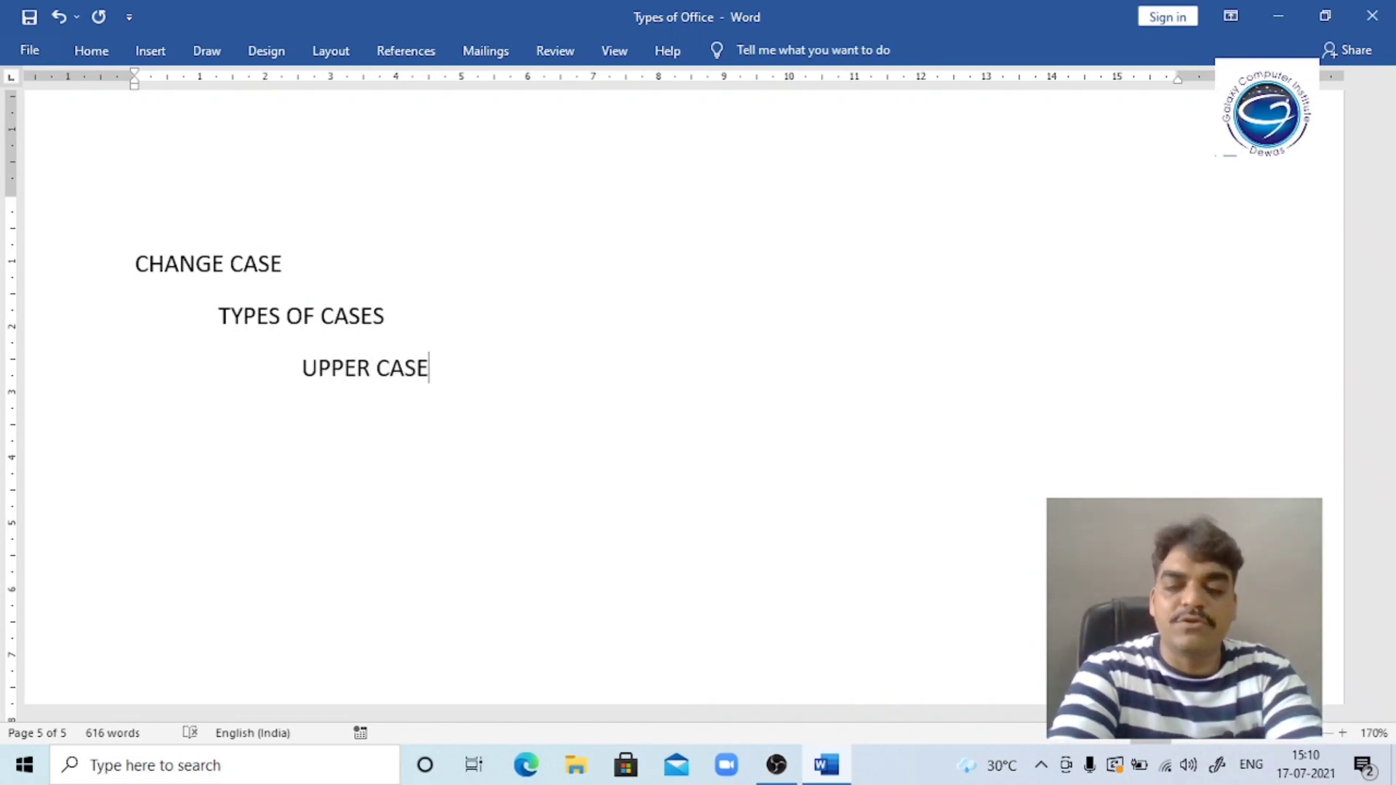
key(Return)
key(Tab)
key(Tab)
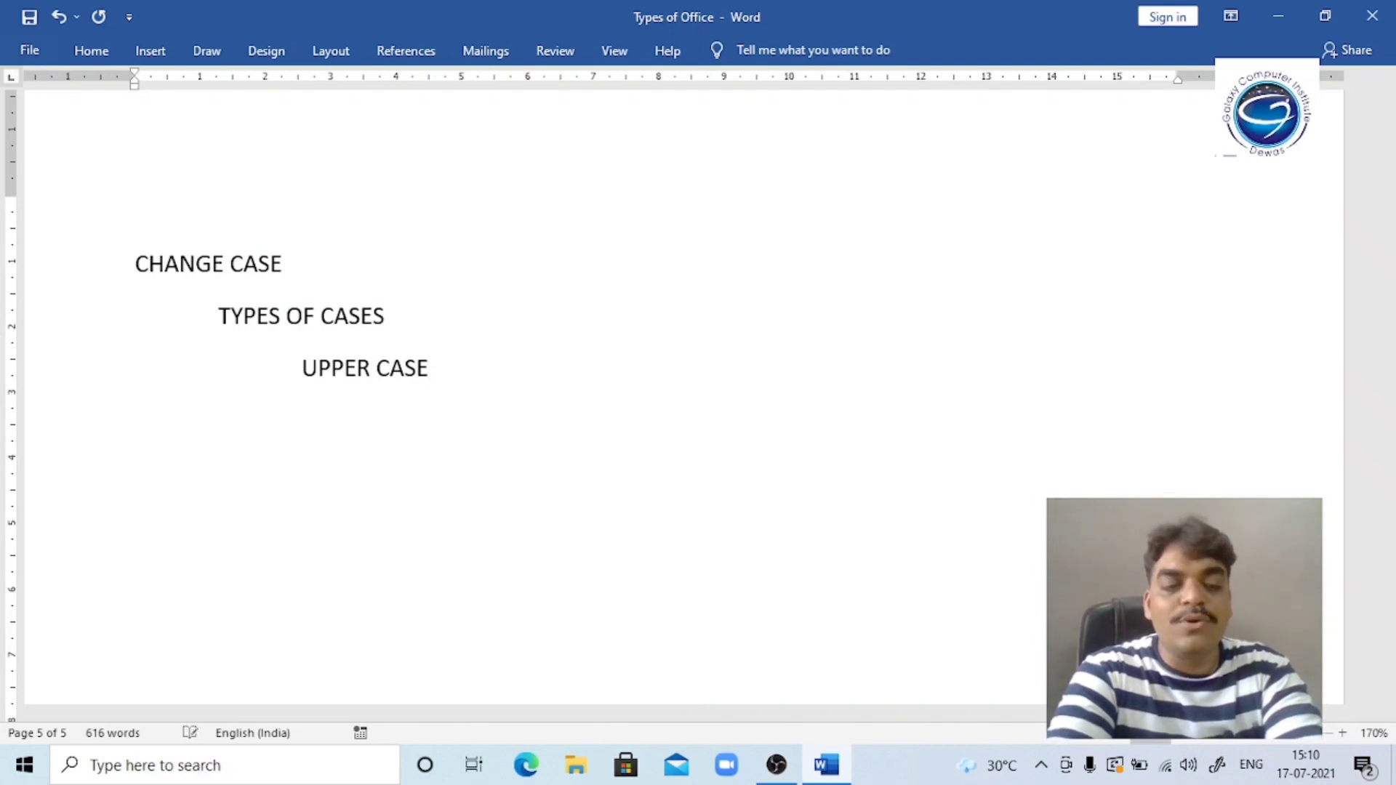
text(Iower)
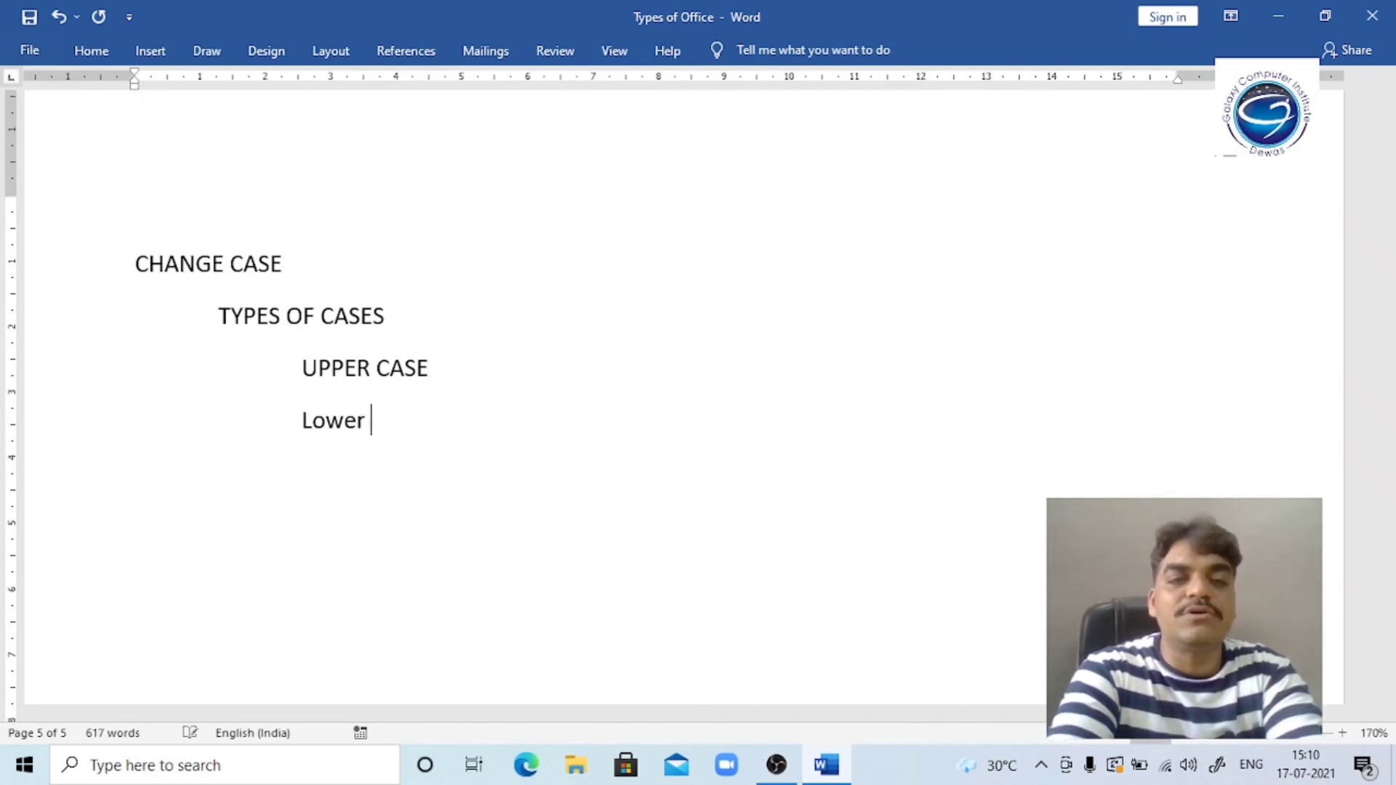
key(ctrl+z)
text(case)
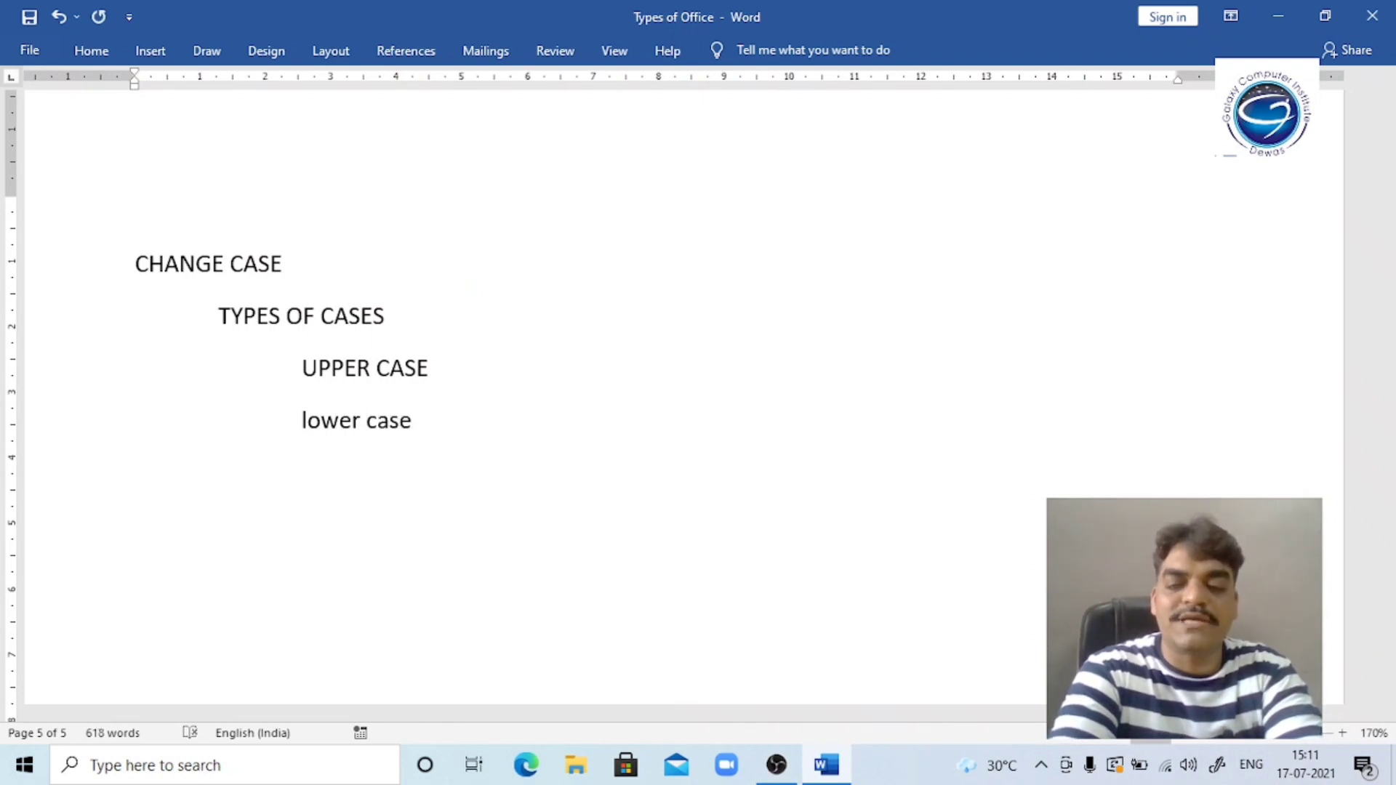
Add Title Case as the next entry under lower case, indented two tab stops.
key(Return)
key(Tab)
key(Tab)
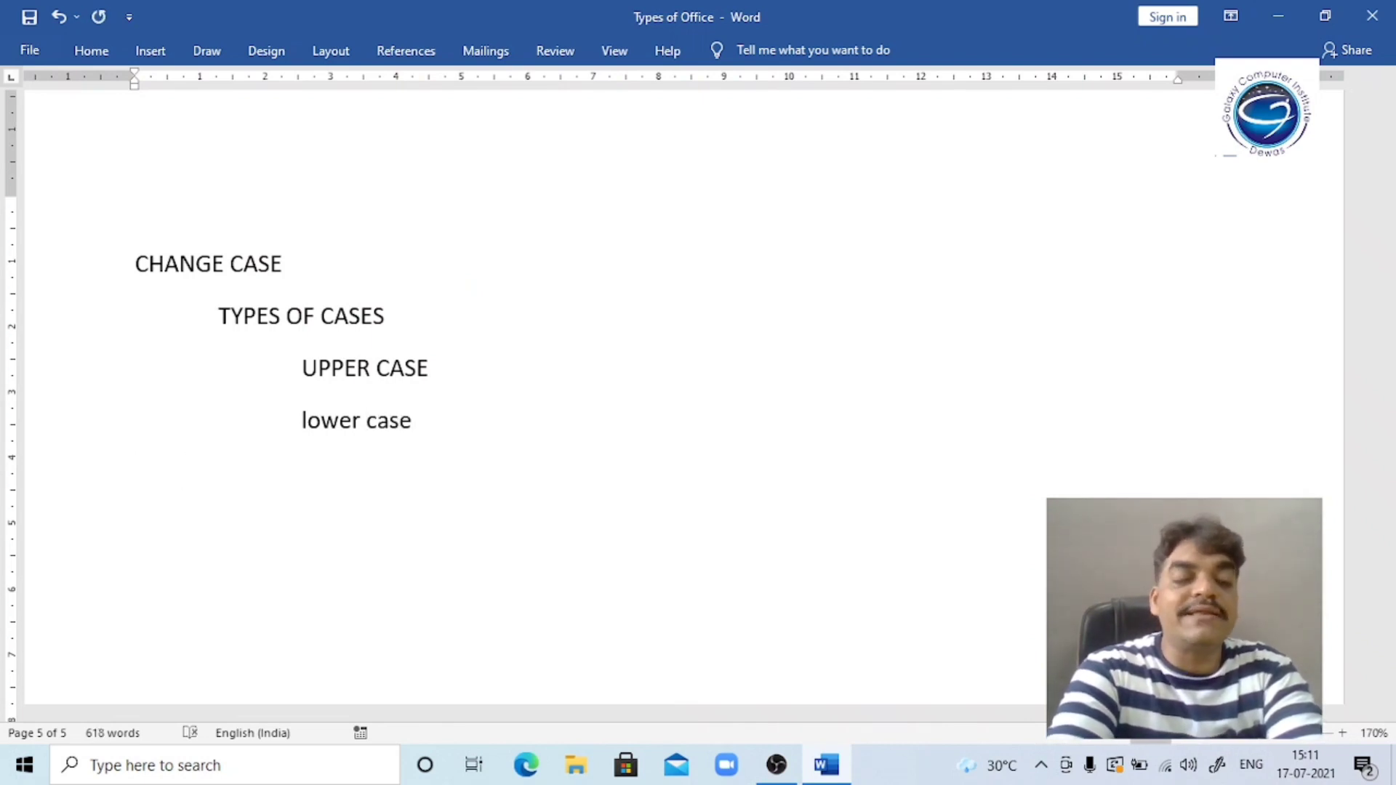
text(Title Case)
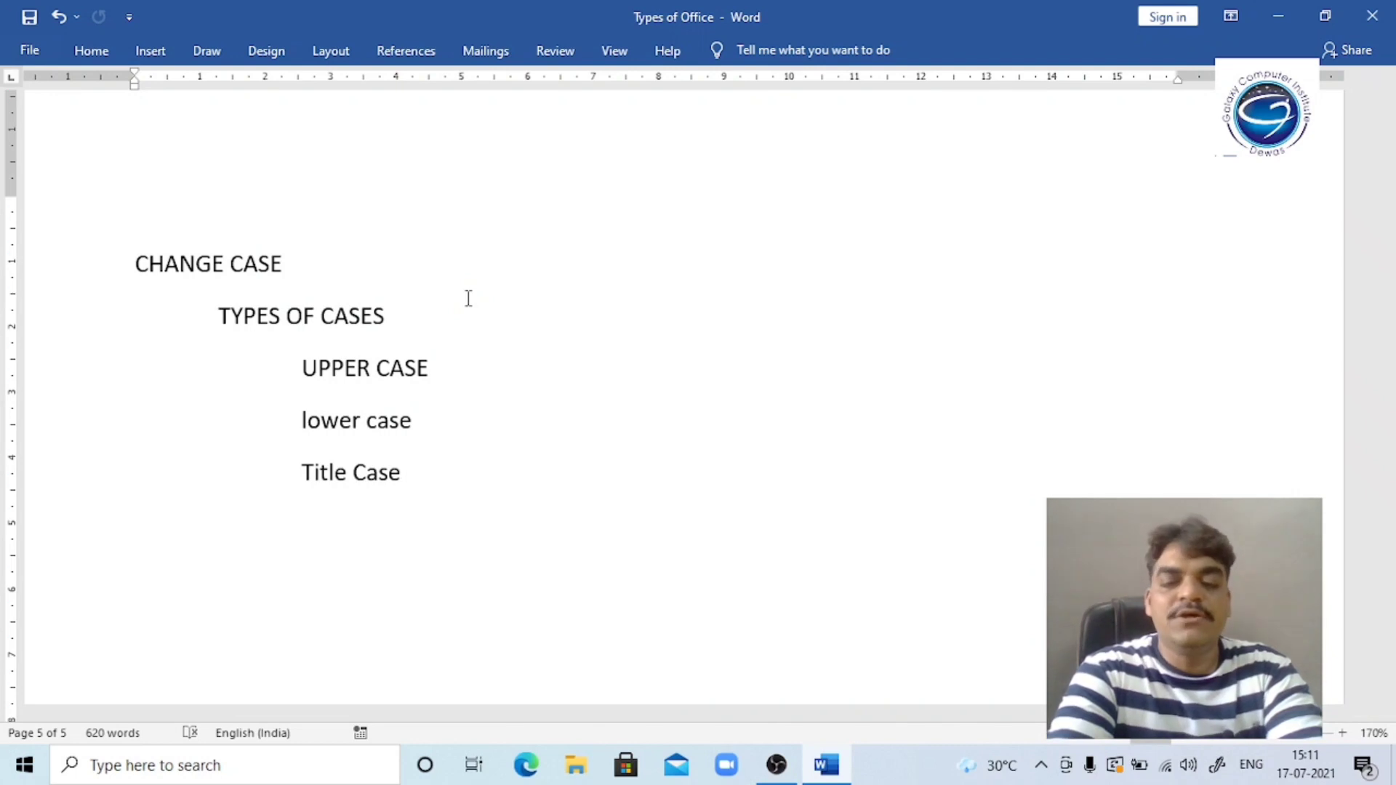
Examine the capitalization of each word in the Title Case entry.
key(Left)
key(Left)
key(Left)
key(Left)
key(Left)
key(Left)
key(Left)
key(Left)
key(Left)
key(Left)
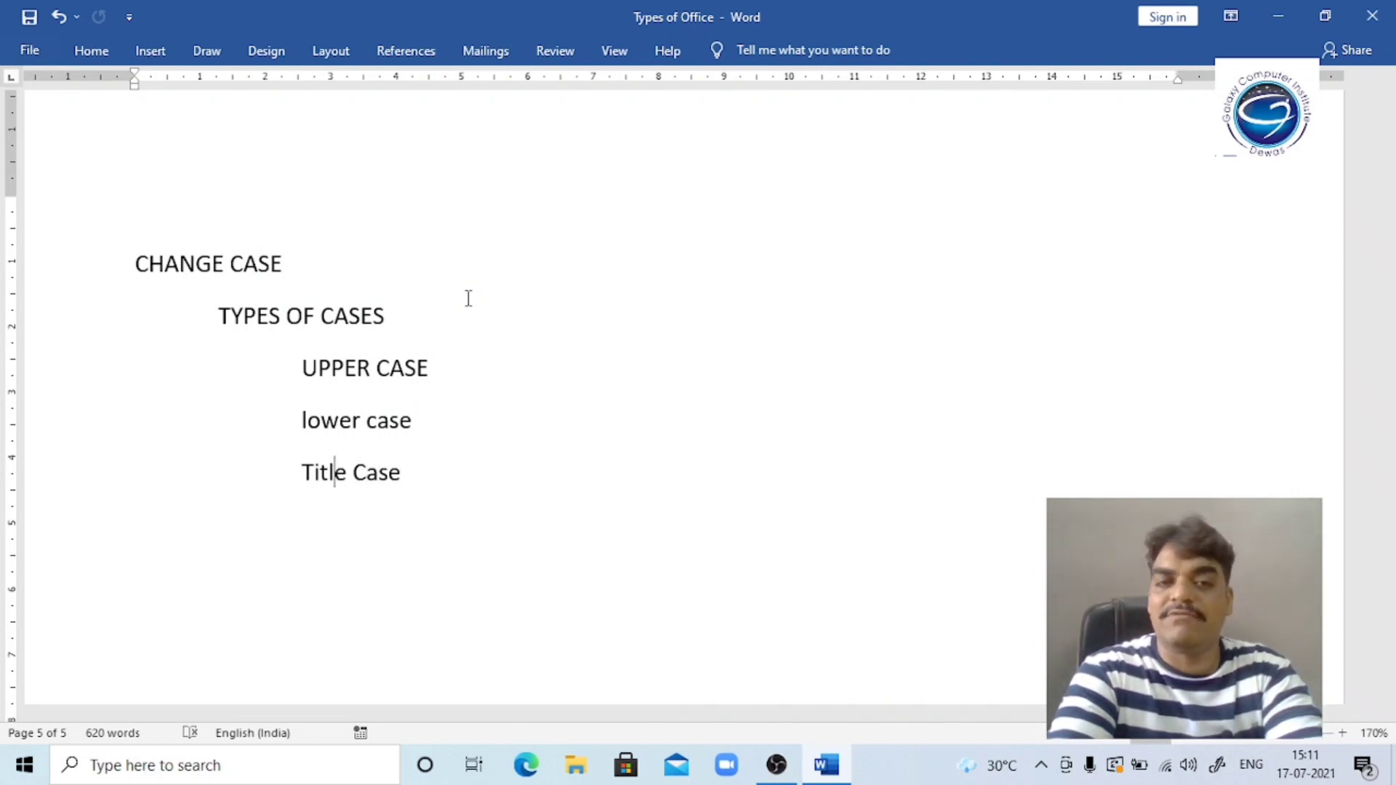
key(Right)
key(Right)
key(Right)
key(Right)
key(Right)
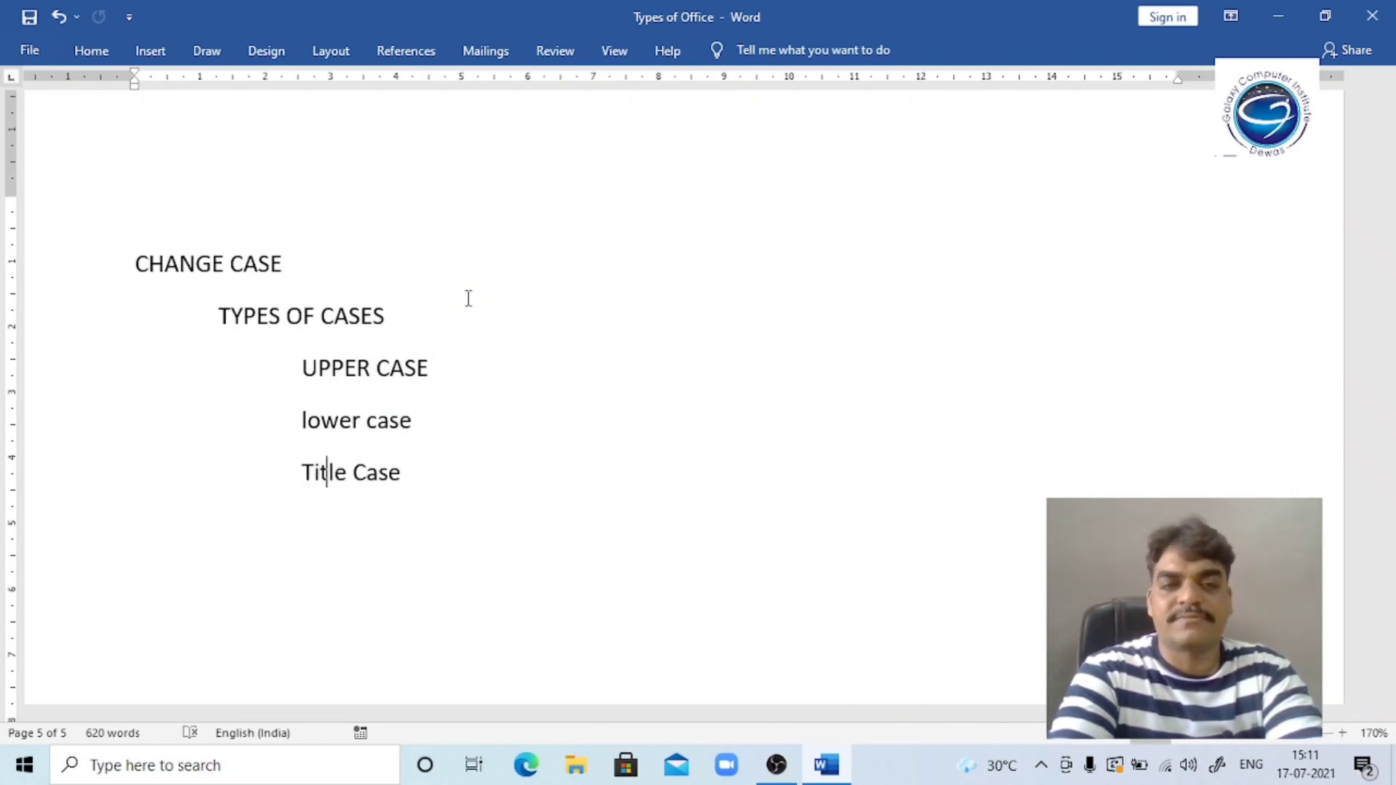
Add "Sentence case." with a closing full stop under Title Case, indented two tab stops.
key(End)
key(Return)
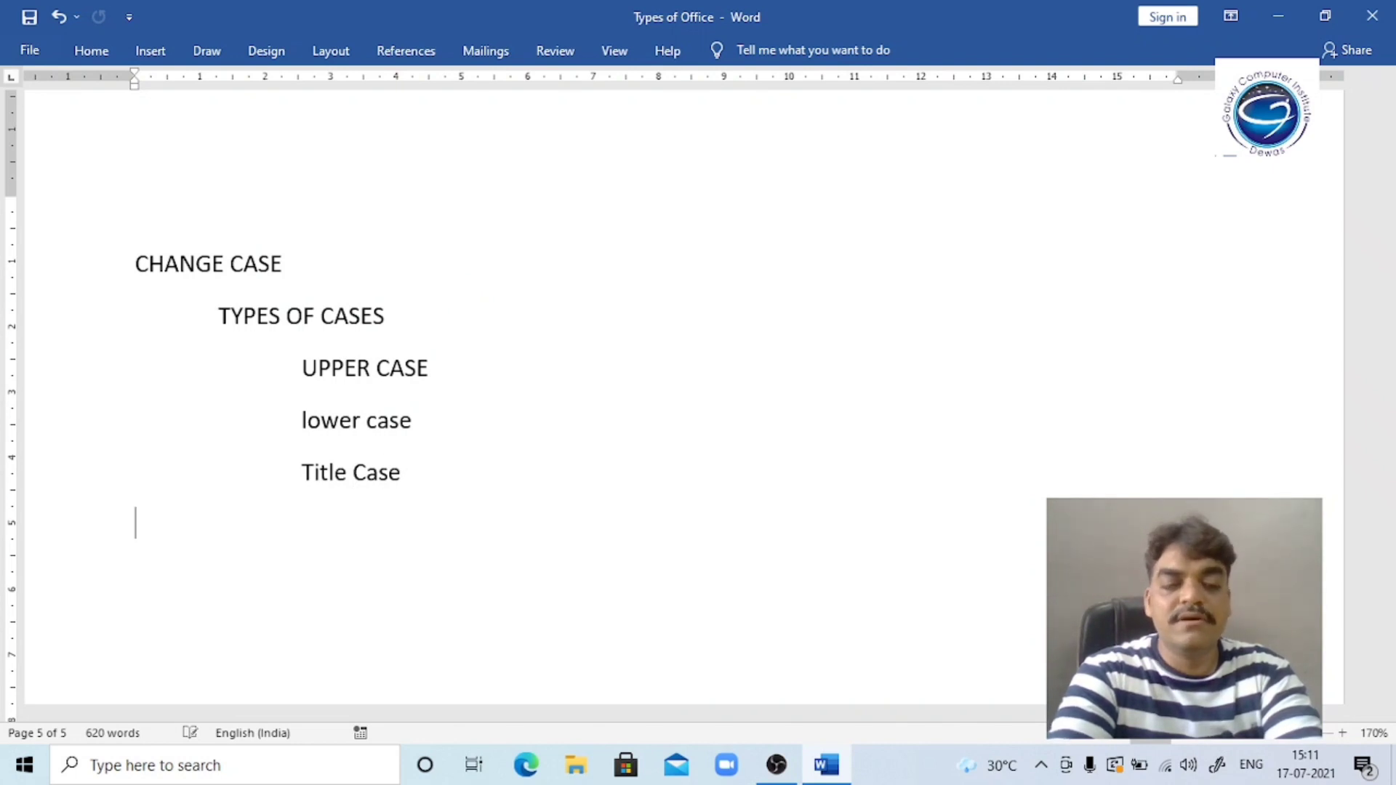
key(Tab)
key(Tab)
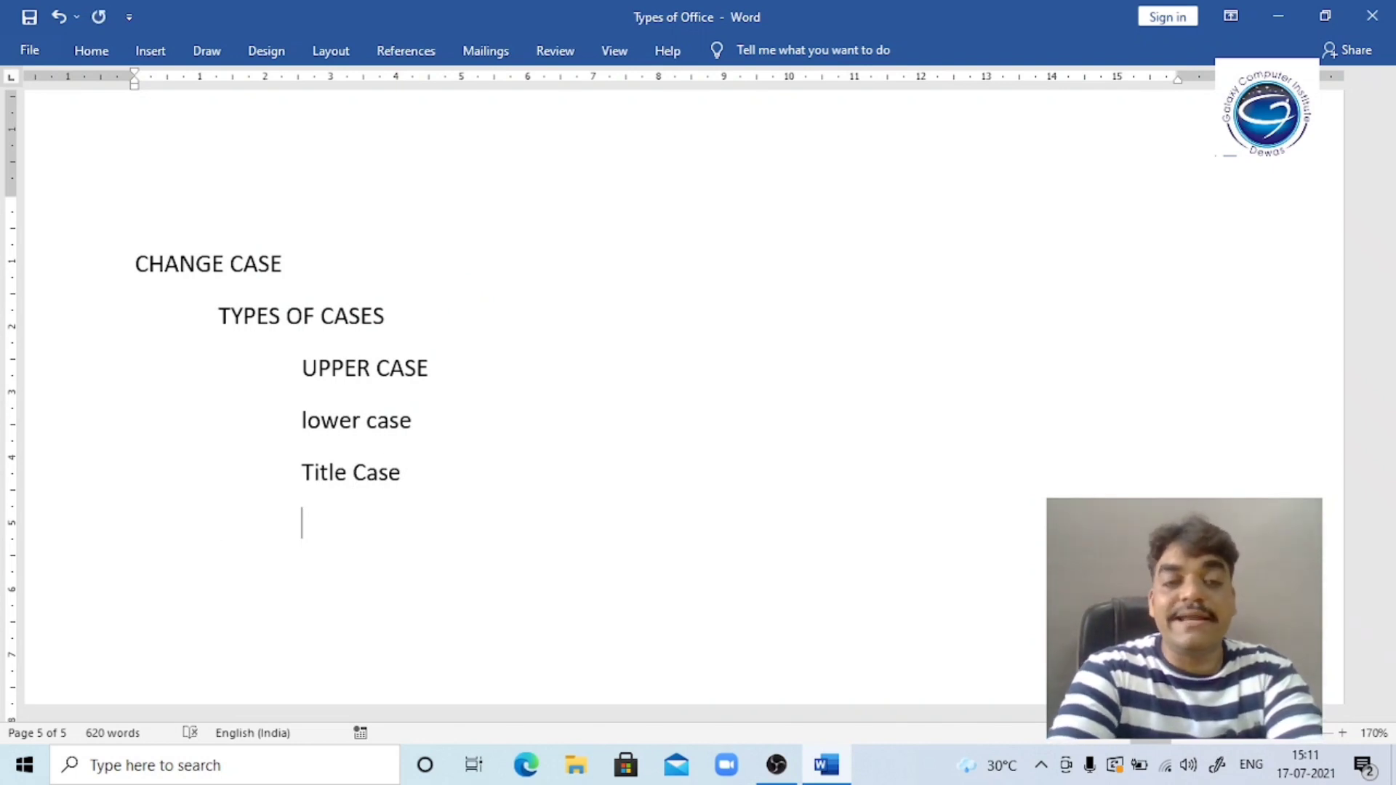
text(Sentence )
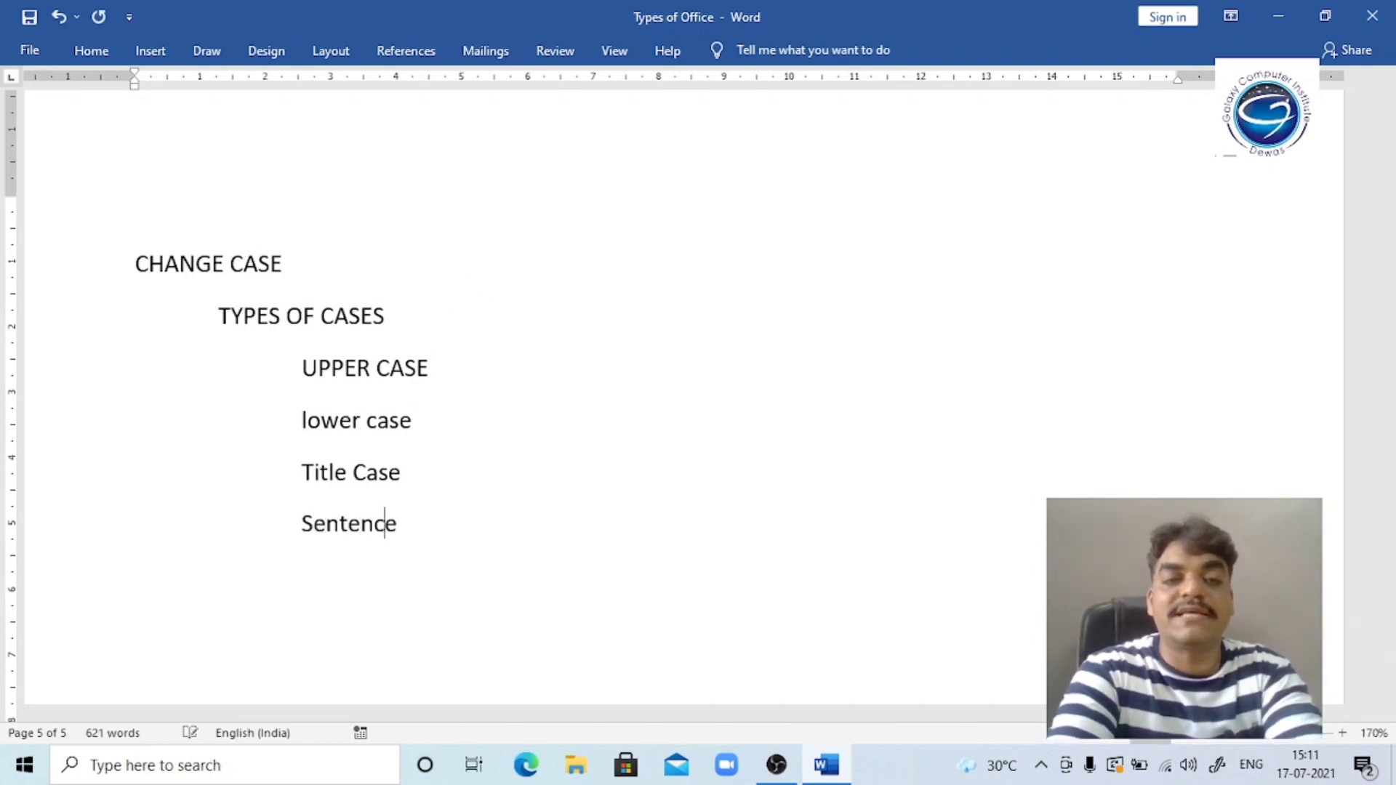
text(case)
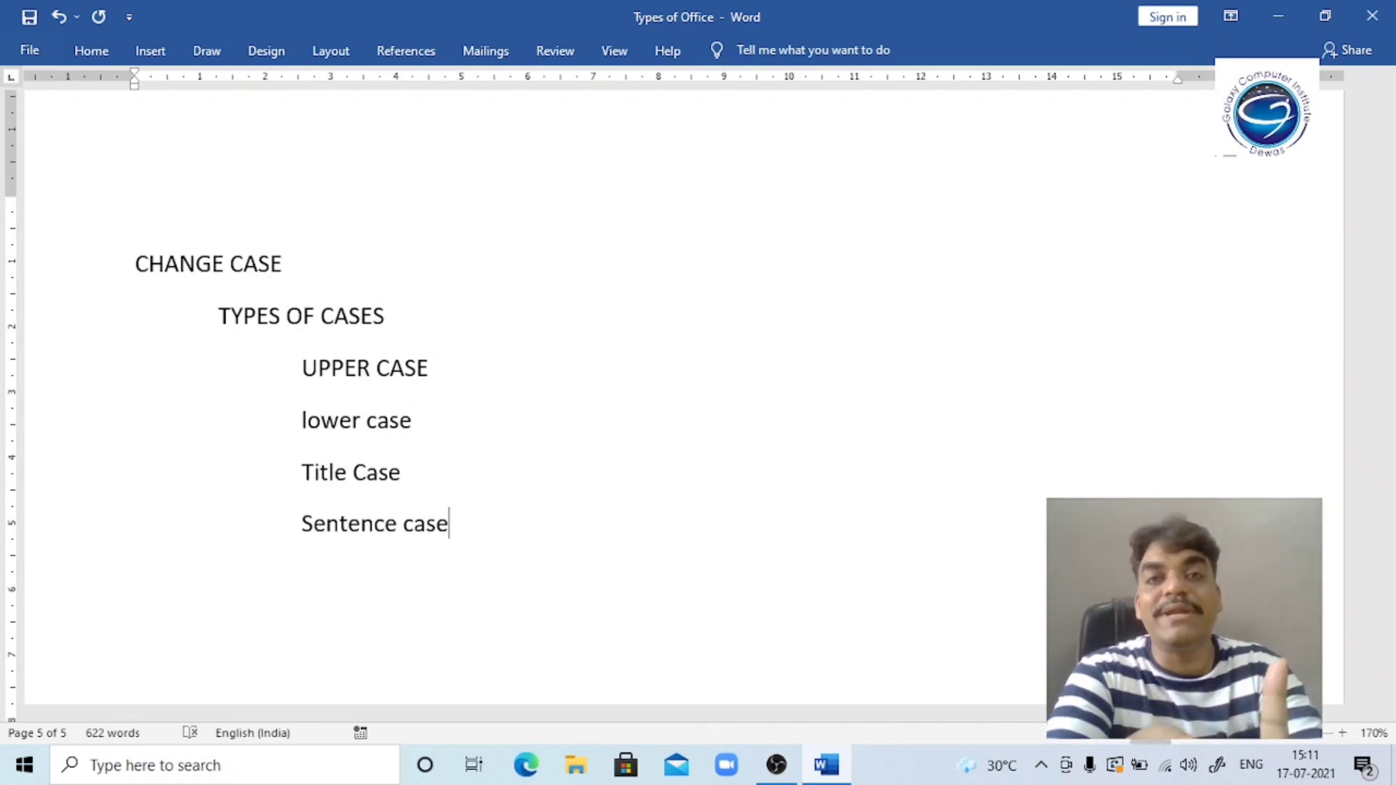
text(.)
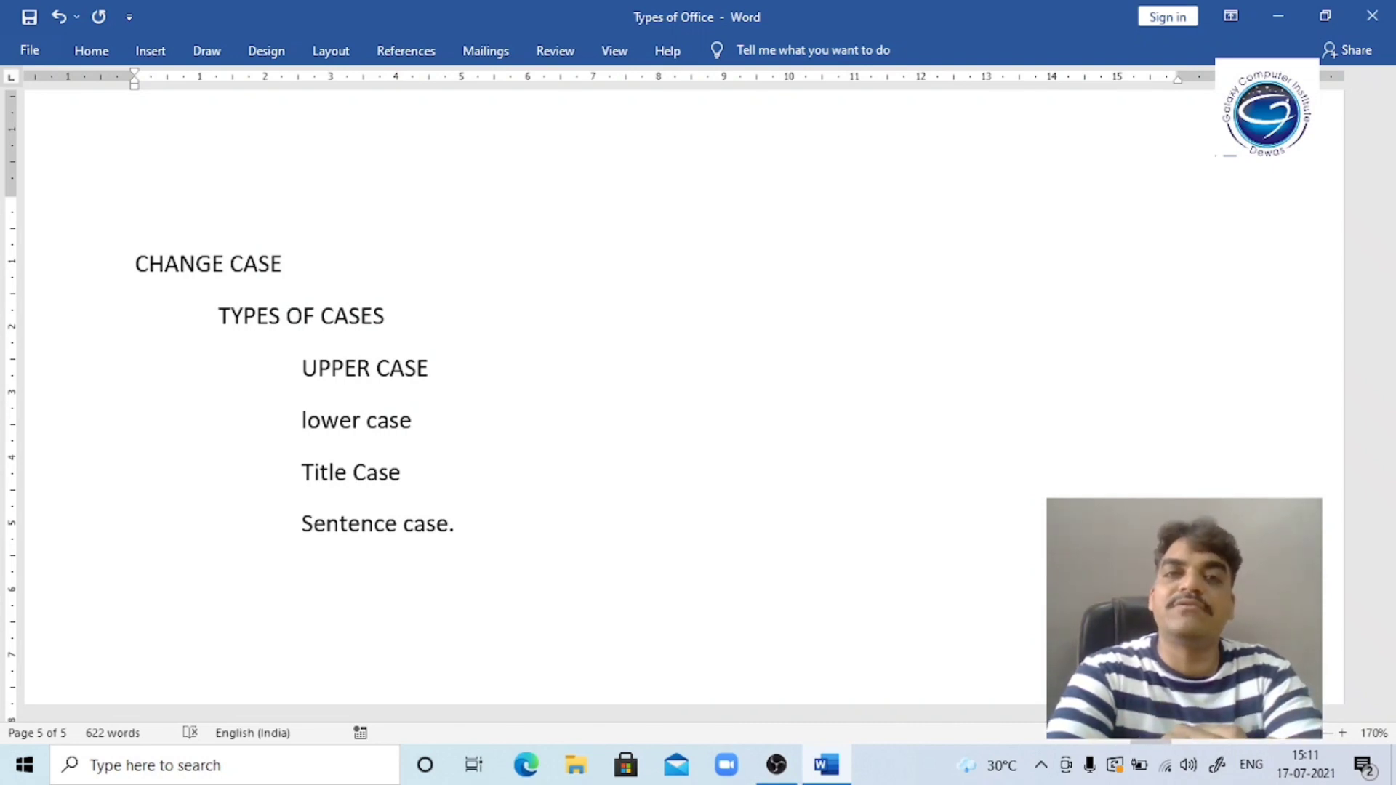
Generate sample text below the case list with =rand(2,2).
key(Return)
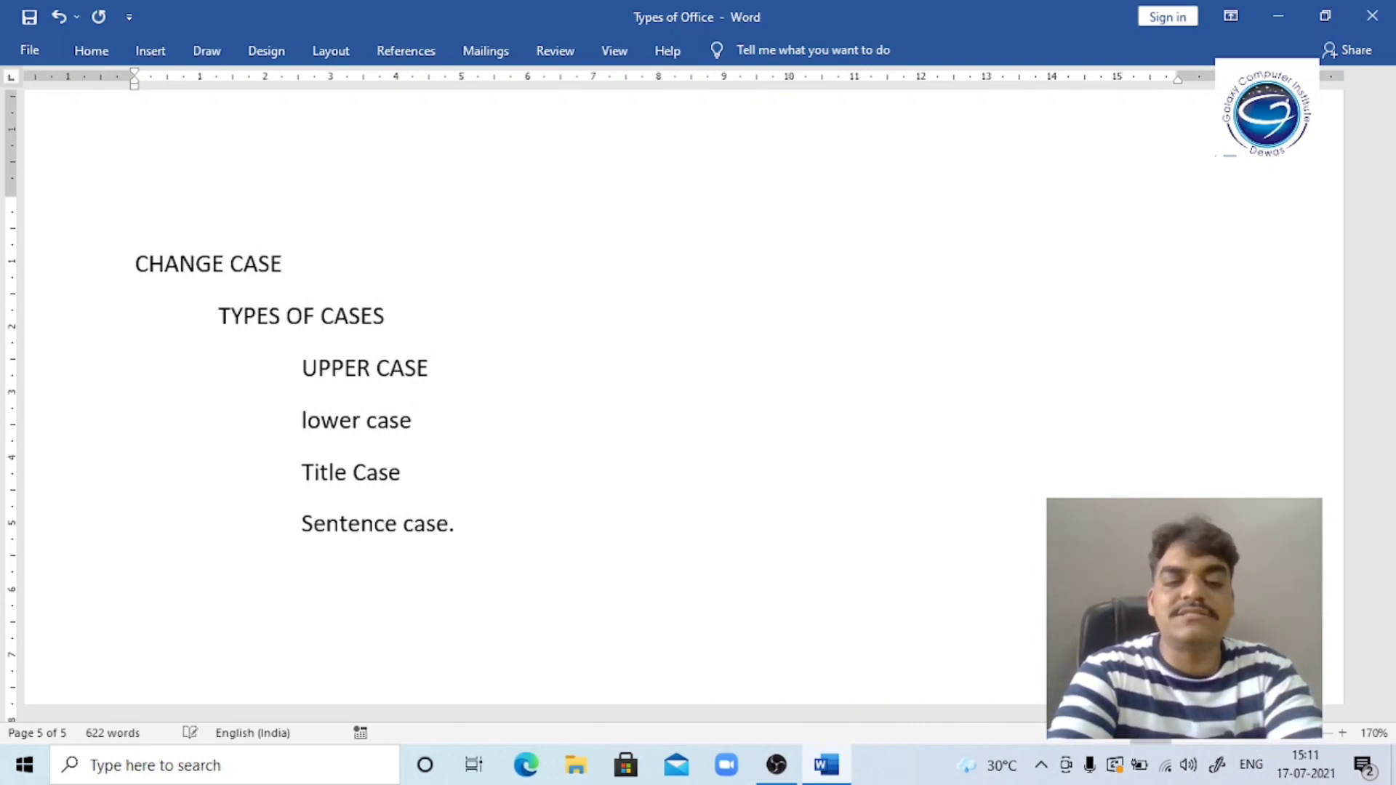
text(=)
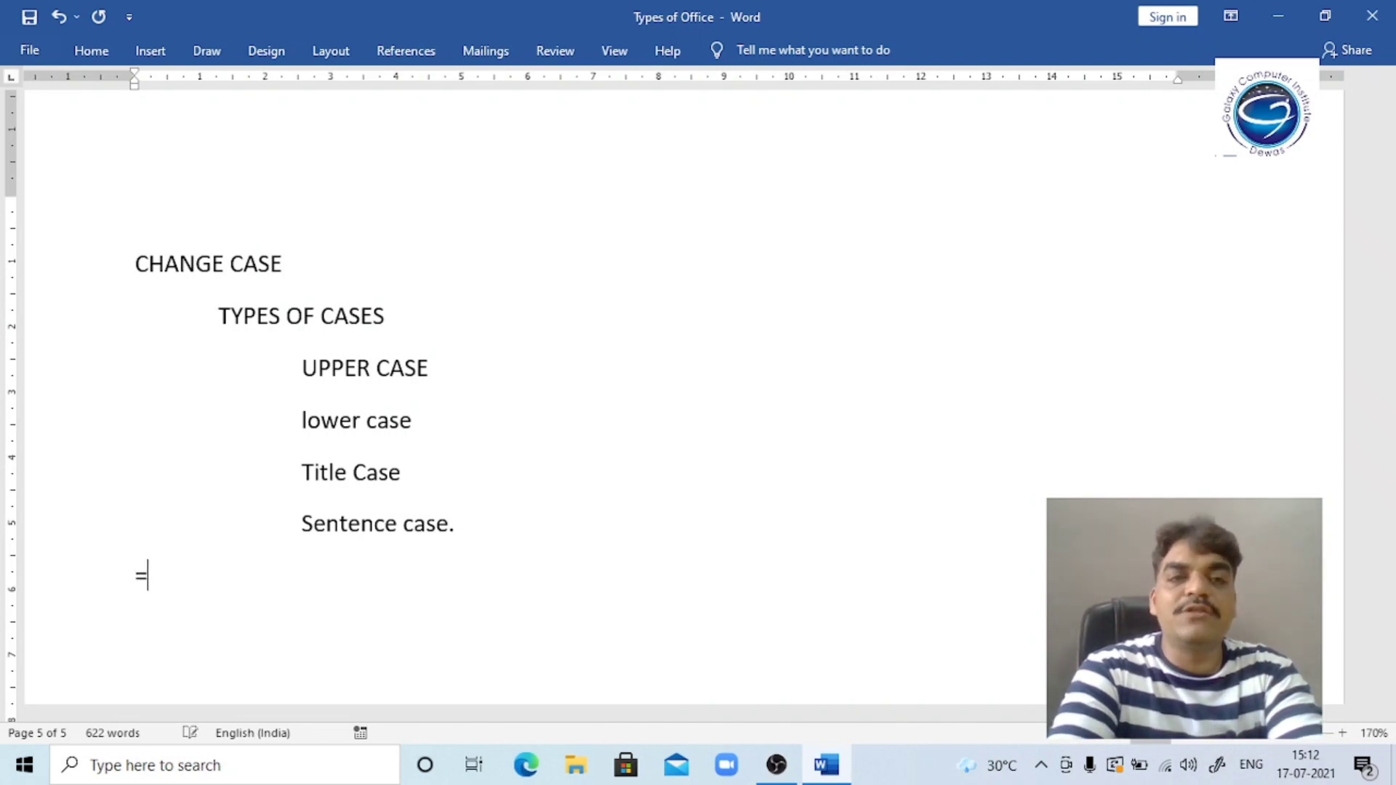
text(rand()
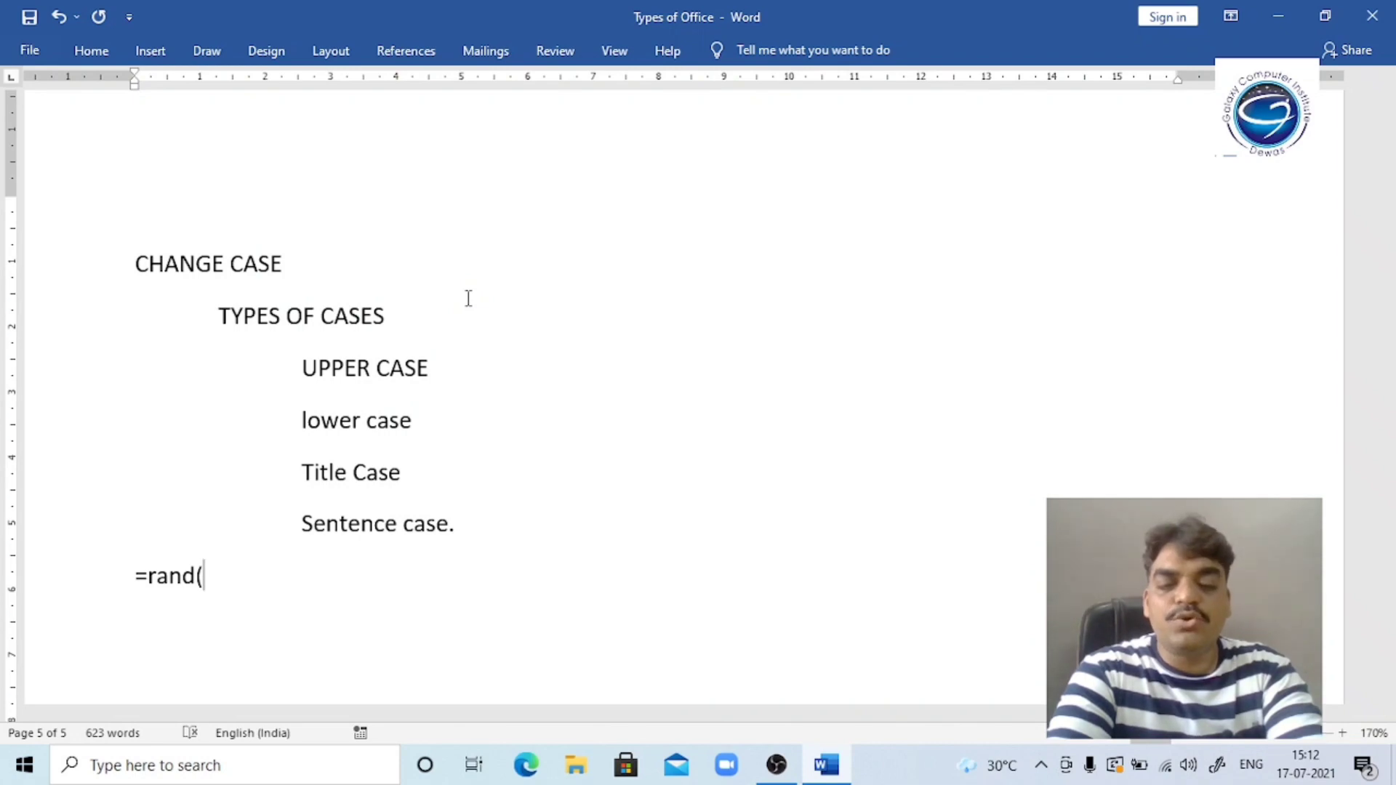
text(2,2)
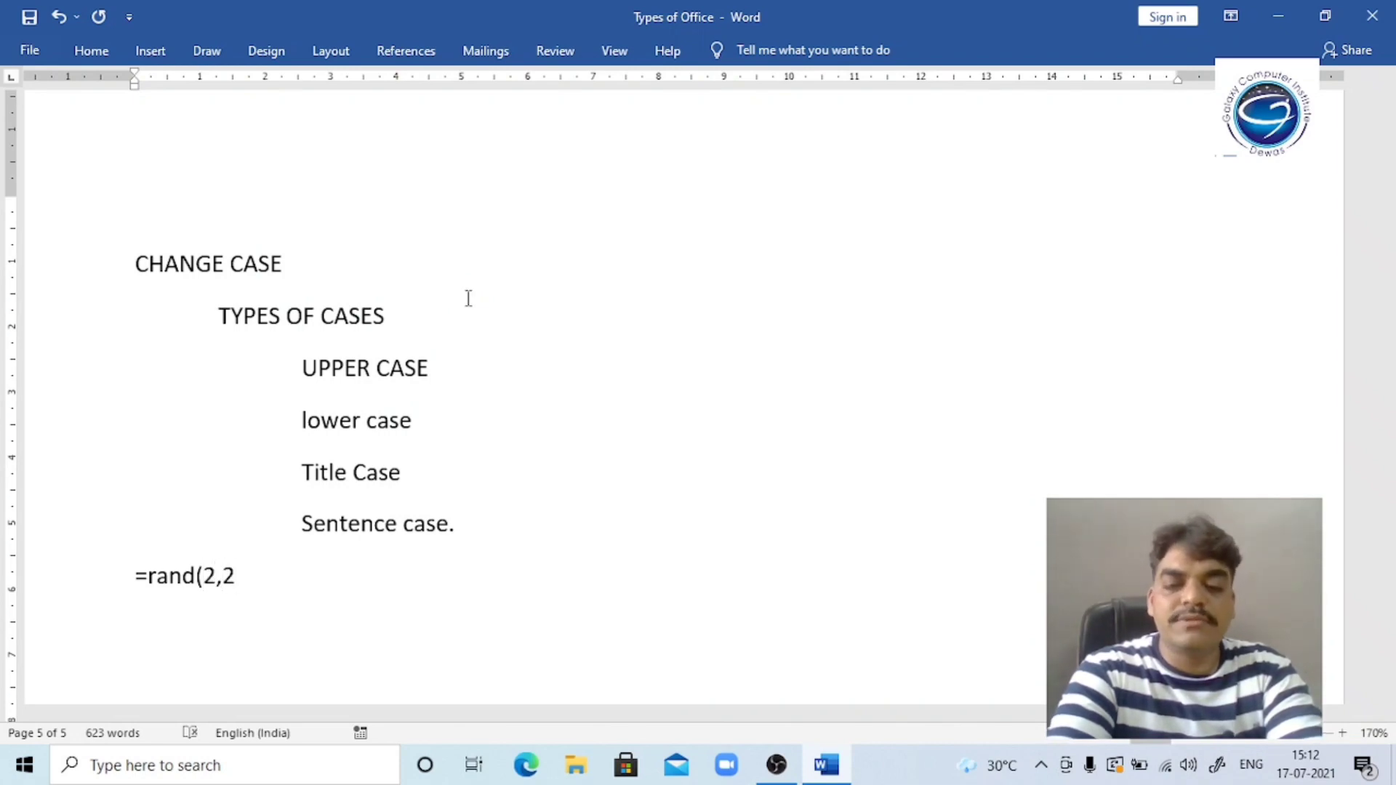
text())
key(Return)
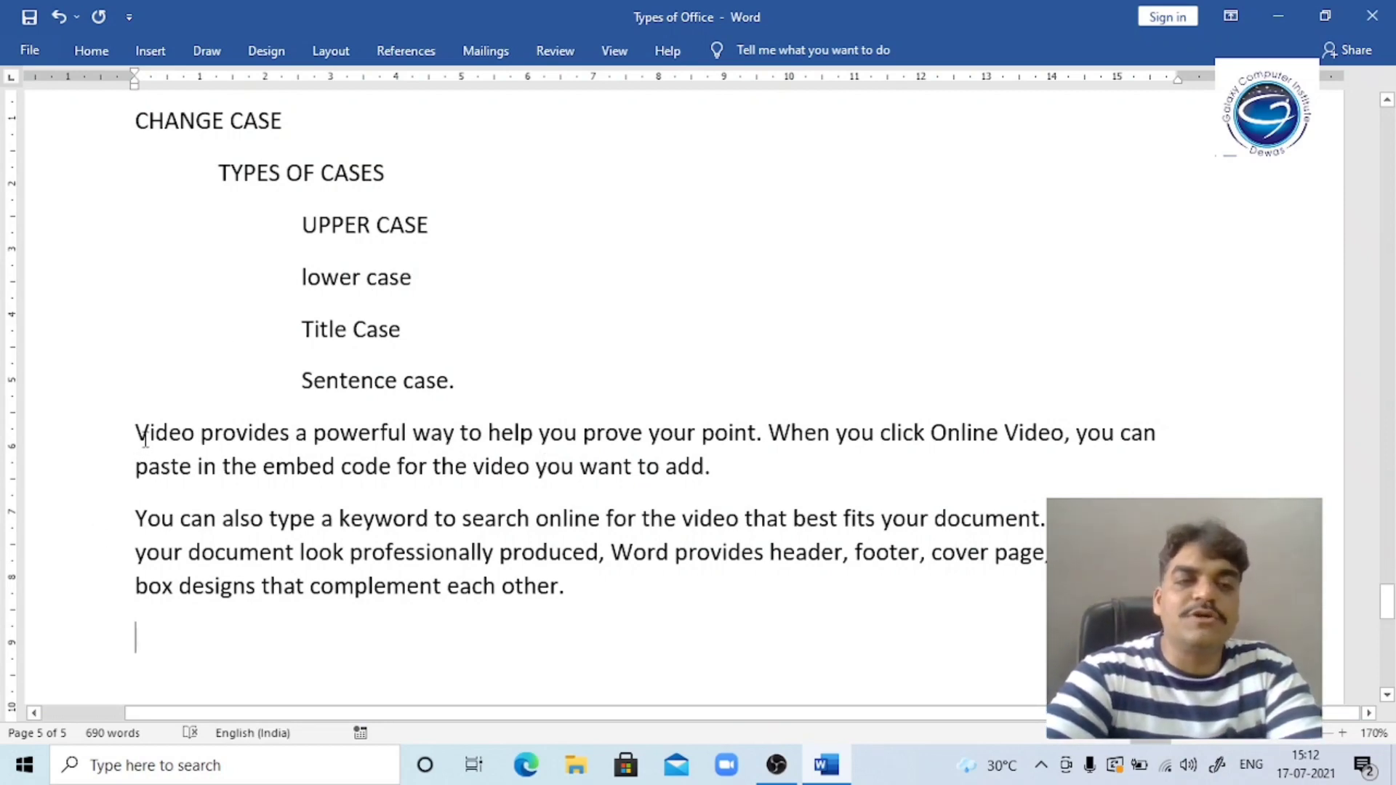
Select the whole first sample paragraph and cycle it through uppercase to lowercase with Change Case.
click(765, 441)
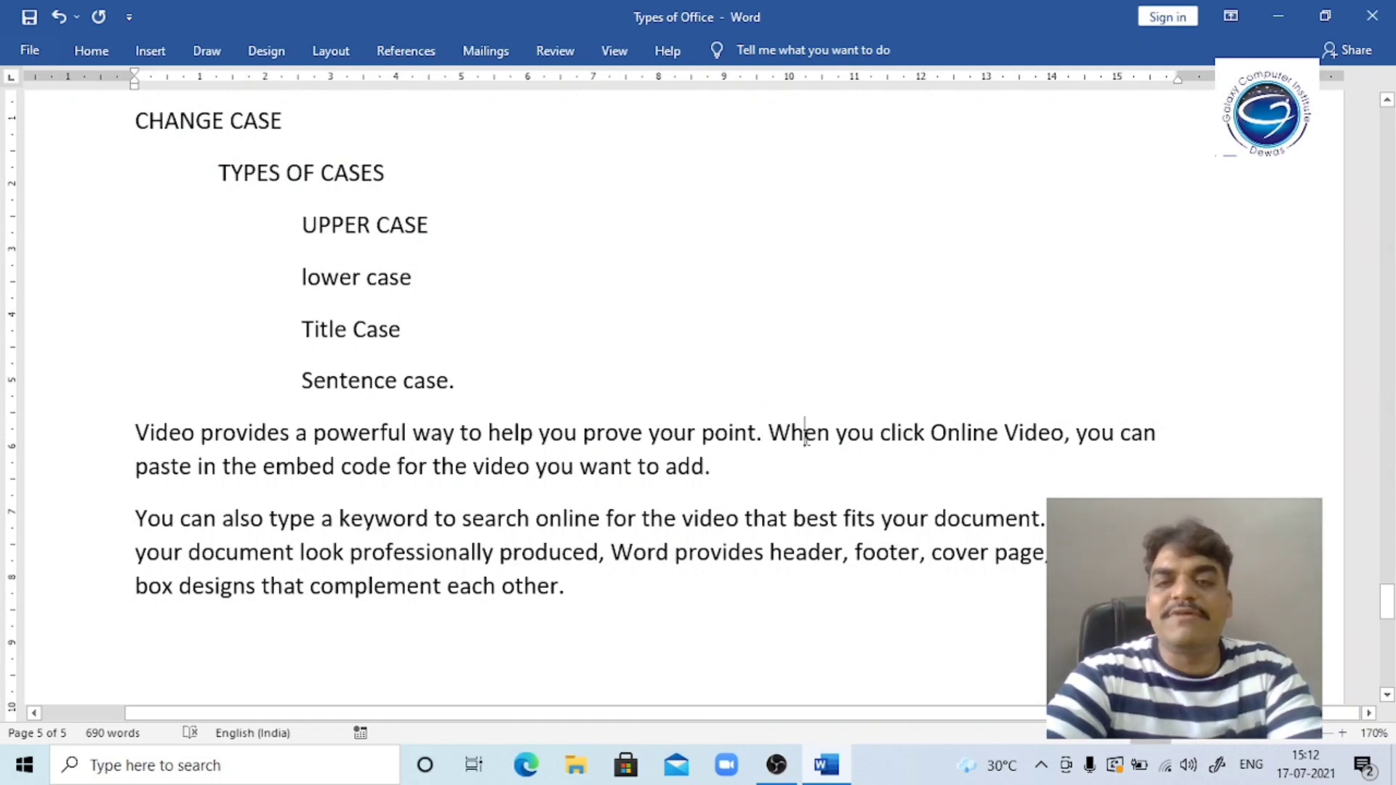
click(947, 434)
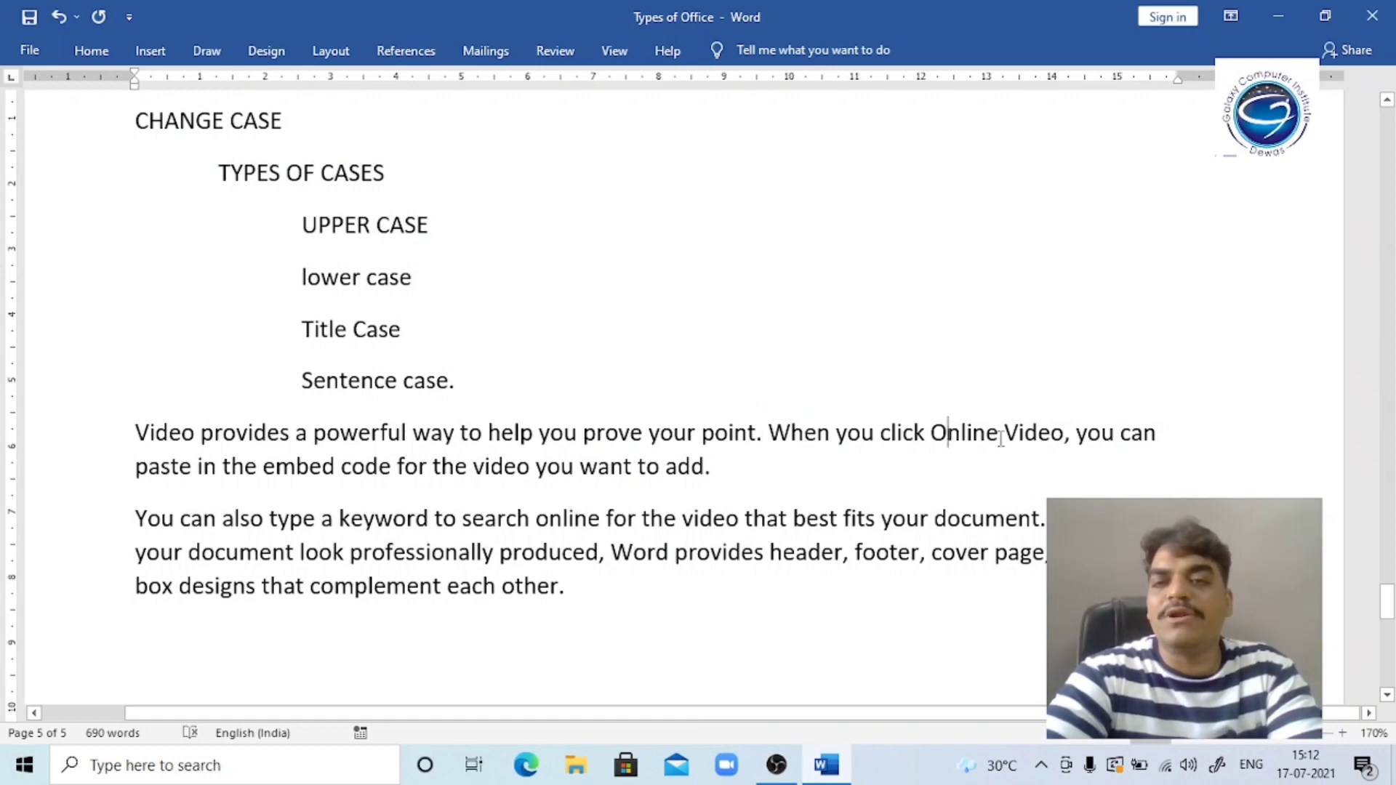
click(1039, 439)
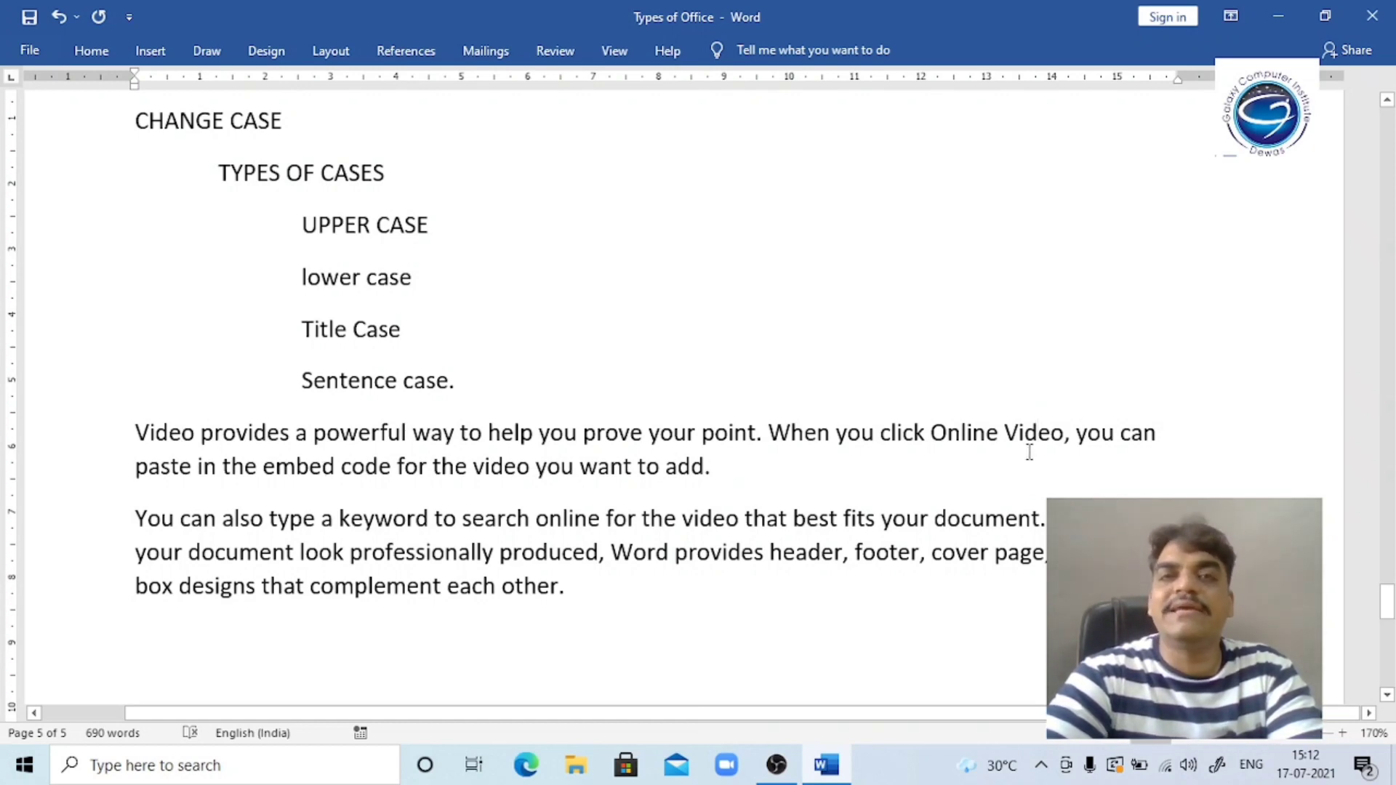
click(113, 443)
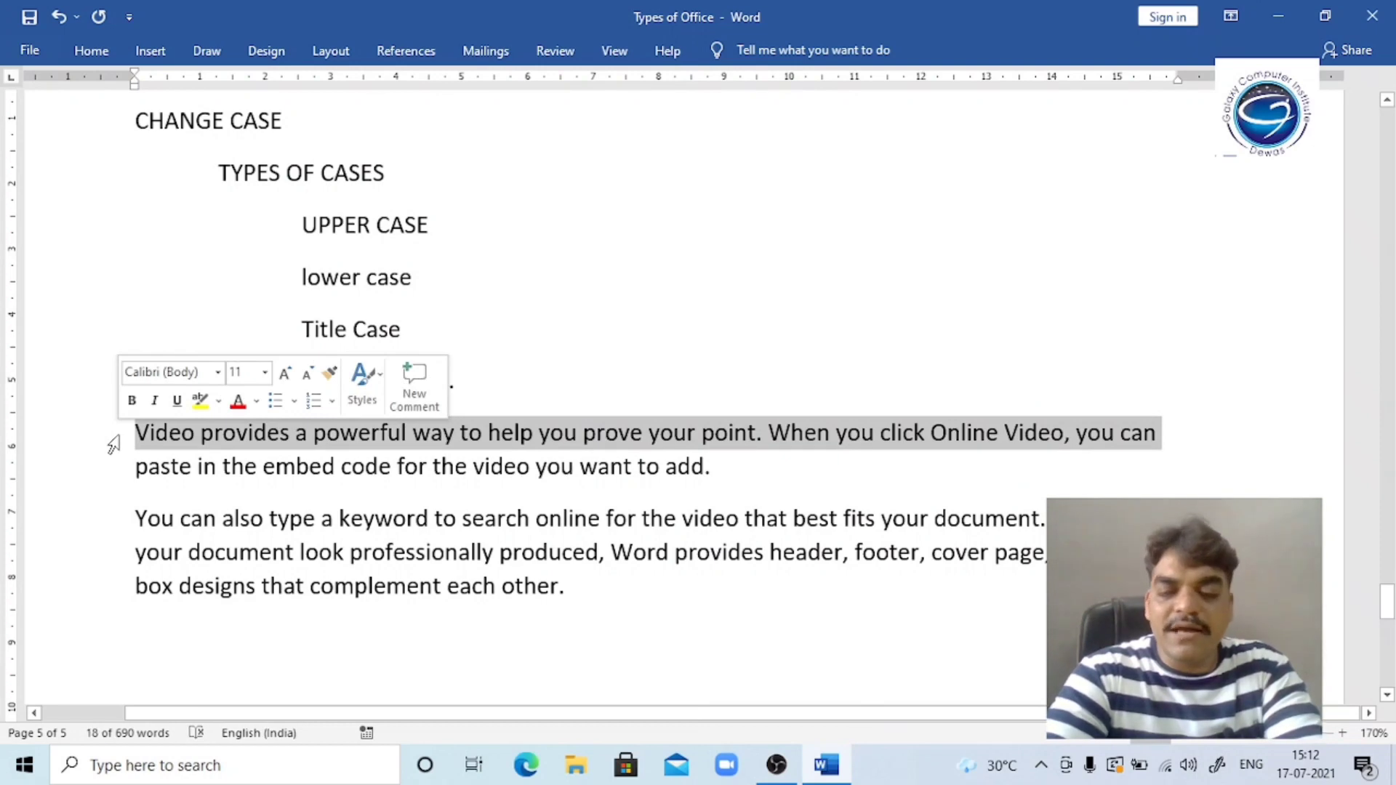
key(shift+Down)
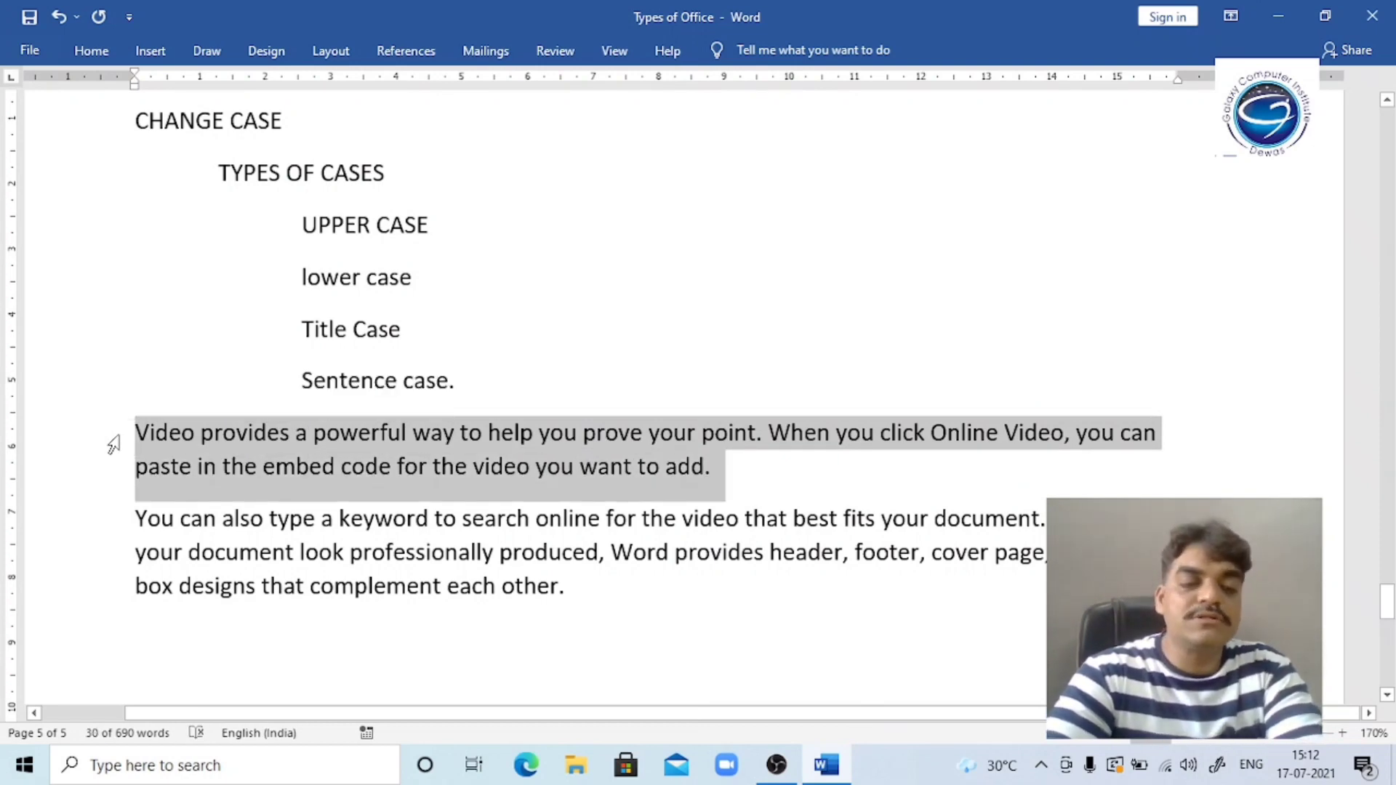
key(shift+F3)
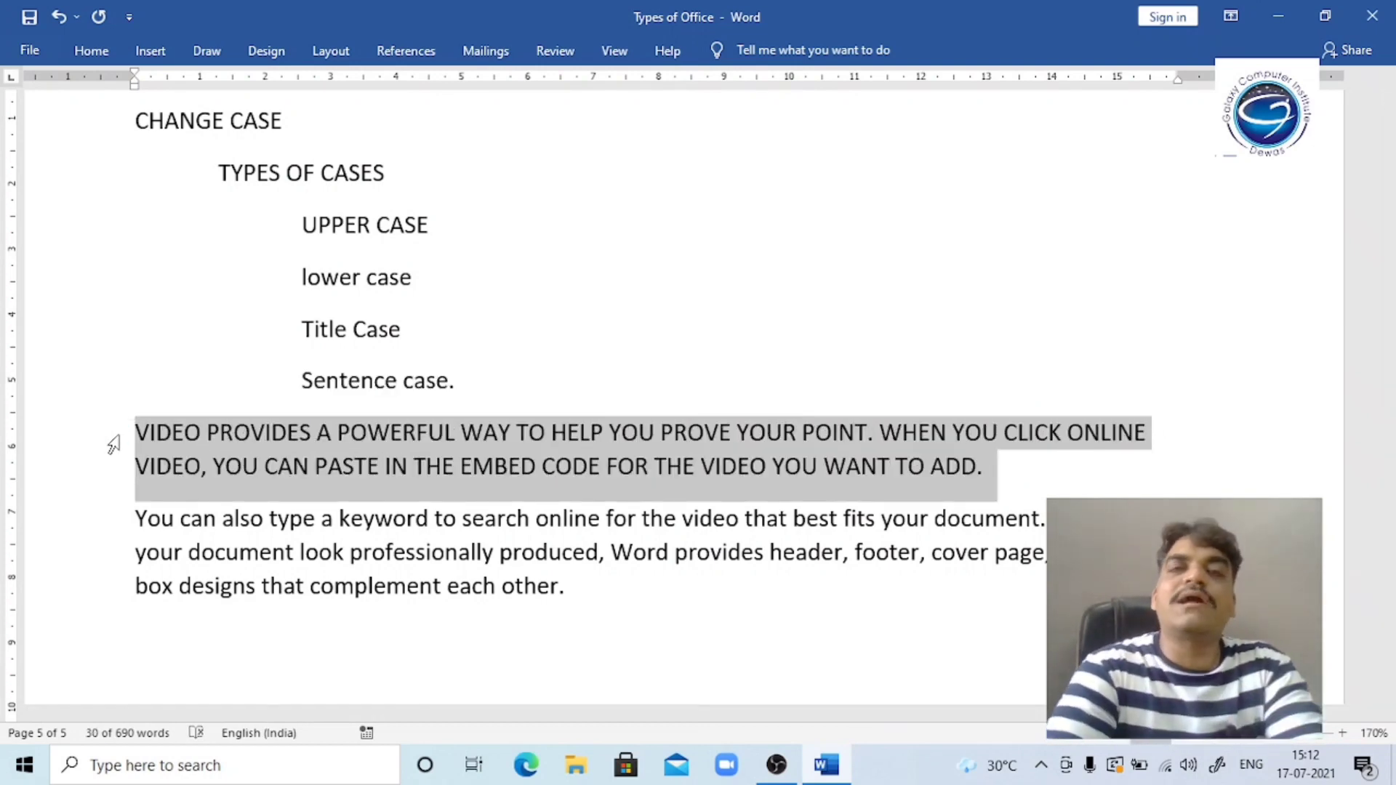
key(shift+F3)
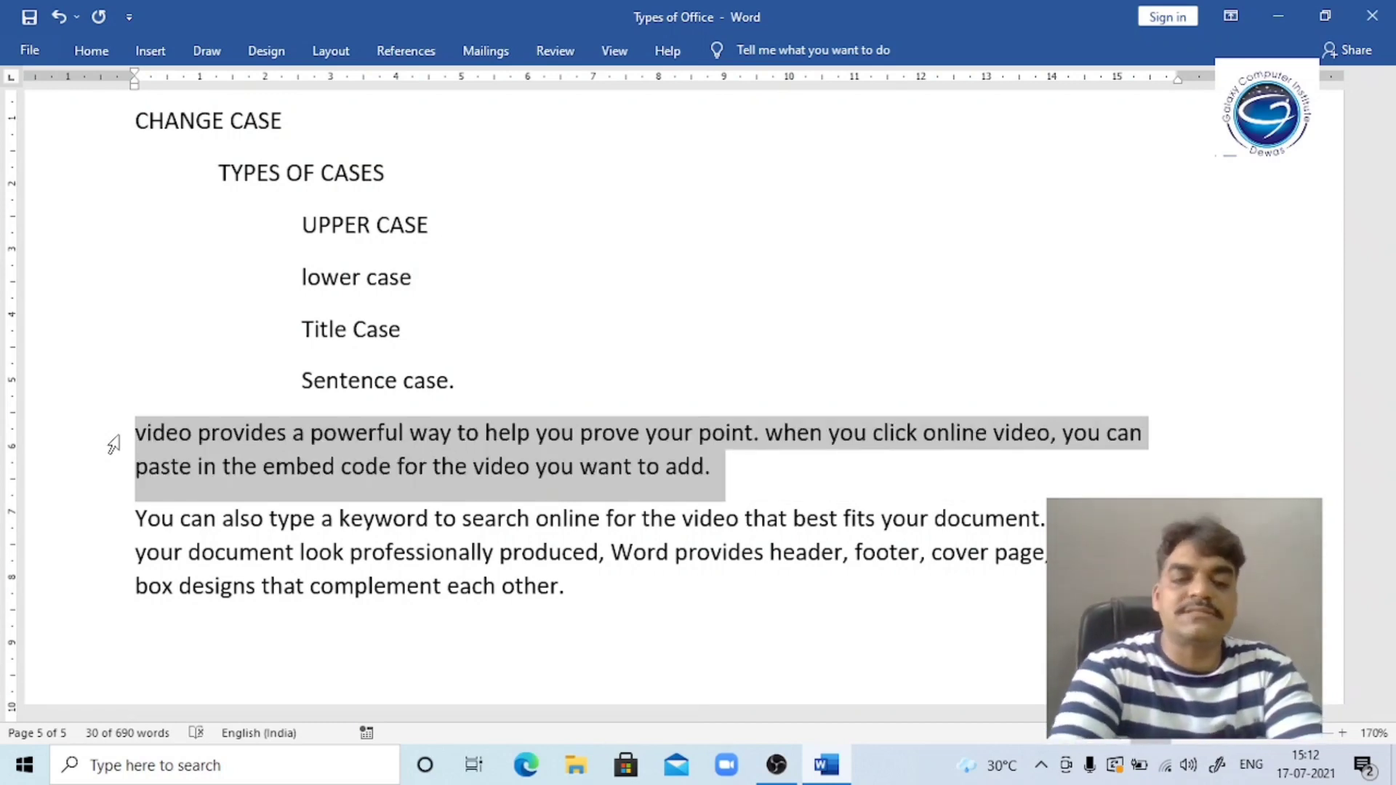
Change the selected first sample paragraph to sentence case with Change Case and place the insertion point at its end.
key(shift+F3)
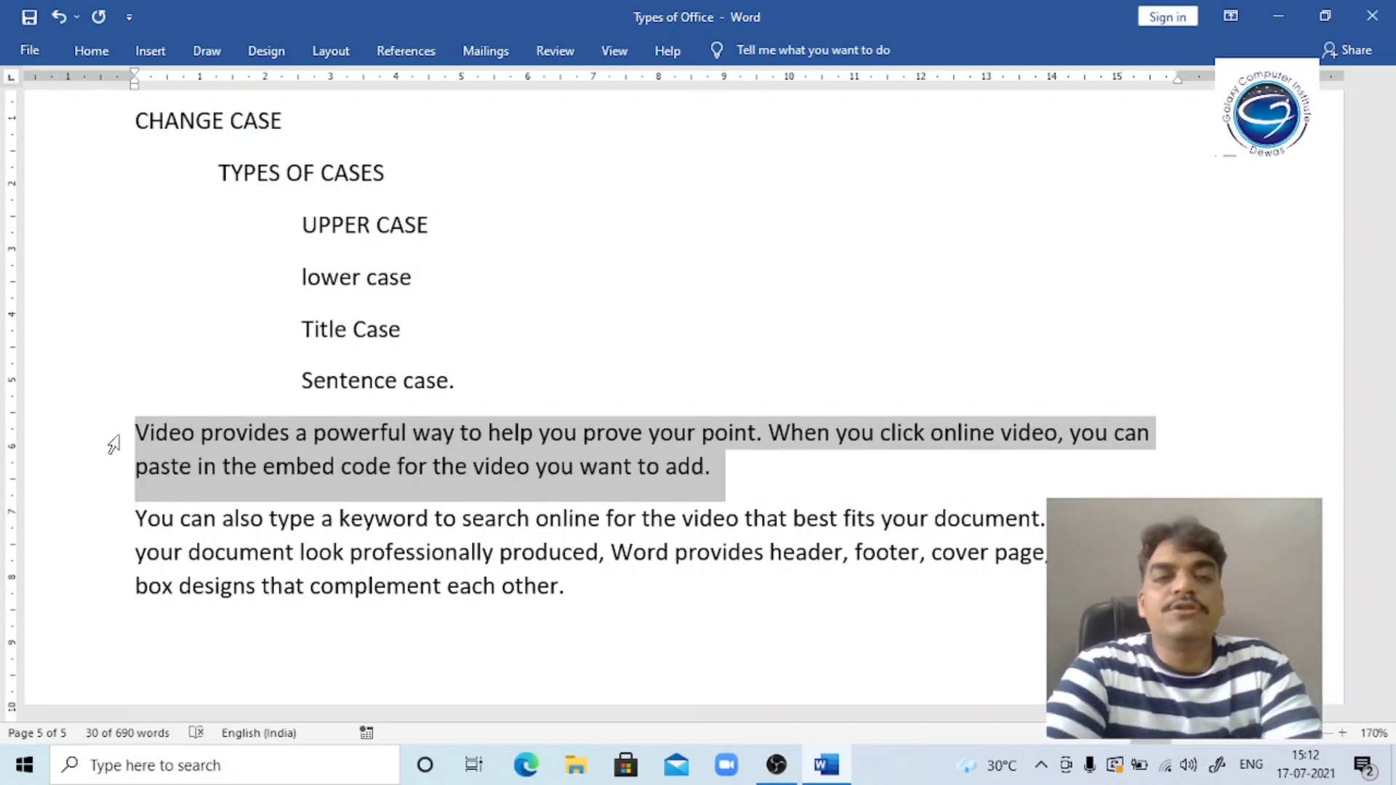
click(155, 444)
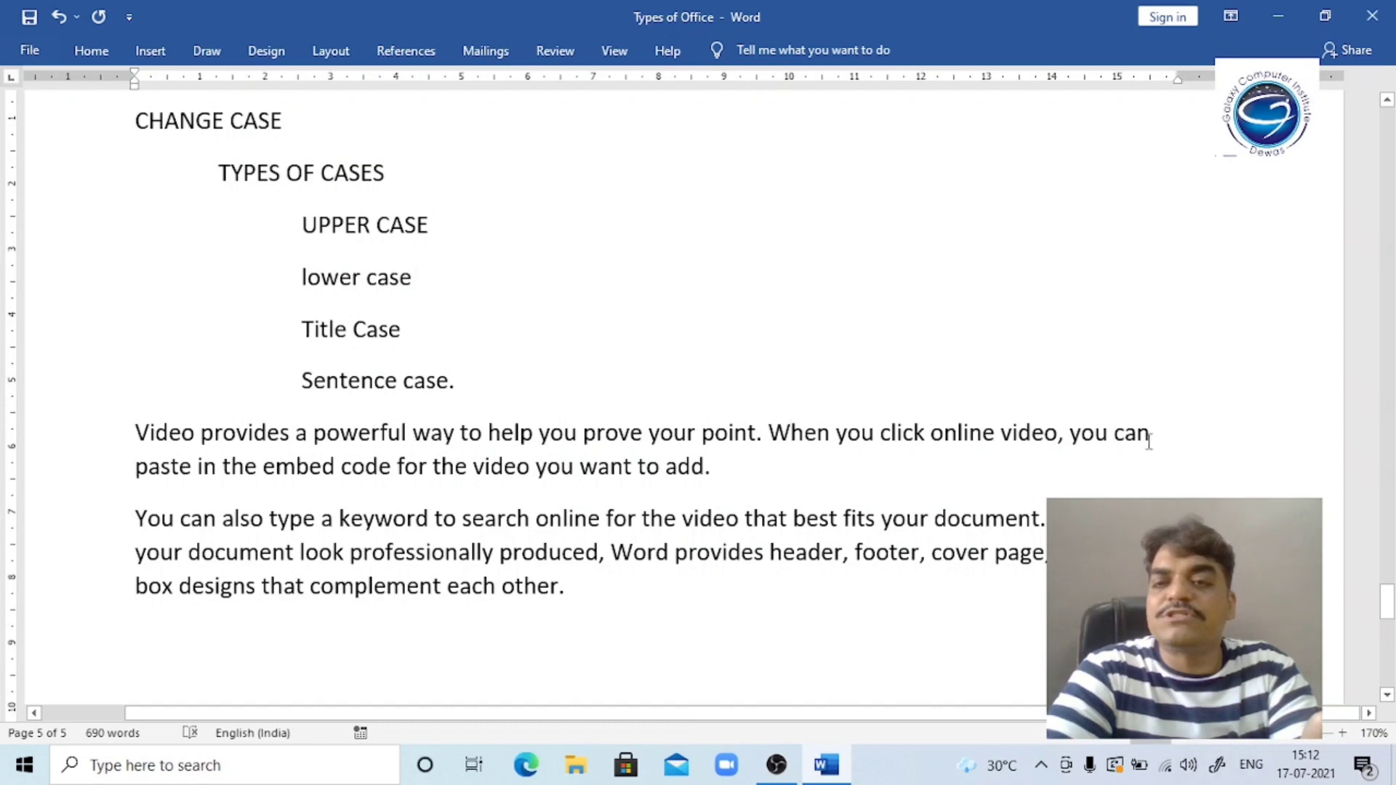
click(758, 487)
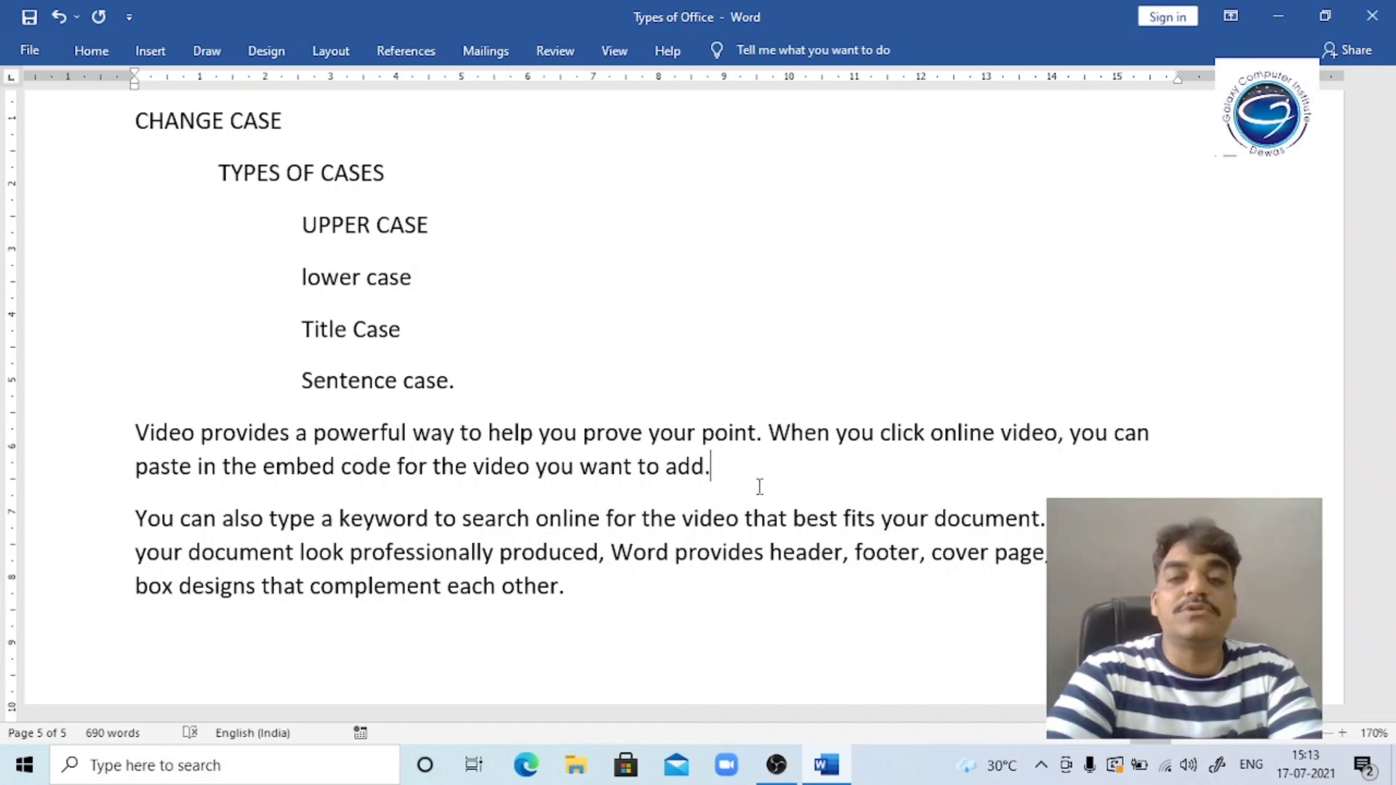
Select the first sample sentence including its full stop and cycle it through uppercase back to sentence case with Change Case.
key(Up)
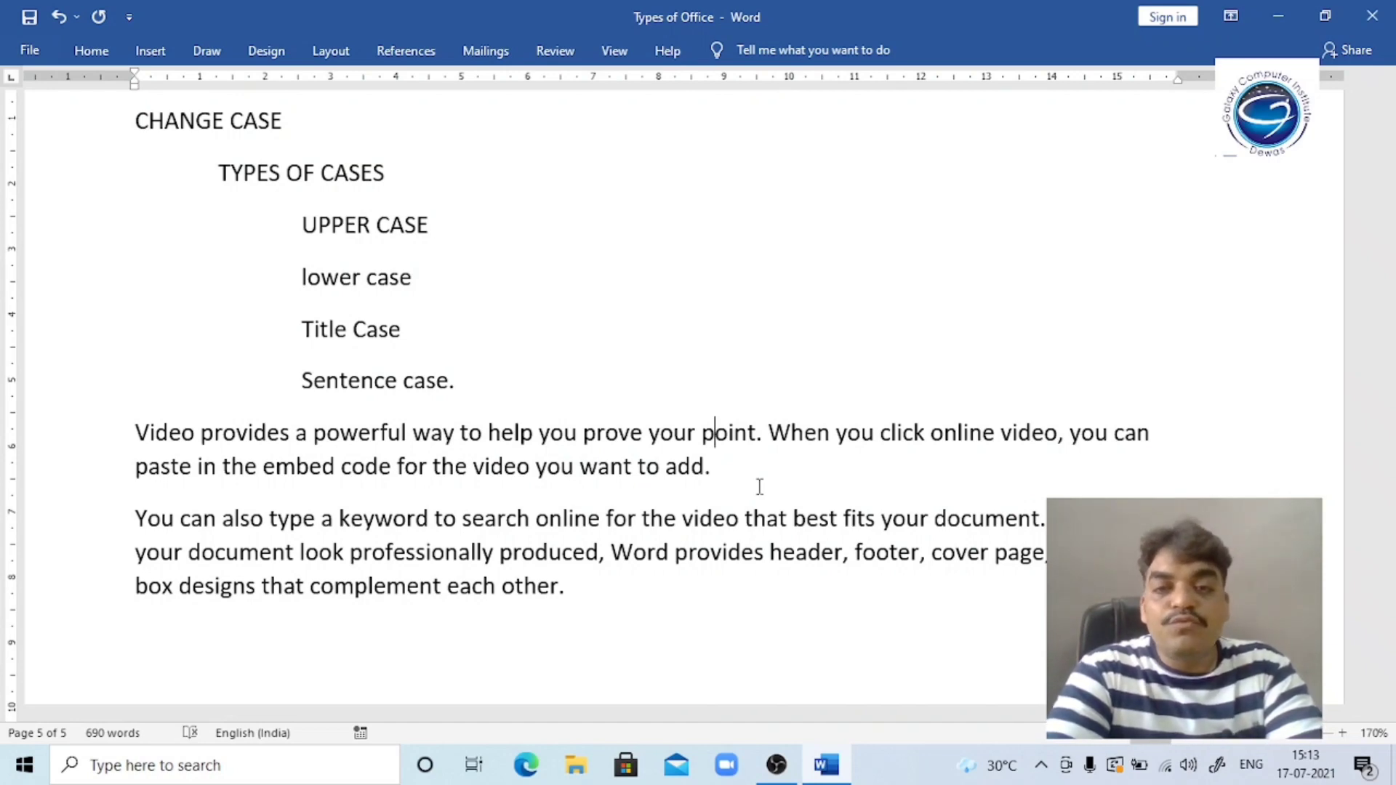
key(Right)
key(Right)
key(Right)
key(Right)
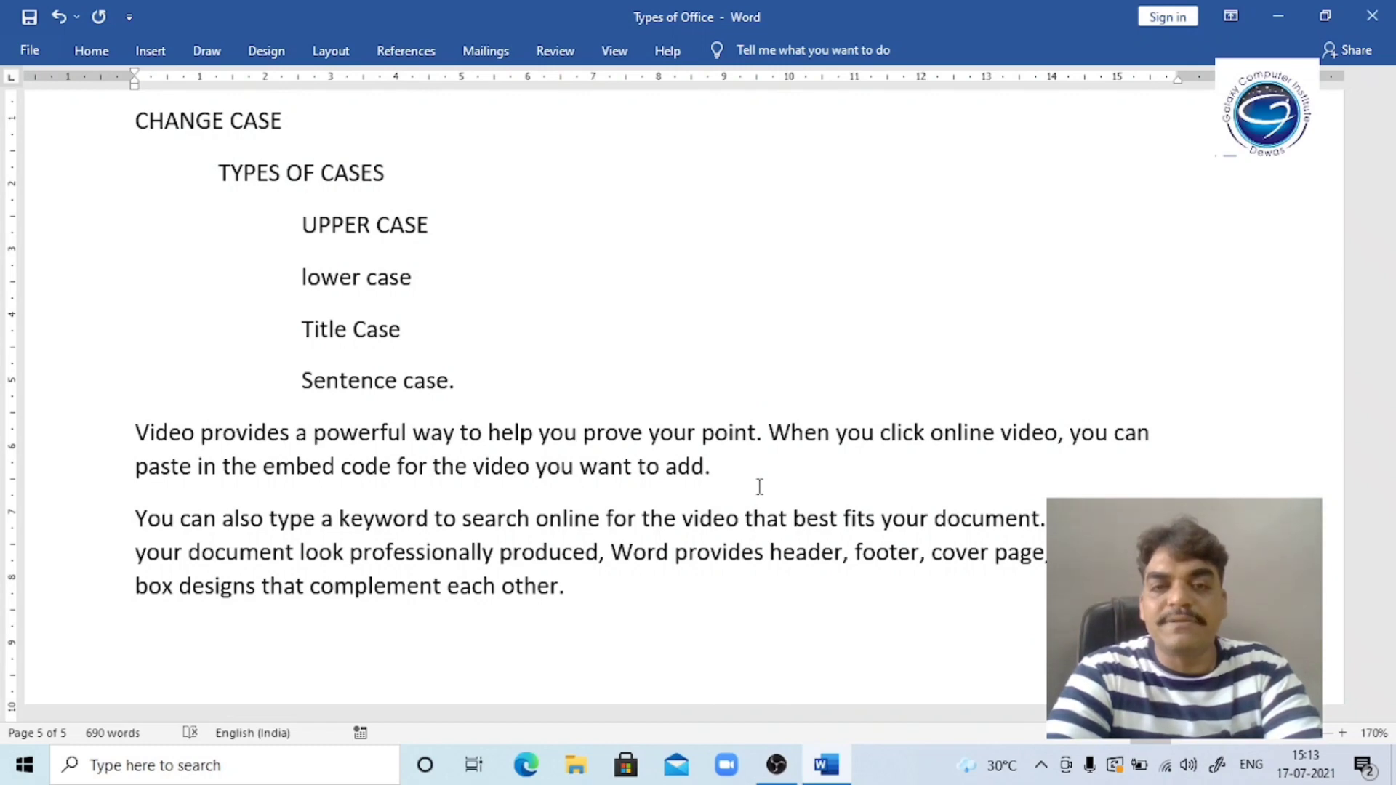
key(shift+Up)
key(shift+Right)
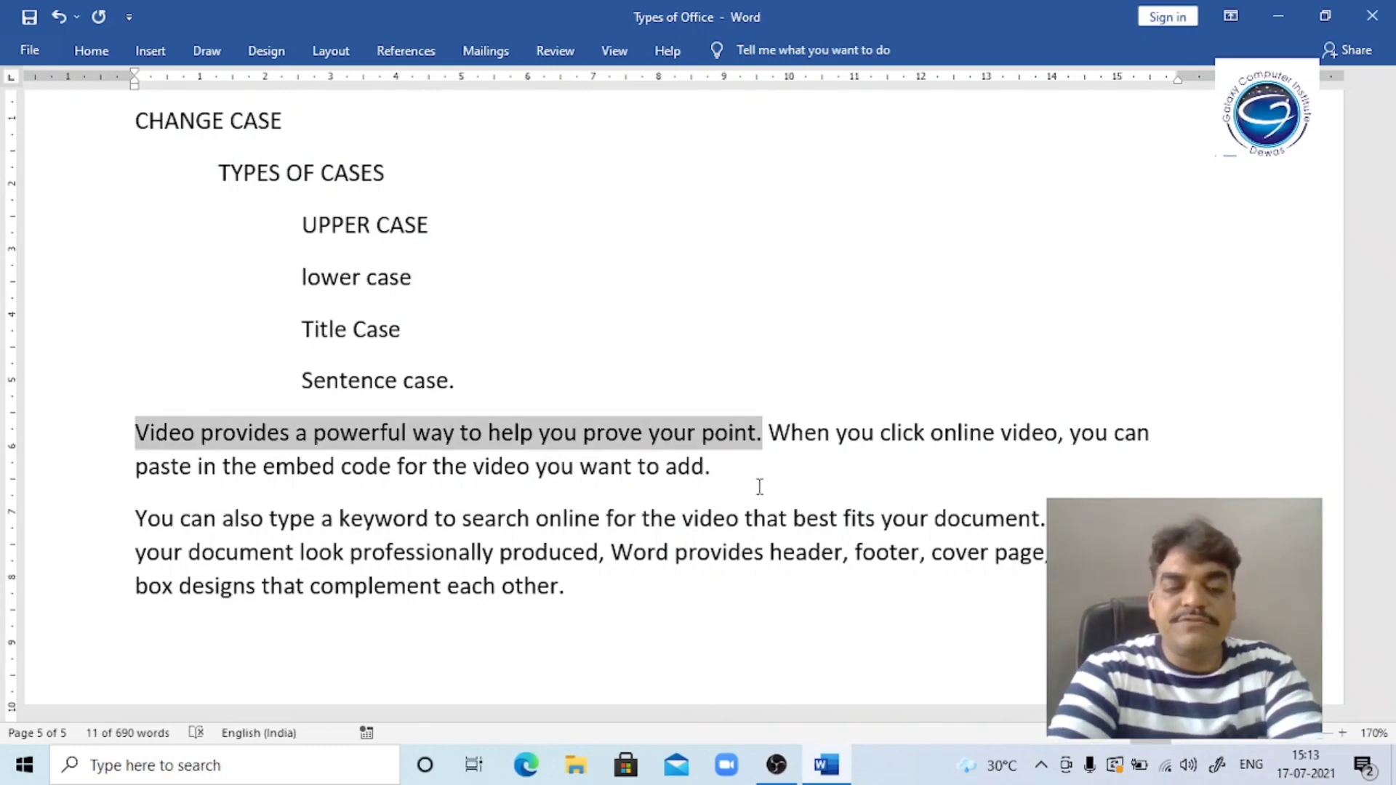
key(shift+F3)
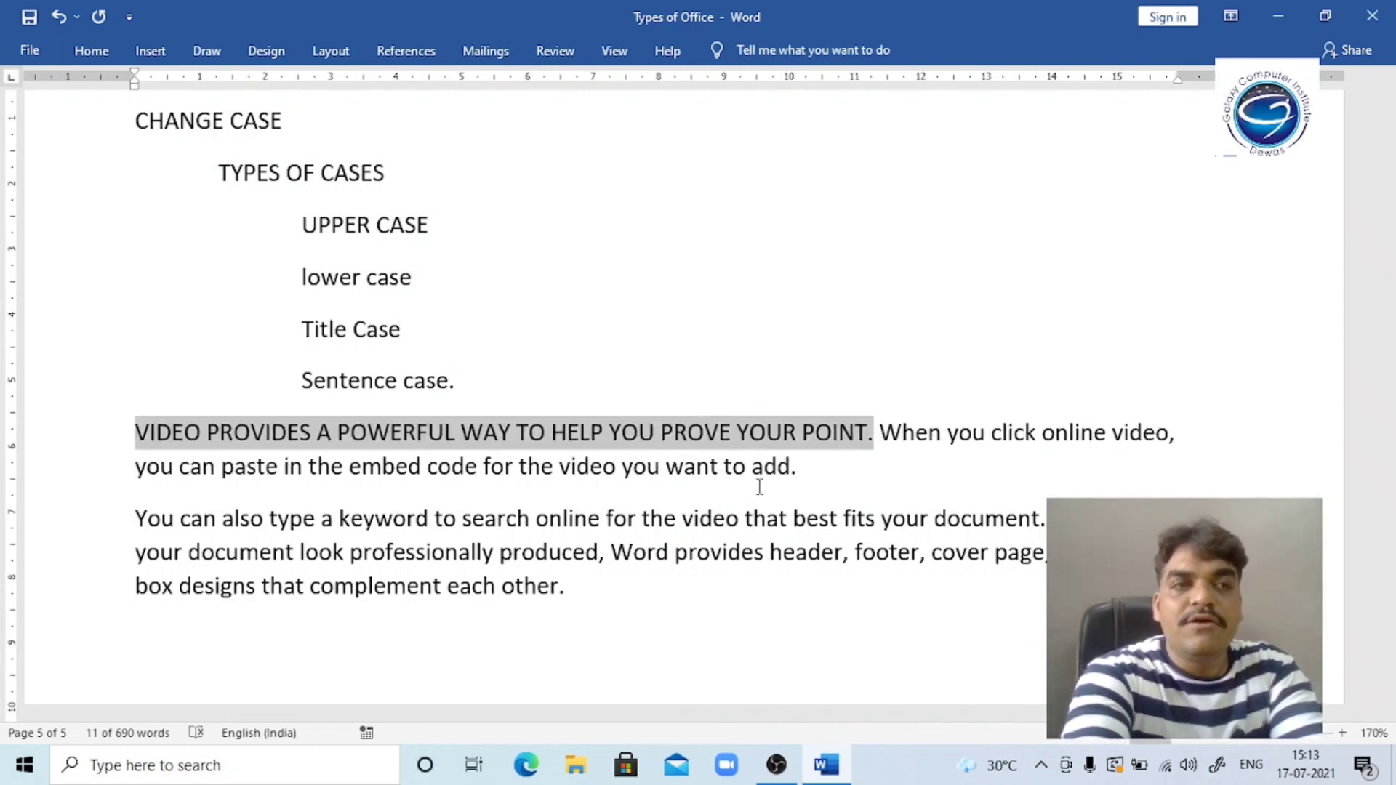
key(shift+F3)
key(shift+F3)
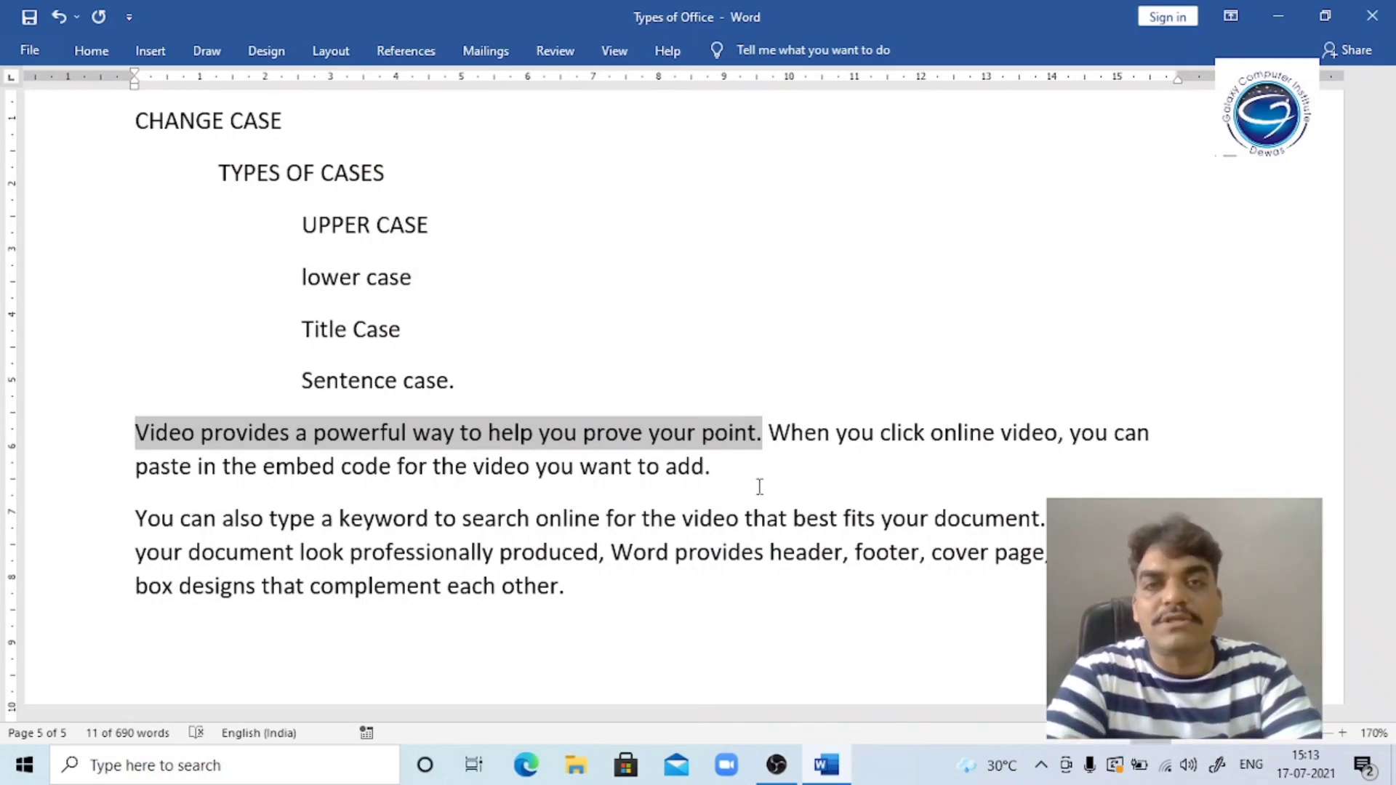
Select the first sample sentence without its full stop and cycle it through uppercase and lowercase to title case with Change Case.
key(Right)
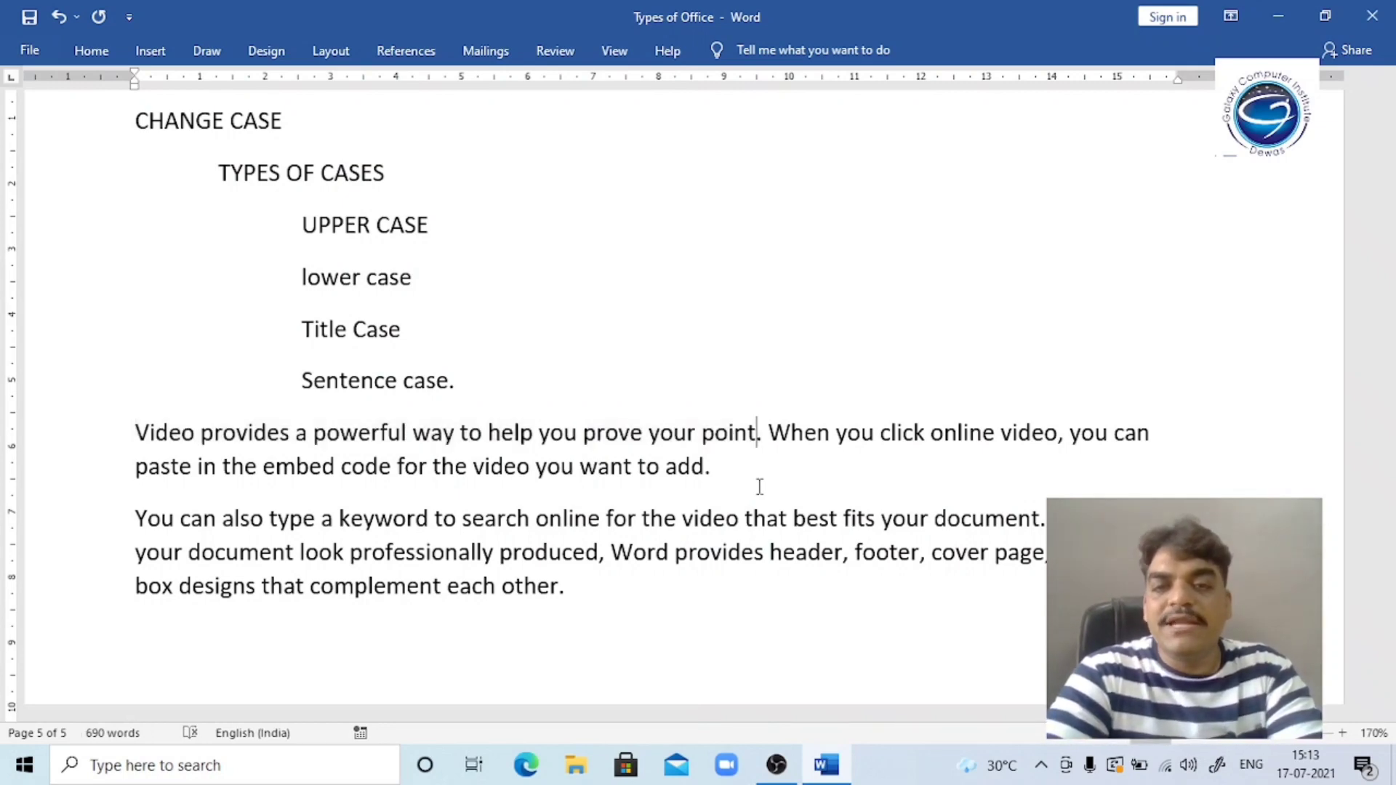
key(ctrl+shift+Down)
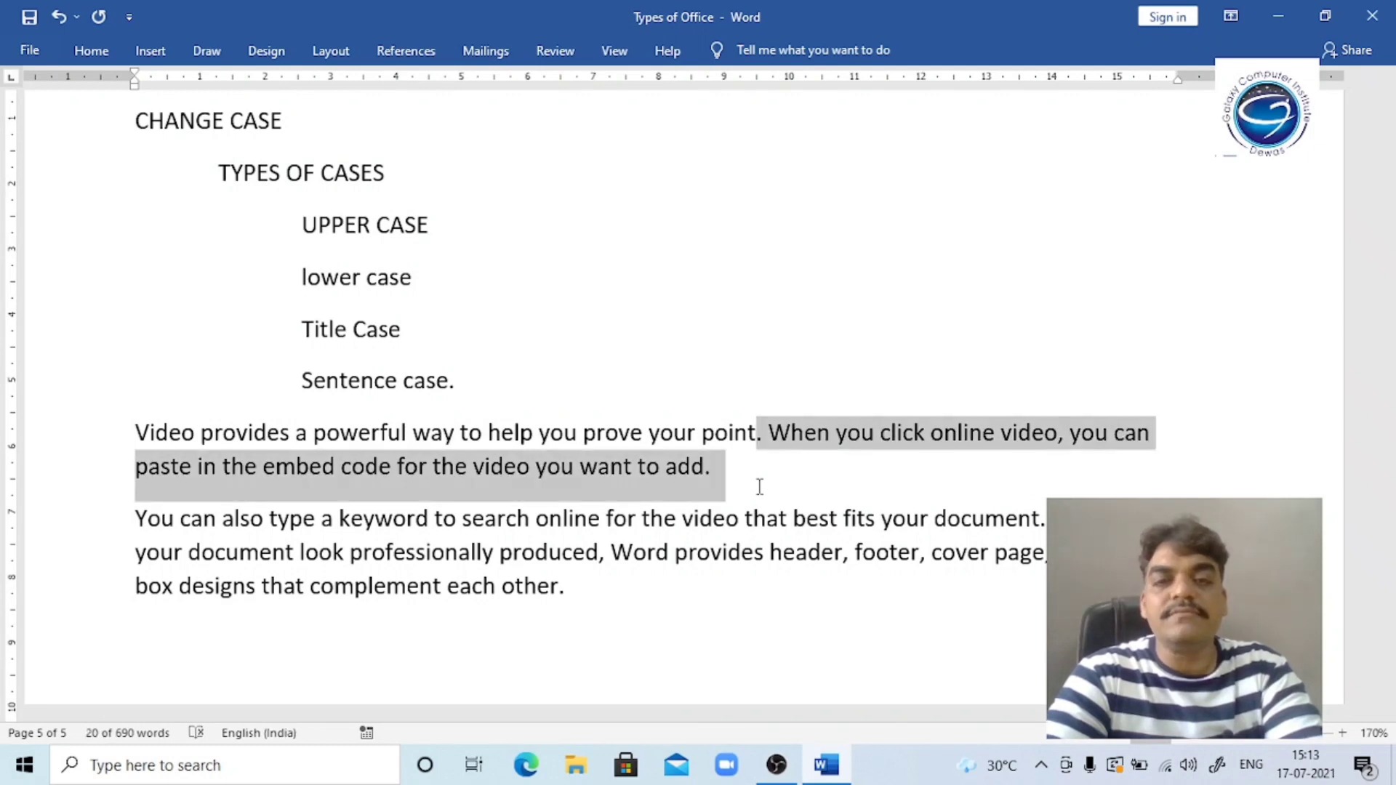
key(Left)
key(shift+Up)
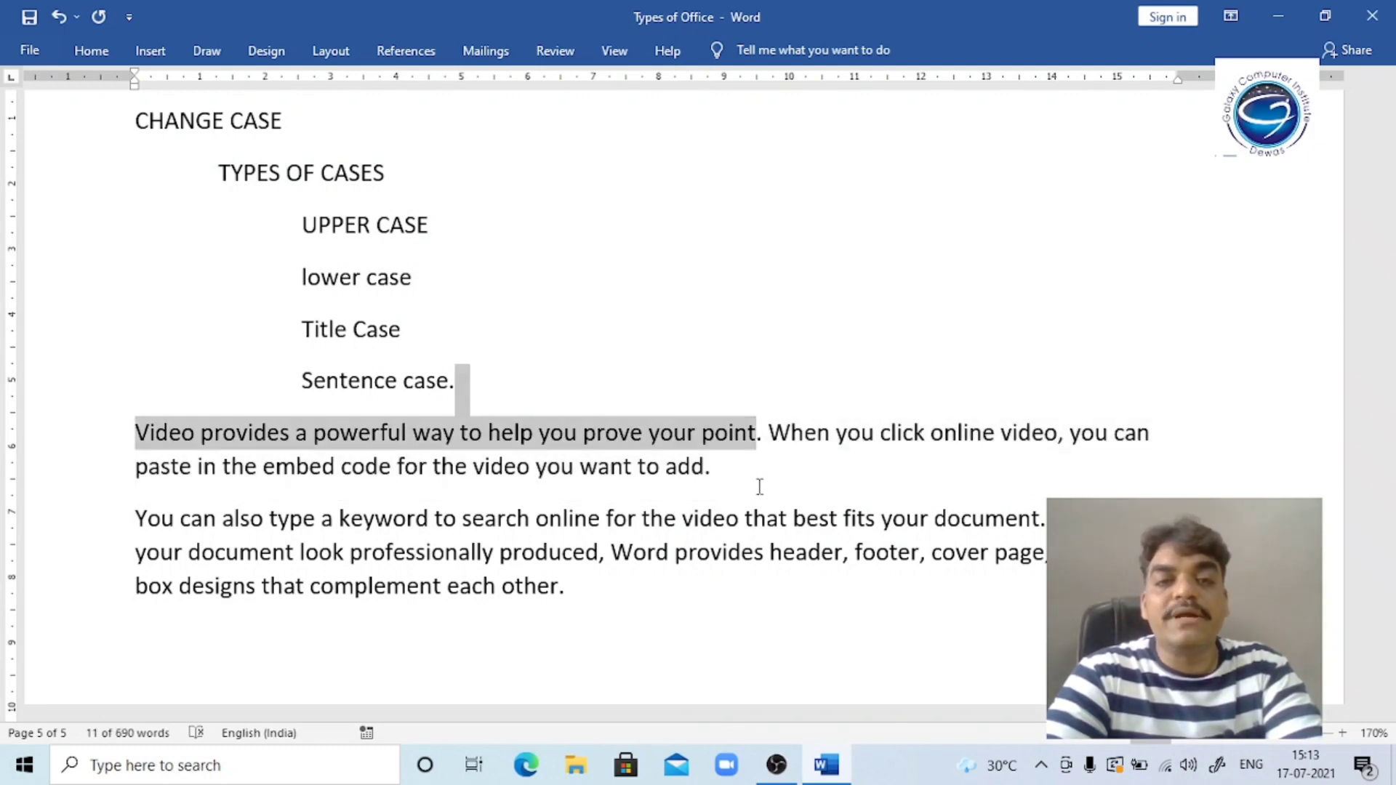
key(shift+Right)
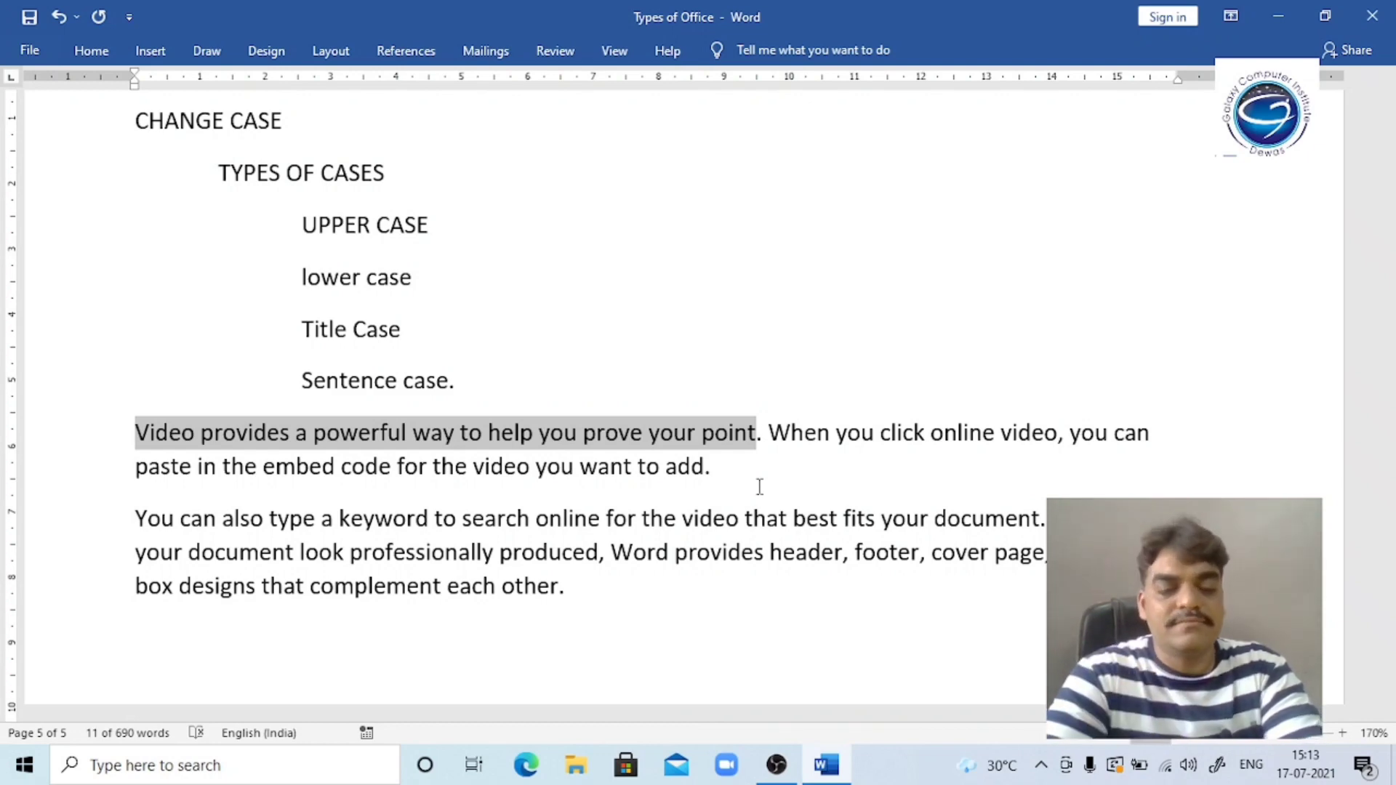
key(shift+F3)
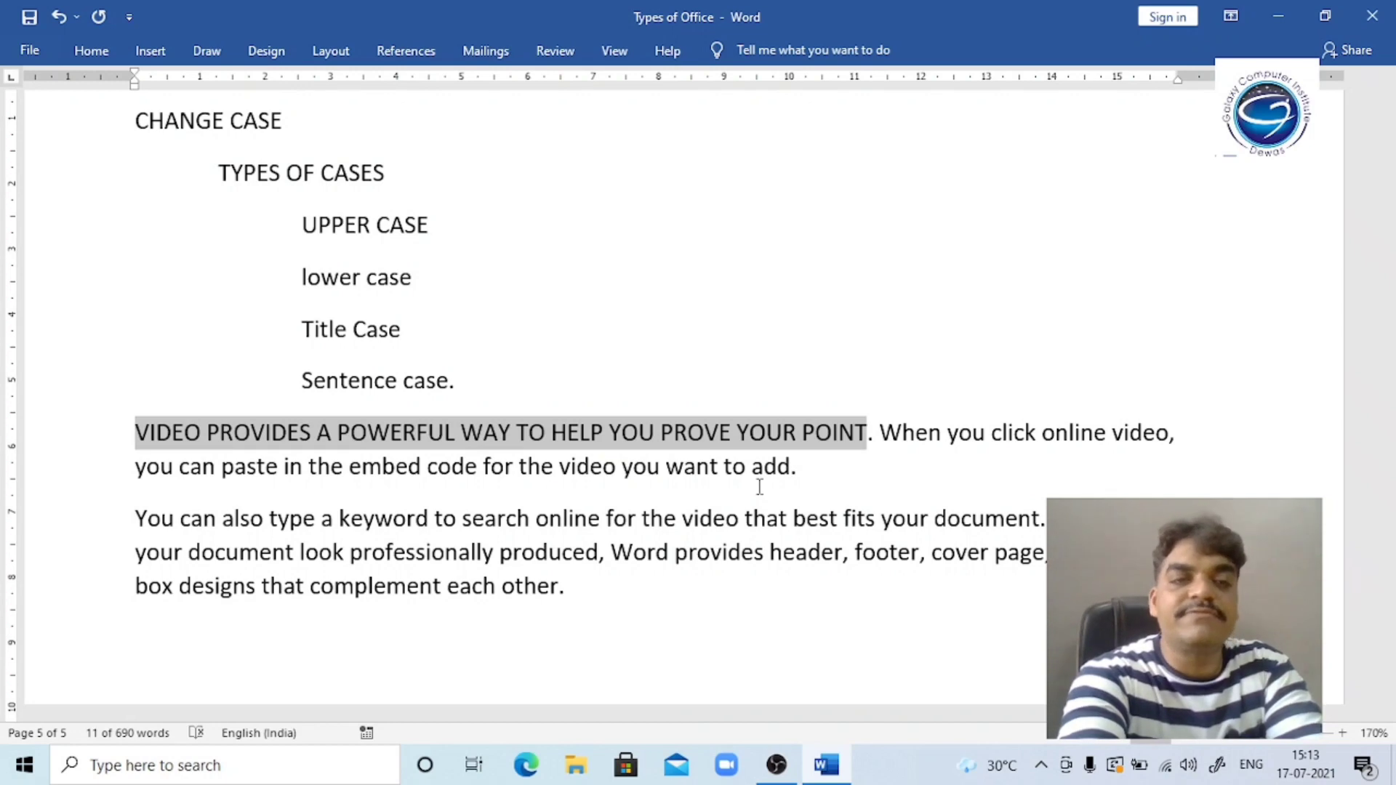
key(shift+F3)
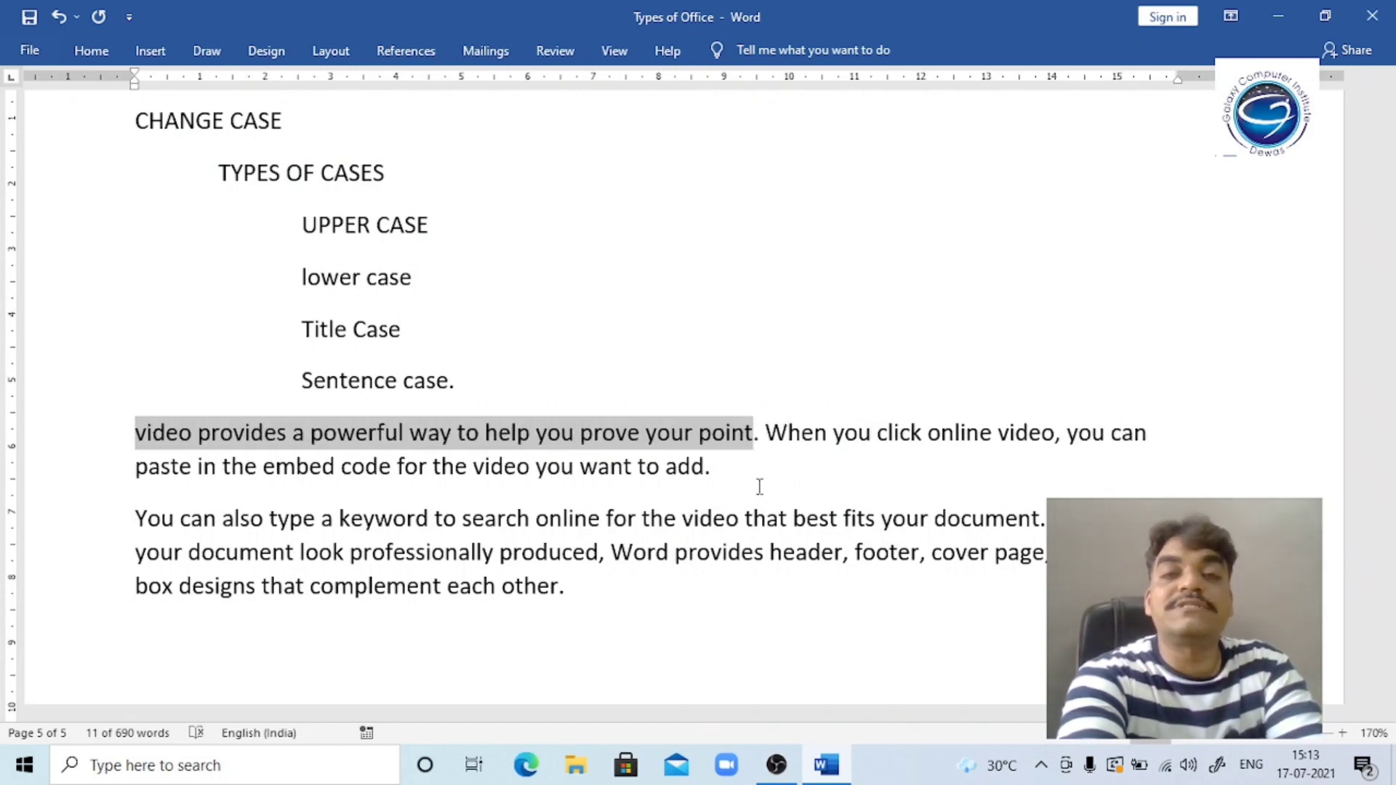
key(shift+F3)
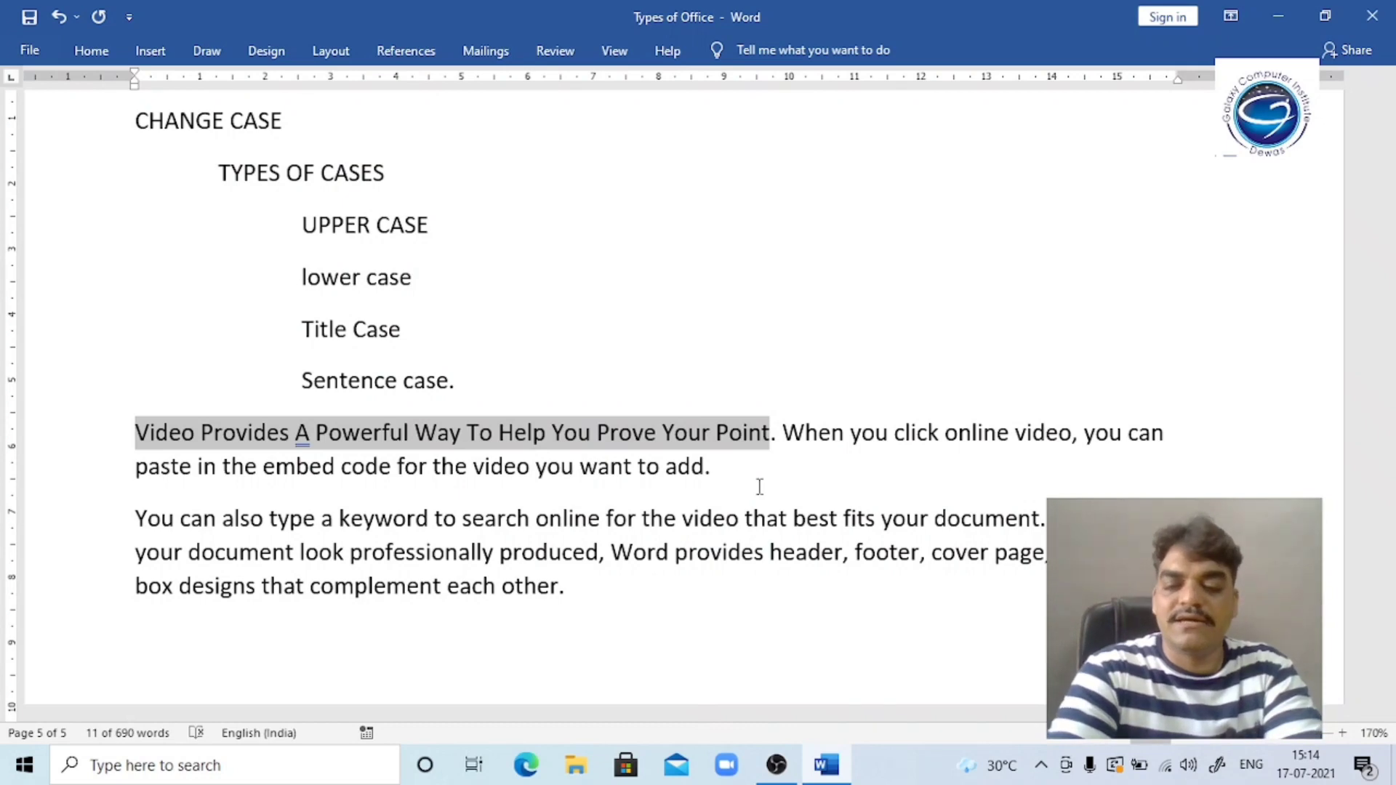
Add "Toggle case" on a new line between "Sentence case." and the sample text, indented two tab stops.
key(Up)
key(Up)
key(Down)
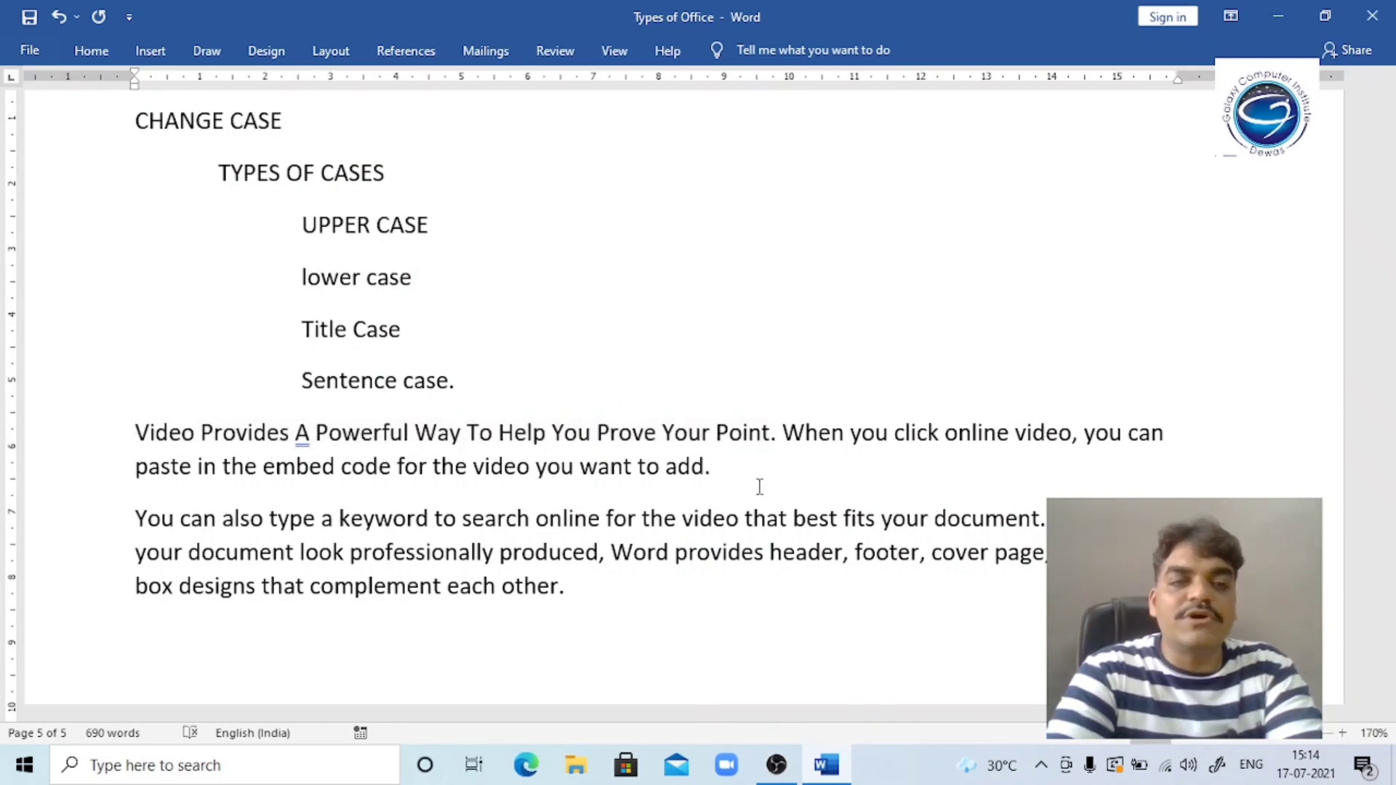
key(Down)
key(Return)
key(Up)
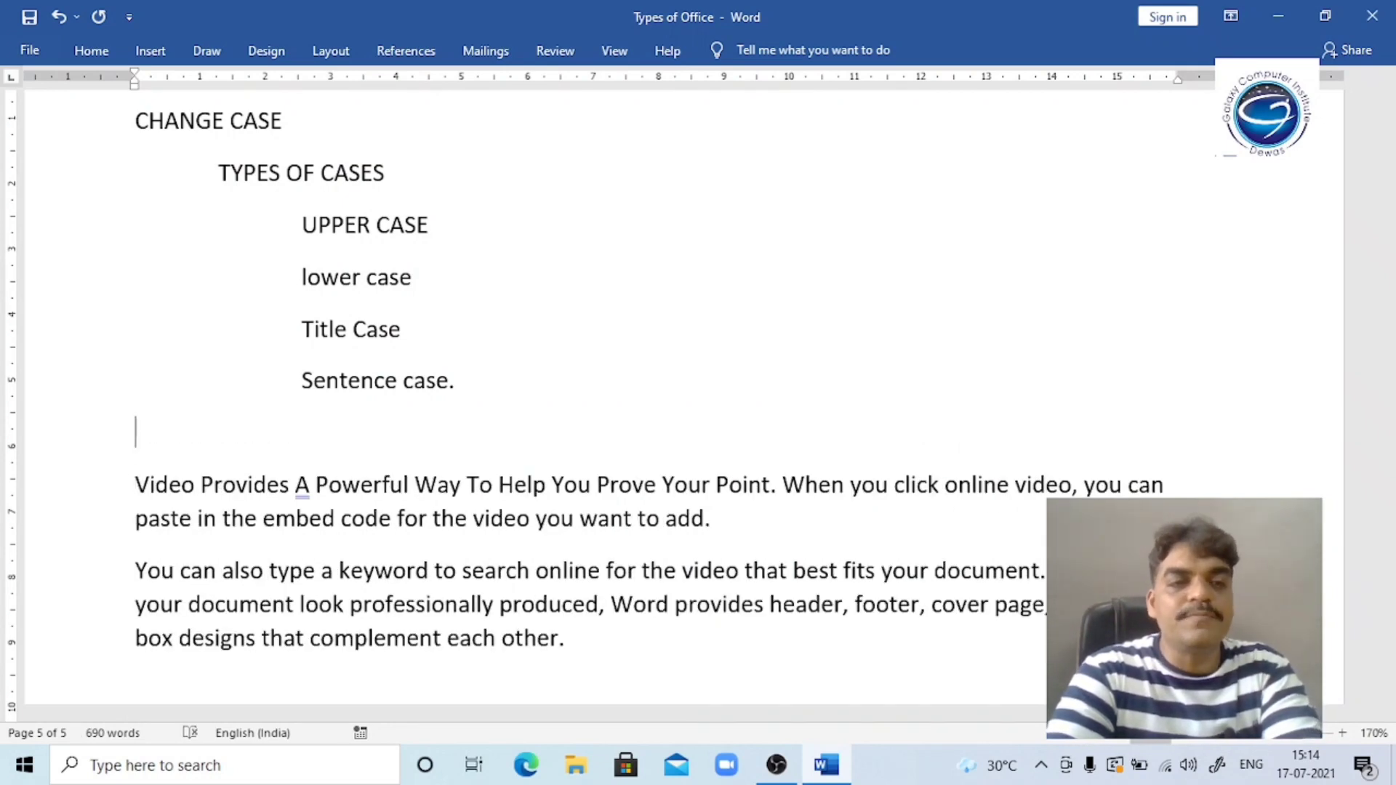
key(Tab)
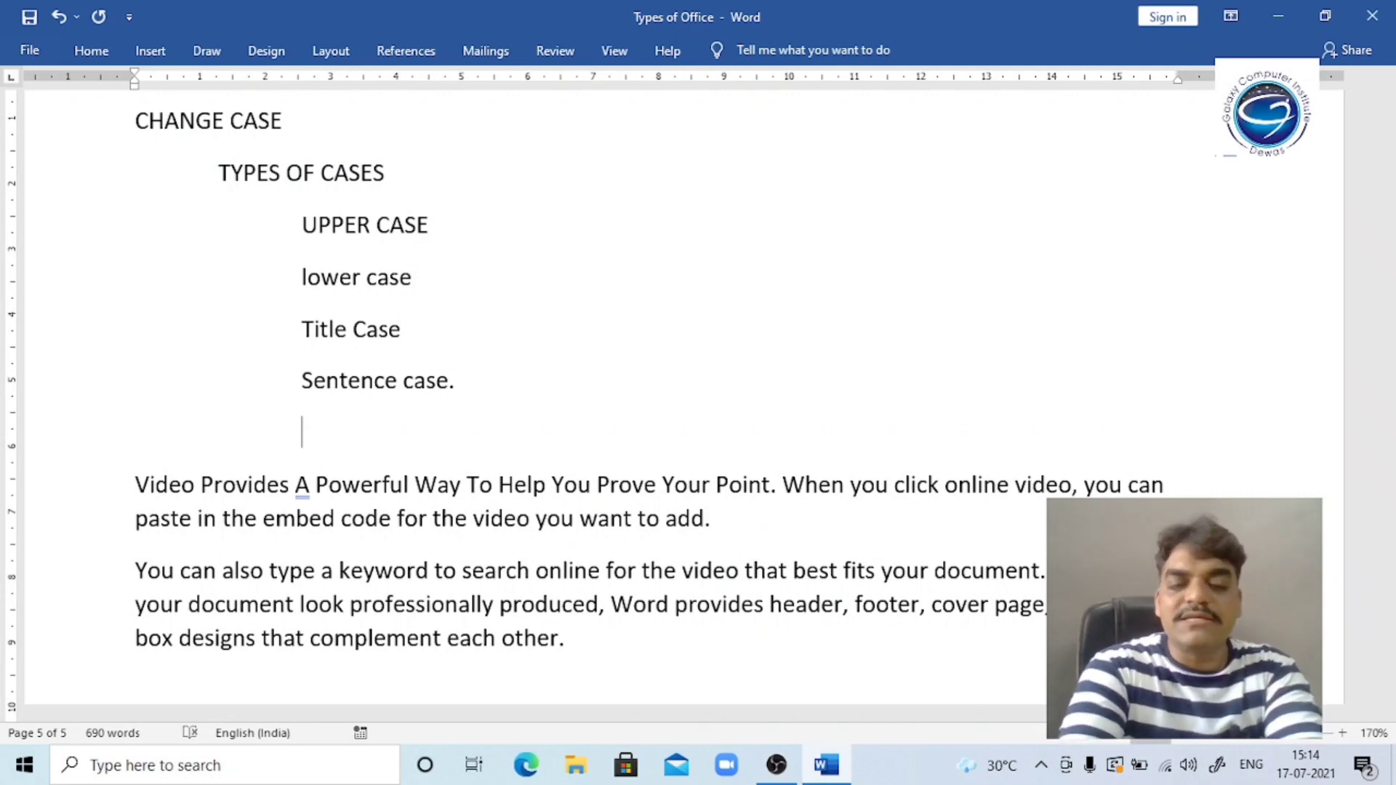
text(t)
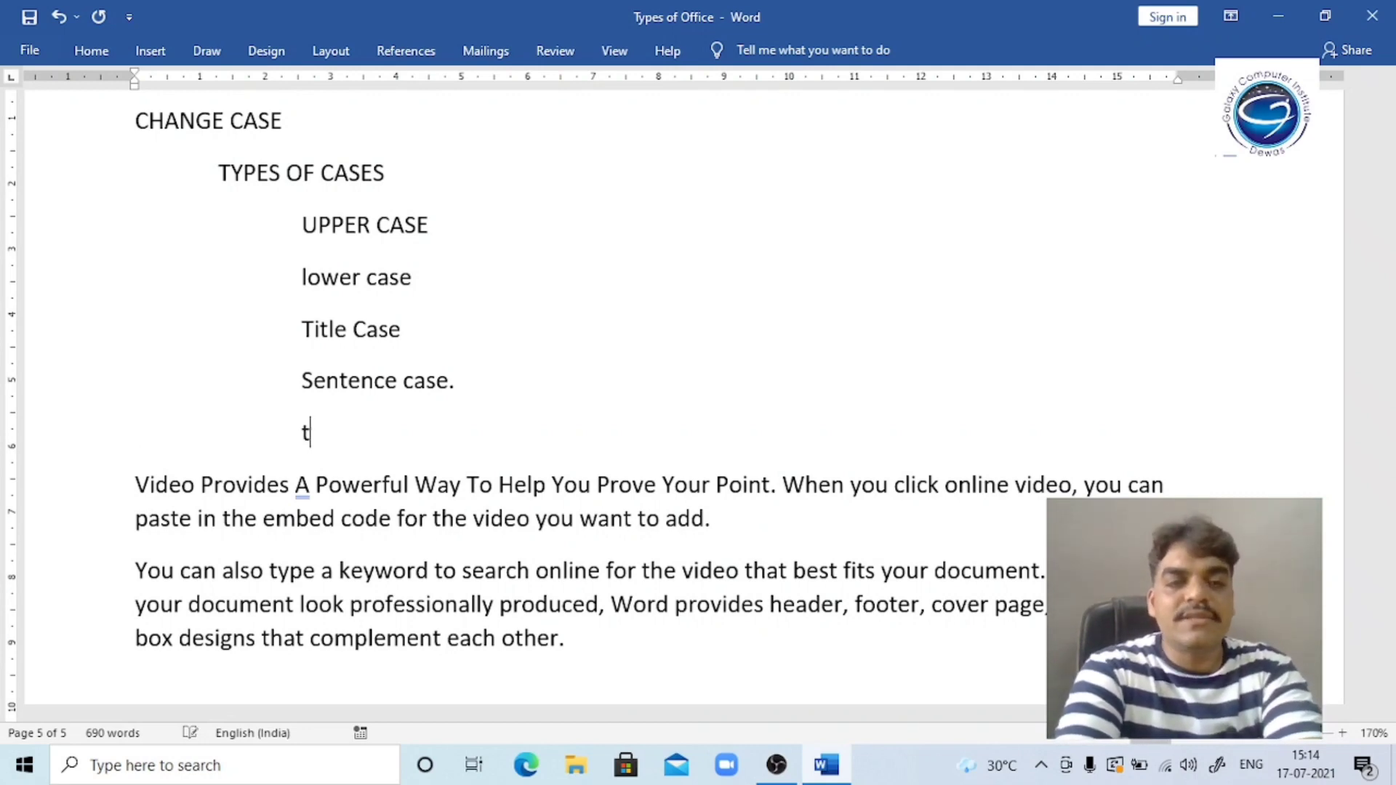
text(oggle case)
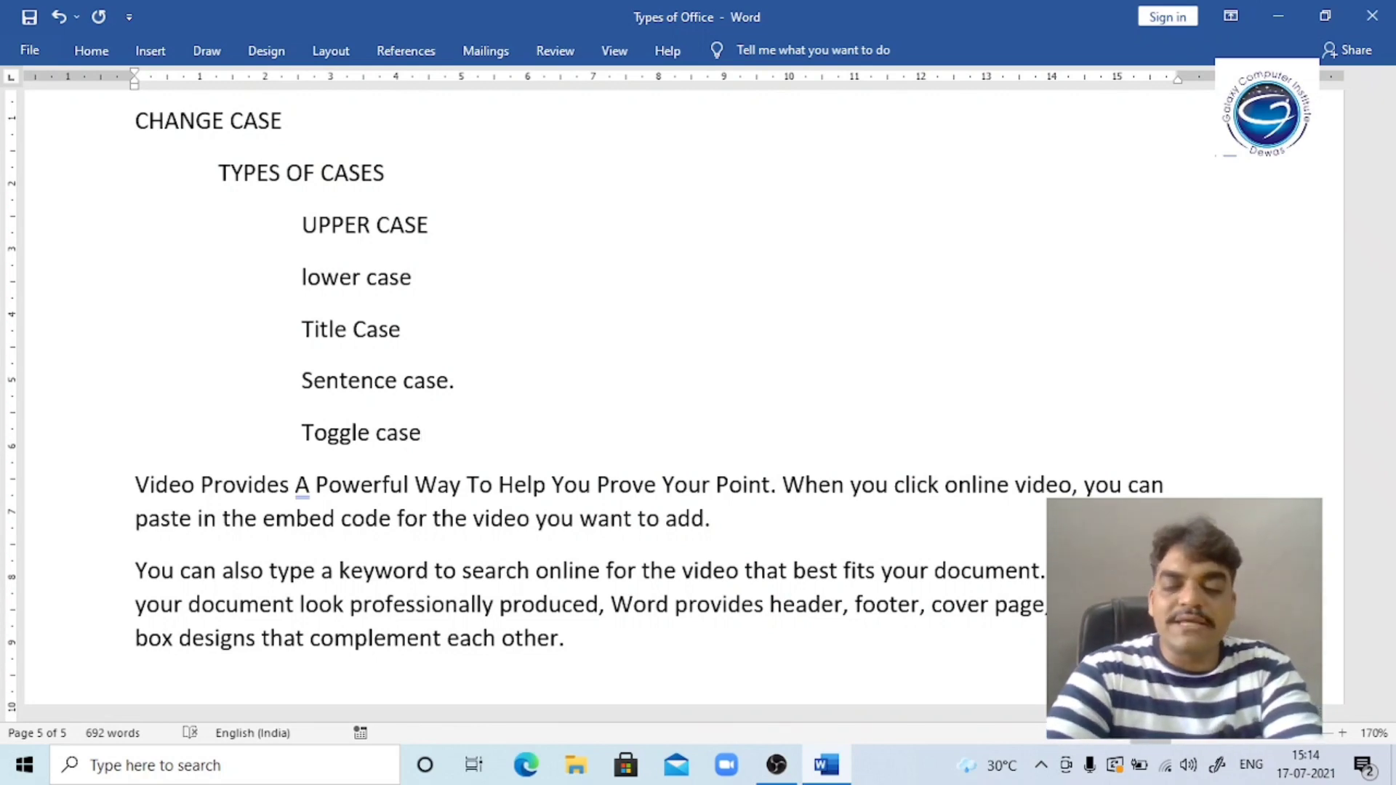
Select the Toggle case entry and convert it to uppercase with Change Case.
key(shift+Up)
key(shift+Right)
key(shift+Right)
key(shift+Right)
key(shift+Right)
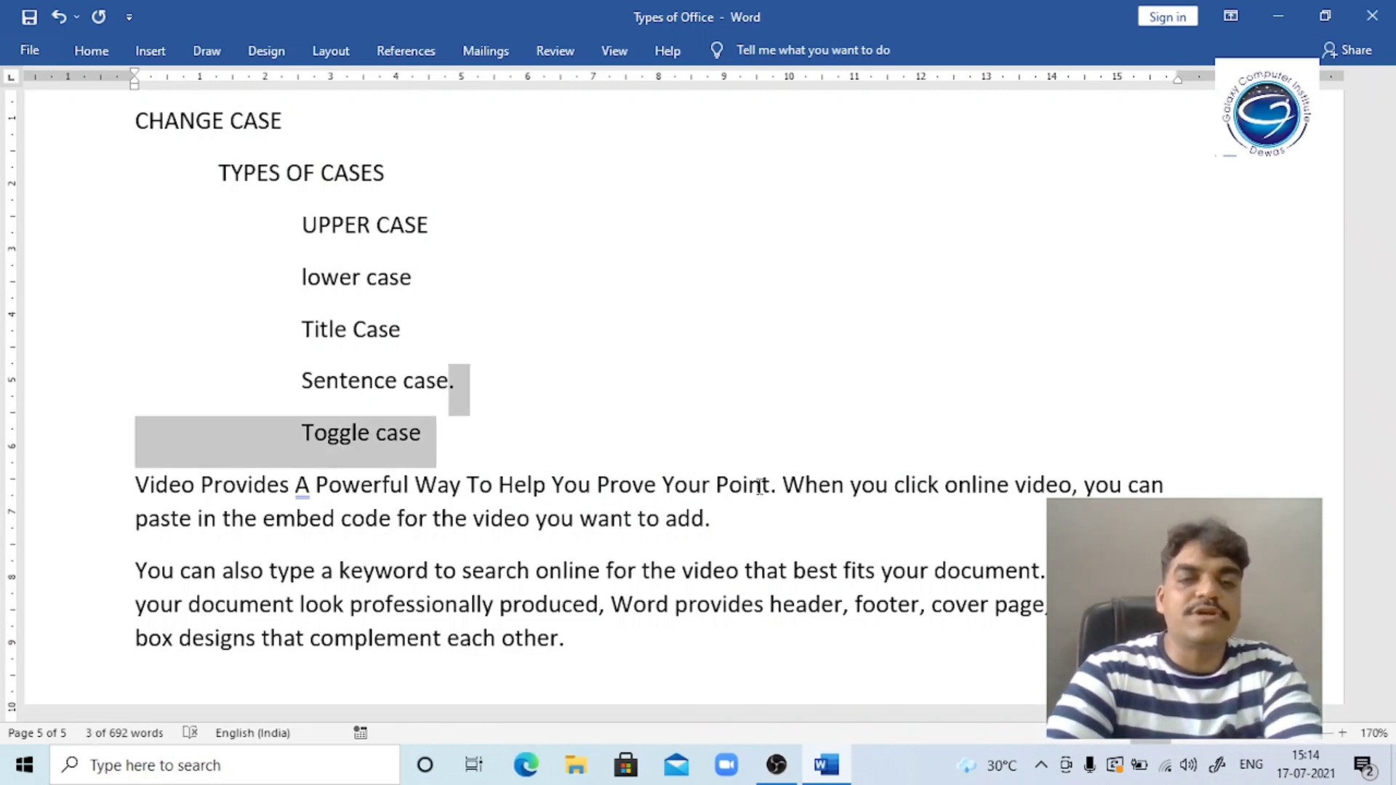
key(shift+F3)
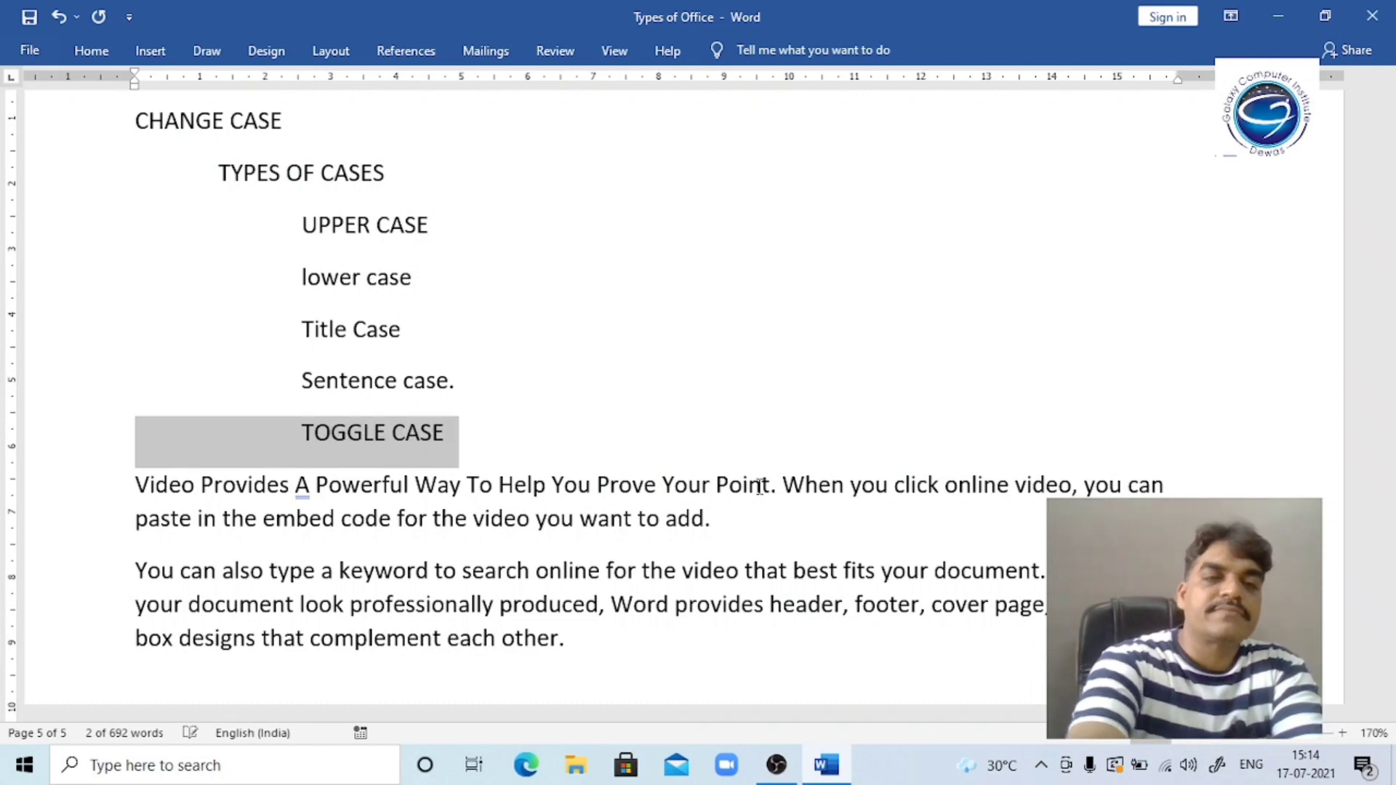
Retype the first letter of each word in the toggle case entry in lowercase, giving "tOGGLE cASE", and add an empty line below.
key(Left)
key(Right)
key(Right)
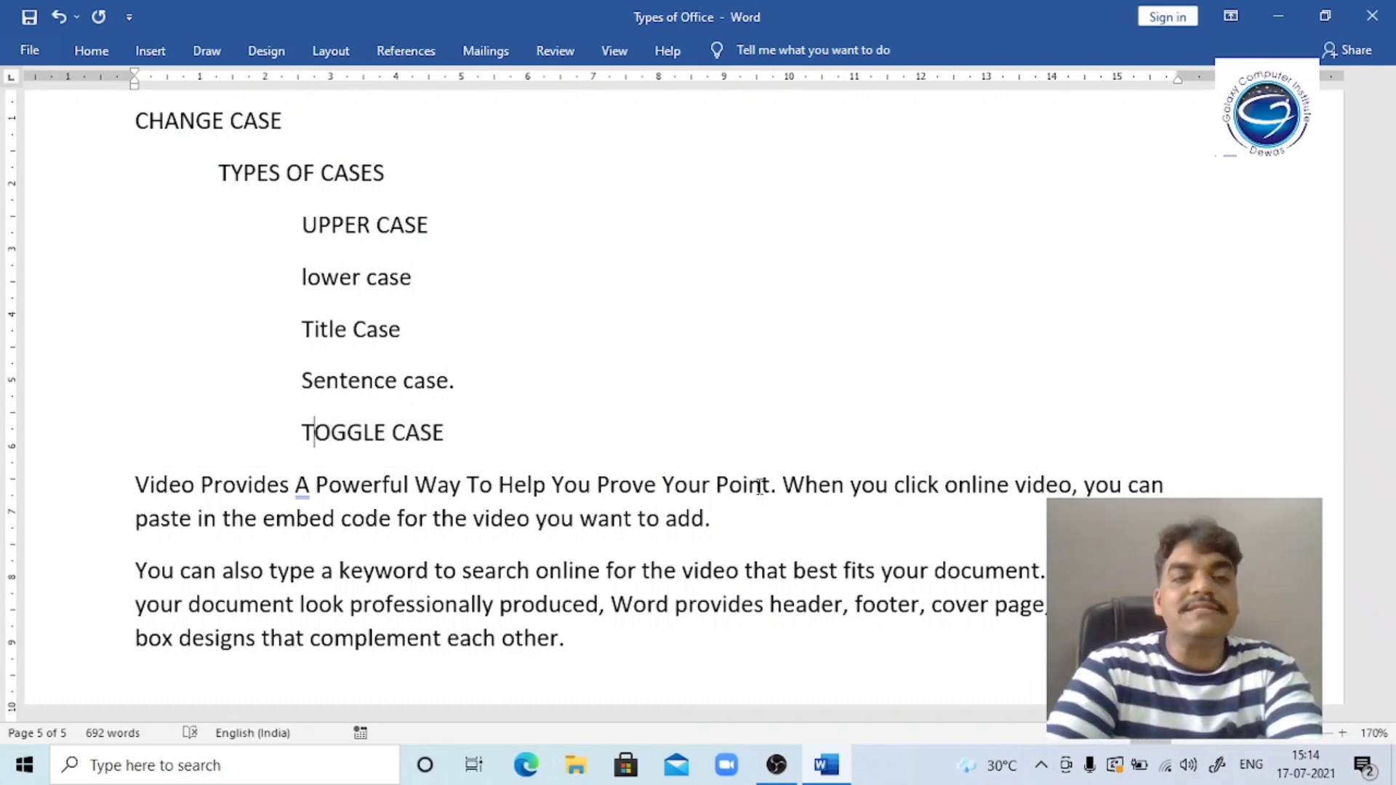
key(BackSpace)
text(t)
key(Right)
key(Right)
key(Right)
key(Right)
key(Right)
key(Right)
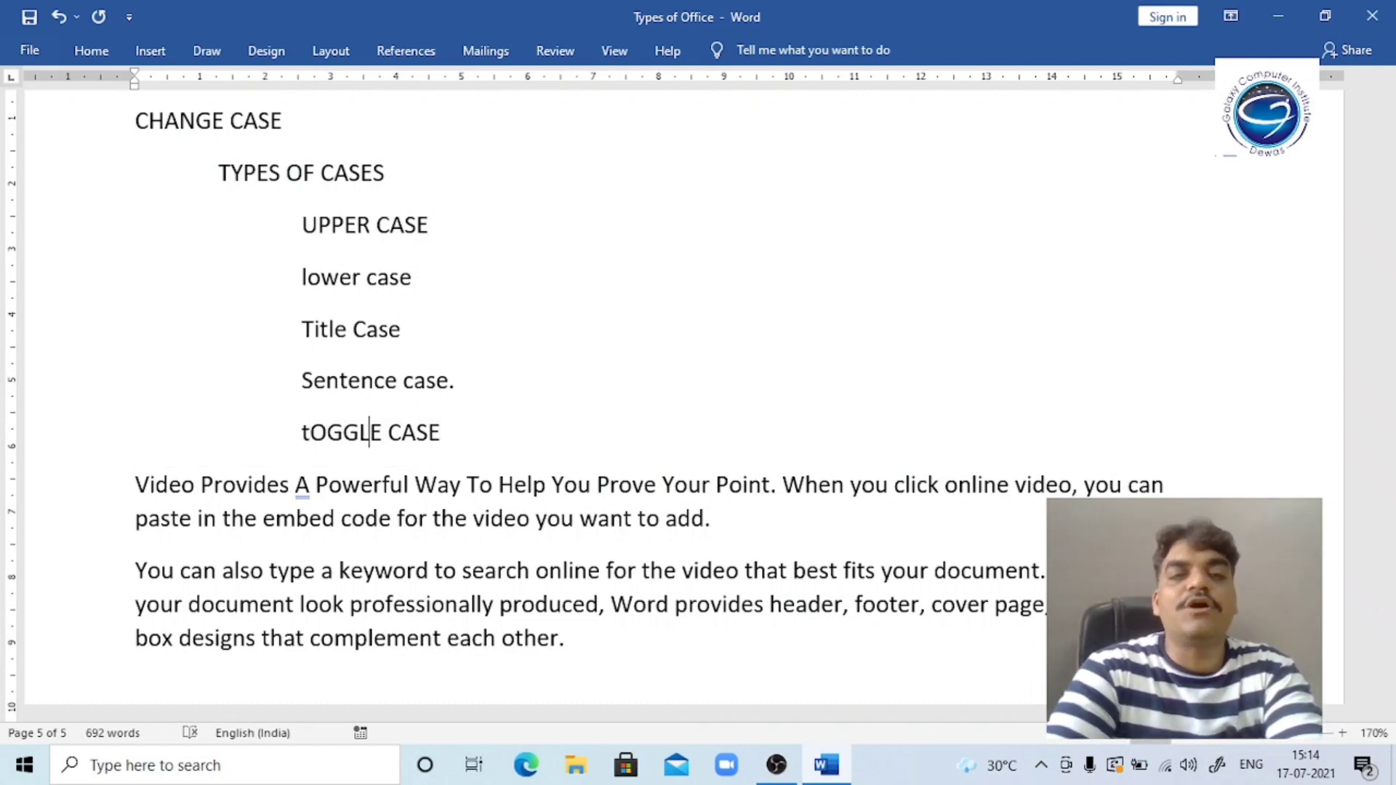
key(BackSpace)
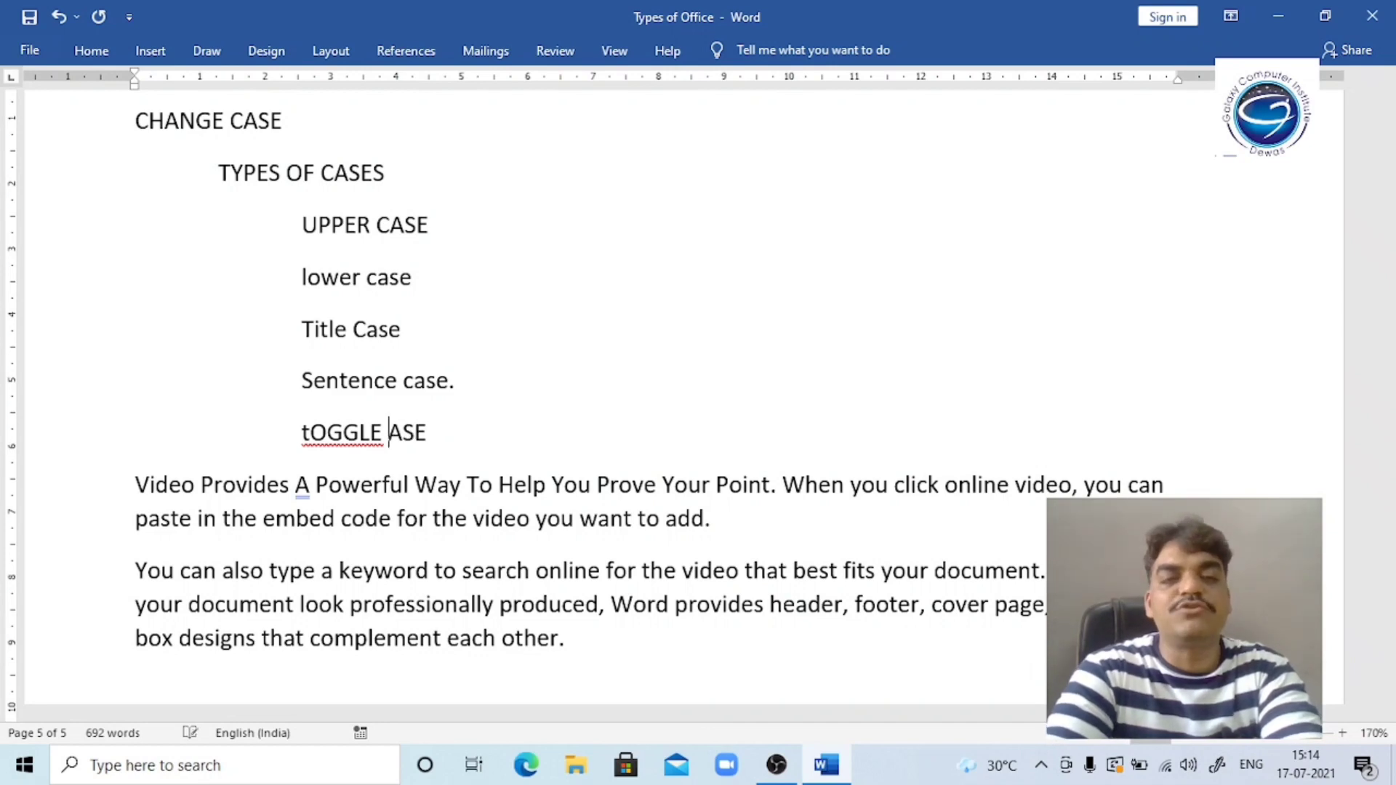
text(c)
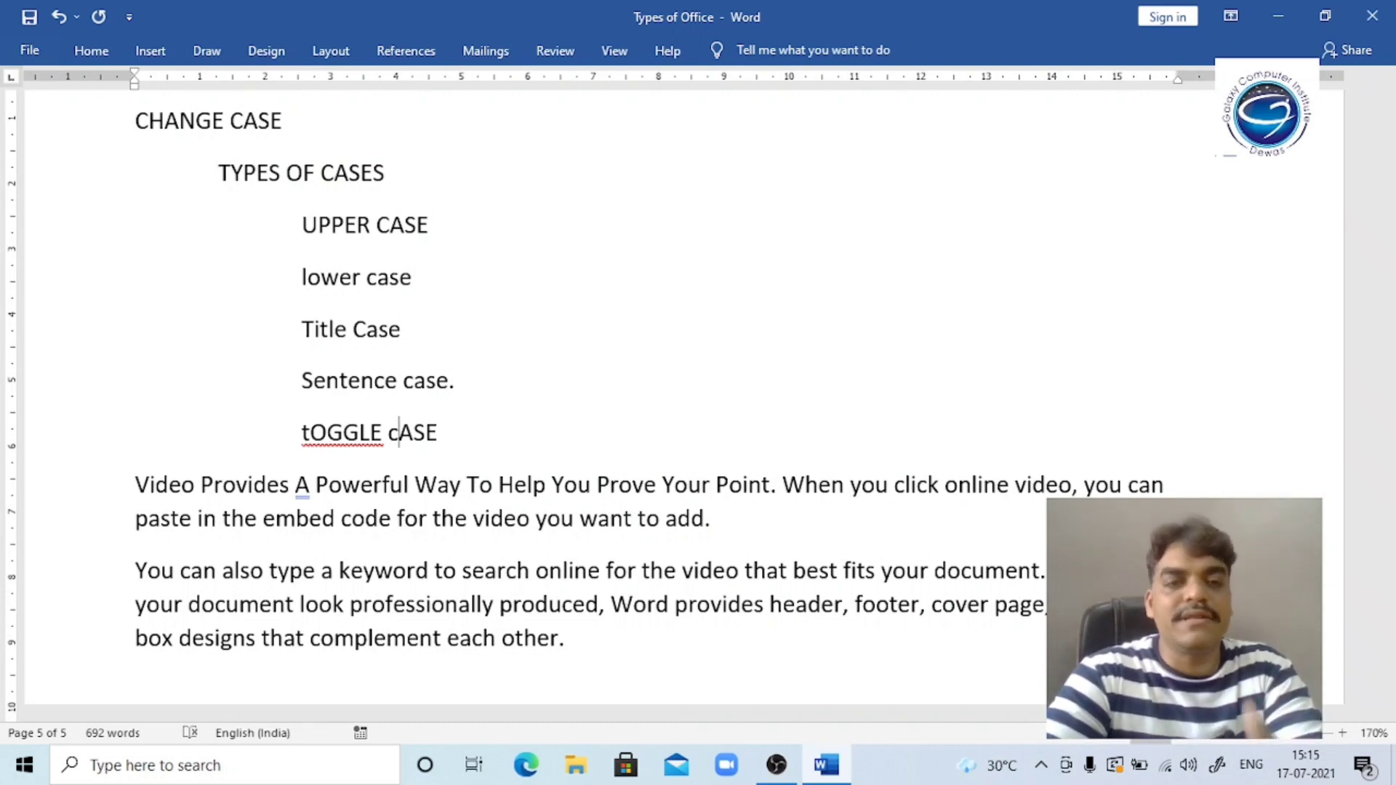
key(Right)
key(Right)
key(Right)
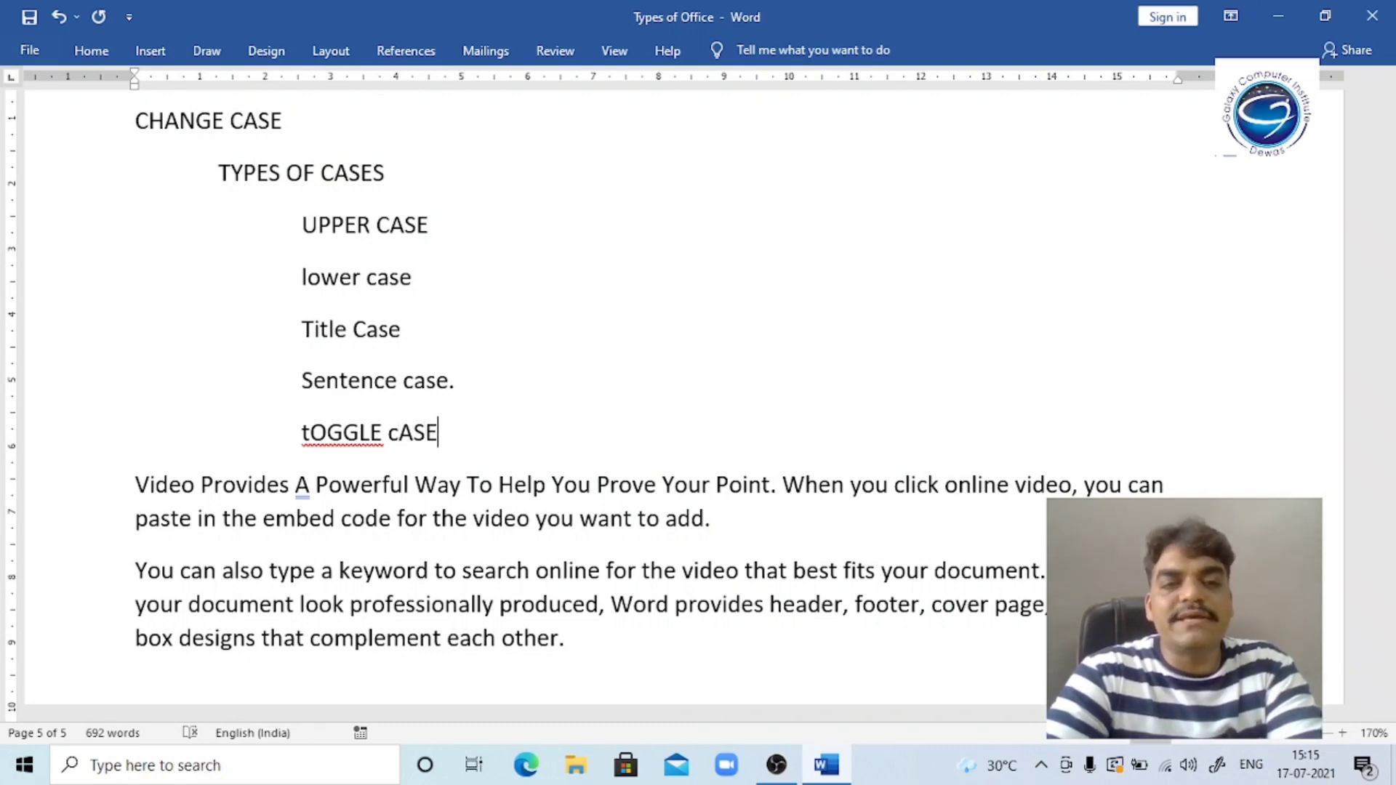
key(Return)
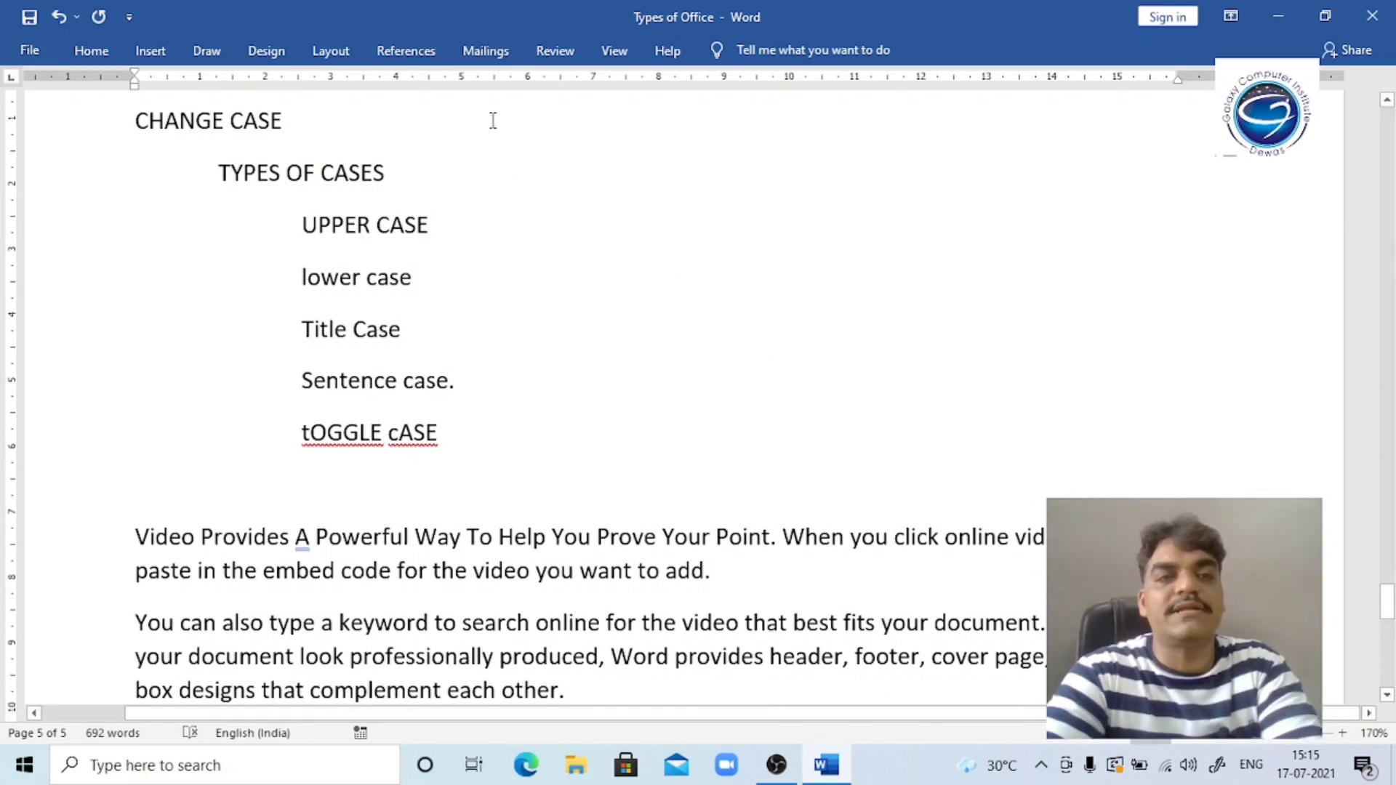
Add a "Caps" heading on the empty line, with "All caps" and "Small caps" beneath it, each indented one tab stop.
click(491, 120)
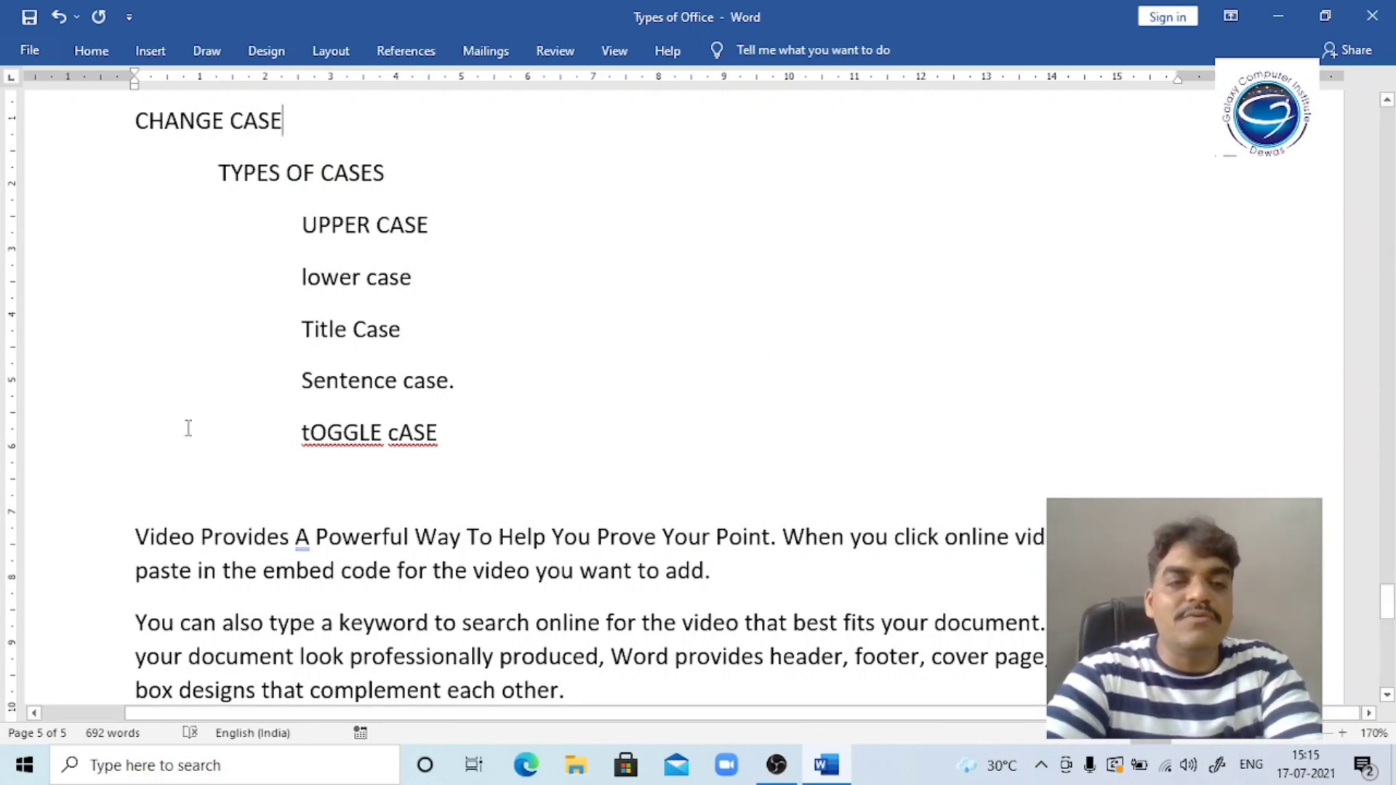
click(169, 483)
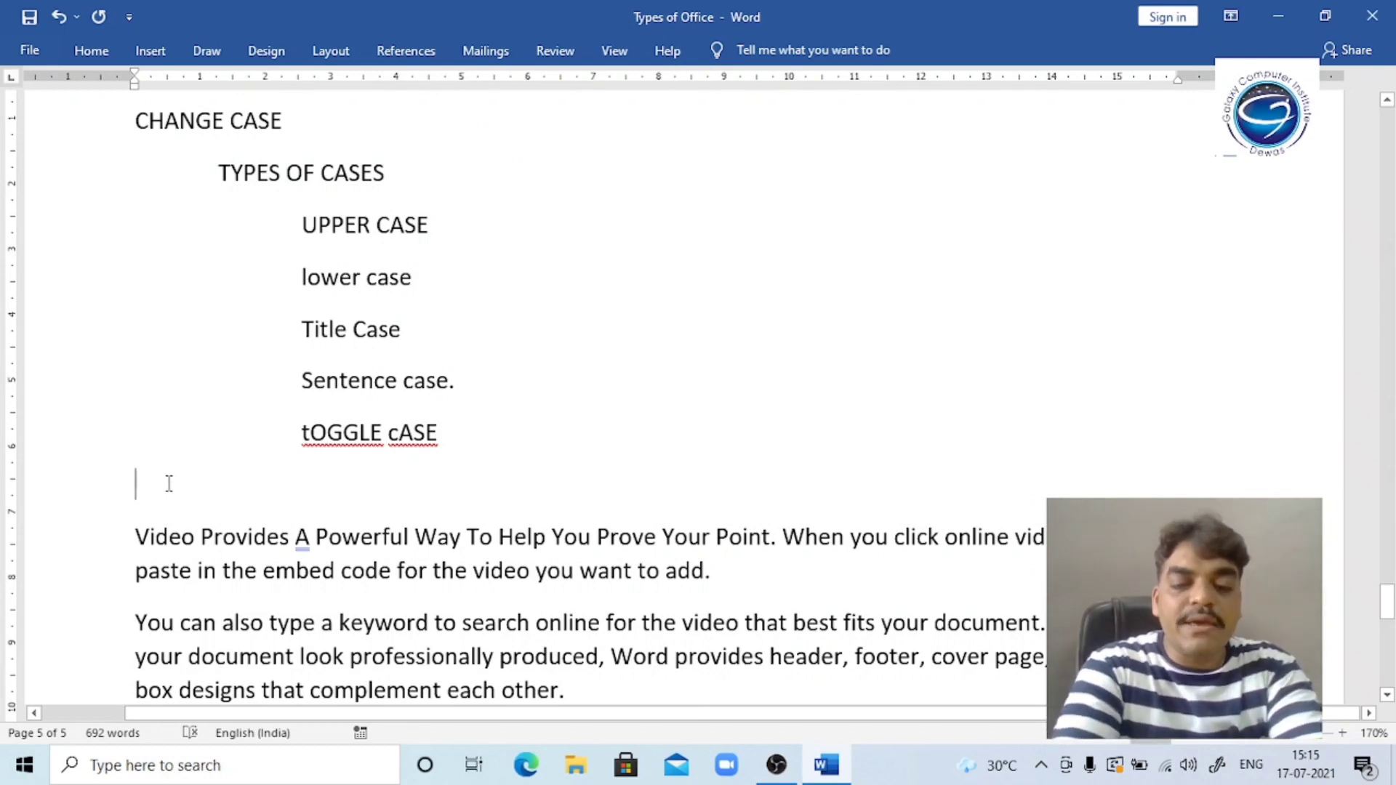
text(Caps)
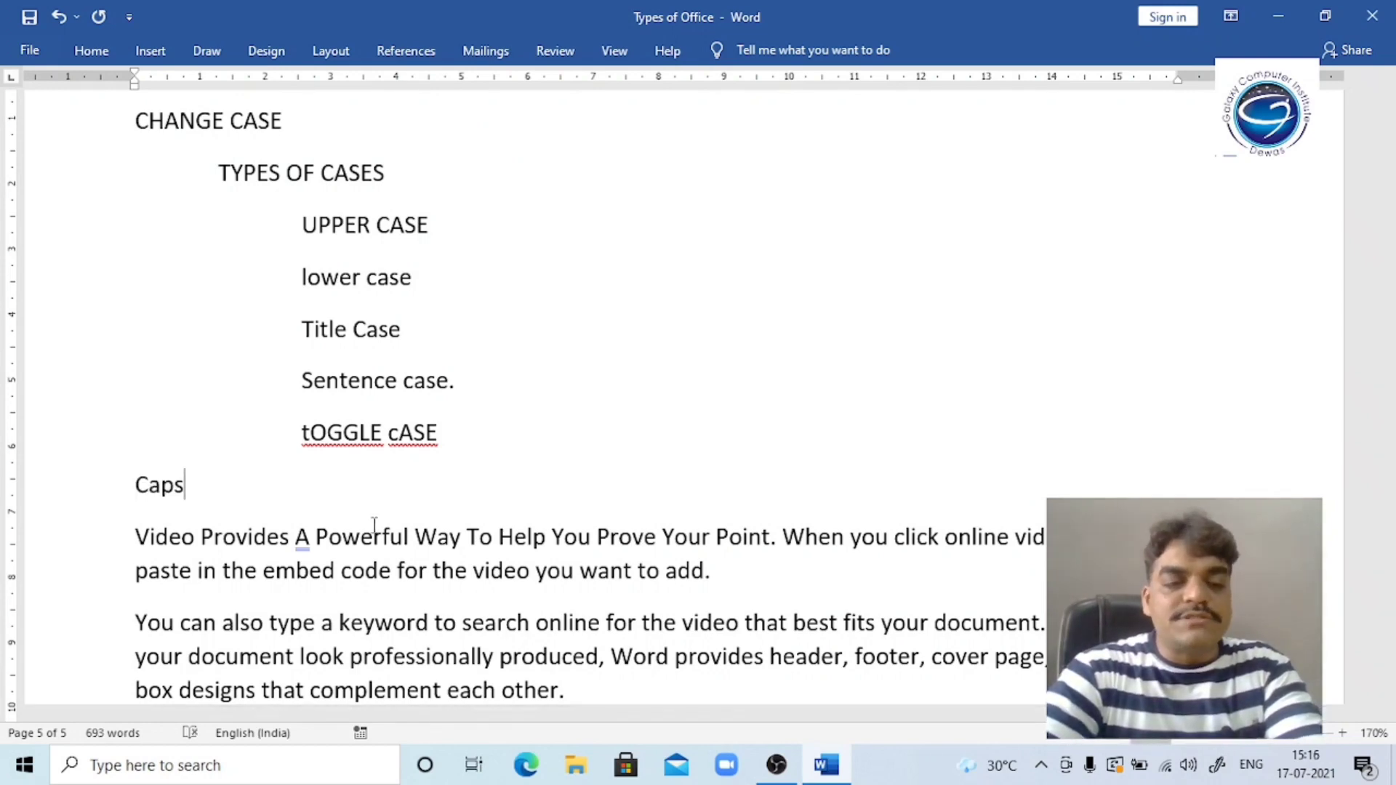
key(Return)
key(Tab)
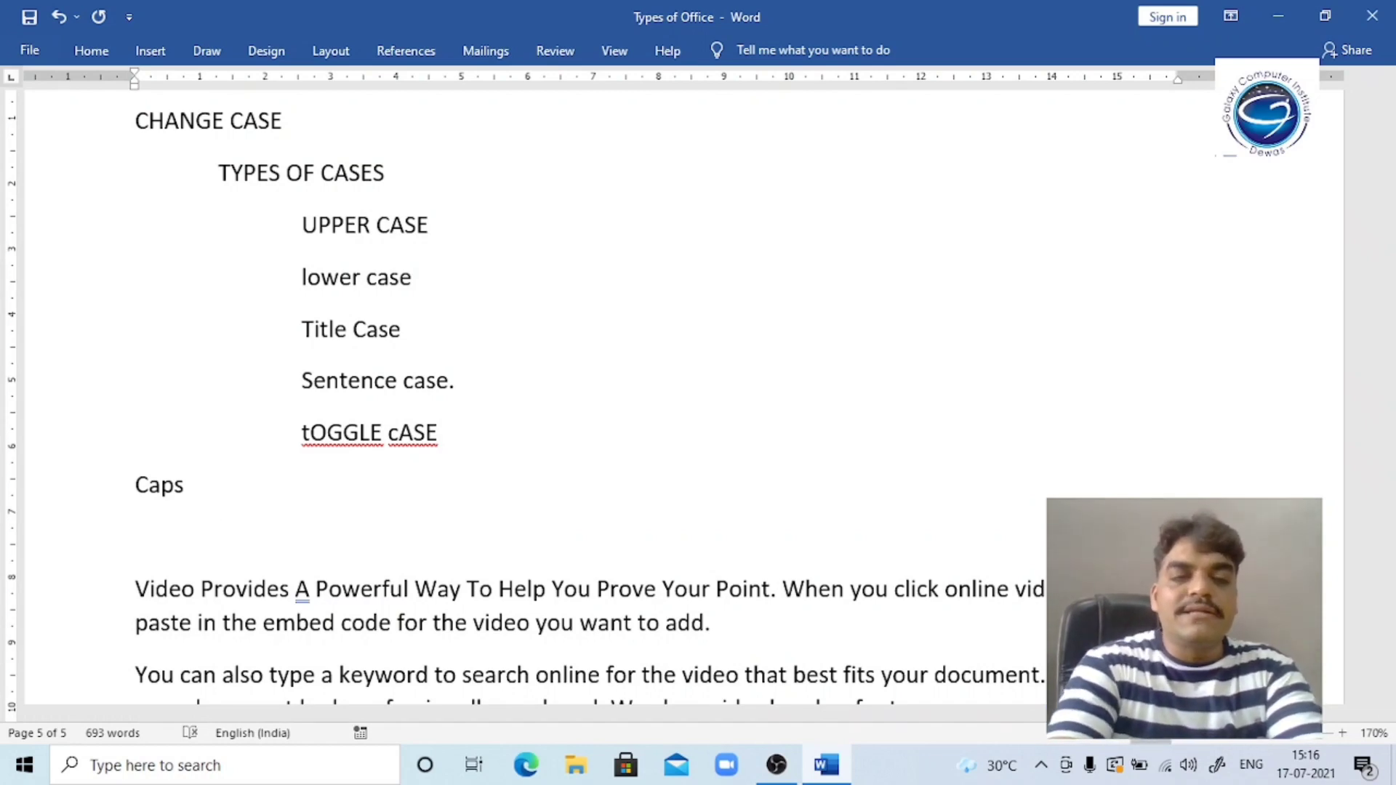
text(all caps)
key(Return)
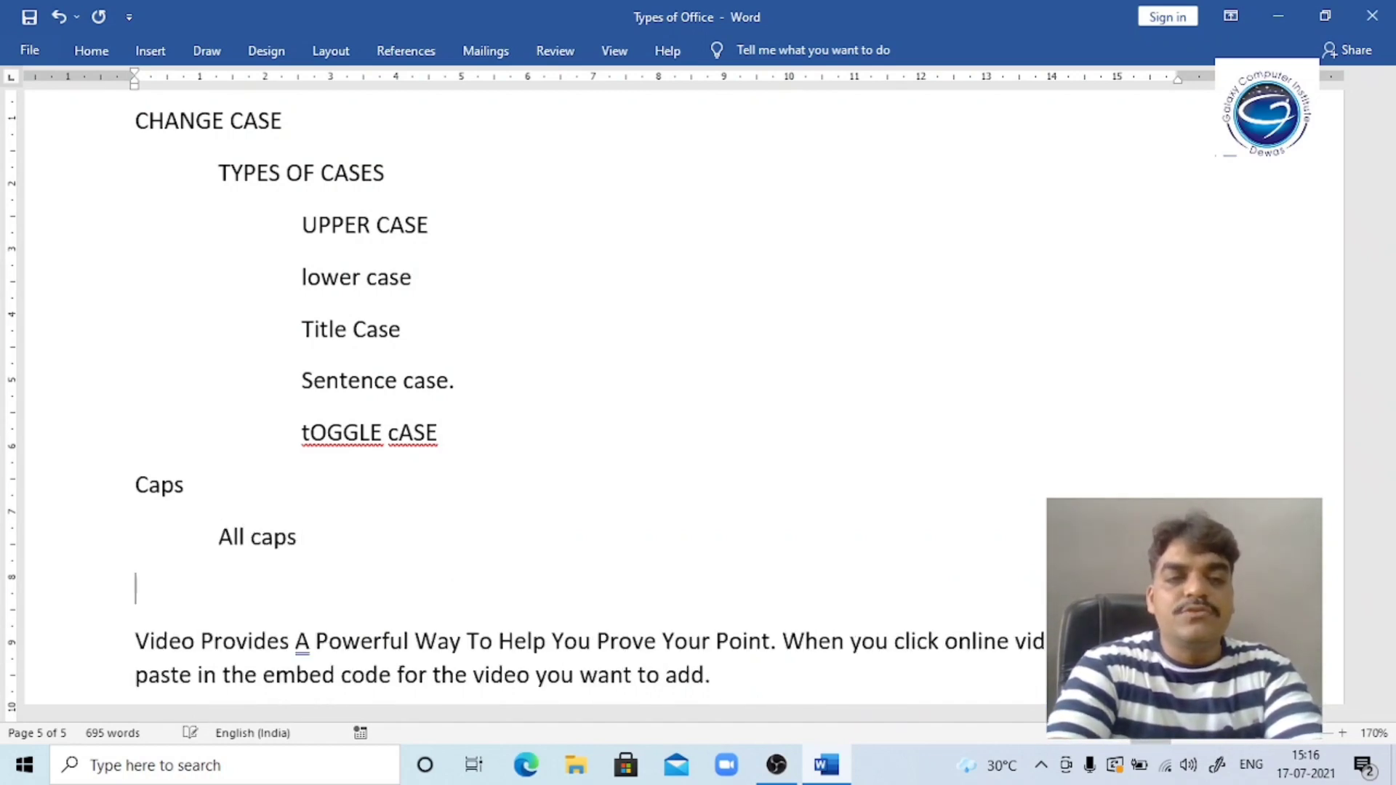
key(Tab)
text(small caps)
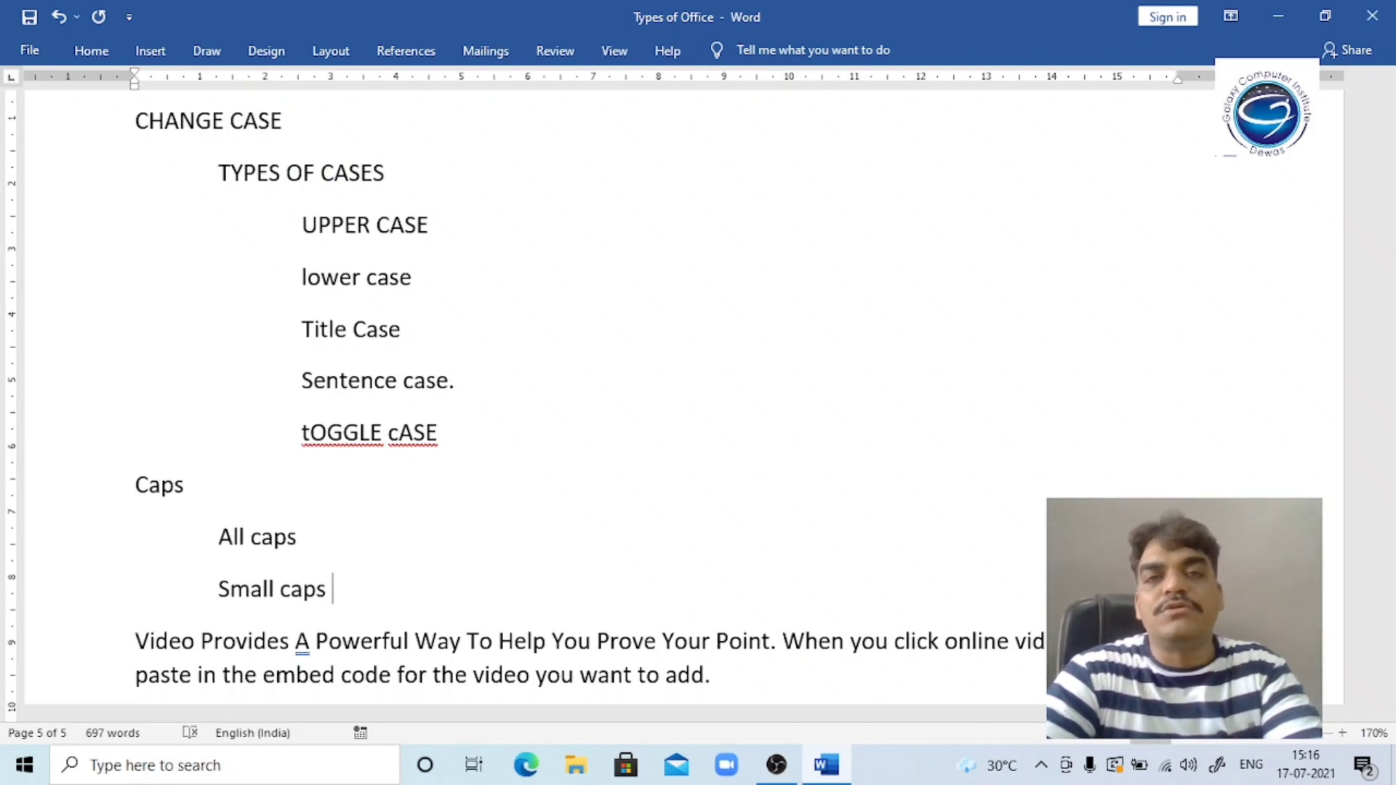
Add a dash and the shortcut "Shift + F3" after the CHANGE CASE heading, separated by a tab.
key(Up)
key(Up)
key(Up)
key(Up)
key(Up)
key(Up)
key(Up)
key(Up)
key(Up)
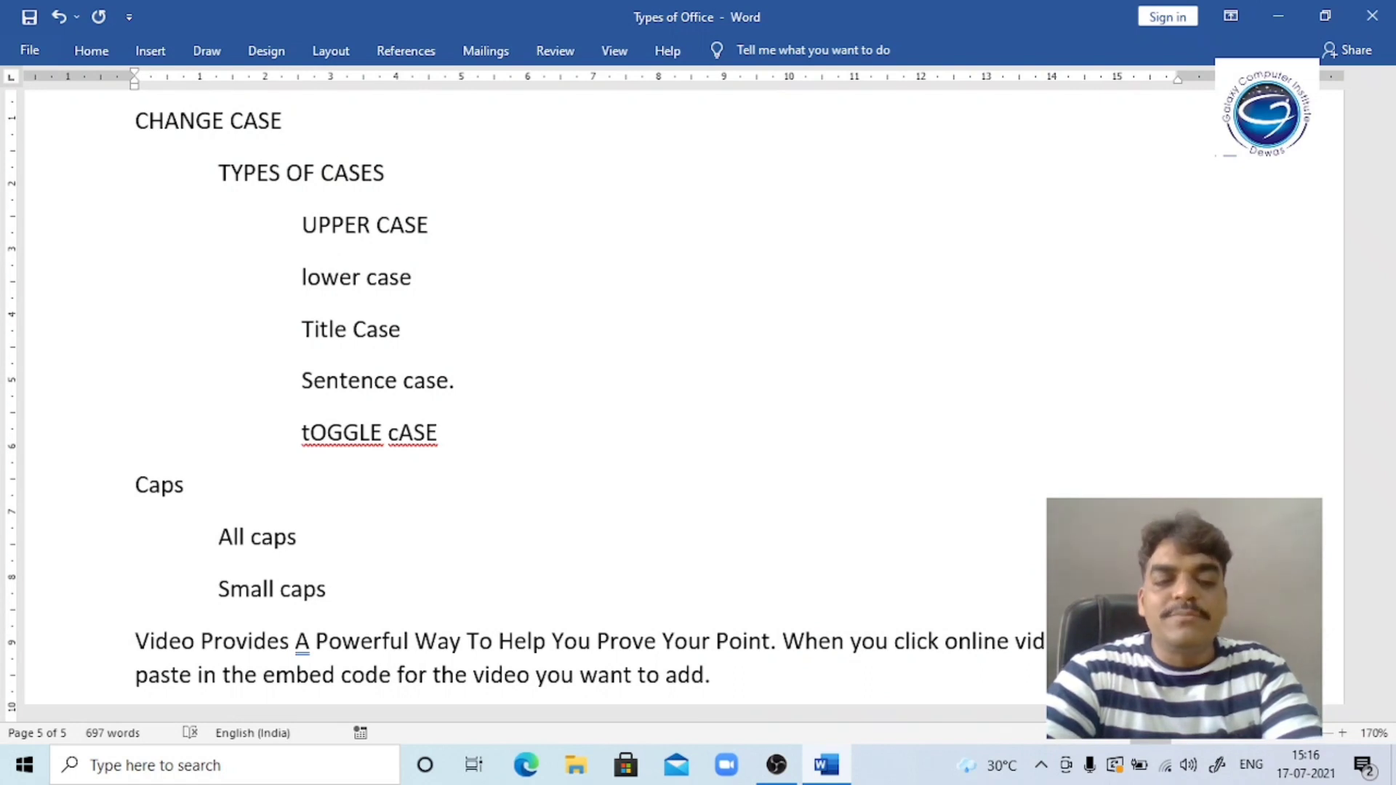
text(-)
key(Tab)
text(Sh)
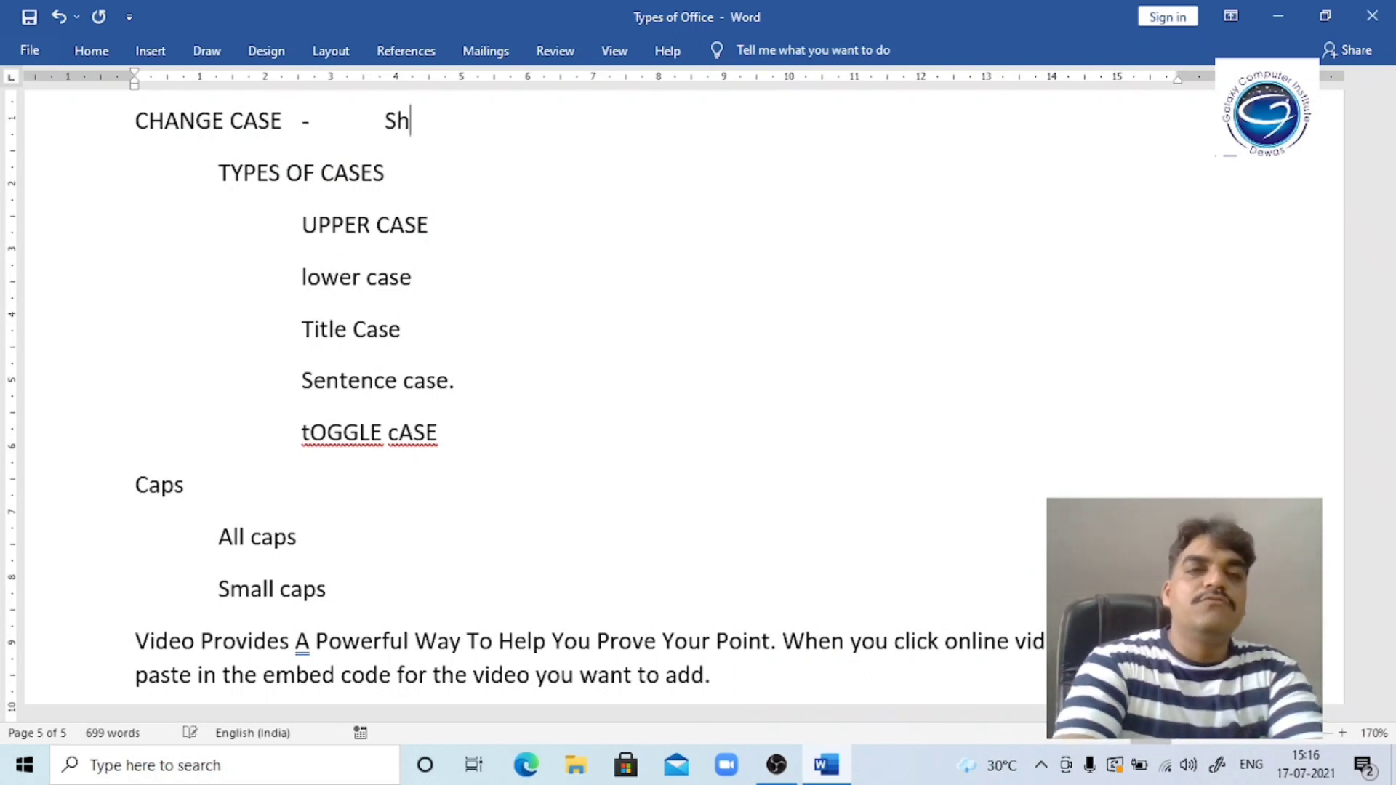
text(ift + F3)
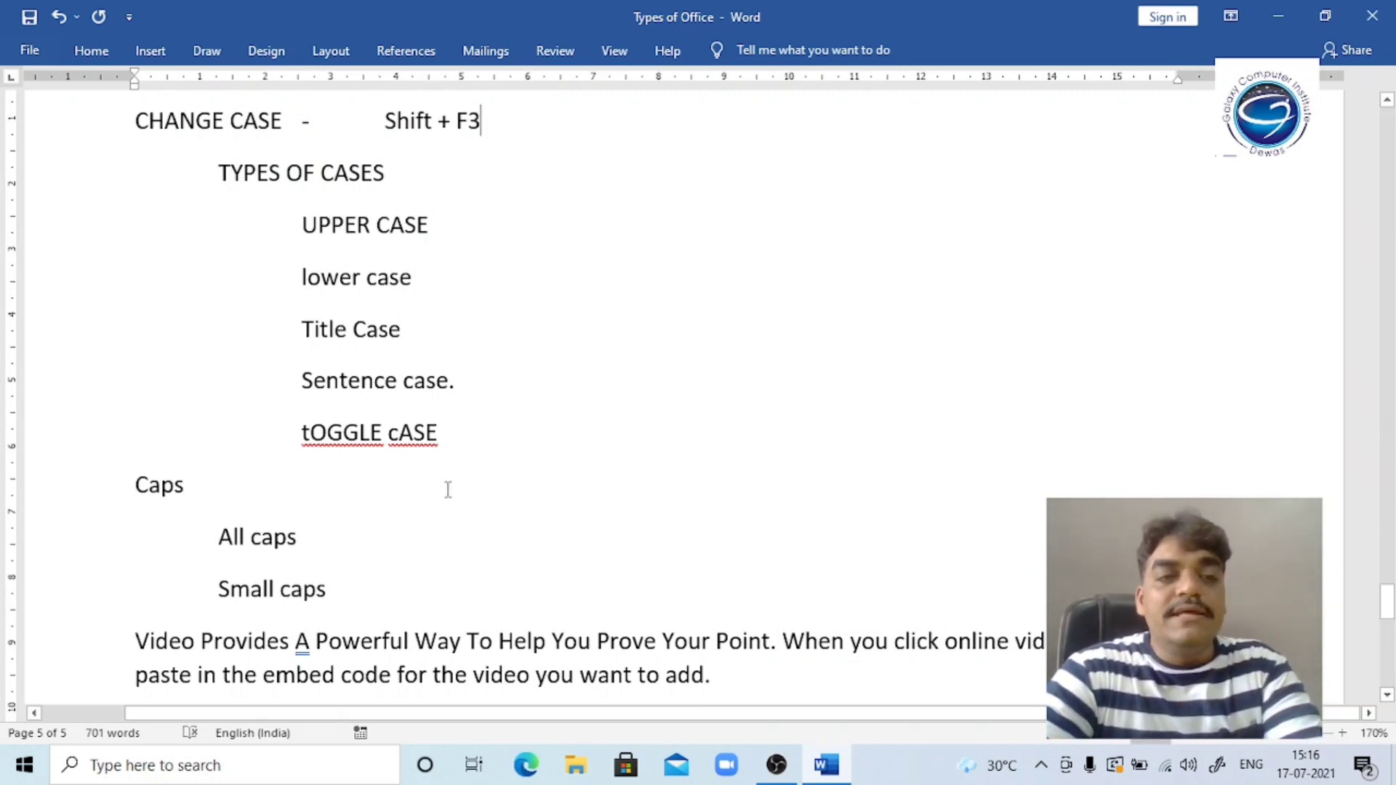
Add the shortcut "Ctrl + Shift + A" after the Caps heading, spaced two tab stops away.
click(277, 495)
key(Tab)
key(Tab)
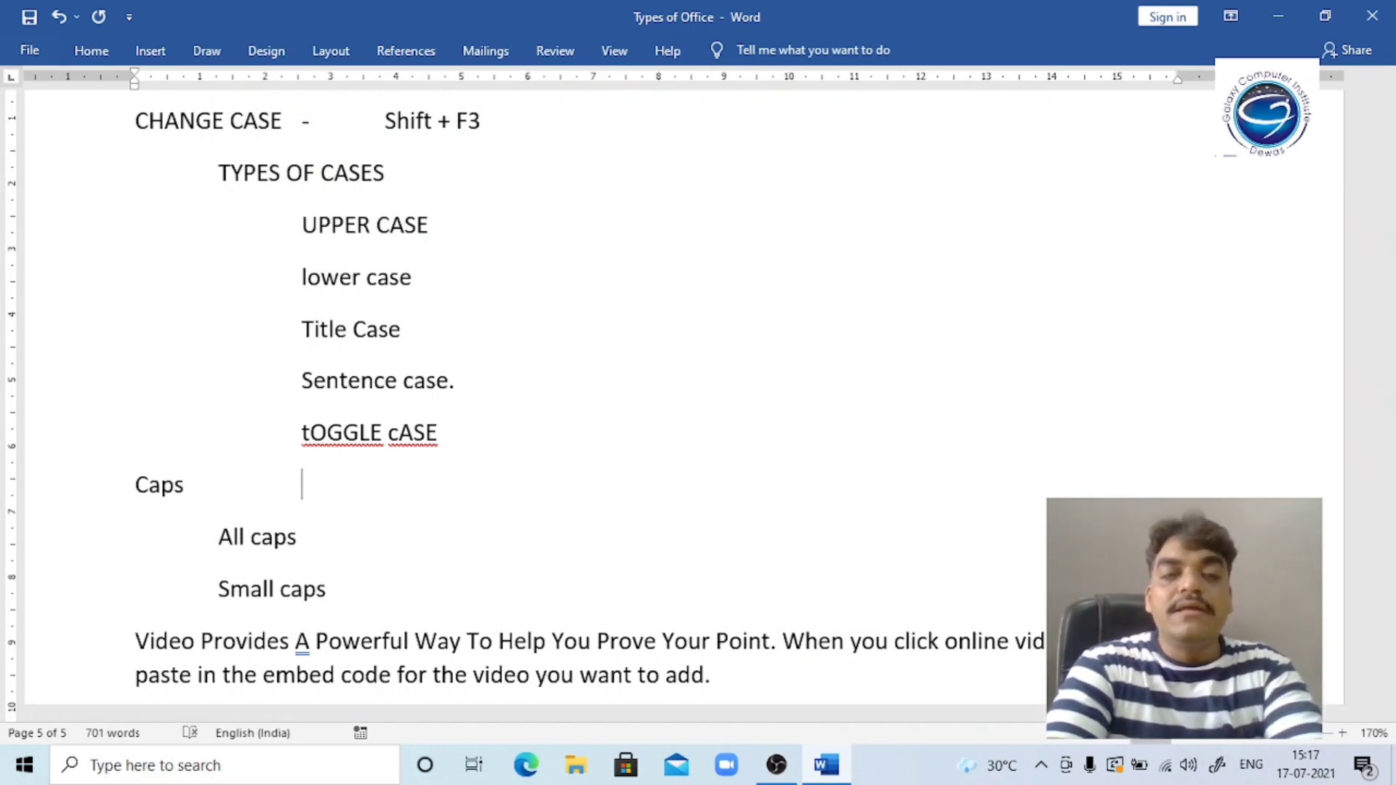
text(Ctrl +)
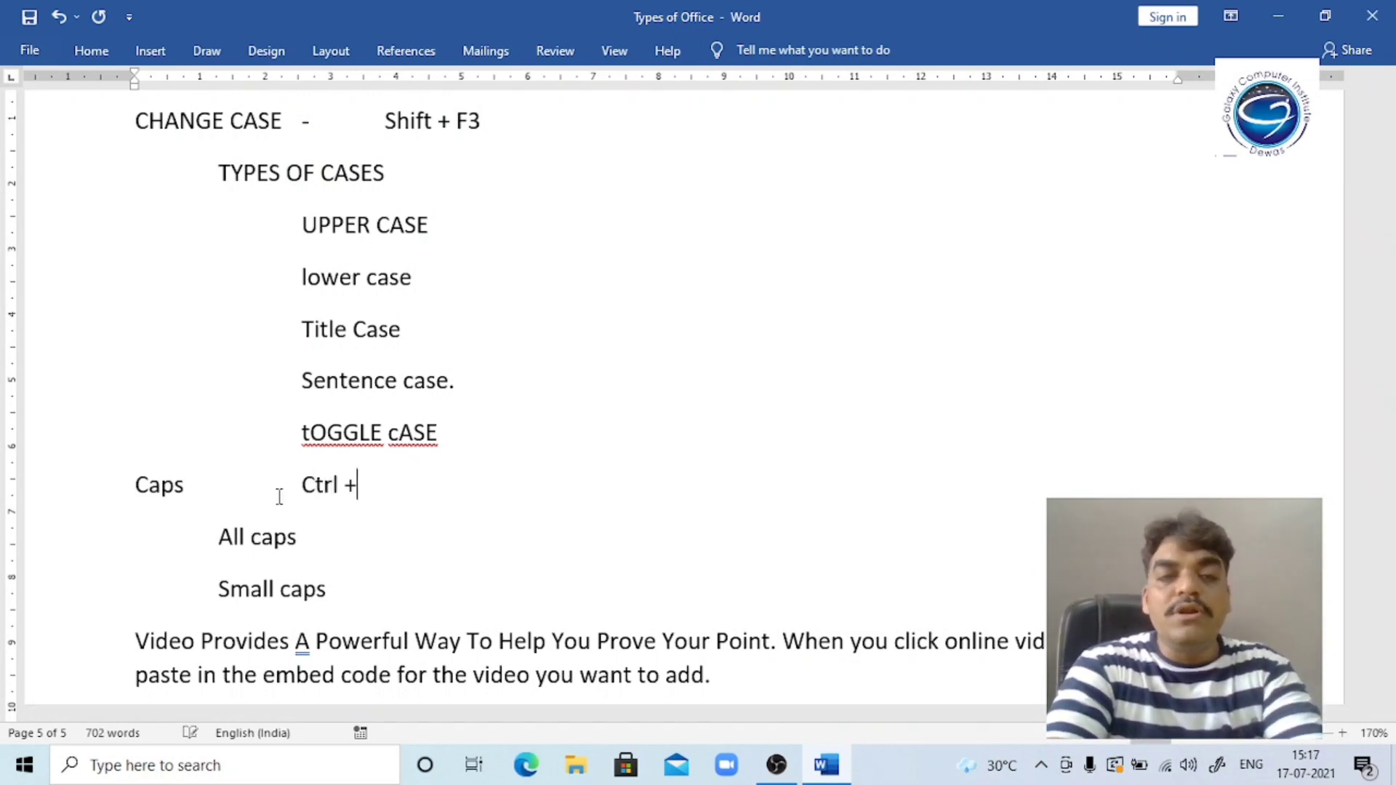
text( Shift )
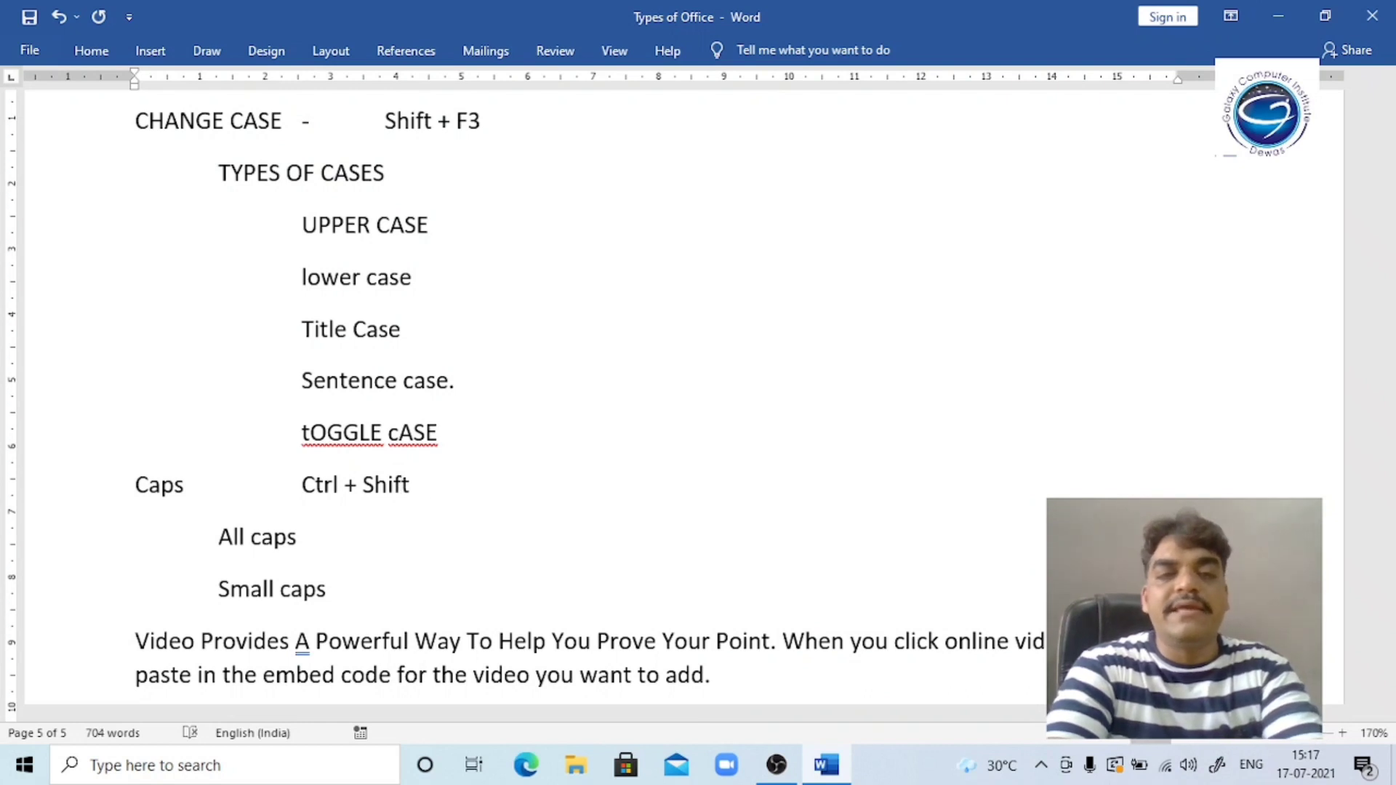
text(+ A)
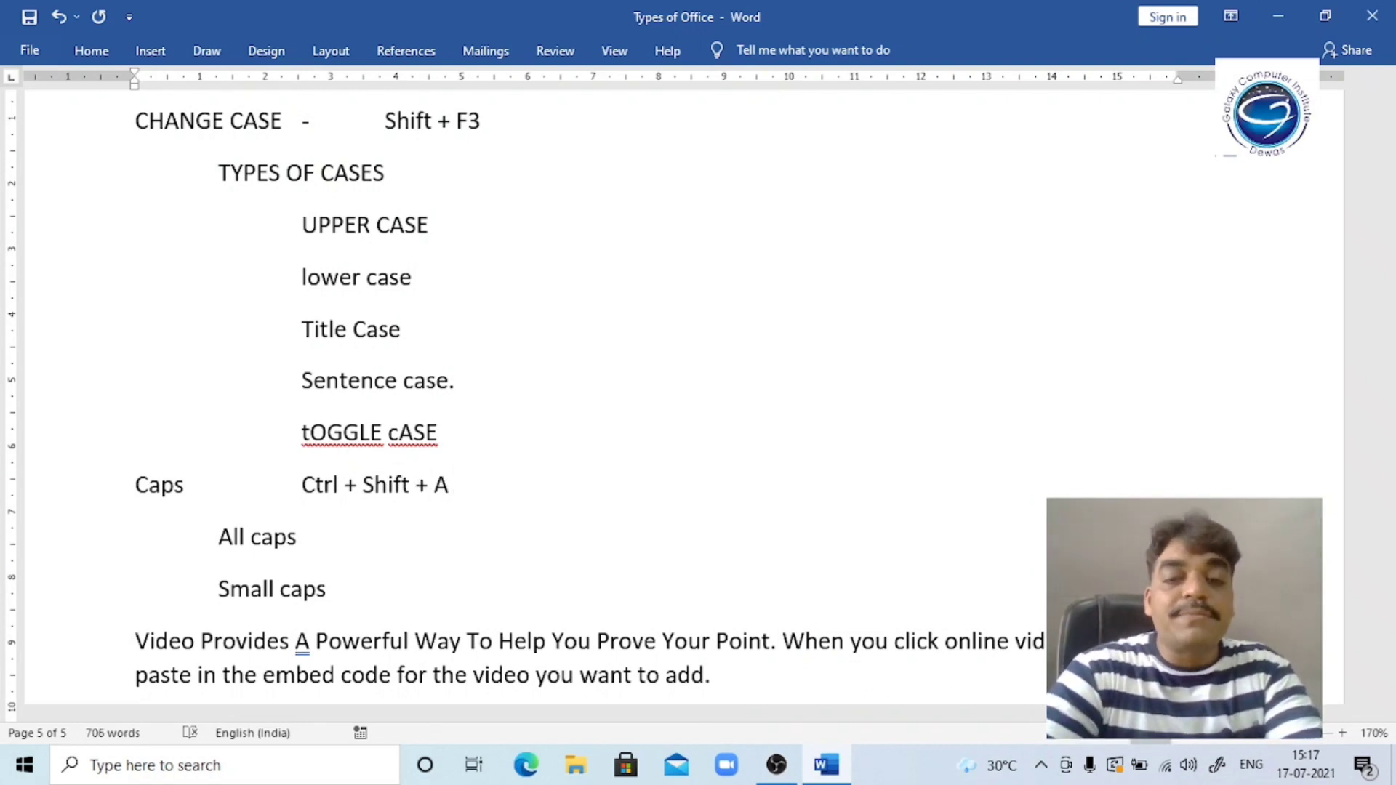
Move the "Ctrl + Shift + A" text from the Caps line to the All caps line, spaced with tabs.
click(303, 536)
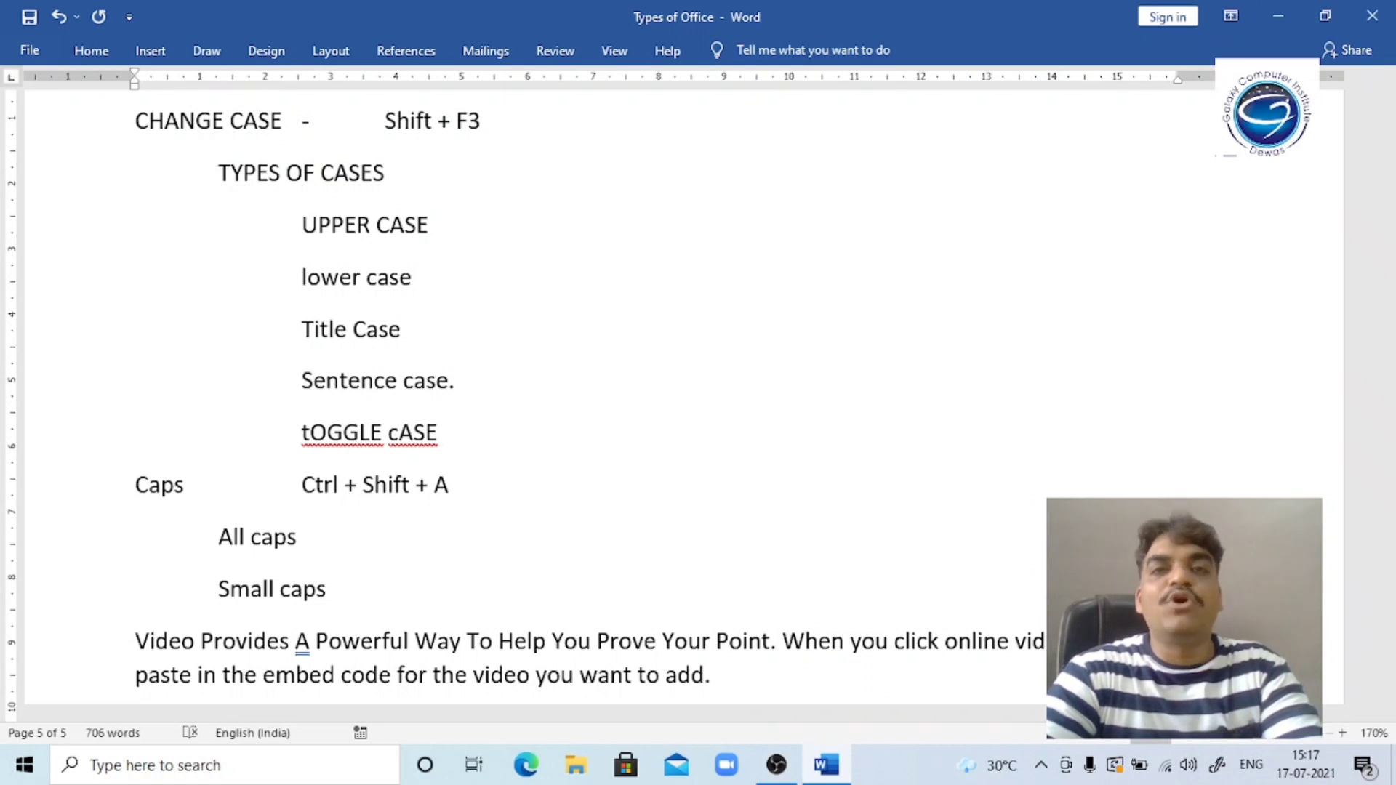
key(shift+End)
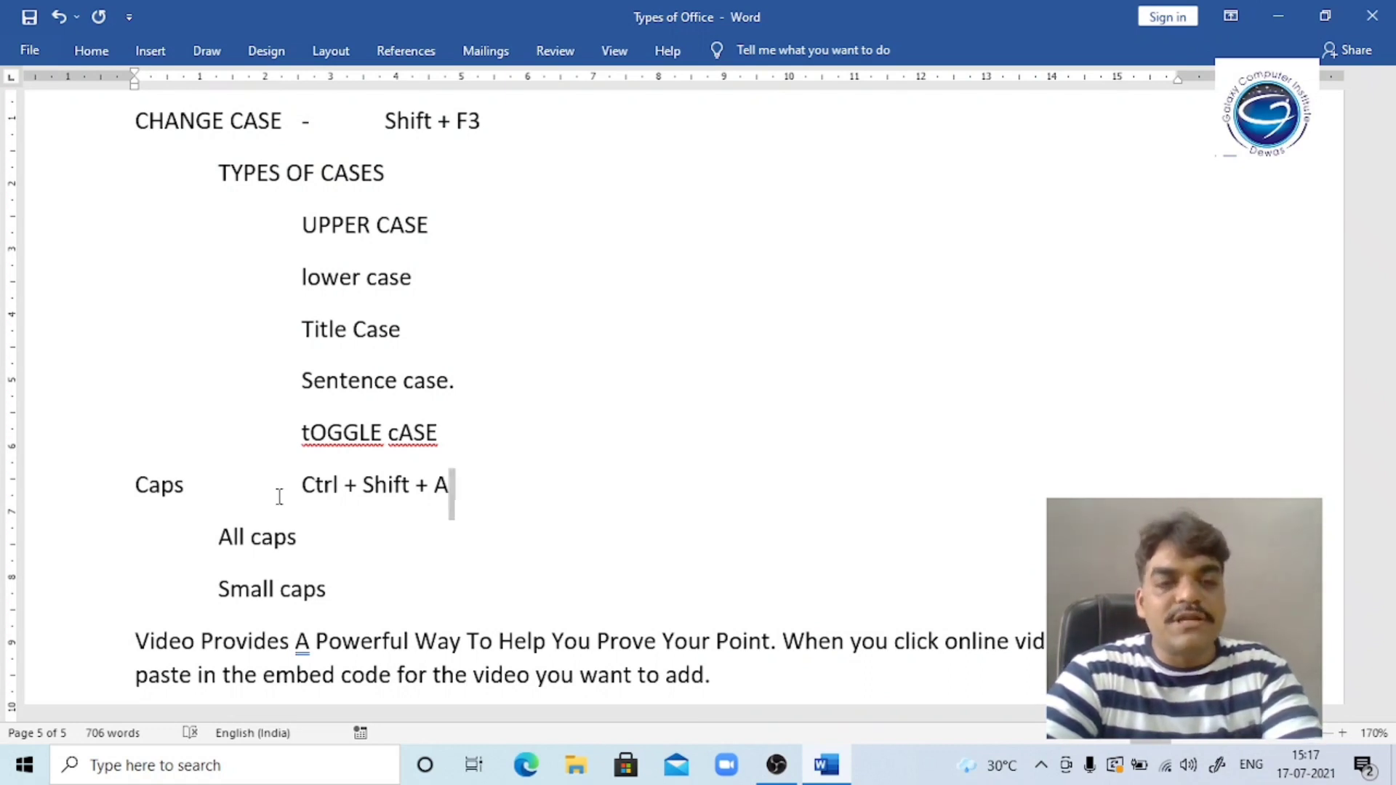
key(shift+Left)
key(shift+Left)
key(shift+Left)
key(shift+Left)
key(shift+Left)
key(shift+Left)
key(shift+Left)
key(shift+Left)
key(shift+Left)
key(shift+Left)
key(shift+Left)
key(shift+Left)
key(shift+Left)
key(shift+Left)
key(shift+Left)
key(shift+Left)
key(ctrl+c)
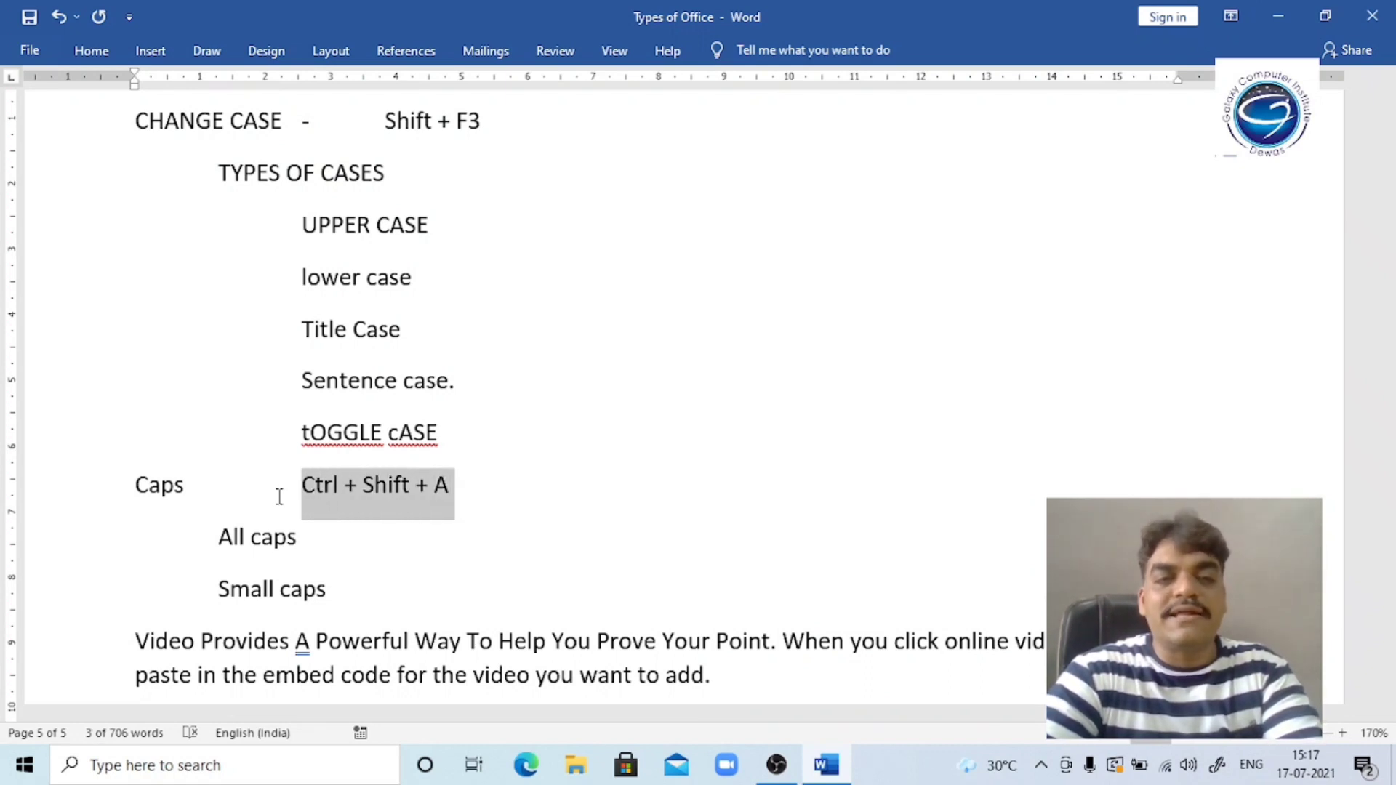
key(BackSpace)
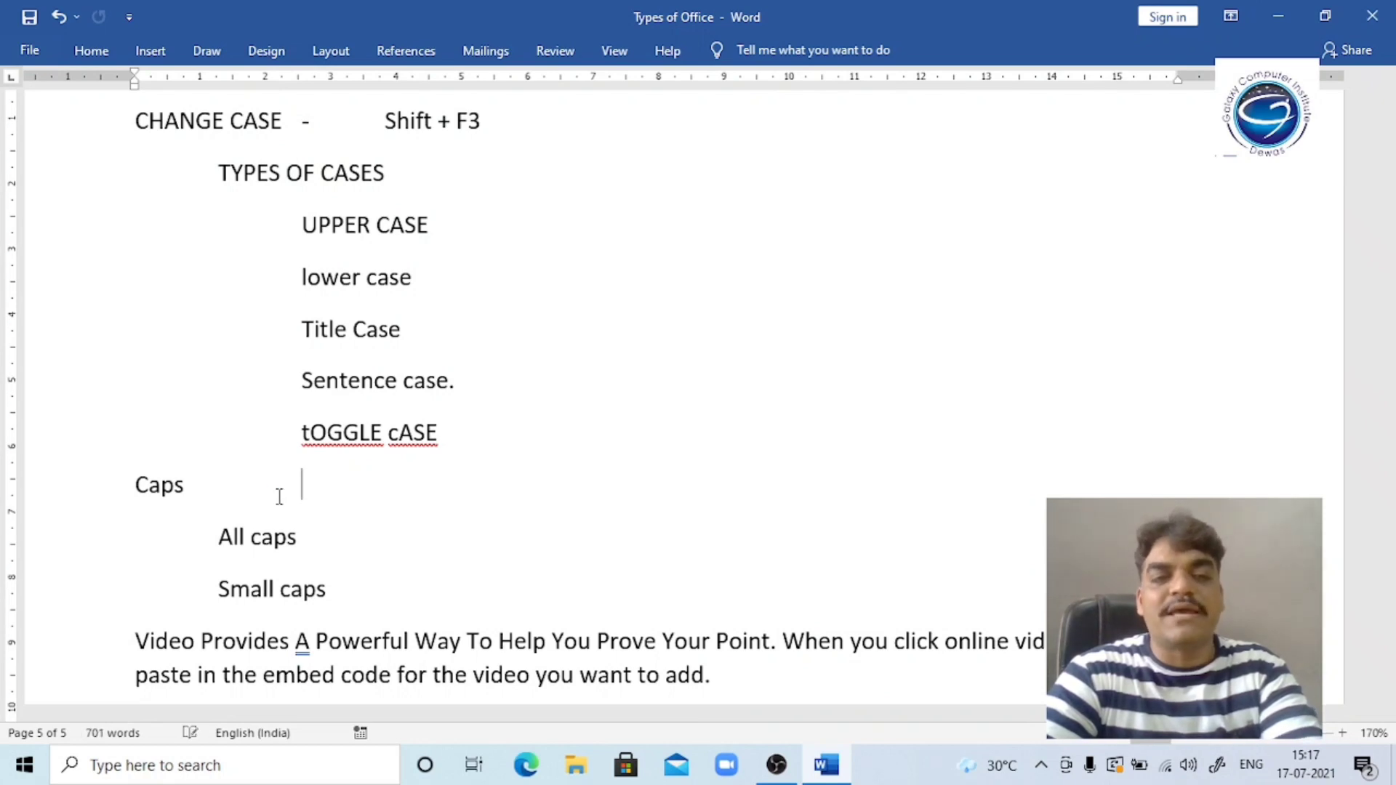
key(Down)
key(Down)
click(391, 560)
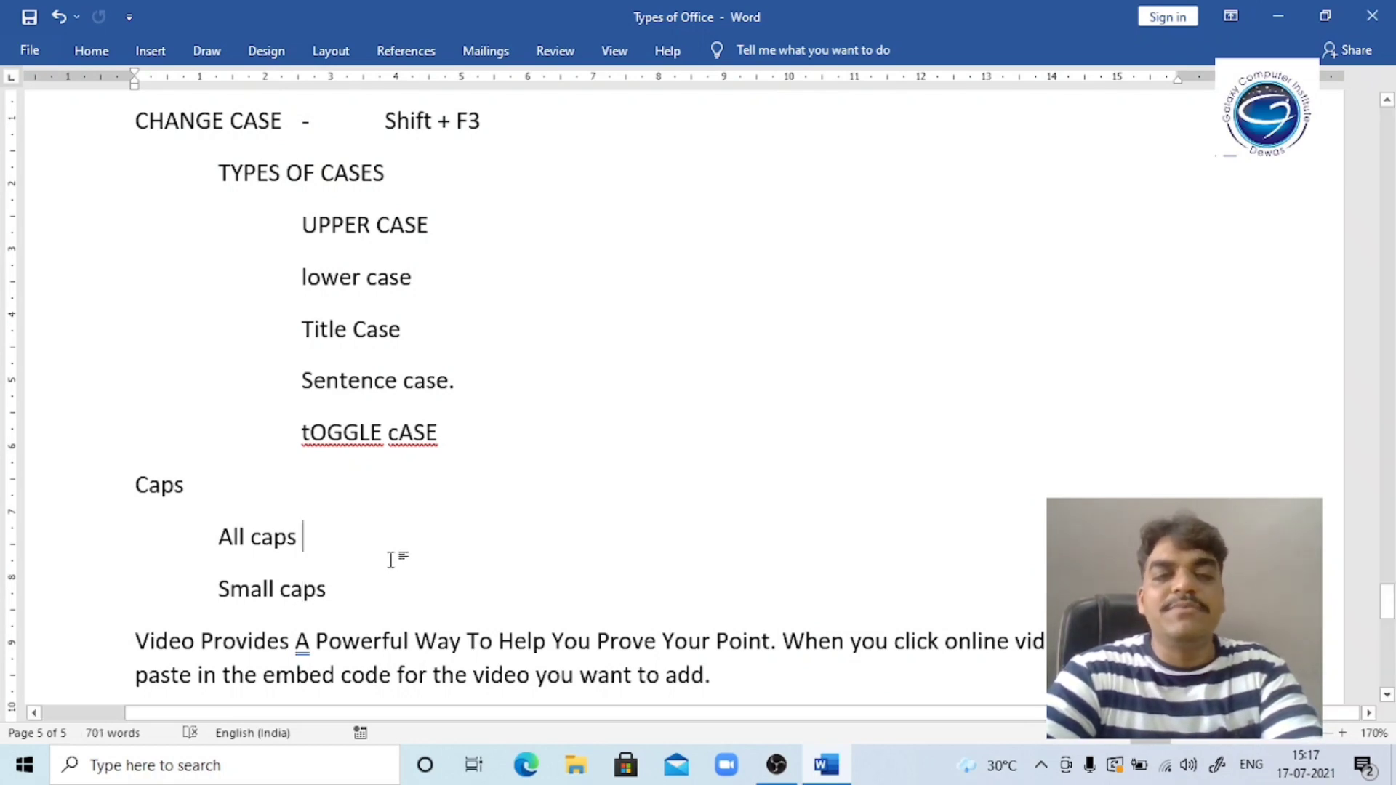
key(Tab)
key(Tab)
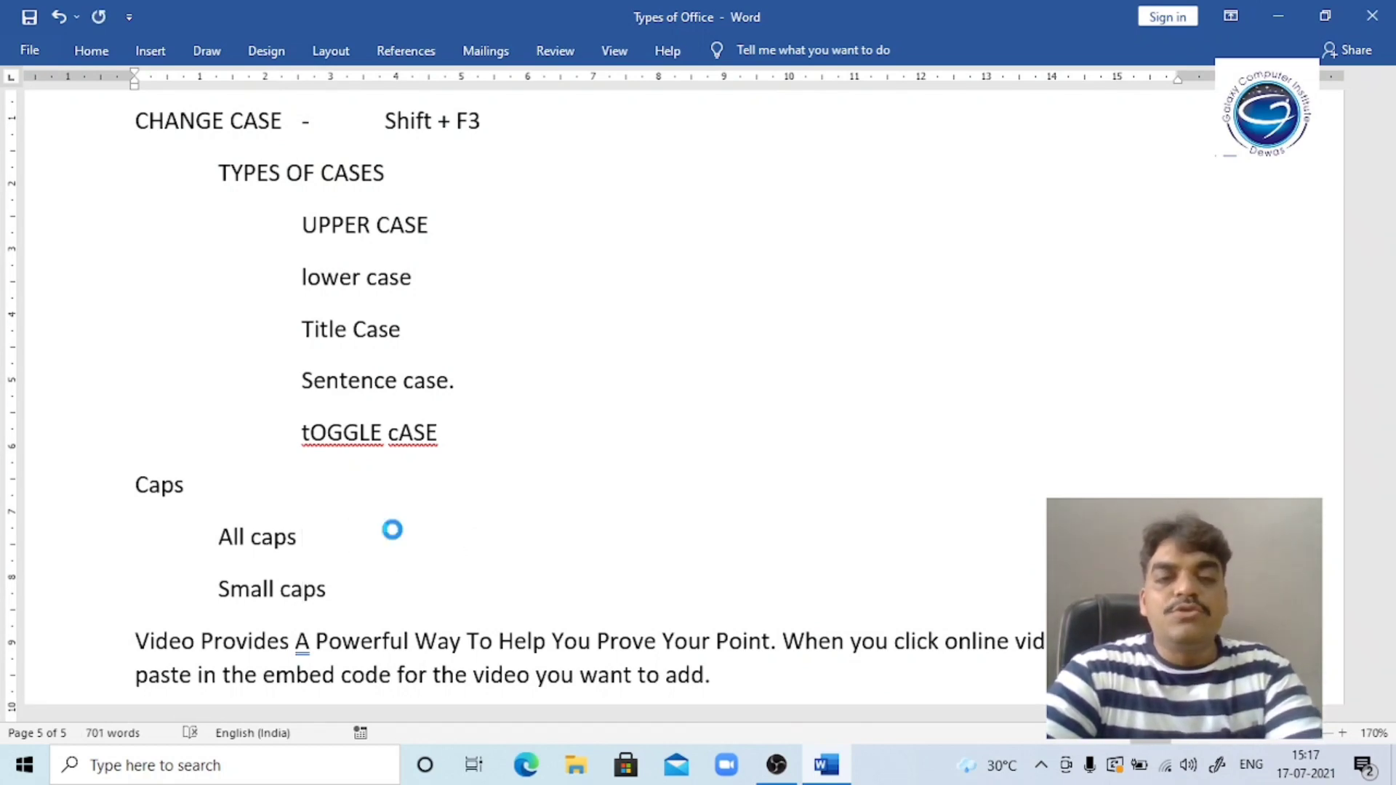
key(ctrl+v)
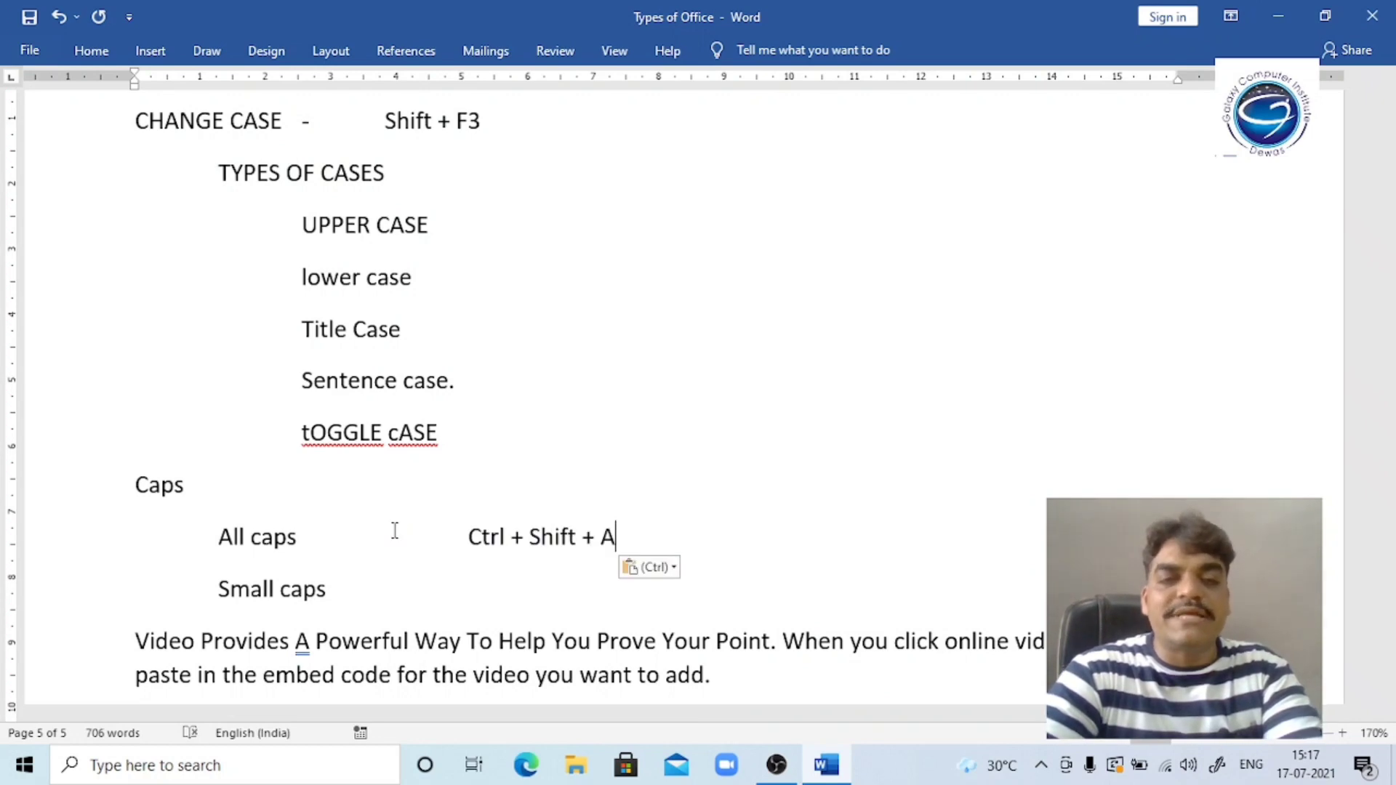
Add "Ctrl + Shift + K" to the Small caps line, aligned with the shortcut above, and insert an empty line below.
key(Down)
key(Tab)
key(Tab)
key(Tab)
key(BackSpace)
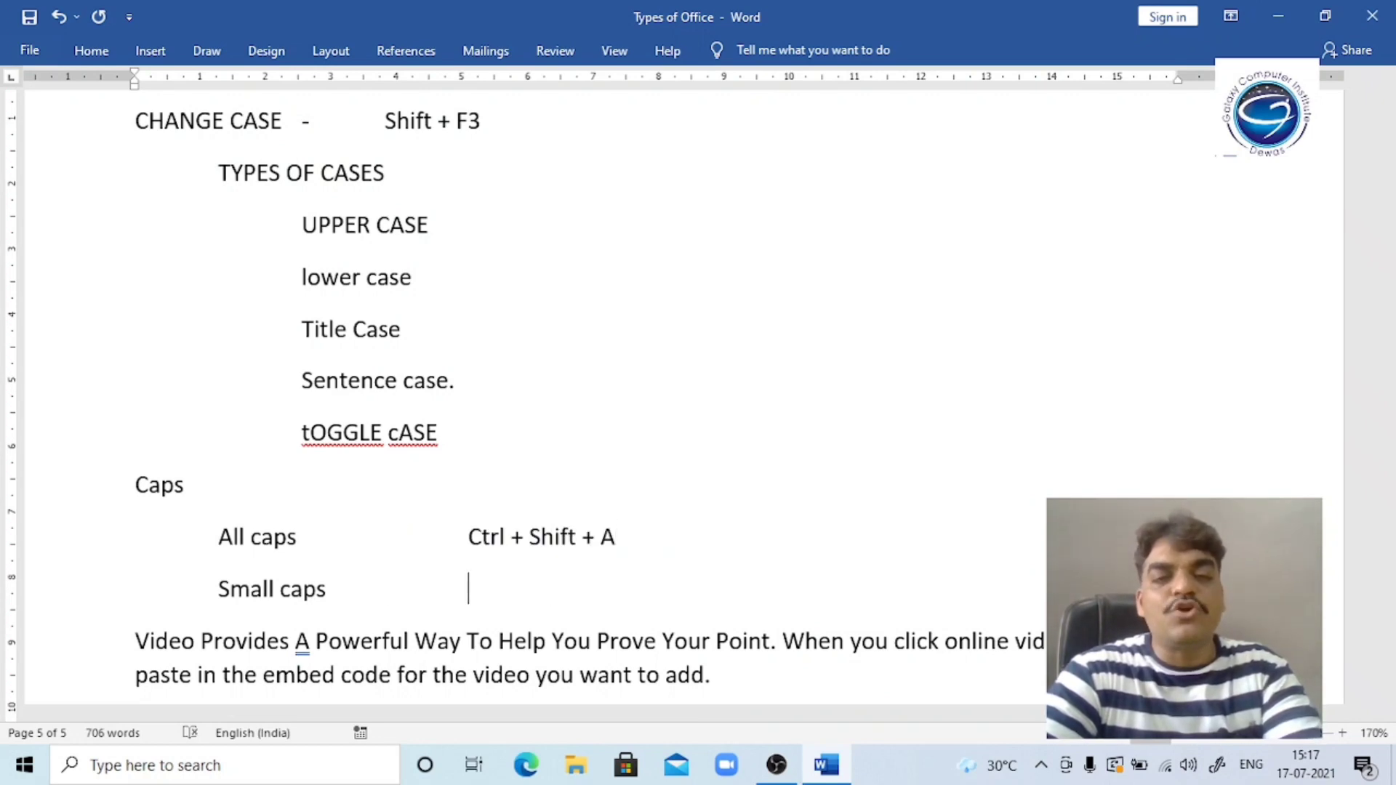
text(C)
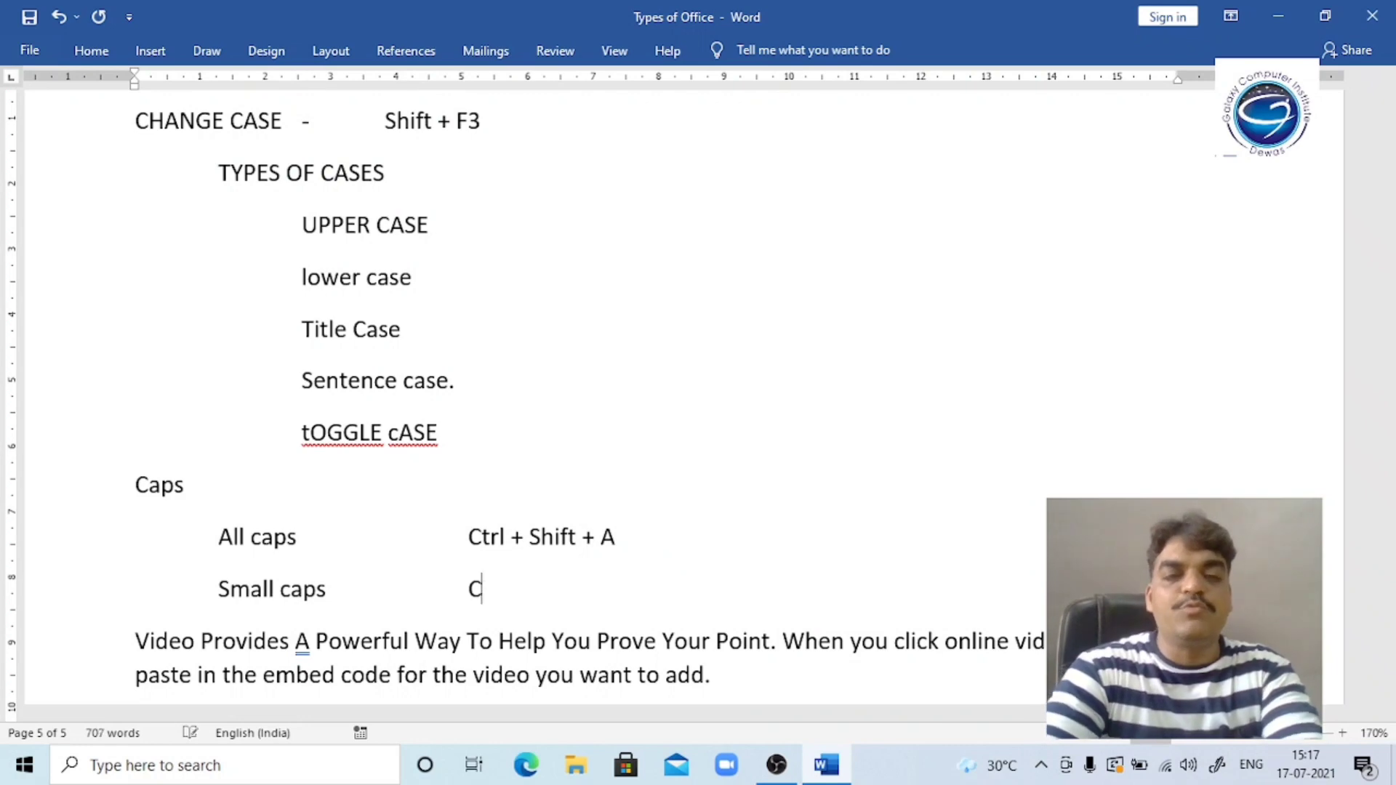
text(t)
key(BackSpace)
key(BackSpace)
key(ctrl+v)
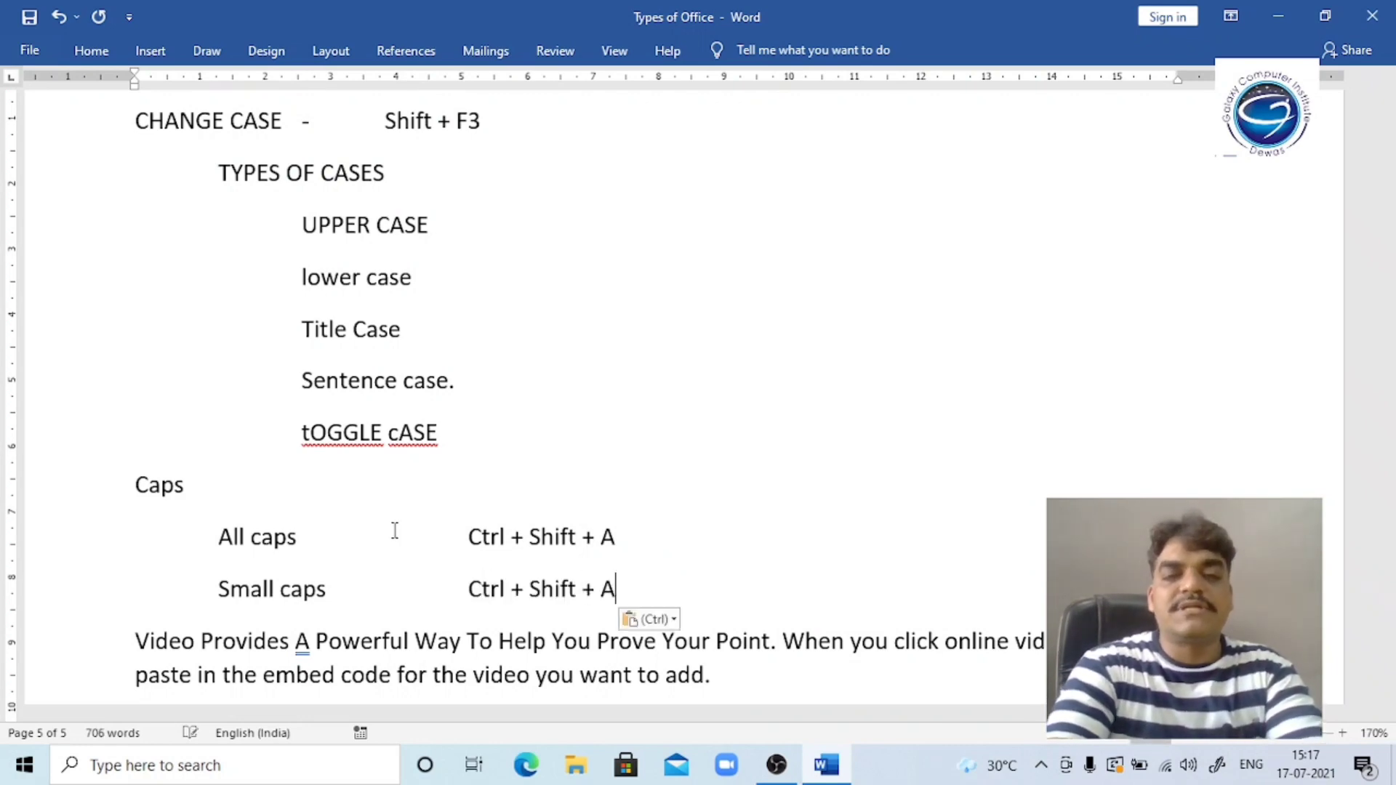
key(BackSpace)
text(K)
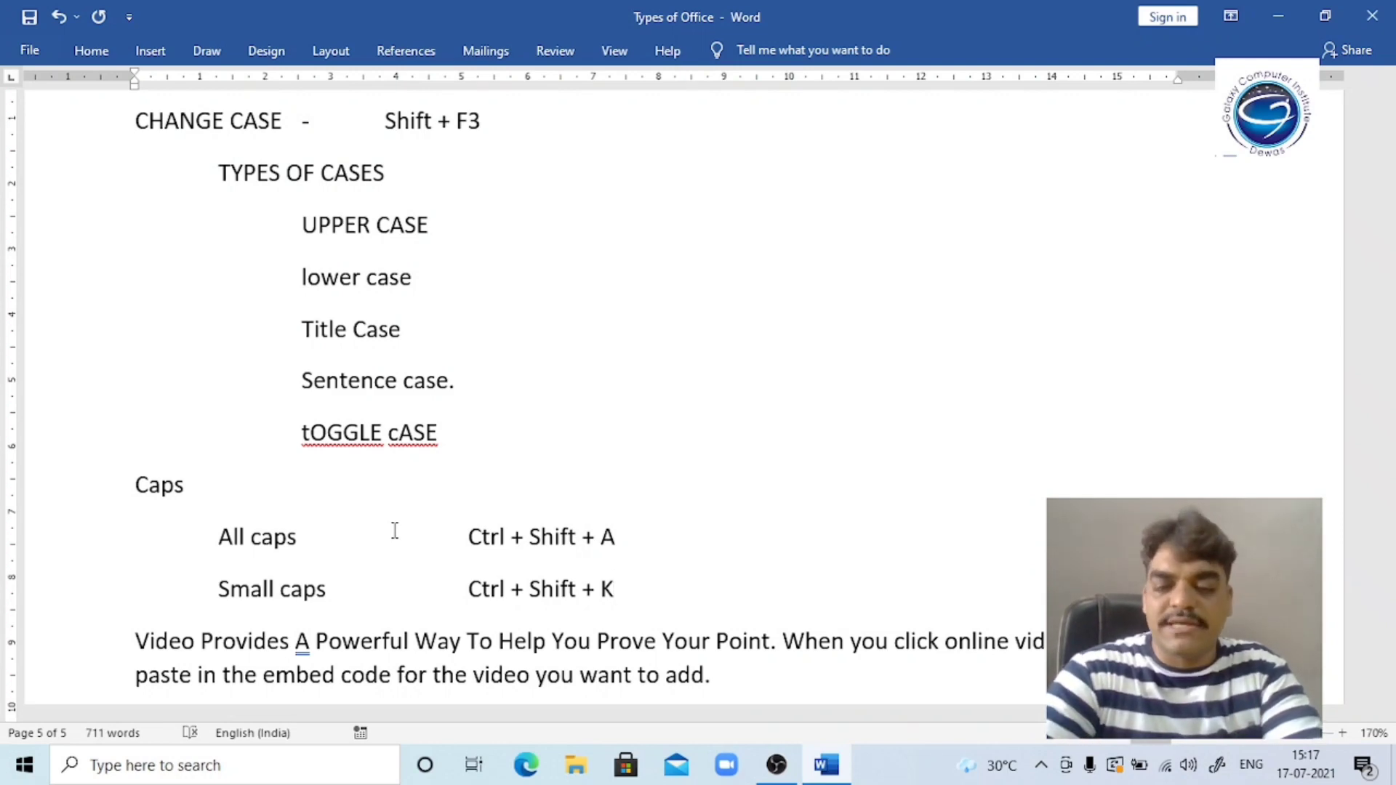
key(Return)
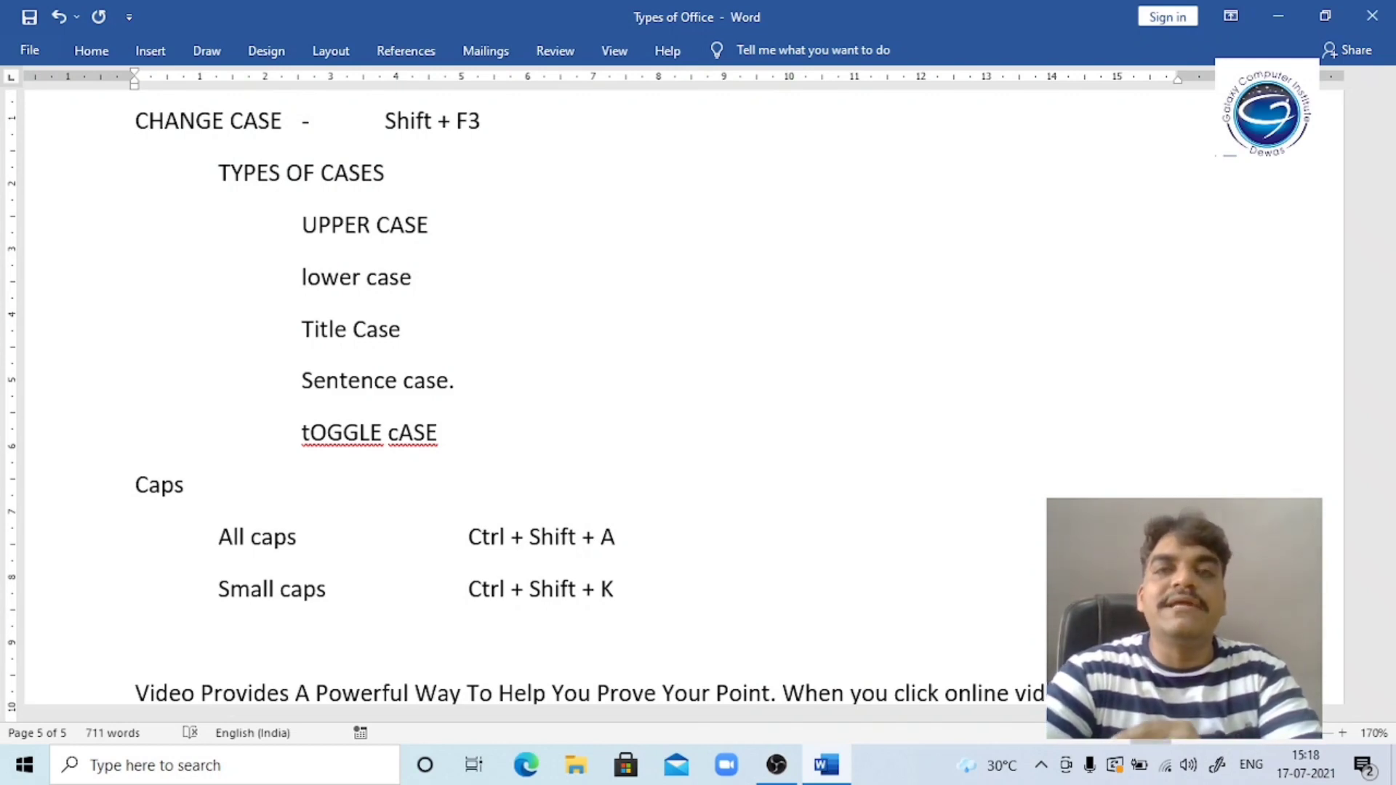
Capitalize the first letters of "online" and "video" in the sample paragraph's second sentence with Change Case.
key(Down)
key(Down)
key(Down)
key(Down)
key(Down)
key(Down)
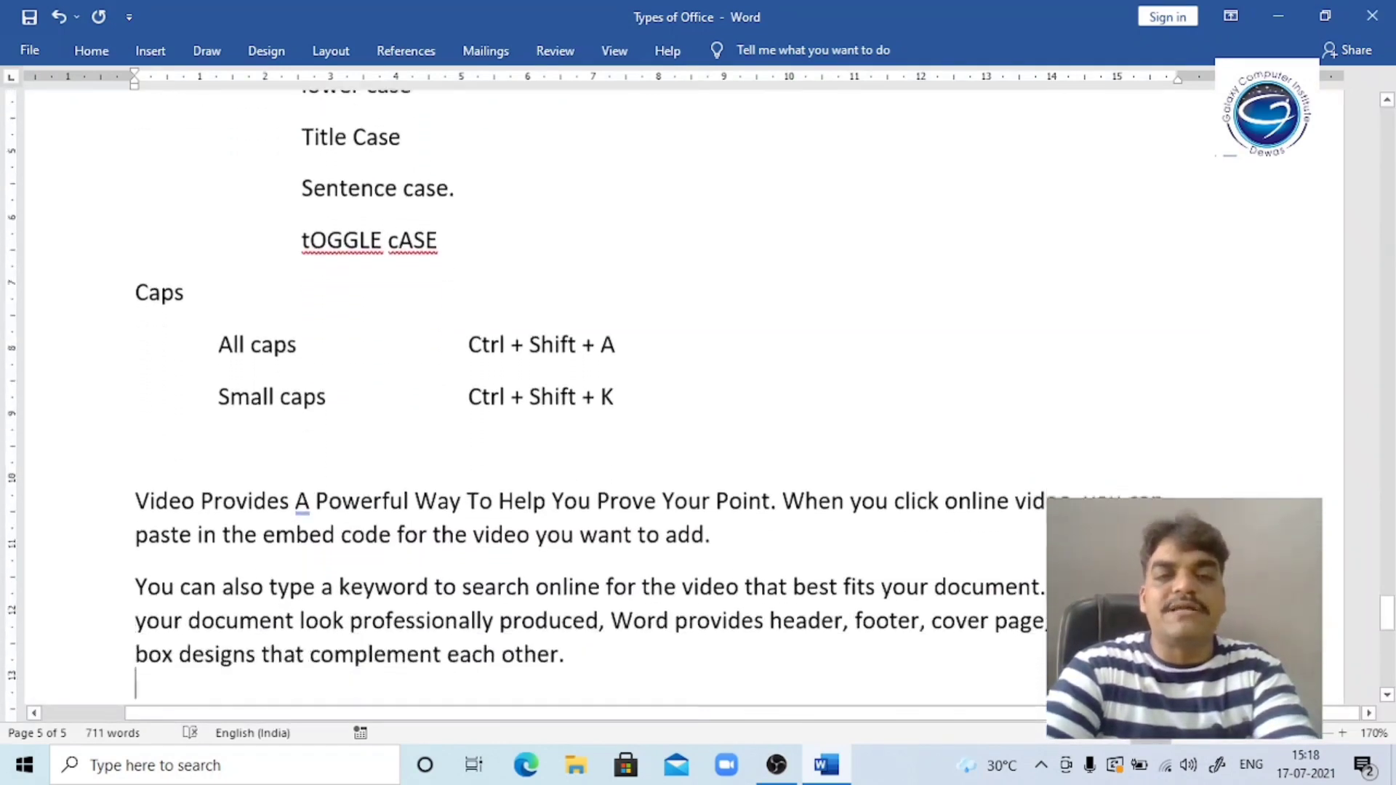
key(Up)
key(Up)
key(Up)
key(Up)
key(Up)
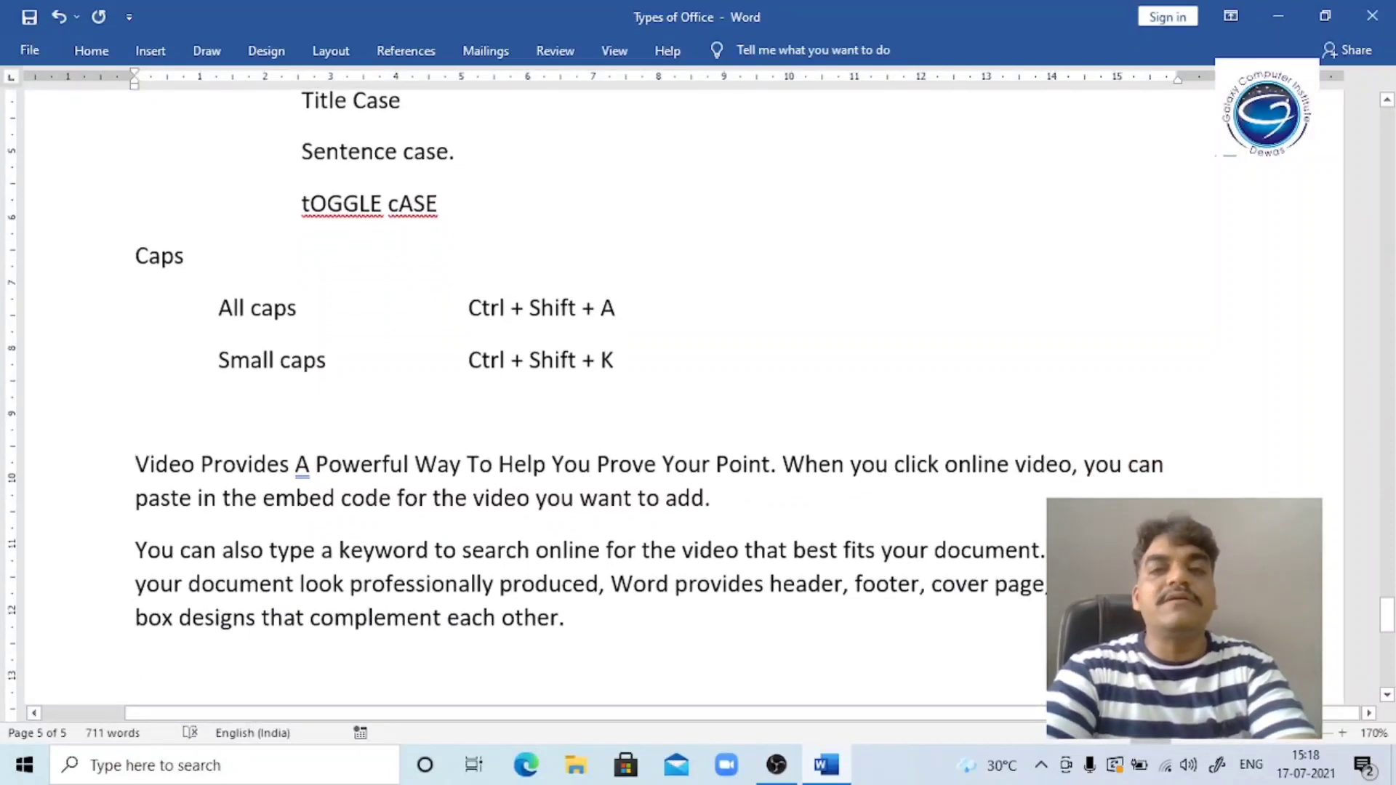
click(974, 464)
key(shift+F3)
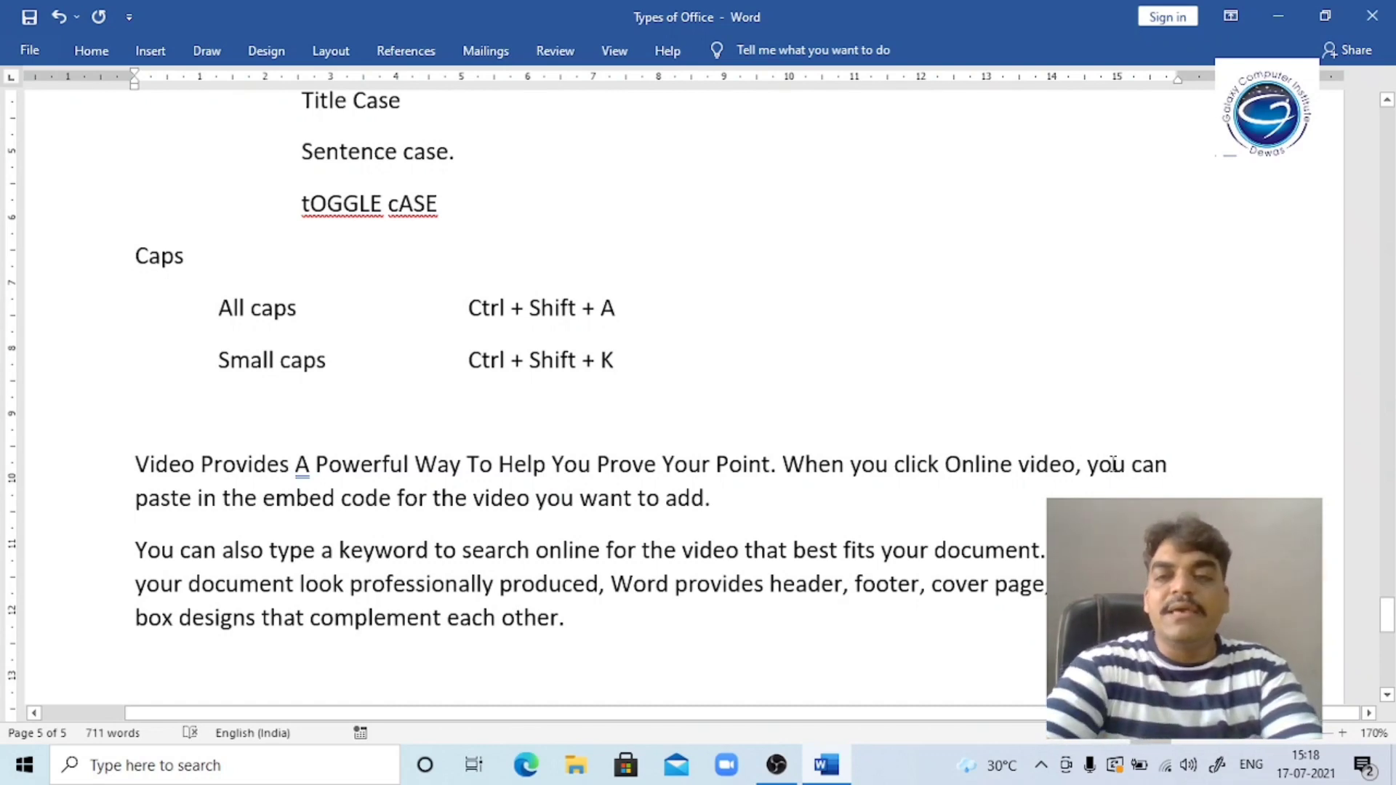
click(1061, 466)
key(shift+F3)
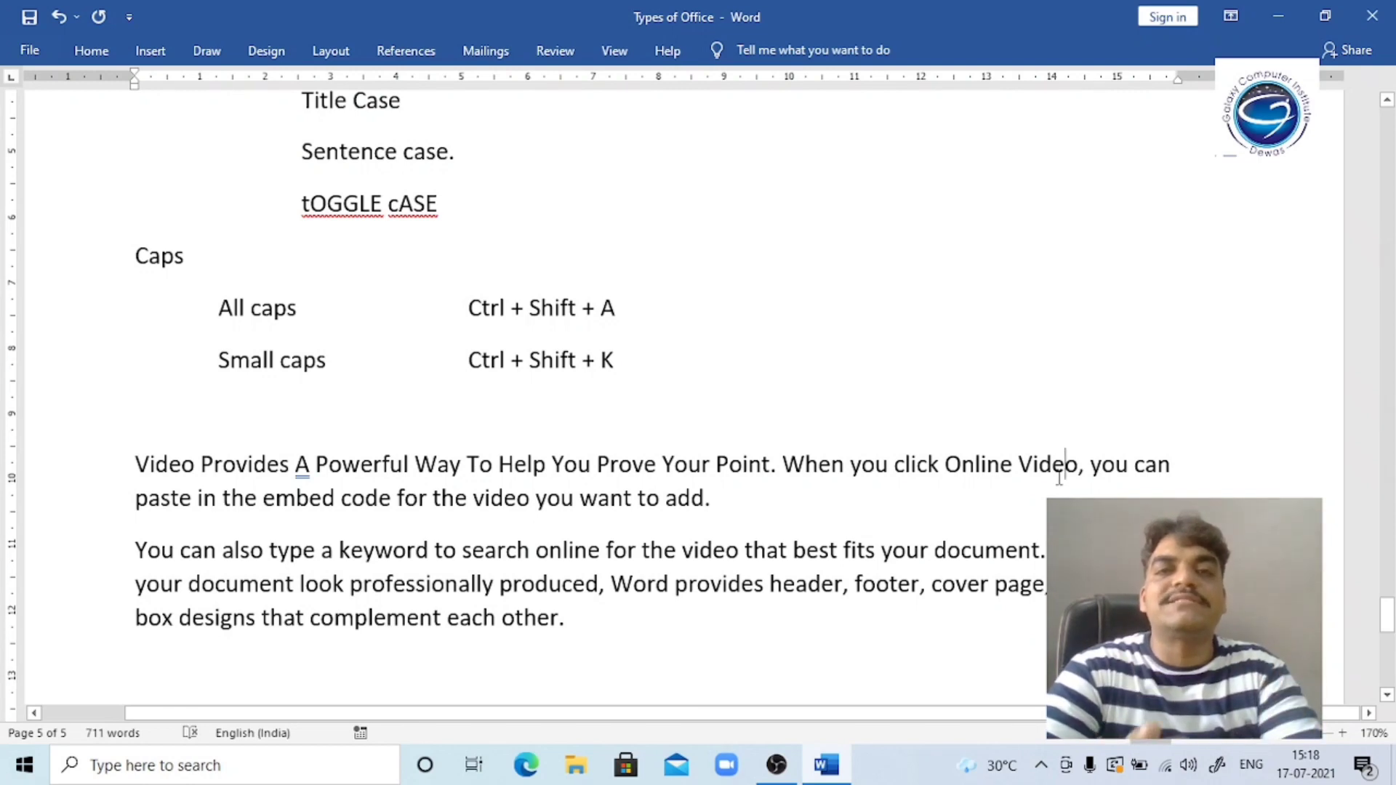
Capitalize "paste", "embed" and "video" in the second line of the first sample paragraph with Change Case.
click(785, 474)
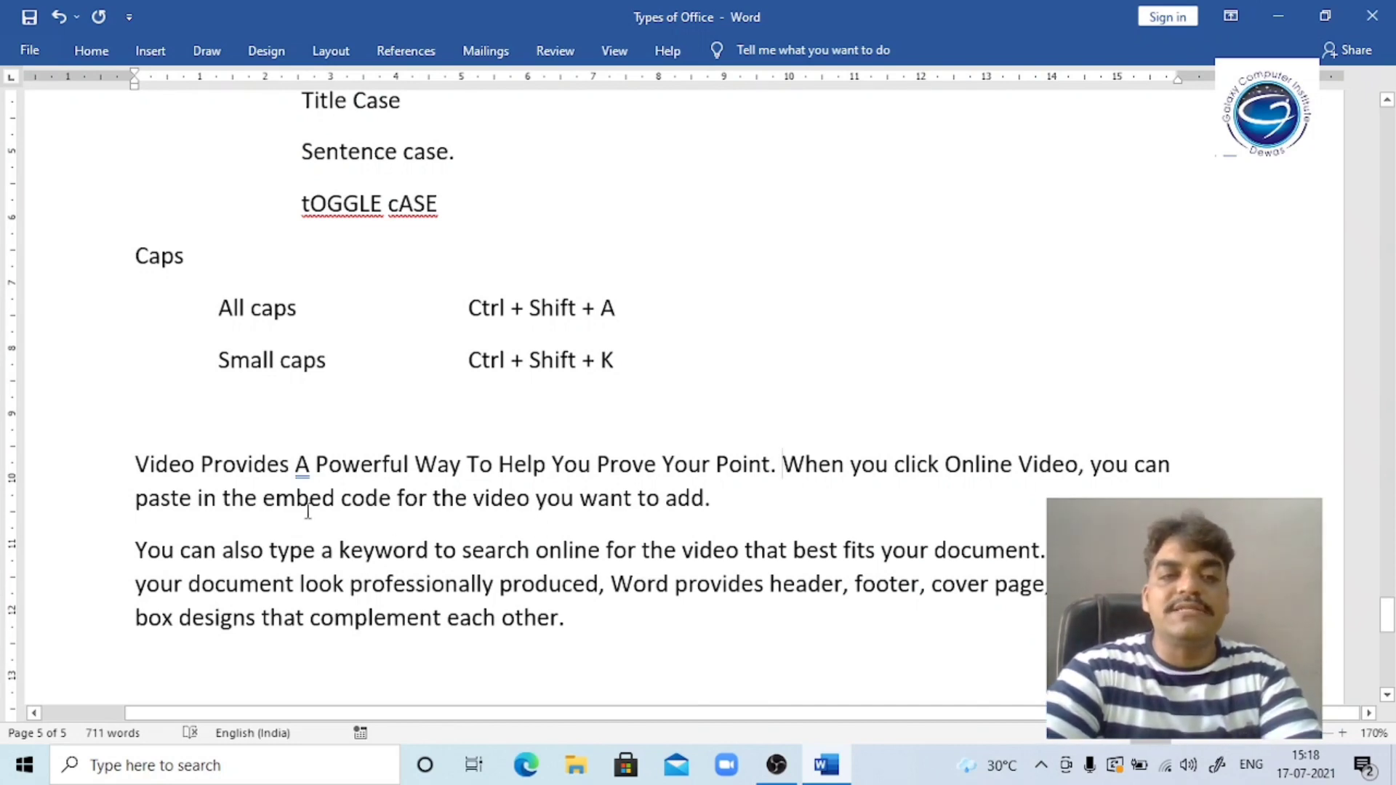
click(173, 498)
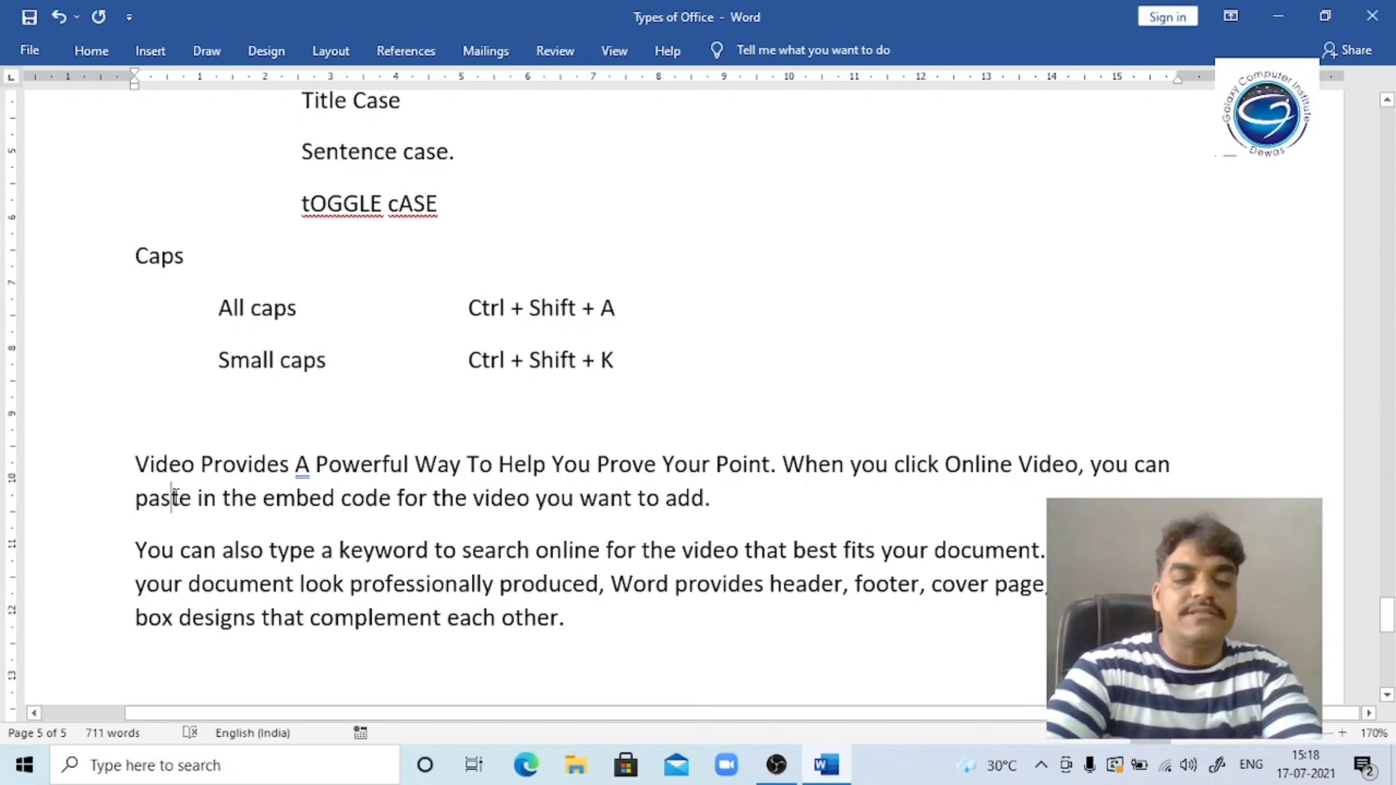
key(shift+F3)
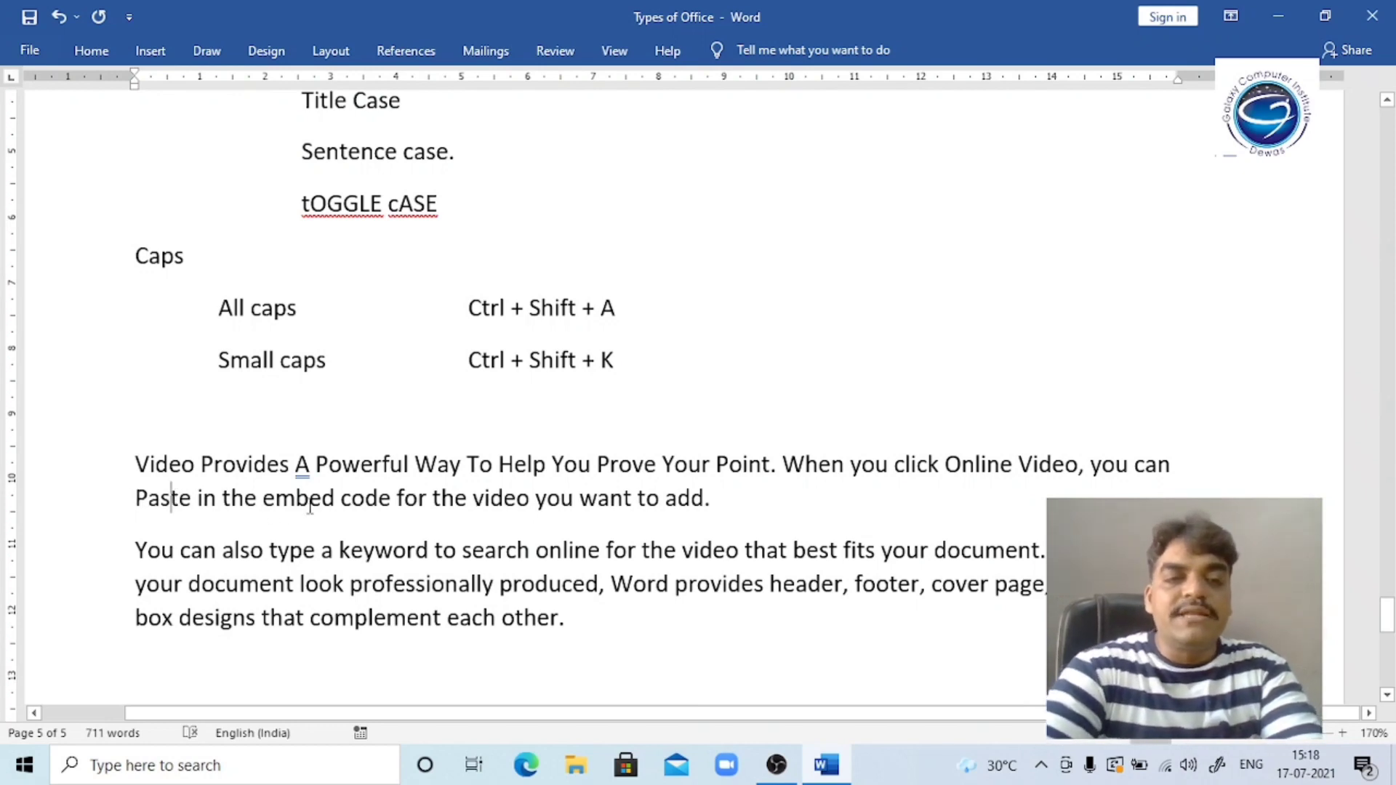
click(309, 498)
key(shift+F3)
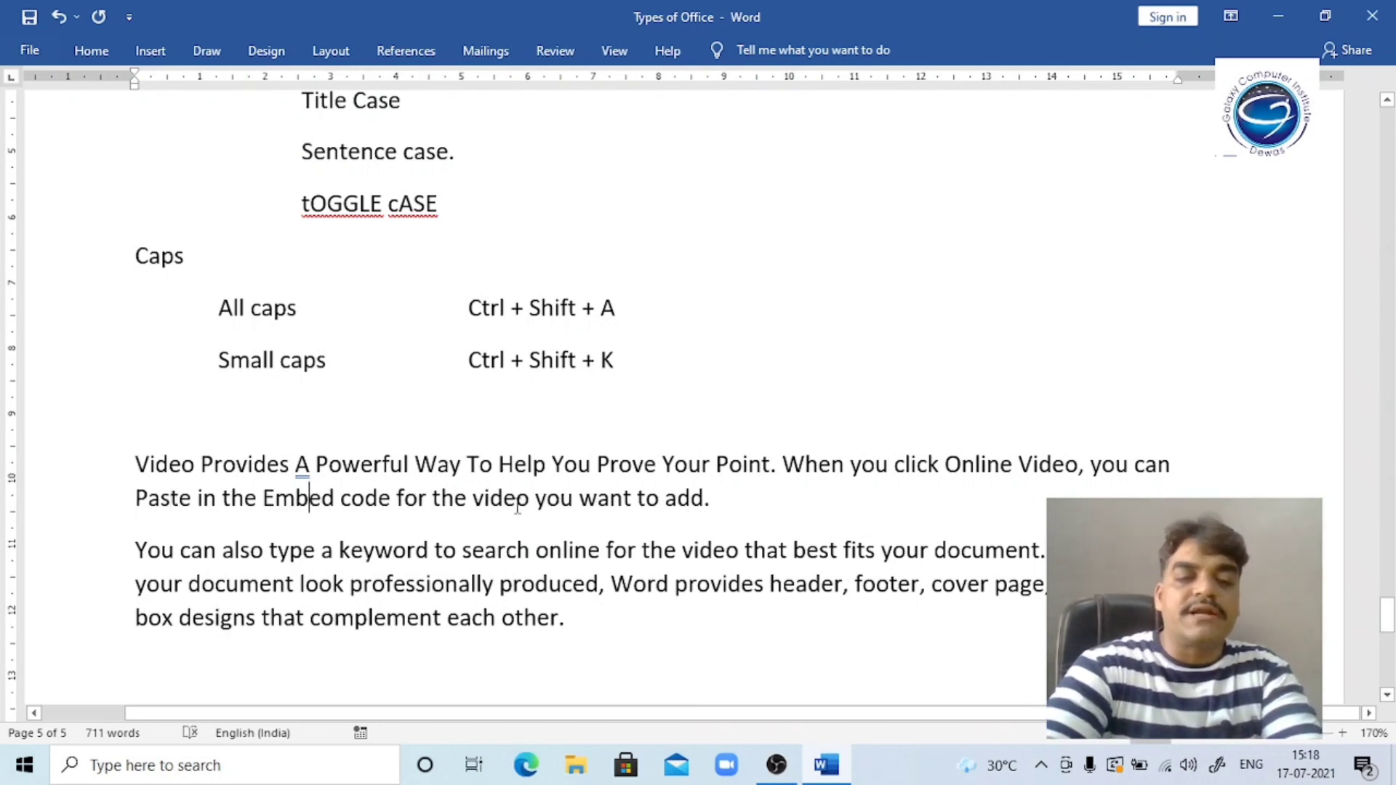
click(518, 499)
key(shift+F3)
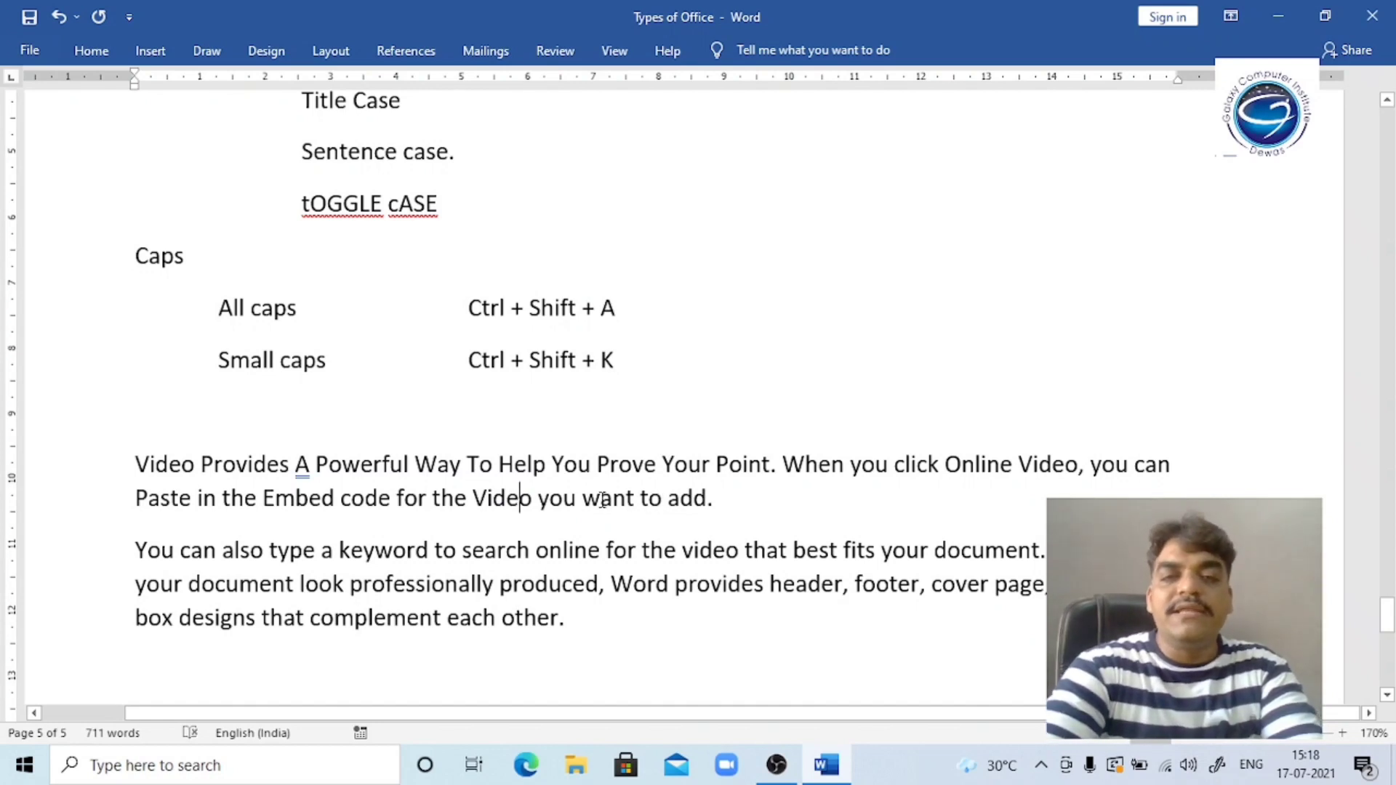
Apply Change Case to the words "Video you want" in the first sample paragraph, giving "VIDEO YOU Want".
drag(473, 499, 602, 500)
key(shift+F3)
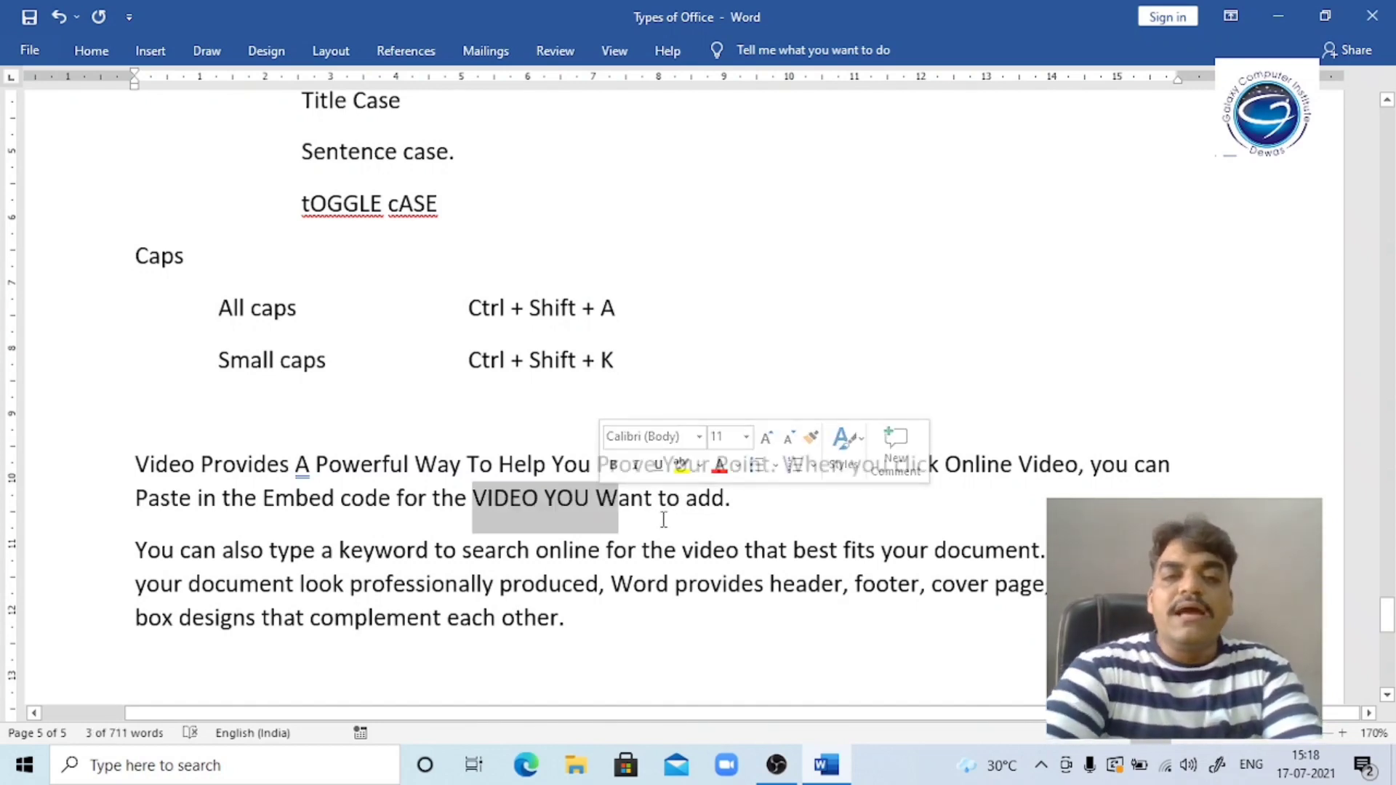
click(629, 501)
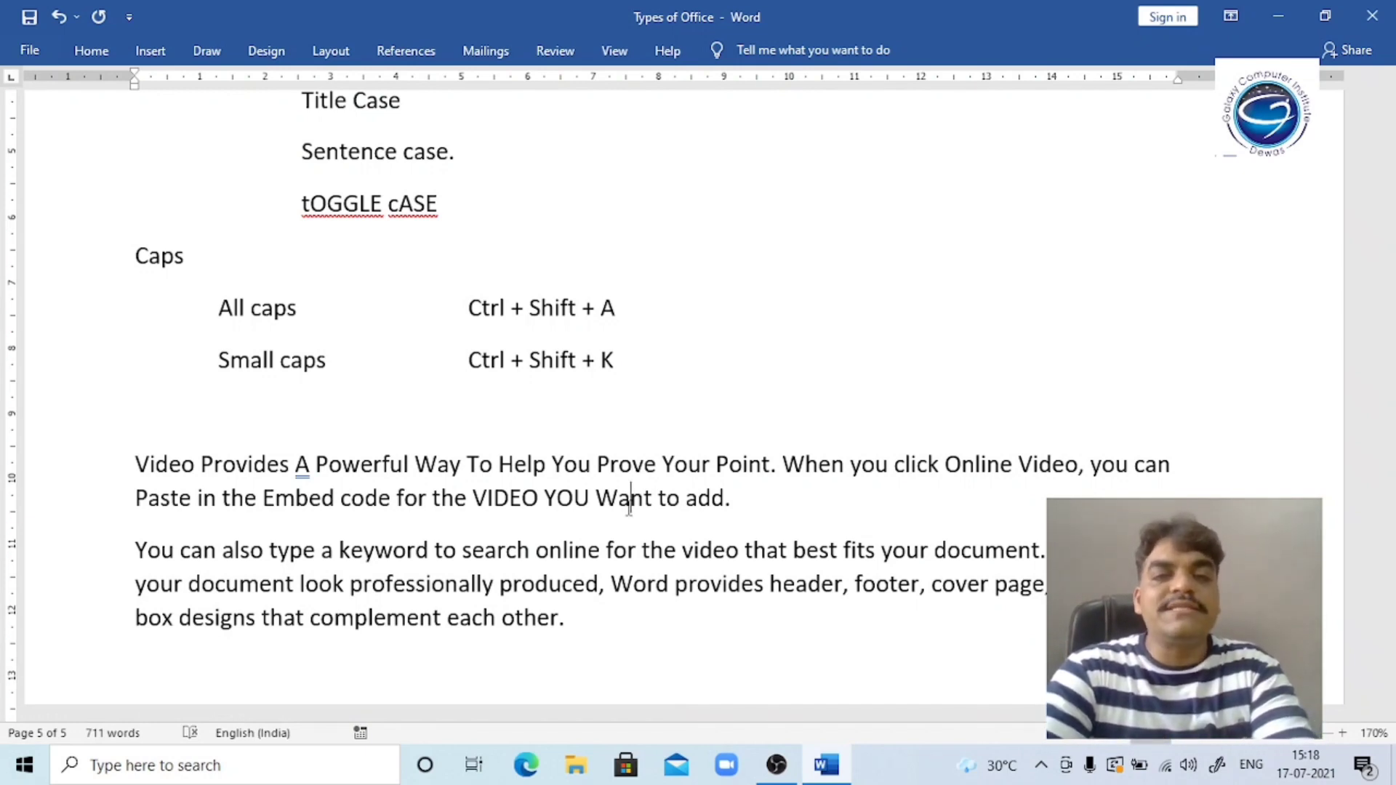
Select the first sample paragraph with the empty line above it, and turn All caps formatting on and back off.
key(Up)
key(Up)
key(Home)
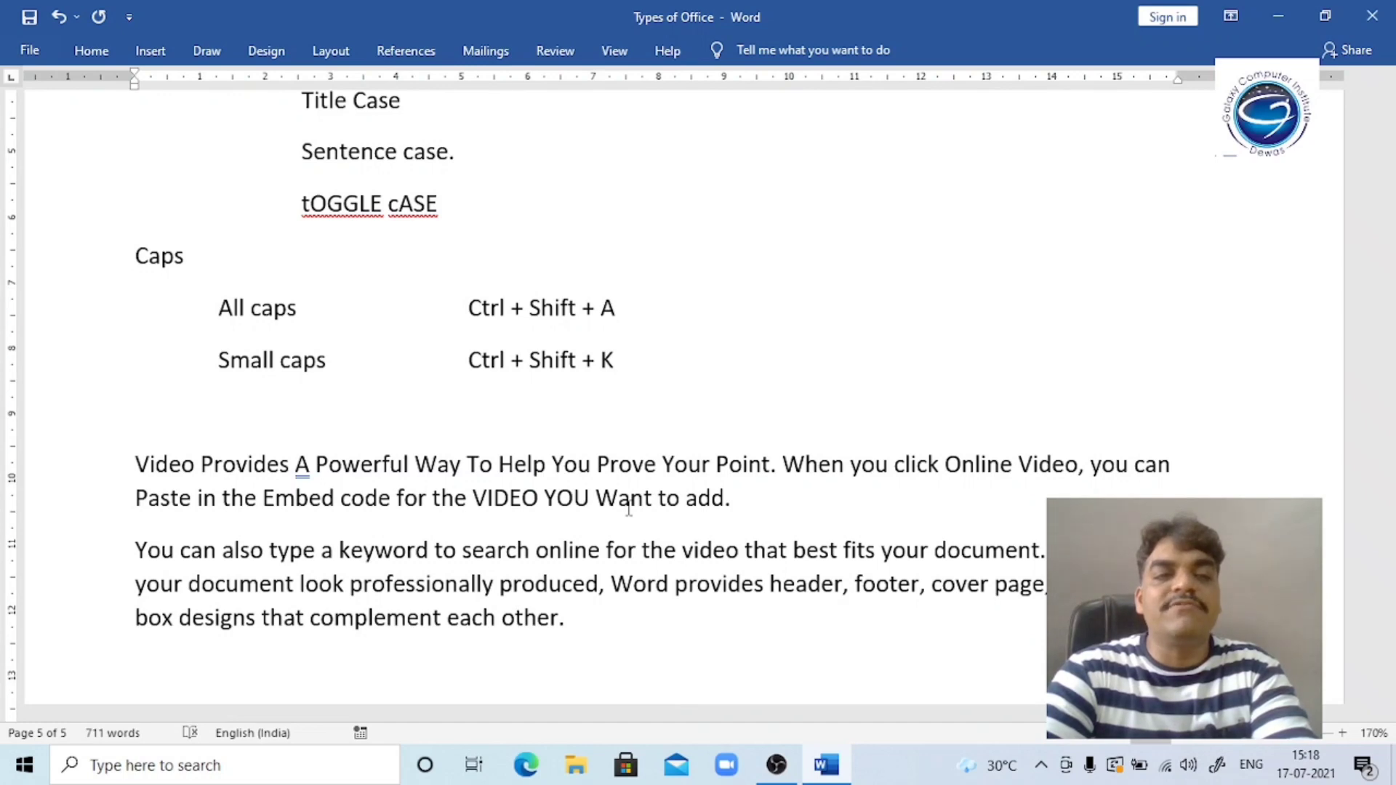
key(shift+Down)
key(shift+Down)
key(shift+Down)
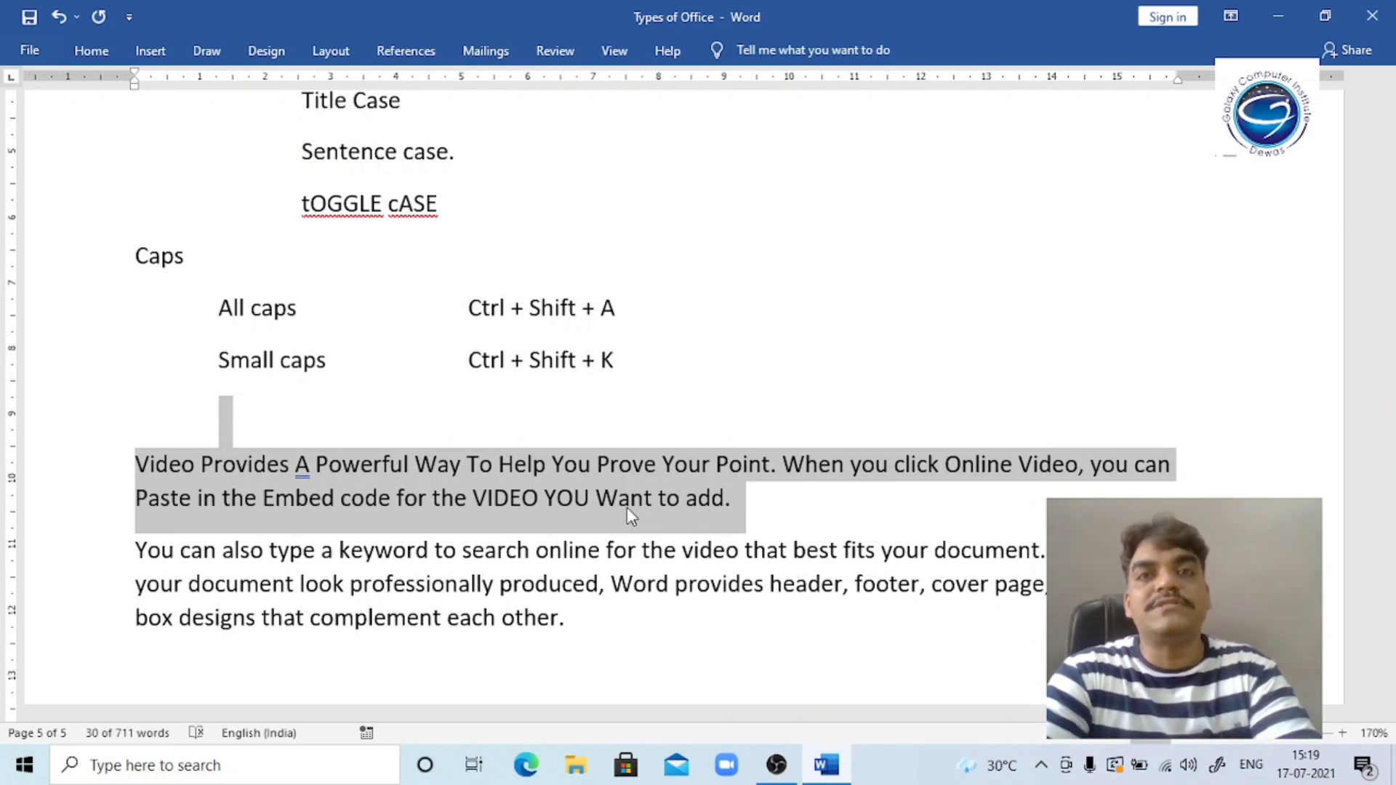
key(ctrl+shift+a)
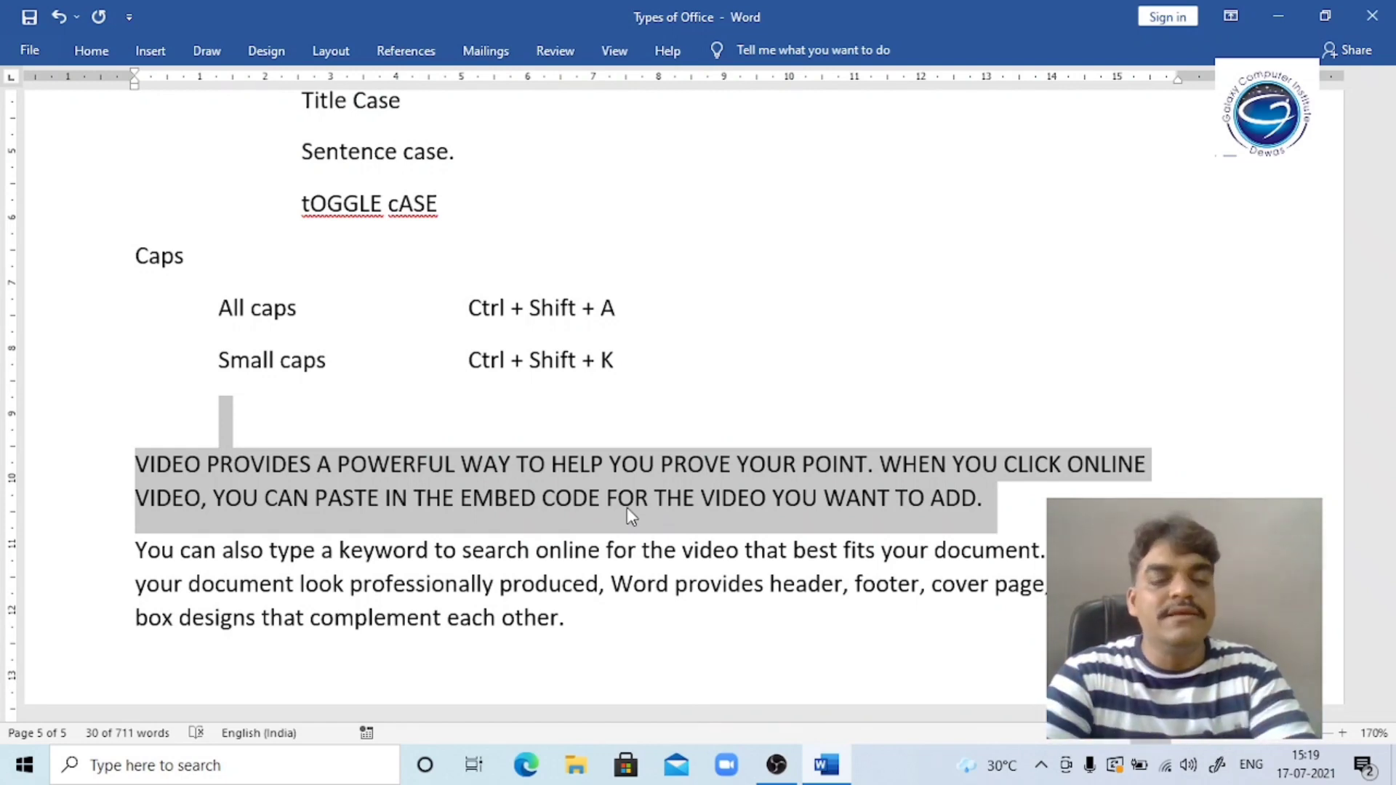
key(ctrl+shift+a)
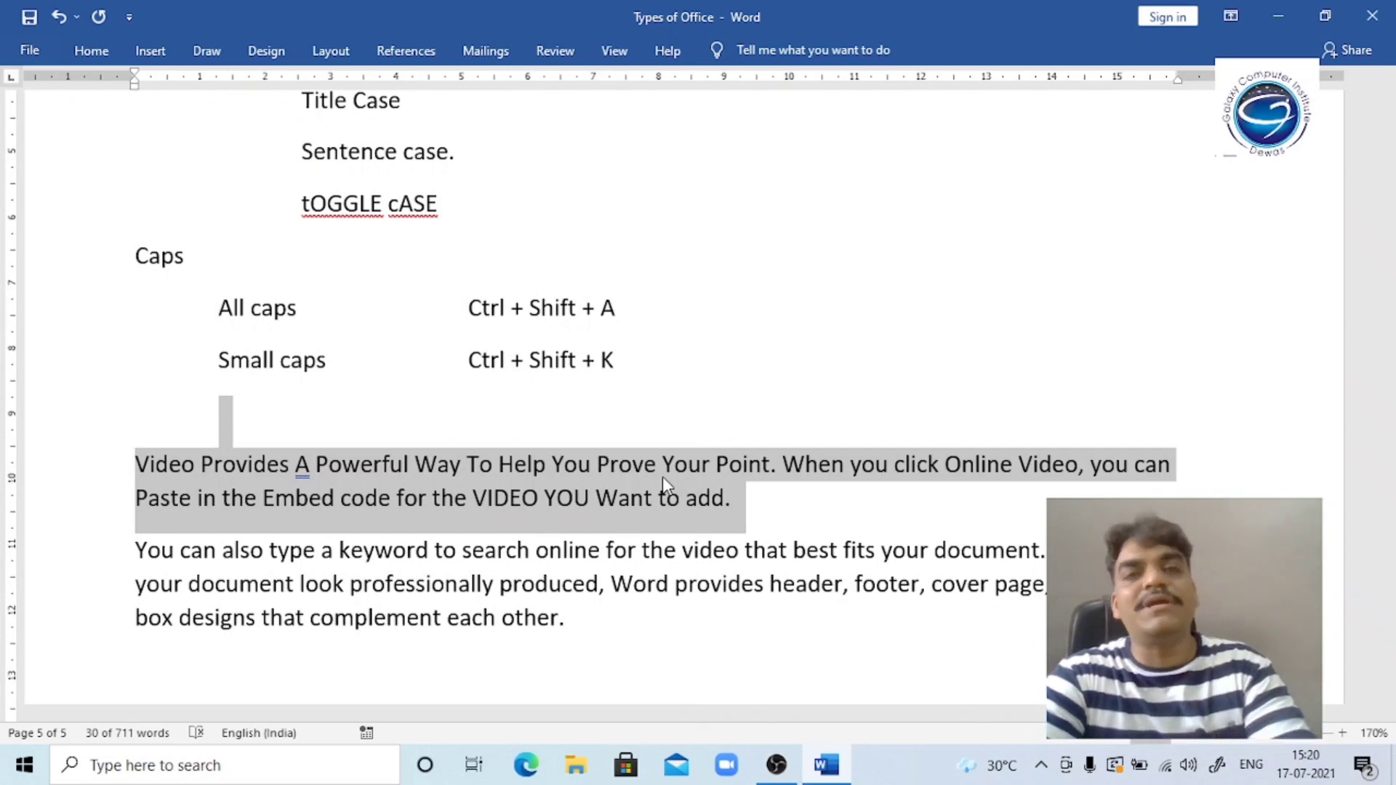
Enter the line "Galaxy Computer Institute, Dewas" on the empty line below the Small caps entry.
click(386, 437)
text(G)
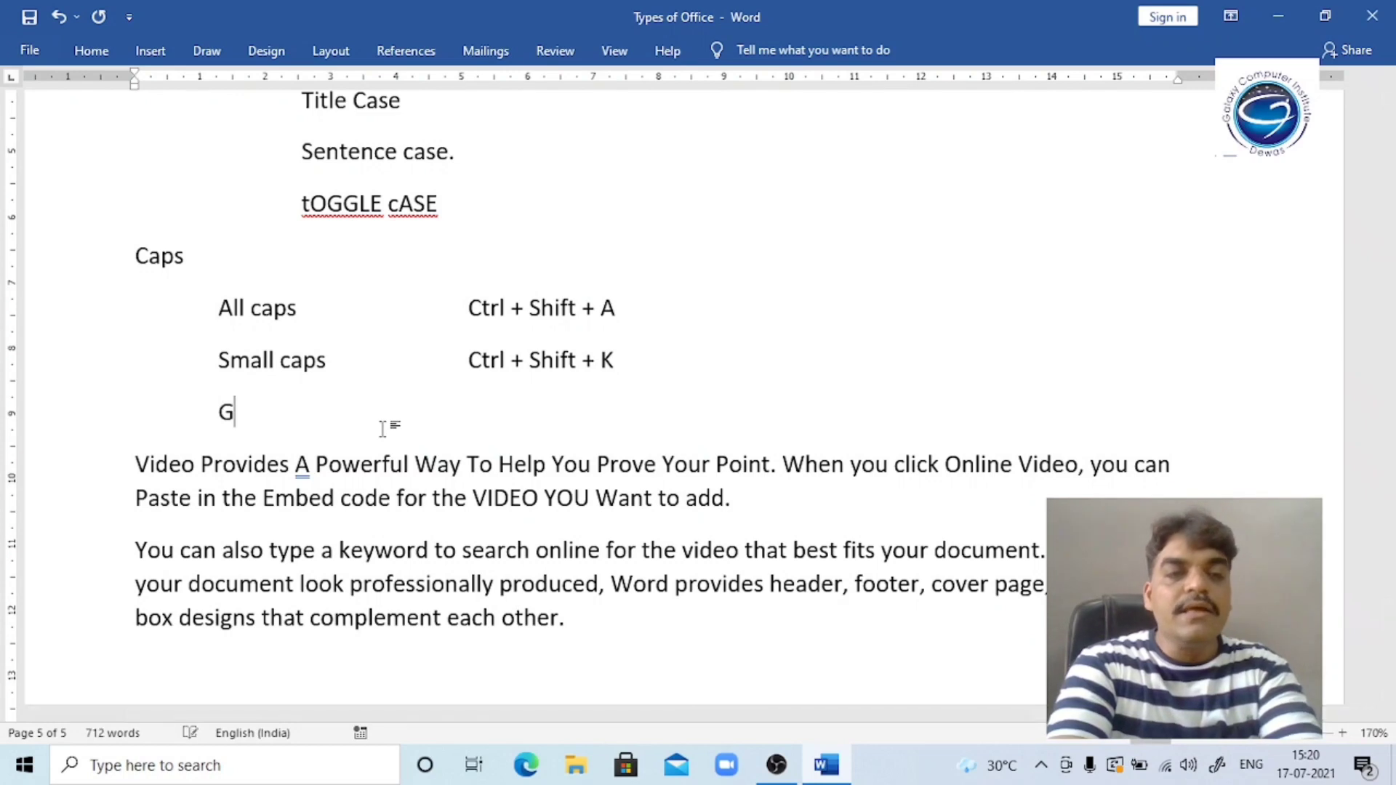
text(alaxy Co)
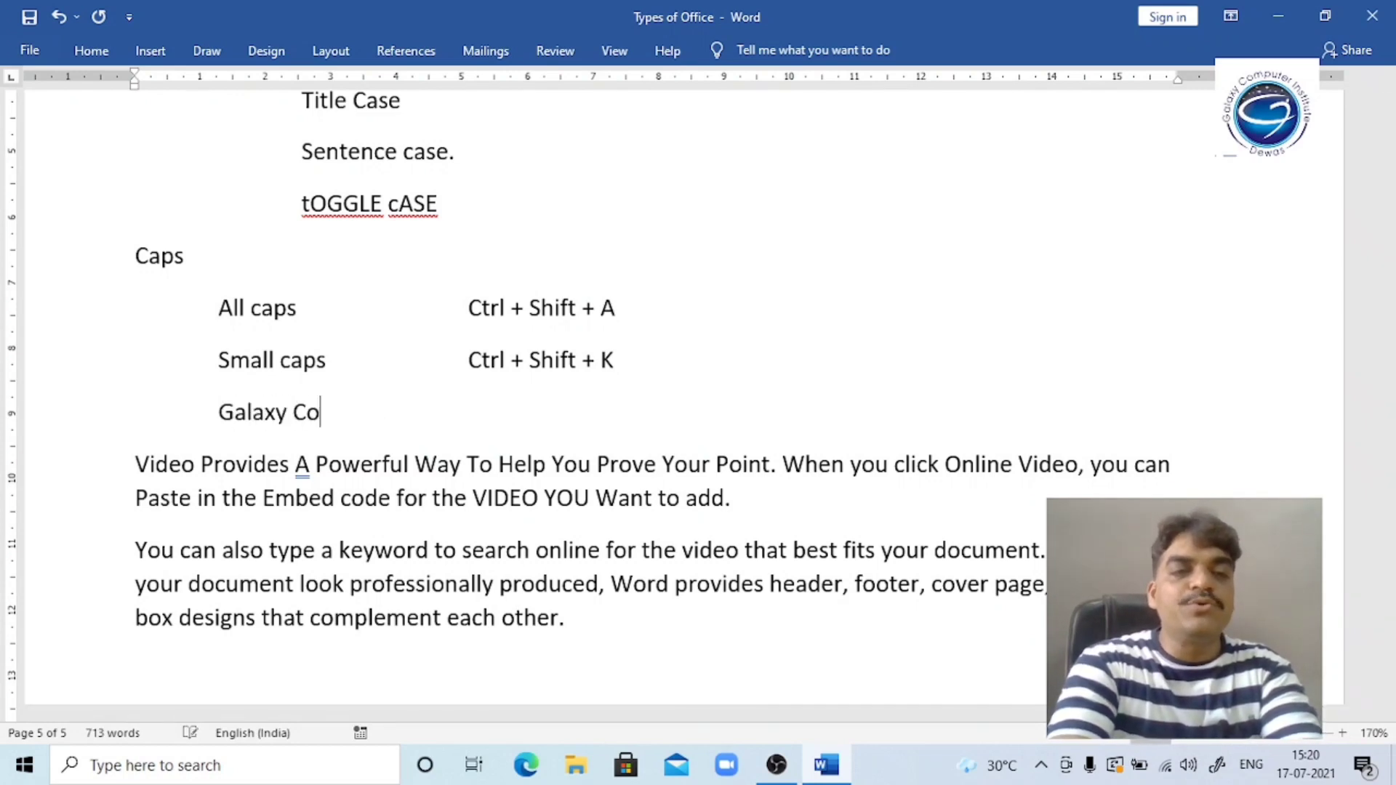
text(mputer Ins)
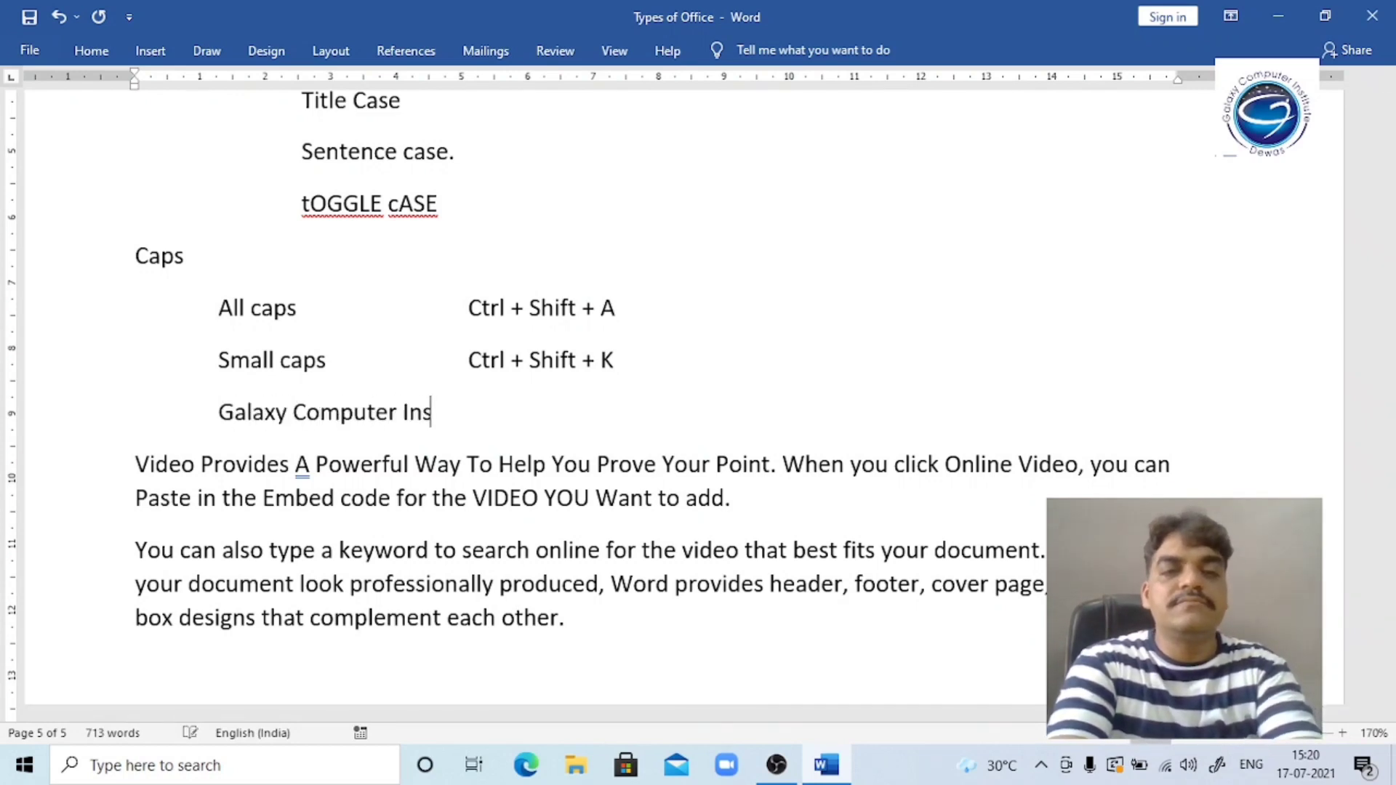
text(titute, Dewas)
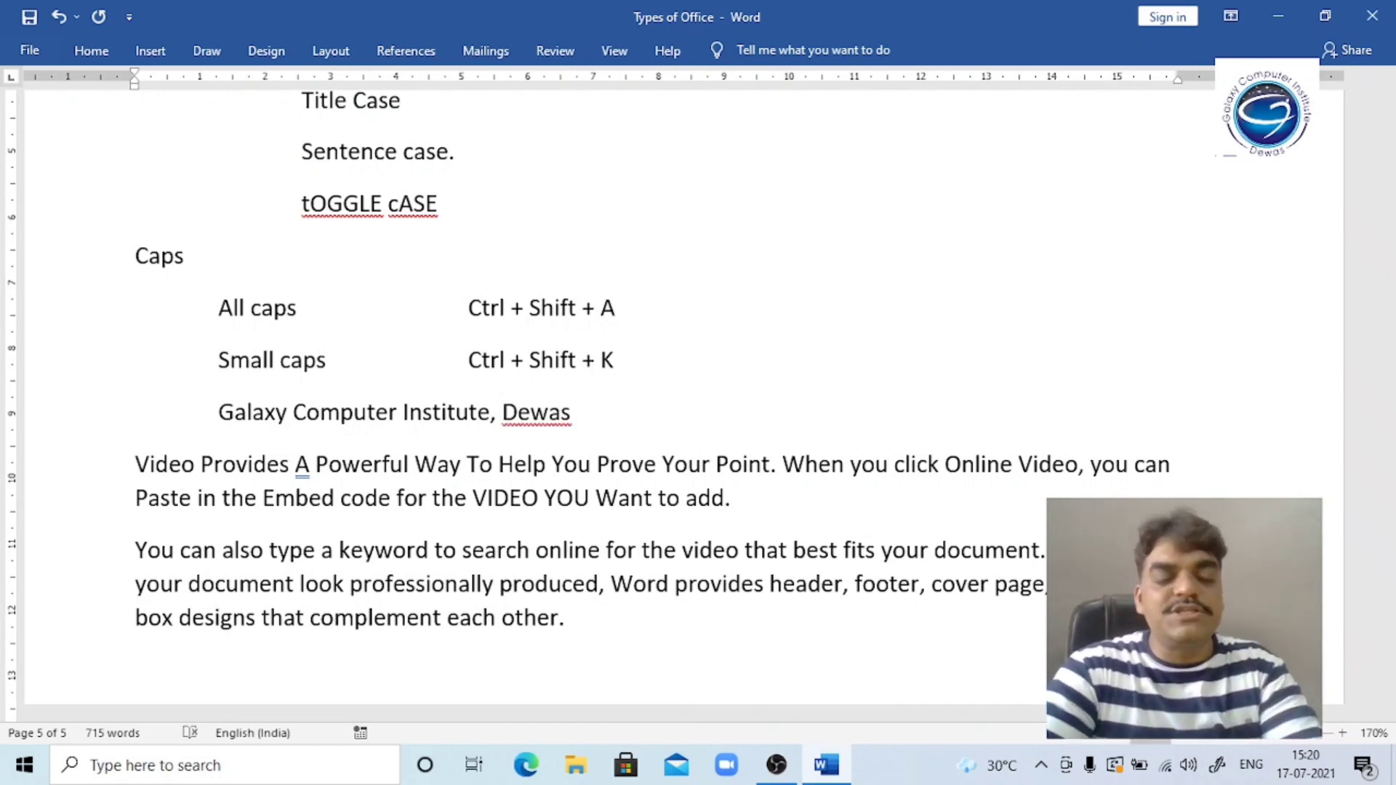
Select the text "Galaxy Computer Institute, Dewas" and enlarge its font through several preset sizes.
key(shift+Up)
key(shift+Right)
key(shift+Right)
key(shift+Right)
key(shift+Right)
key(shift+Right)
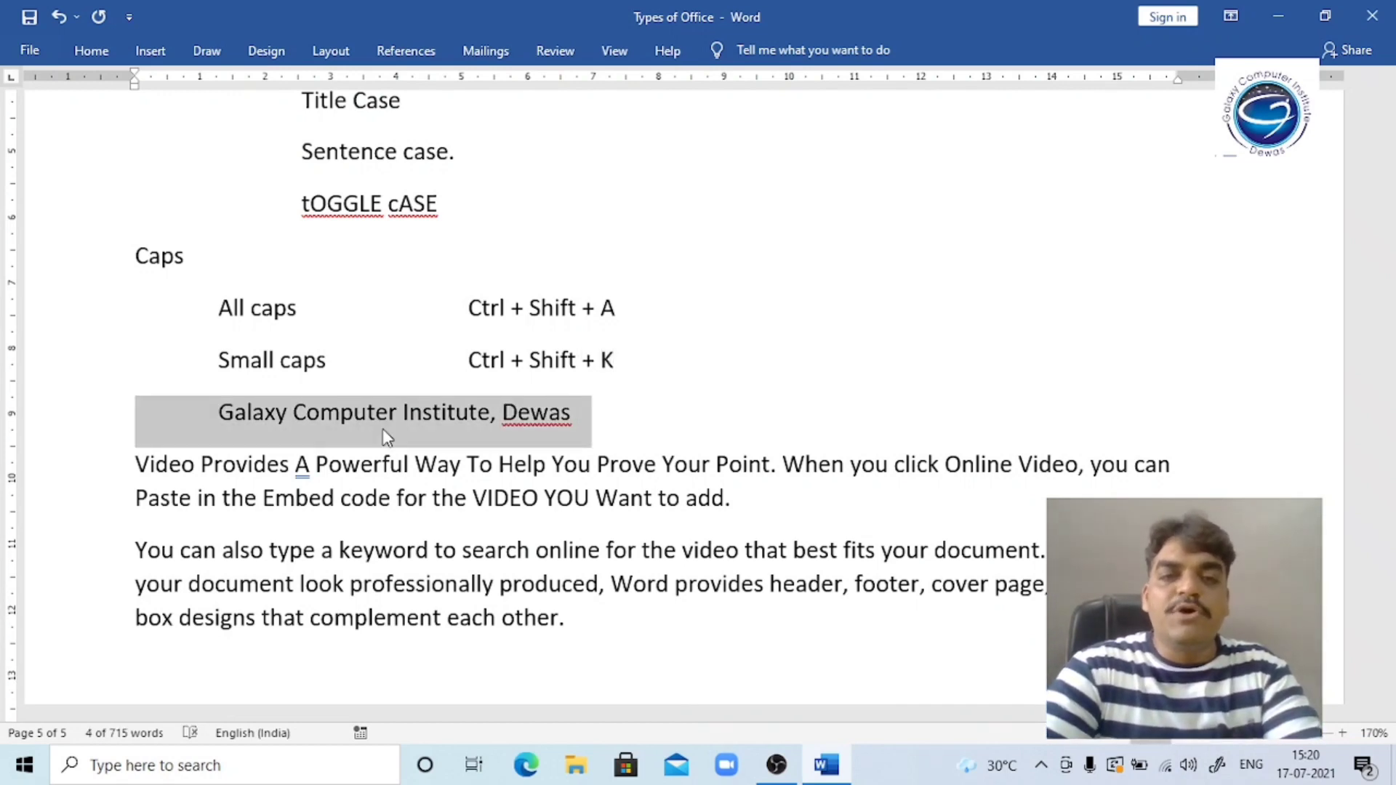
key(shift+Right)
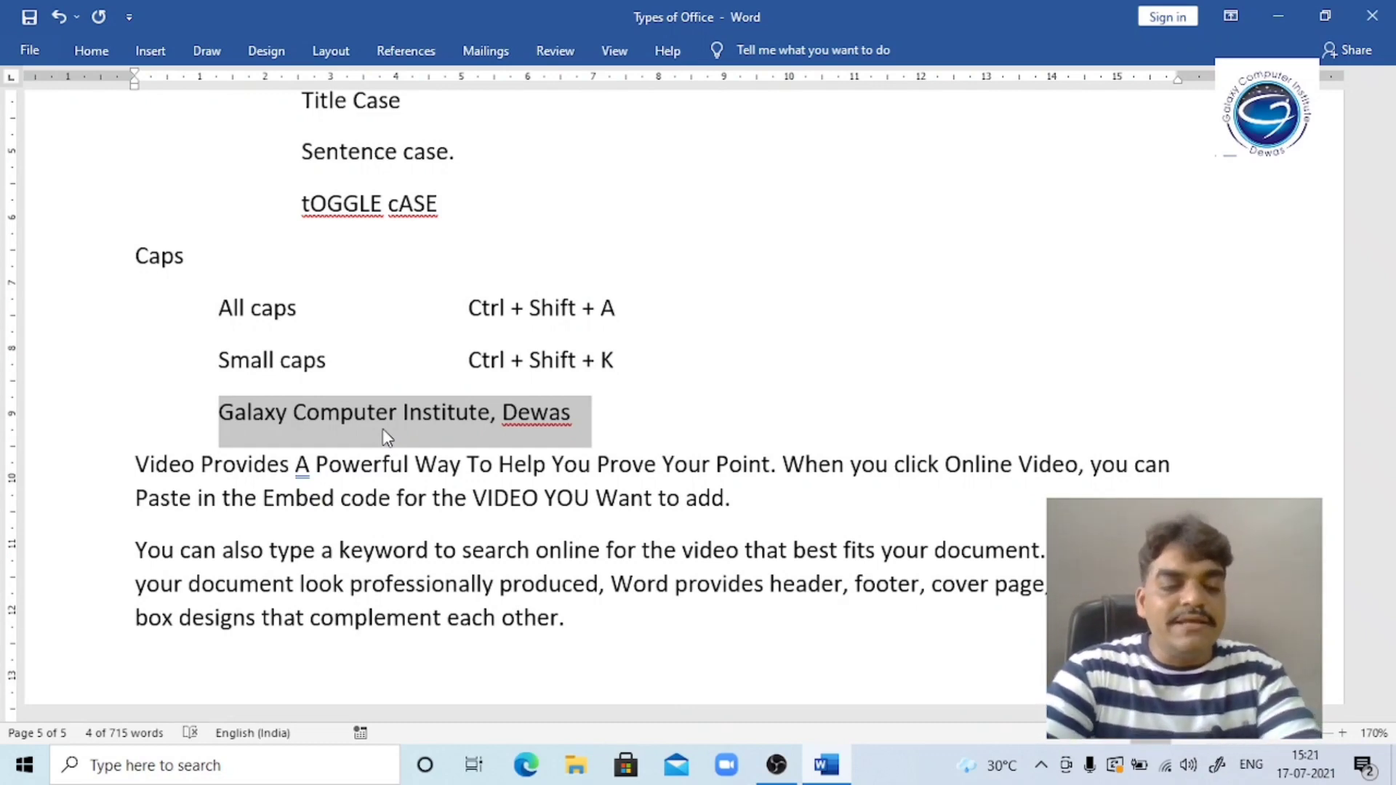
key(ctrl+shift+period)
key(ctrl+shift+period)
key(ctrl+shift+period)
key(ctrl+shift+period)
key(ctrl+shift+period)
key(ctrl+shift+period)
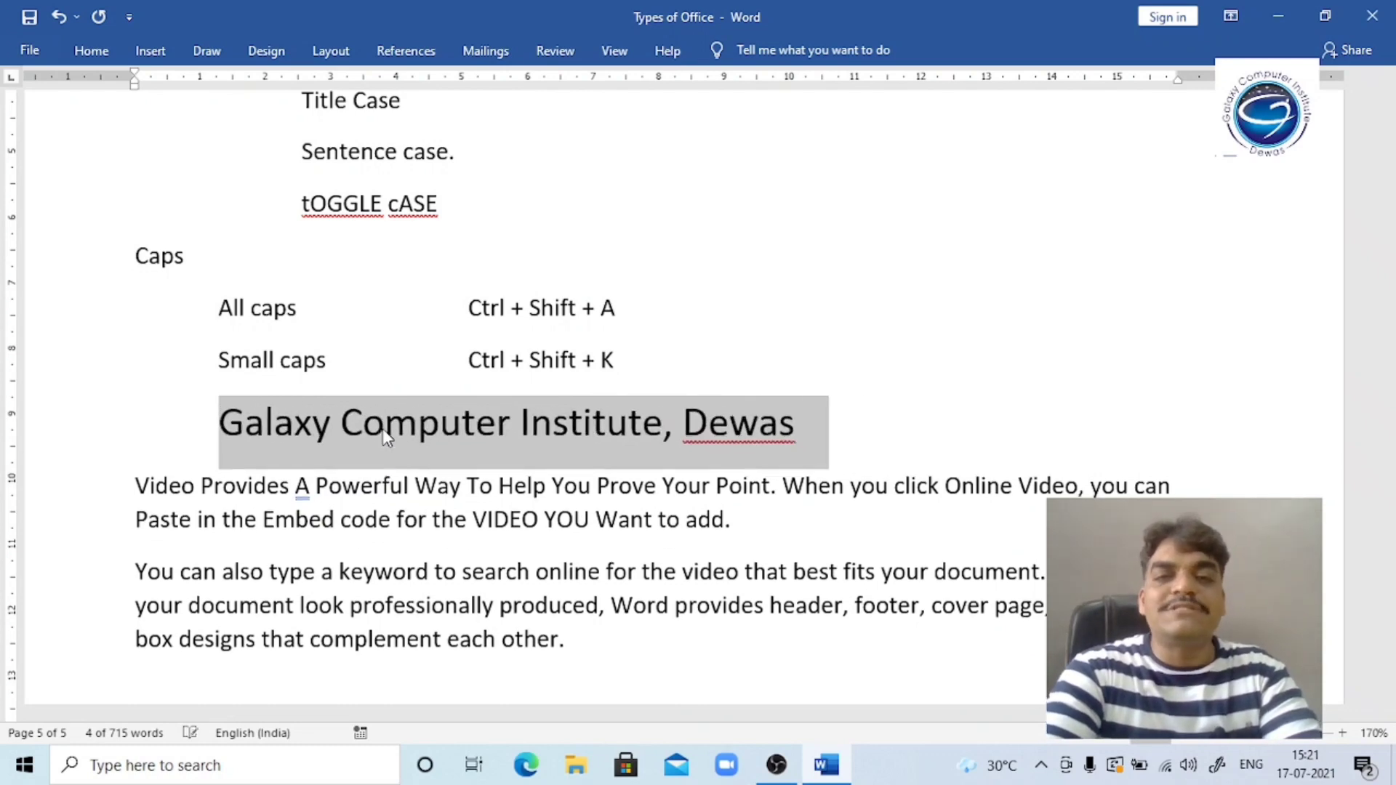
key(ctrl+shift+period)
key(ctrl+shift+period)
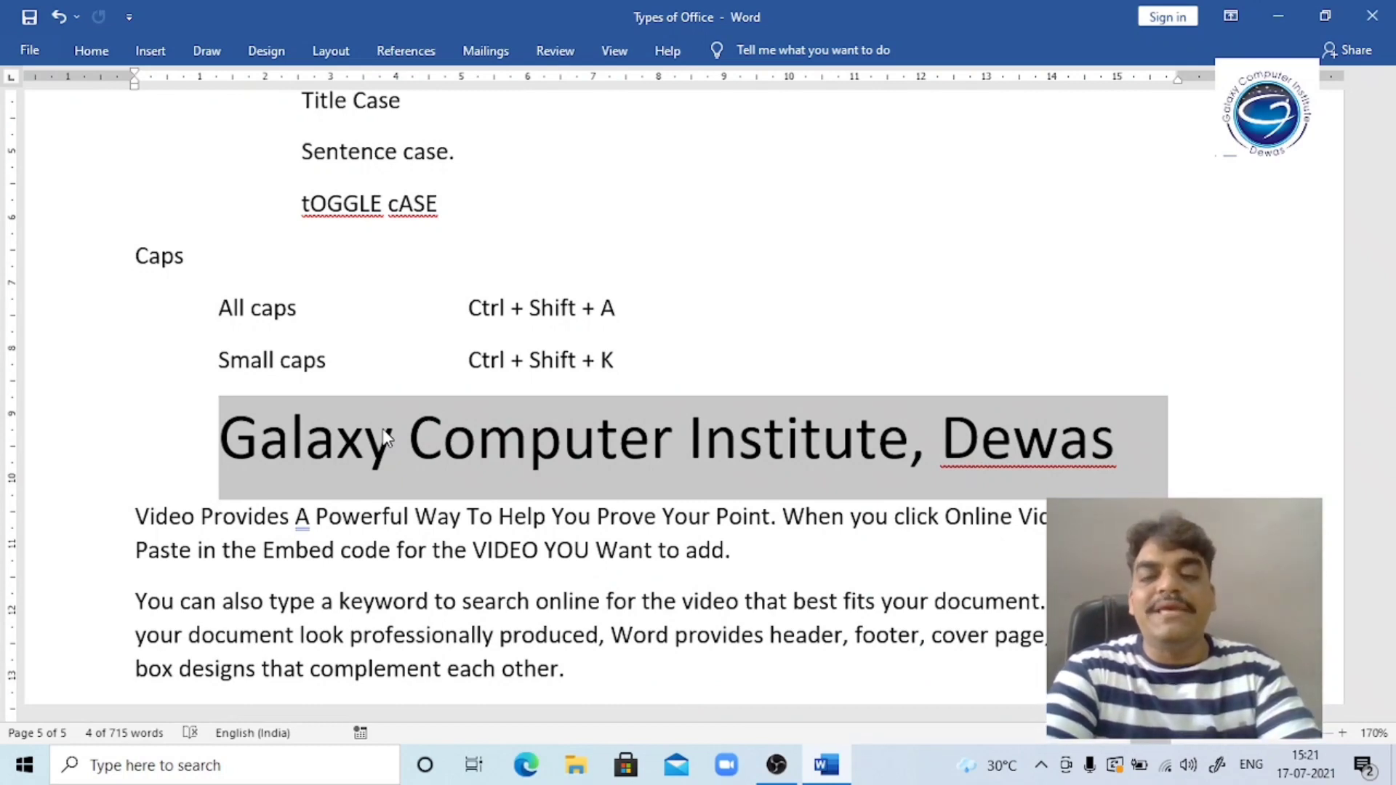
Shrink the font of the selected institute line through the preset sizes.
key(ctrl+shift+comma)
key(ctrl+shift+comma)
key(ctrl+shift+comma)
key(ctrl+shift+comma)
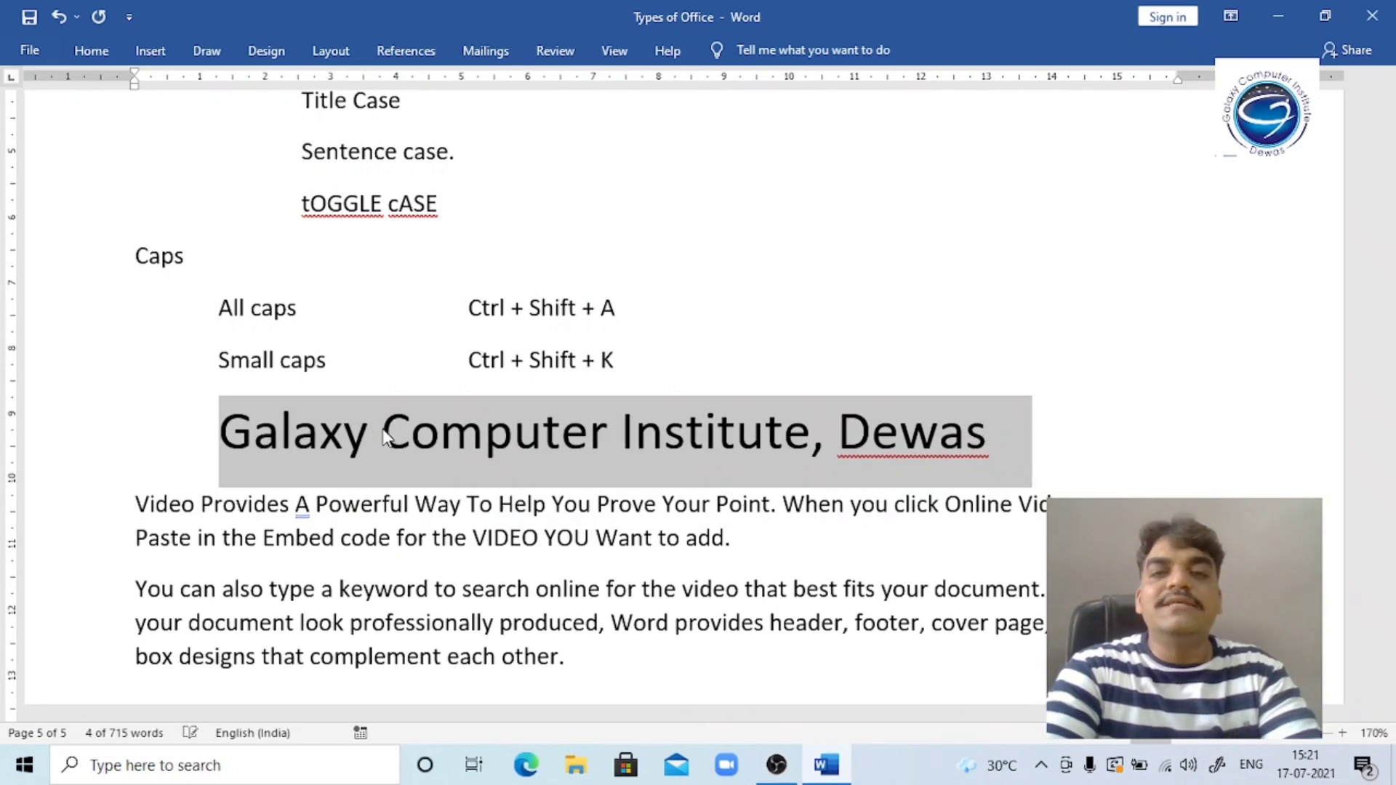
key(ctrl+shift+comma)
key(ctrl+shift+comma)
key(ctrl+shift+comma)
Enlarge the institute line again through the preset font sizes until it nearly fills the line width.
key(ctrl+shift+period)
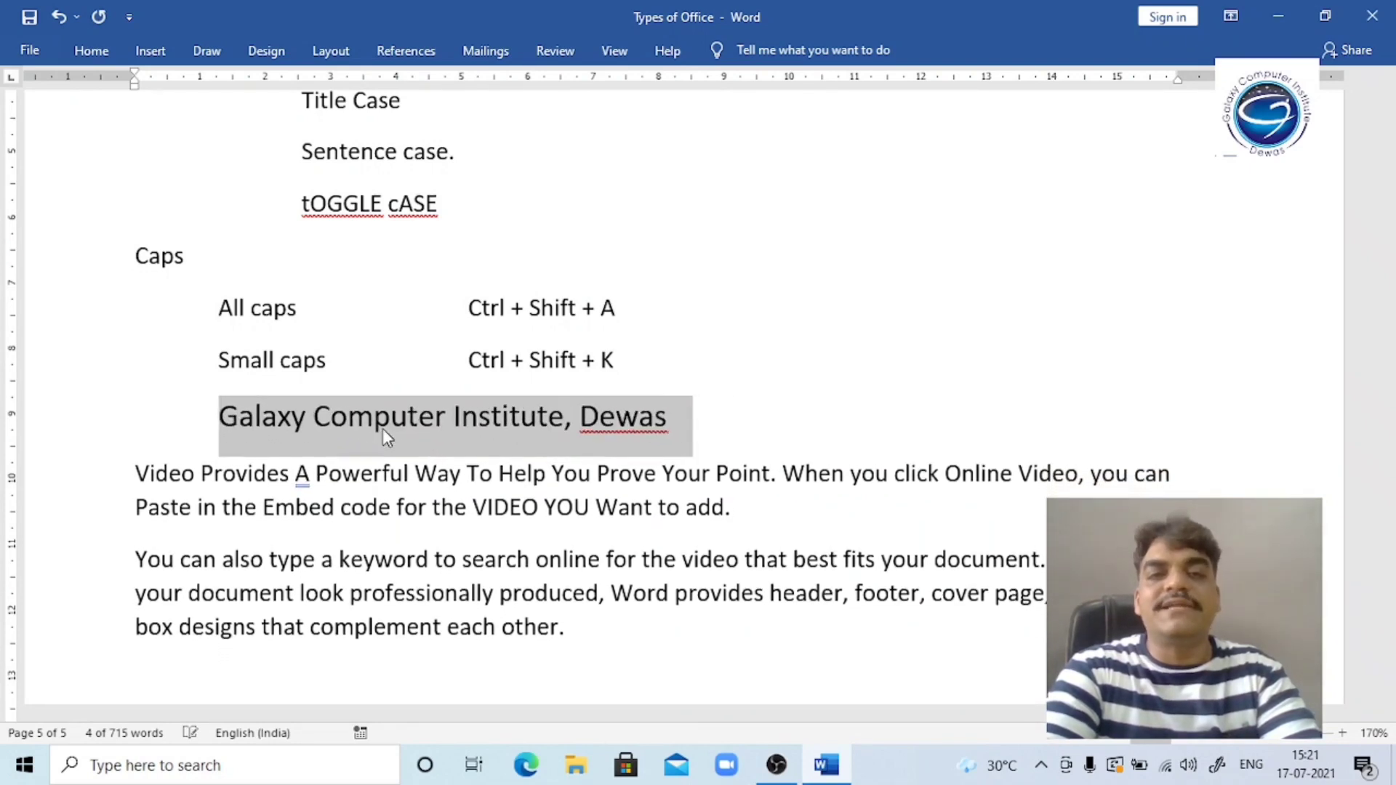
key(ctrl+shift+period)
key(ctrl+shift+period)
key(ctrl+shift+period)
key(ctrl+shift+period)
key(ctrl+shift+period)
key(ctrl+shift+period)
key(ctrl+shift+period)
key(ctrl+shift+period)
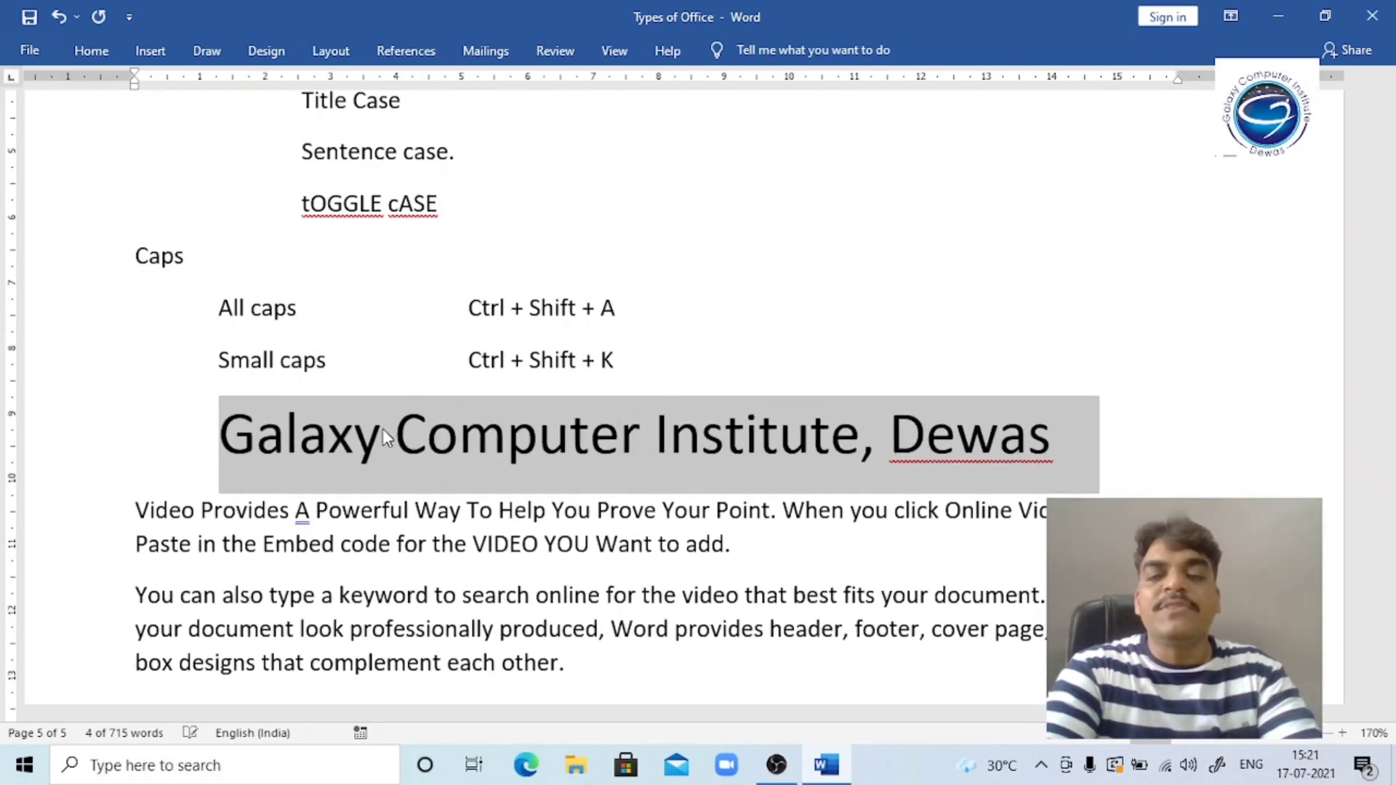
key(ctrl+shift+period)
key(ctrl+shift+period)
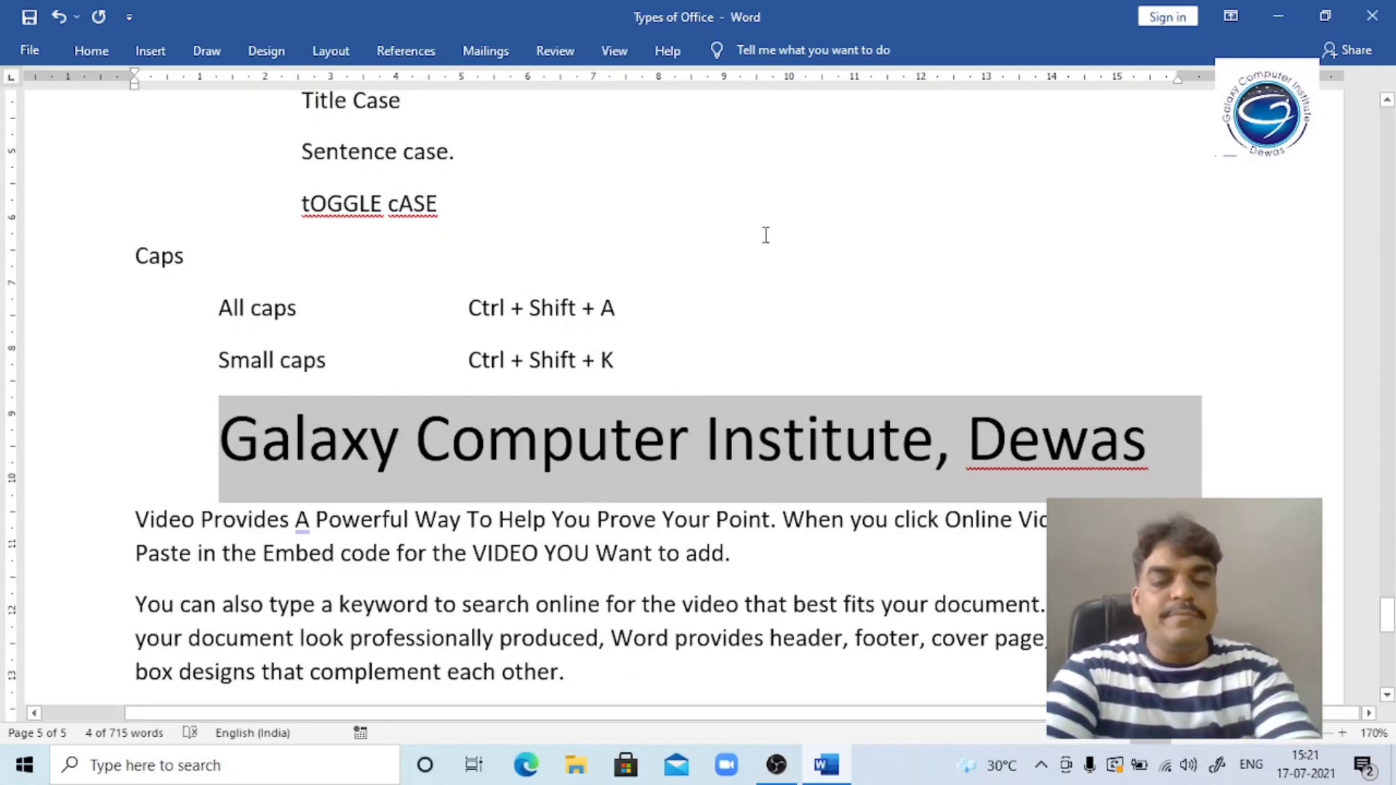
View the keyboard-and-mouse picture from the desktop to examine the bracket keys, minimize it and switch back to Word.
key(super+d)
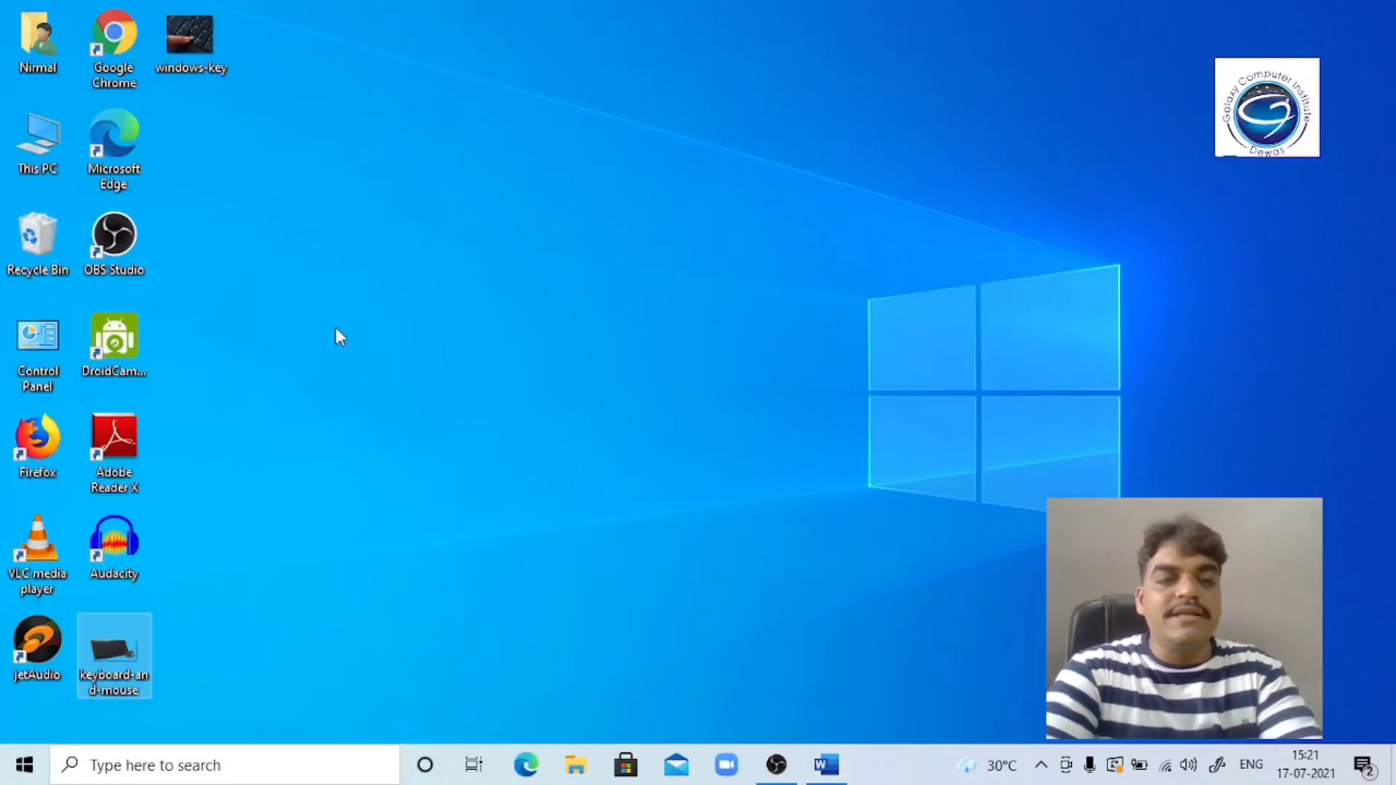
double_click(120, 647)
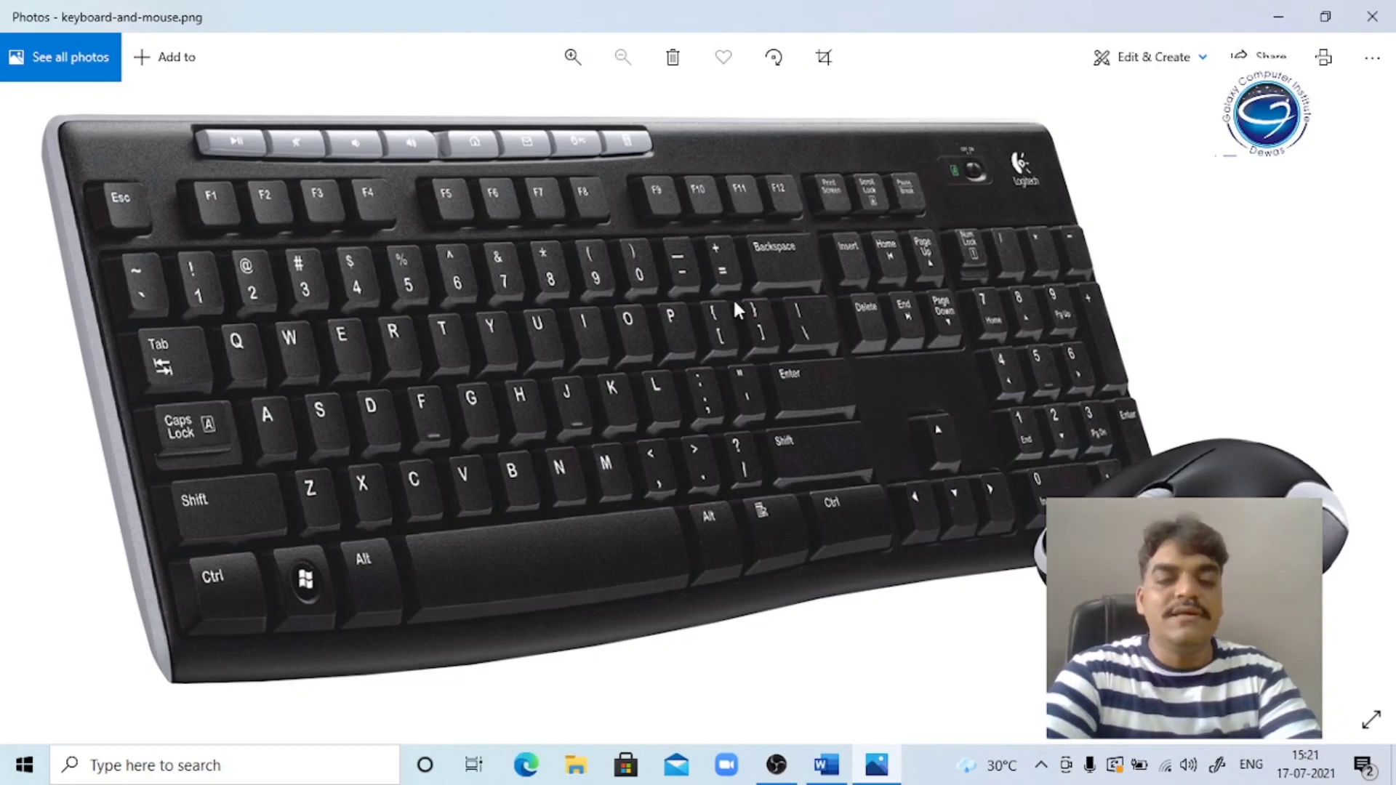
click(1279, 21)
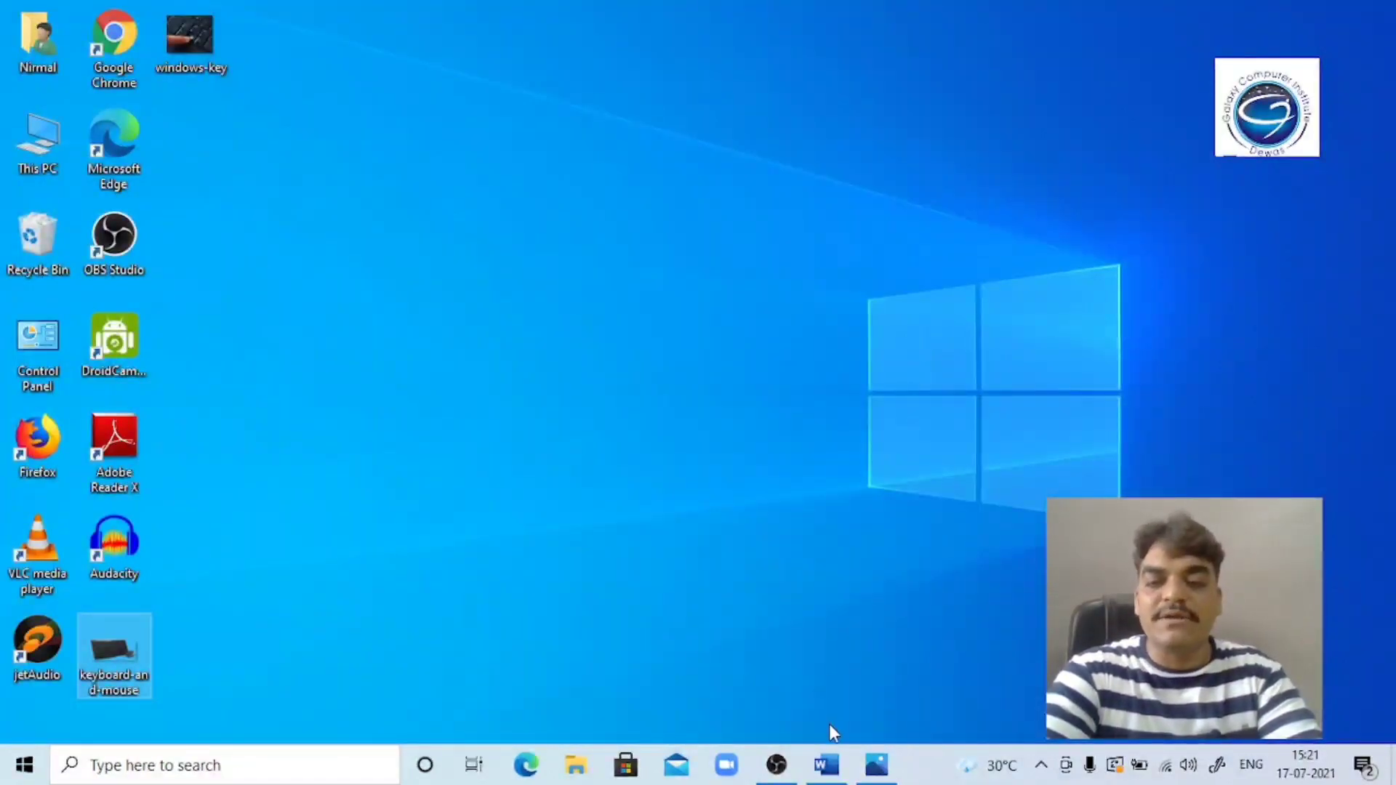
click(826, 765)
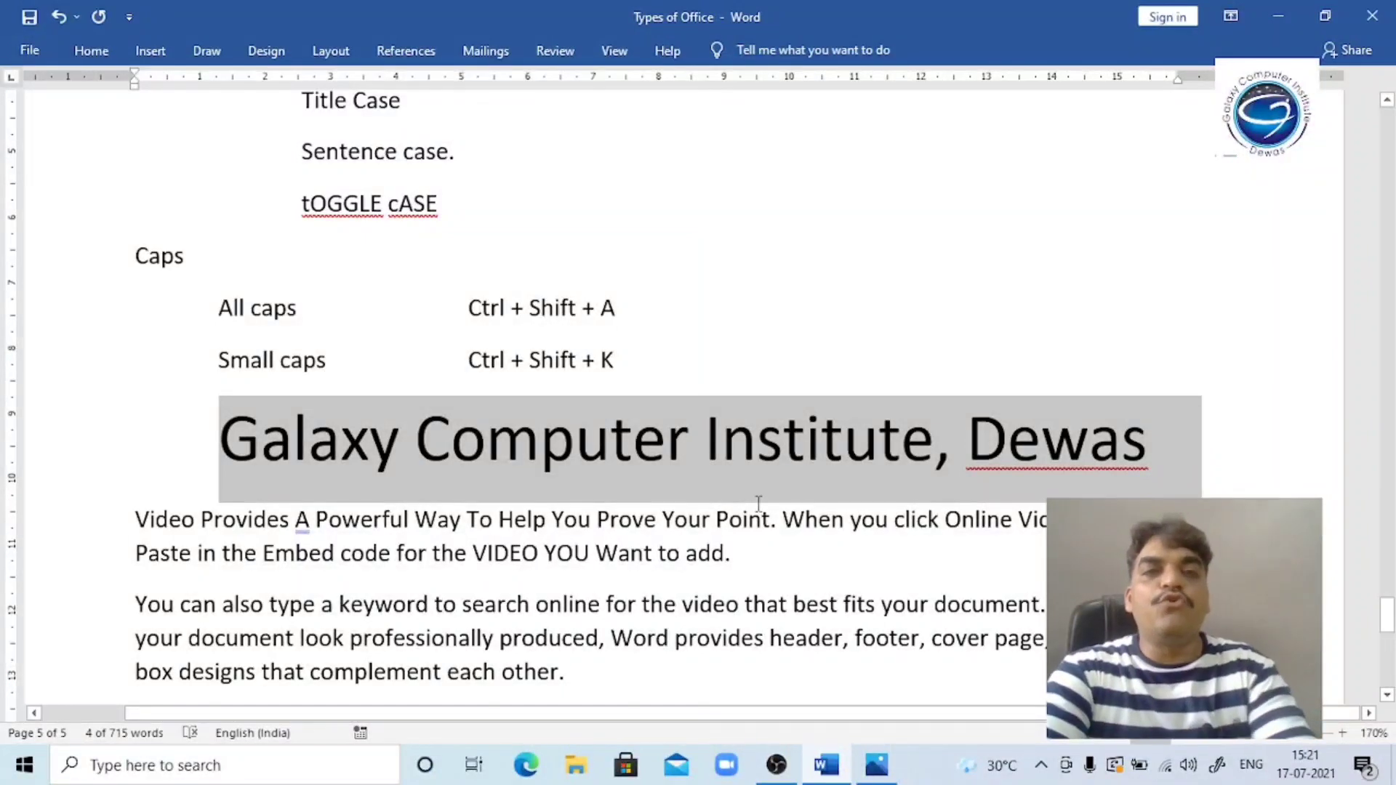
Enlarge the selected institute line one point at a time until it wraps onto two lines.
key(ctrl+bracketright)
key(ctrl+bracketright)
key(ctrl+bracketright)
key(ctrl+bracketright)
key(ctrl+bracketright)
key(ctrl+bracketright)
key(ctrl+bracketright)
key(ctrl+bracketright)
key(ctrl+bracketright)
key(ctrl+bracketright)
key(ctrl+bracketright)
key(ctrl+bracketright)
key(ctrl+bracketright)
key(ctrl+bracketright)
key(ctrl+bracketright)
key(ctrl+bracketright)
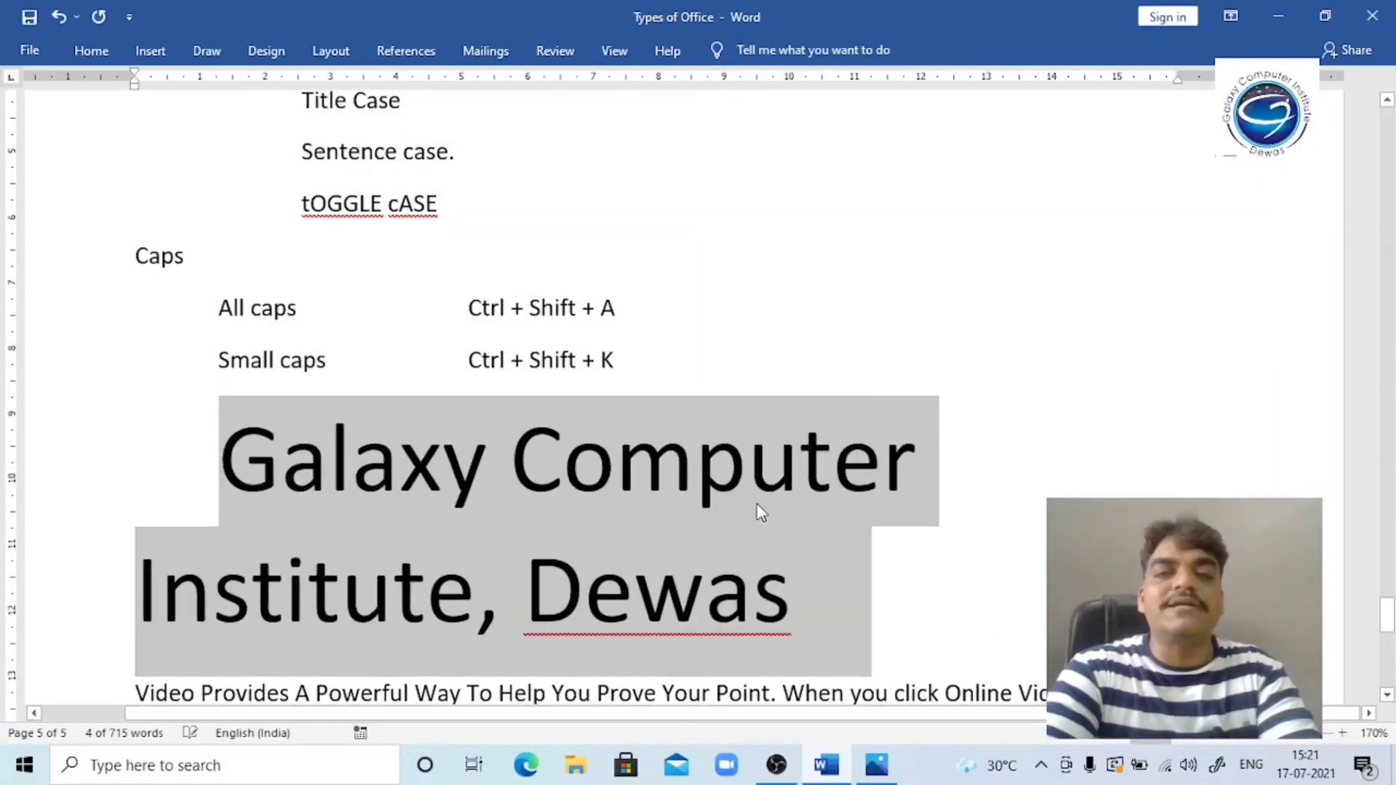
key(ctrl+bracketright)
key(ctrl+bracketright)
key(ctrl+bracketright)
key(ctrl+bracketright)
Shrink the institute line one point at a time until it fits on a single line.
key(ctrl+bracketleft)
key(ctrl+bracketleft)
key(ctrl+bracketleft)
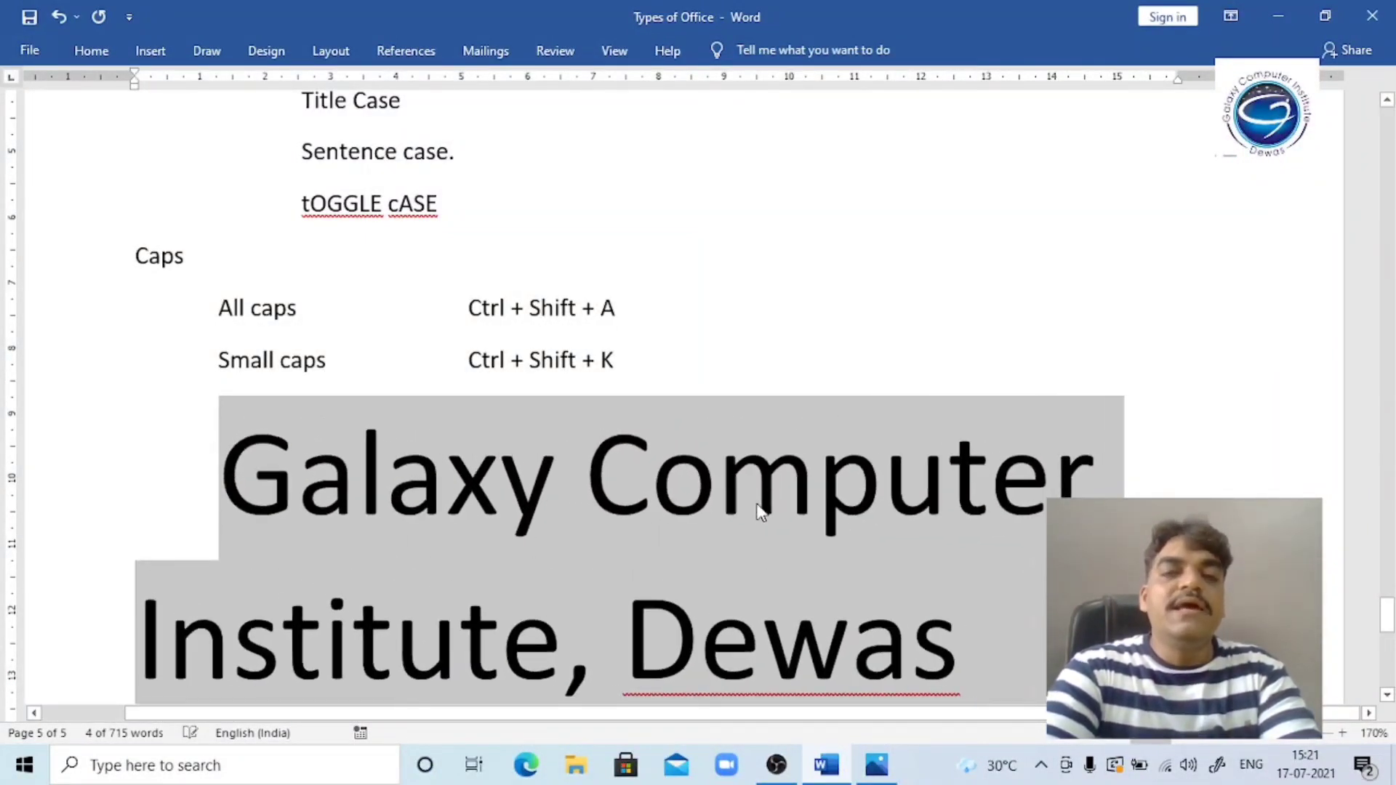
key(ctrl+bracketleft)
key(ctrl+bracketleft)
key(ctrl+bracketleft)
key(ctrl+bracketleft)
key(ctrl+bracketleft)
key(ctrl+bracketleft)
key(ctrl+bracketleft)
key(ctrl+bracketleft)
key(ctrl+bracketleft)
key(ctrl+bracketleft)
key(ctrl+bracketleft)
key(ctrl+bracketleft)
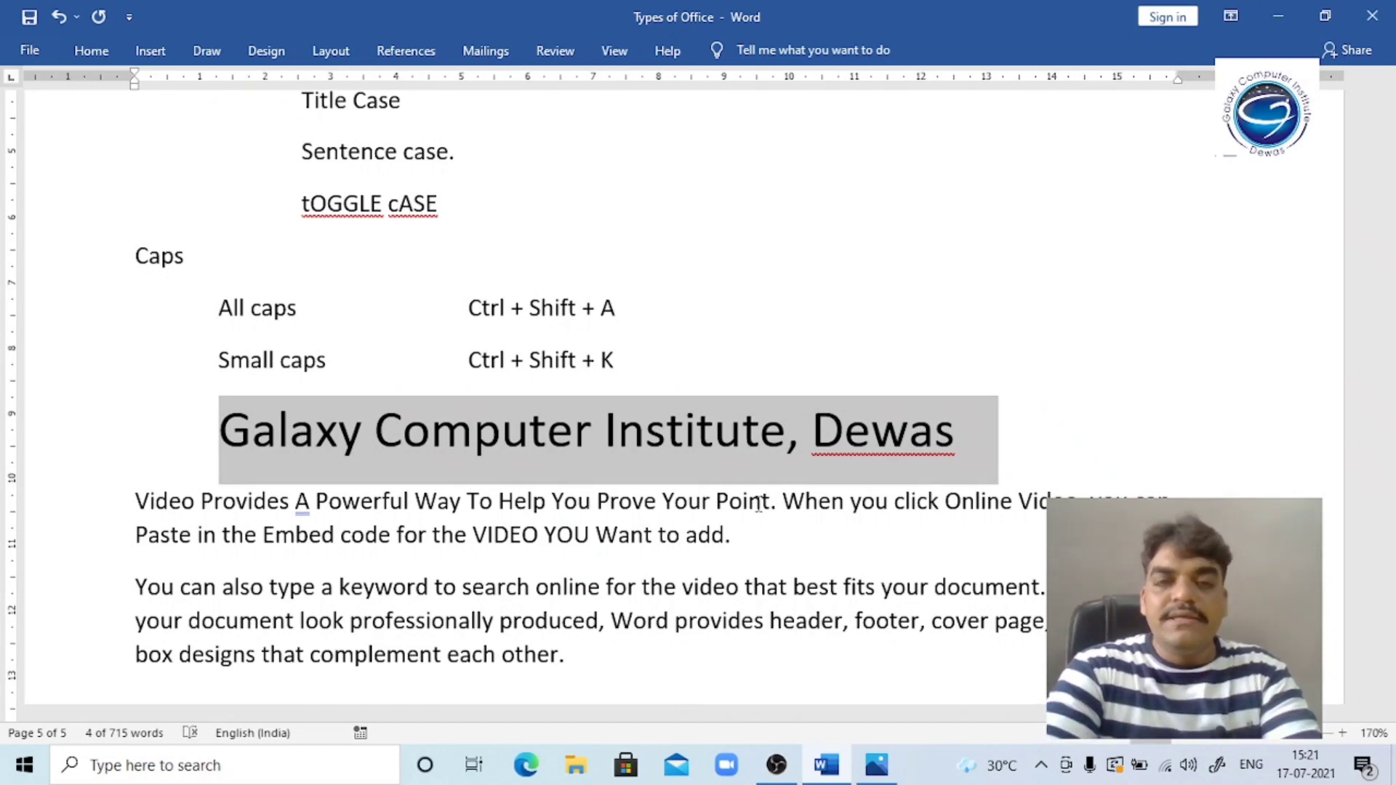
Increase the font size of the selected institute line by a few single points.
key(ctrl+bracketright)
key(ctrl+bracketright)
key(ctrl+bracketright)
key(ctrl+bracketright)
key(ctrl+bracketright)
key(ctrl+bracketright)
Reduce the selected institute line to 6 pt in one-point steps.
key(ctrl+bracketleft)
key(ctrl+bracketleft)
key(ctrl+bracketleft)
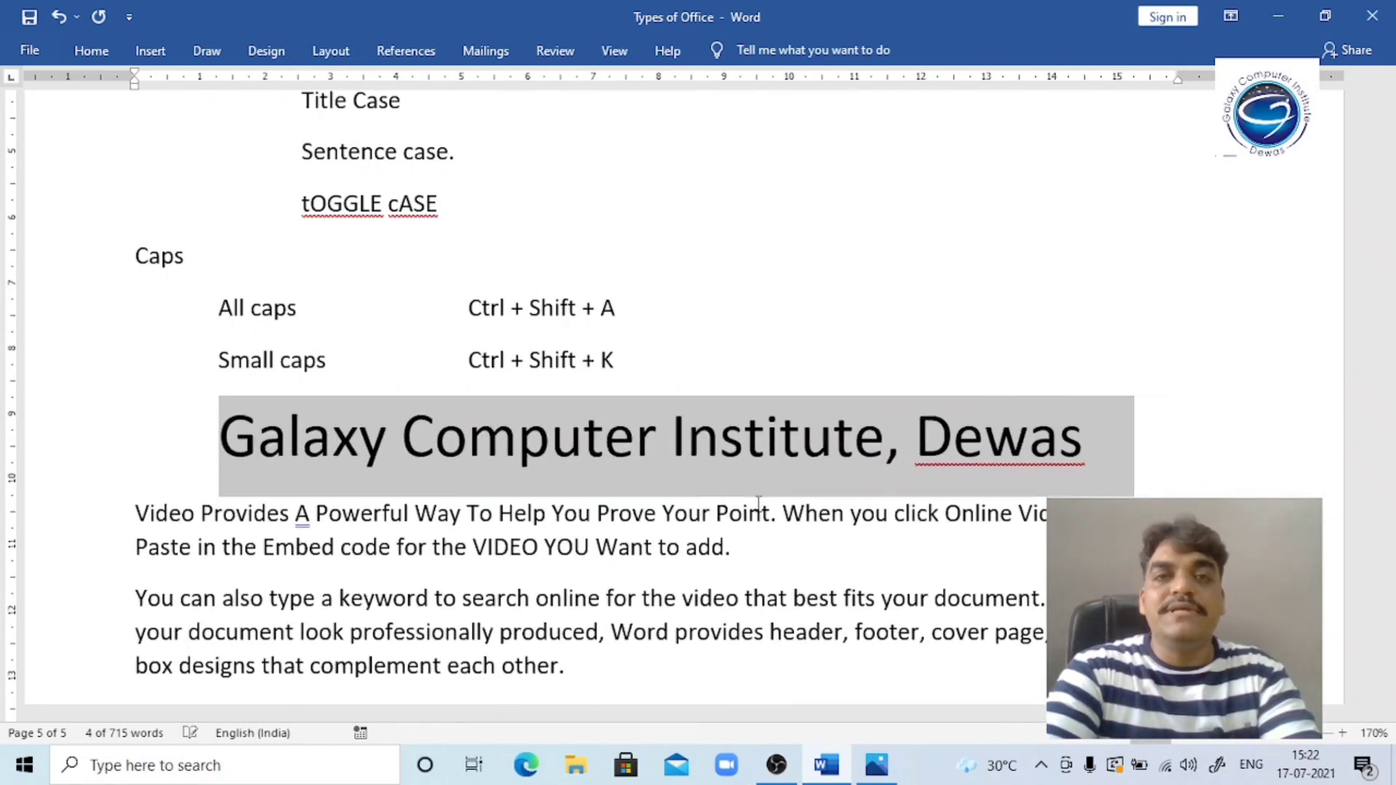
key(ctrl+bracketleft)
key(ctrl+bracketleft)
key(ctrl+bracketleft)
key(ctrl+bracketleft)
key(ctrl+bracketleft)
key(ctrl+bracketleft)
key(ctrl+bracketleft)
key(ctrl+bracketleft)
key(ctrl+space)
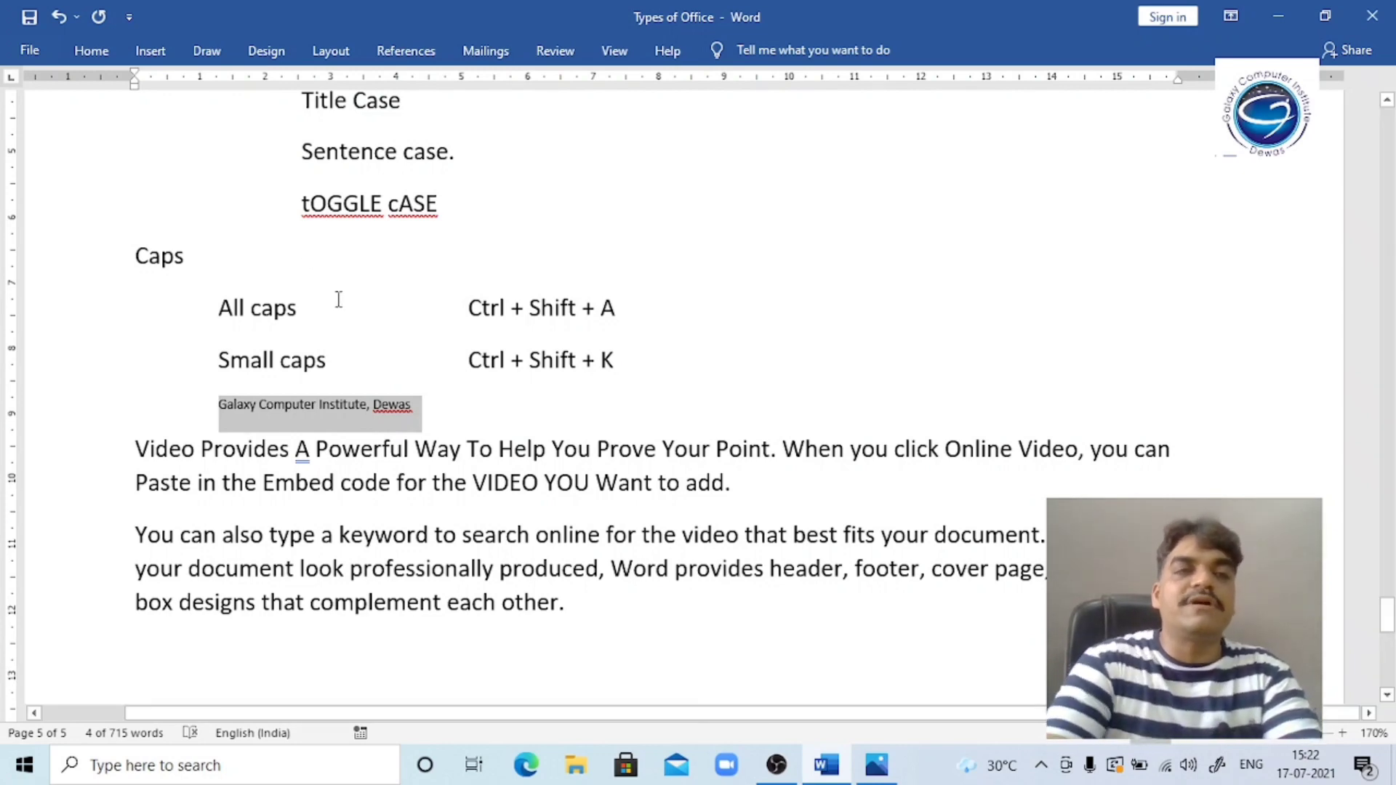
Expand the ribbon to show the font settings, reselect the institute line and enlarge it one point at a time to 23 pt.
key(ctrl+F1)
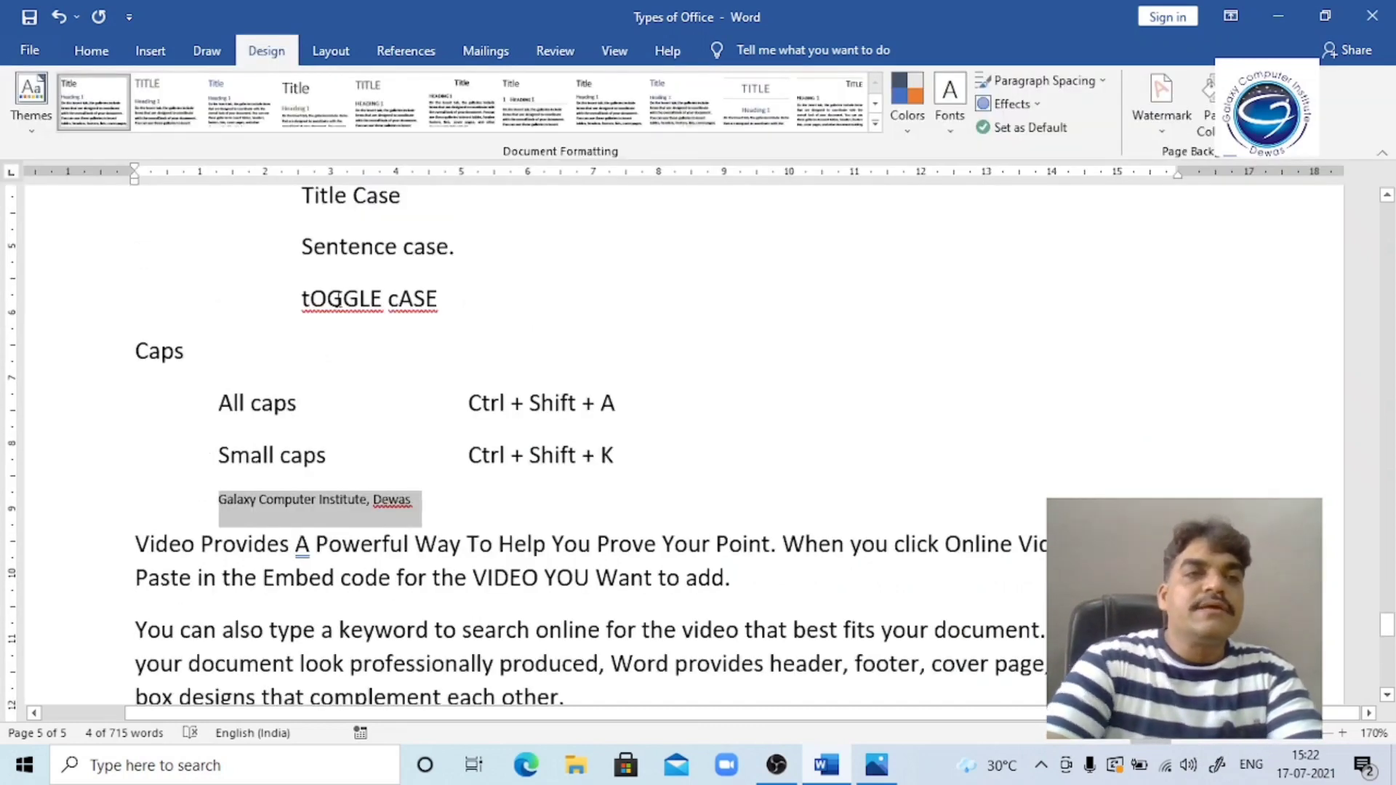
click(99, 53)
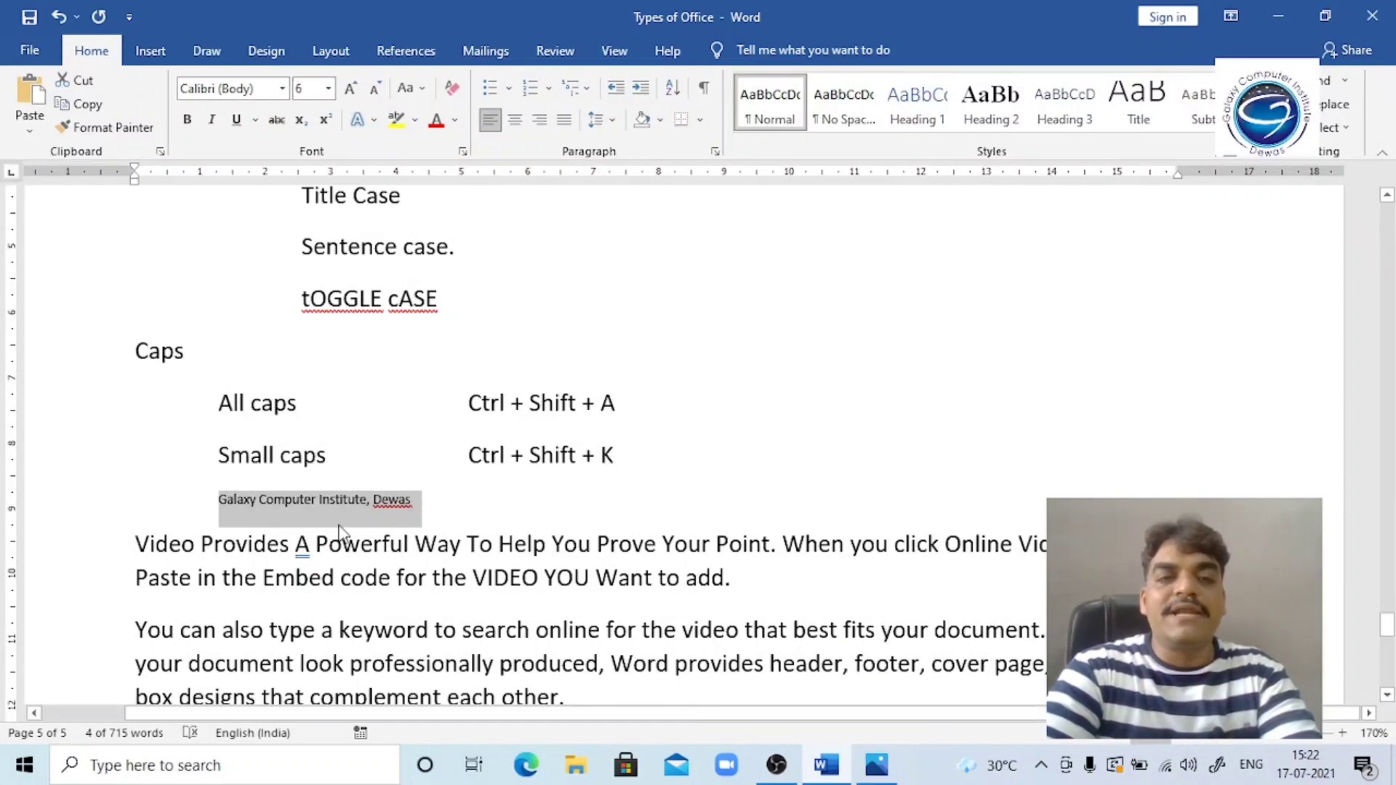
click(387, 503)
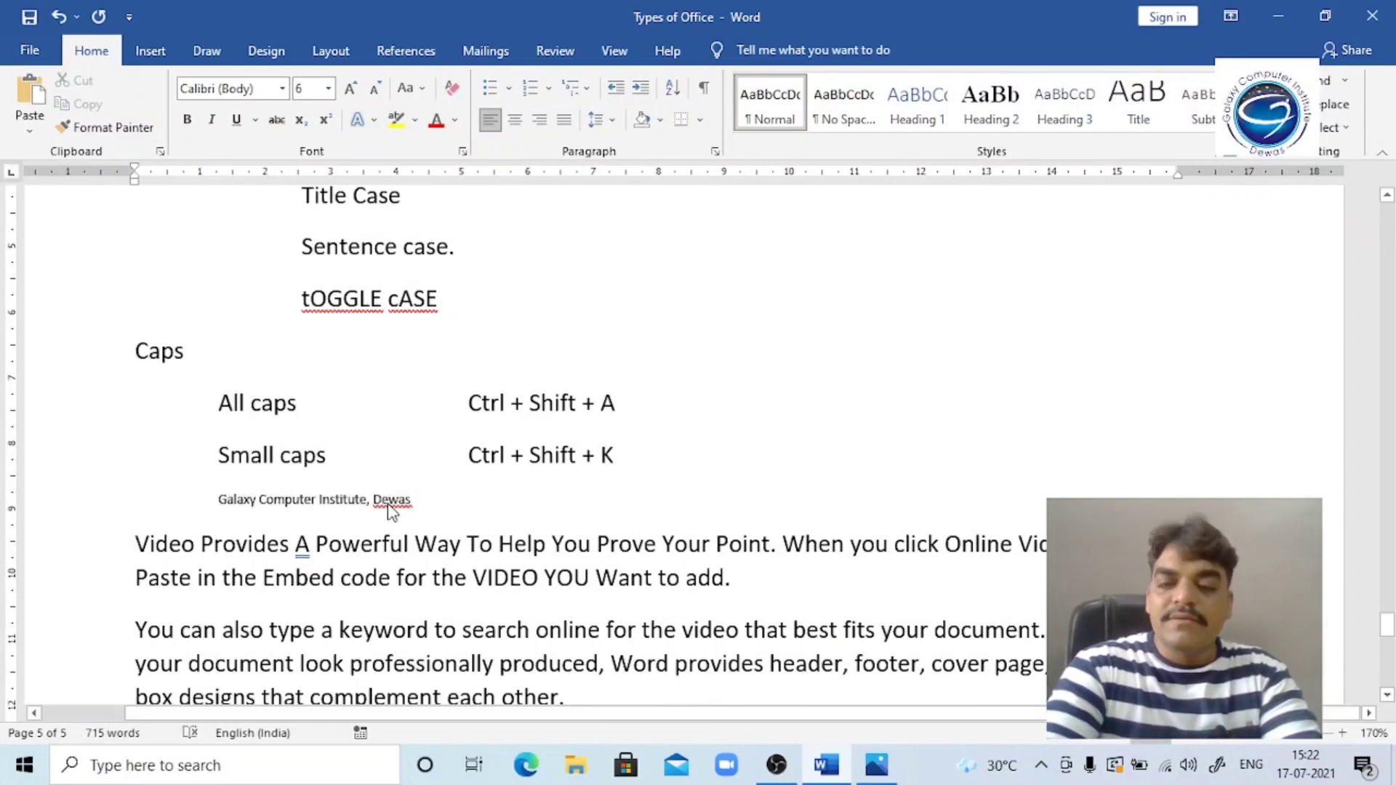
triple_click(389, 504)
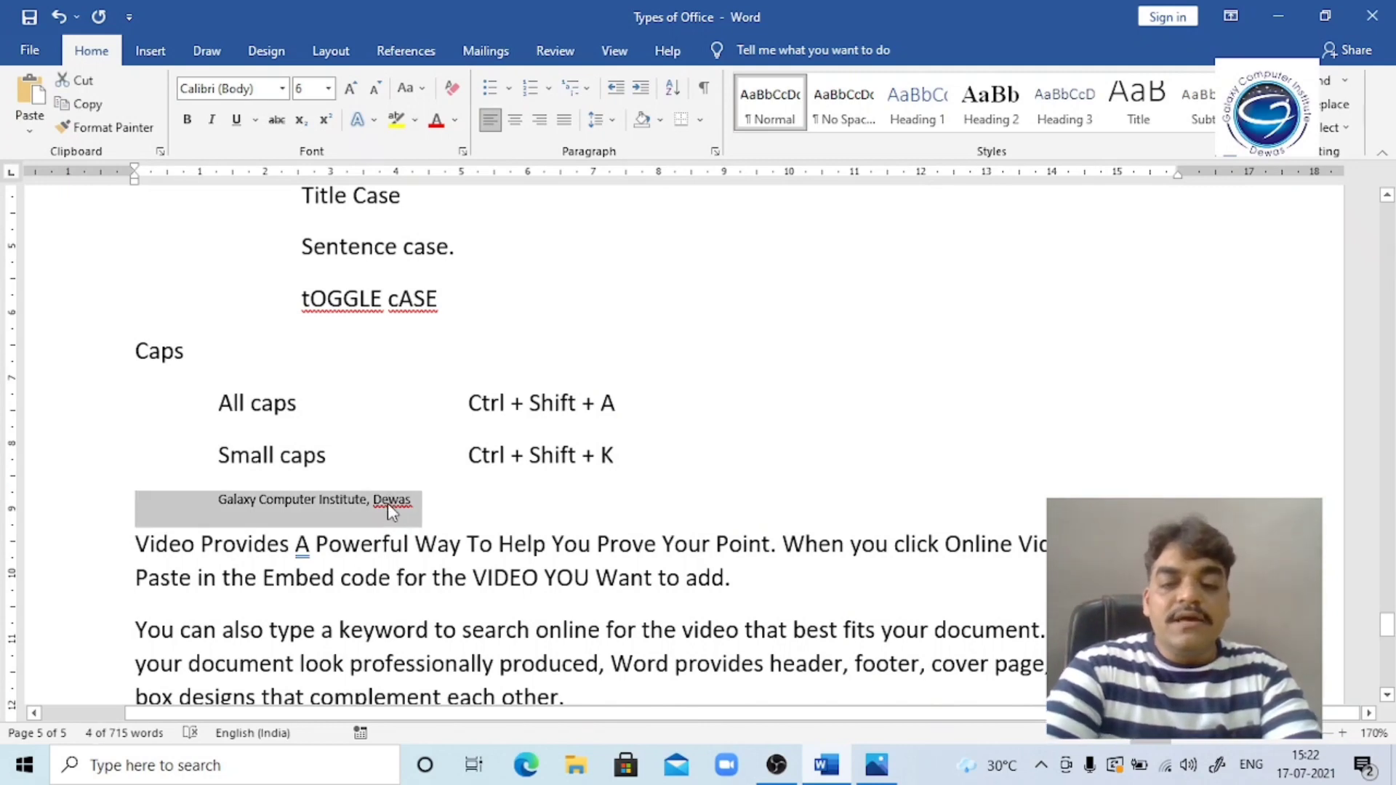
key(ctrl+bracketright)
key(ctrl+bracketright)
key(ctrl+bracketright)
key(ctrl+bracketright)
key(ctrl+bracketright)
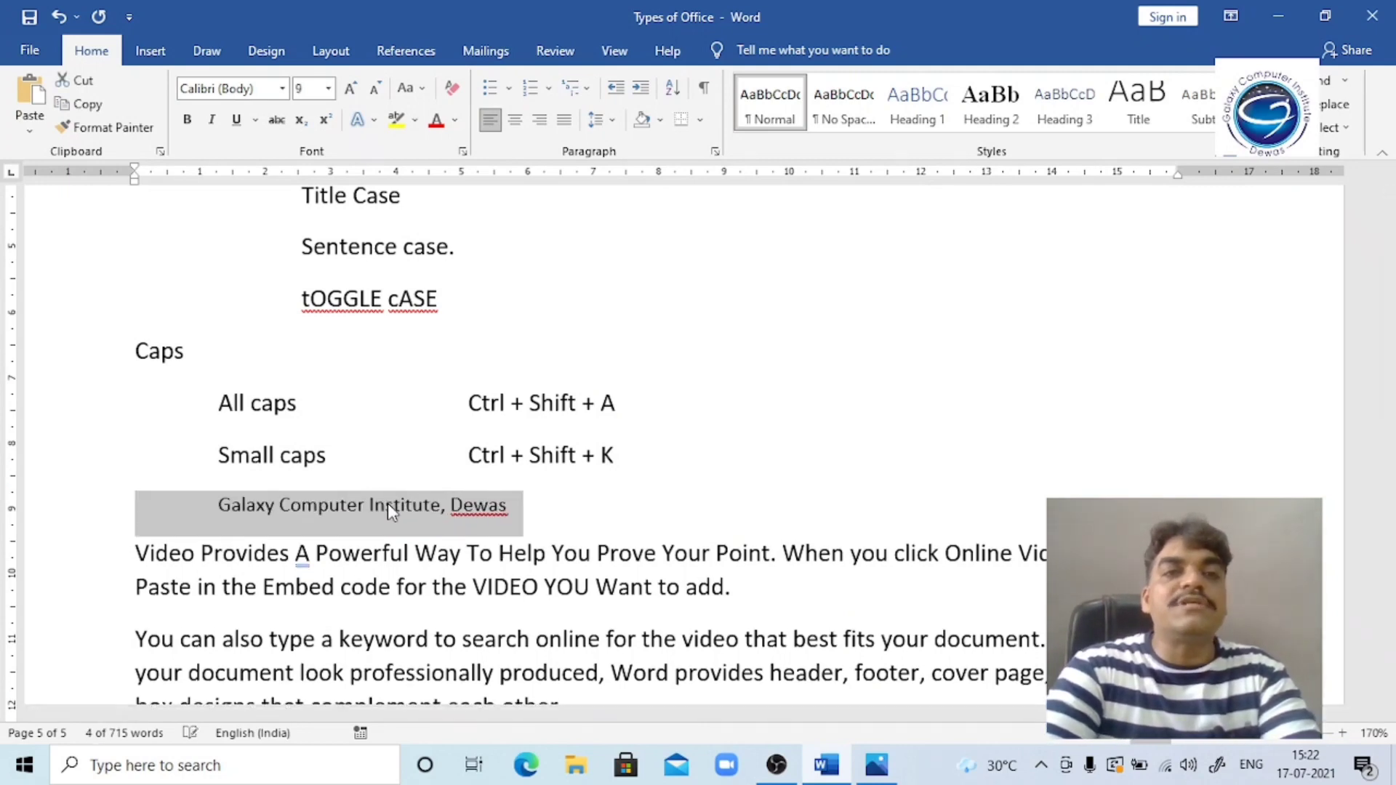
key(ctrl+bracketright)
key(ctrl+bracketright)
key(ctrl+bracketright)
key(ctrl+bracketright)
key(ctrl+bracketright)
key(ctrl+bracketright)
key(ctrl+bracketright)
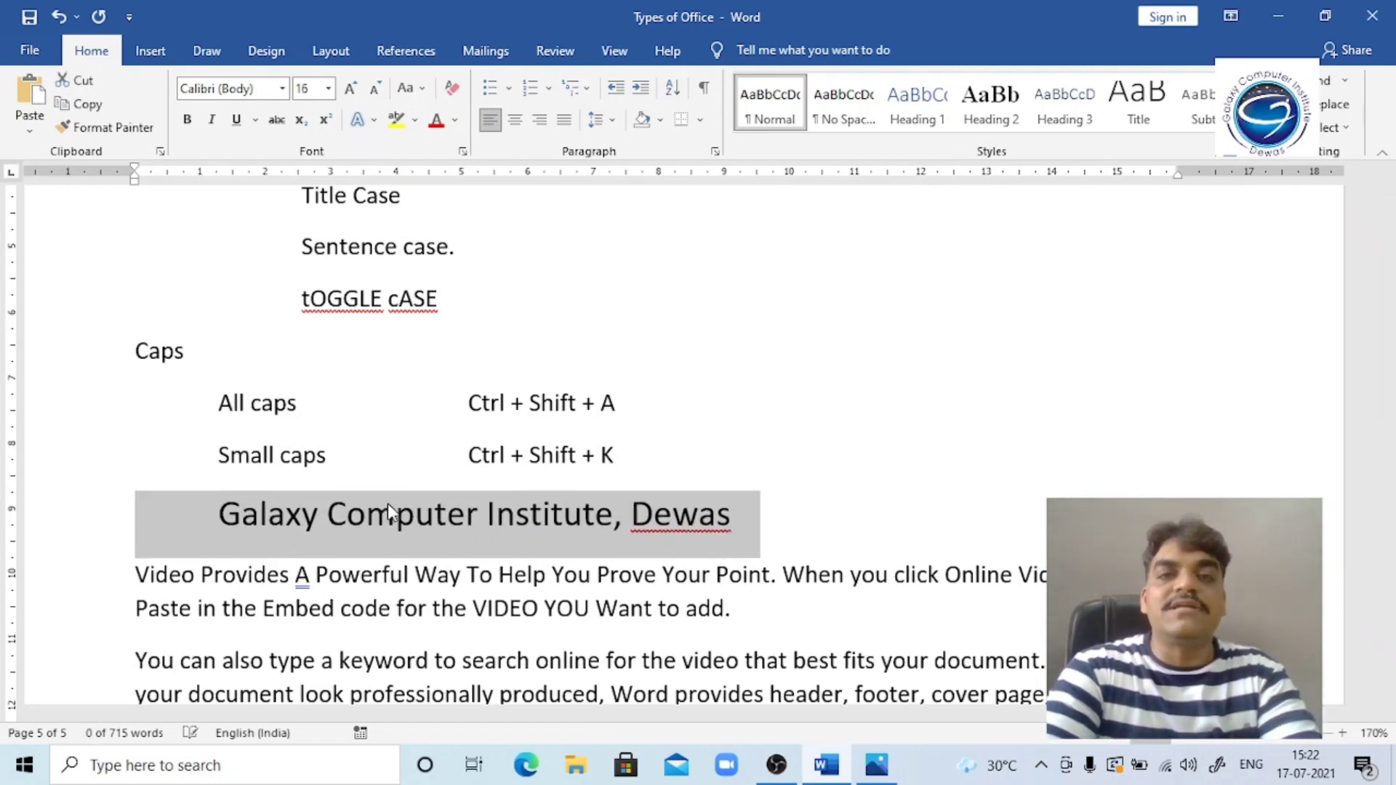
key(ctrl+bracketright)
key(ctrl+bracketright)
key(ctrl+bracketright)
key(ctrl+bracketright)
key(ctrl+bracketright)
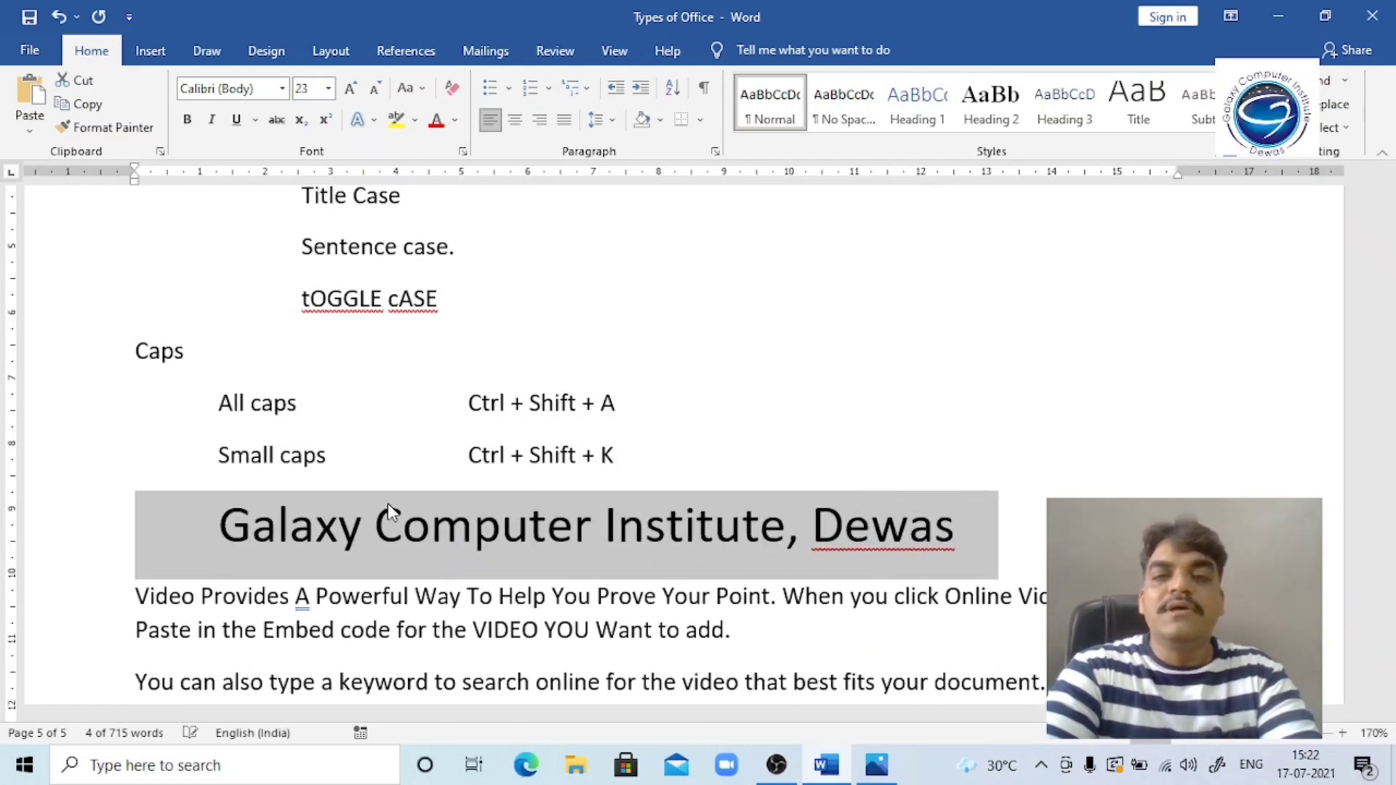
Reduce the selected institute line to 7 pt in one-point steps.
key(ctrl+bracketleft)
key(ctrl+bracketleft)
key(ctrl+bracketleft)
key(ctrl+bracketleft)
key(ctrl+bracketleft)
key(ctrl+bracketleft)
key(ctrl+bracketleft)
key(ctrl+bracketleft)
key(ctrl+bracketleft)
key(ctrl+bracketleft)
key(ctrl+bracketleft)
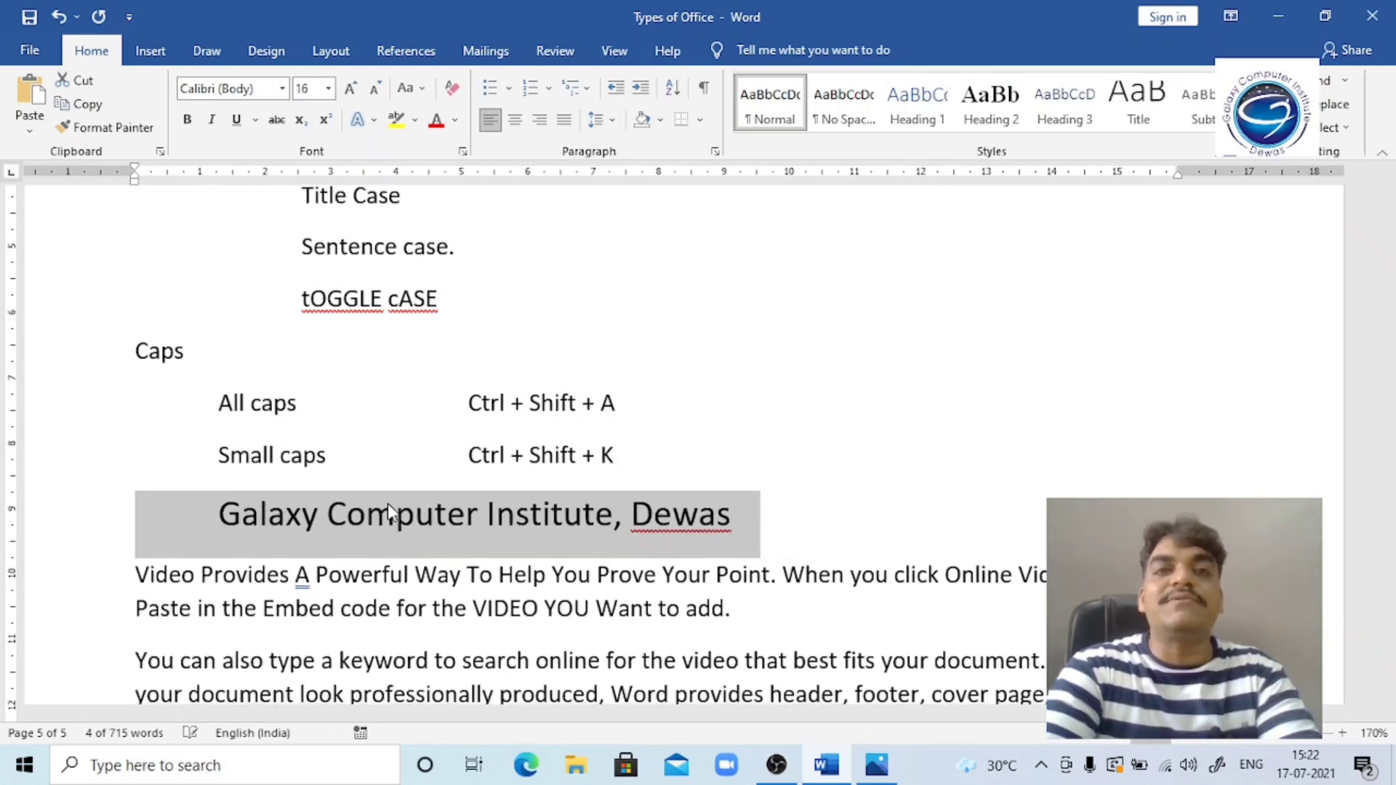
key(ctrl+bracketleft)
key(ctrl+bracketleft)
key(ctrl+bracketleft)
key(ctrl+bracketleft)
key(ctrl+bracketleft)
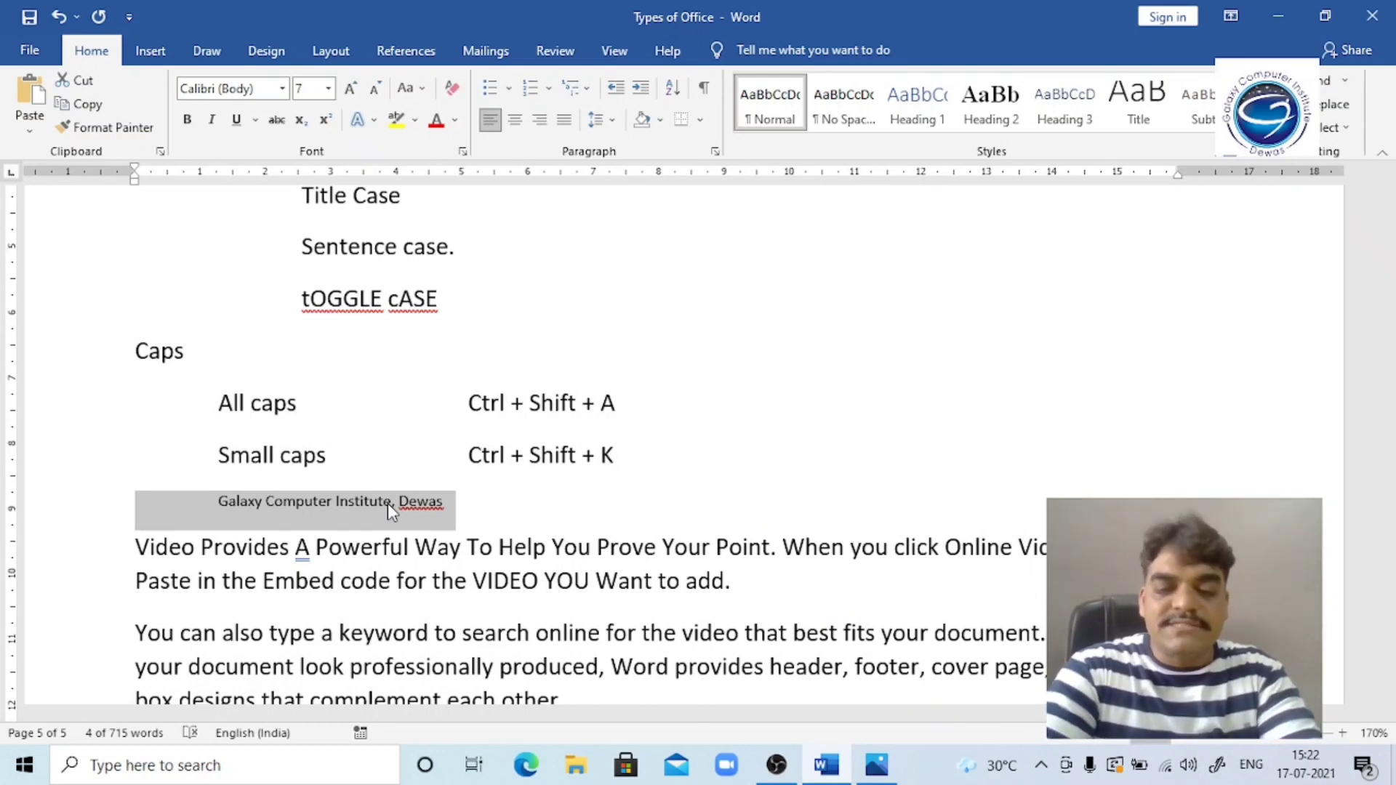
Enlarge the selected institute line one point at a time to 20 pt.
key(ctrl+bracketright)
key(ctrl+bracketright)
key(ctrl+bracketright)
key(ctrl+bracketright)
key(ctrl+bracketright)
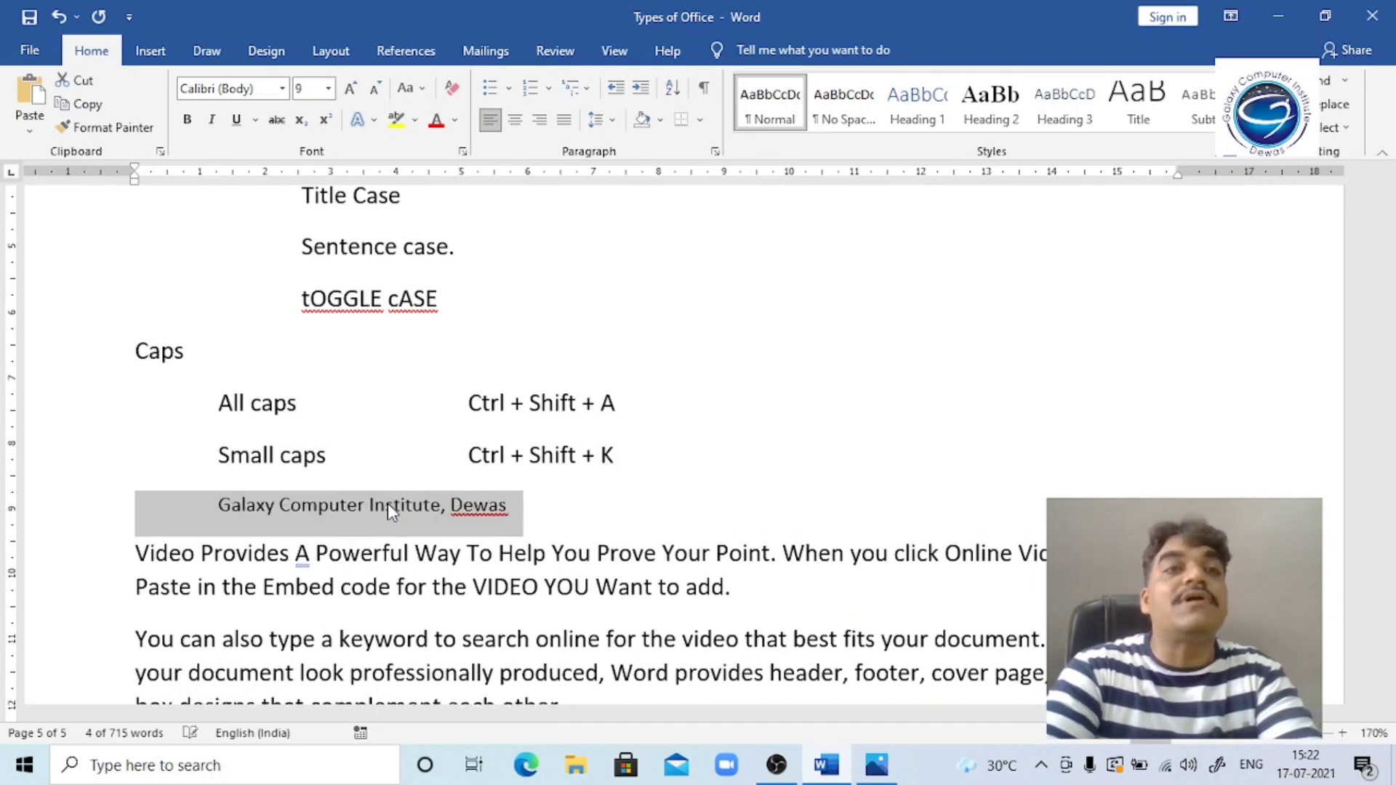
key(ctrl+bracketright)
key(ctrl+bracketright)
key(ctrl+bracketright)
key(ctrl+bracketright)
key(ctrl+bracketright)
key(ctrl+bracketright)
key(ctrl+bracketright)
key(ctrl+bracketright)
key(ctrl+bracketright)
key(ctrl+bracketright)
key(ctrl+bracketright)
key(ctrl+bracketright)
key(ctrl+bracketright)
key(ctrl+bracketright)
key(ctrl+bracketright)
key(ctrl+bracketright)
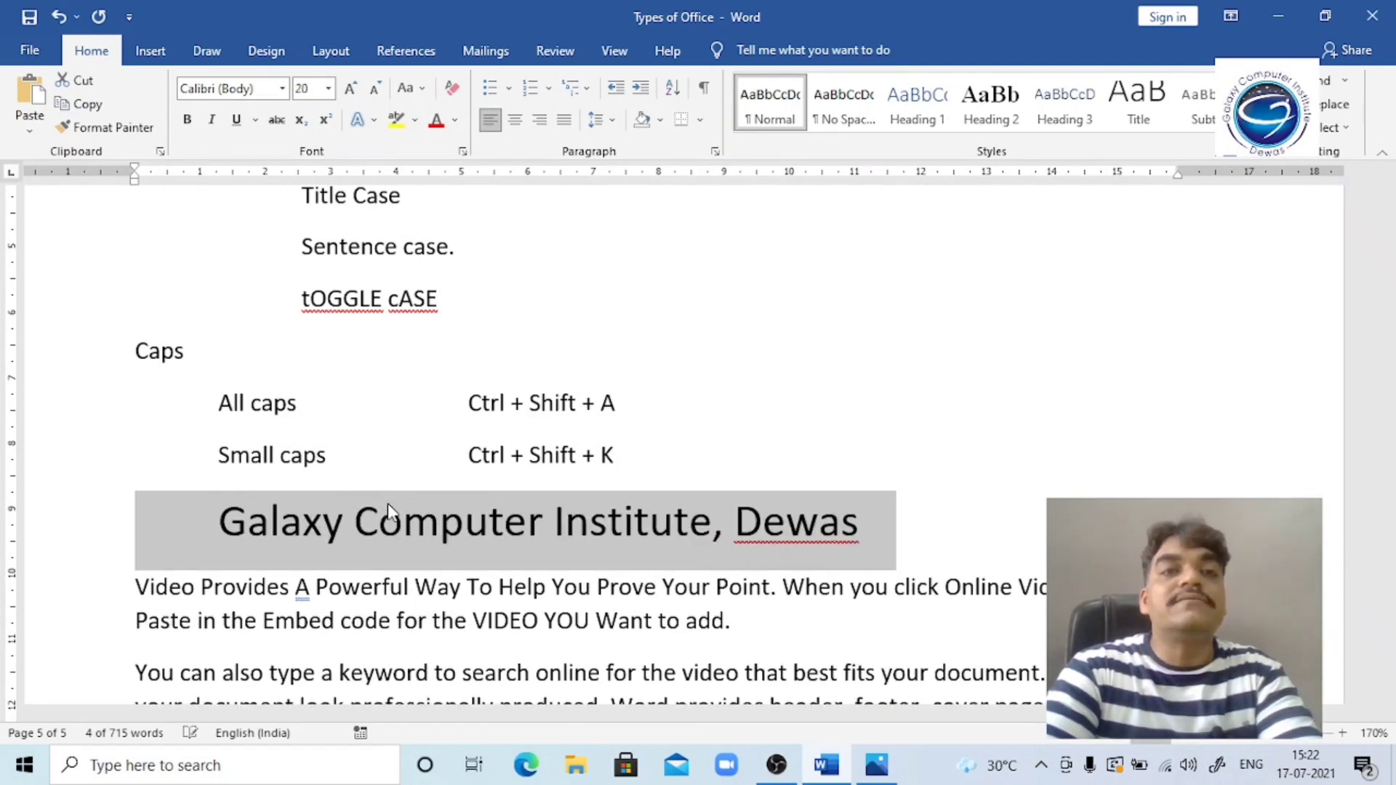
Enlarge the selected institute line one point at a time to 72 pt.
key(ctrl+bracketright)
key(ctrl+bracketright)
key(ctrl+bracketright)
key(ctrl+bracketright)
key(ctrl+bracketright)
key(ctrl+bracketright)
key(ctrl+bracketright)
key(ctrl+bracketright)
key(ctrl+bracketright)
key(ctrl+bracketright)
key(ctrl+bracketright)
key(ctrl+bracketright)
key(ctrl+bracketright)
key(ctrl+bracketright)
key(ctrl+bracketright)
key(ctrl+bracketright)
key(ctrl+bracketright)
key(ctrl+bracketright)
key(ctrl+bracketright)
key(ctrl+bracketright)
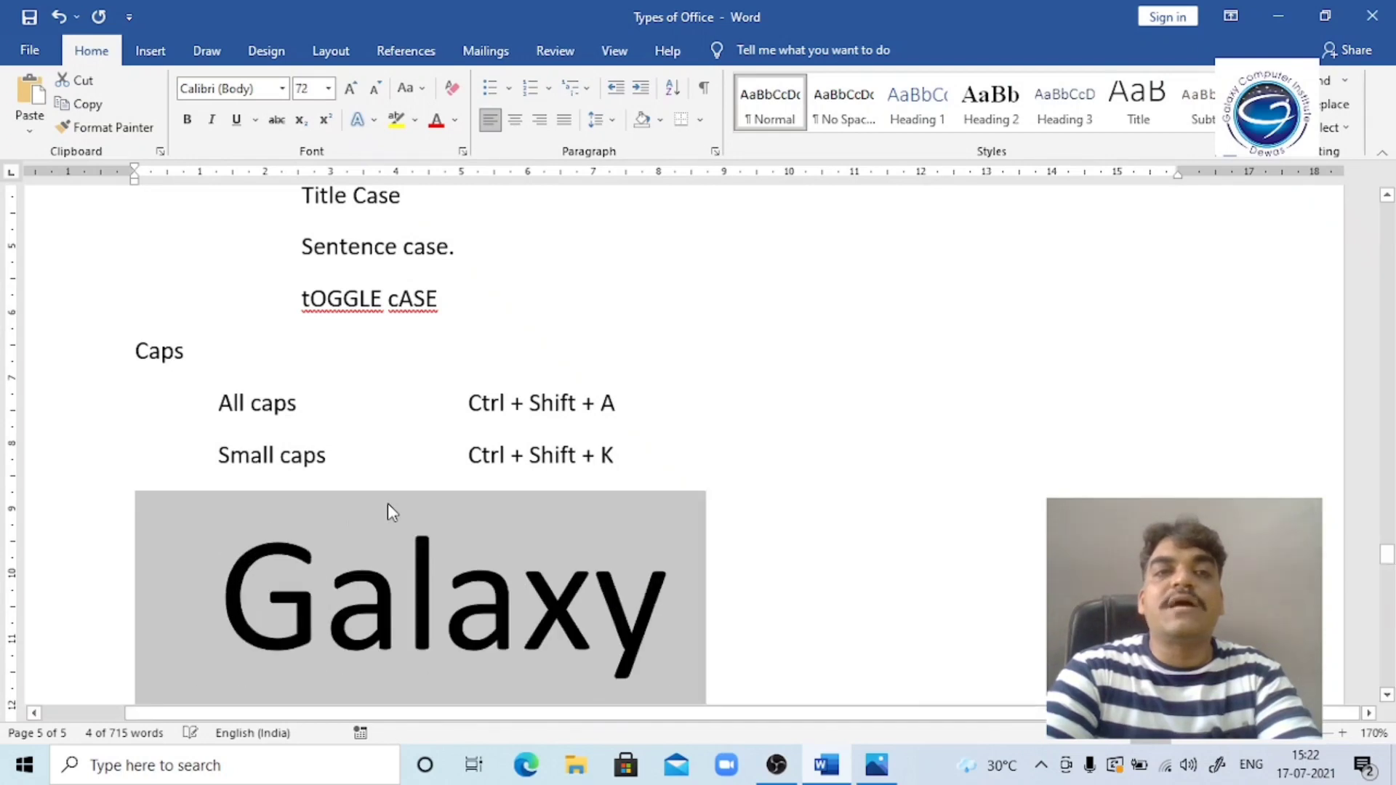
Reduce the selected institute line in one-point steps to 20 pt.
key(ctrl+bracketleft)
key(ctrl+bracketleft)
key(ctrl+bracketleft)
key(ctrl+bracketleft)
key(ctrl+bracketleft)
key(ctrl+bracketleft)
key(ctrl+bracketleft)
key(ctrl+bracketleft)
key(ctrl+bracketleft)
key(ctrl+bracketleft)
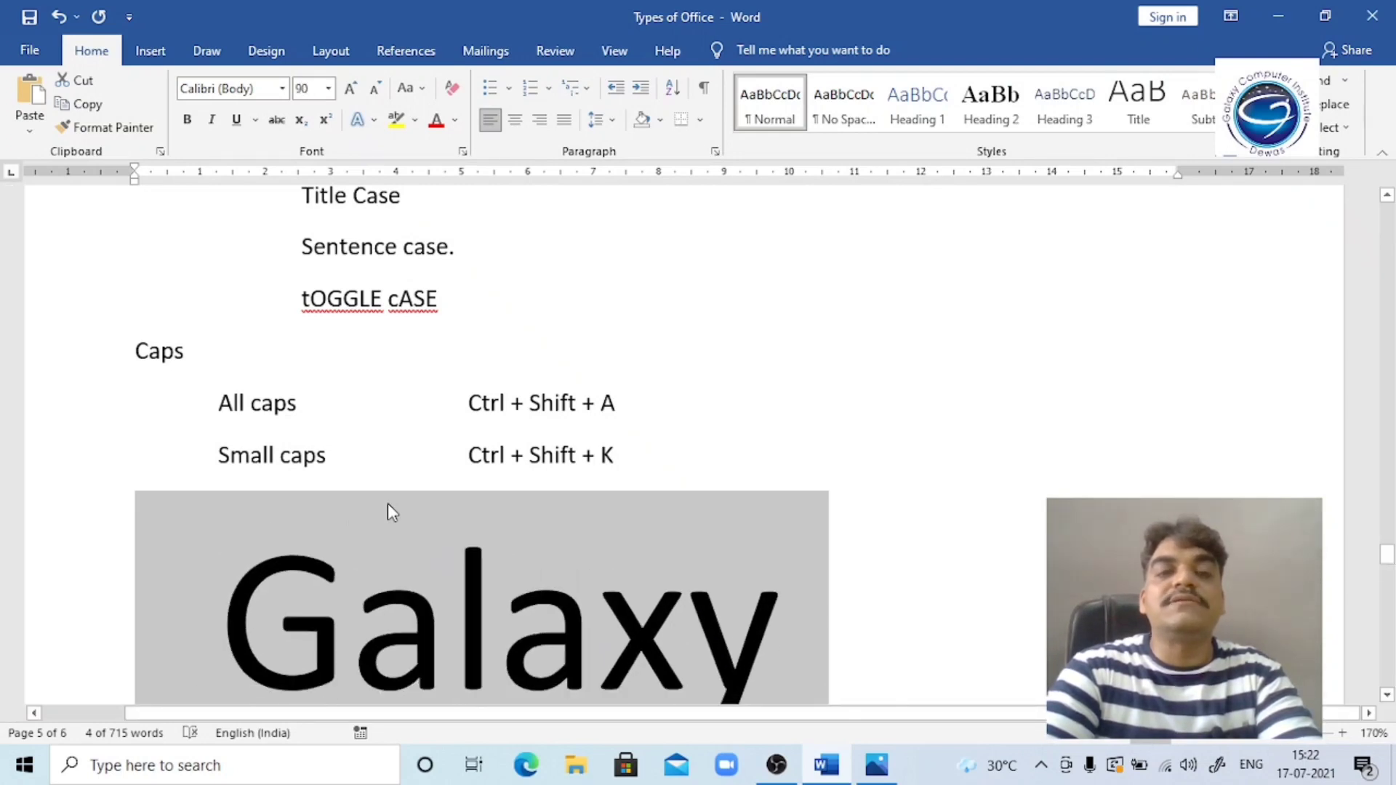
key(ctrl+bracketleft)
key(ctrl+bracketleft)
key(ctrl+bracketleft)
key(ctrl+bracketleft)
key(ctrl+bracketleft)
key(ctrl+bracketleft)
key(ctrl+bracketleft)
key(ctrl+bracketleft)
key(ctrl+bracketleft)
key(ctrl+bracketleft)
key(ctrl+bracketleft)
key(ctrl+bracketleft)
key(ctrl+bracketleft)
key(ctrl+bracketleft)
key(ctrl+bracketleft)
key(ctrl+bracketleft)
key(ctrl+bracketleft)
key(ctrl+bracketleft)
key(ctrl+bracketleft)
key(ctrl+bracketleft)
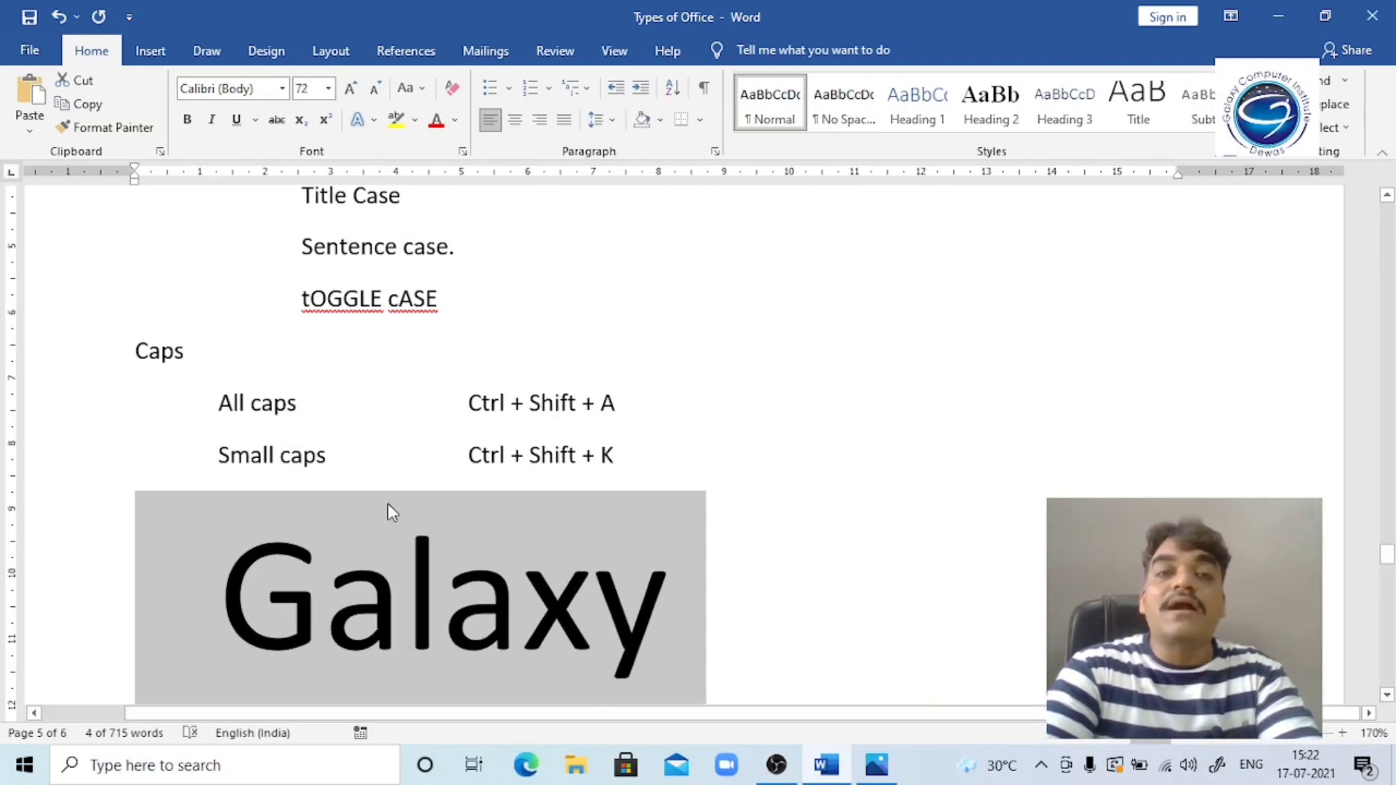
key(ctrl+bracketleft)
key(ctrl+bracketleft)
key(ctrl+bracketleft)
key(ctrl+bracketleft)
key(ctrl+bracketleft)
key(ctrl+bracketleft)
key(ctrl+bracketleft)
key(ctrl+bracketleft)
key(ctrl+bracketleft)
key(ctrl+bracketleft)
key(ctrl+bracketleft)
key(ctrl+bracketleft)
key(ctrl+bracketleft)
key(ctrl+bracketleft)
key(ctrl+bracketleft)
key(ctrl+bracketleft)
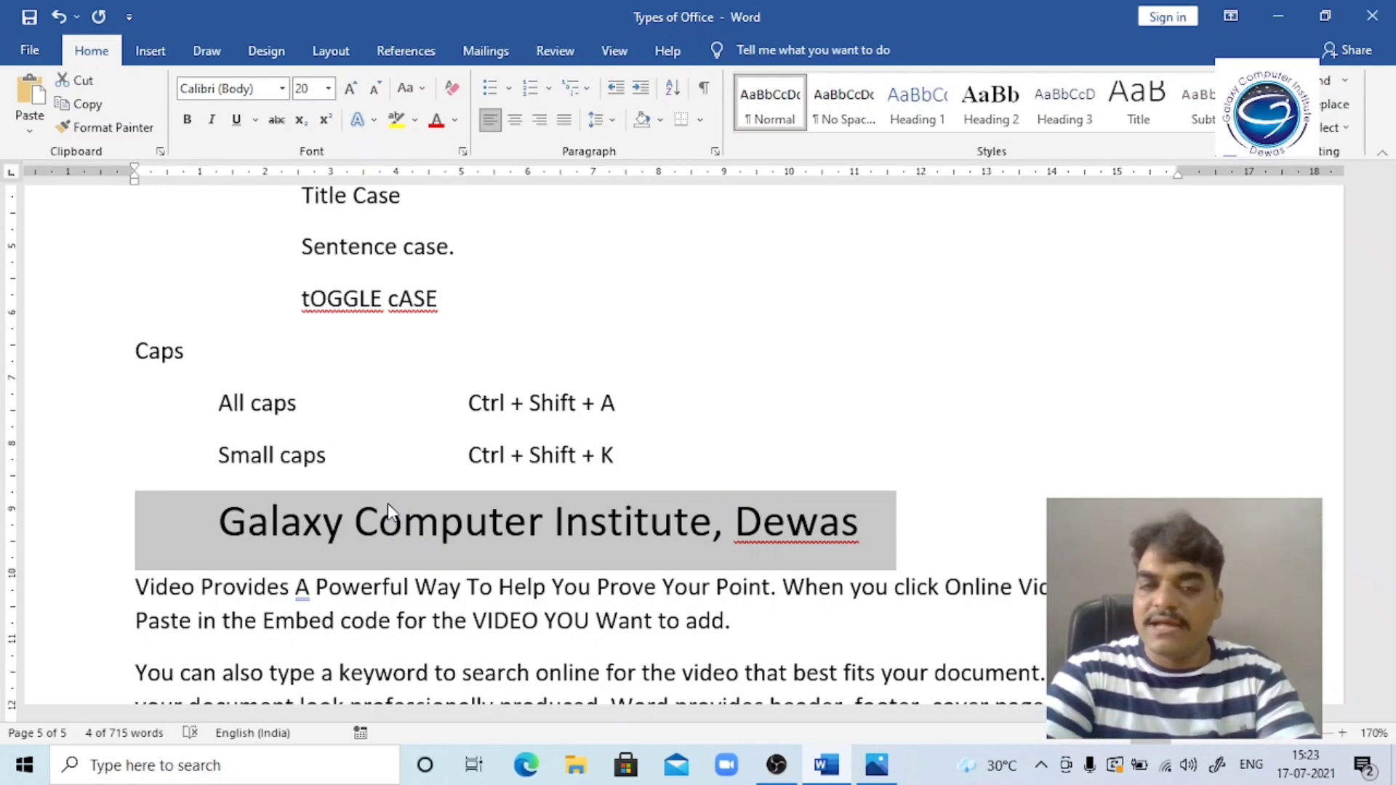
Shrink the selected institute line to 14 pt through the preset font sizes.
key(ctrl+shift+comma)
key(ctrl+shift+comma)
key(ctrl+shift+comma)
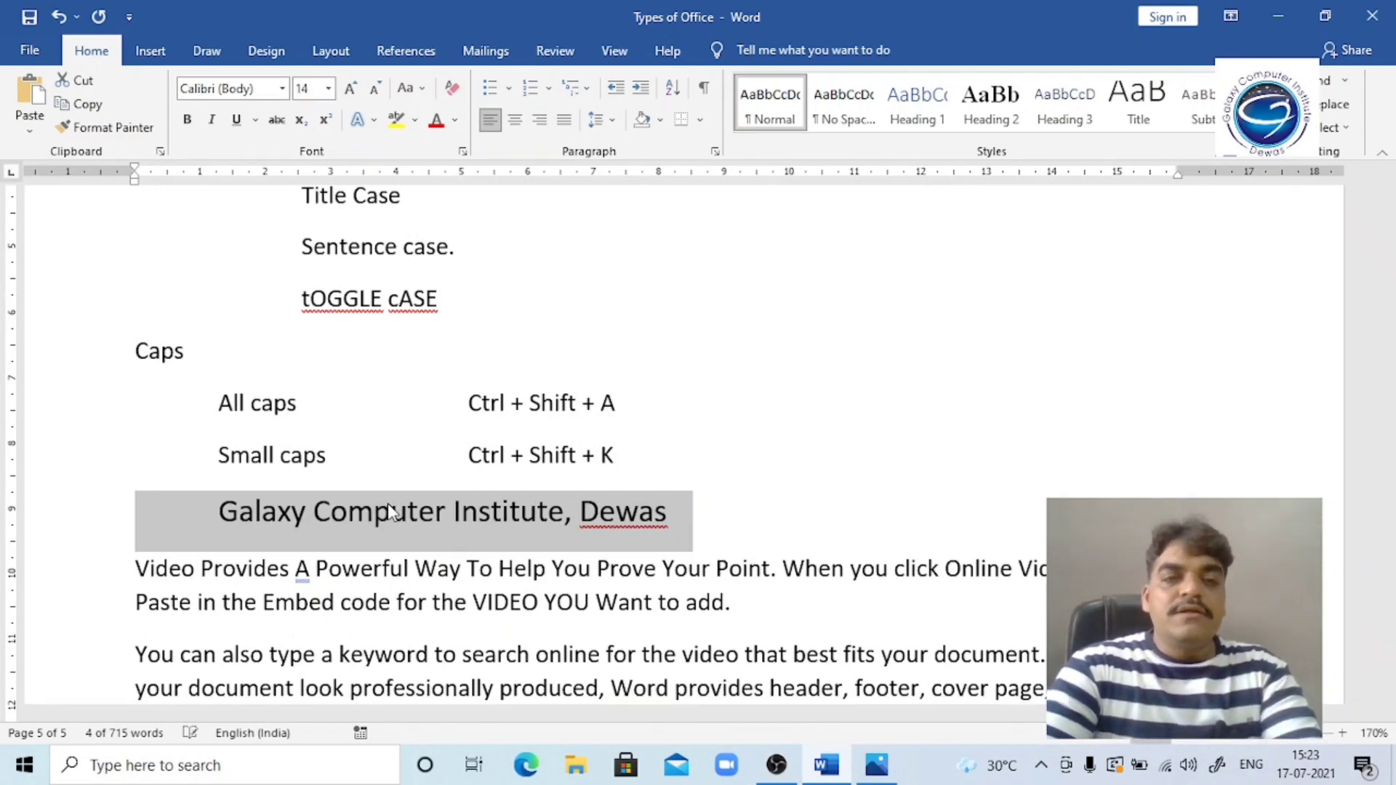
Grow the selected institute line to 24 pt through the preset font sizes.
key(ctrl+shift+period)
key(ctrl+shift+period)
key(ctrl+shift+period)
key(ctrl+shift+period)
key(ctrl+shift+period)
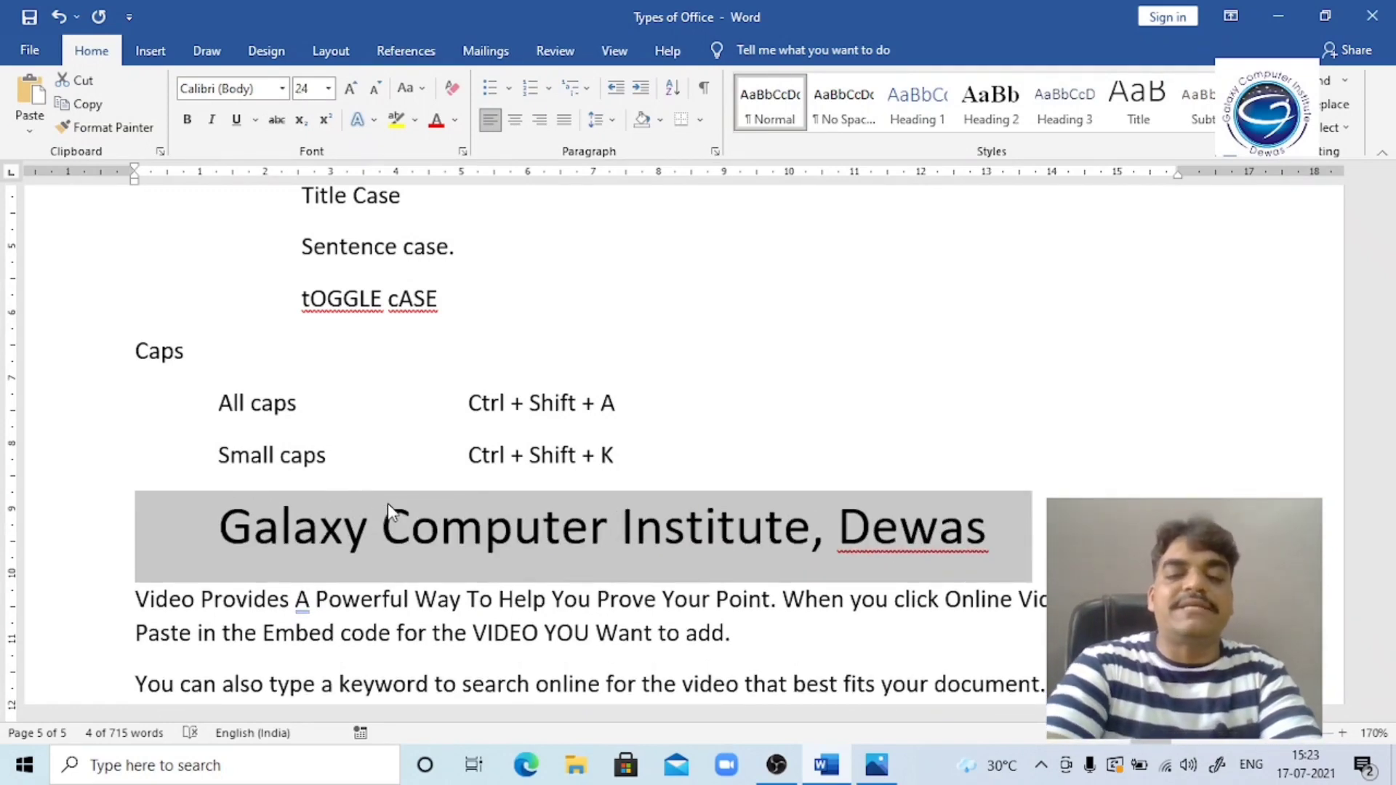
Switch small caps and all caps in turn on and off for the selected institute line.
key(ctrl+shift+k)
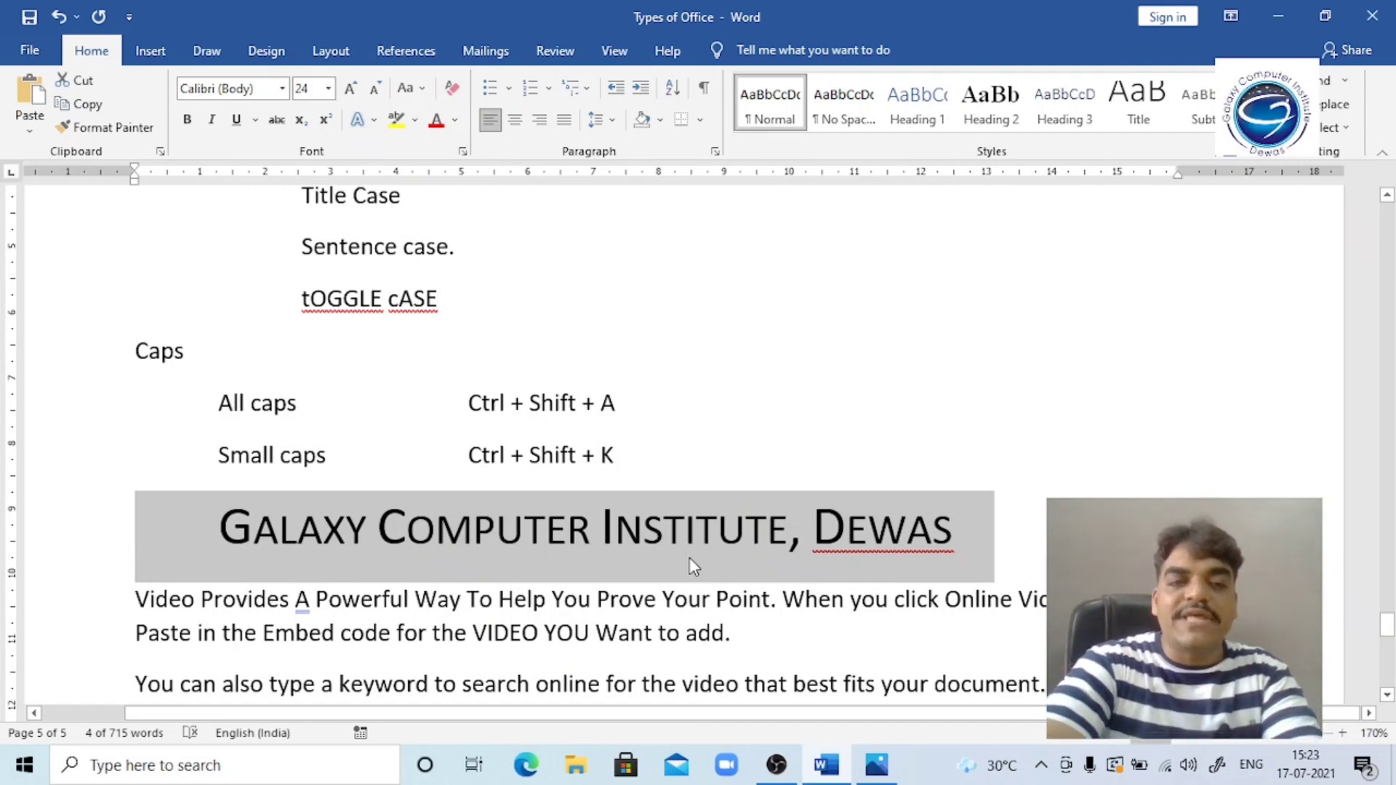
key(ctrl+shift+k)
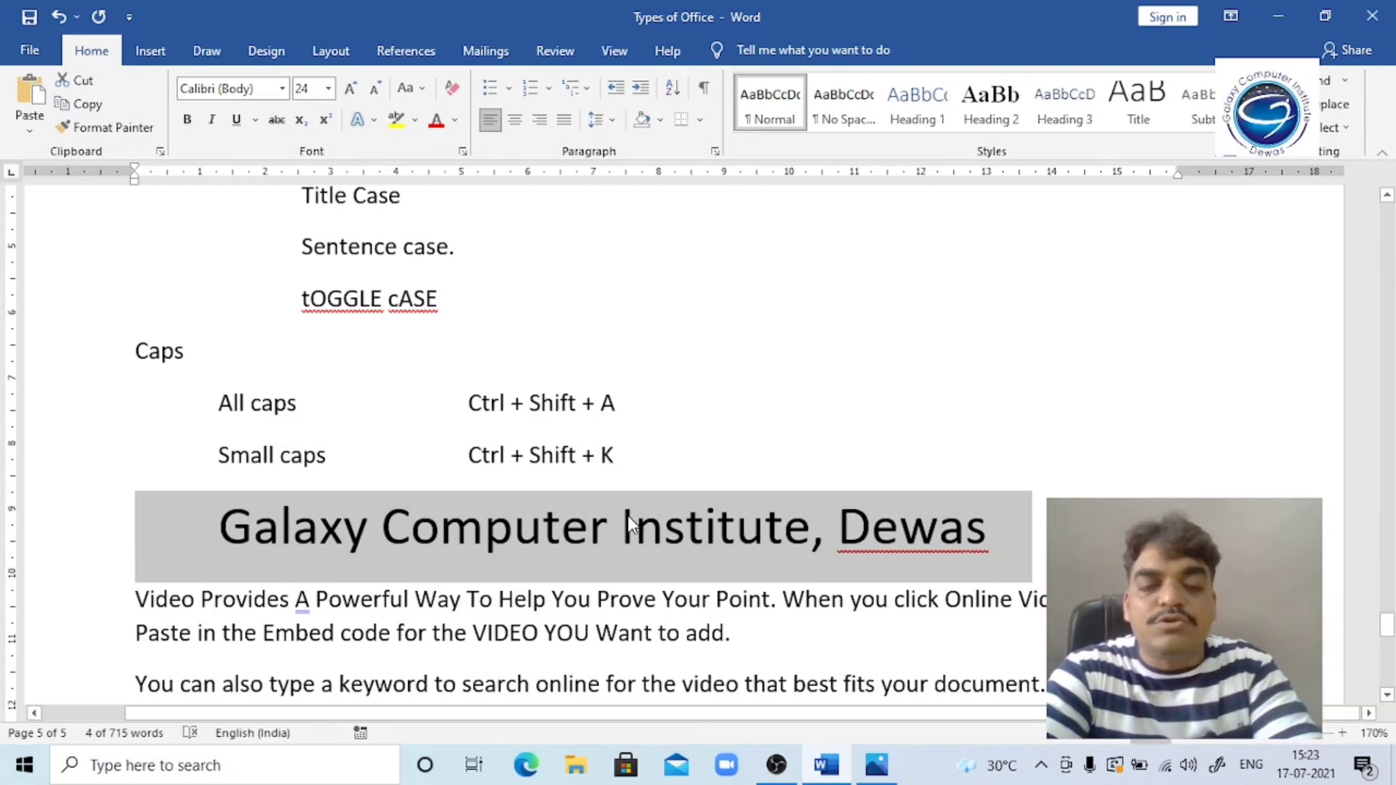
key(ctrl+shift+a)
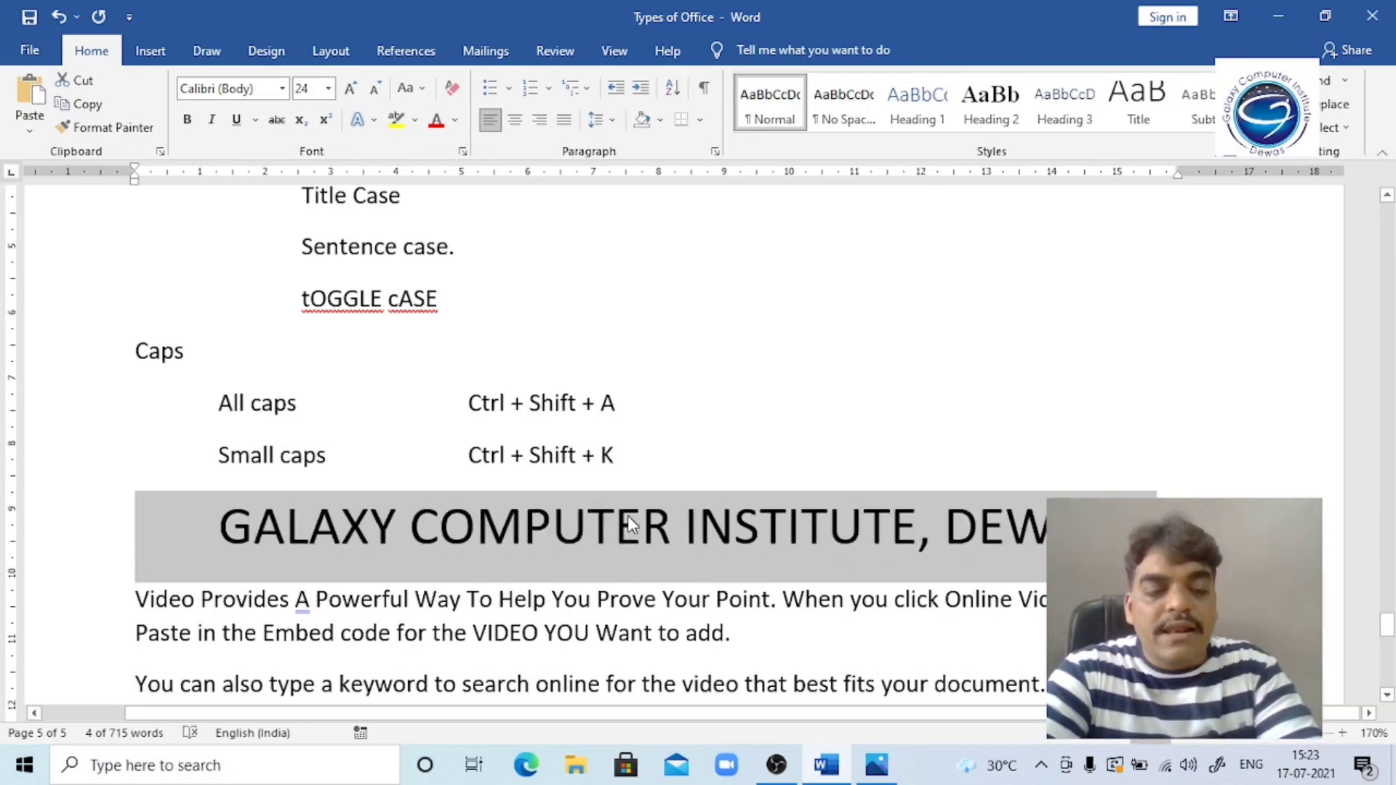
key(ctrl+shift+a)
Toggle small caps repeatedly on the selected institute line, leaving small caps applied.
key(ctrl+shift+k)
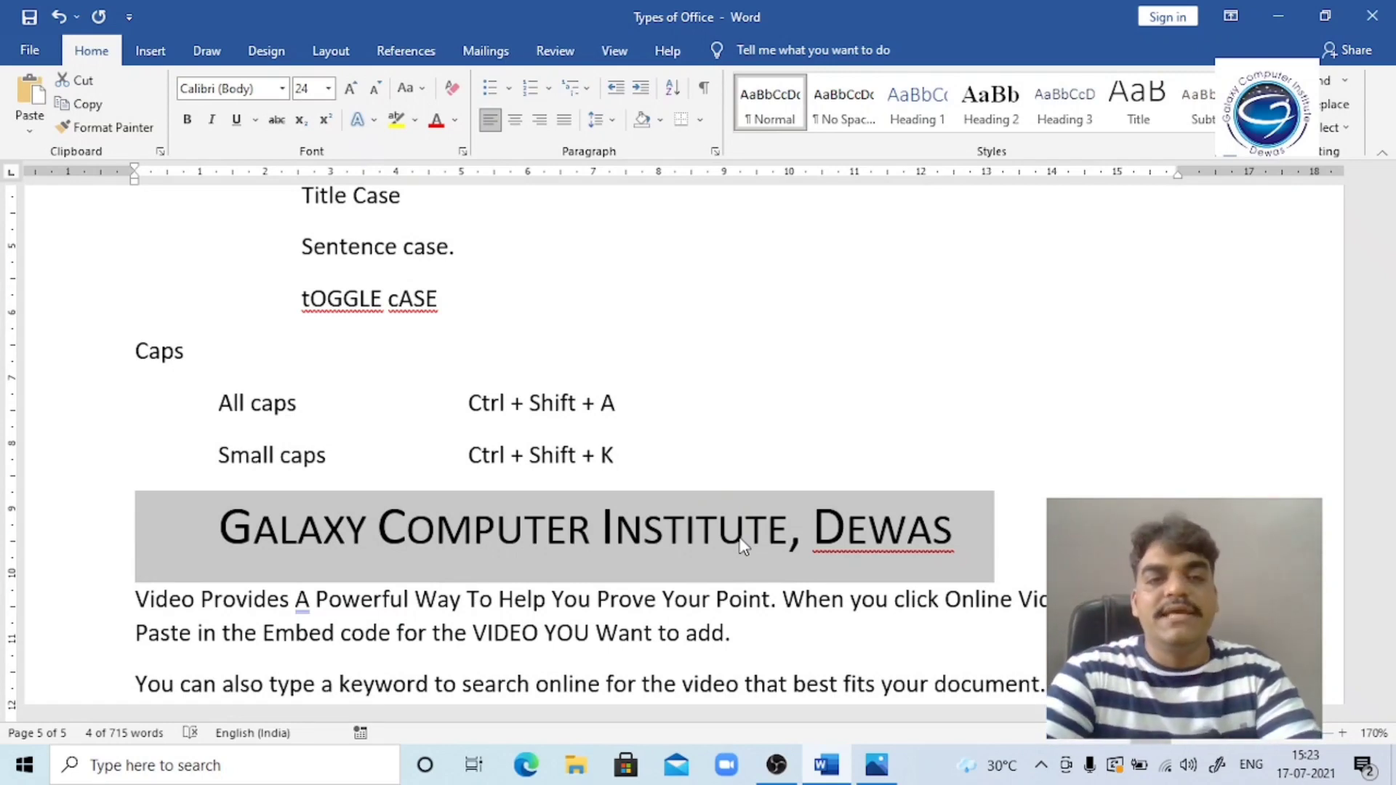
key(ctrl+shift+k)
key(ctrl+shift+k)
key(ctrl+shift+k)
key(ctrl+shift+k)
key(ctrl+shift+k)
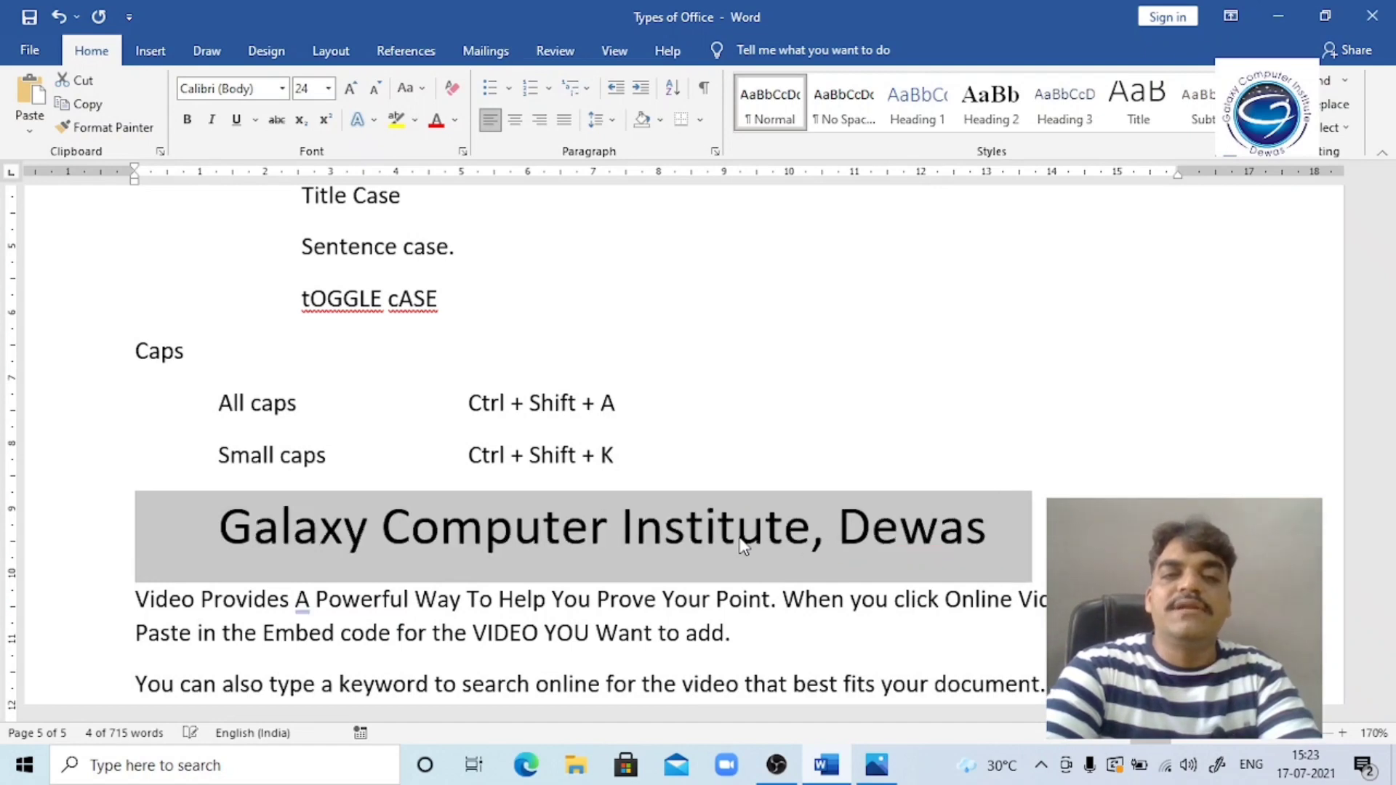
key(ctrl+shift+k)
key(ctrl+shift+k)
key(ctrl+shift+k)
key(ctrl+shift+k)
key(ctrl+shift+k)
key(ctrl+shift+k)
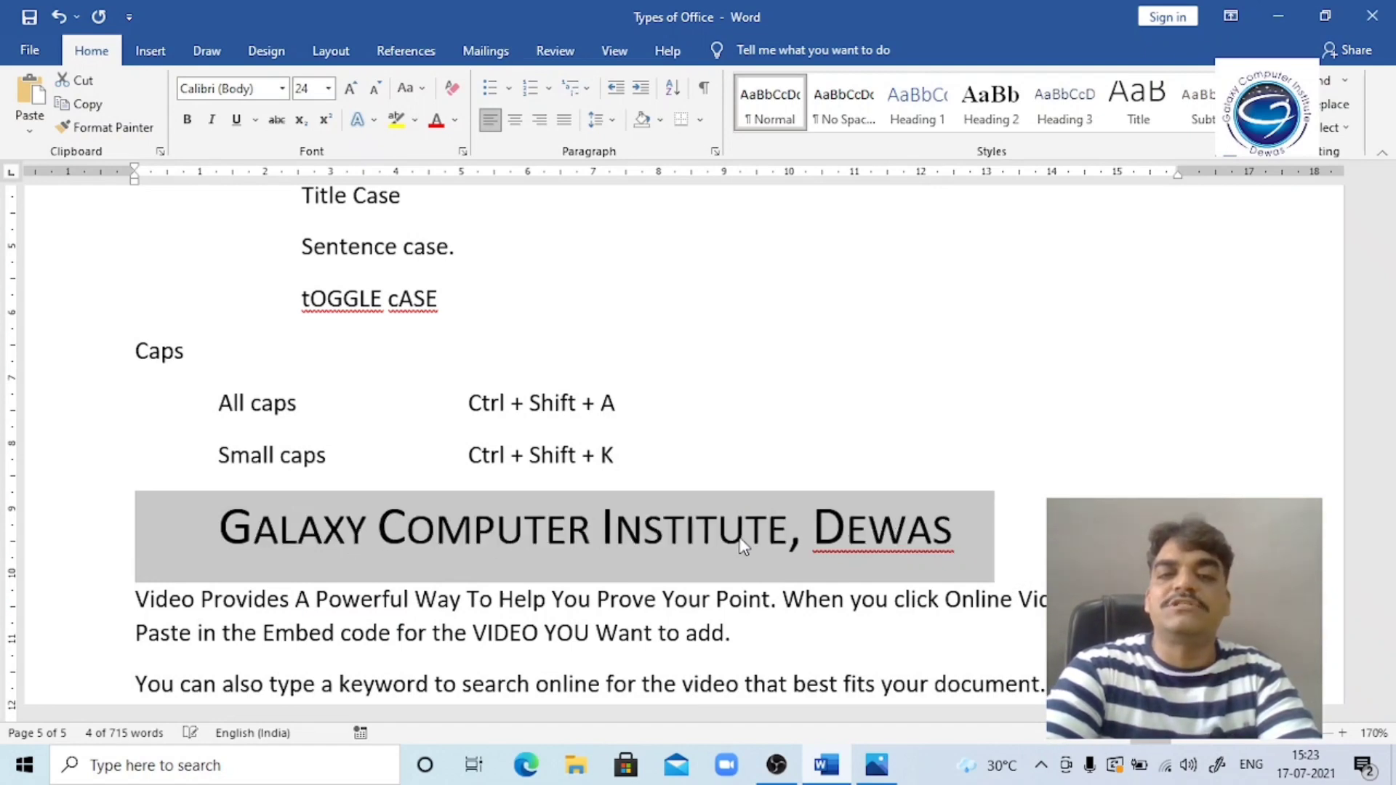
key(ctrl+shift+k)
key(ctrl+shift+k)
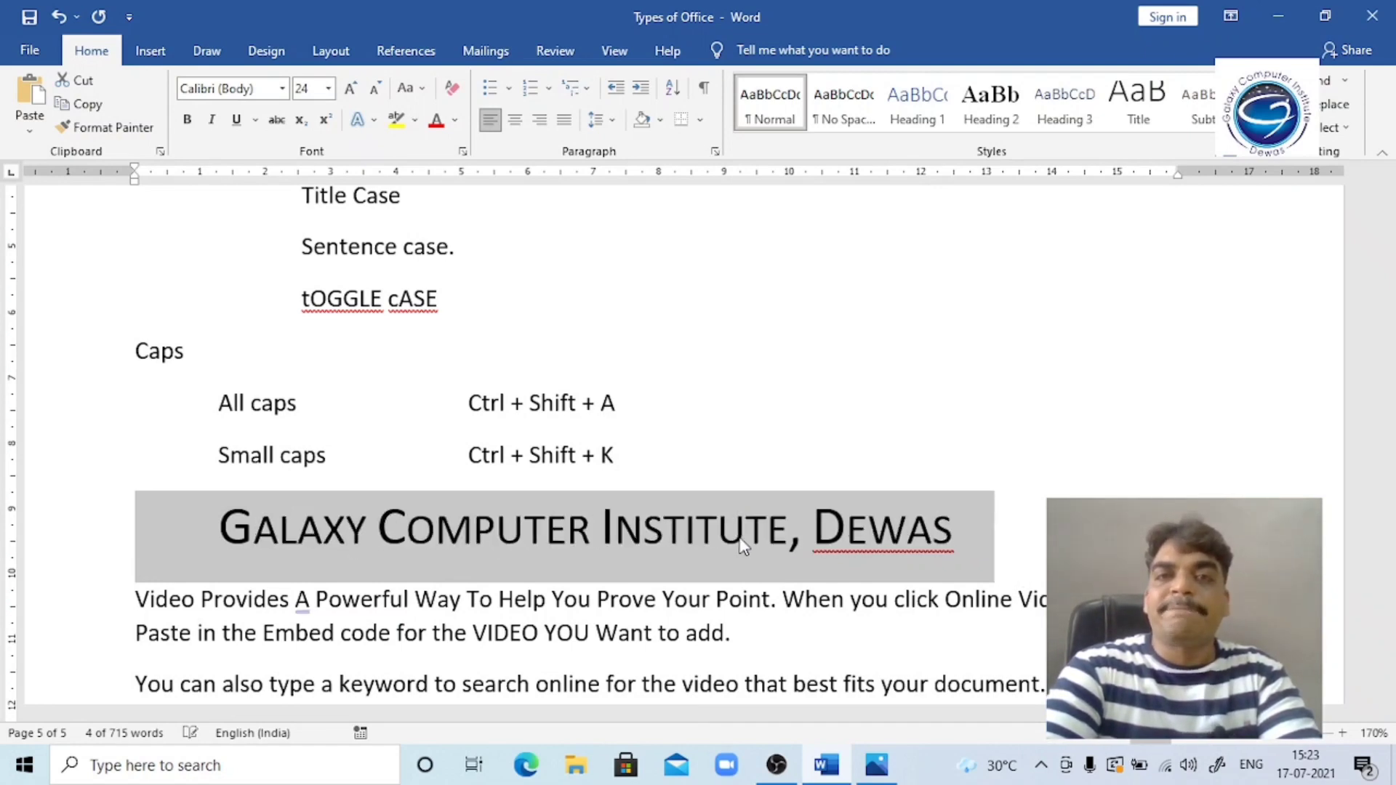
Change the selected institute line to all caps and back to small caps.
key(ctrl+shift+a)
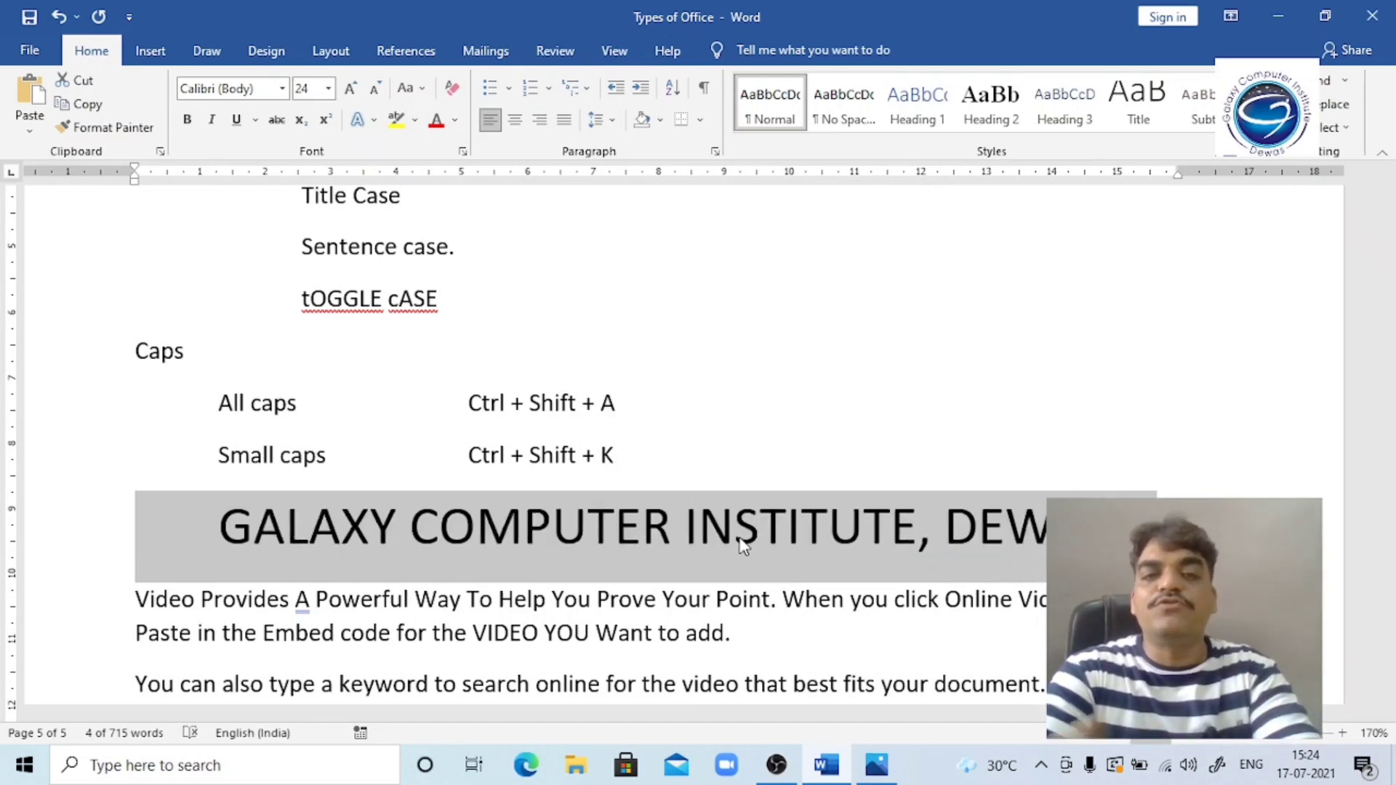
key(ctrl+shift+a)
key(ctrl+shift+k)
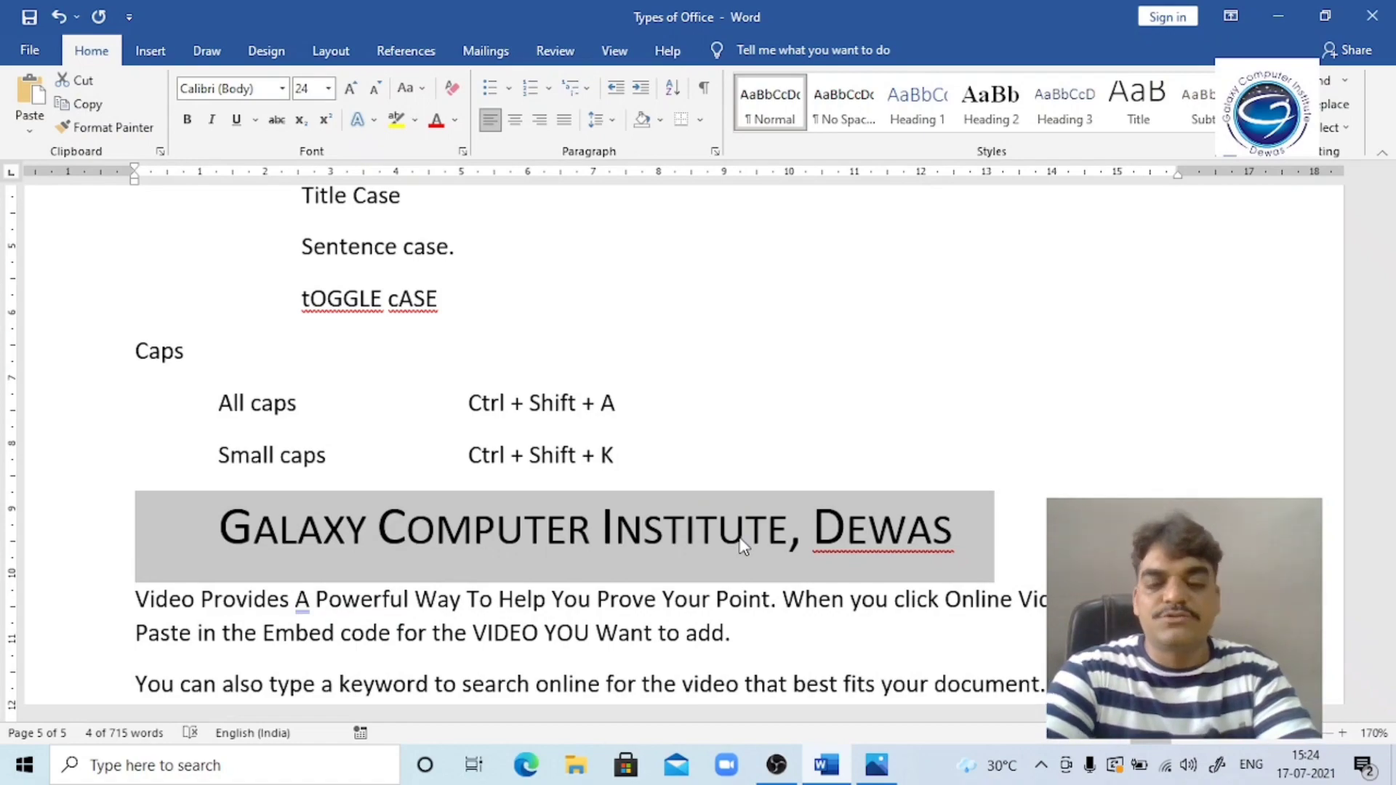
Delete the selected institute line below the caps shortcuts.
key(Delete)
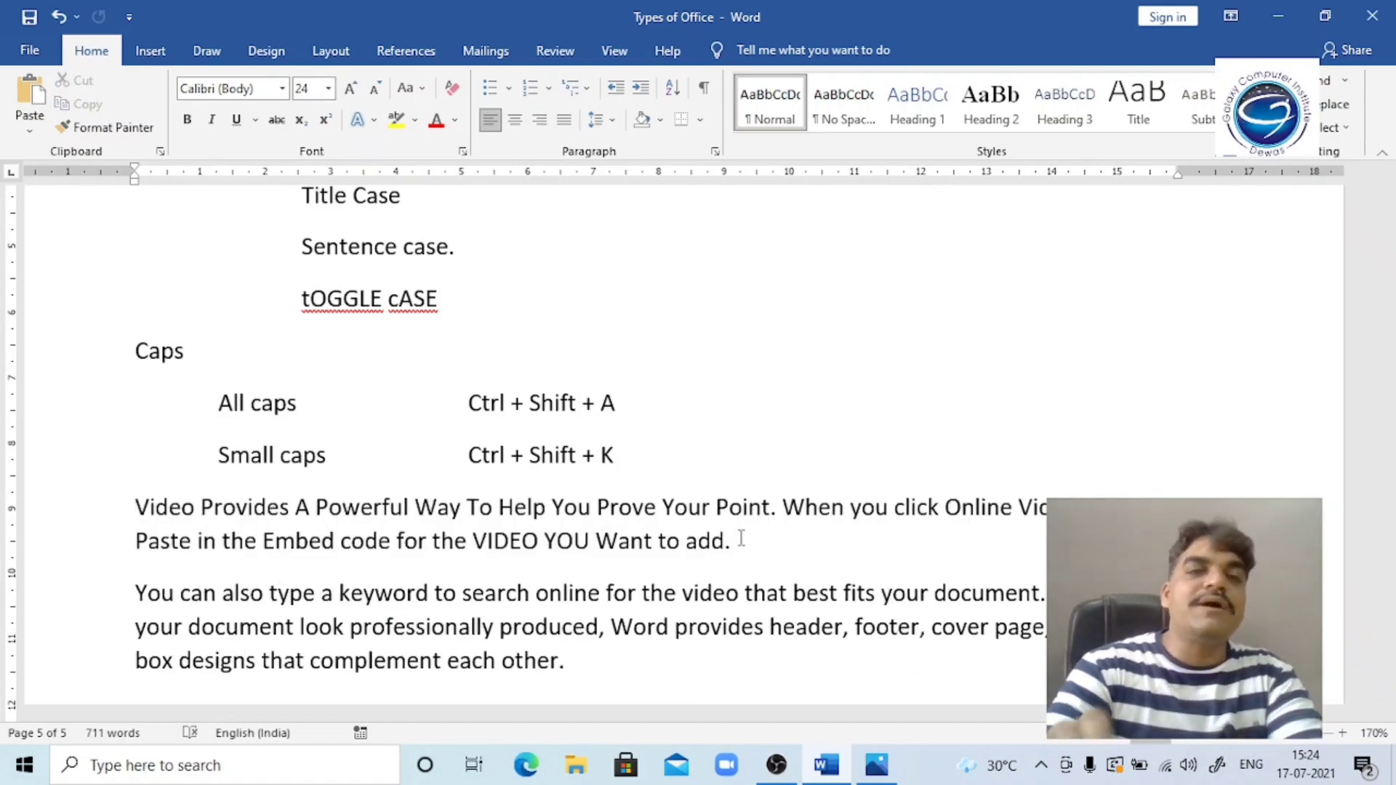
Look through the document's shortcut notes, including the Ctrl + Function Keys list from Ctrl+F1 to Ctrl+F12.
key(ctrl+Up)
key(ctrl+Up)
key(ctrl+Up)
key(ctrl+Up)
key(ctrl+Up)
key(ctrl+Up)
key(ctrl+Up)
key(ctrl+Up)
key(ctrl+Up)
key(ctrl+Up)
key(ctrl+Up)
key(ctrl+Up)
key(ctrl+Up)
key(ctrl+Up)
key(ctrl+Up)
key(ctrl+Up)
key(ctrl+Up)
key(ctrl+Up)
key(ctrl+Up)
key(ctrl+Up)
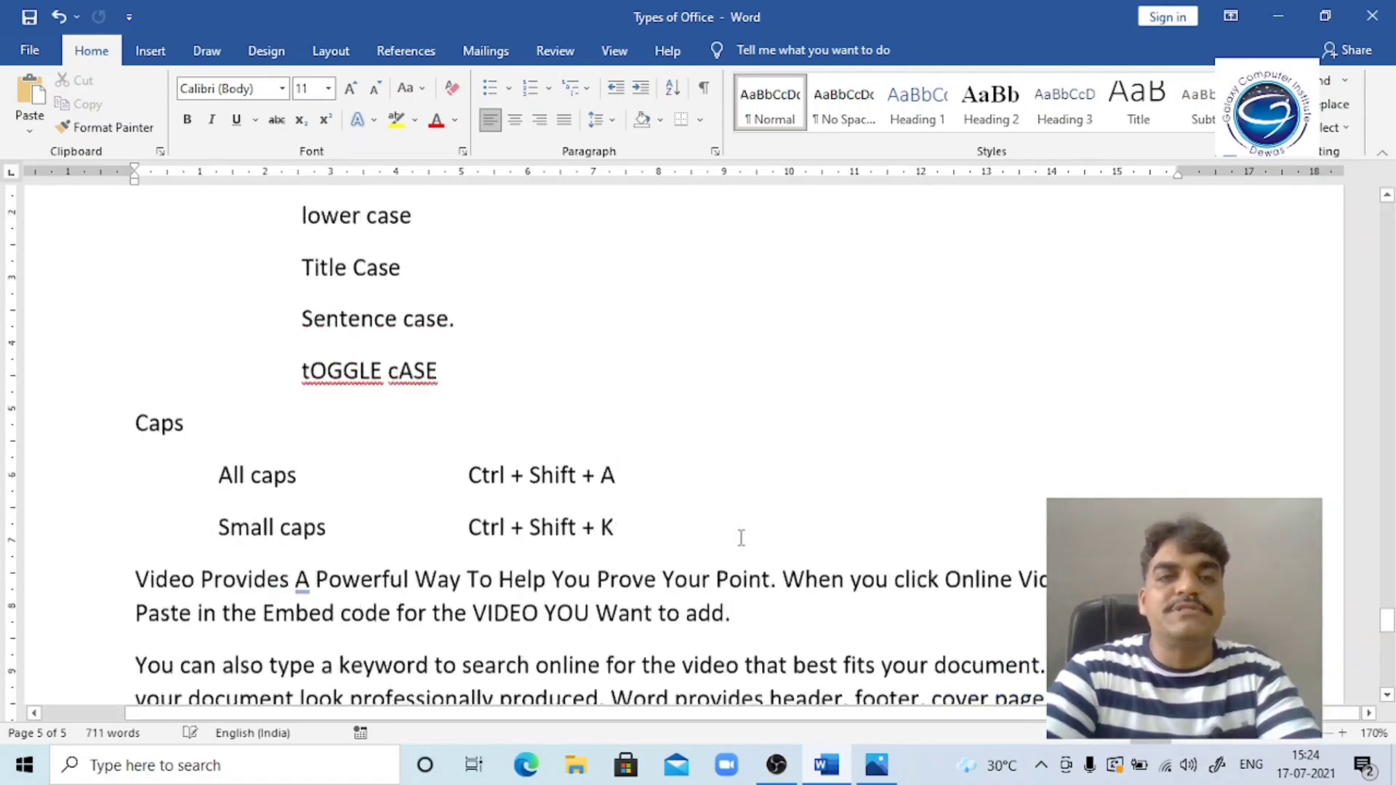
key(ctrl+Down)
key(ctrl+Down)
key(ctrl+Down)
key(ctrl+Down)
key(ctrl+Down)
key(ctrl+Down)
key(ctrl+Down)
key(ctrl+Down)
key(ctrl+Down)
key(ctrl+Down)
key(ctrl+Down)
key(ctrl+Down)
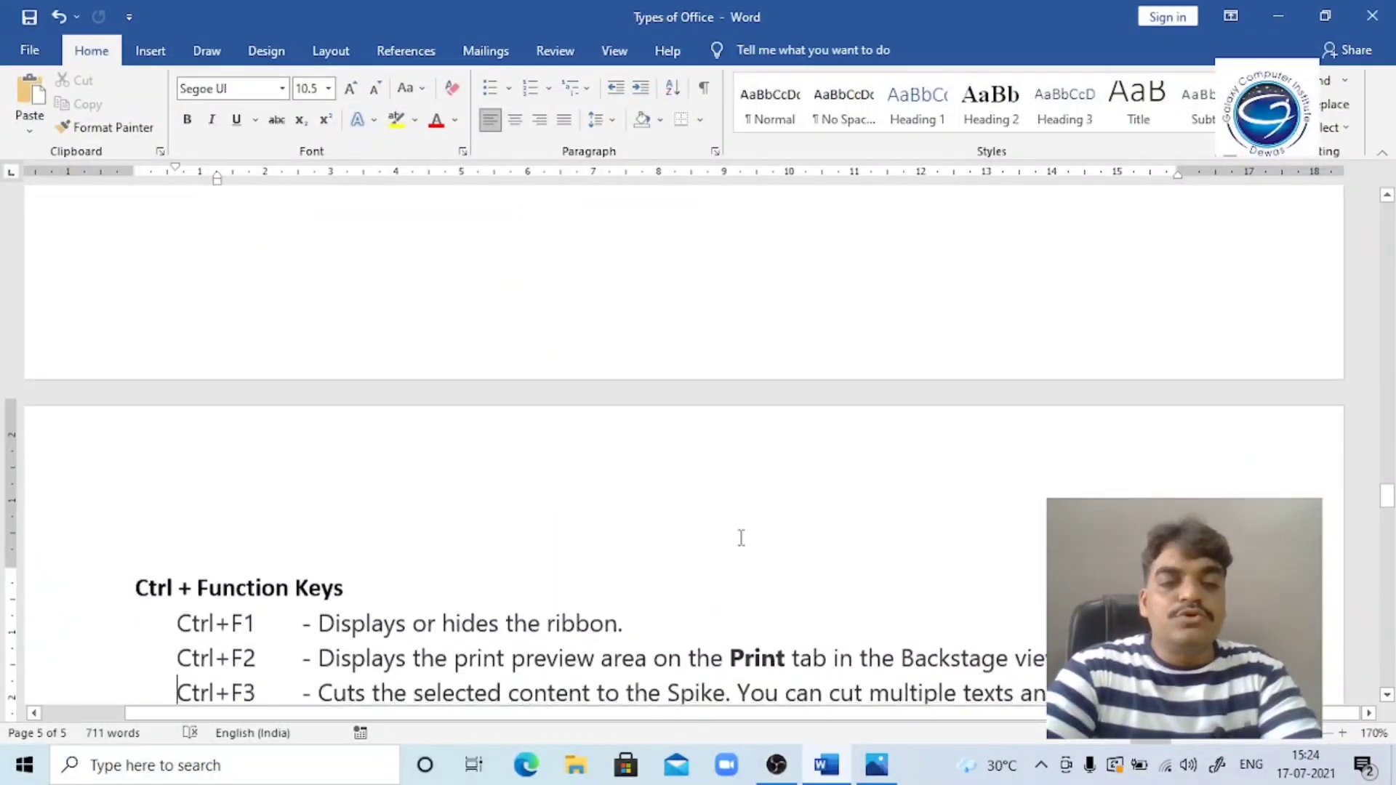
key(ctrl+Down)
key(ctrl+Down)
key(ctrl+Down)
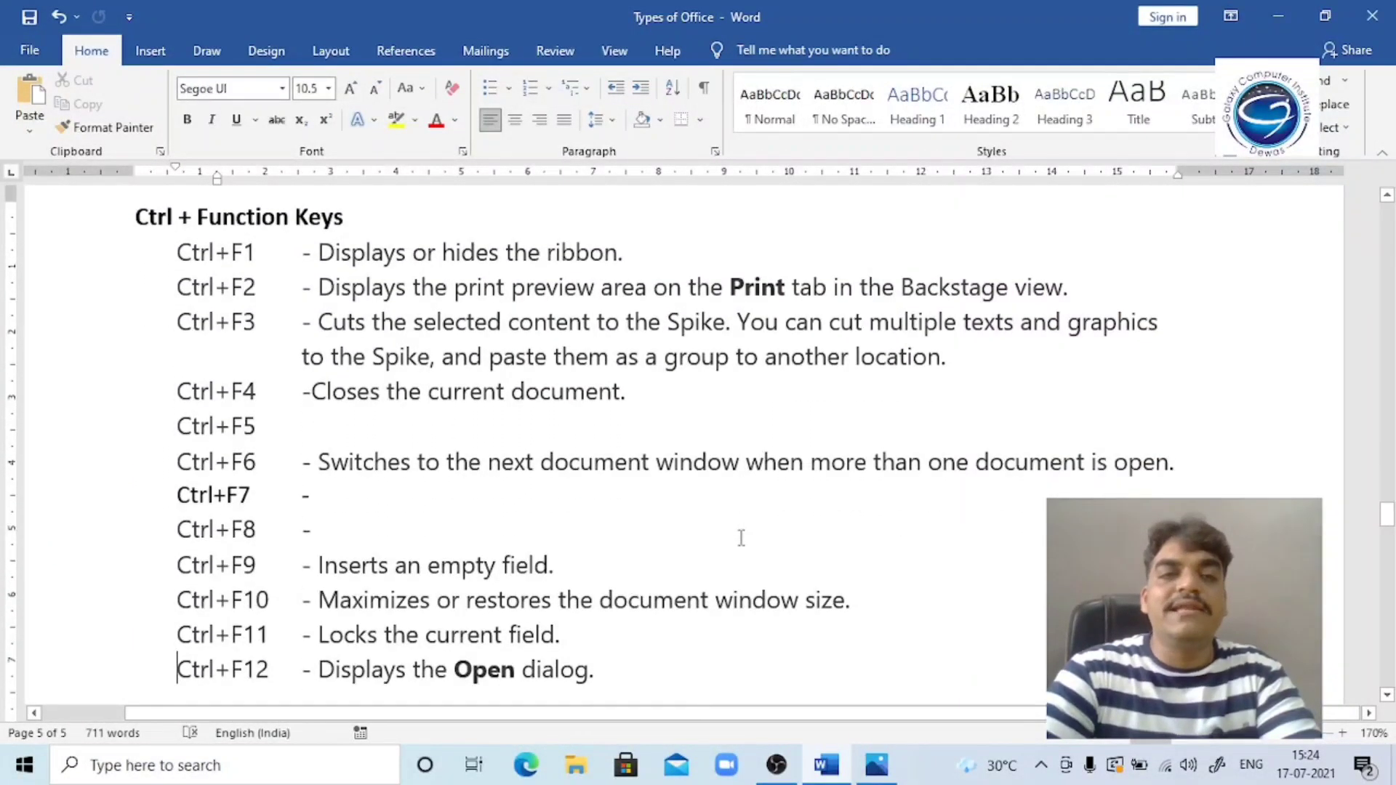
Go back to the Shift + Function Keys list and examine its entries from F1 to F10.
key(ctrl+Up)
key(ctrl+Up)
key(ctrl+Up)
key(ctrl+Up)
key(ctrl+Up)
key(ctrl+Up)
key(ctrl+Up)
key(ctrl+Up)
key(ctrl+Up)
key(ctrl+Up)
key(ctrl+Up)
key(ctrl+Up)
key(ctrl+Up)
key(ctrl+Up)
key(ctrl+Up)
key(ctrl+Up)
key(ctrl+Up)
key(ctrl+Up)
key(ctrl+Up)
key(ctrl+Up)
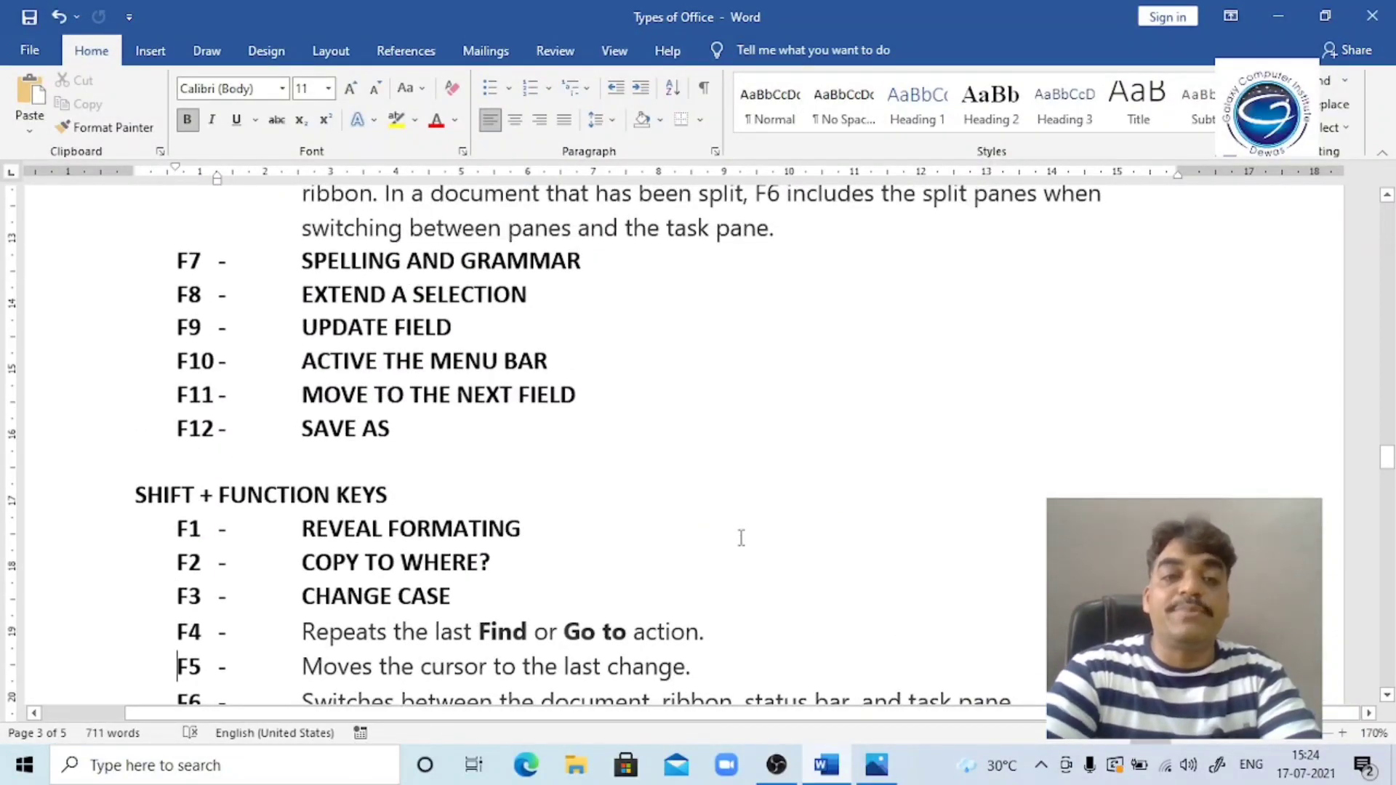
click(515, 595)
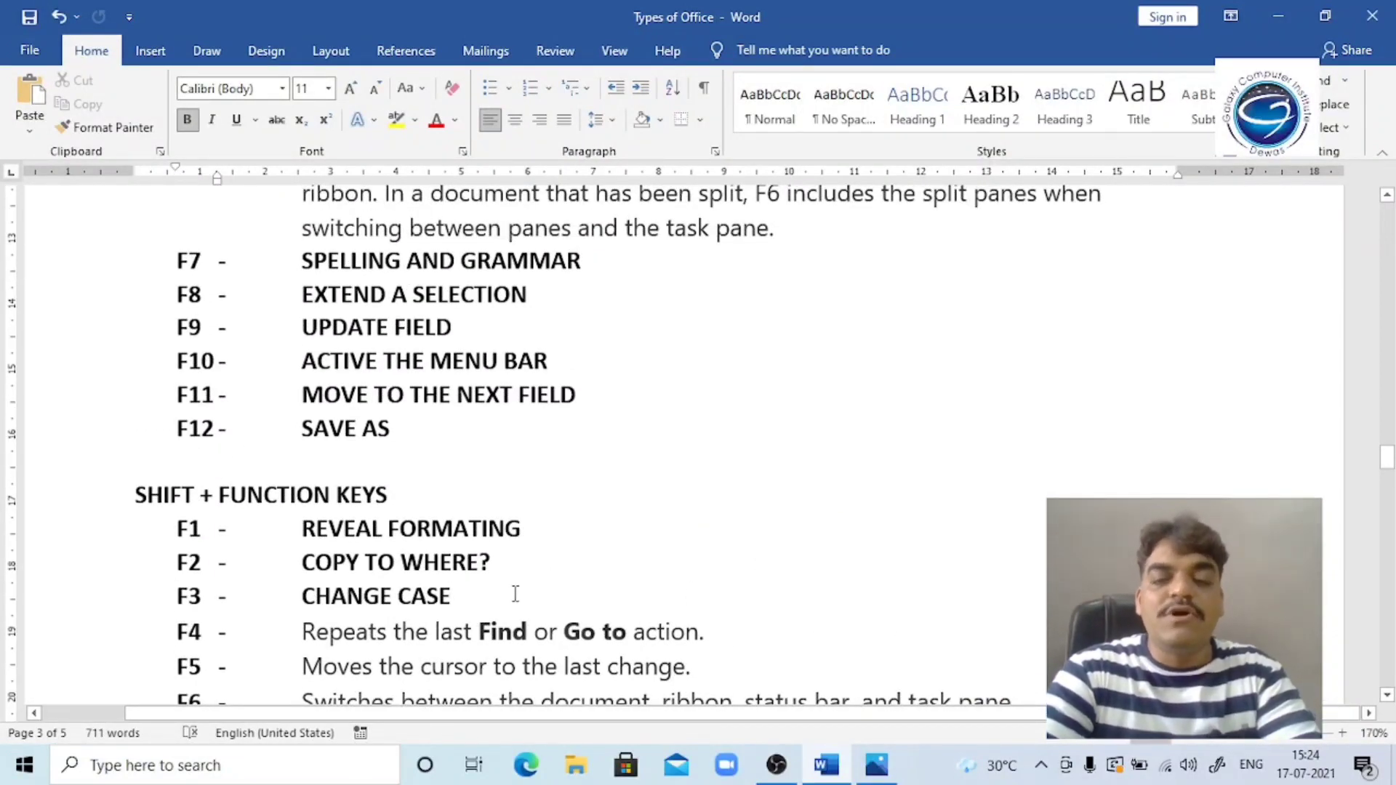
key(Down)
key(Down)
key(Down)
key(Down)
key(Down)
key(Down)
key(Down)
key(Down)
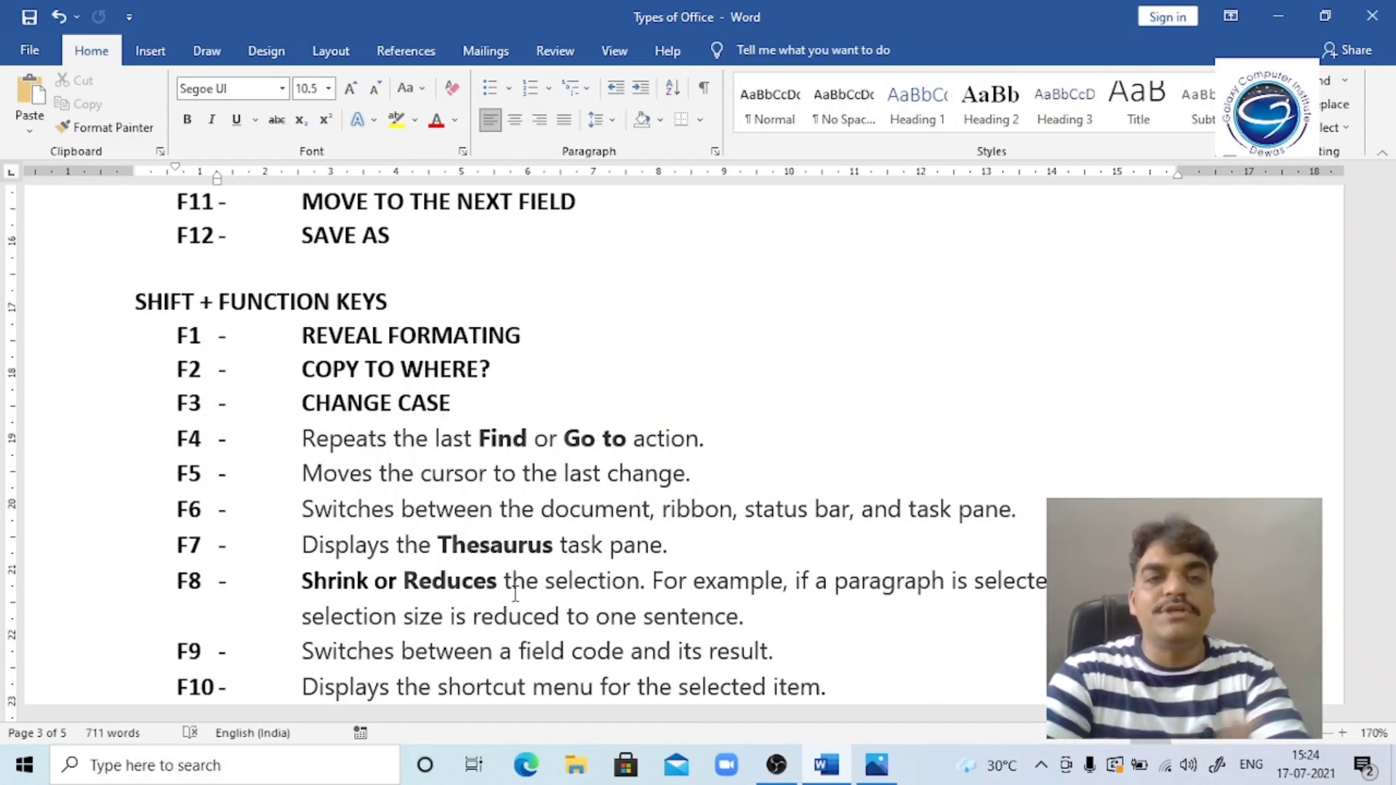
key(Down)
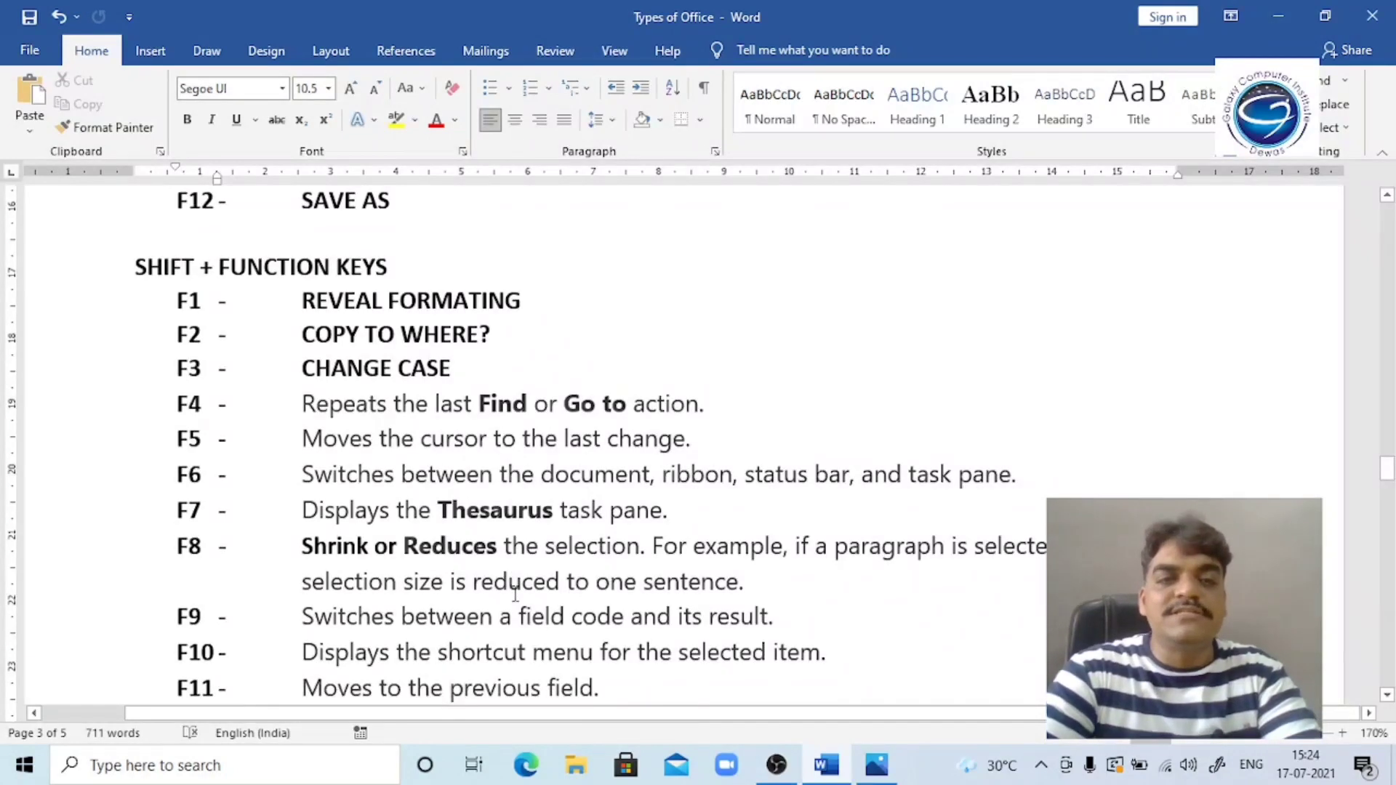
click(136, 424)
click(167, 405)
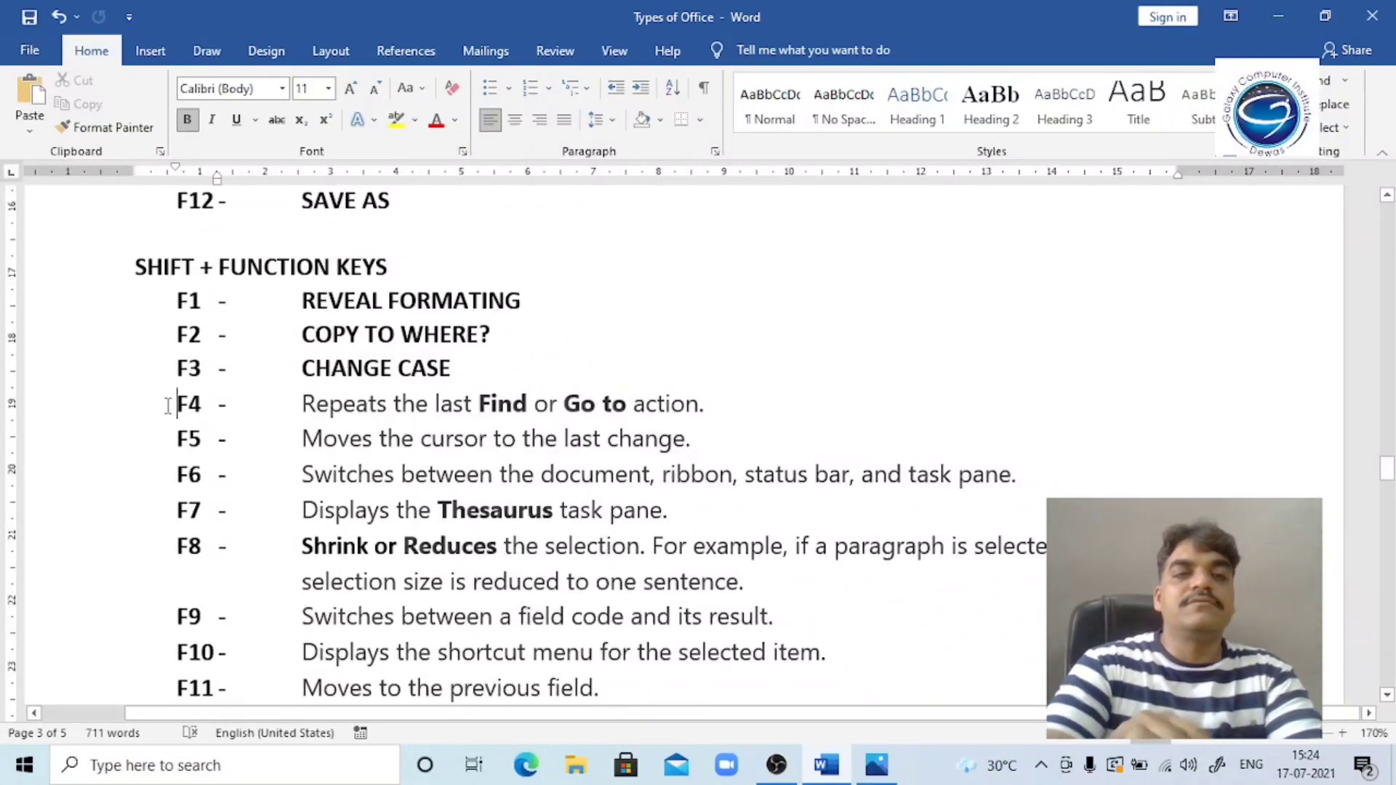
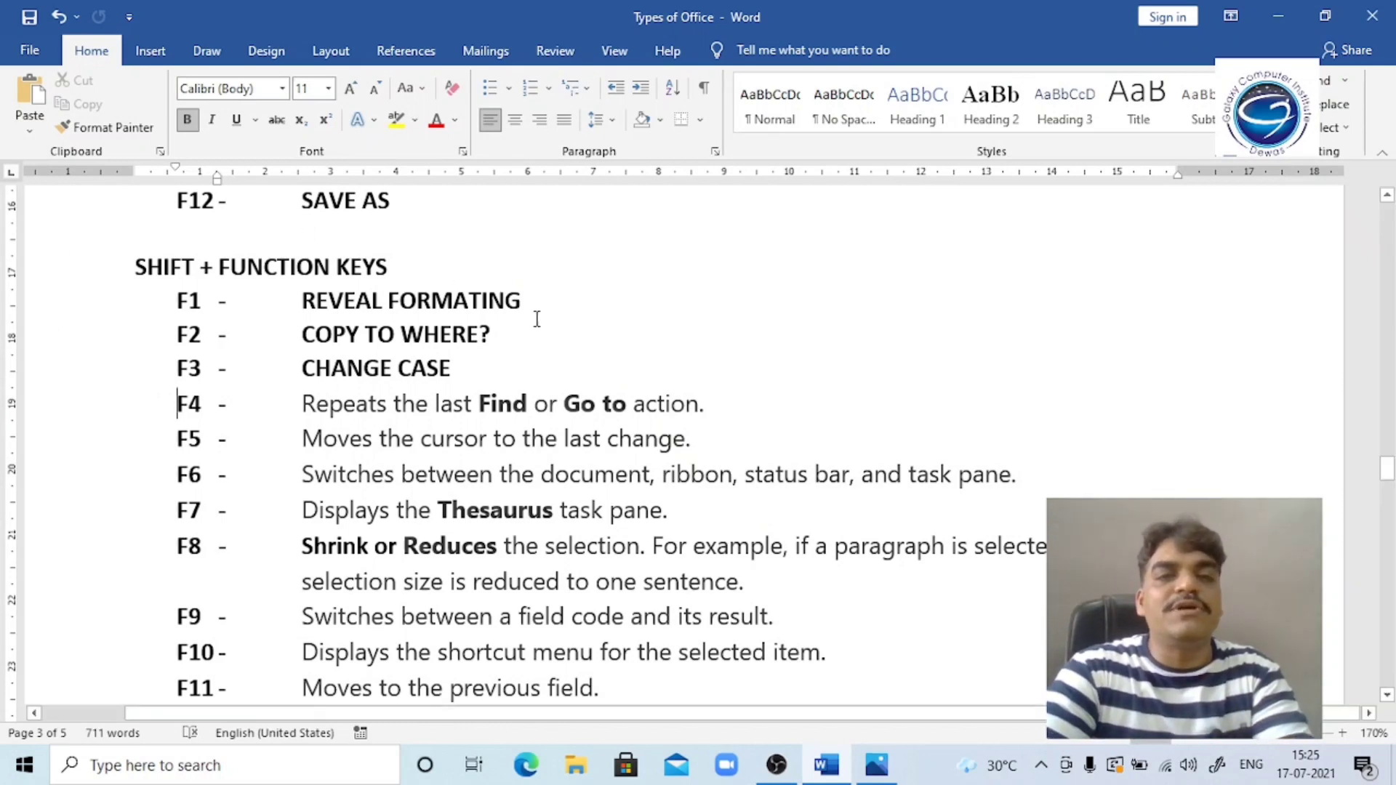
click(540, 295)
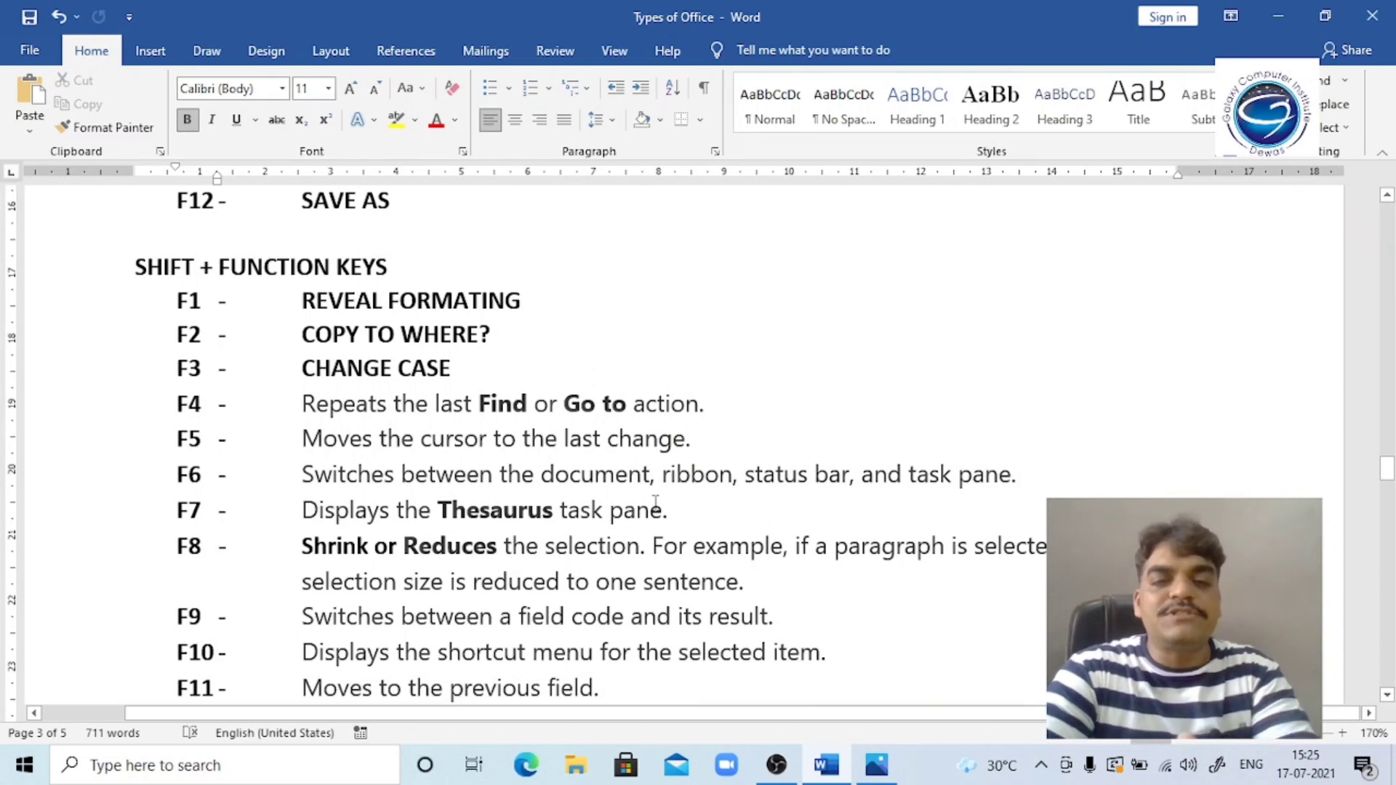
click(667, 696)
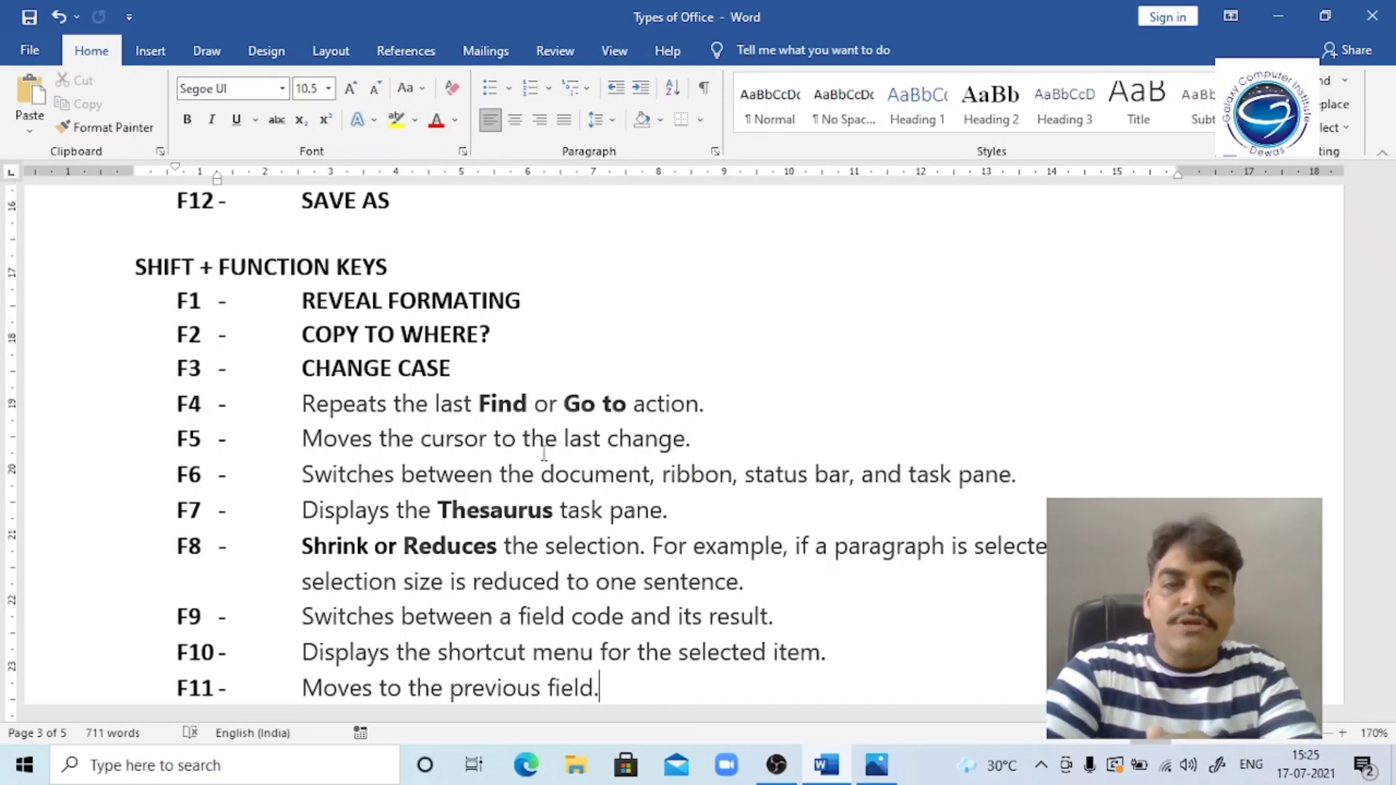
click(474, 415)
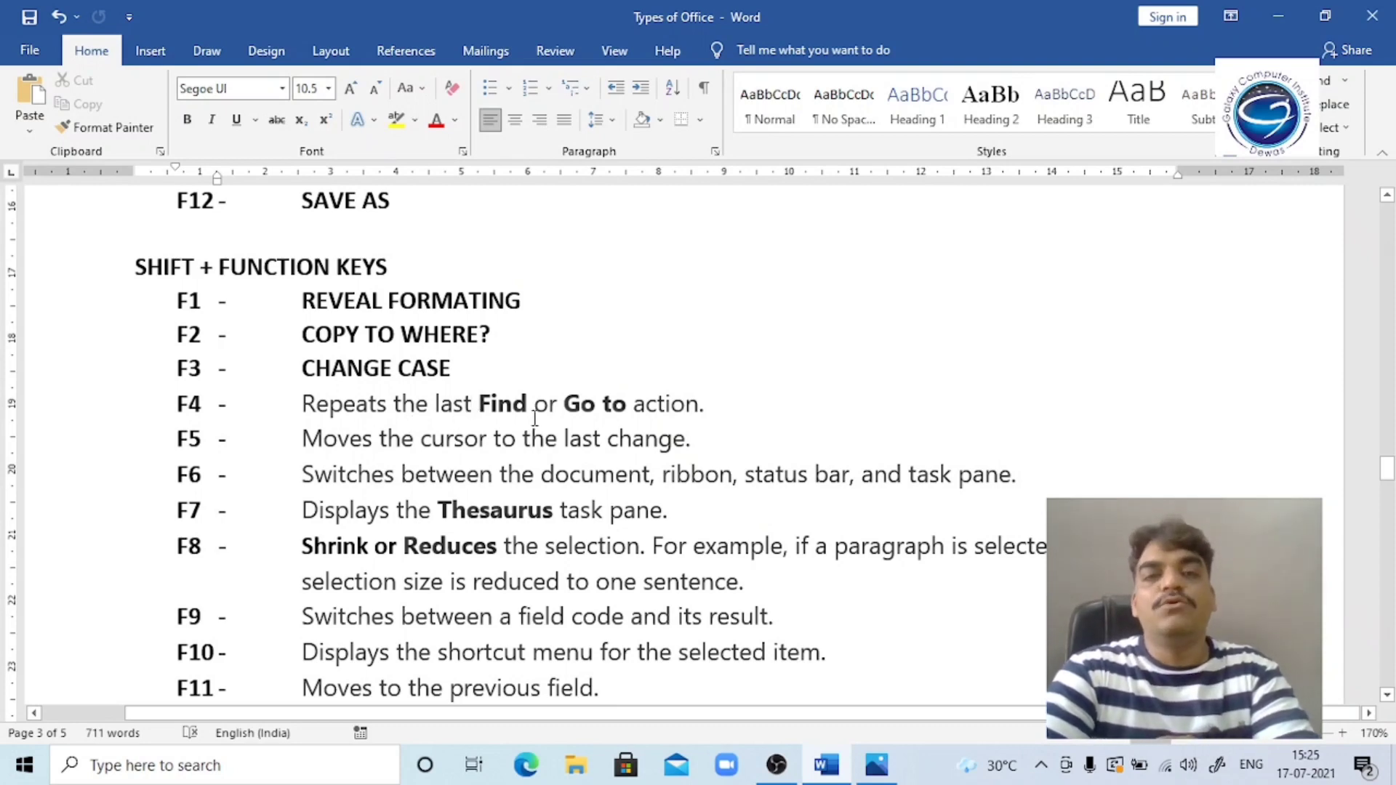
Repeat the last Find action from the end of the Shift + F4 entry and search the document for "a".
click(720, 405)
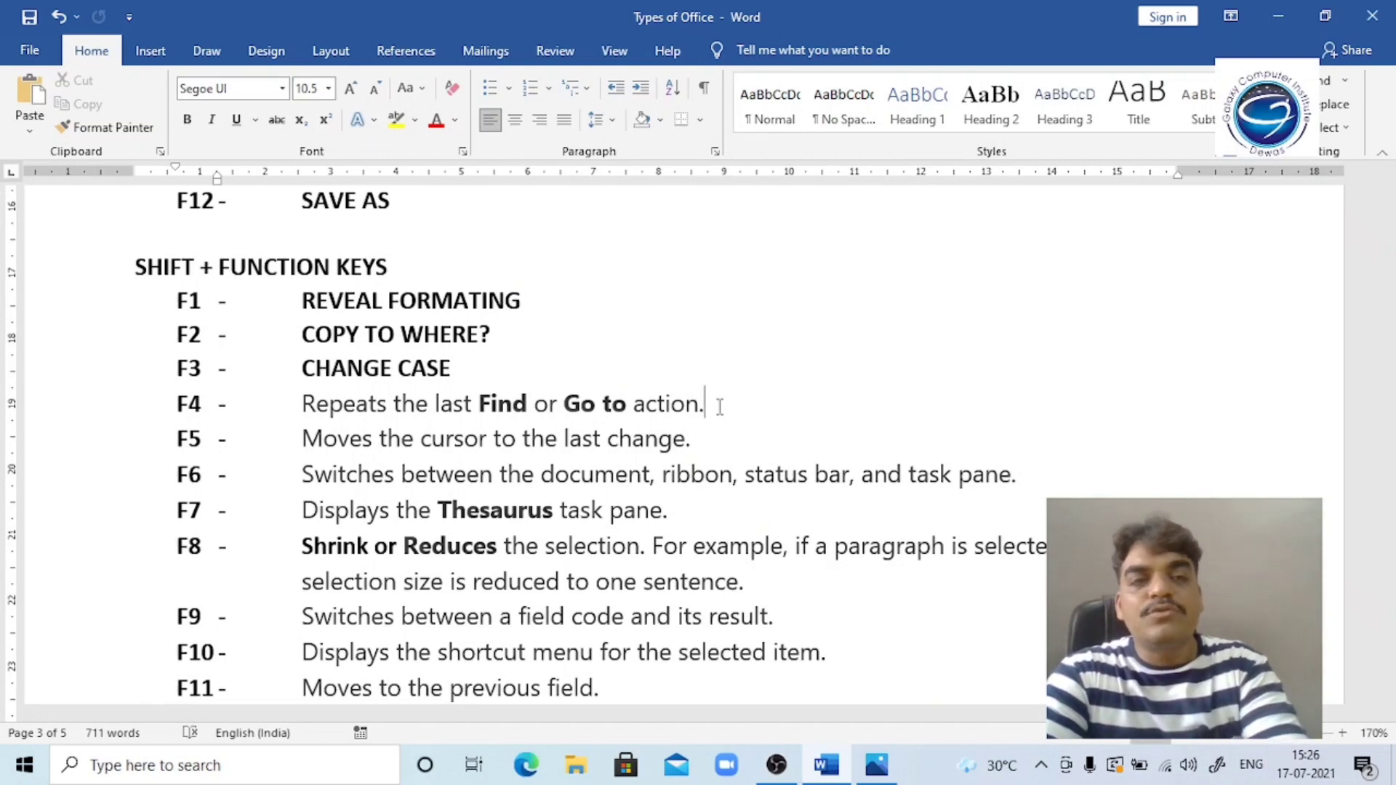
key(shift+F4)
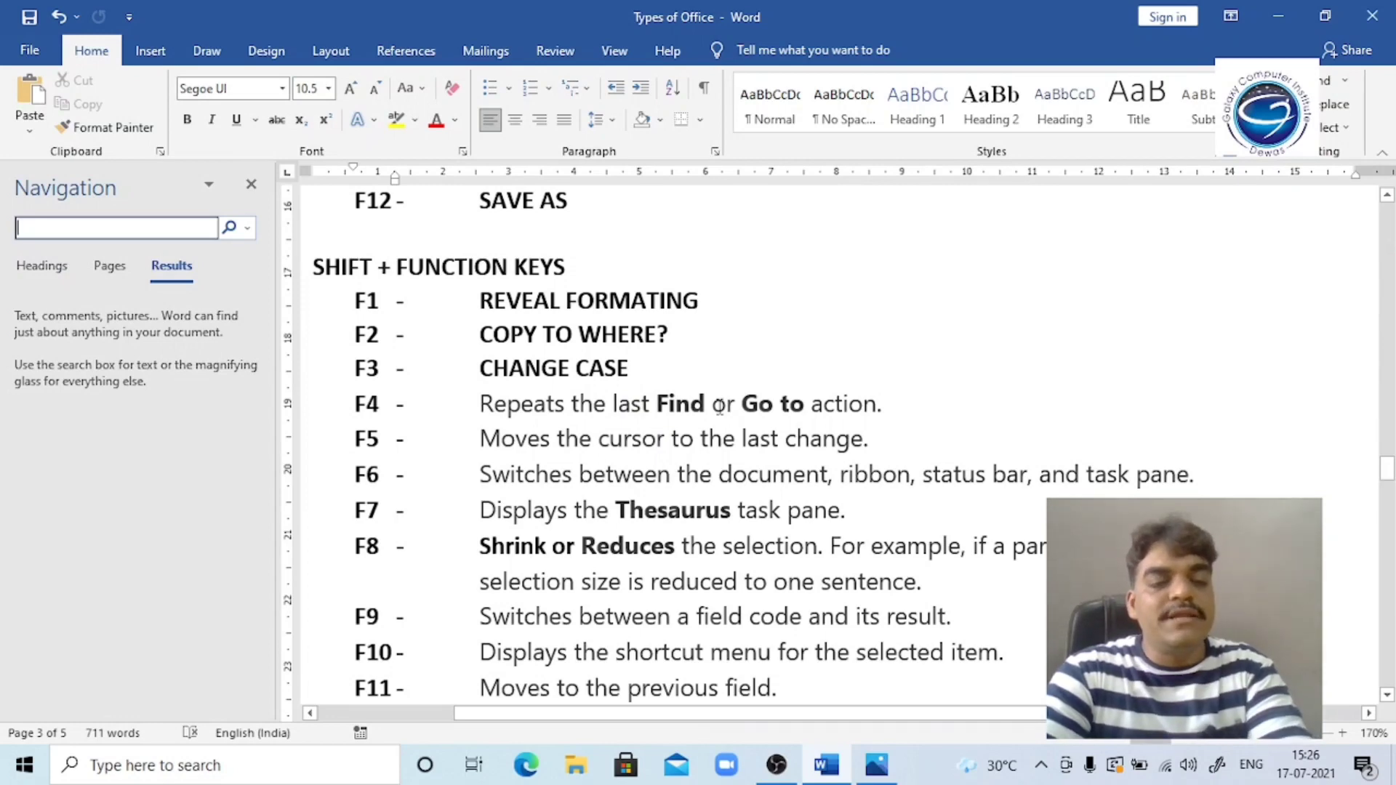
text(a)
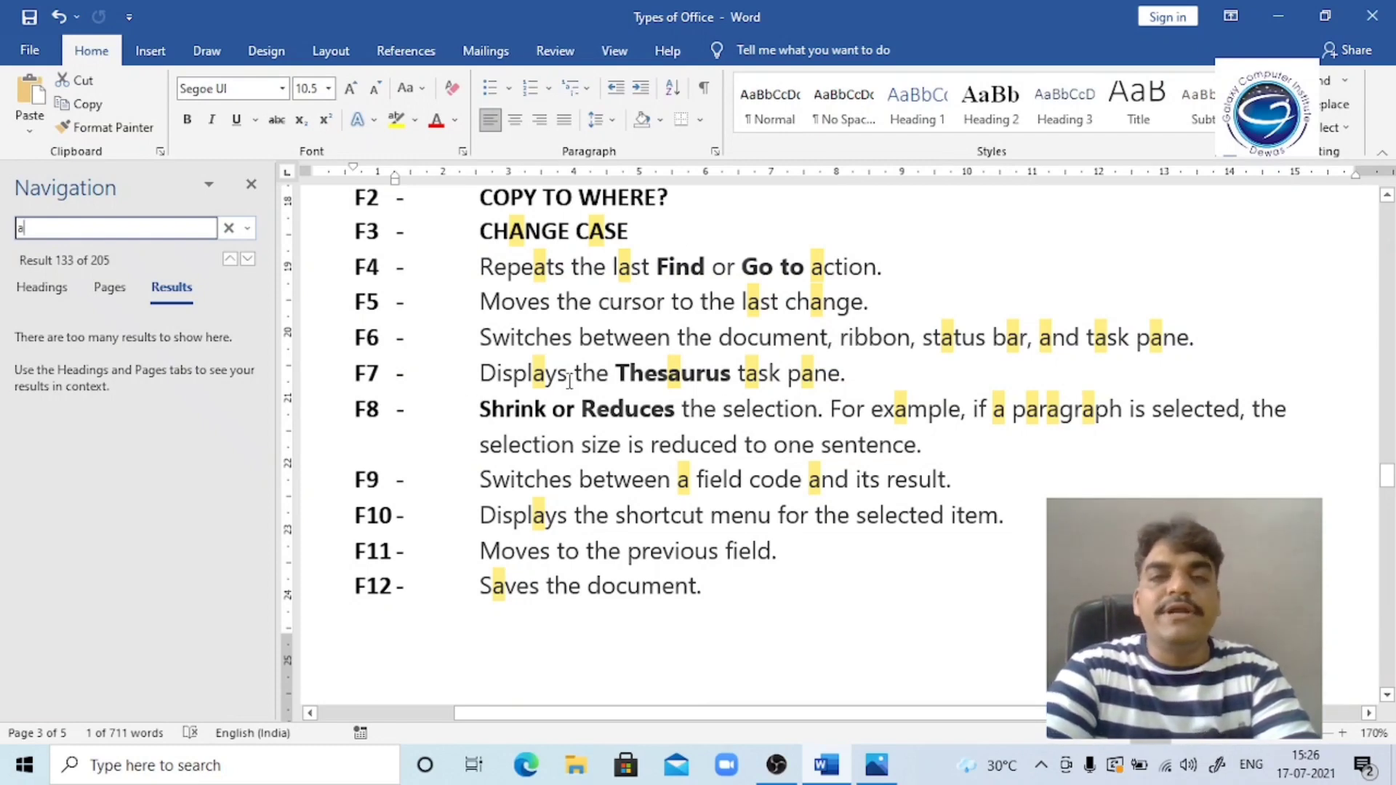
key(Return)
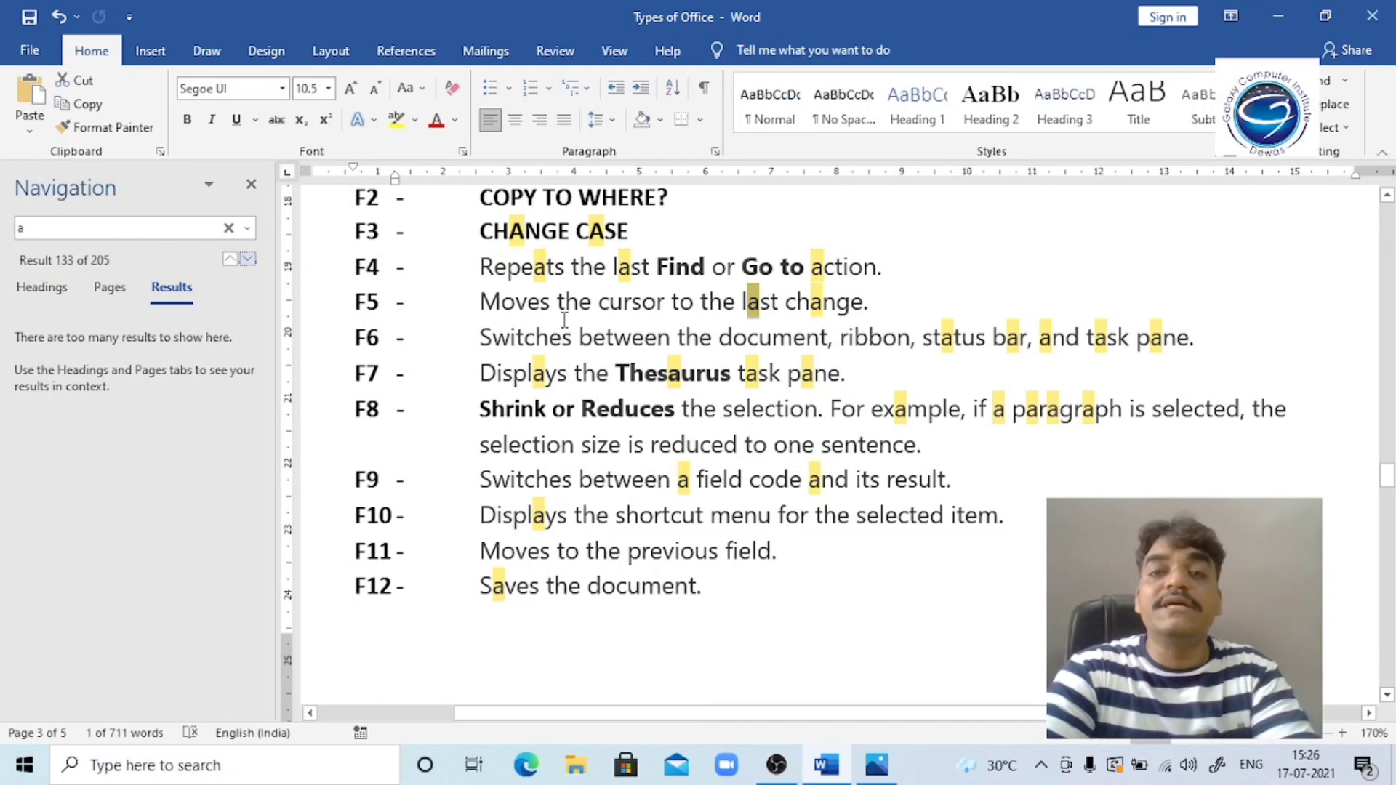
Advance through the successive matches for "a" until the one in the word "Thesaurus" in the F7 entry.
key(Return)
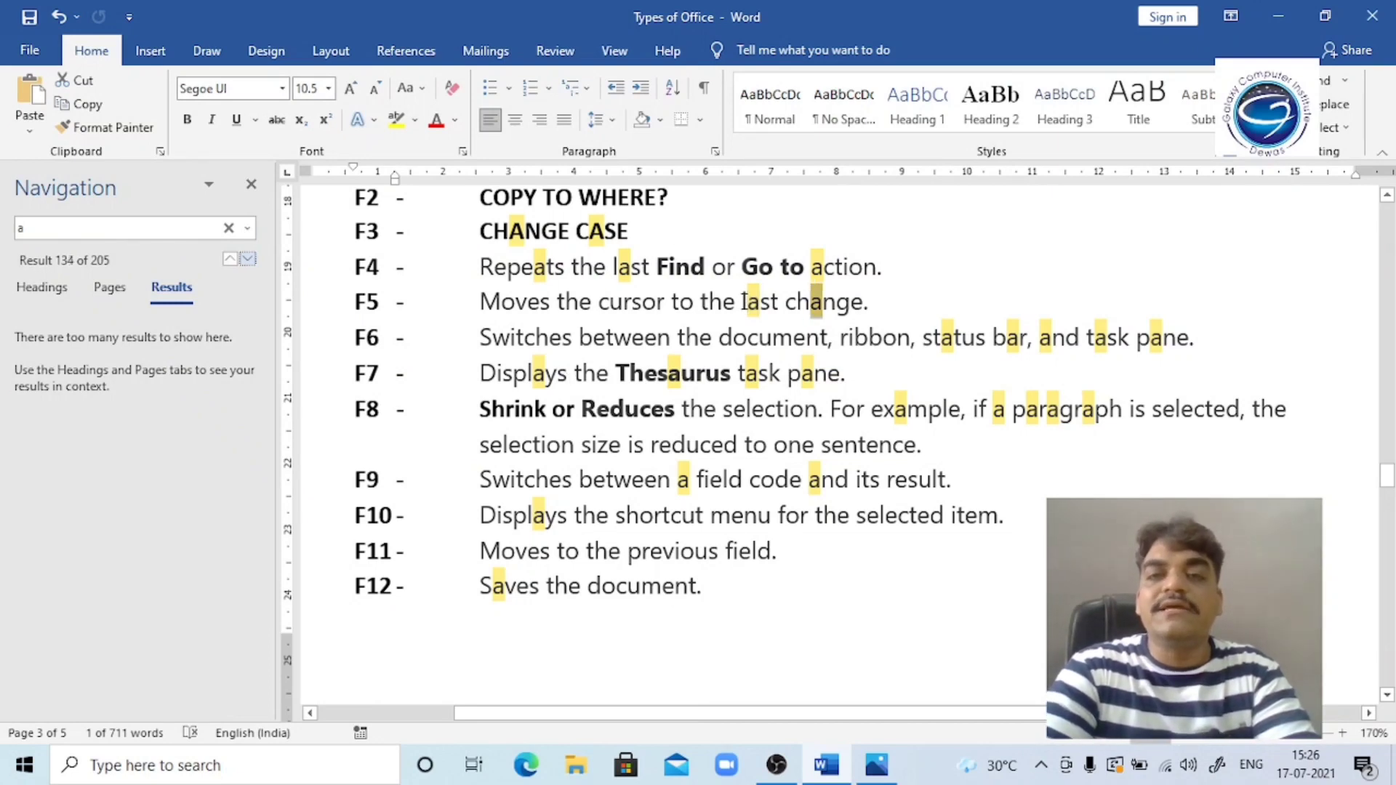
key(Return)
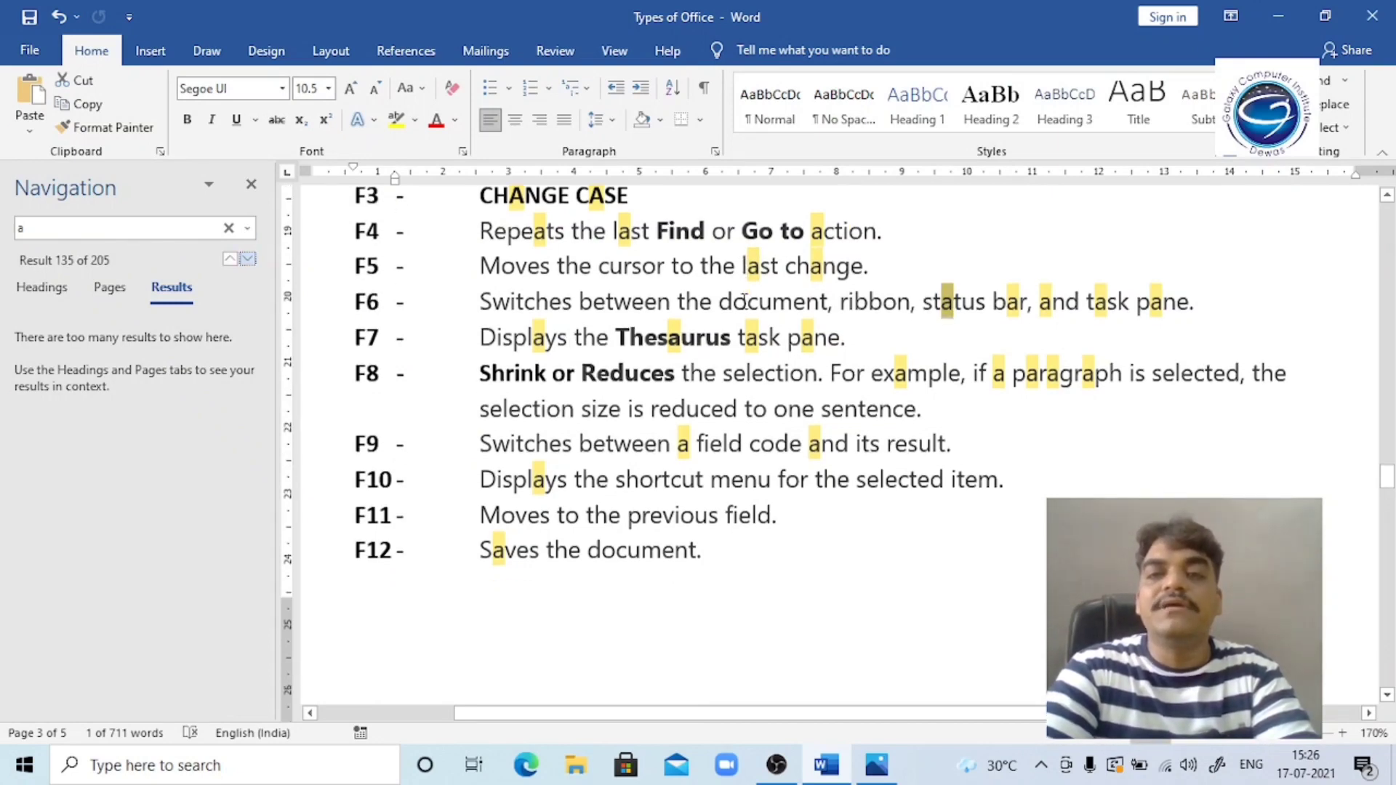
key(Return)
key(Return)
key(Return)
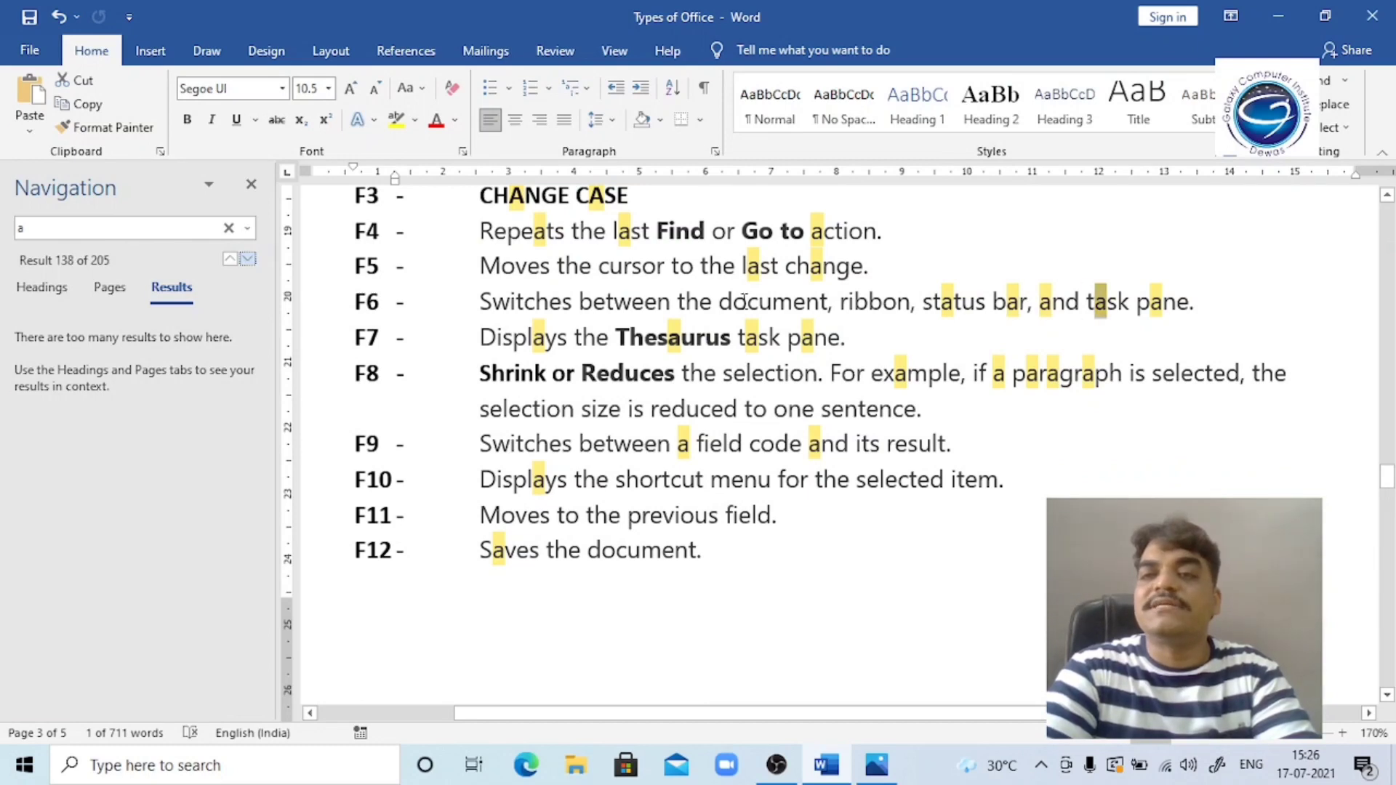
key(Return)
key(Return)
key(Return)
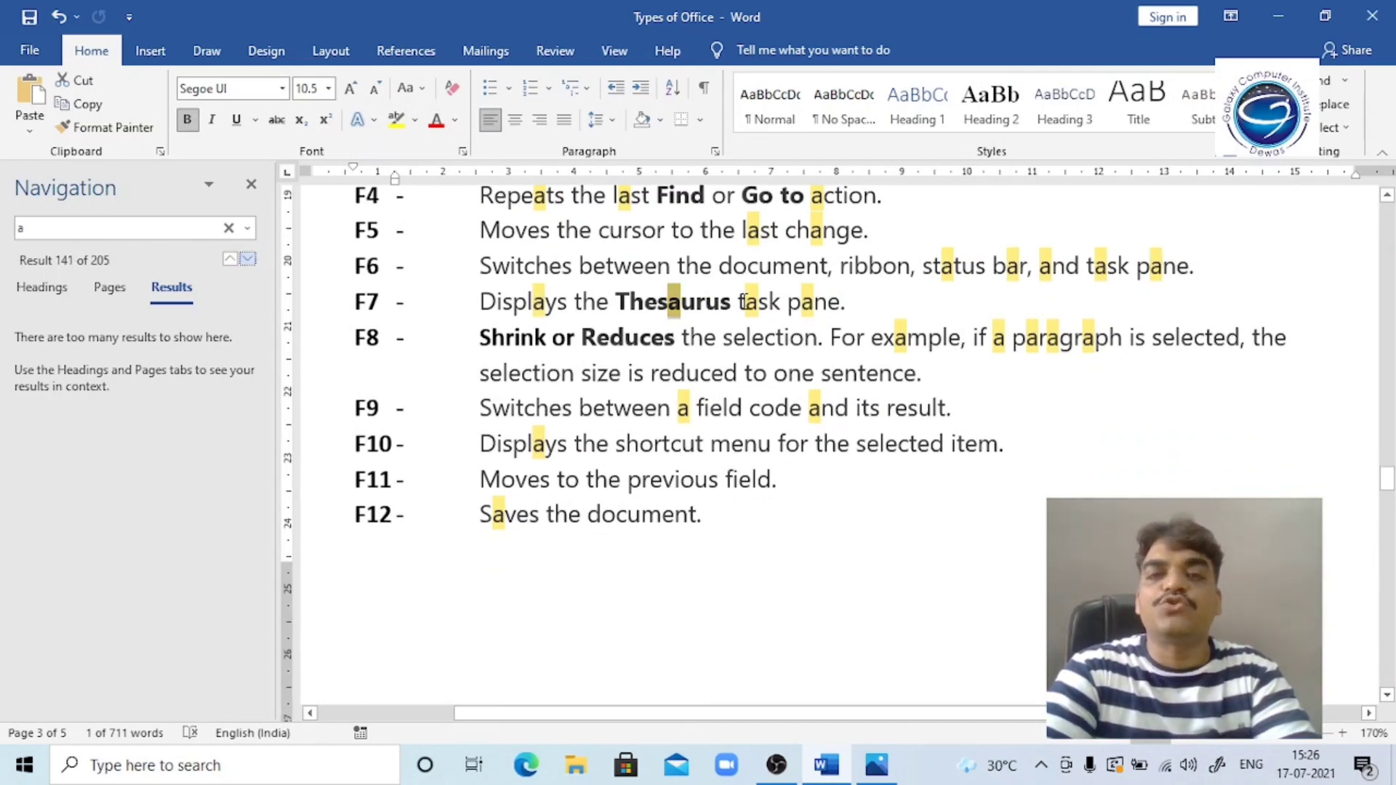
Advance two matches through the Navigation search results for "a" and place the cursor after the Shift F7 "task pane" line.
key(Return)
key(Return)
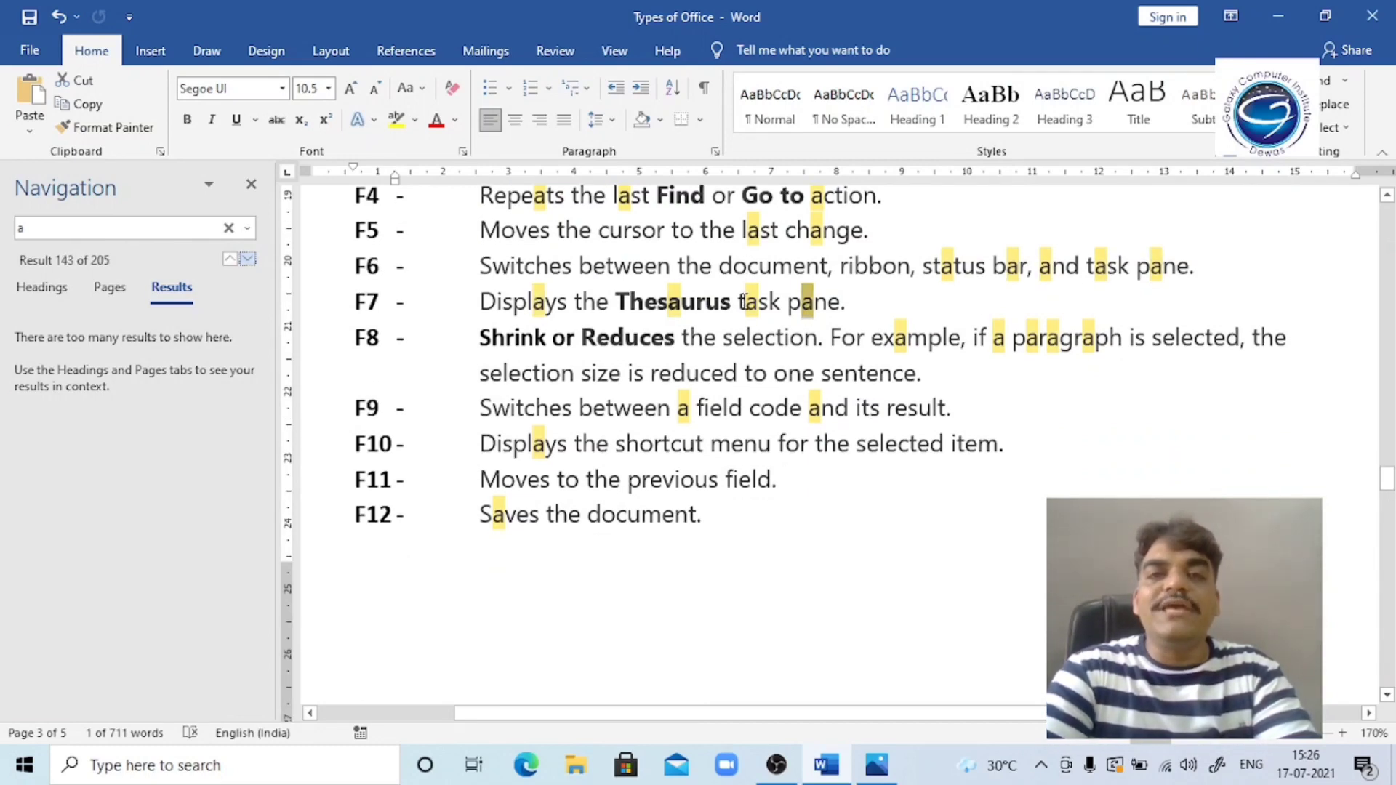
click(942, 309)
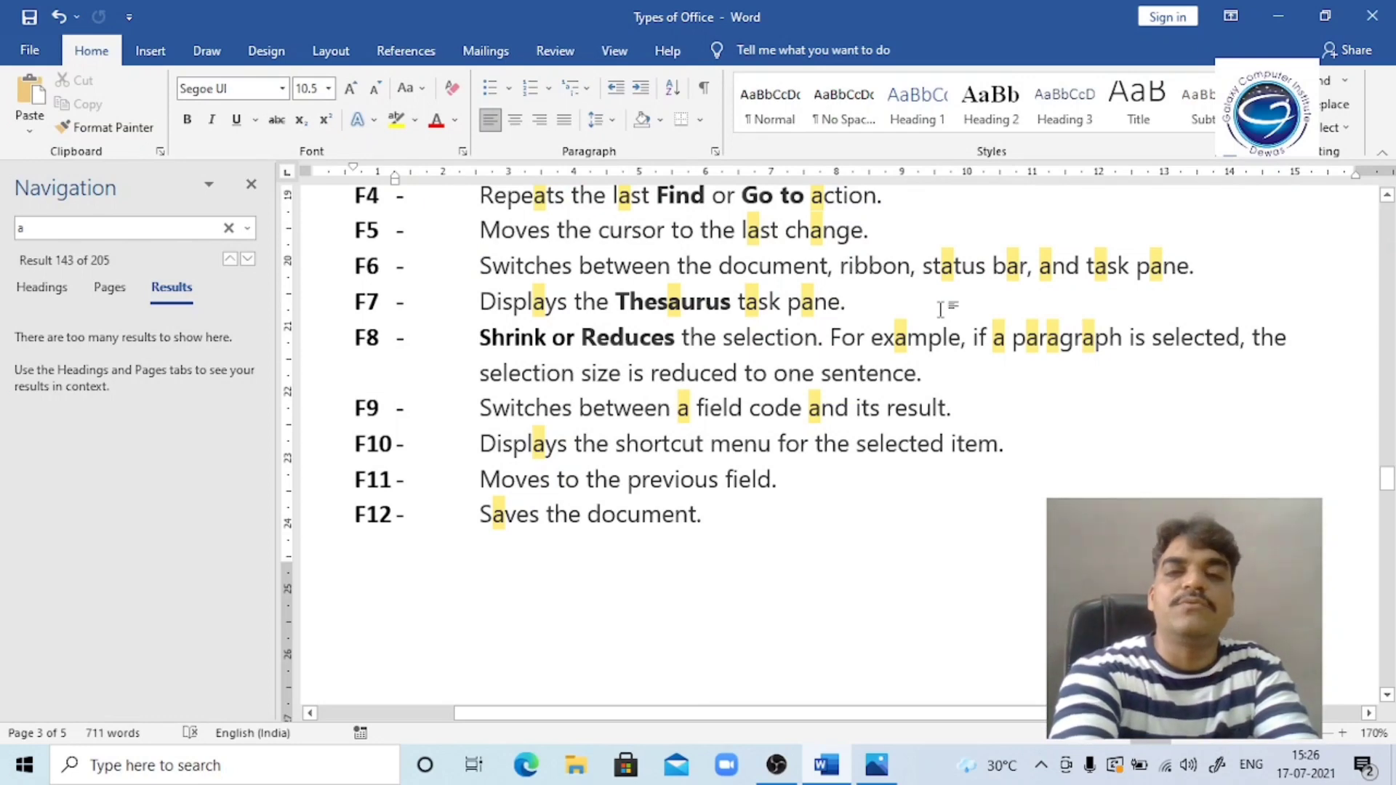
Repeat the last Find for "a" match by match up to "tab" in the Ctrl+F2 line, and close the Navigation pane.
key(shift+F4)
key(shift+F4)
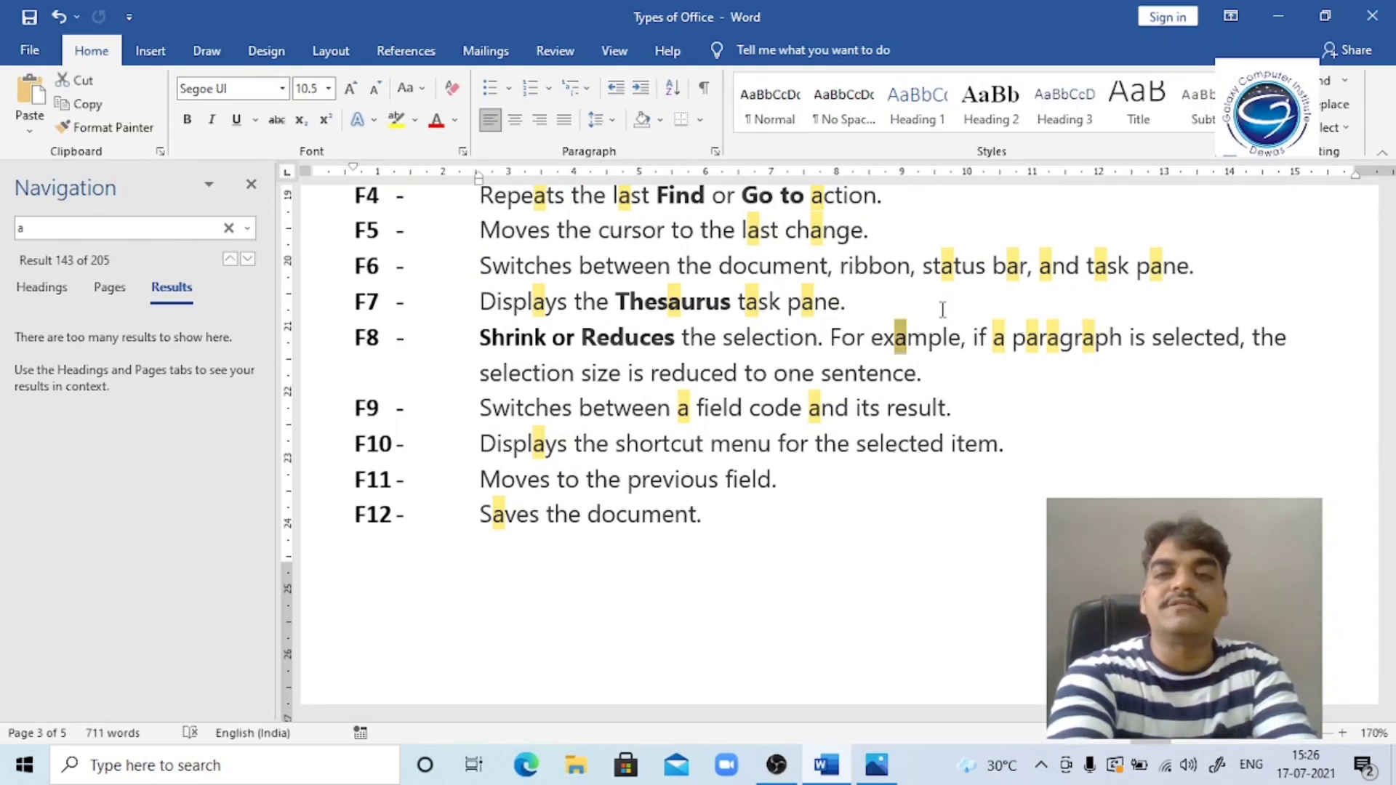
key(shift+F4)
key(shift+F4)
key(shift+F4)
key(shift+F4)
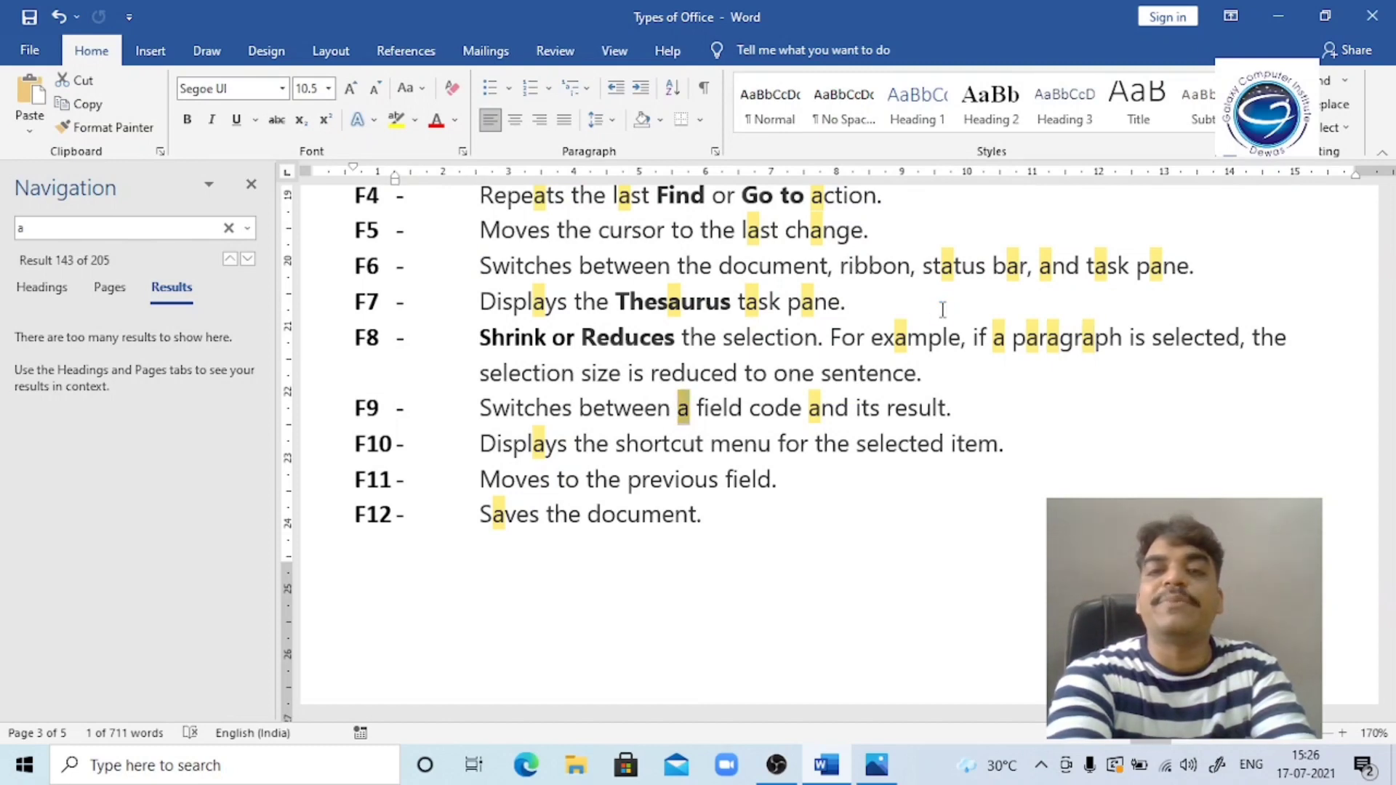
key(shift+F4)
key(shift+F4)
key(shift+F4)
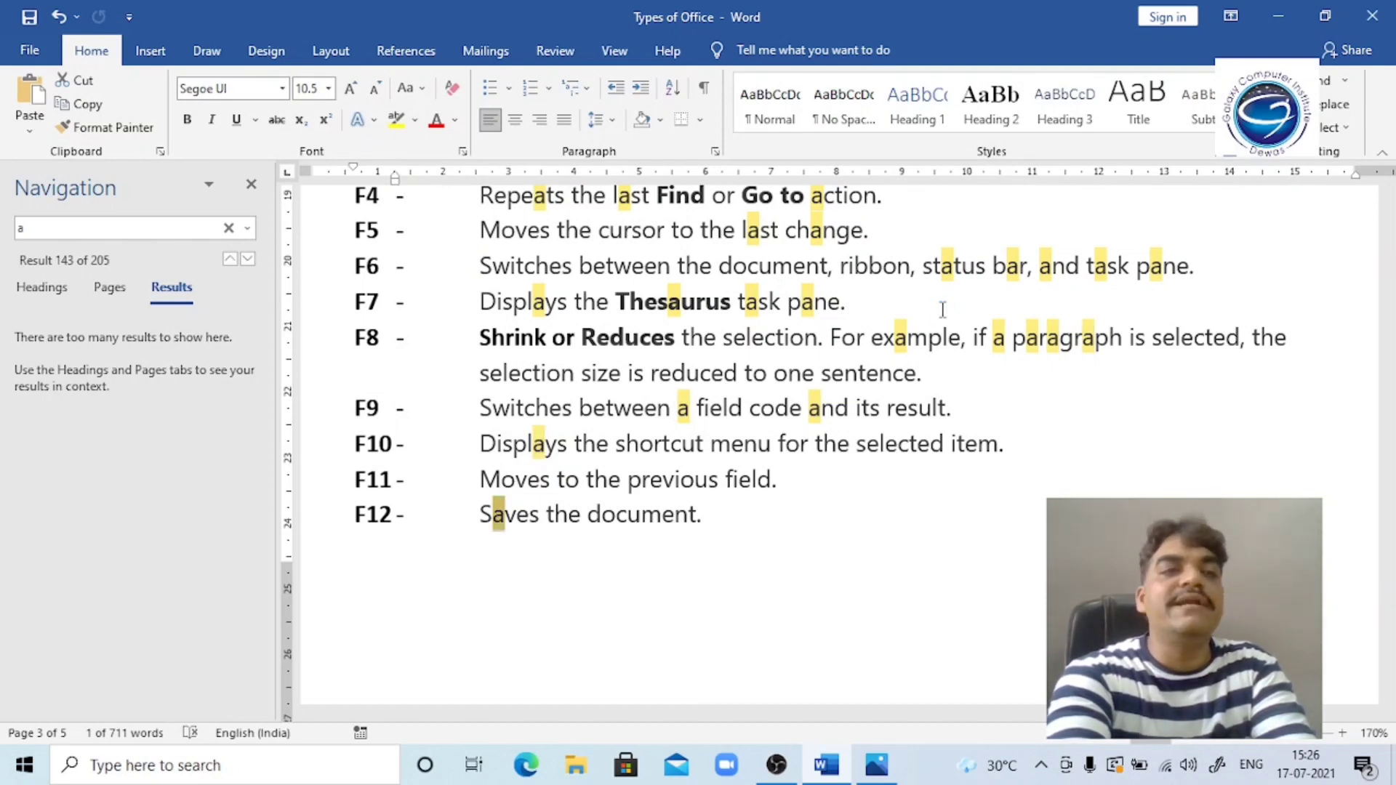
key(shift+F4)
key(shift+F4)
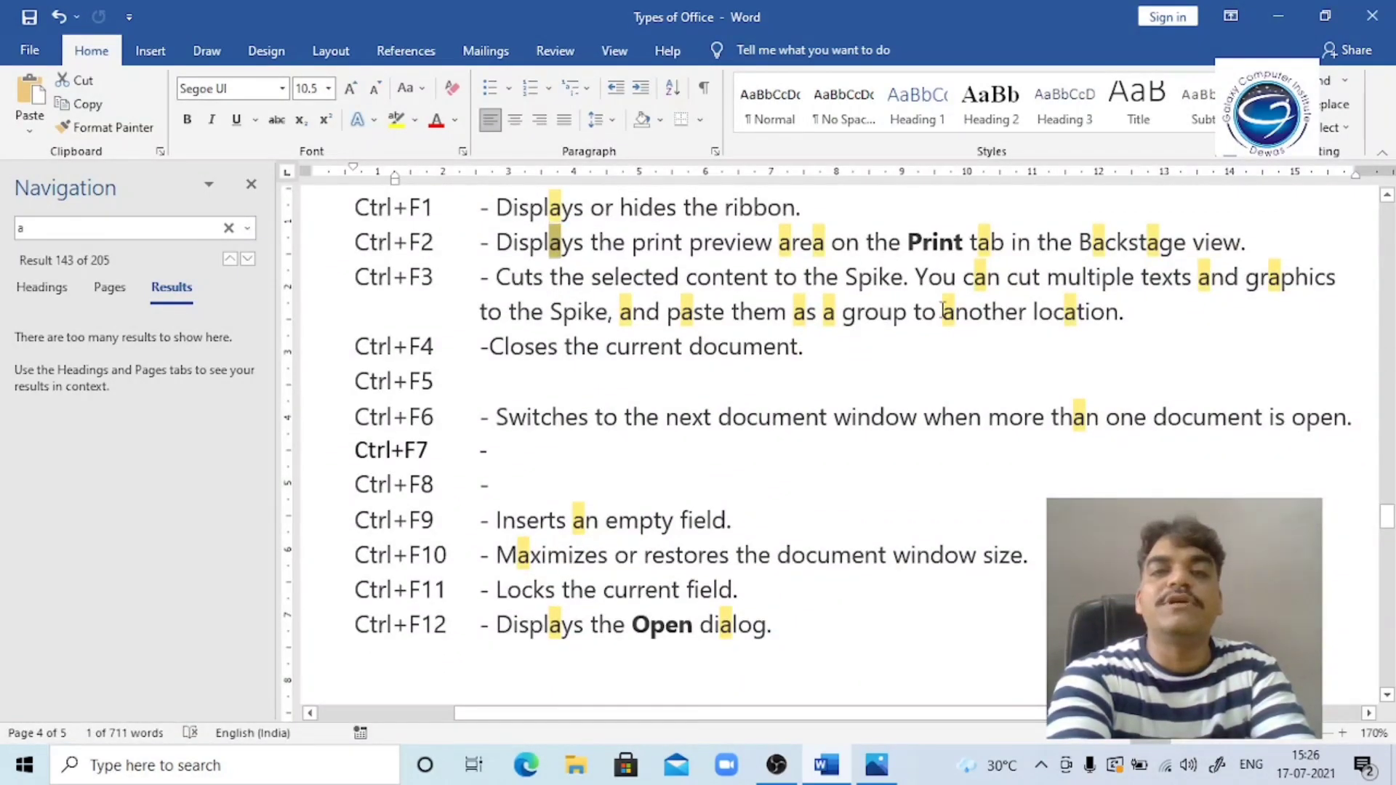
key(shift+F4)
key(shift+F4)
key(shift+F4)
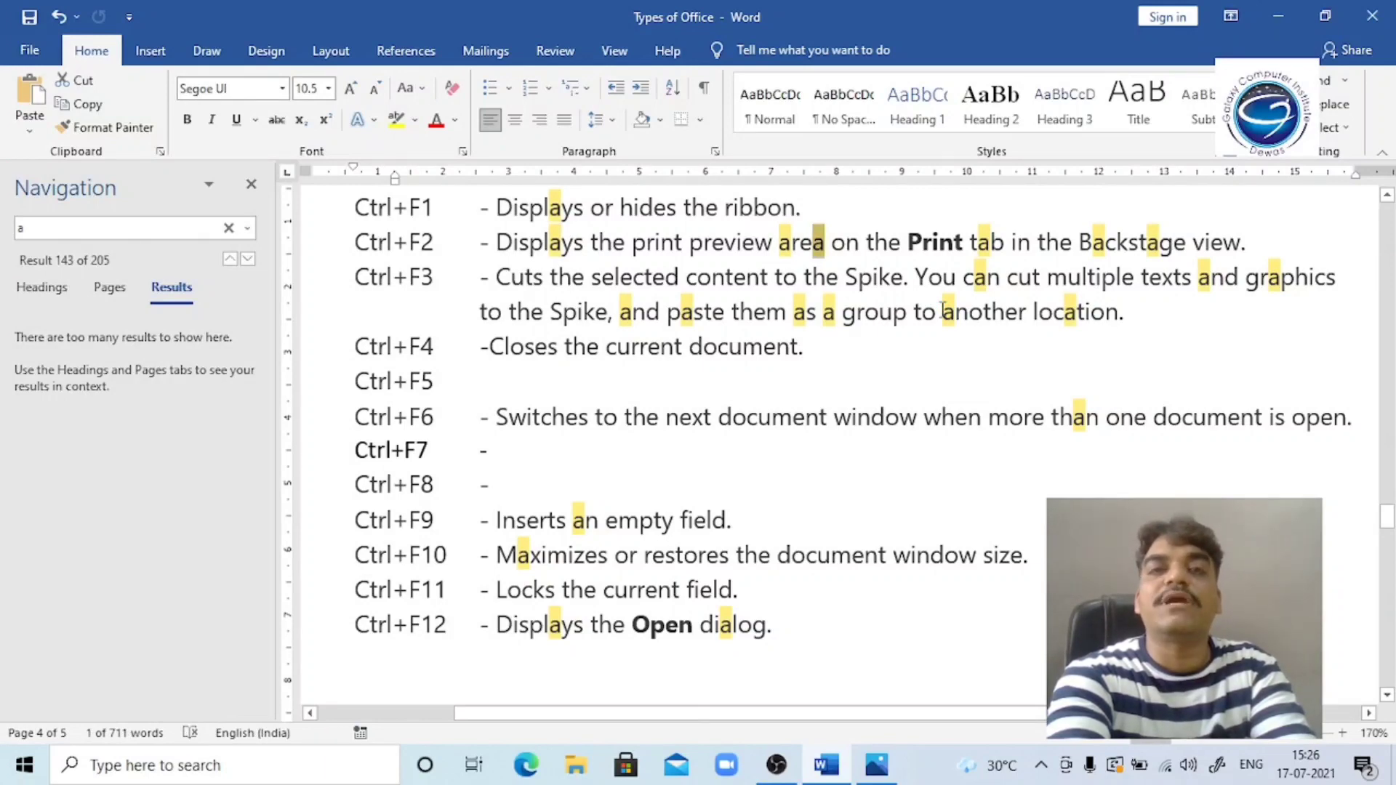
key(shift+F4)
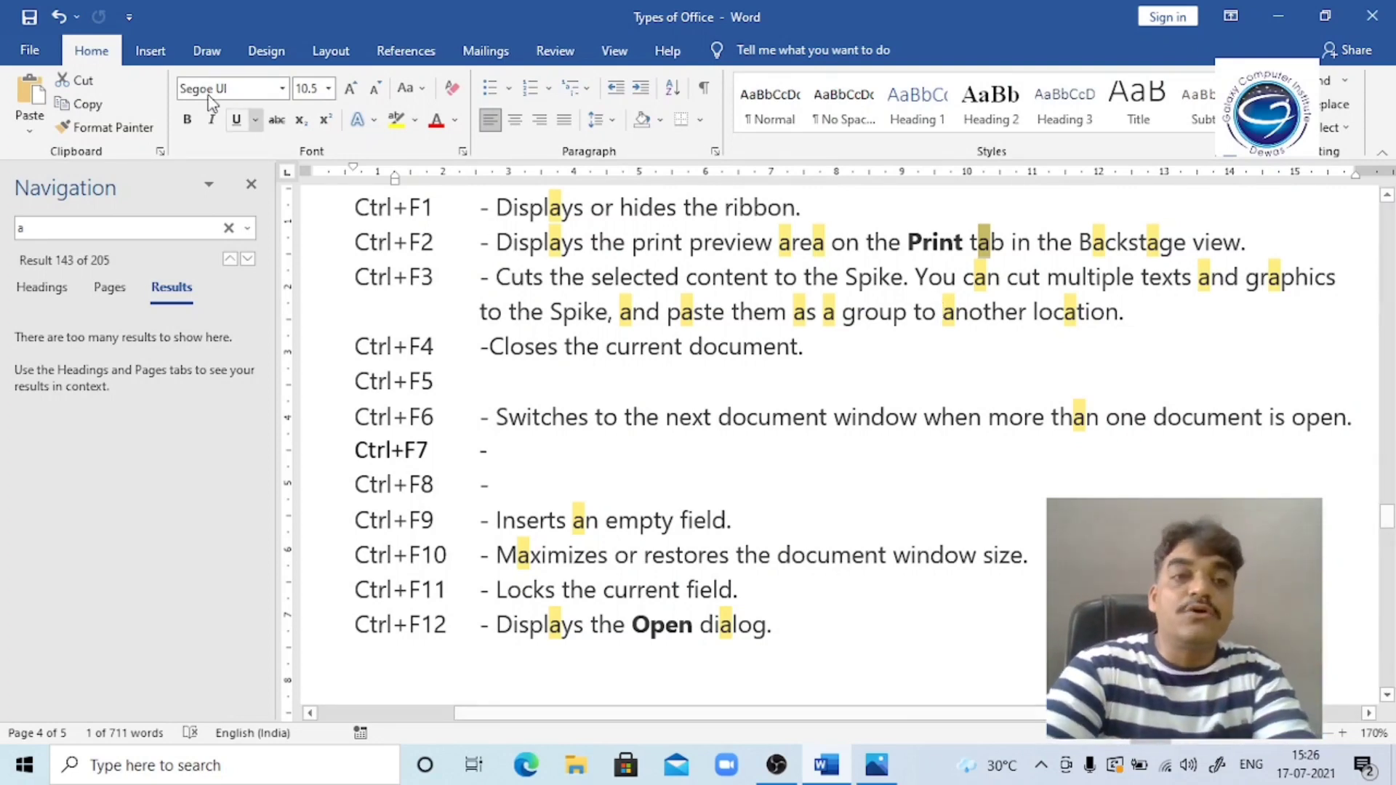
click(252, 185)
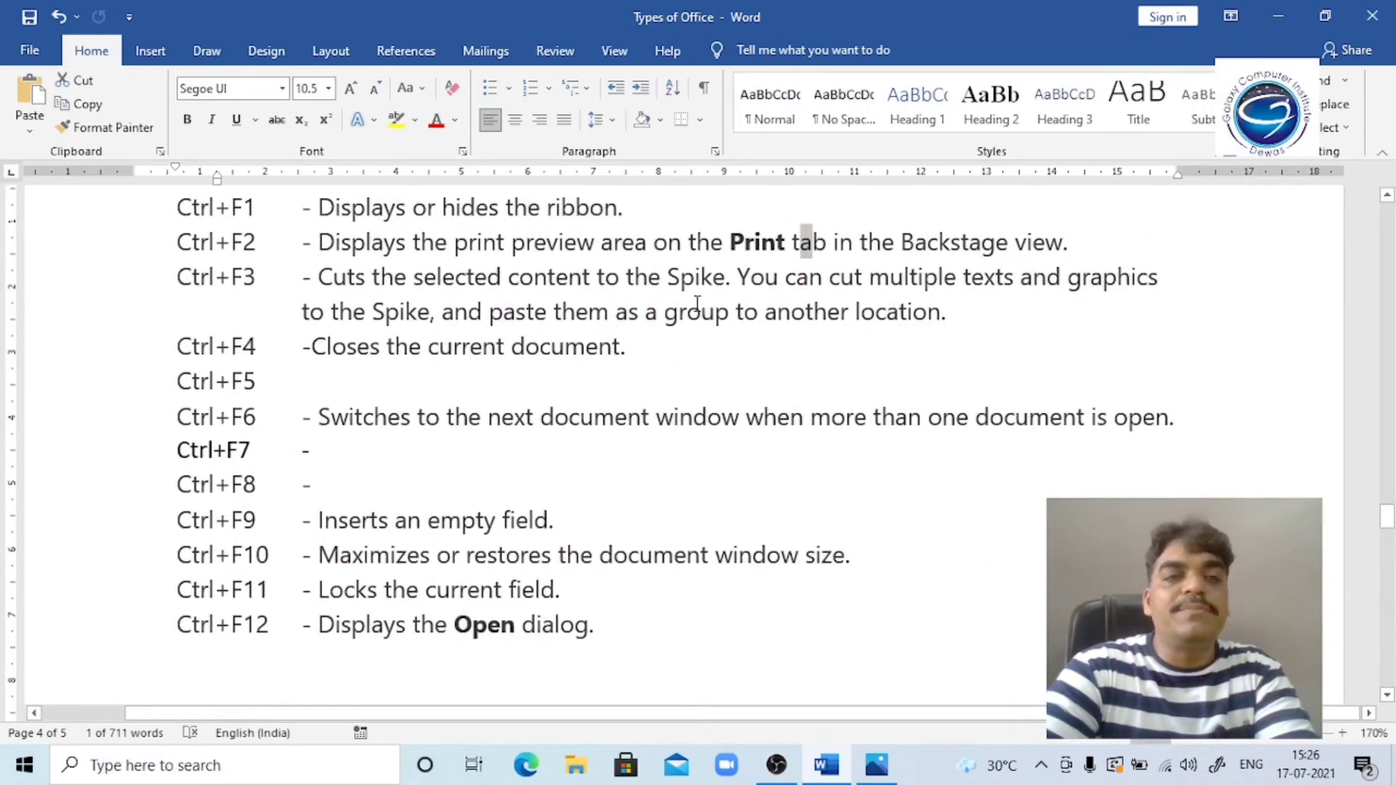
From "Go to" in the F4 line of the SHIFT + FUNCTION KEYS list, open Find and Replace at Go To and close it.
key(Page_Up)
key(Page_Up)
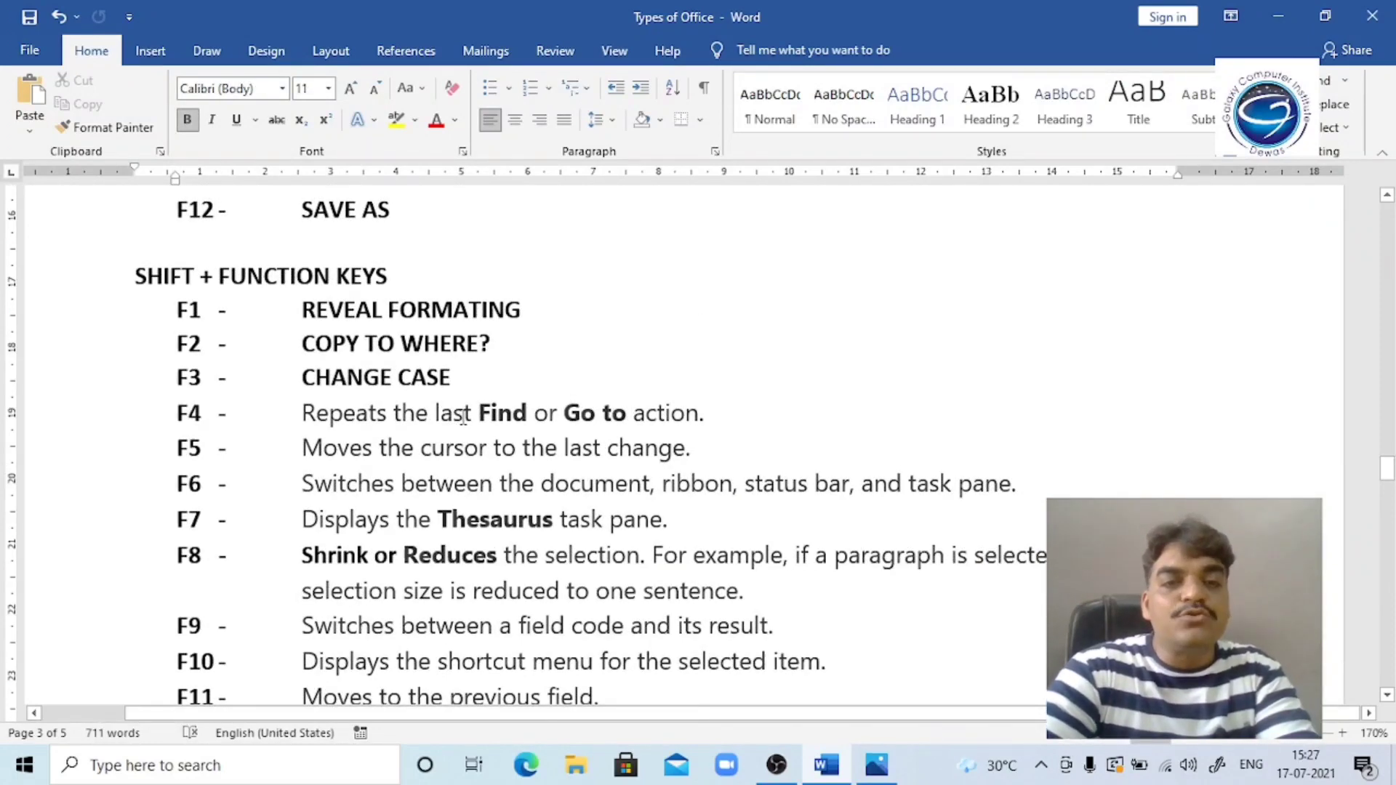
click(630, 421)
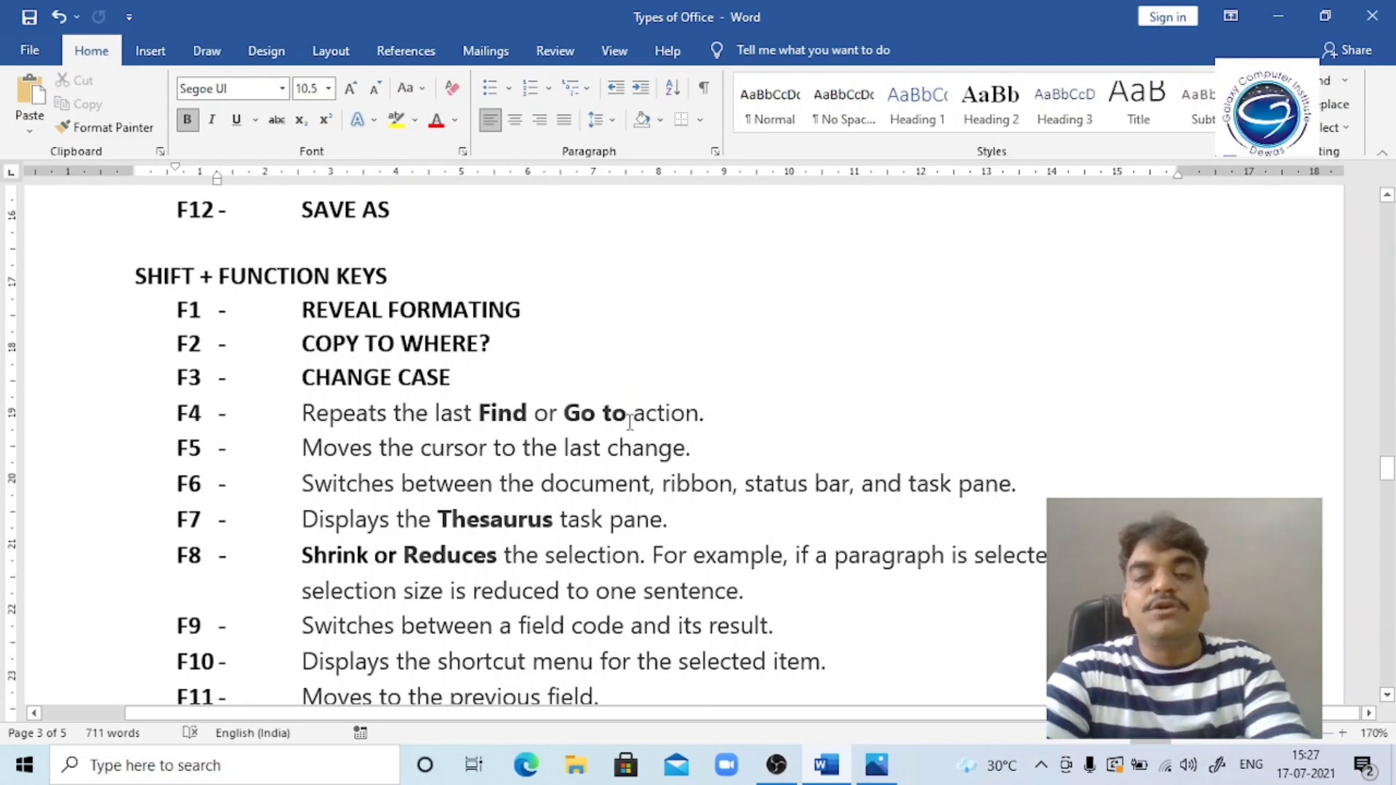
key(shift+F4)
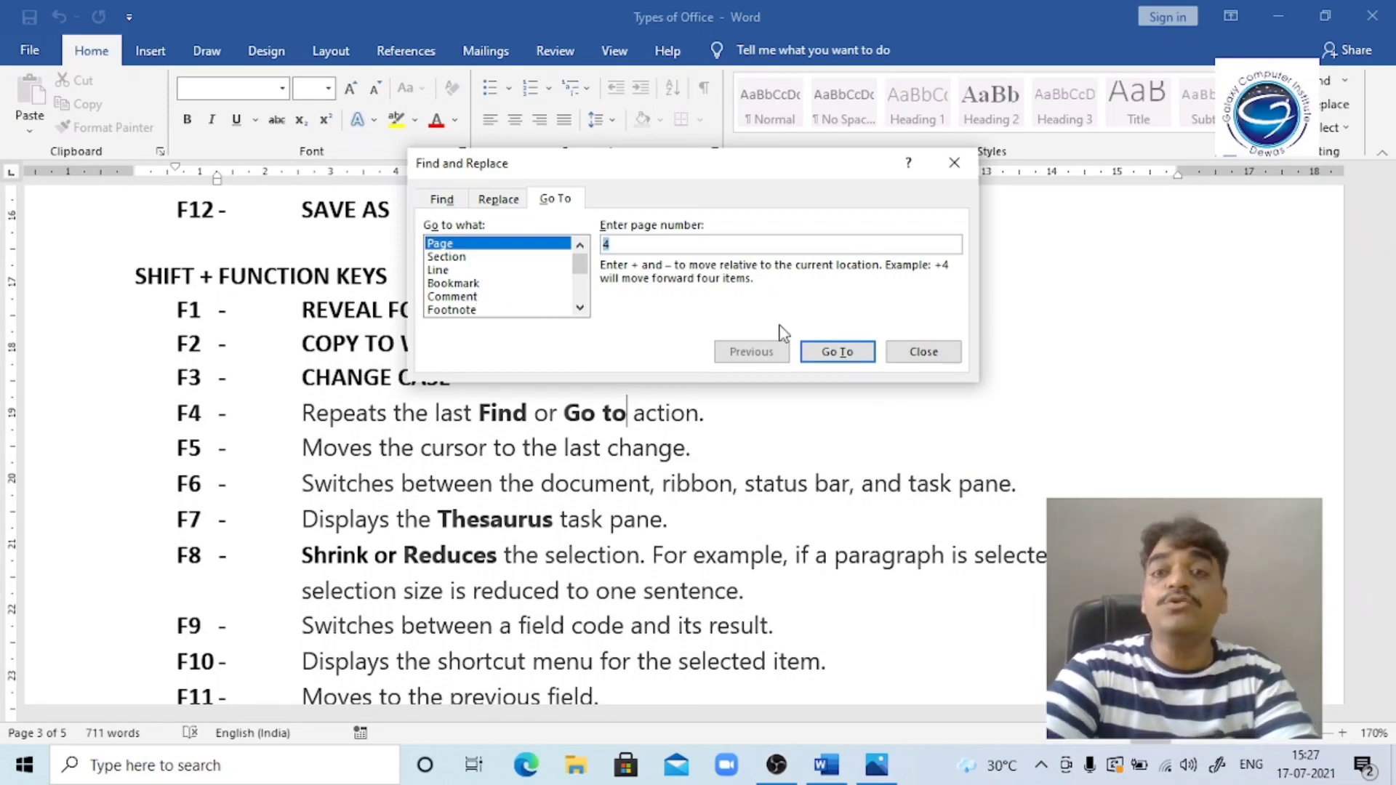
click(958, 351)
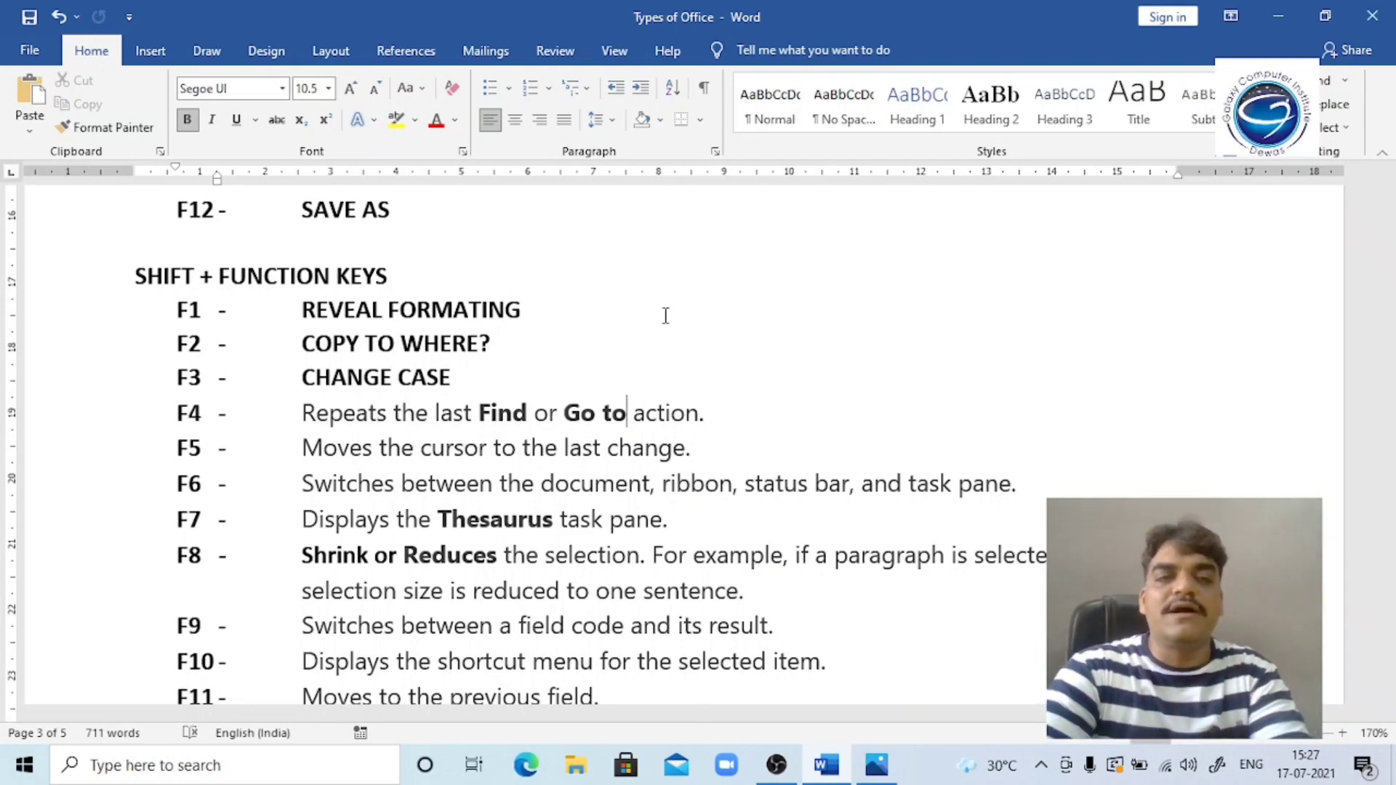
Under Function Key Shortcuts, replace "document" after "switch between the" in the F6 description with "ahfsjdhflashksdf".
click(692, 447)
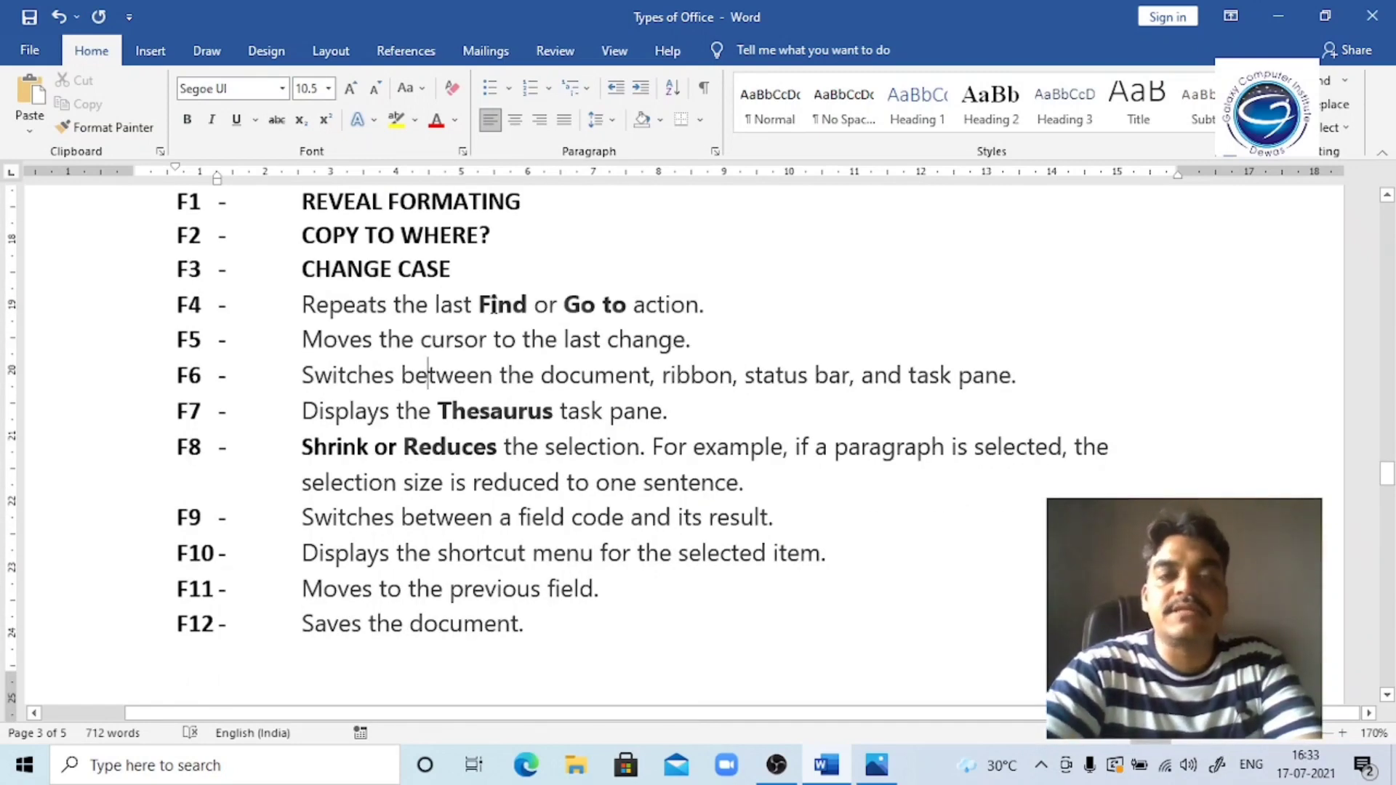
click(543, 340)
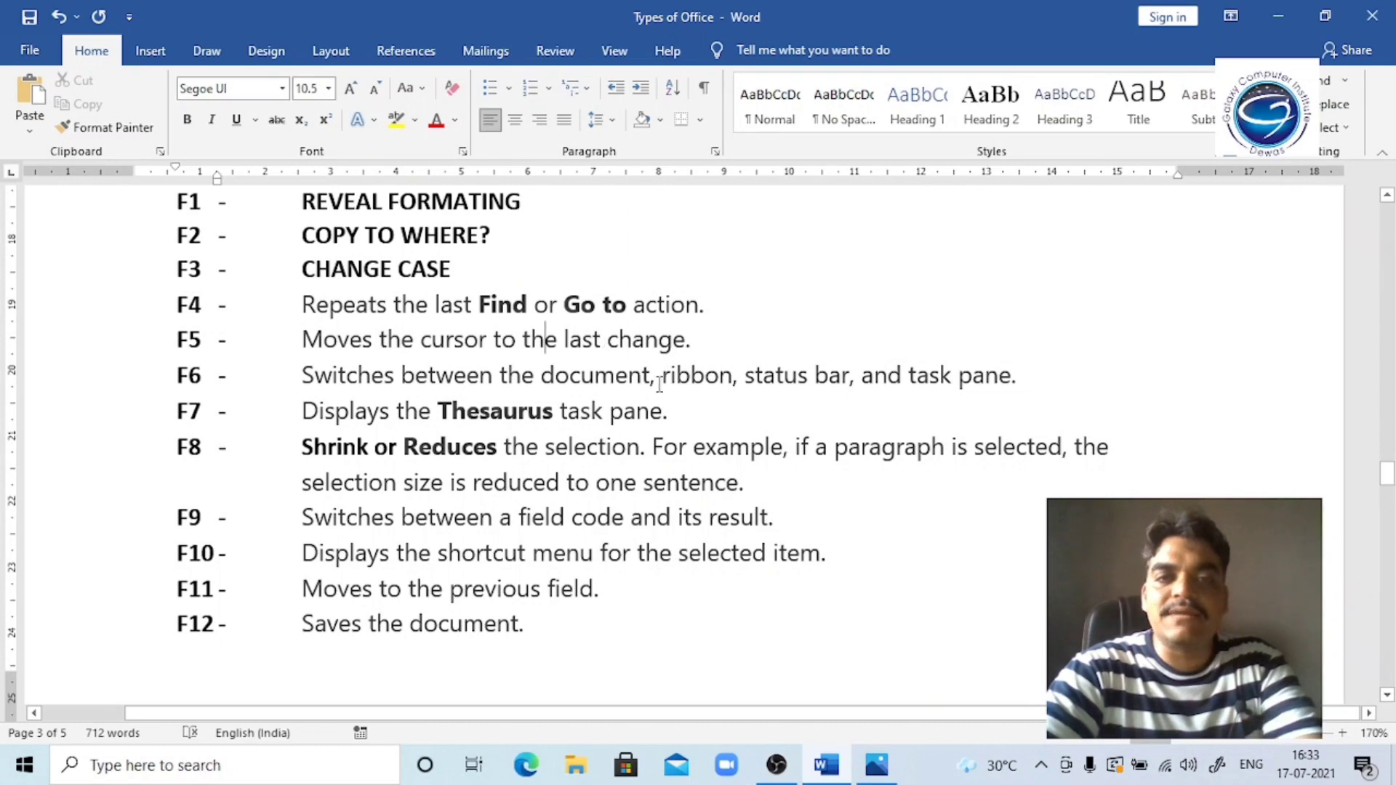
key(Up)
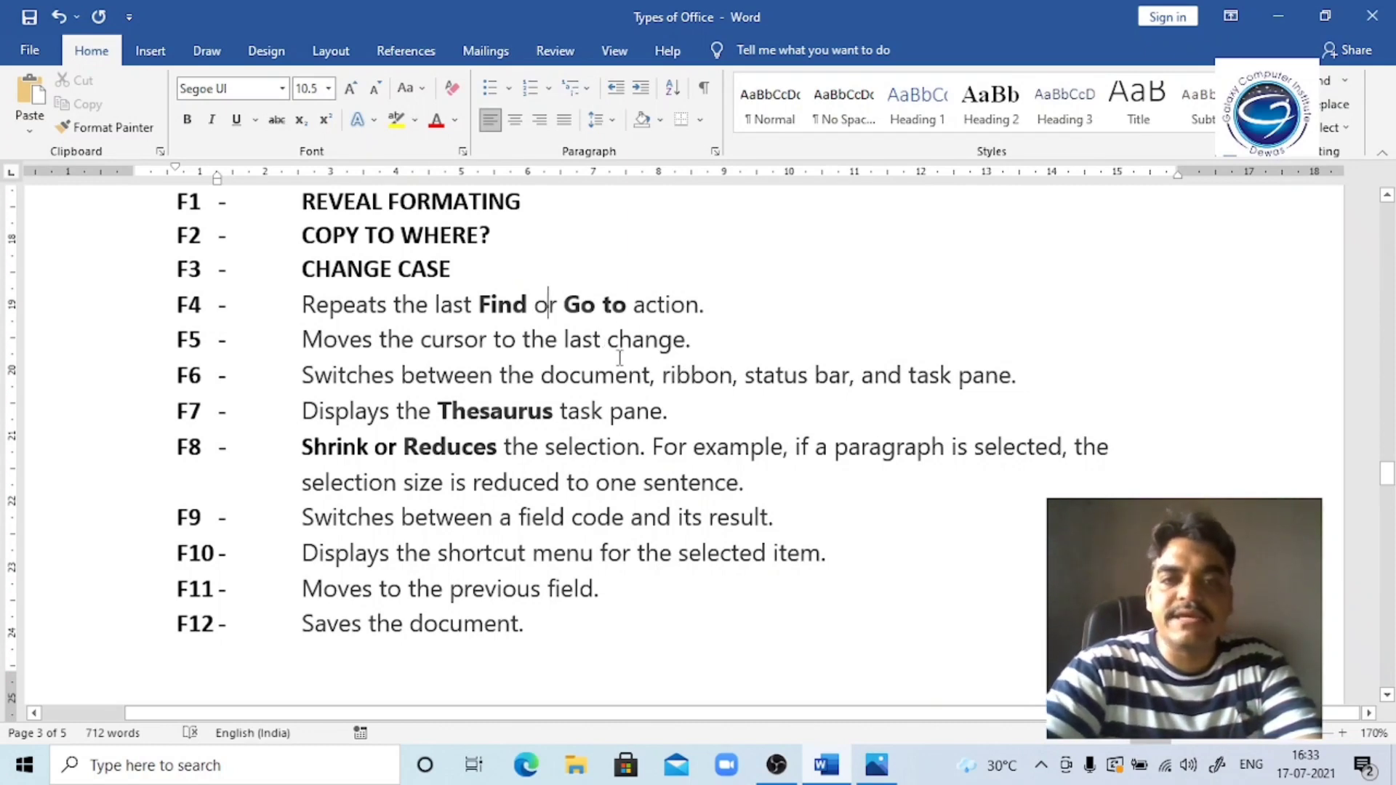
key(Up)
key(Up)
key(Up)
key(Up)
key(Up)
key(Up)
key(Up)
key(Up)
key(Up)
key(Up)
key(Up)
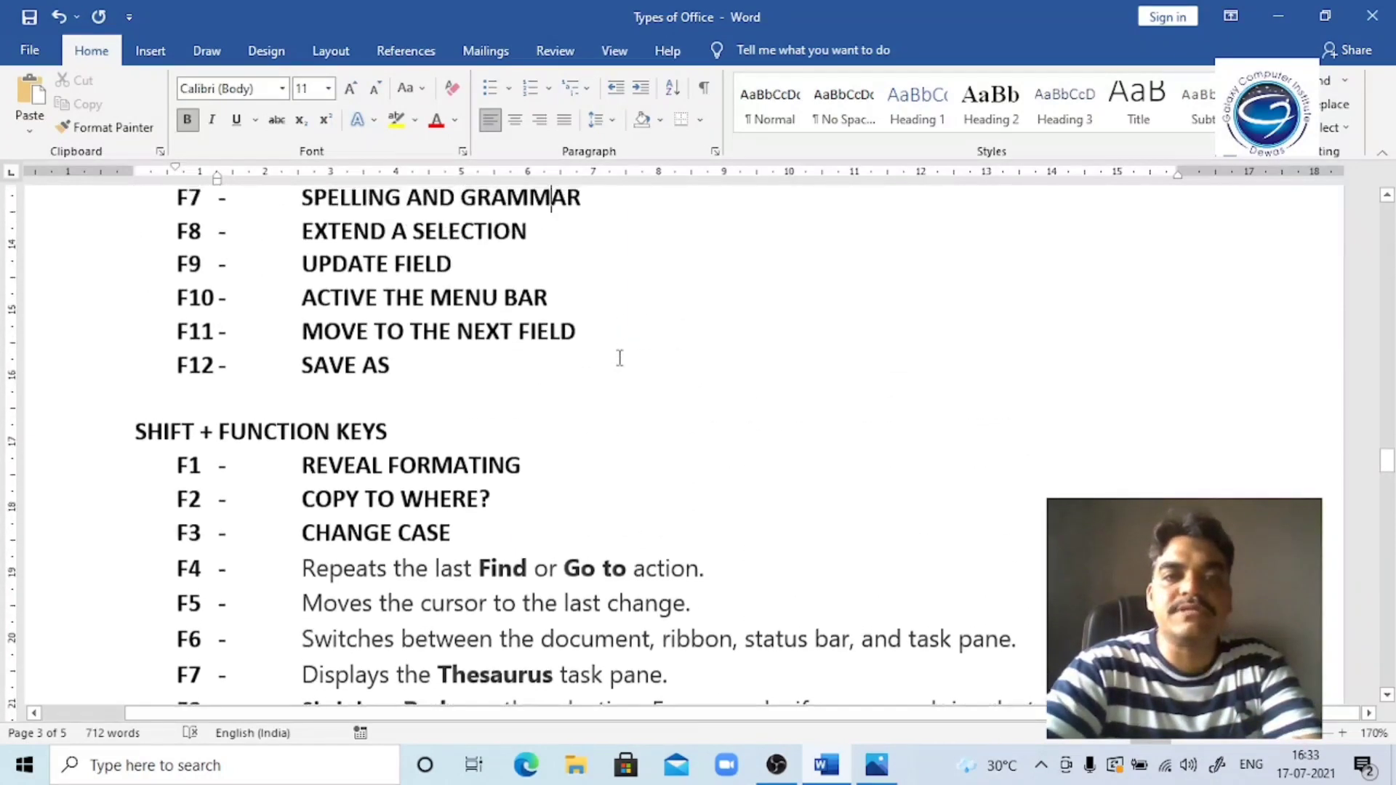
key(Up)
key(Up)
key(Up)
key(Up)
key(Up)
key(Up)
key(Up)
key(Up)
key(Up)
key(Up)
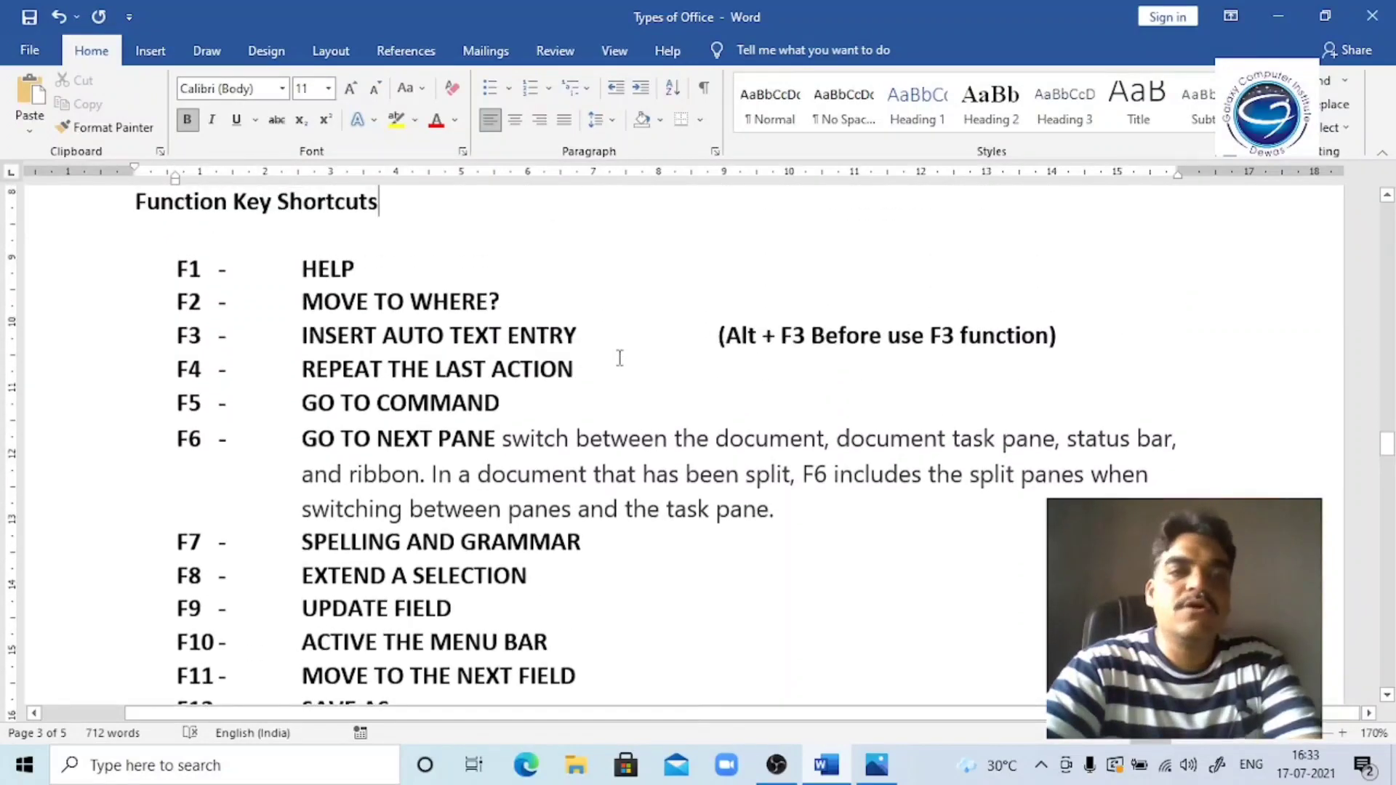
key(Down)
key(Down)
key(Down)
key(Down)
key(Down)
key(Down)
key(Down)
key(Up)
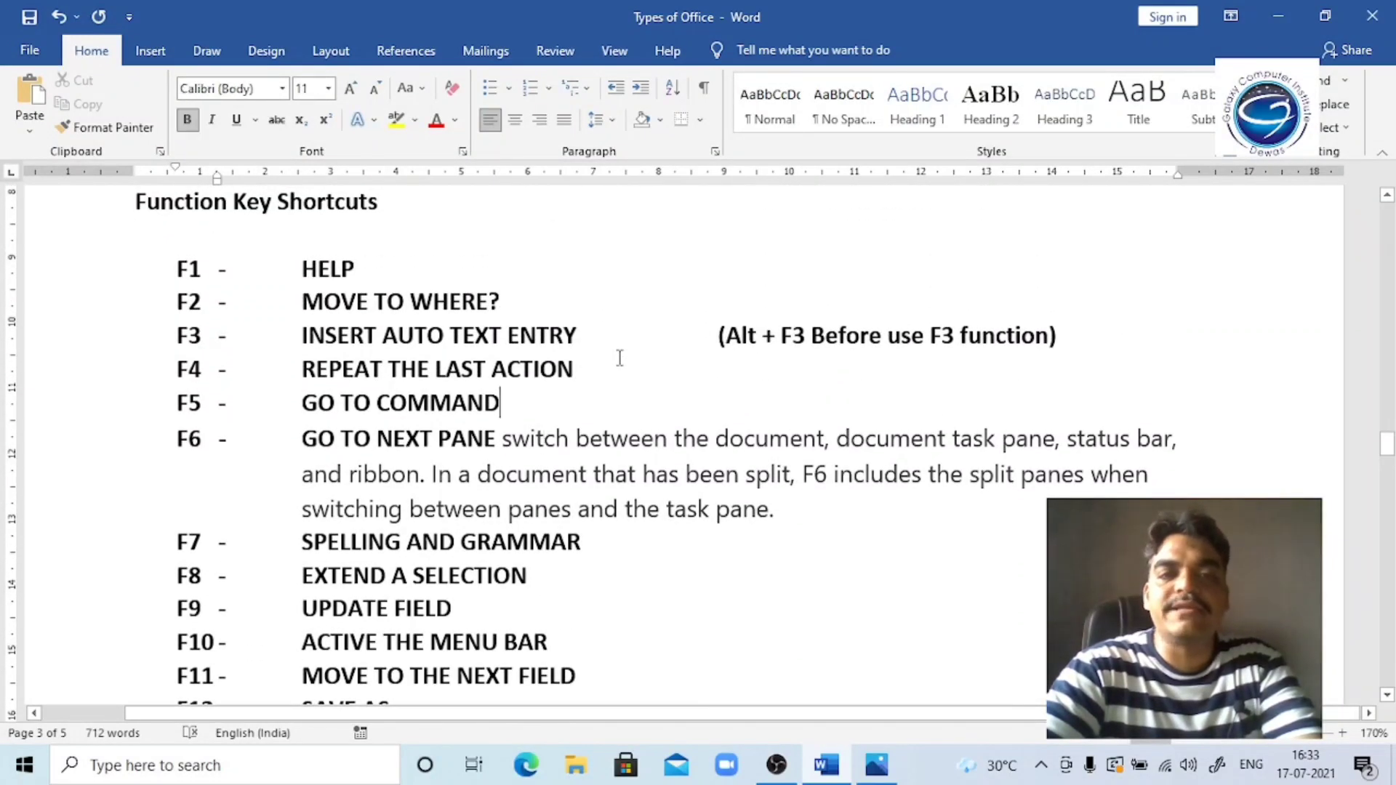
key(Down)
key(Right)
key(Right)
key(Right)
key(Right)
key(Right)
key(Right)
key(Right)
key(Right)
key(Right)
key(Right)
key(Right)
key(Right)
key(Right)
key(Right)
key(Right)
key(Right)
key(Right)
key(Right)
key(Right)
key(Right)
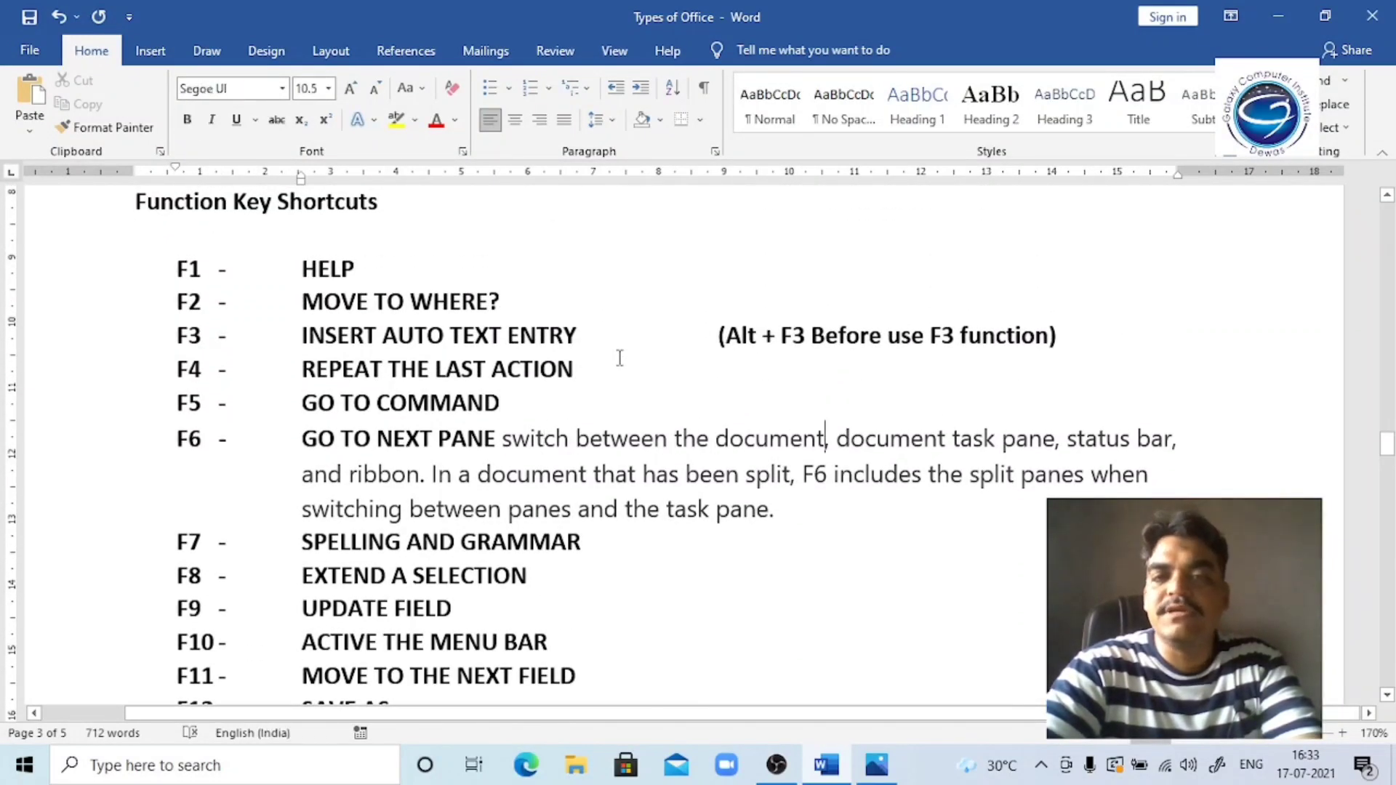
key(Right)
key(Left)
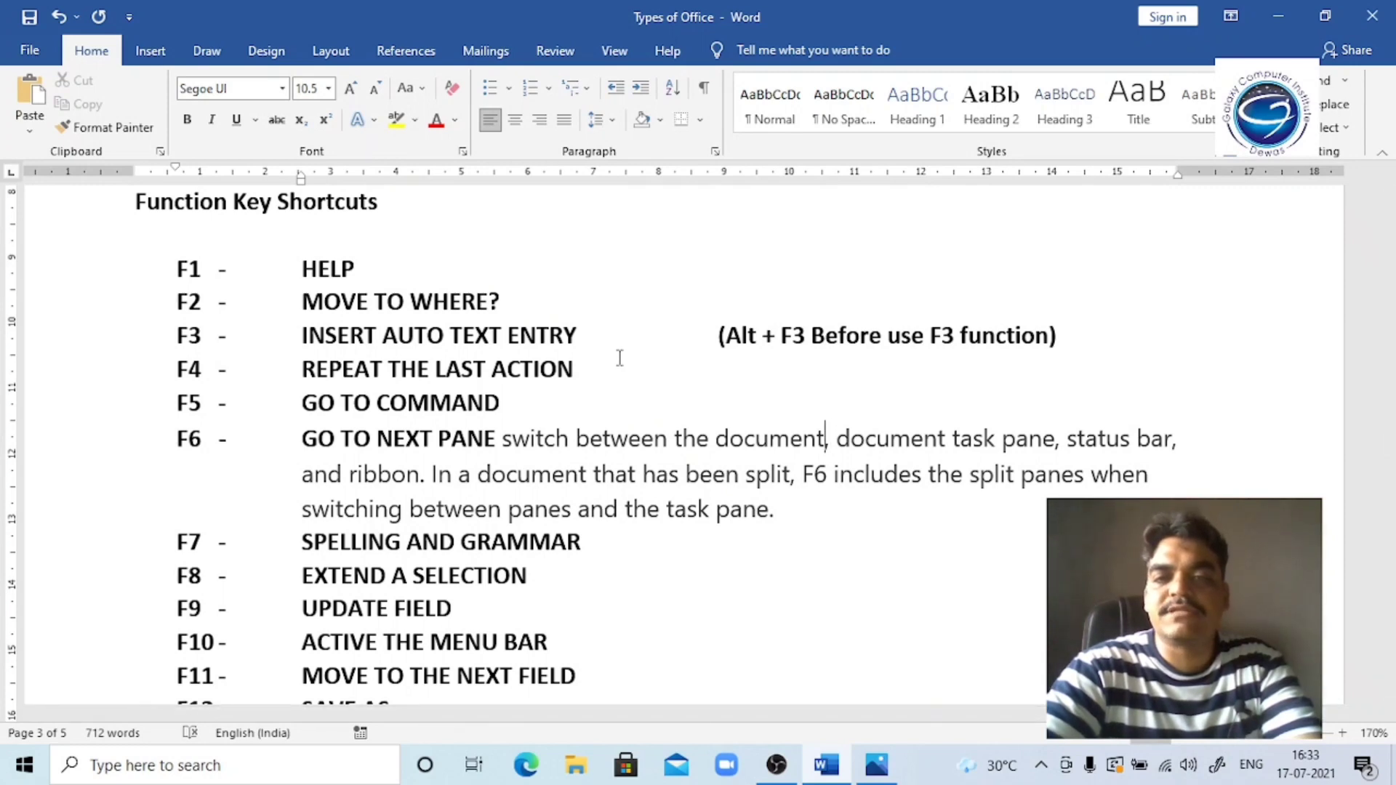
key(ctrl+shift+Left)
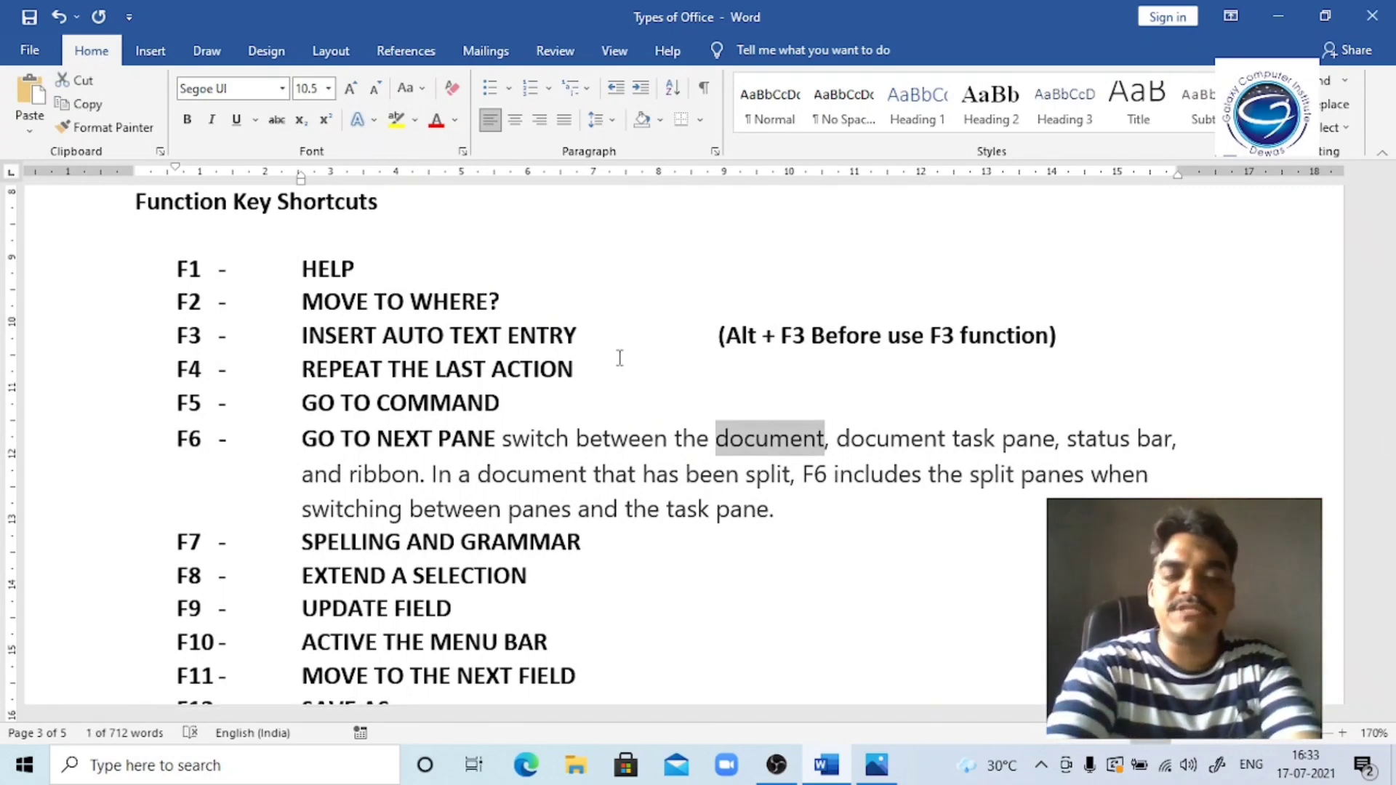
text(ahfsjdhflashksdf)
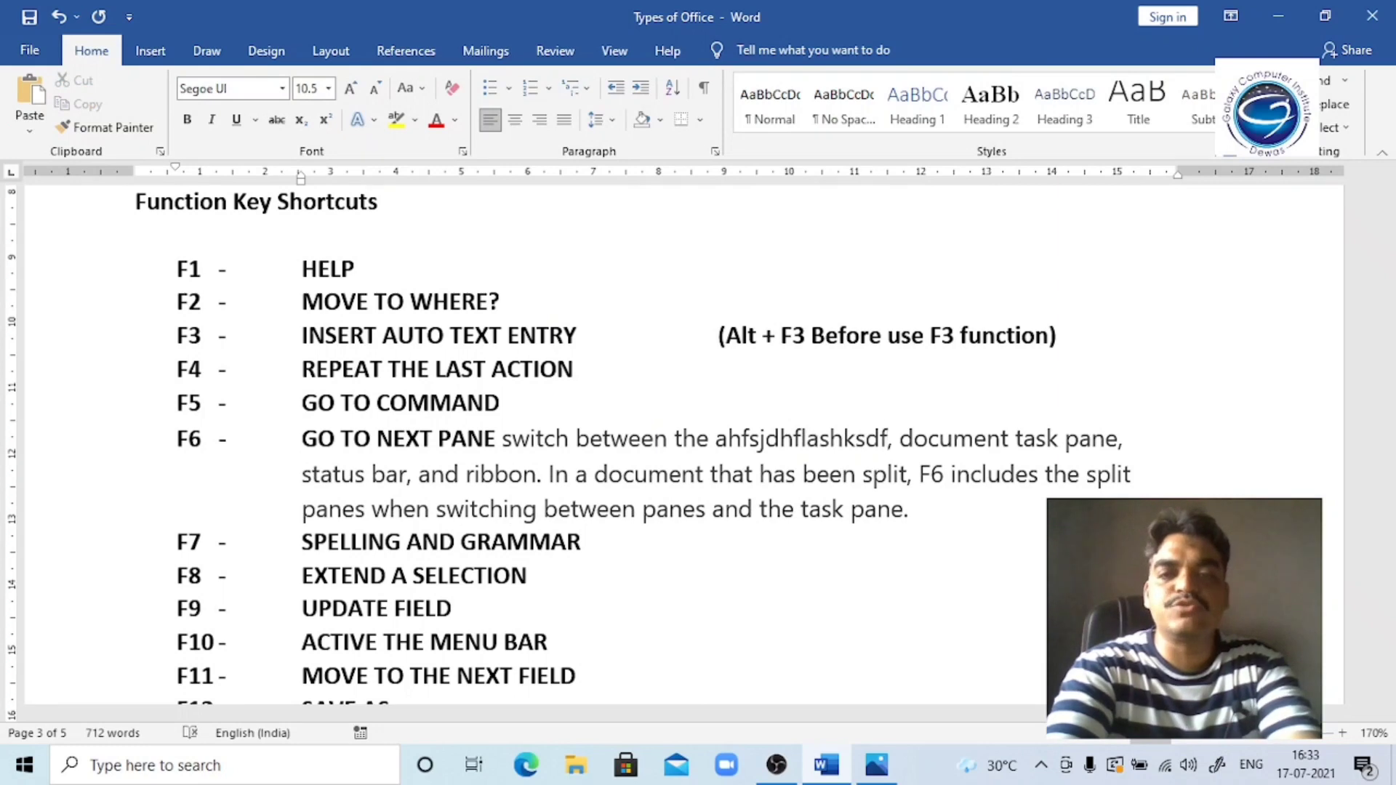
Replace the filler text in the F6 description with "Galaxy computer", separated from "the" by a space.
key(ctrl+BackSpace)
text(Gal)
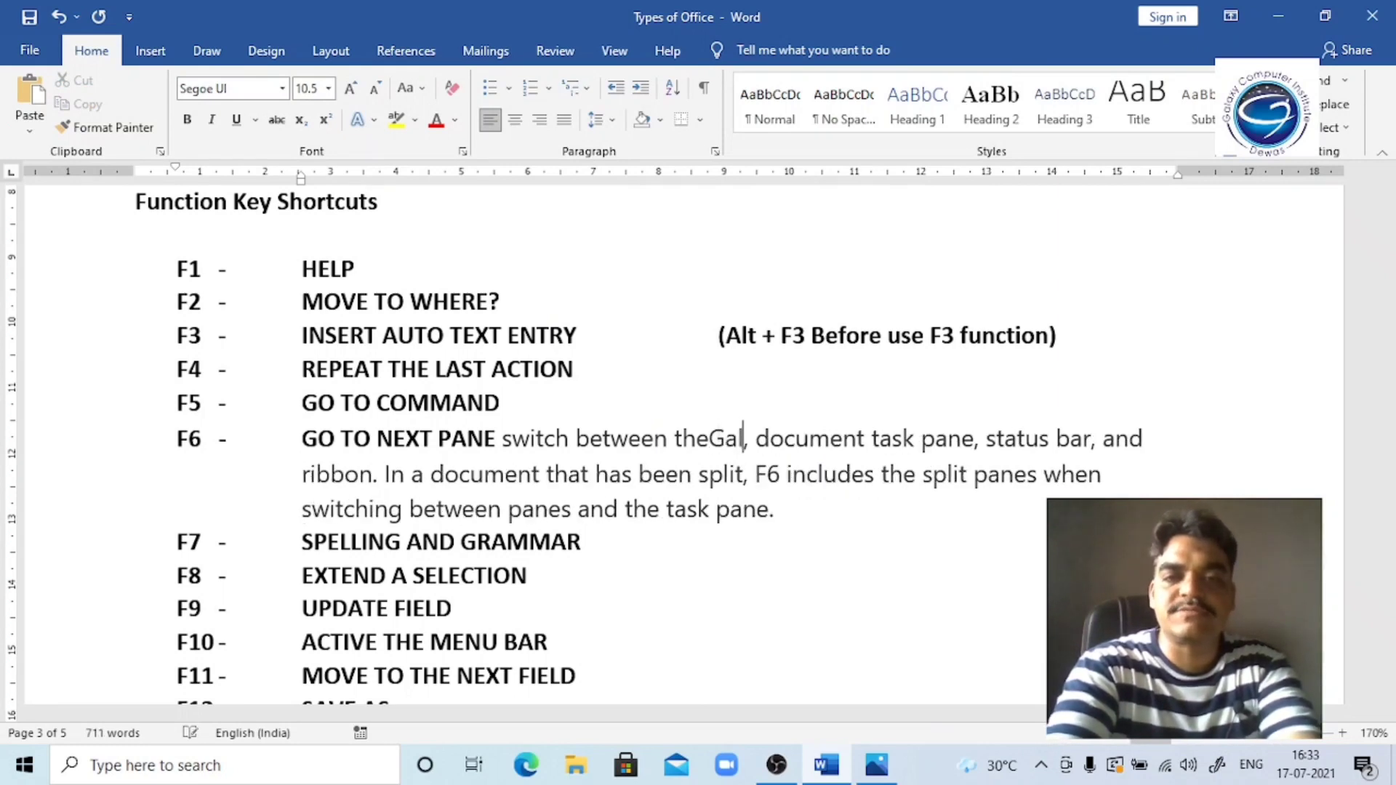
text(axy comp)
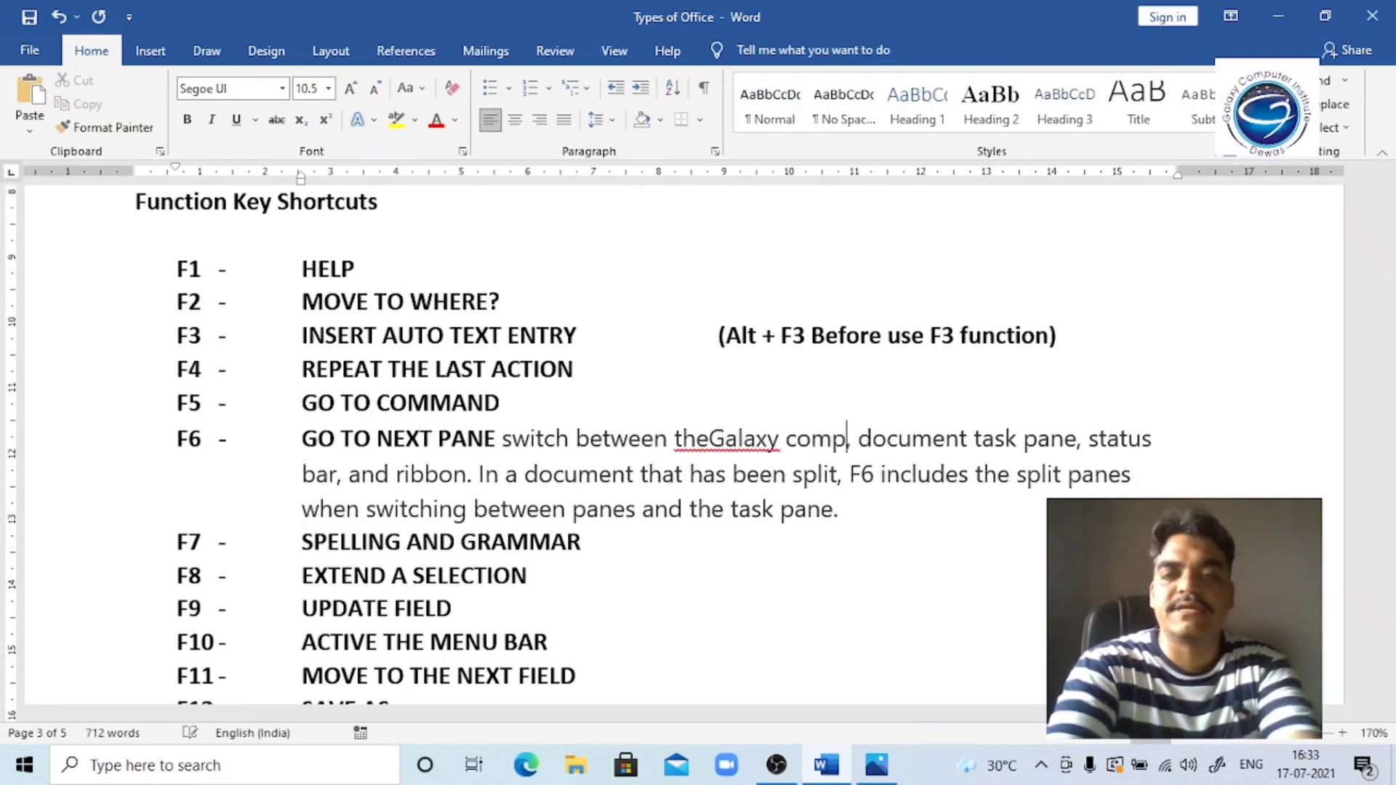
text(uter)
key(ctrl+Left)
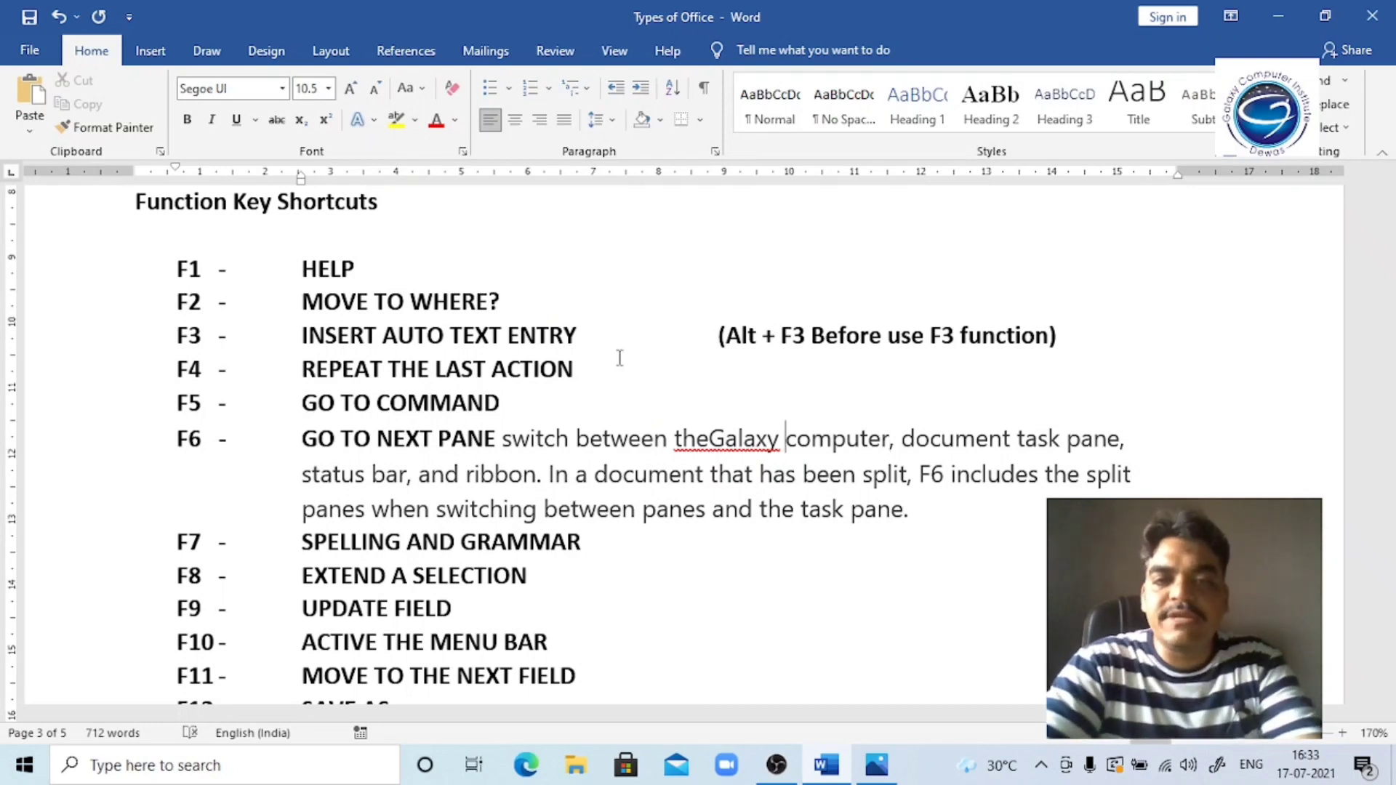
key(Left)
key(Left)
key(Left)
key(Left)
key(Left)
key(Left)
key(Left)
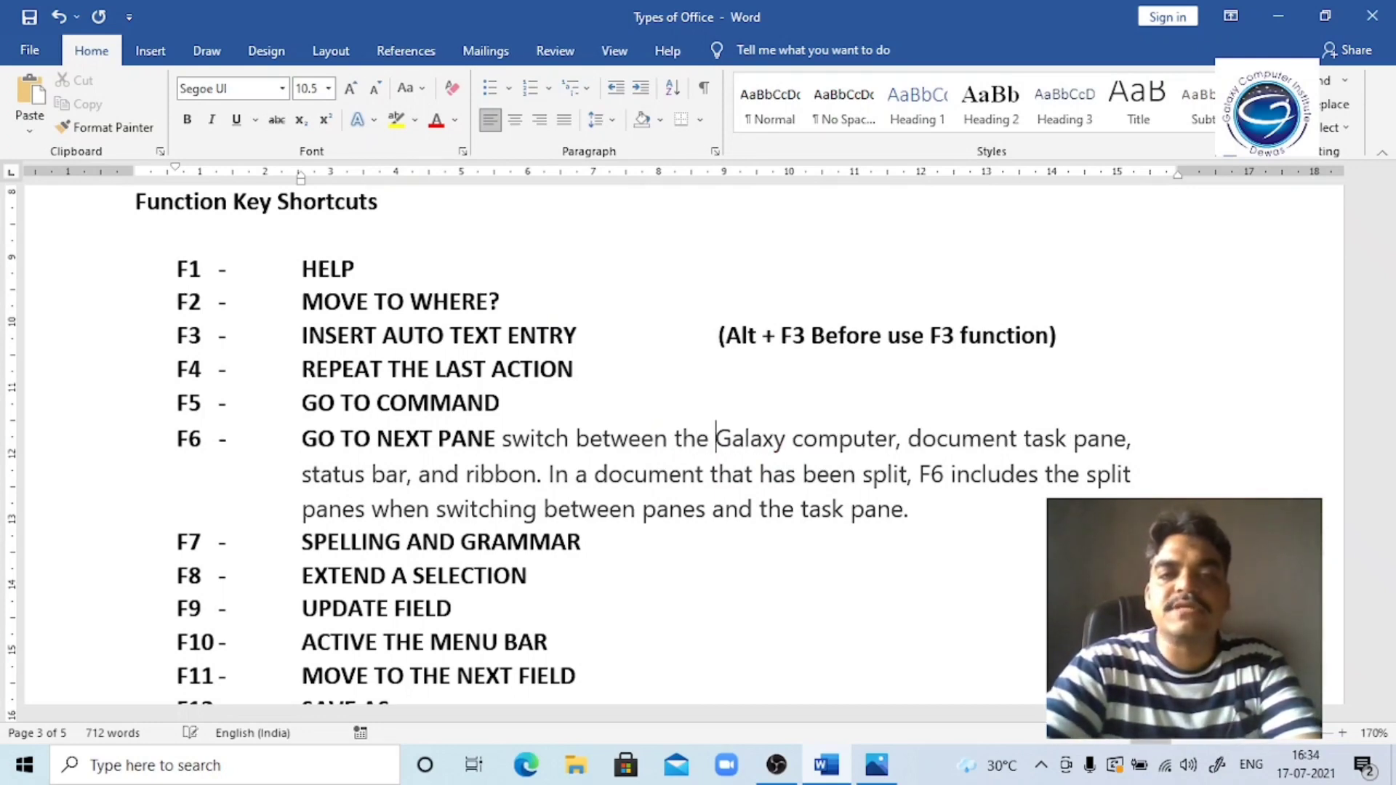
Go down to the Ctrl + Function Keys page and jump back to the last edit location.
scroll(719, 690, down, 5)
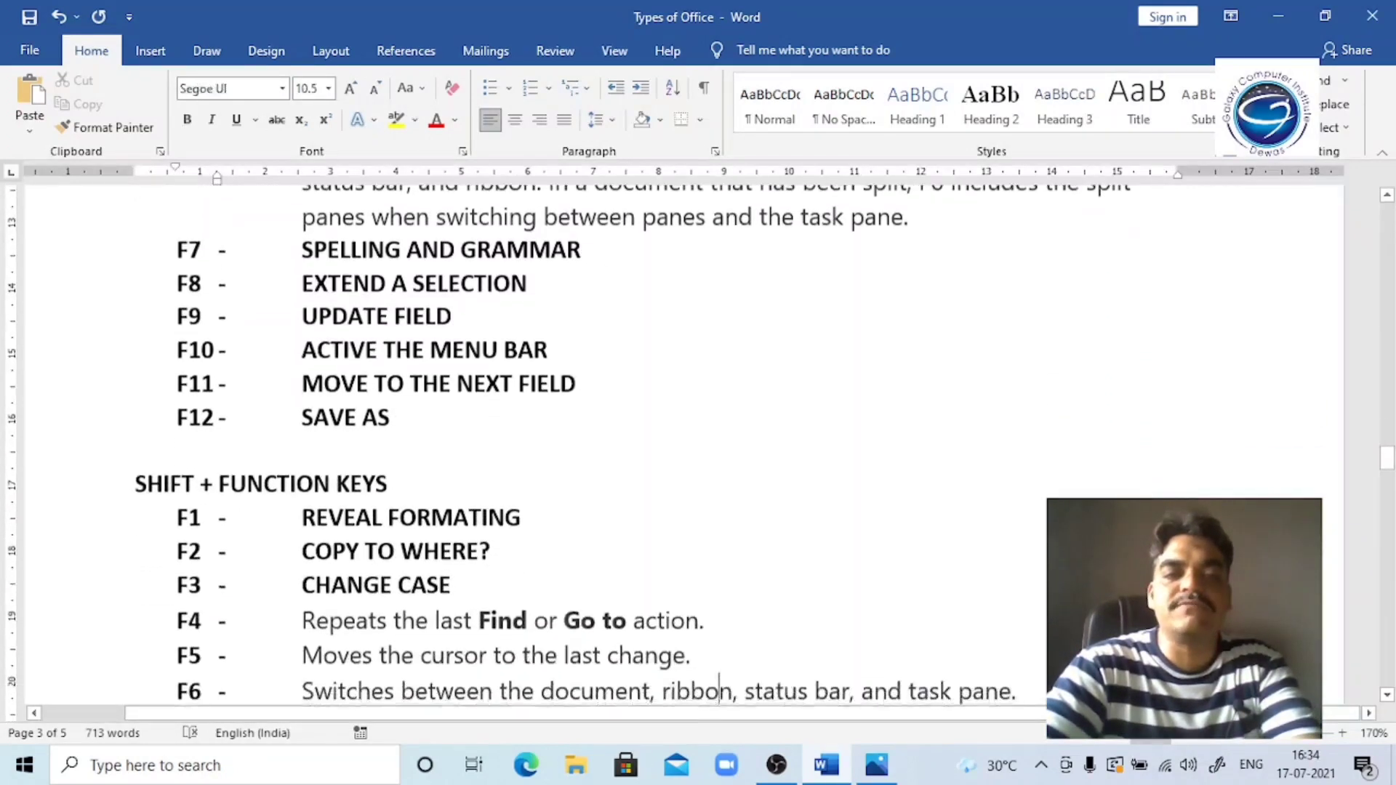
scroll(719, 691, down, 12)
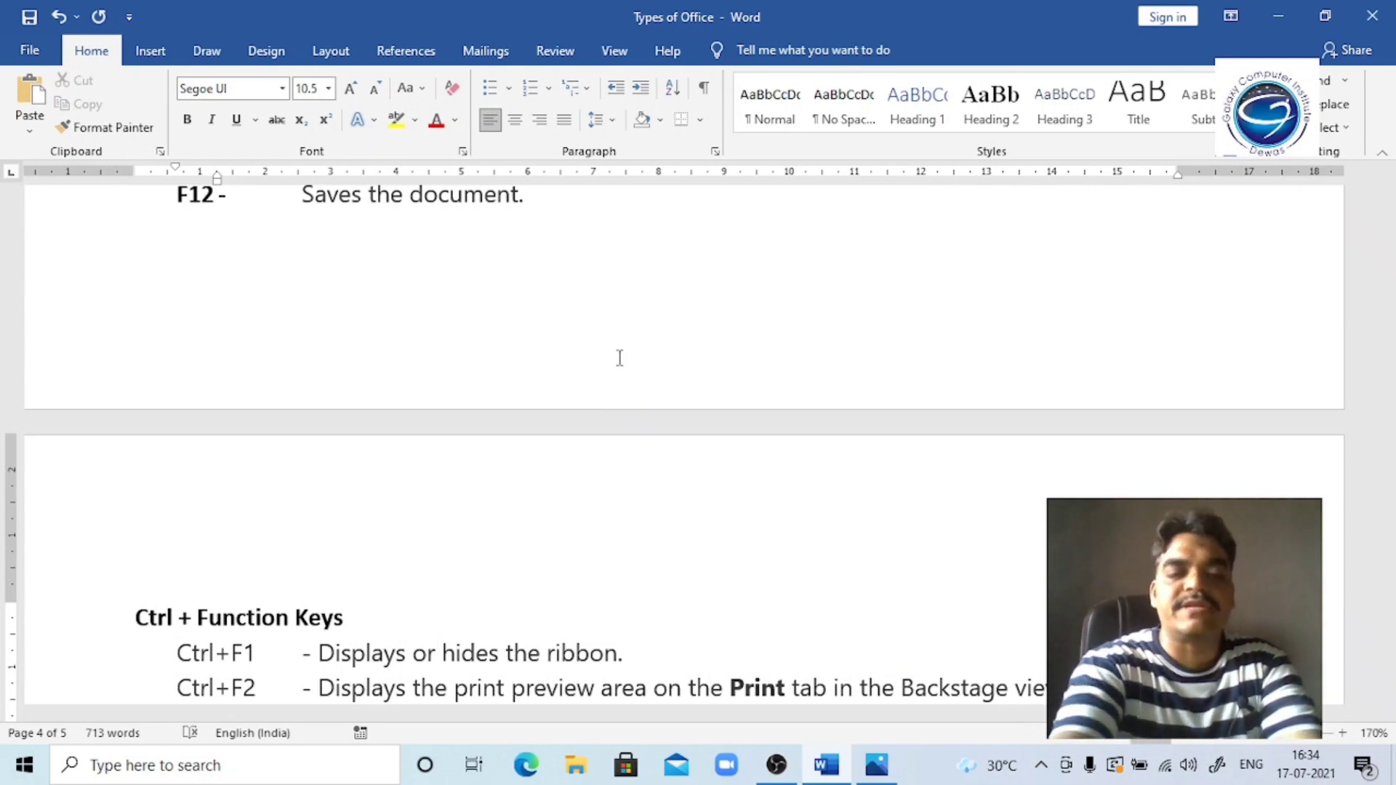
key(shift+F5)
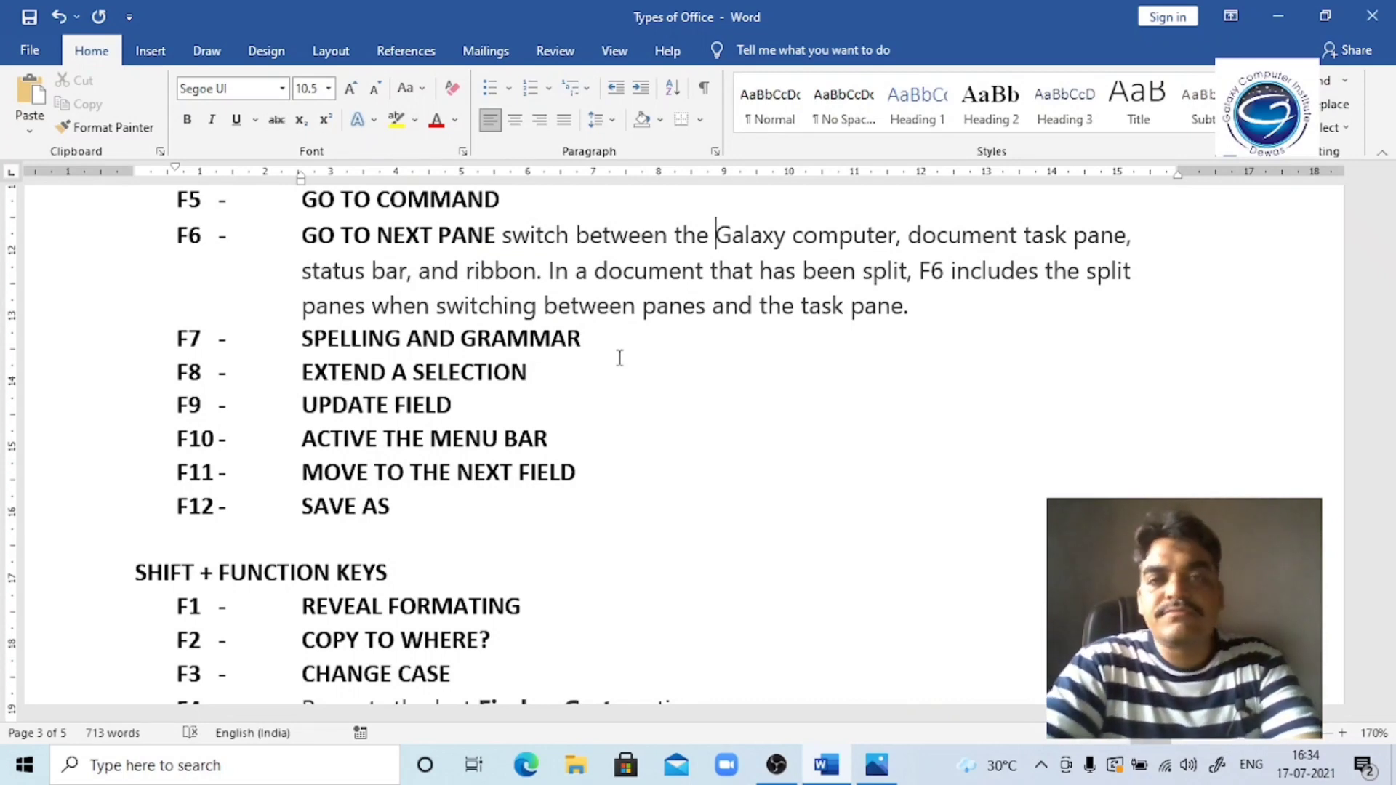
Remove "Galaxy computer" and any filler text from the F6 description, leaving "switch between the, document task pane".
key(ctrl+shift+Right)
key(ctrl+shift+Right)
key(ctrl+shift+Right)
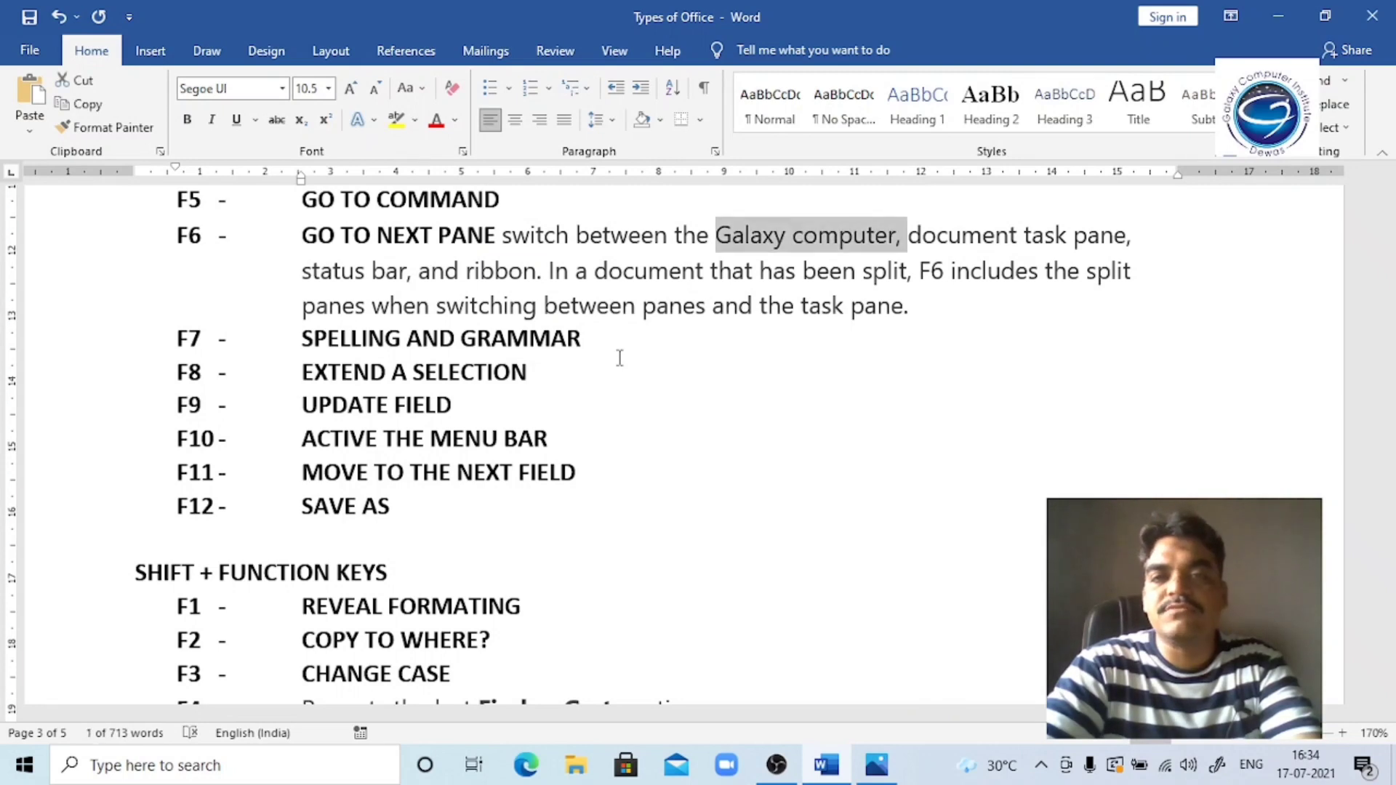
key(Delete)
text(ahfsjdhflashksdf)
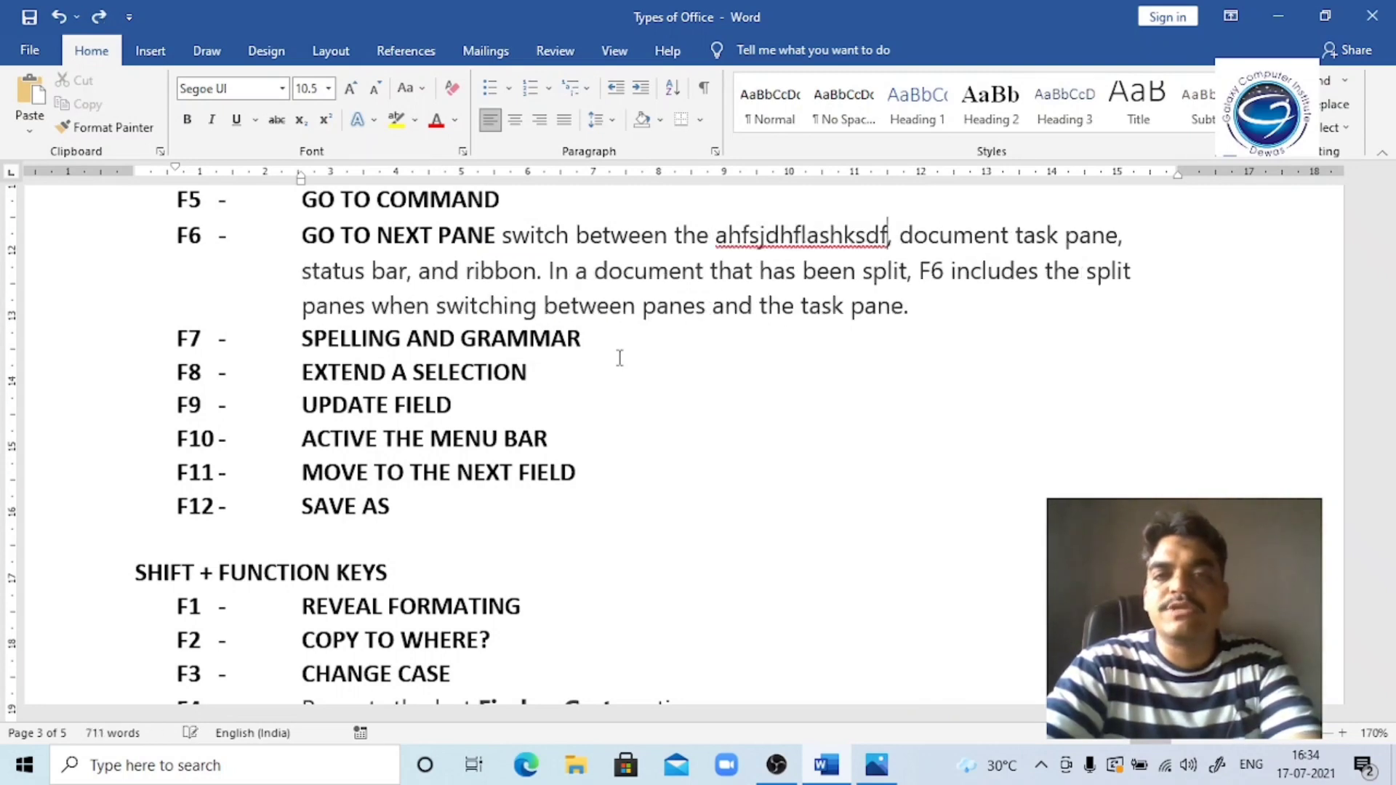
key(ctrl+BackSpace)
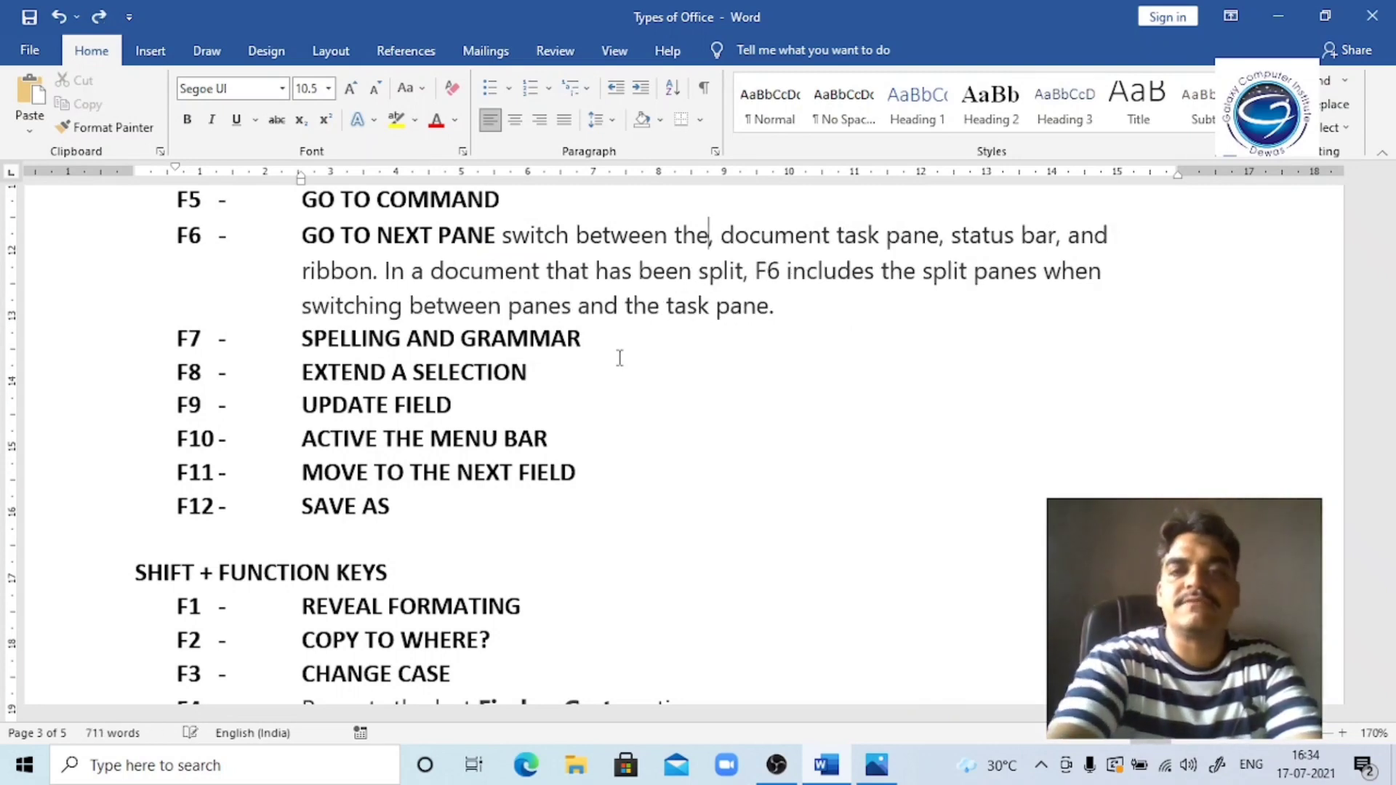
Go down from the edited F6 description to the F6 entry under SHIFT + FUNCTION KEYS.
key(Down)
key(Down)
key(Down)
key(Down)
key(Down)
key(Down)
key(Down)
key(Down)
key(Down)
key(Down)
key(Down)
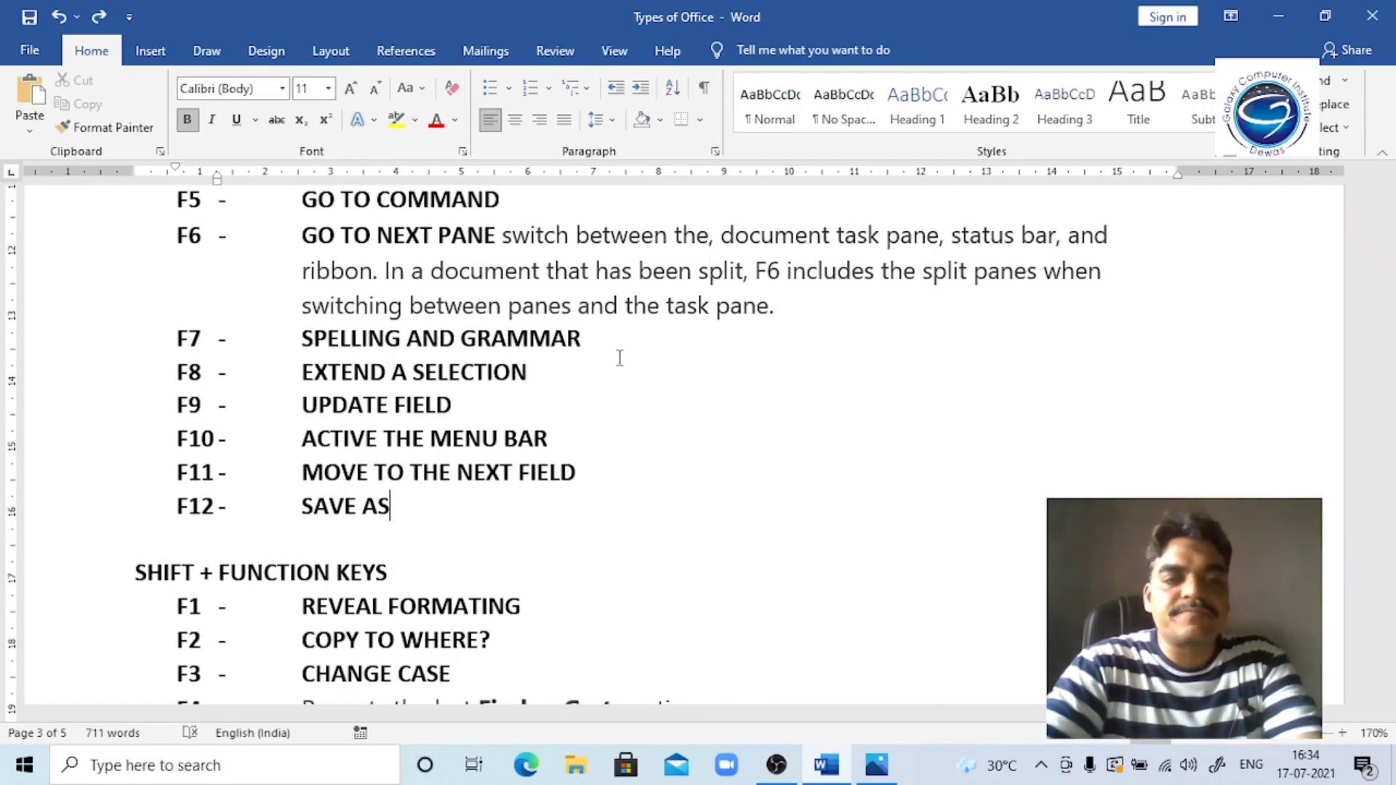
key(Down)
key(Down)
key(Down)
key(Down)
key(Down)
key(Down)
key(Down)
key(Down)
key(Down)
key(Down)
key(Down)
key(Down)
key(Down)
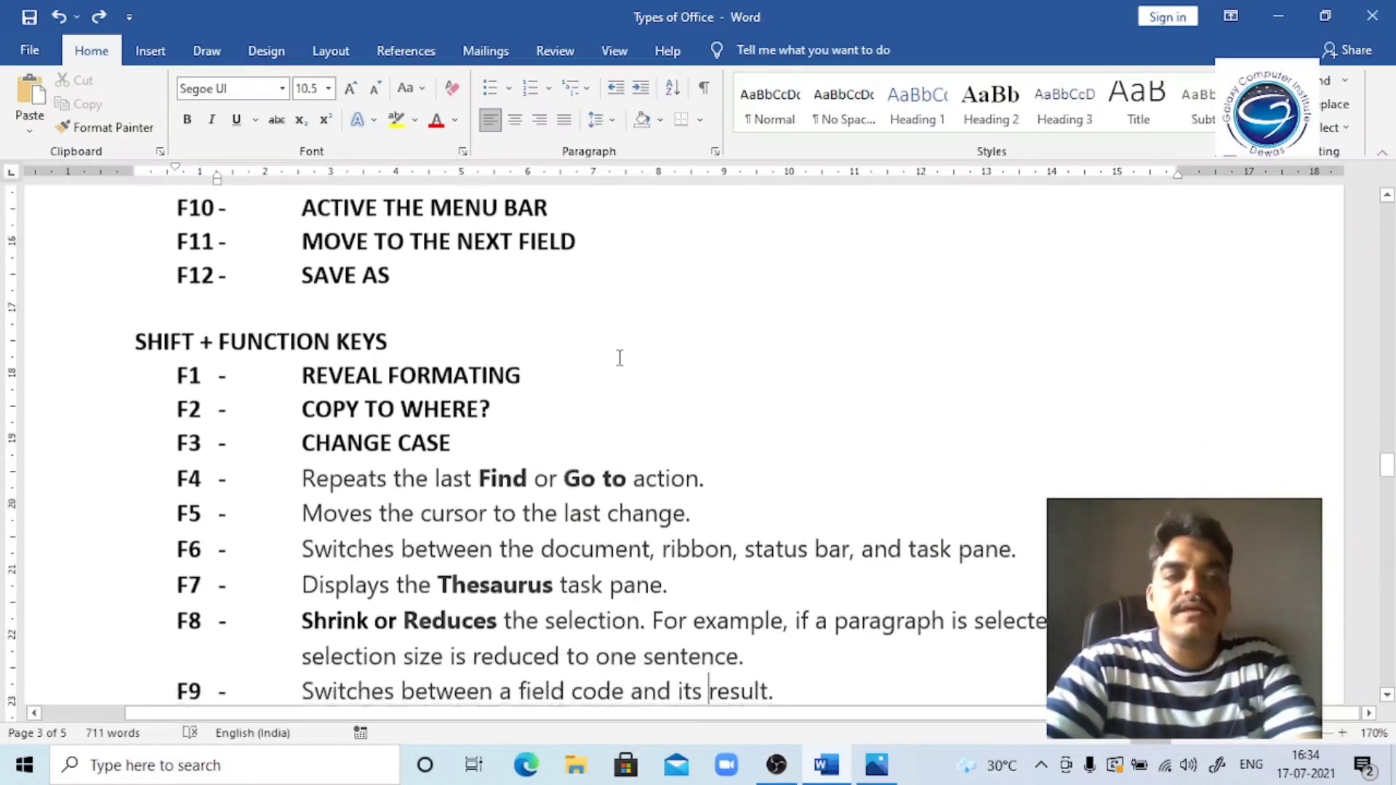
key(Up)
key(Up)
key(Up)
key(Up)
key(Up)
key(Up)
key(Up)
key(Up)
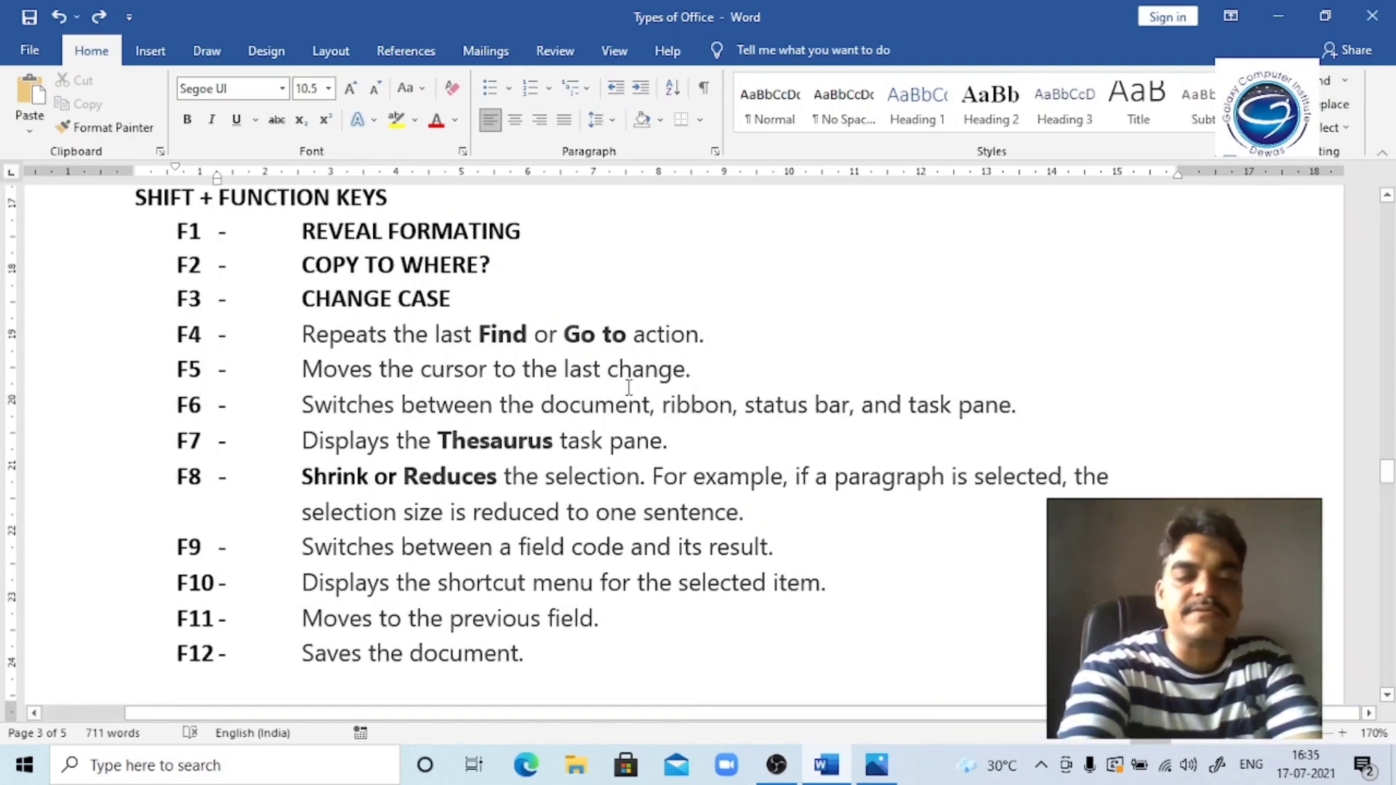
Cycle the focus backwards through the status bar, ribbon and document several times, ending in the document.
key(shift+F6)
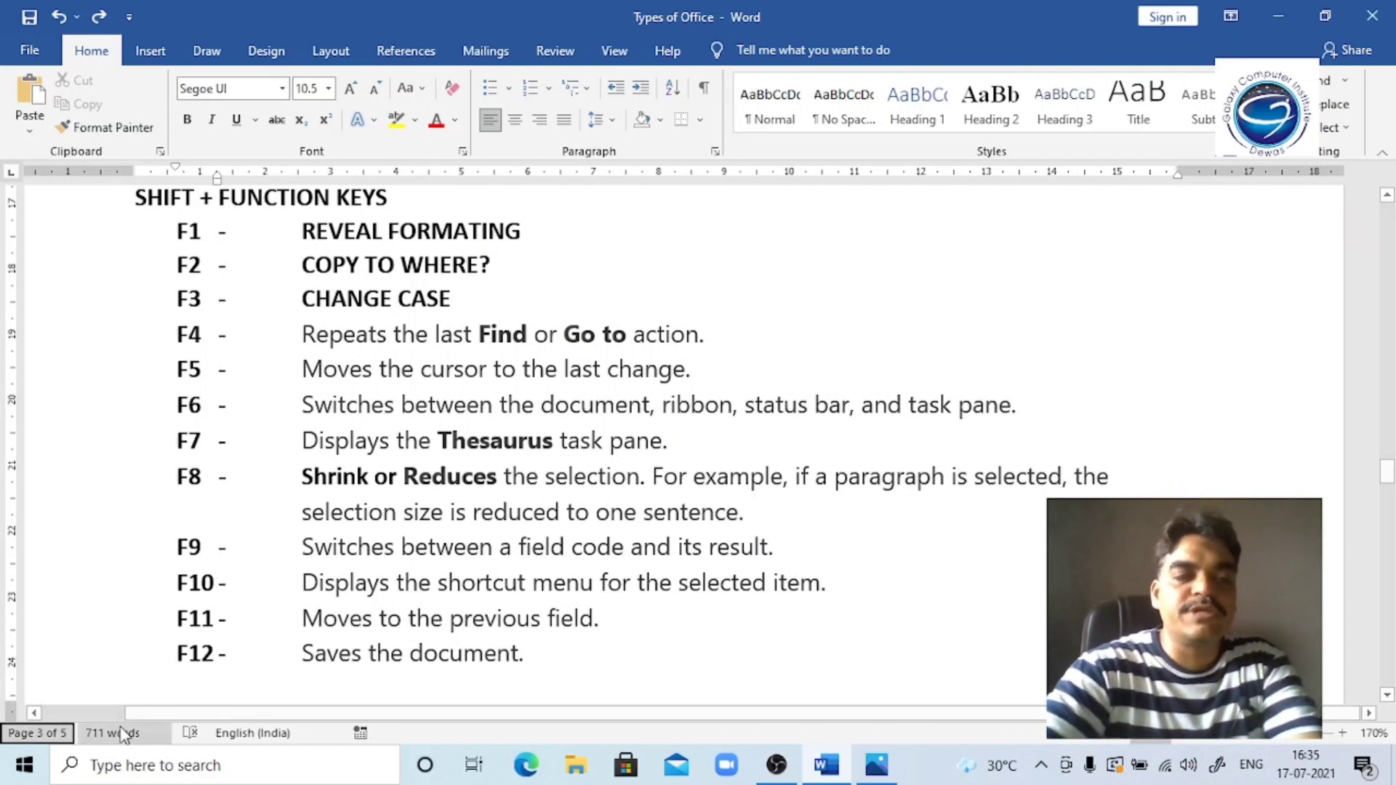
key(shift+F6)
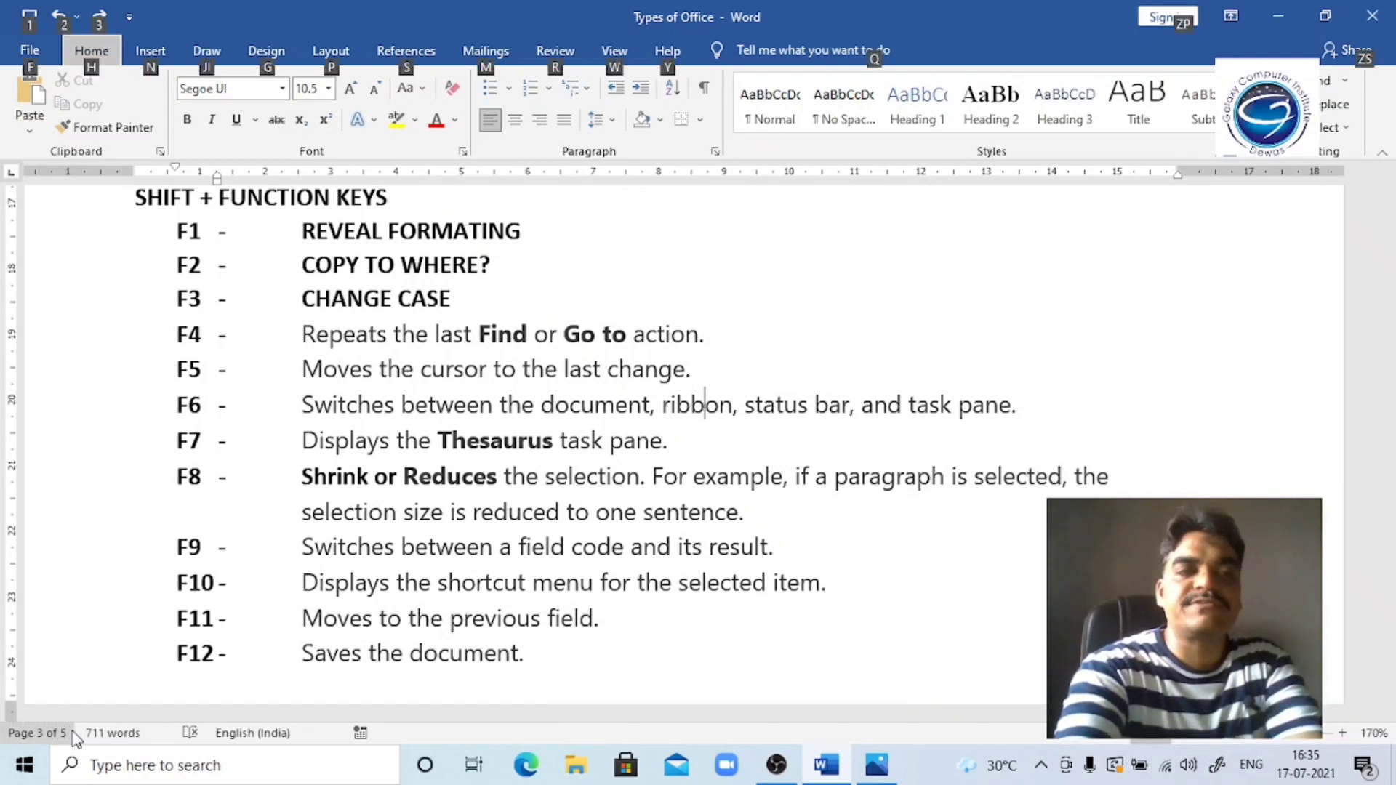
key(shift+F6)
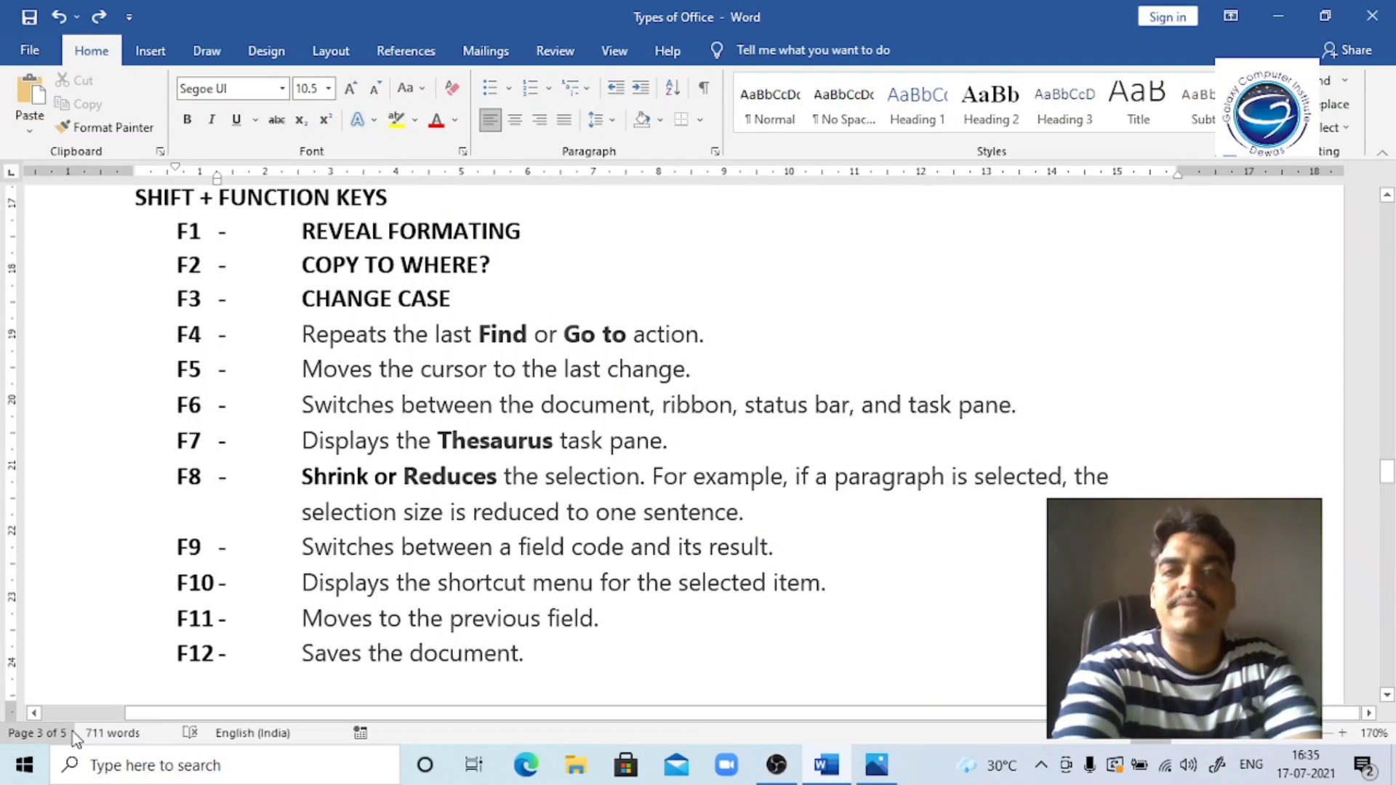
key(shift+F6)
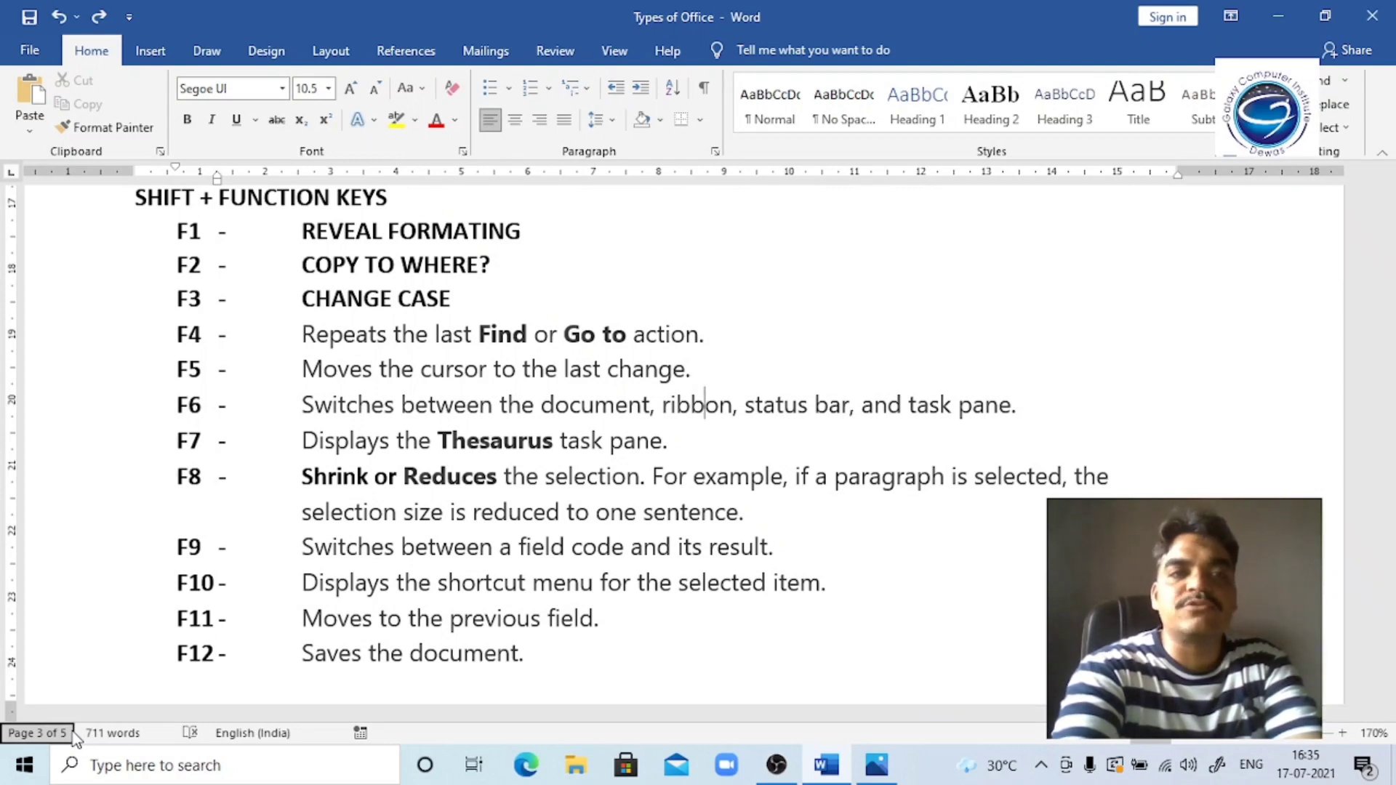
key(shift+F6)
key(shift+F6)
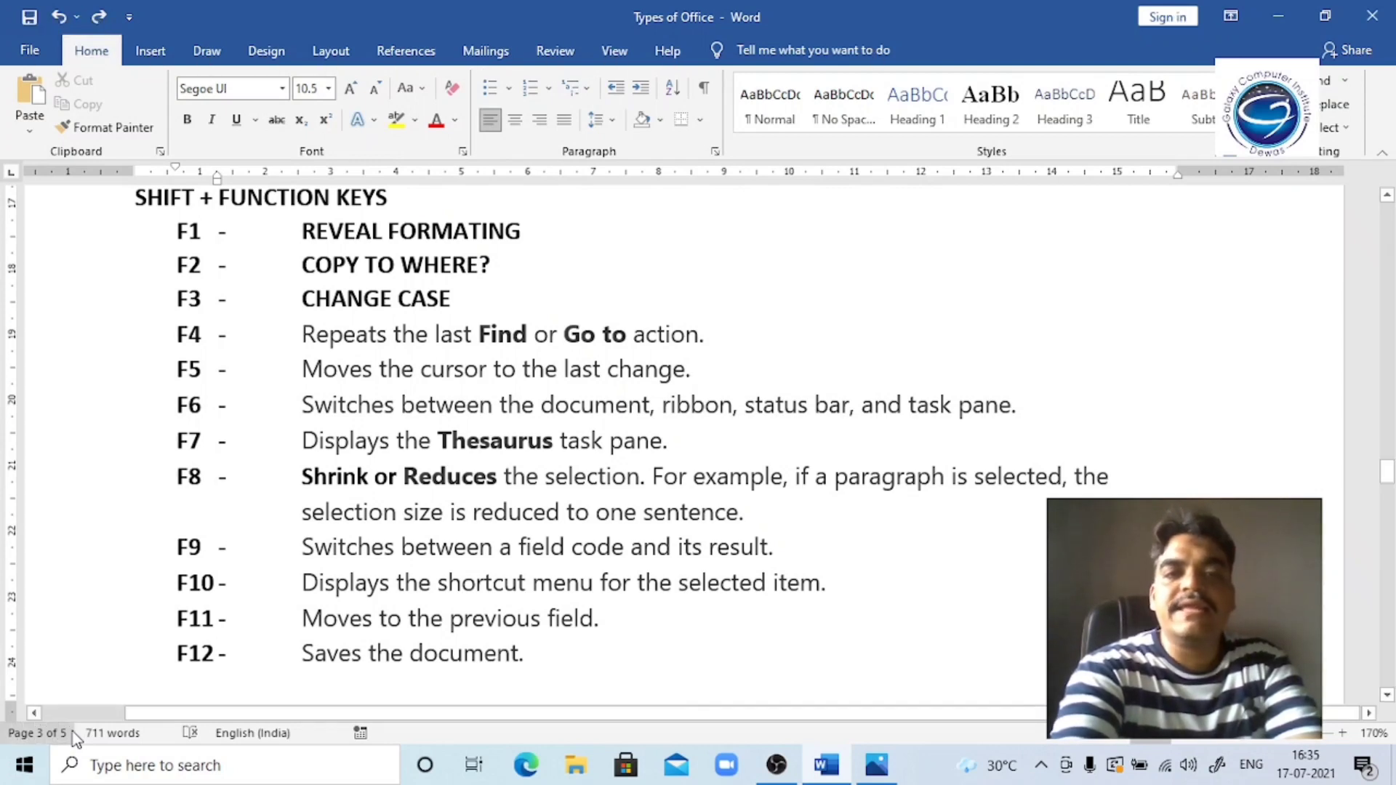
key(shift+F6)
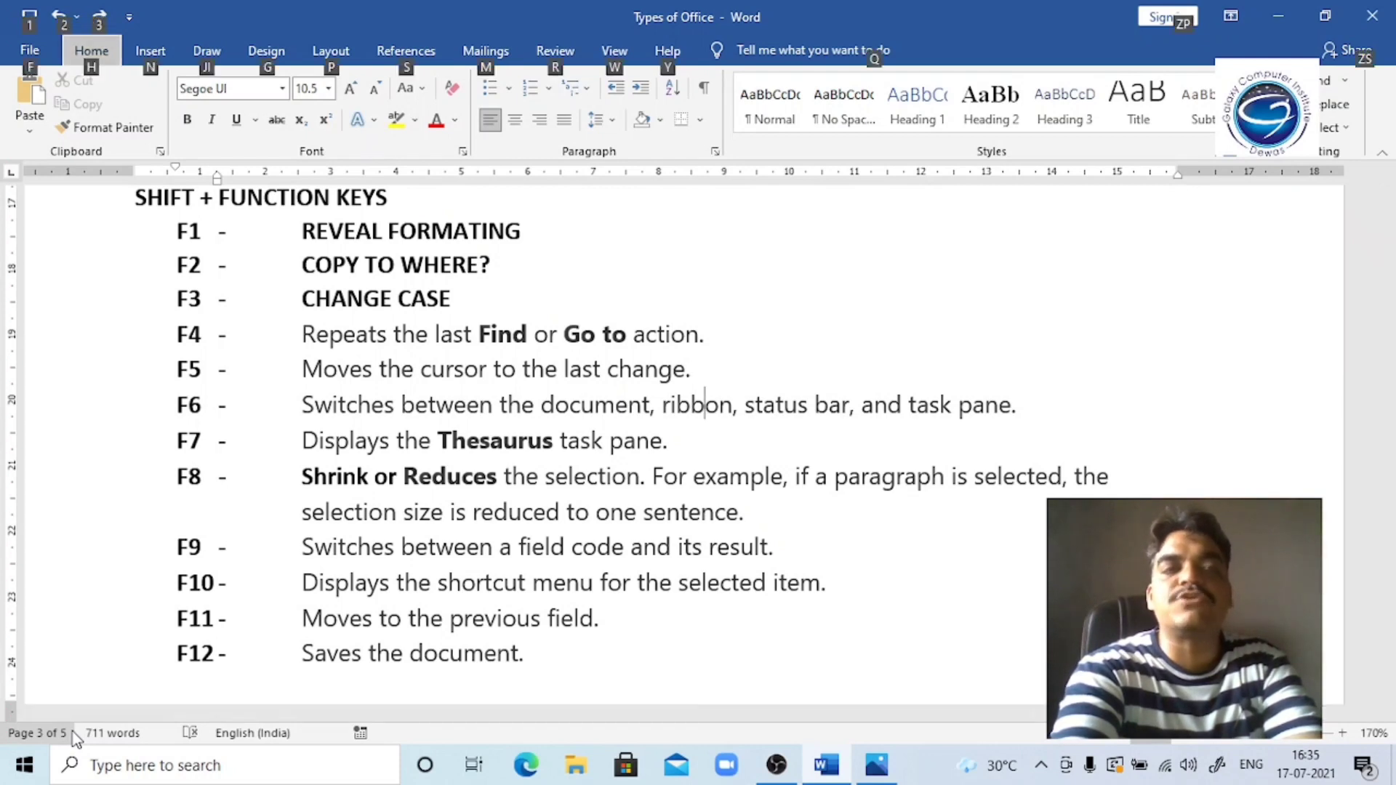
key(shift+F6)
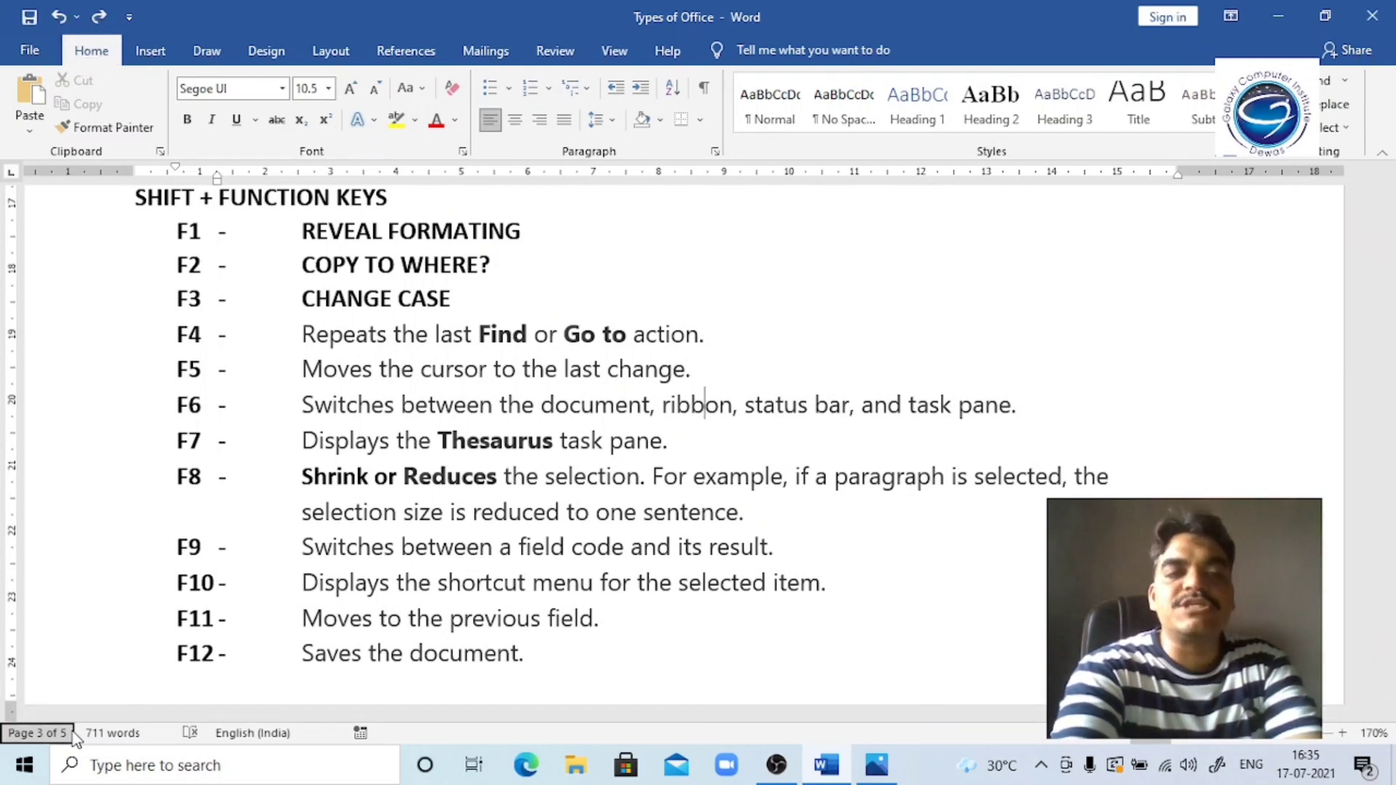
key(shift+F6)
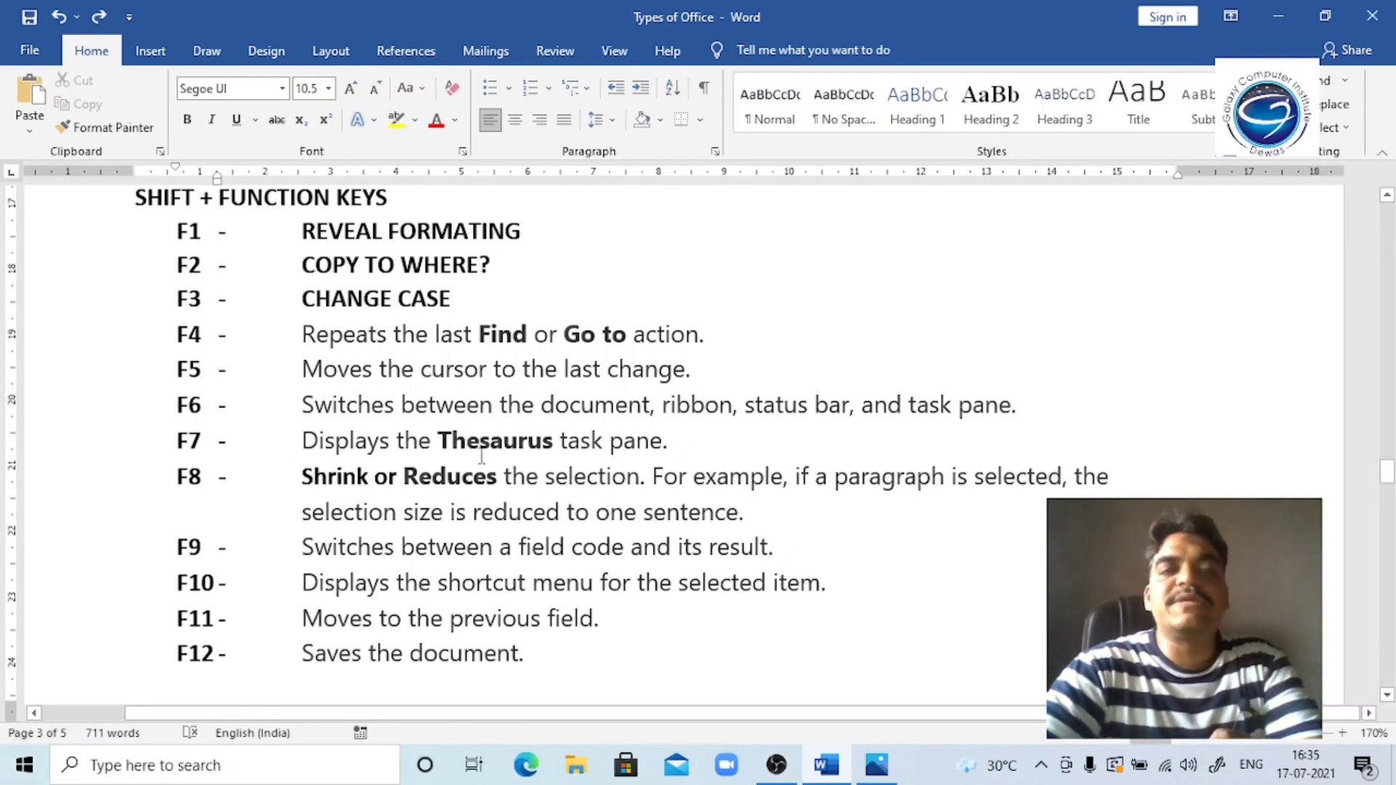
Look up "Shrink" from the F8 description in the Thesaurus and examine its synonyms and antonyms.
click(683, 442)
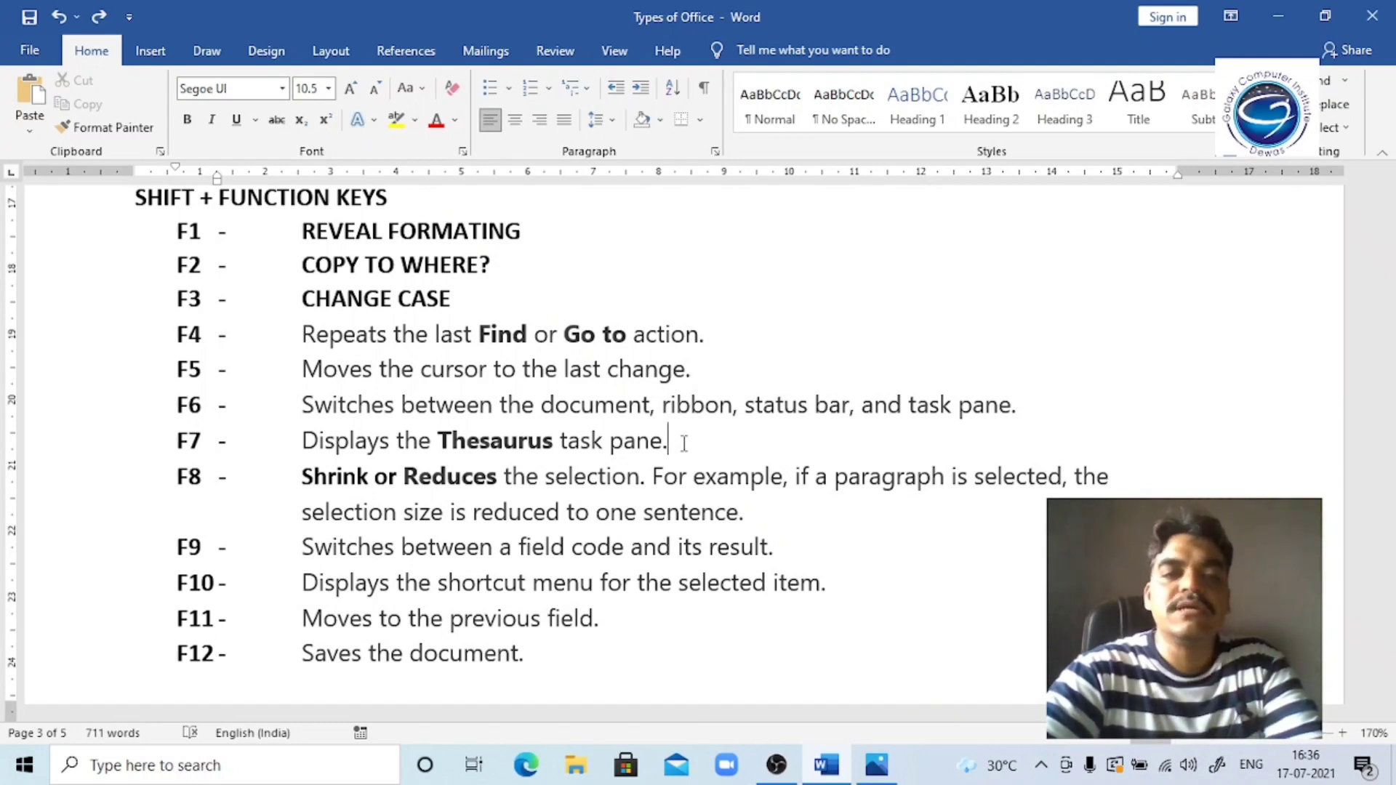
double_click(335, 476)
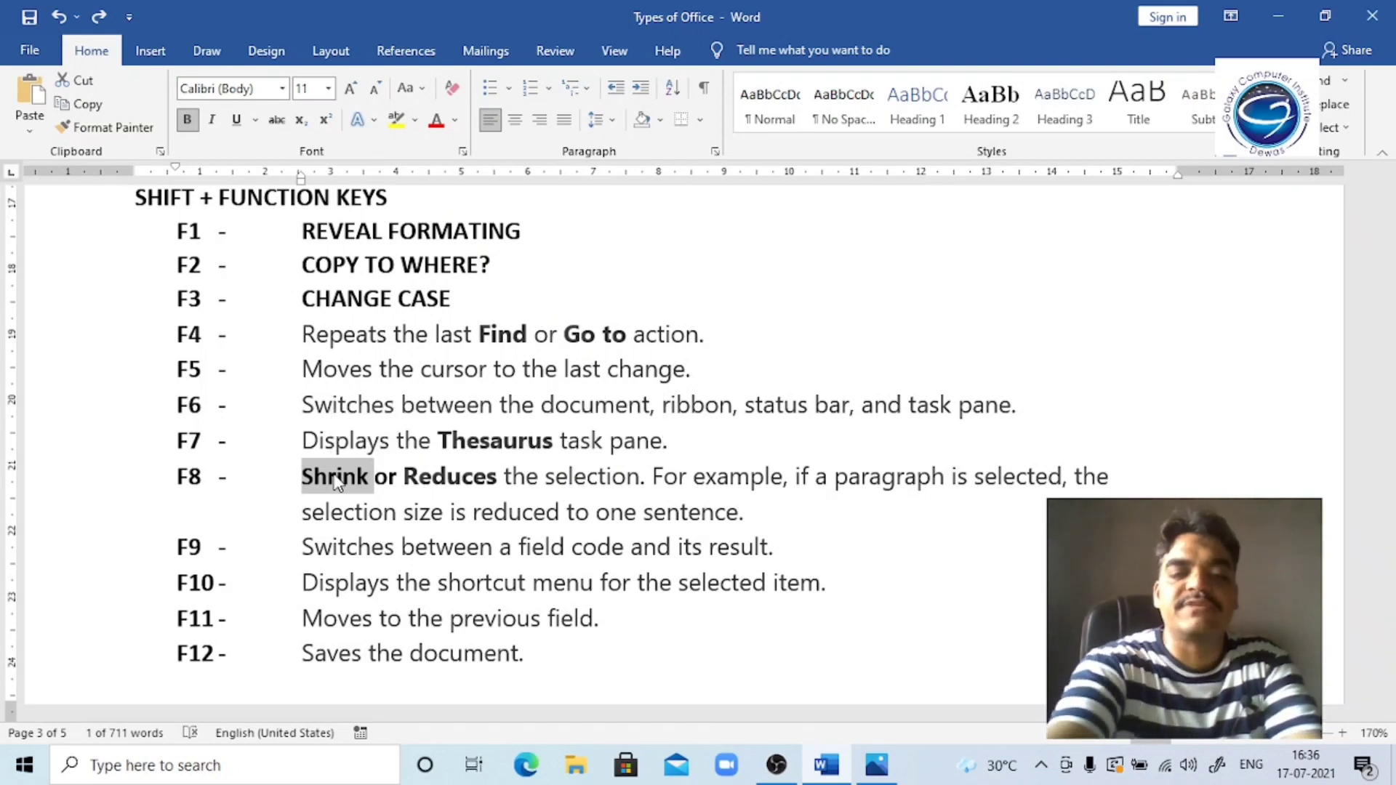
key(shift+F7)
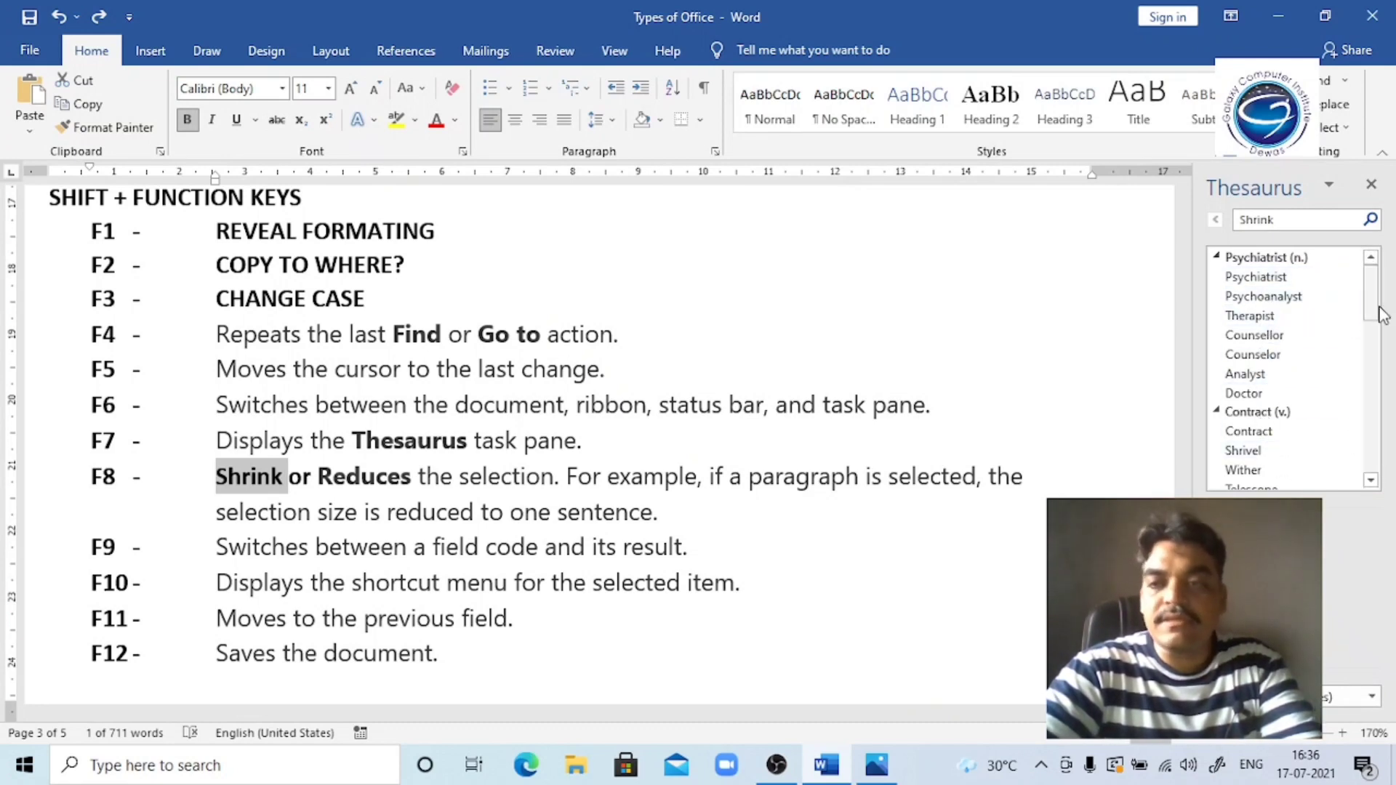
drag(1380, 315, 1381, 407)
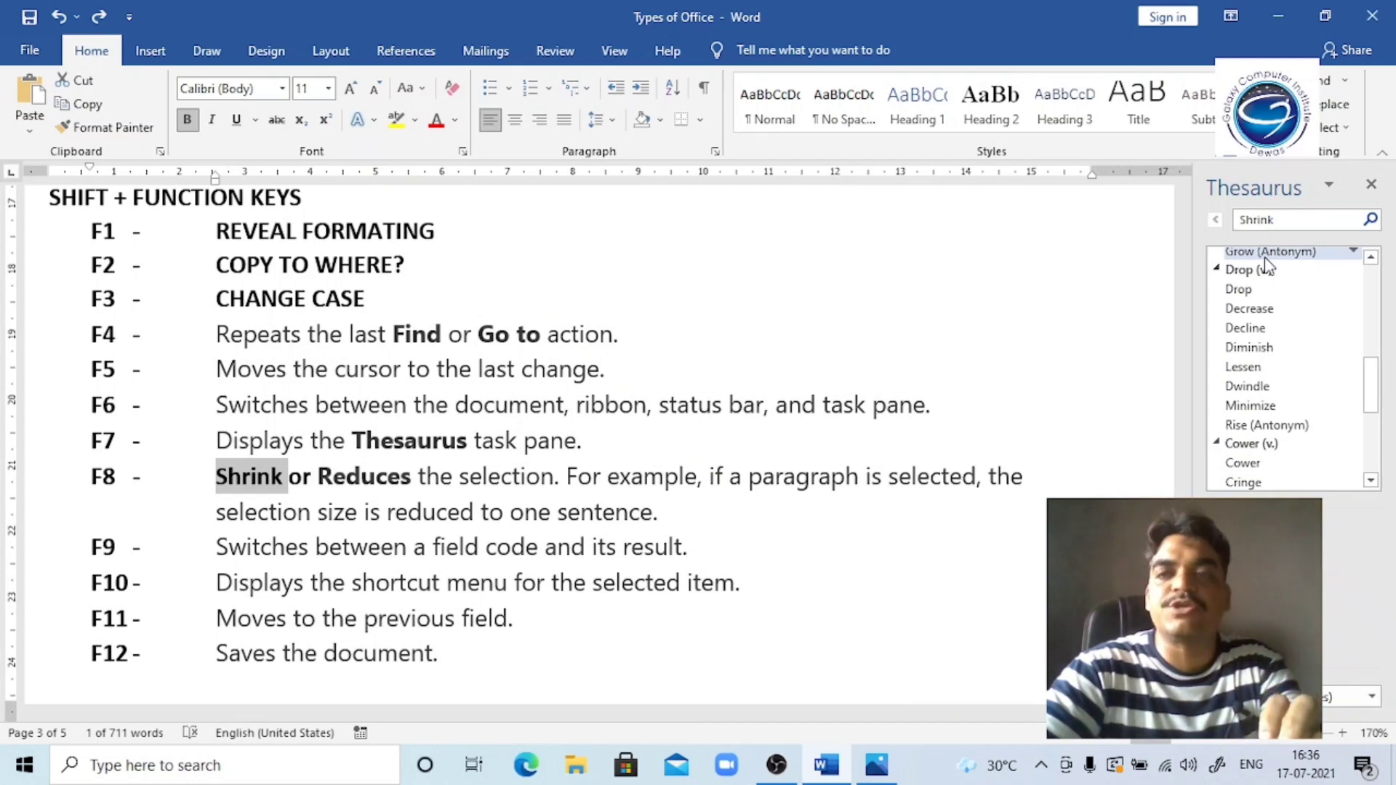
click(1372, 257)
click(1372, 257)
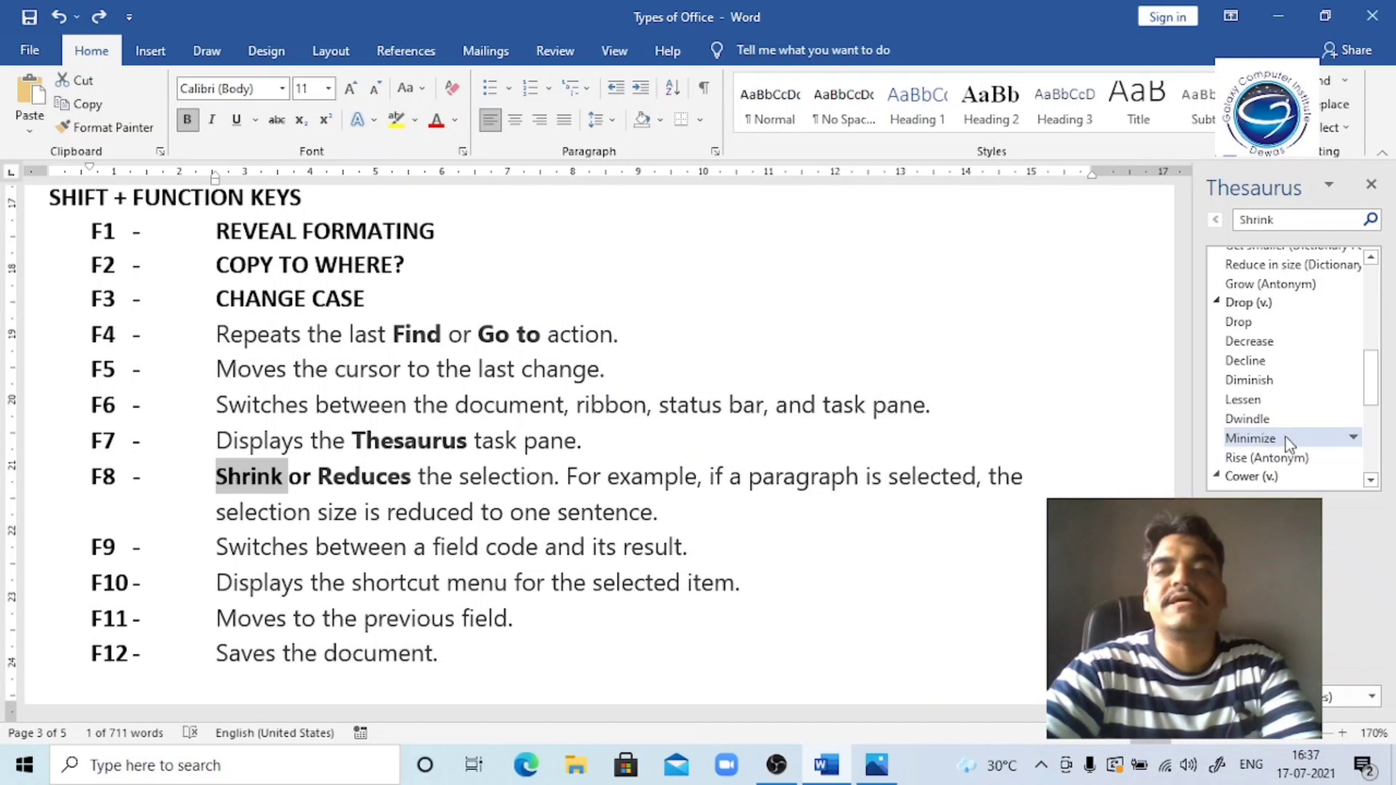
mouse_move(1378, 404)
mouse_down()
mouse_move(1381, 465)
mouse_move(1376, 276)
mouse_up()
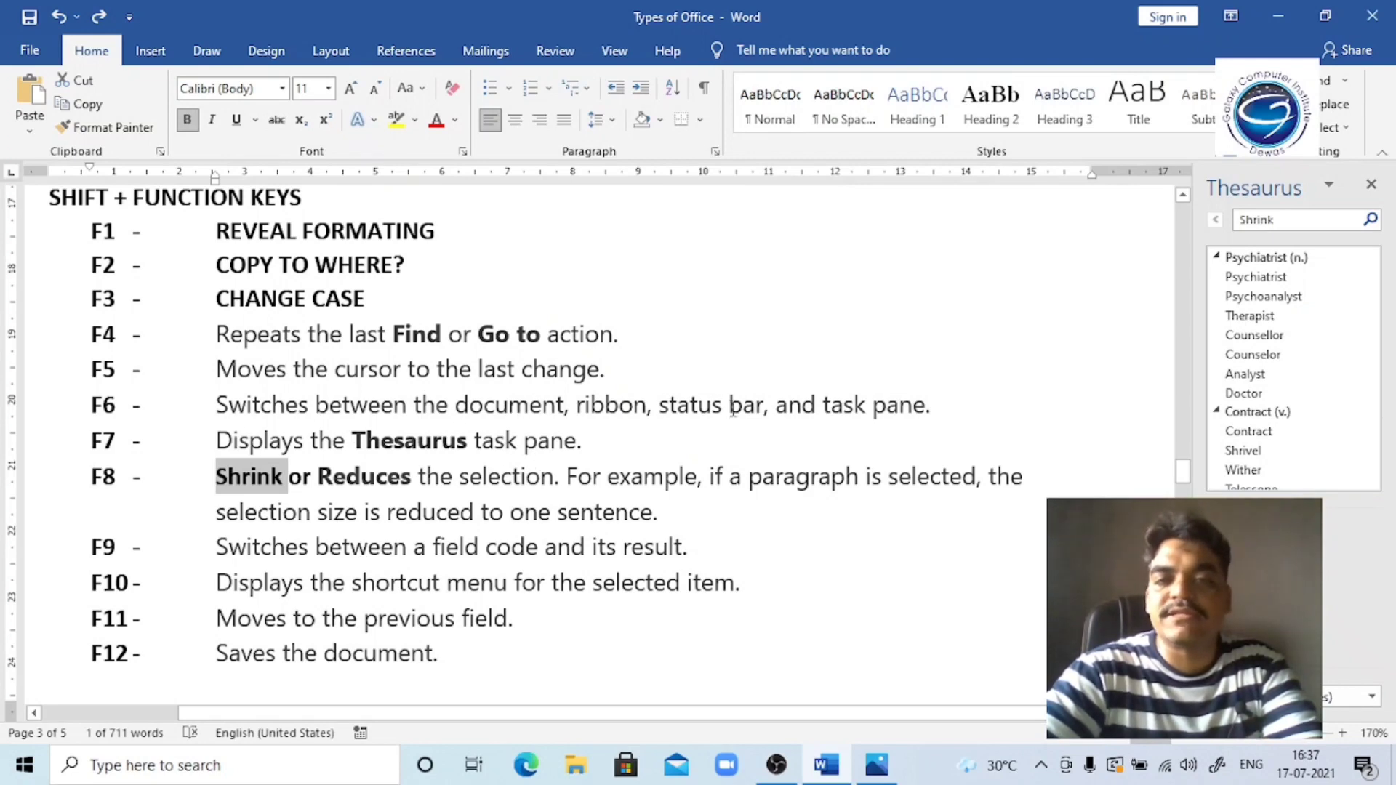
Look up "task" from the Shift + F6 description in the Thesaurus, and close the Thesaurus pane.
click(843, 404)
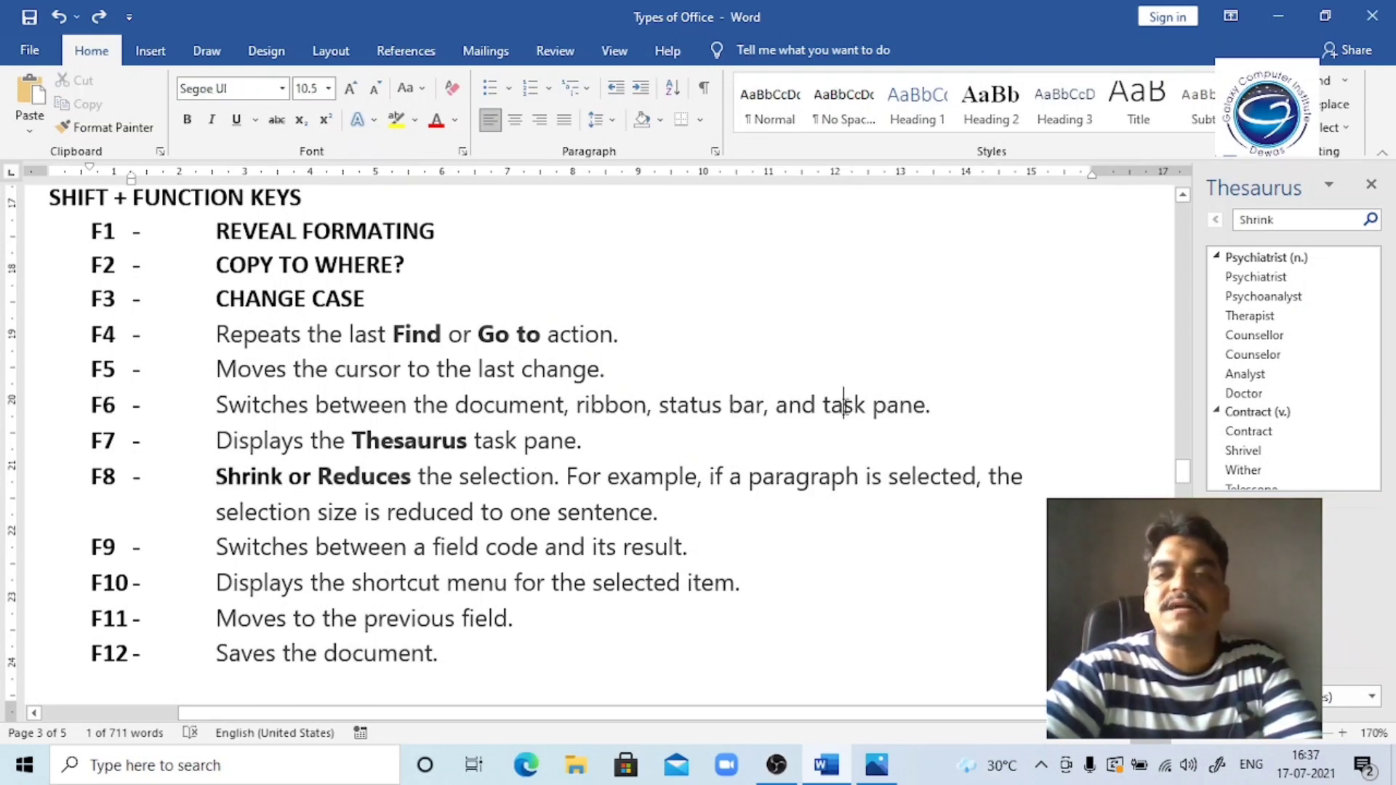
double_click(843, 404)
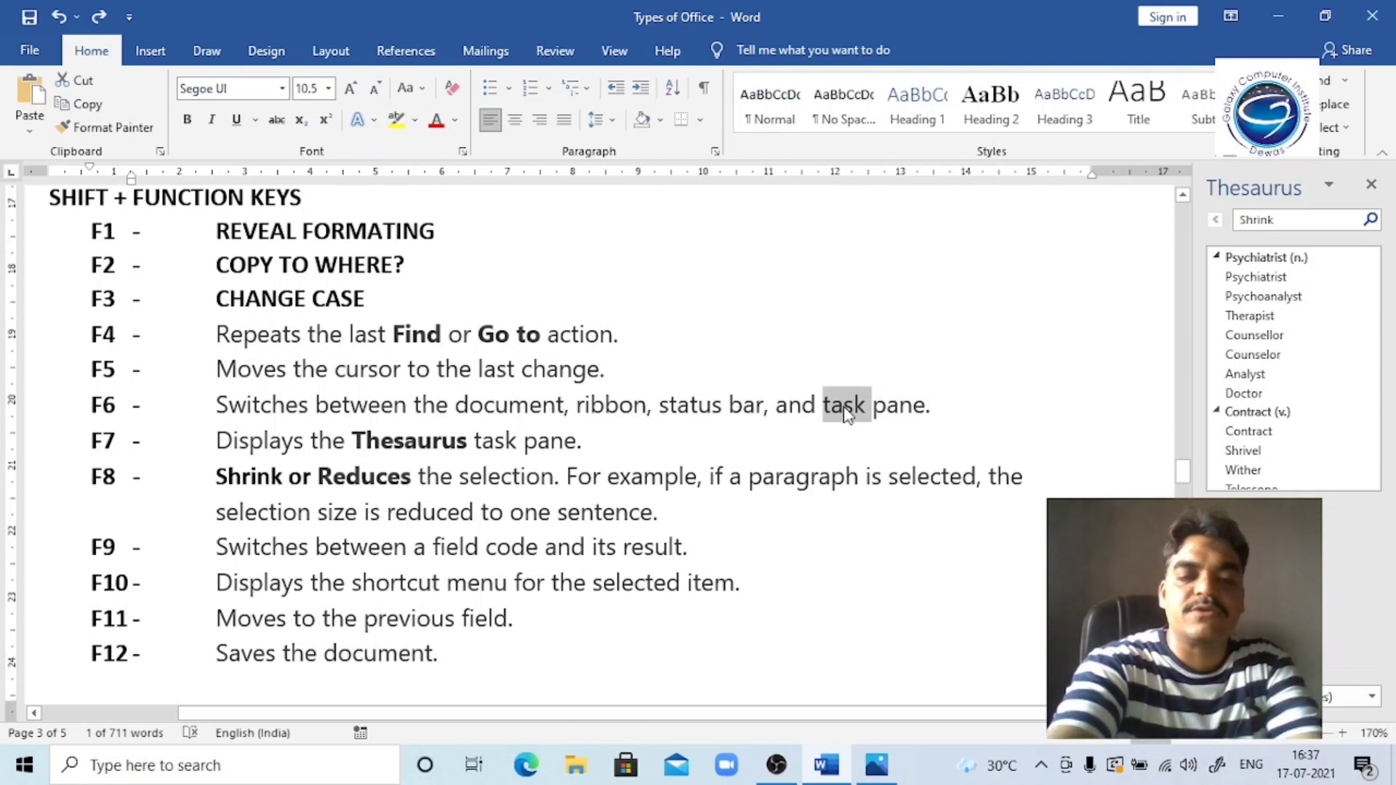
key(shift+F7)
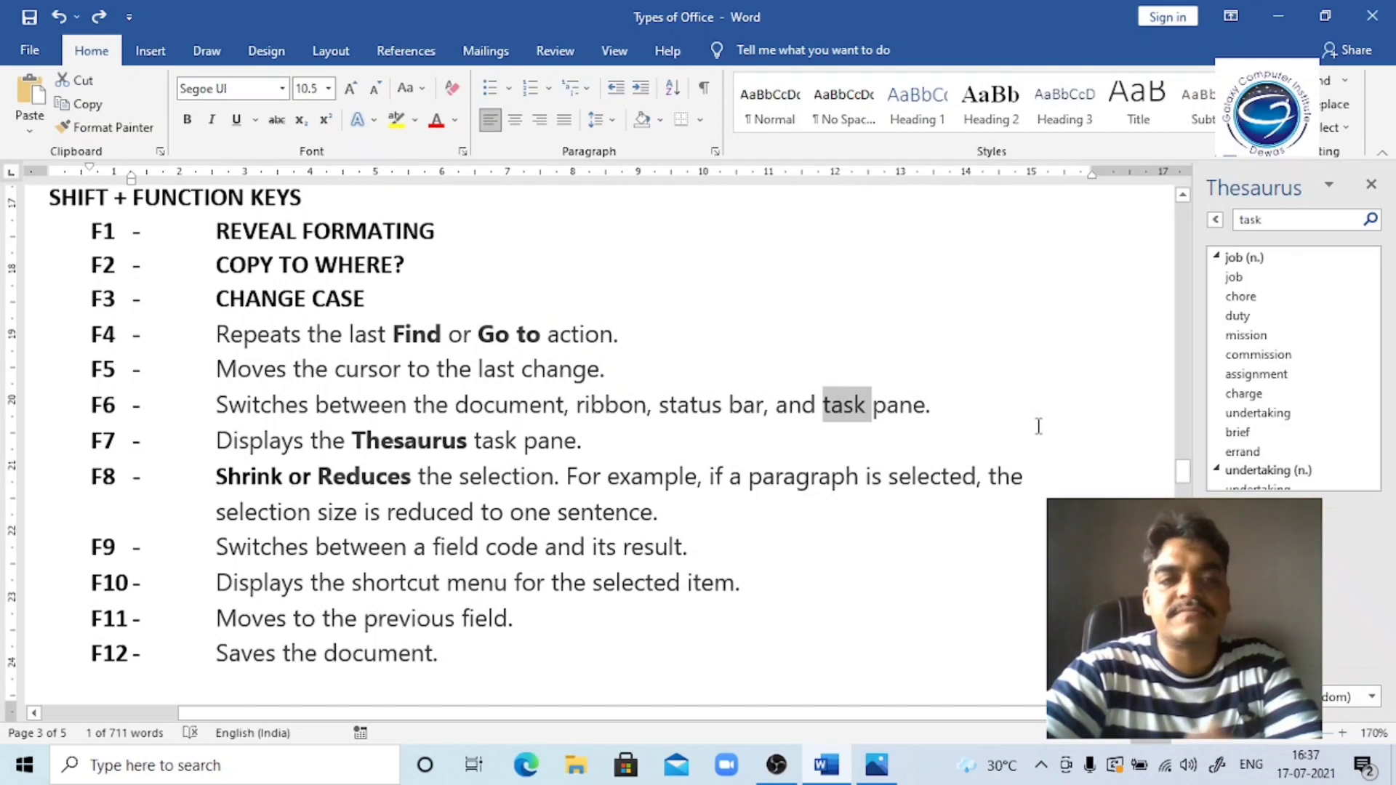
click(1371, 185)
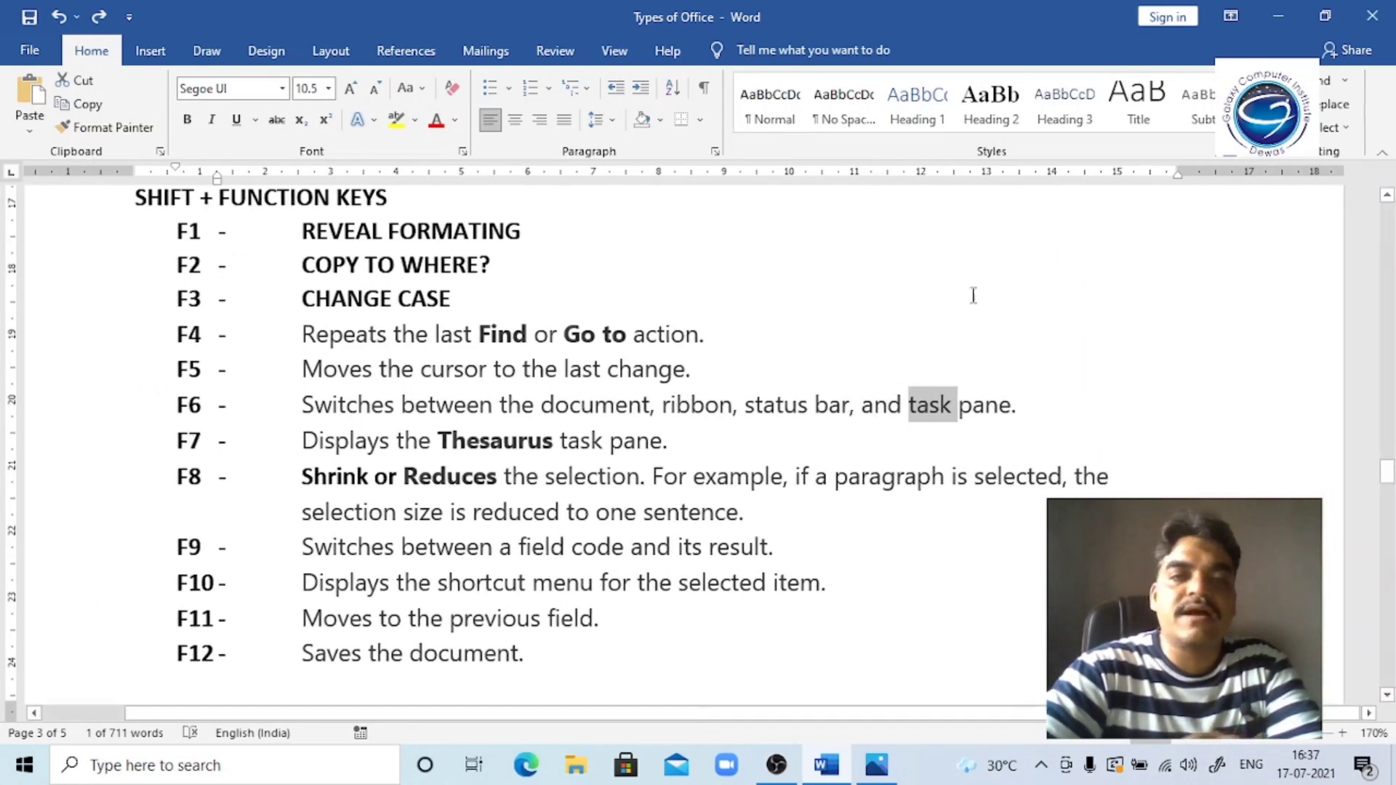
Starting before "Shrink" in the F8 entry, extend the selection progressively from word to sentence, paragraph and the whole document.
click(289, 484)
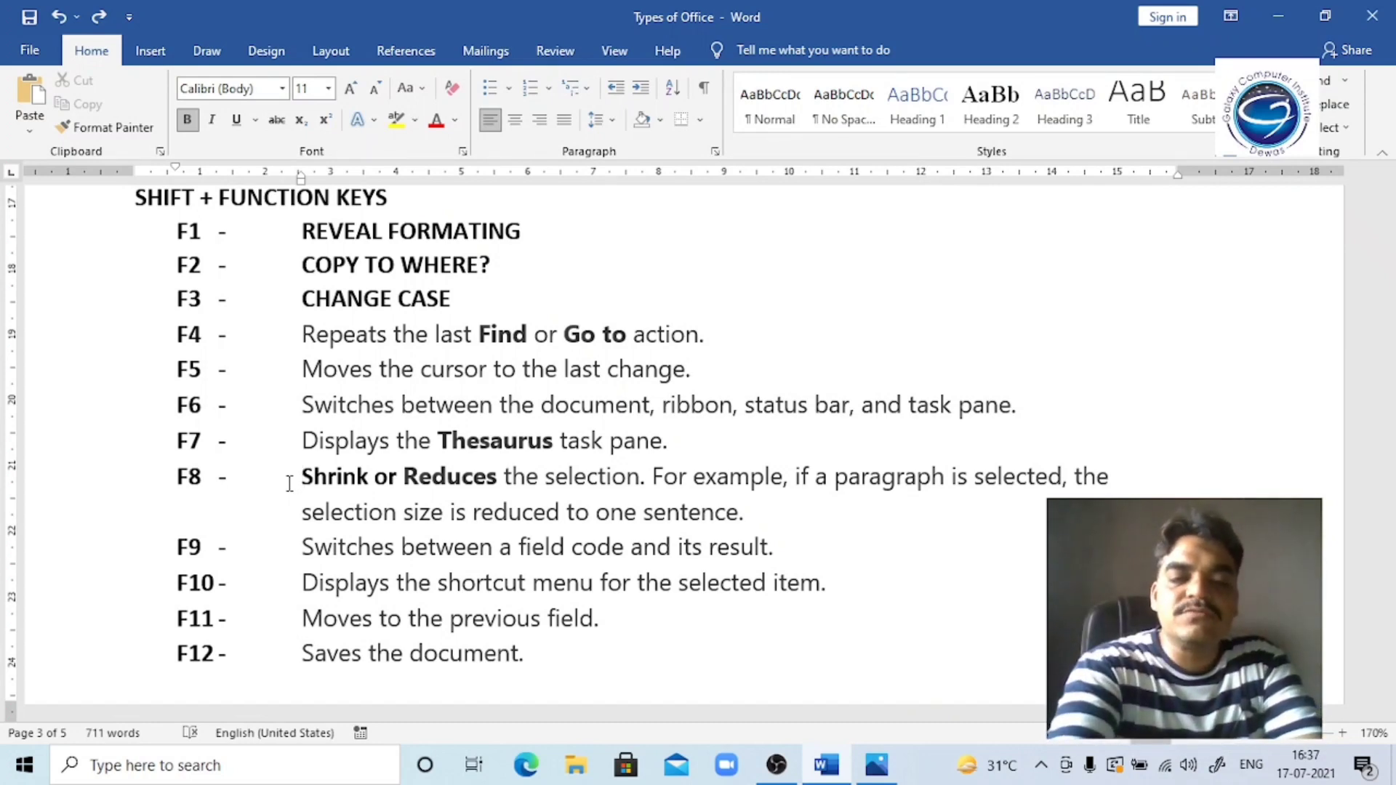
key(ctrl+shift+Right)
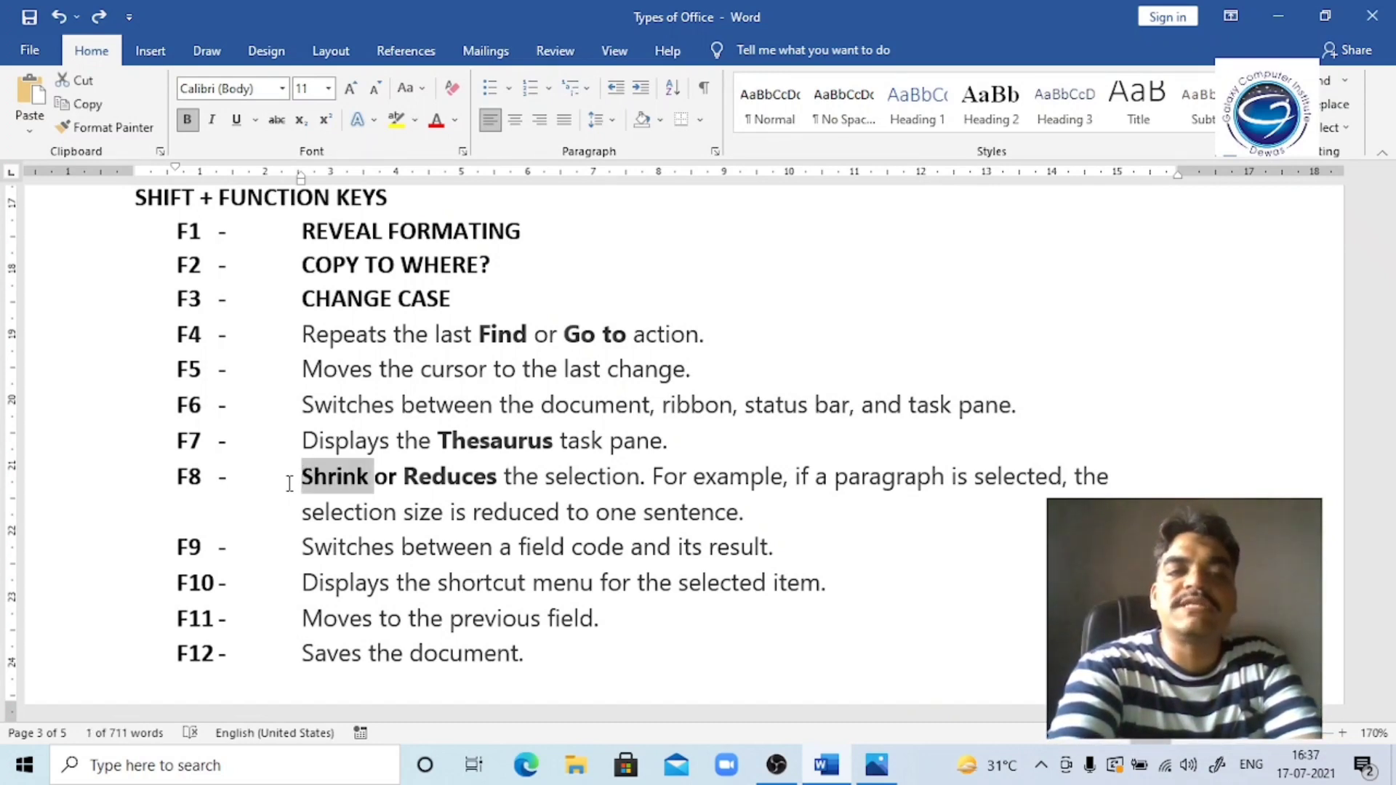
key(F8)
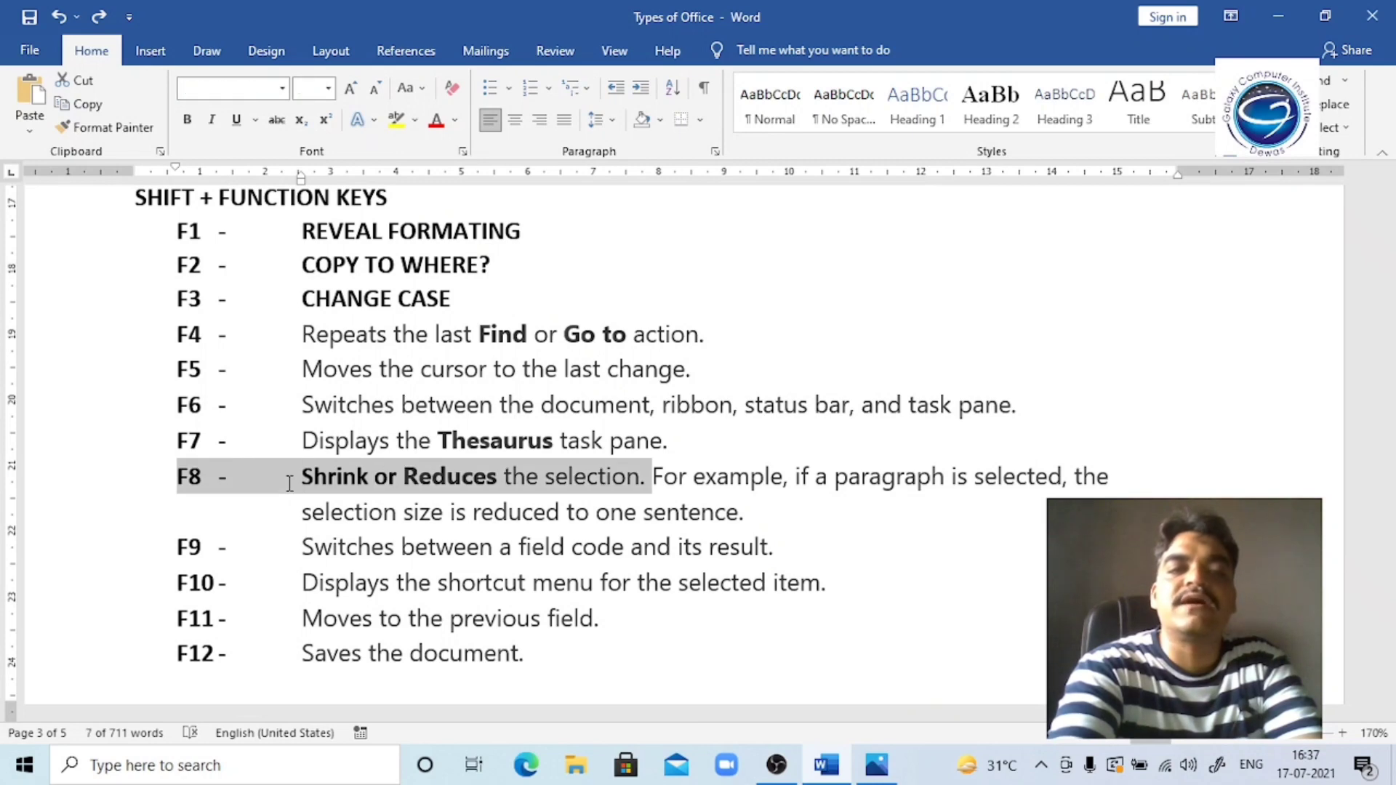
key(F8)
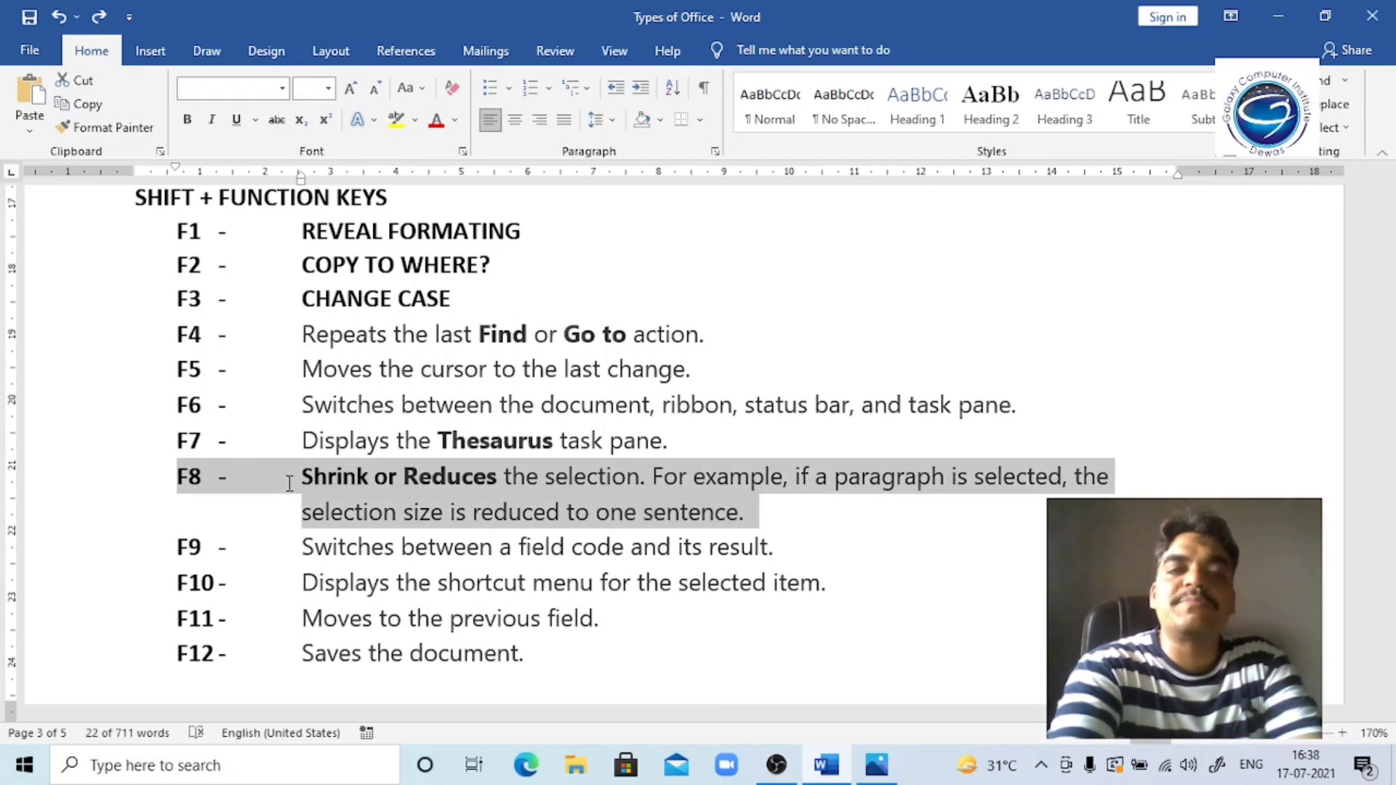
key(F8)
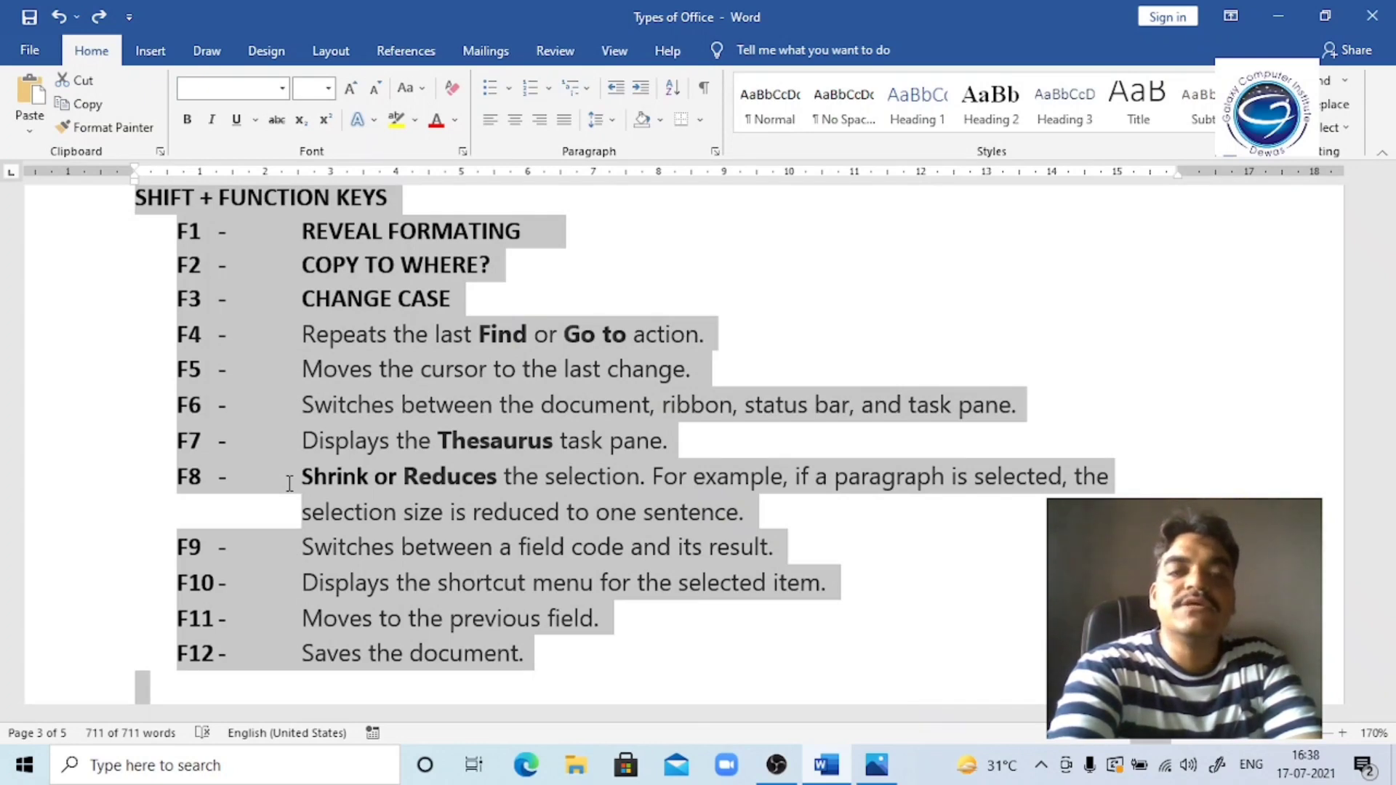
Shrink the whole-document selection progressively through paragraph, sentence and word, back to the insertion point before "Shrink".
key(shift+F8)
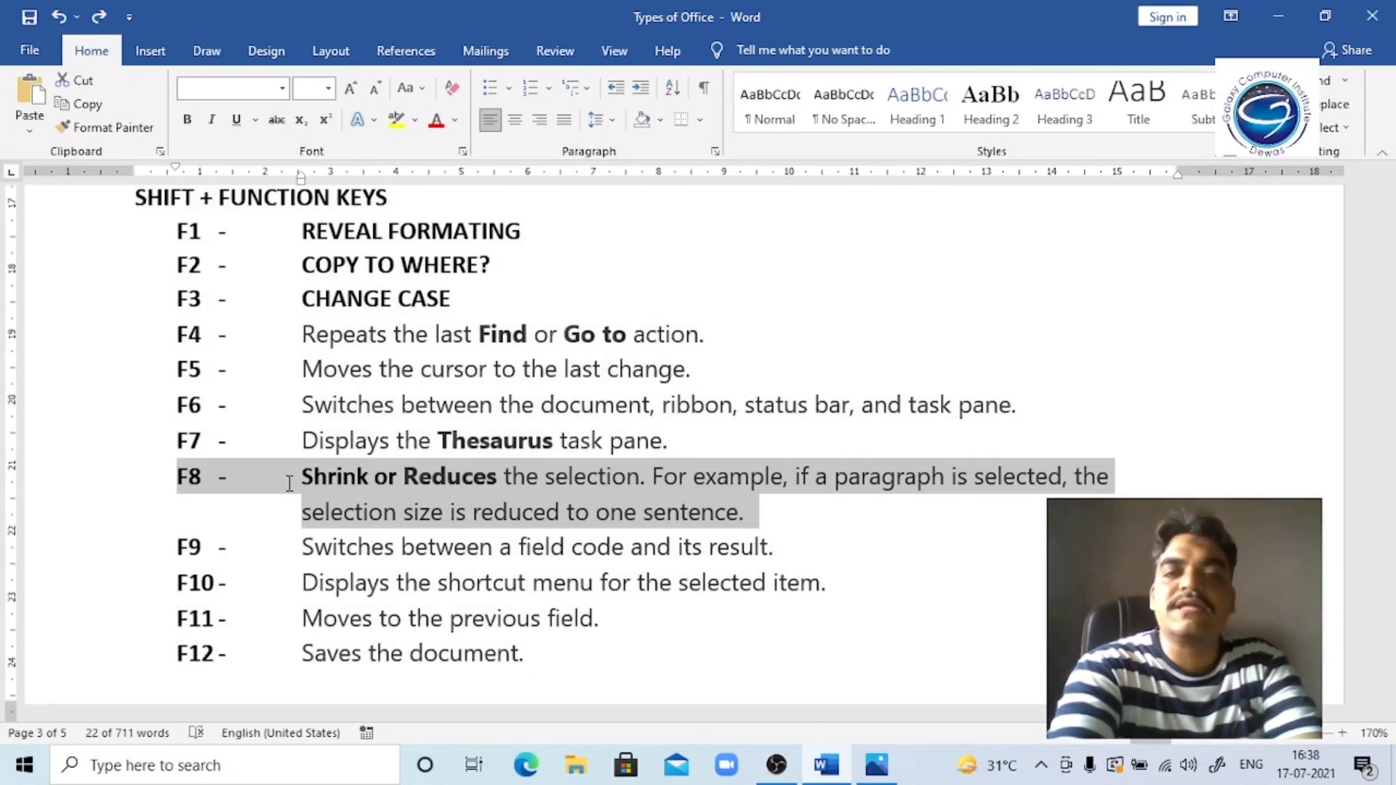
key(shift+F8)
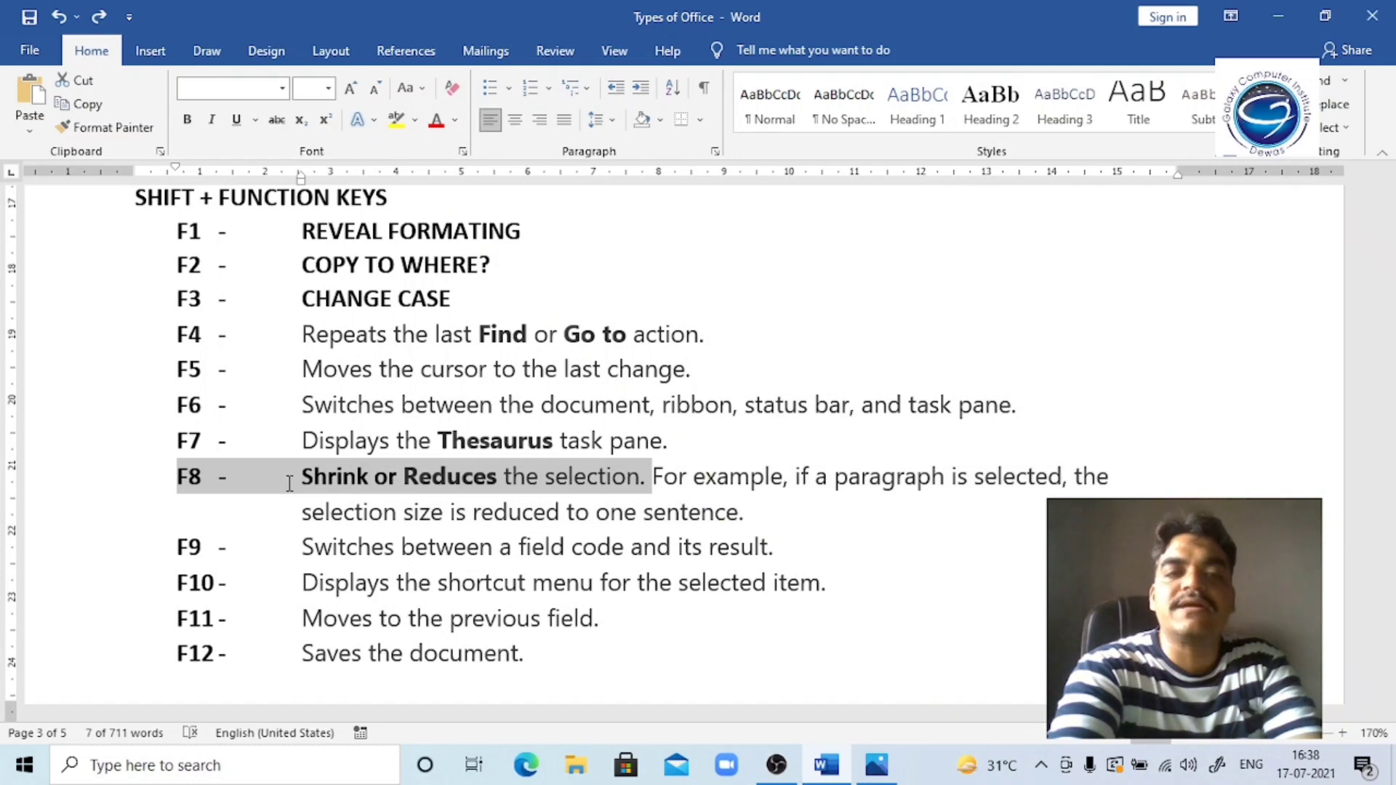
key(shift+F8)
key(shift+F8)
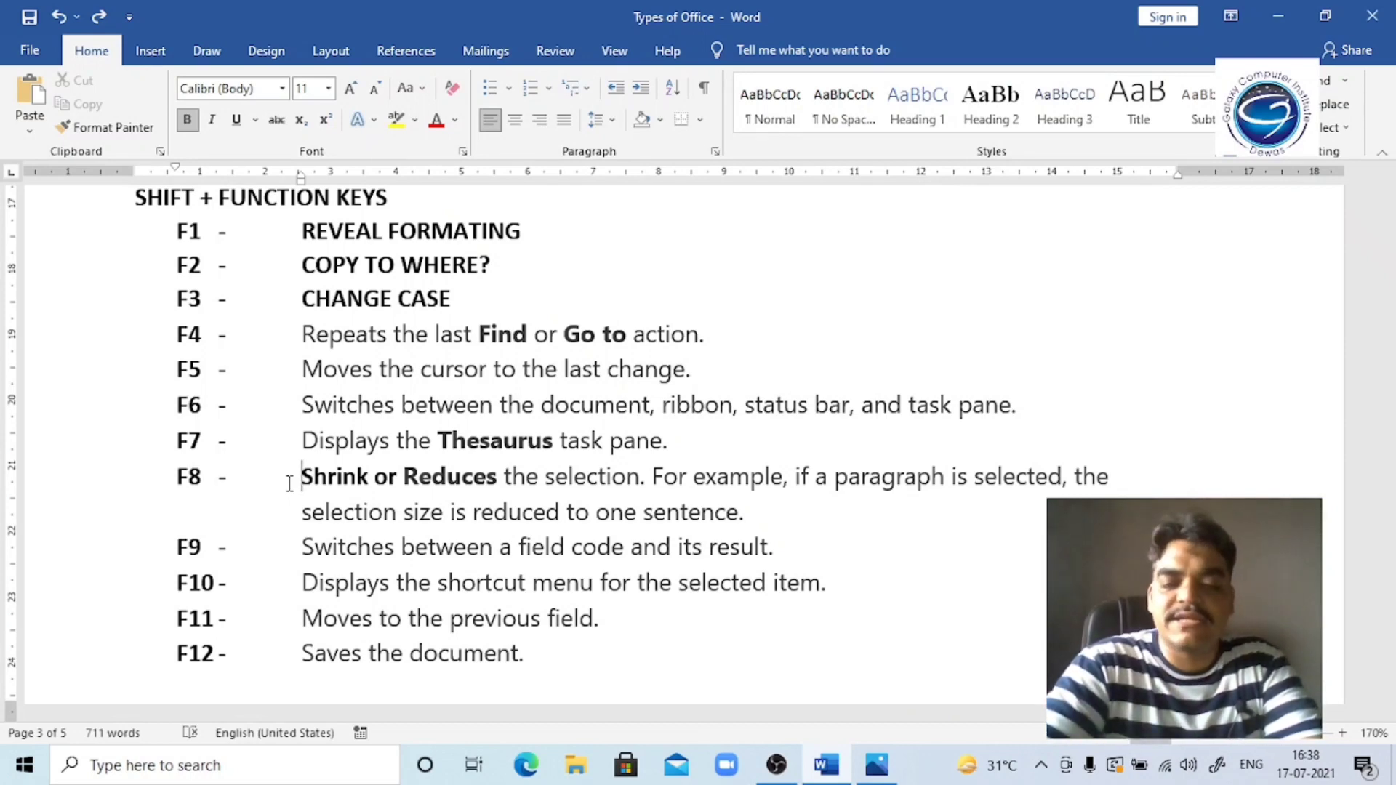
key(Down)
key(Down)
key(Down)
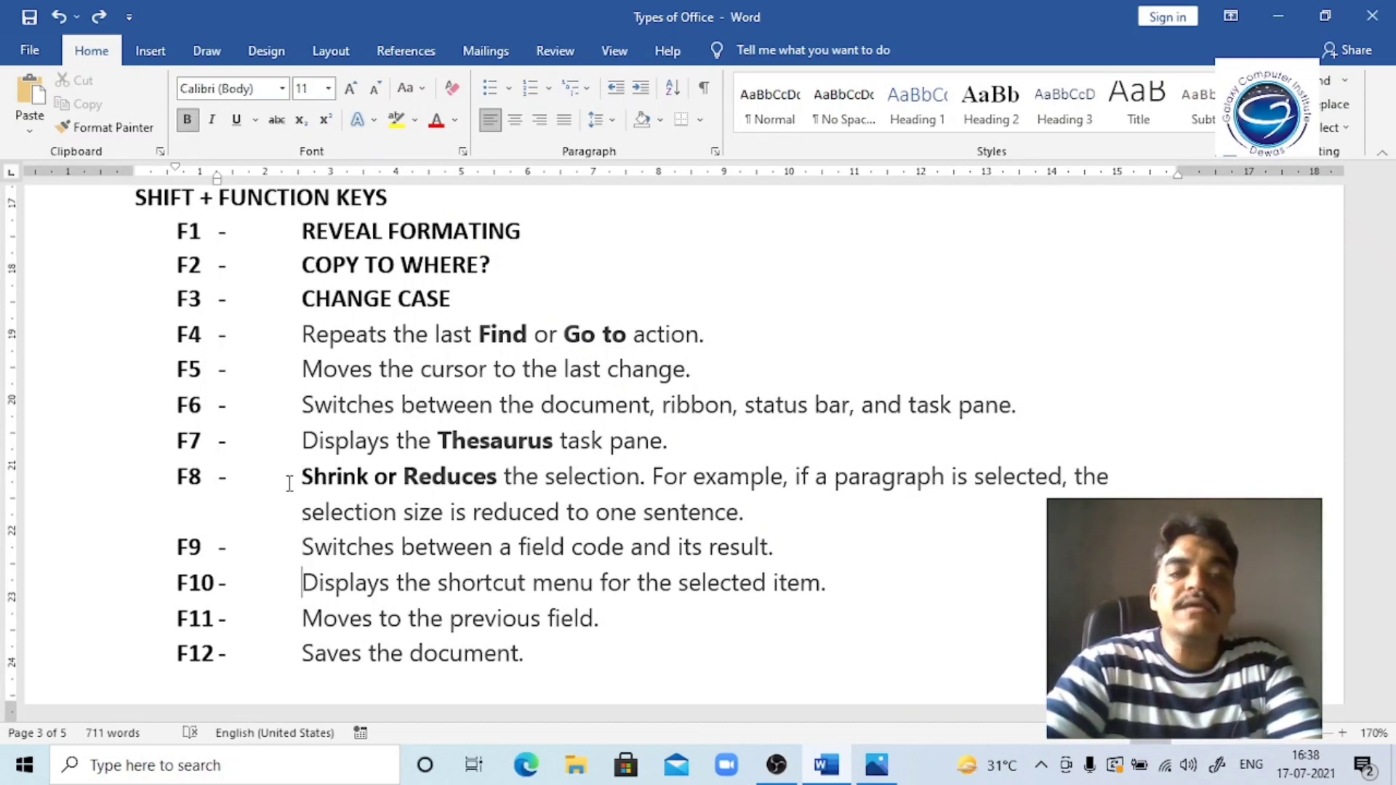
key(Up)
key(Down)
key(Down)
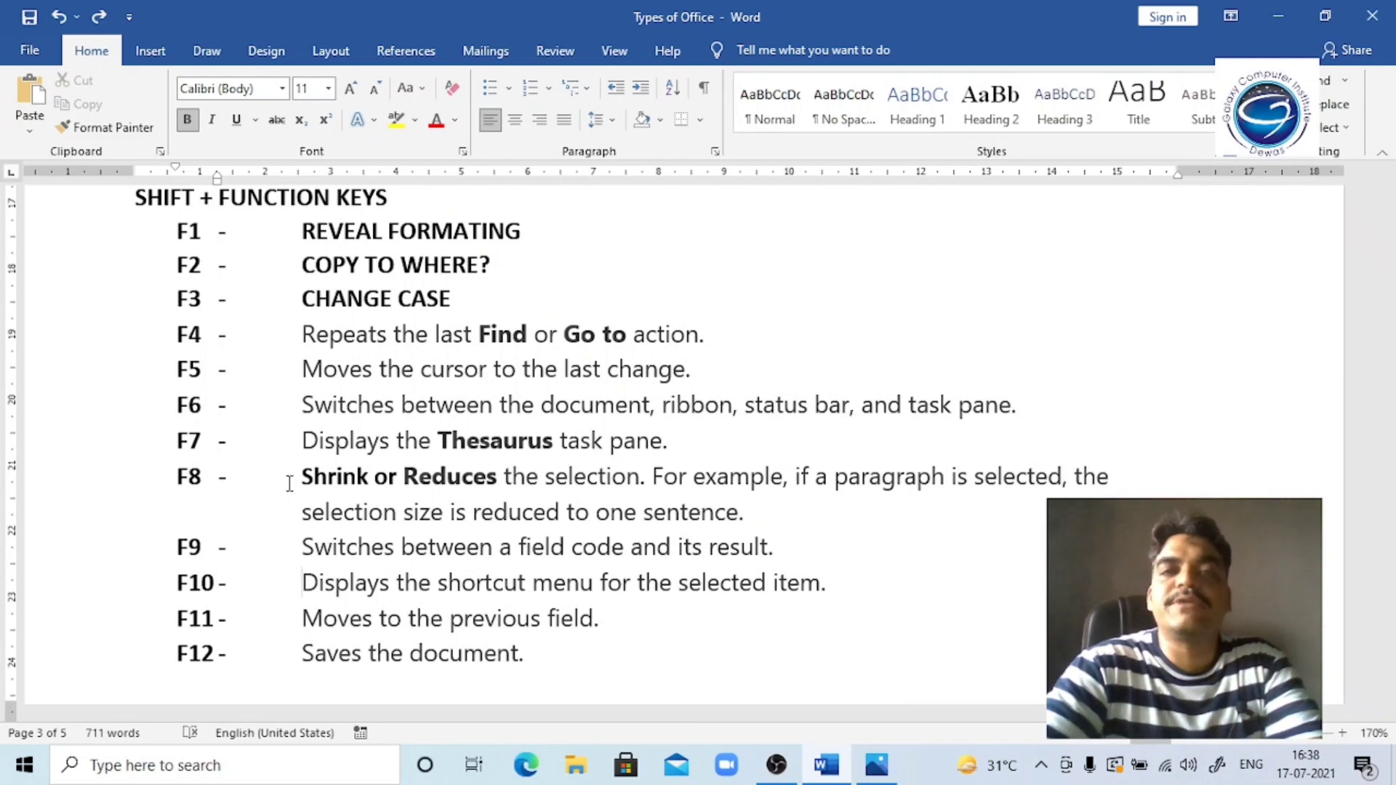
Display the shortcut menu for the "COPY TO WHERE?" line, dismiss it, and display it again at the insertion point.
click(712, 253)
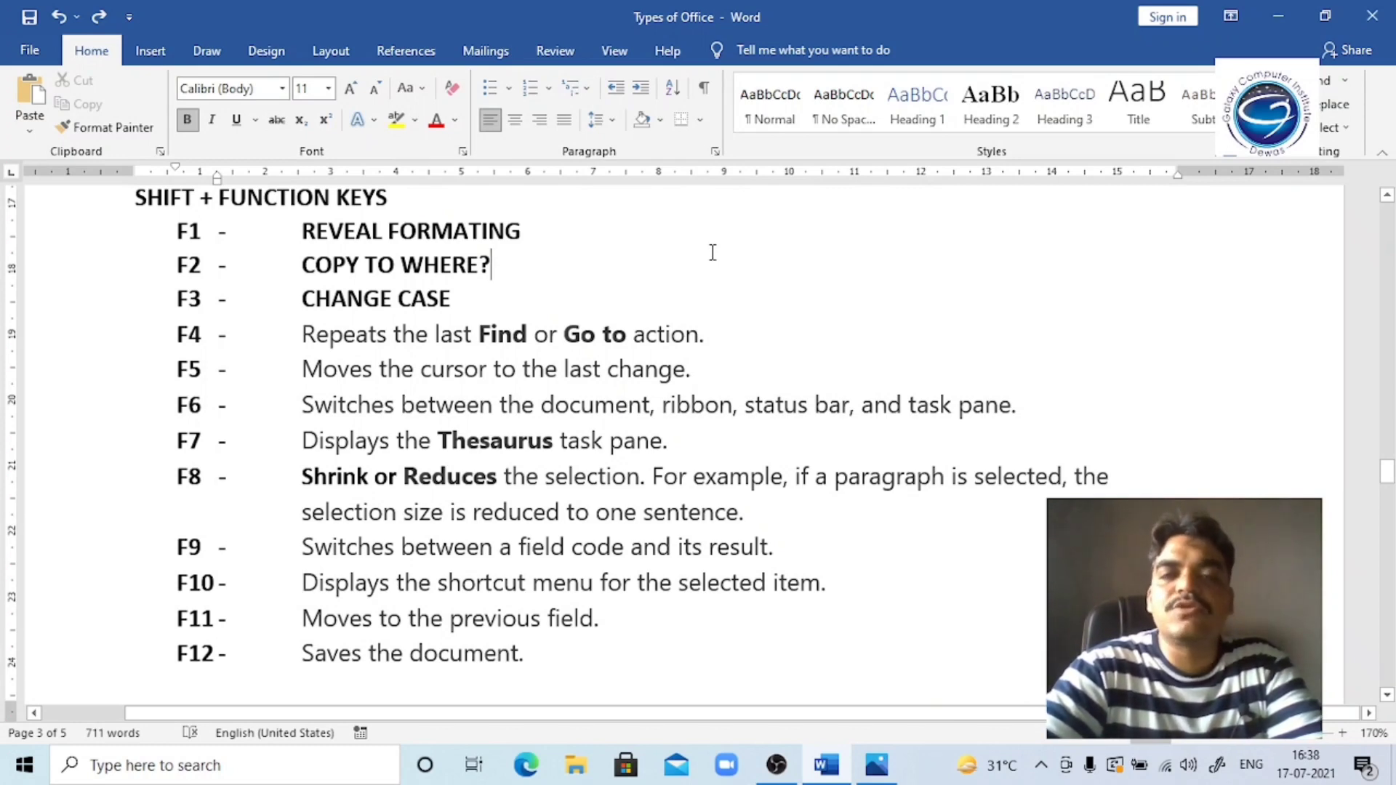
right_click(713, 254)
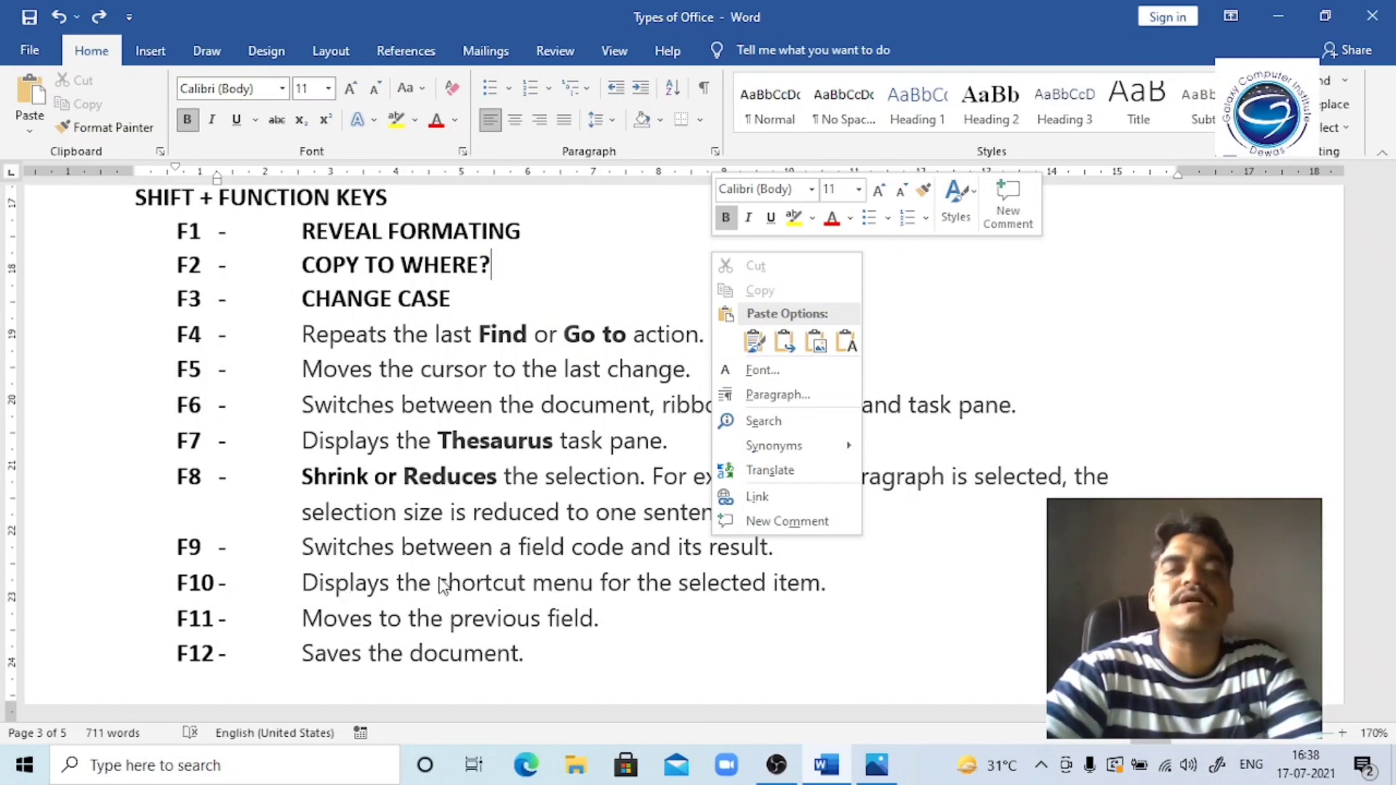
key(Escape)
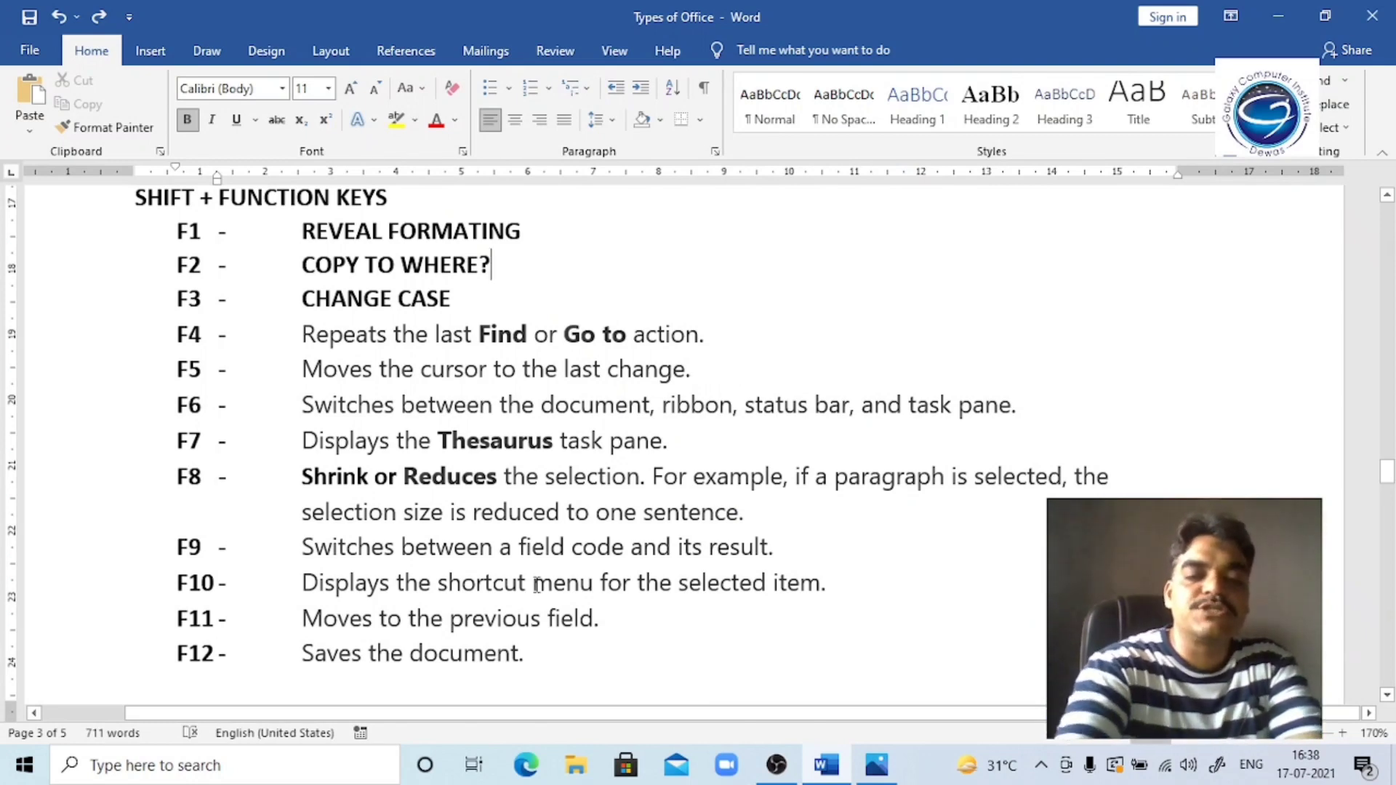
key(shift+F10)
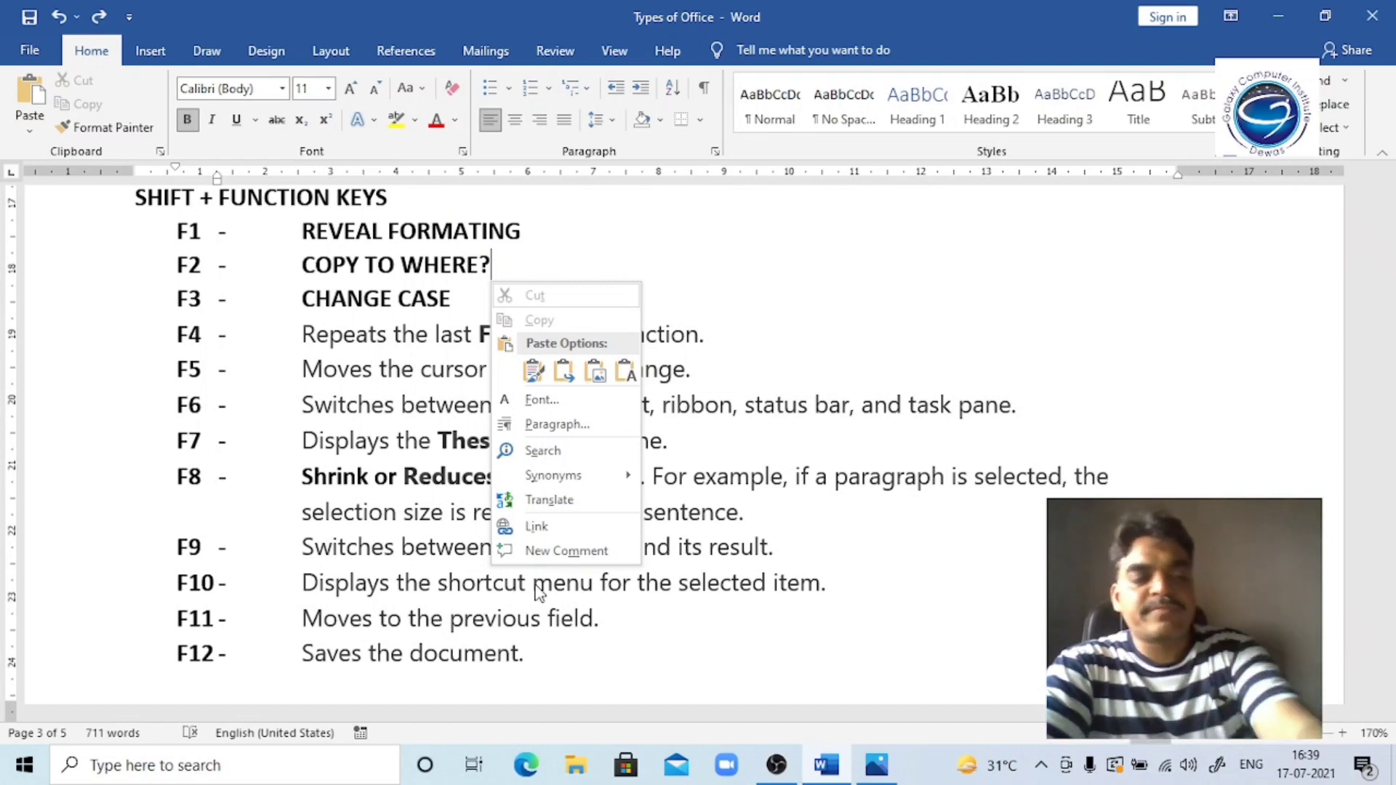
Dismiss the shortcut menu and move from the Shift + F12 entry to the Ctrl + Function Keys list.
key(Escape)
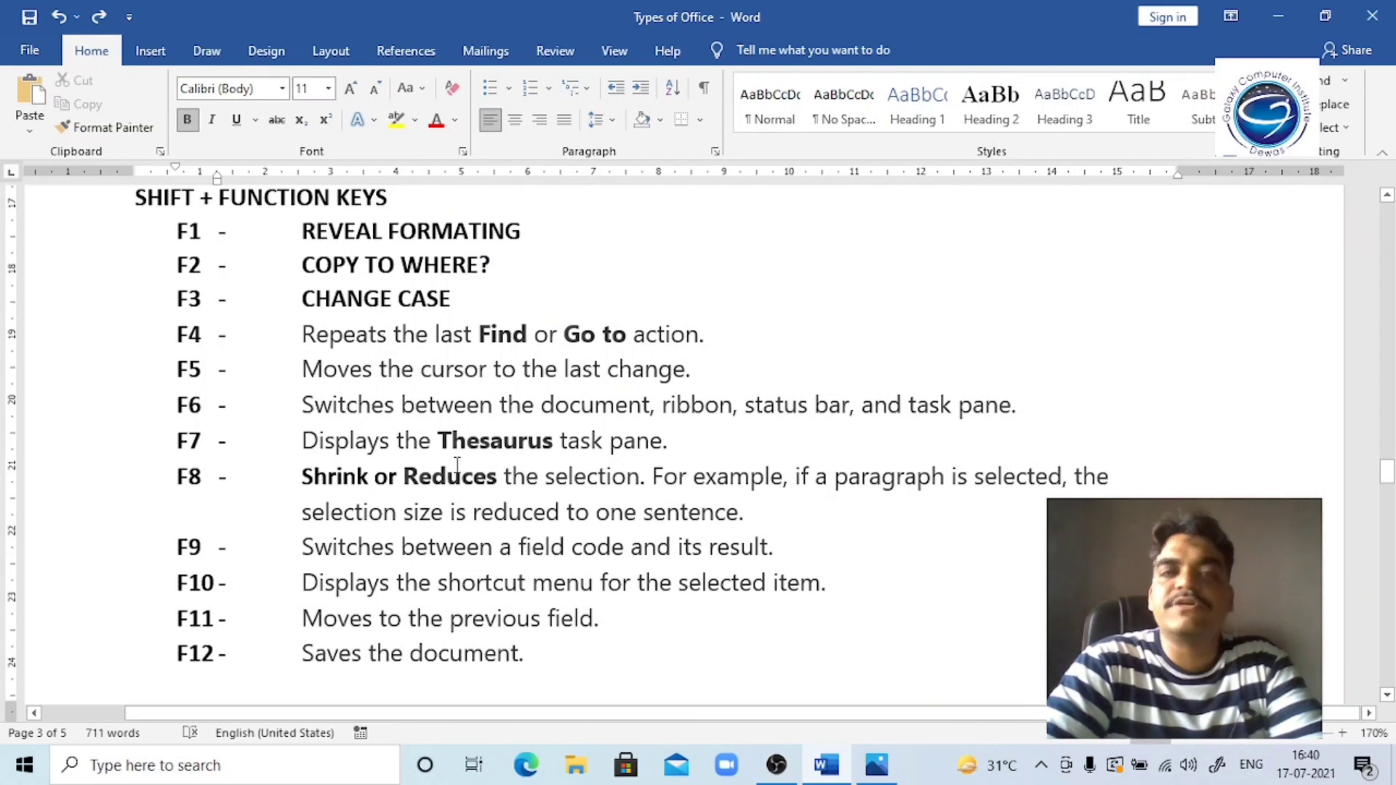
click(552, 673)
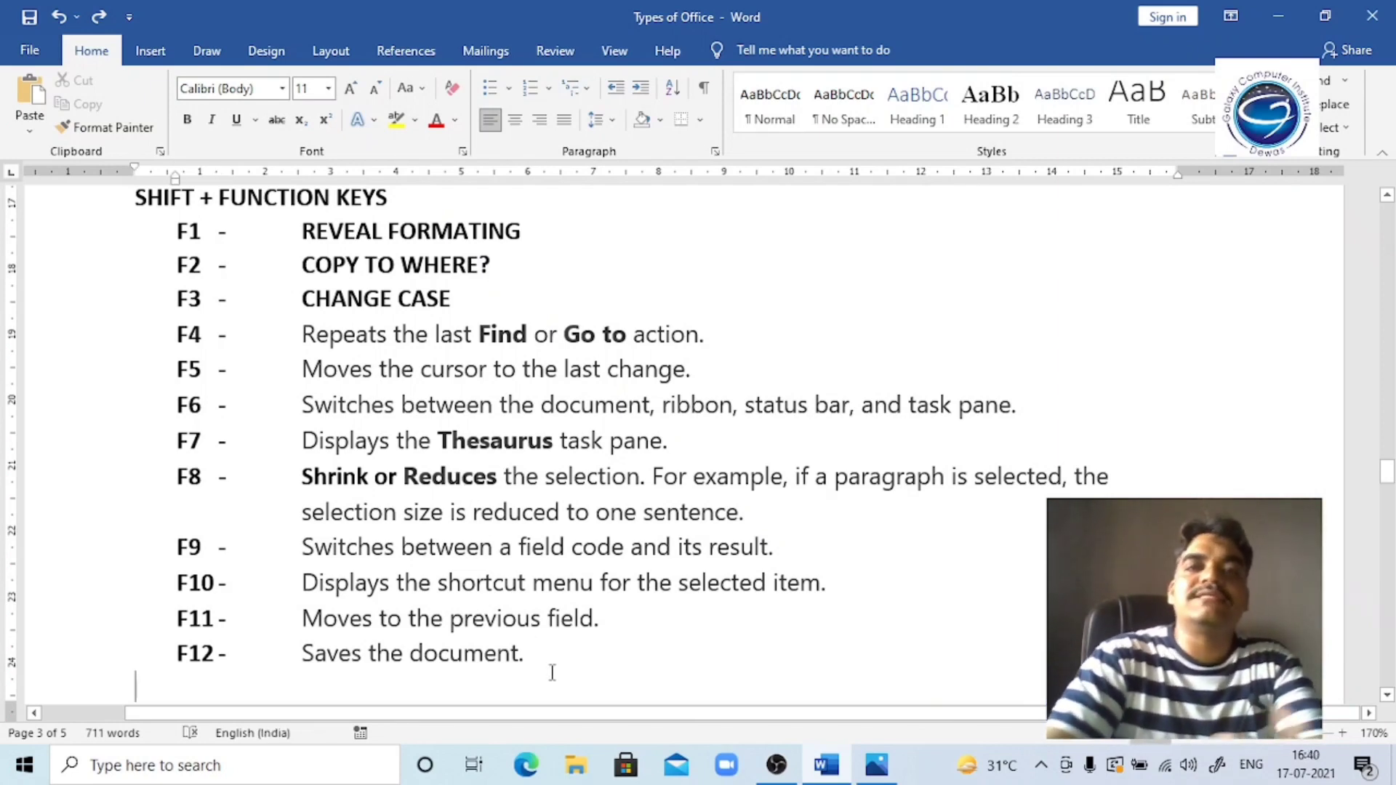
key(Down)
key(Down)
key(Down)
key(Down)
key(Down)
key(Down)
key(Down)
key(Down)
key(Down)
key(Down)
key(Down)
key(Down)
key(Down)
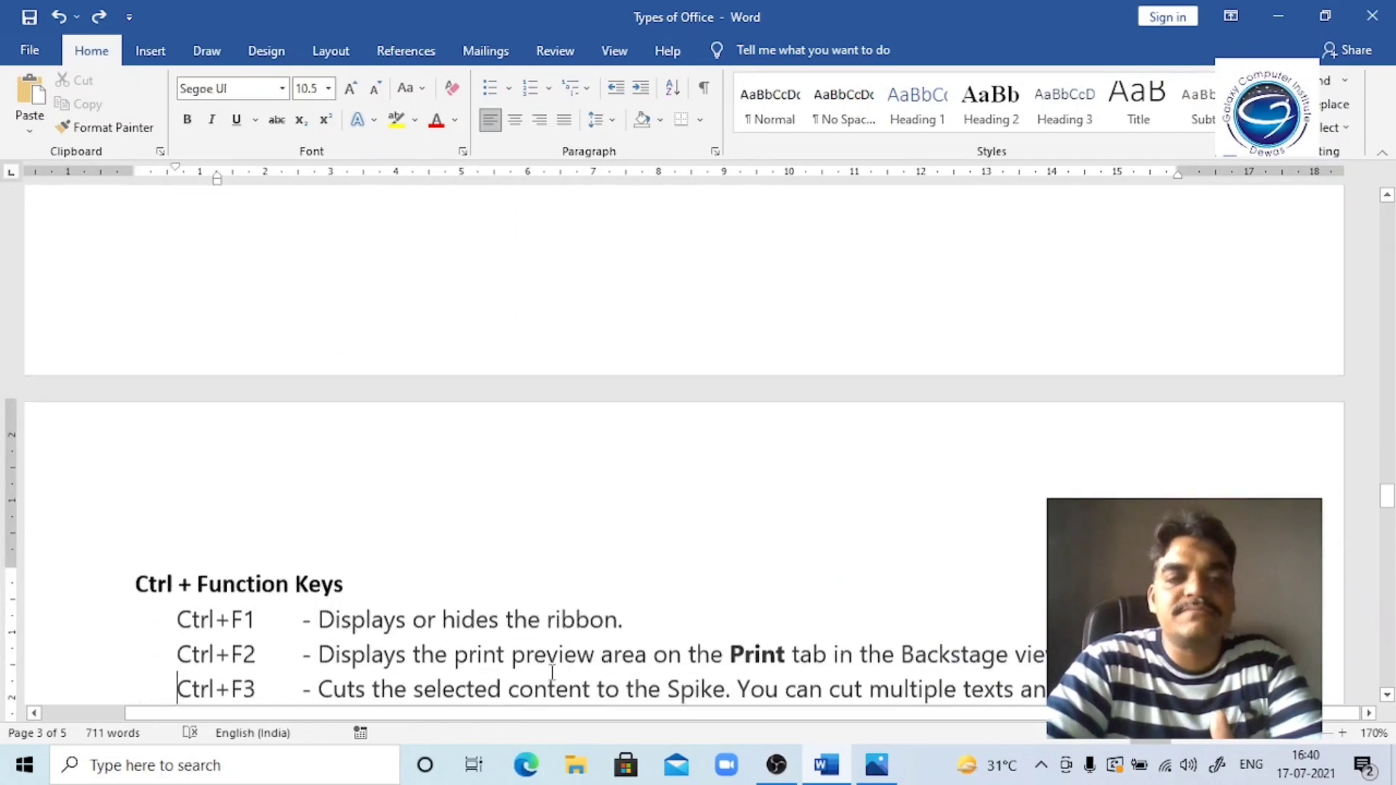
key(Down)
key(Down)
key(Down)
key(Down)
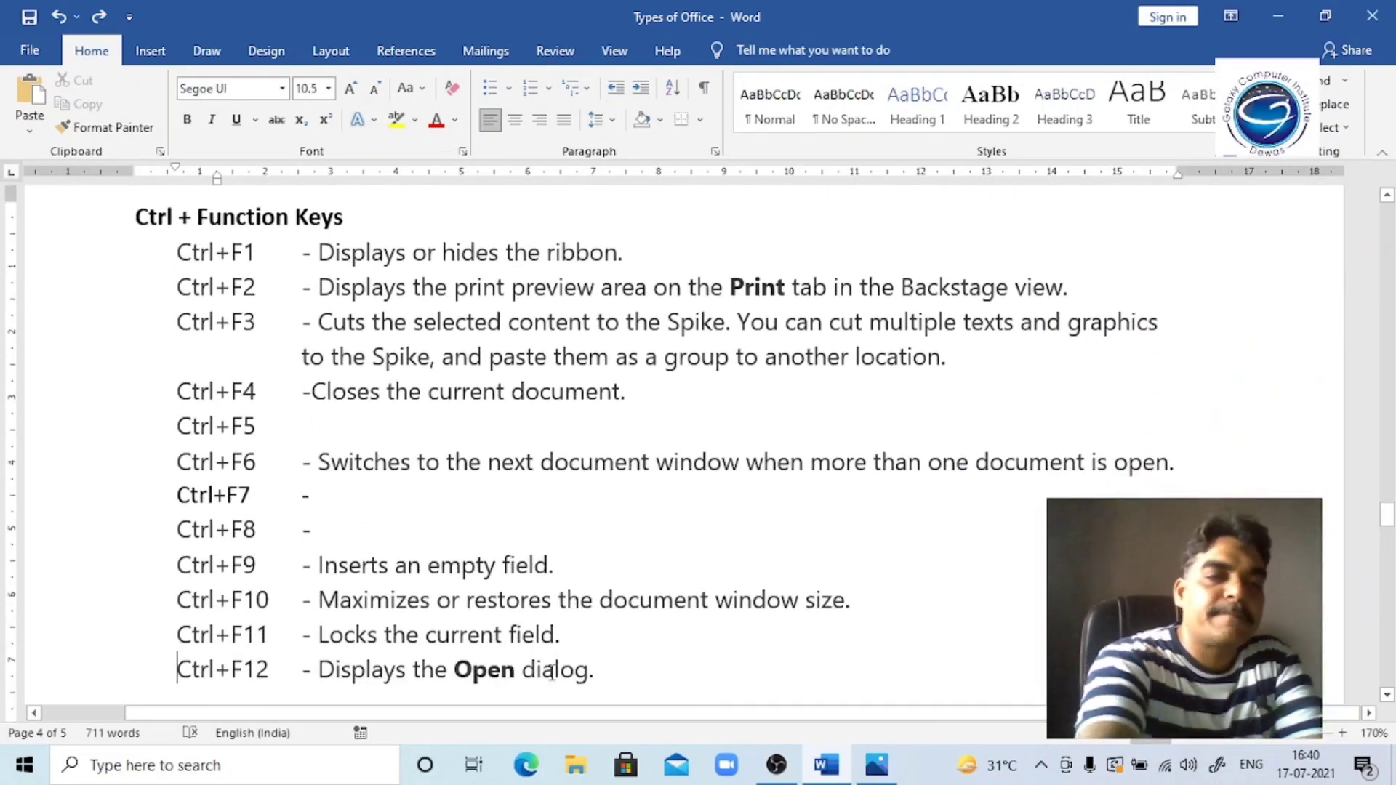
Hide and redisplay the ribbon repeatedly to demonstrate Ctrl+F1, leaving it hidden.
key(ctrl+F1)
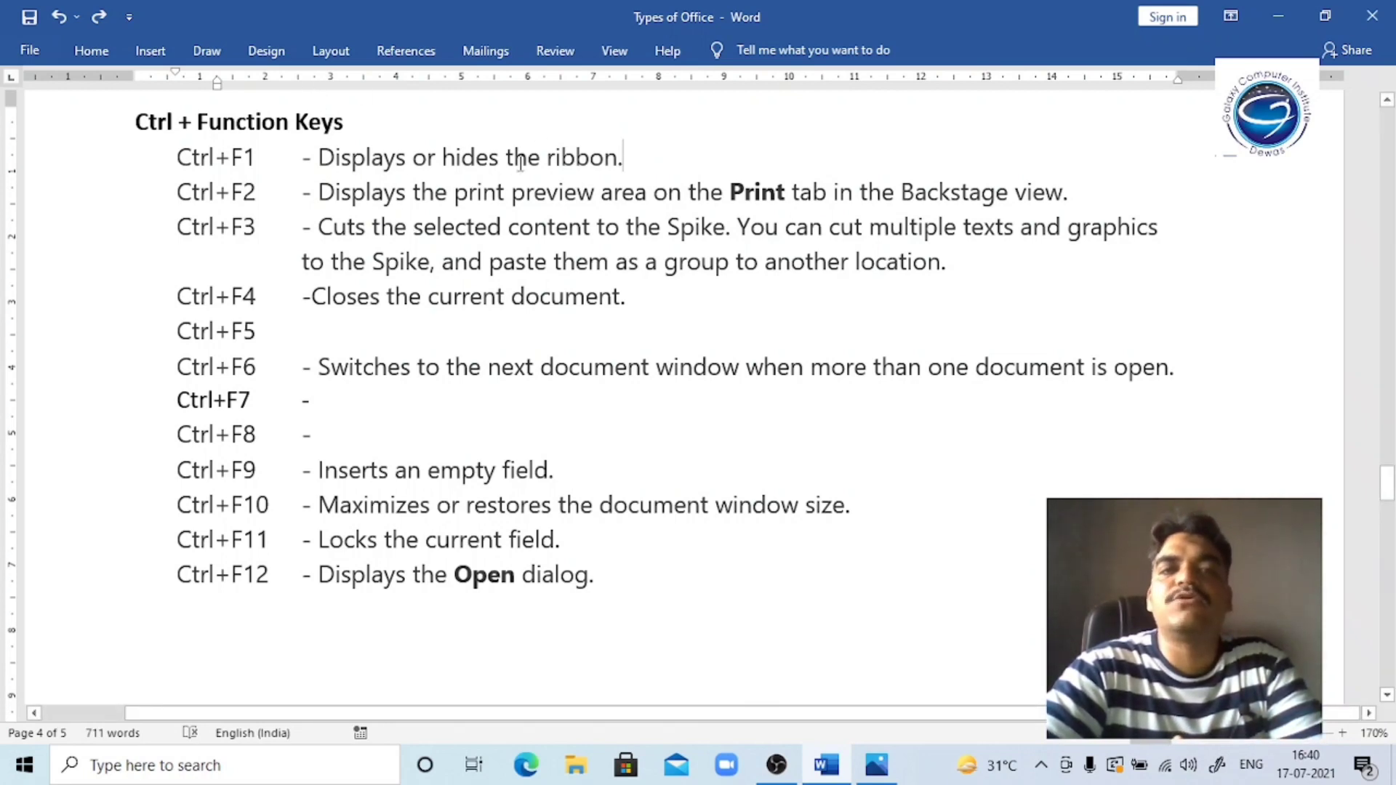
click(104, 68)
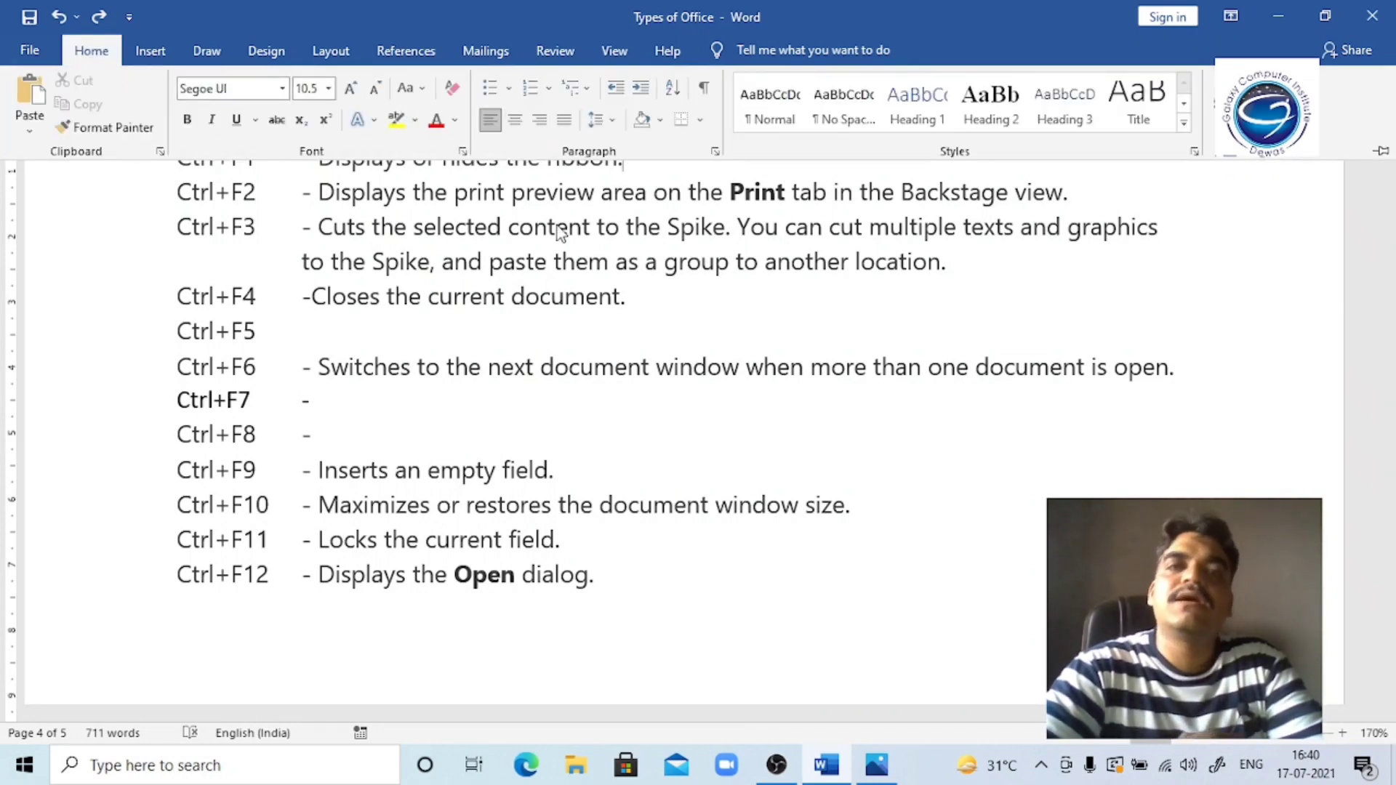
key(ctrl+F1)
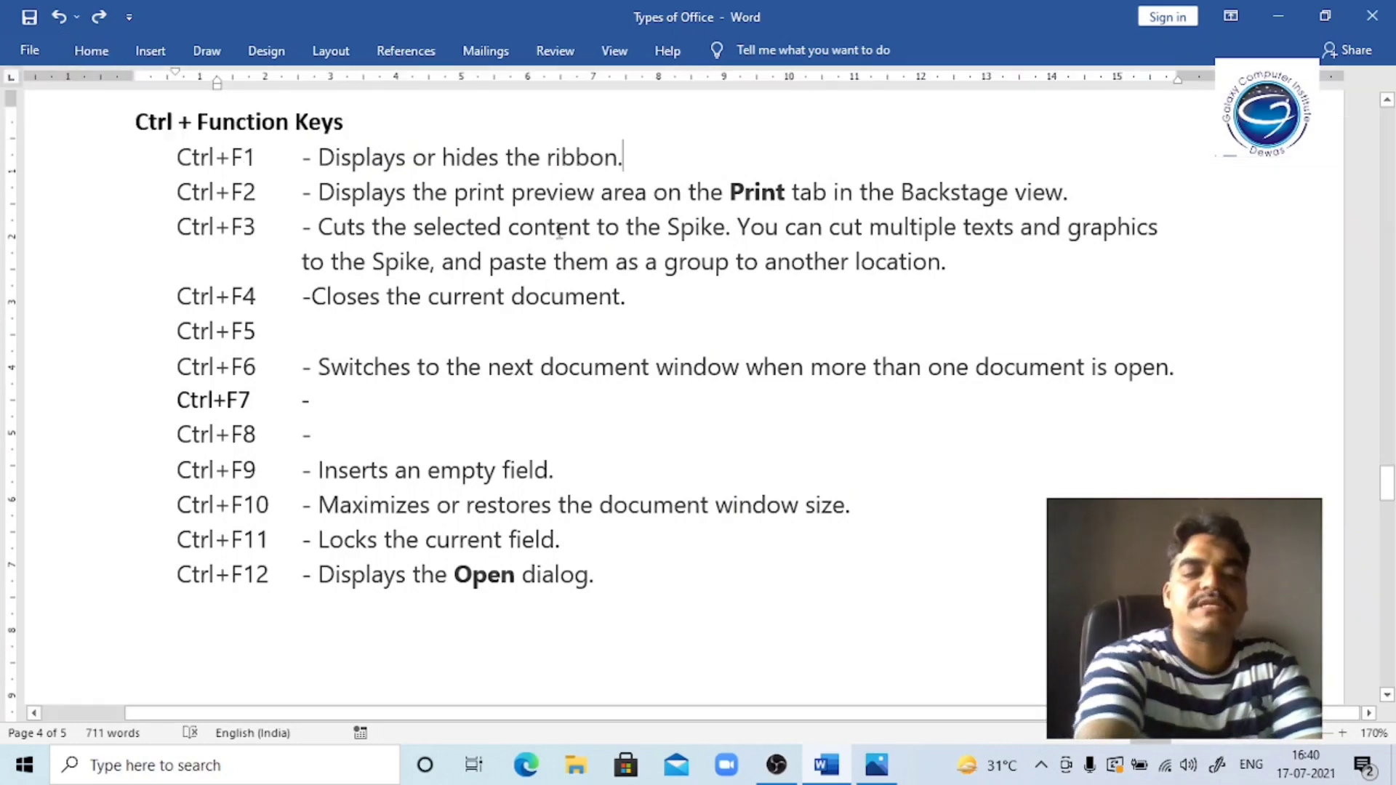
key(ctrl+F1)
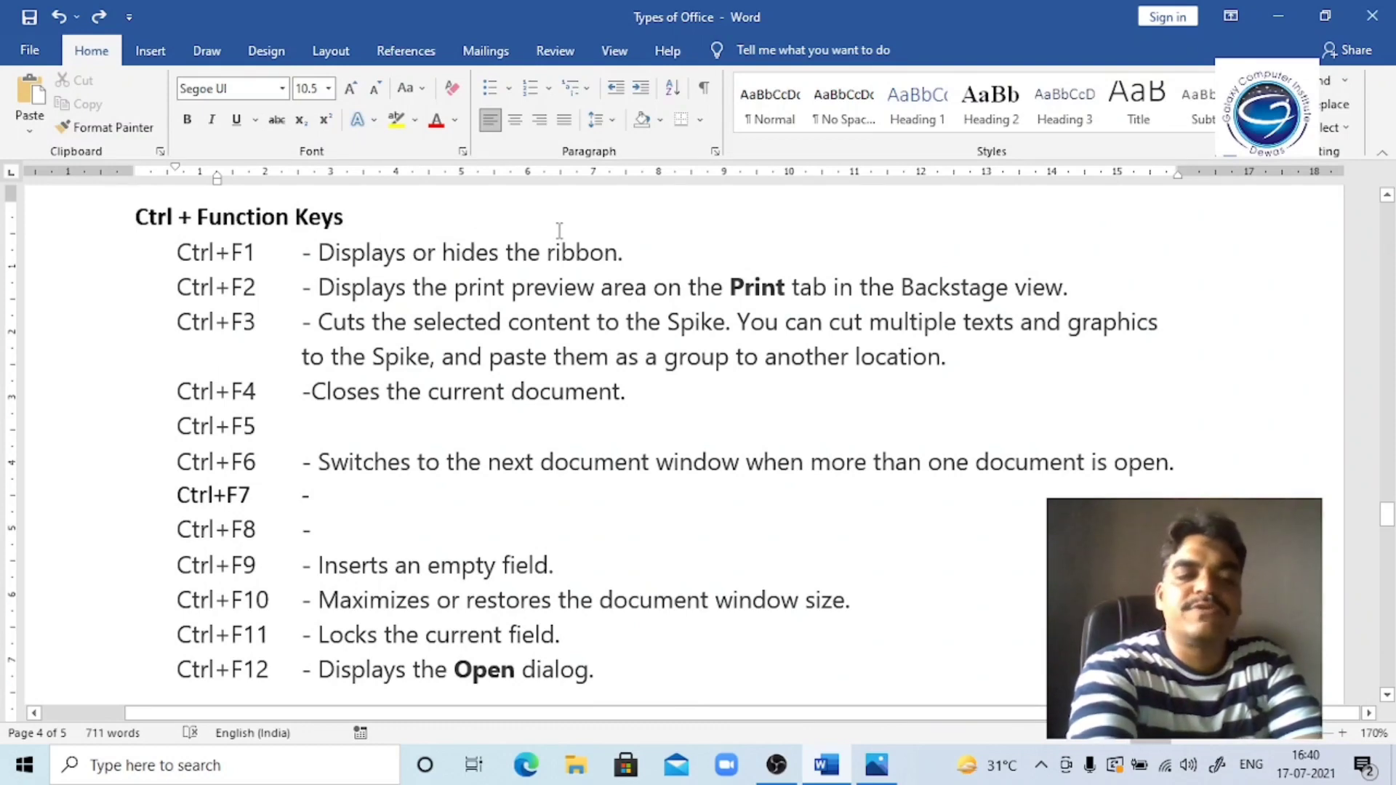
key(ctrl+F1)
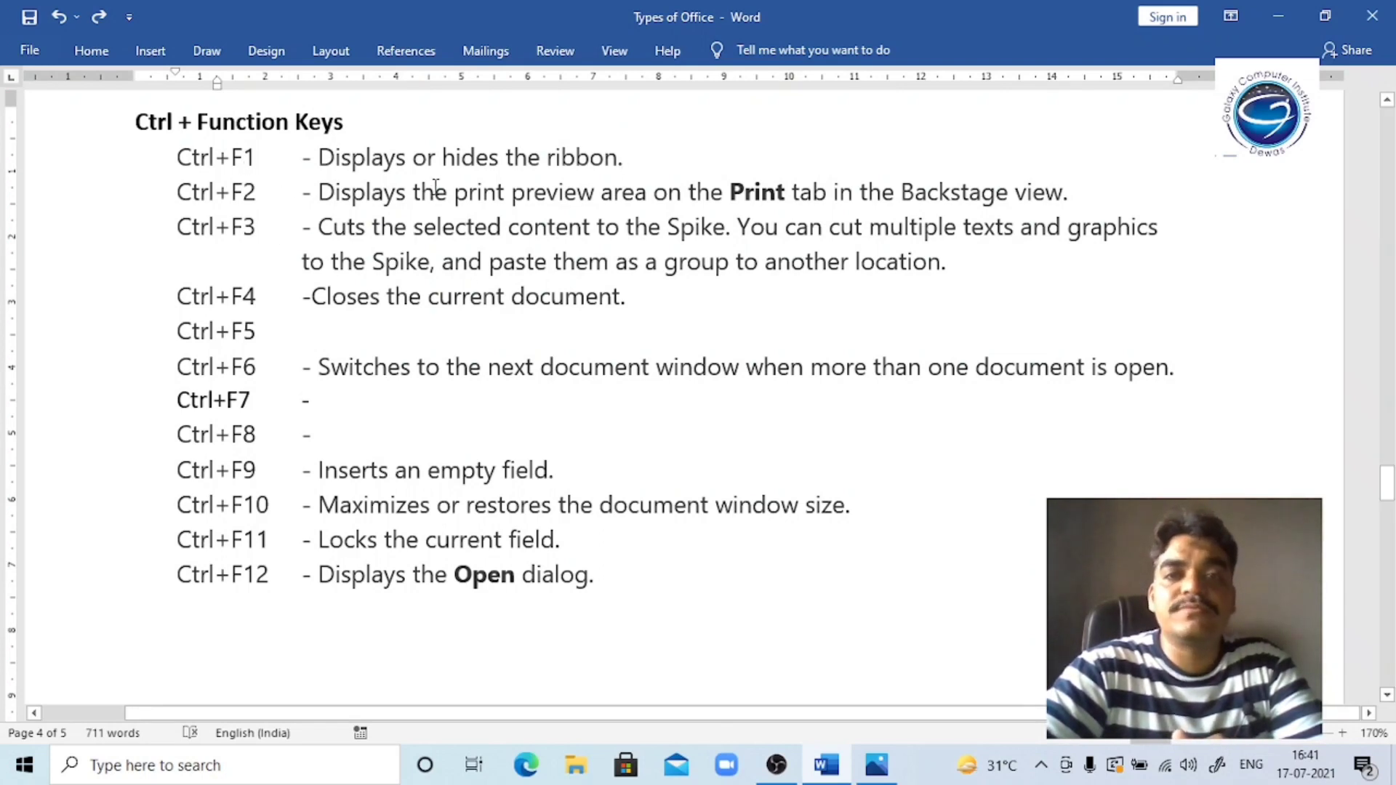
Place the insertion point in the Ctrl+F2 entry, then display the print preview and return to the document three times.
click(565, 193)
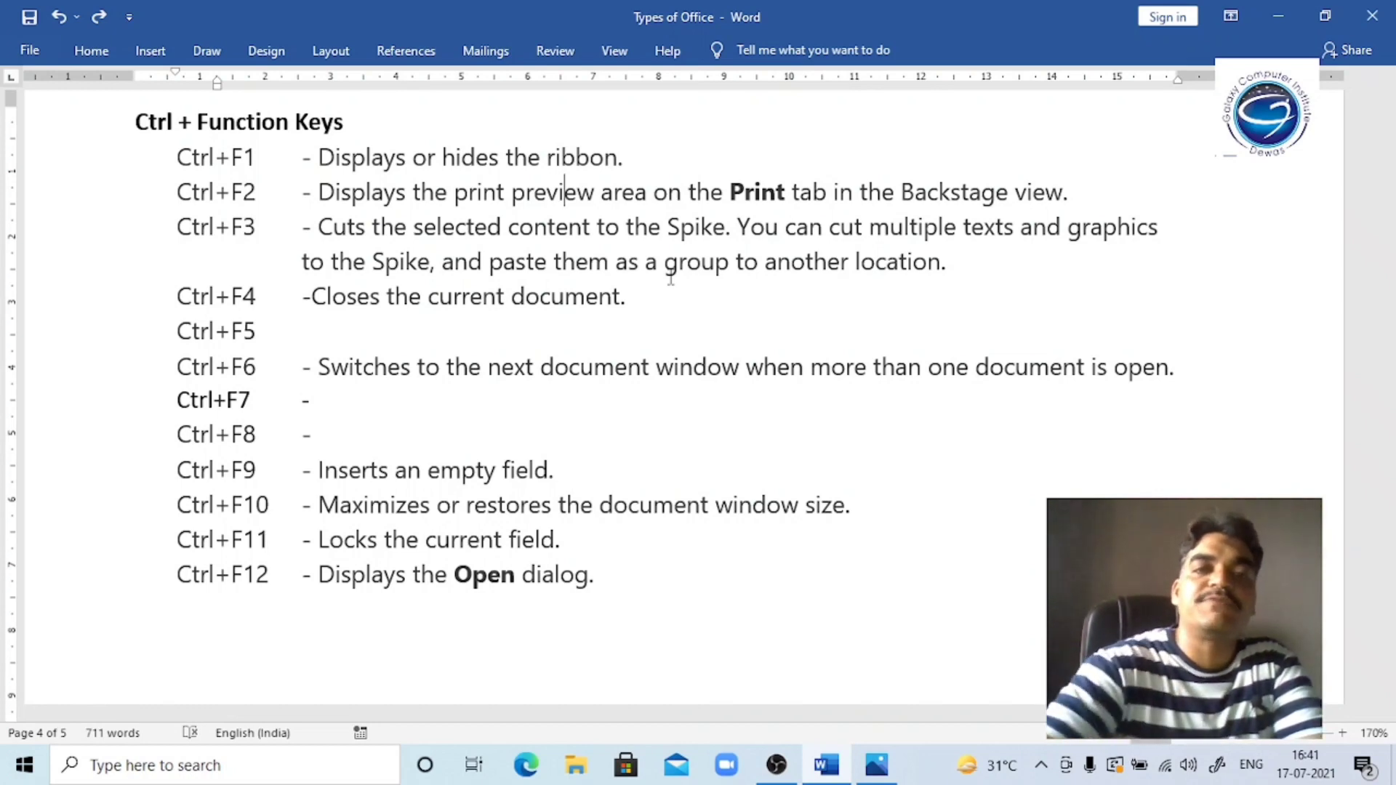
key(ctrl+F2)
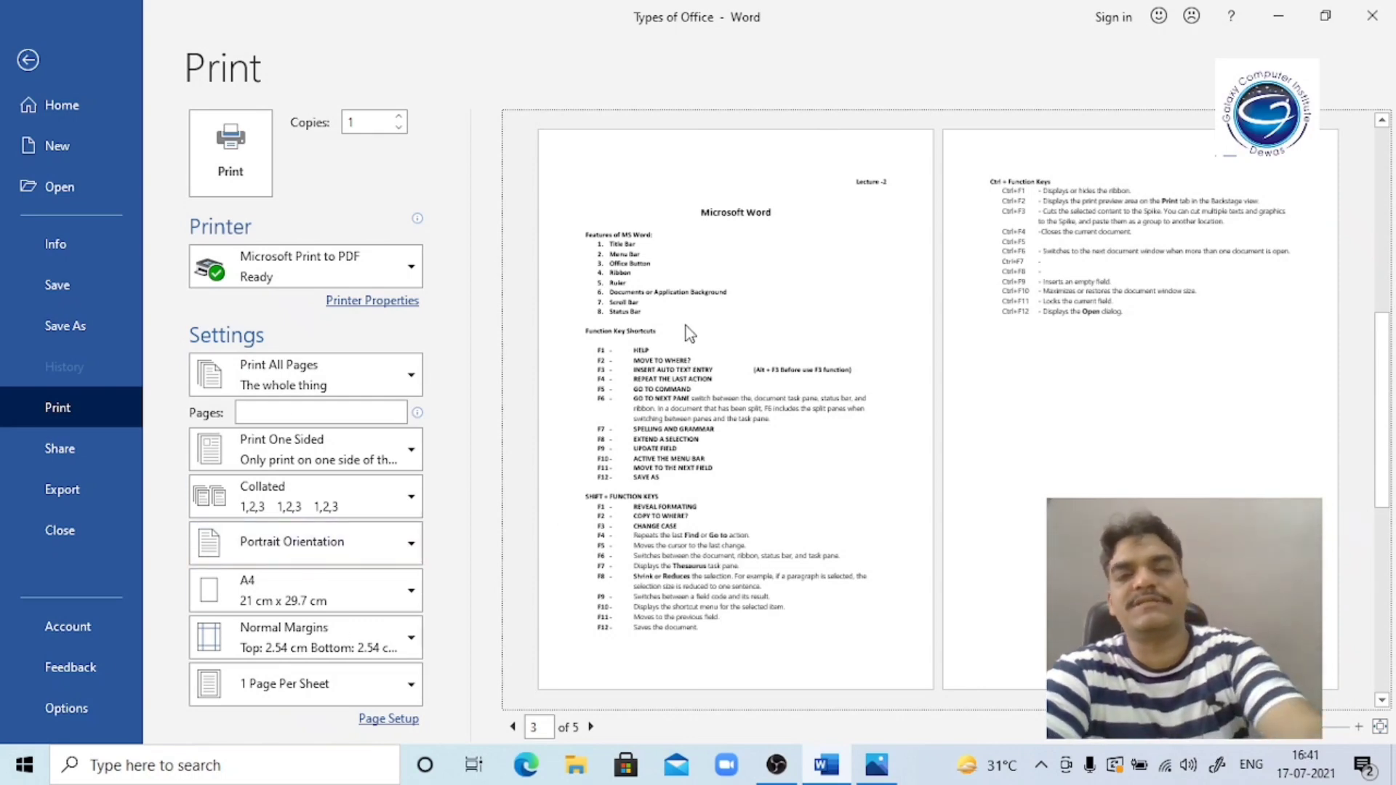
key(Escape)
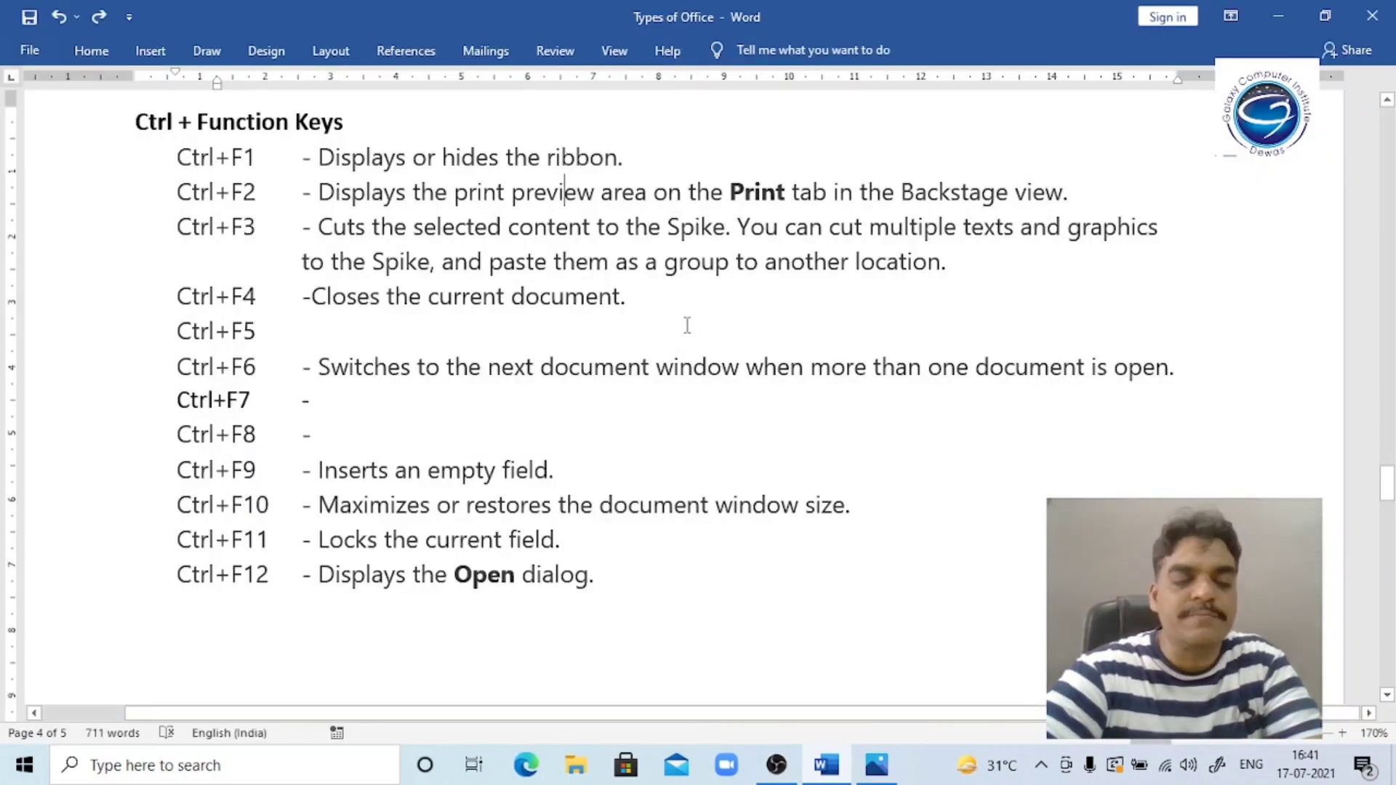
key(ctrl+F2)
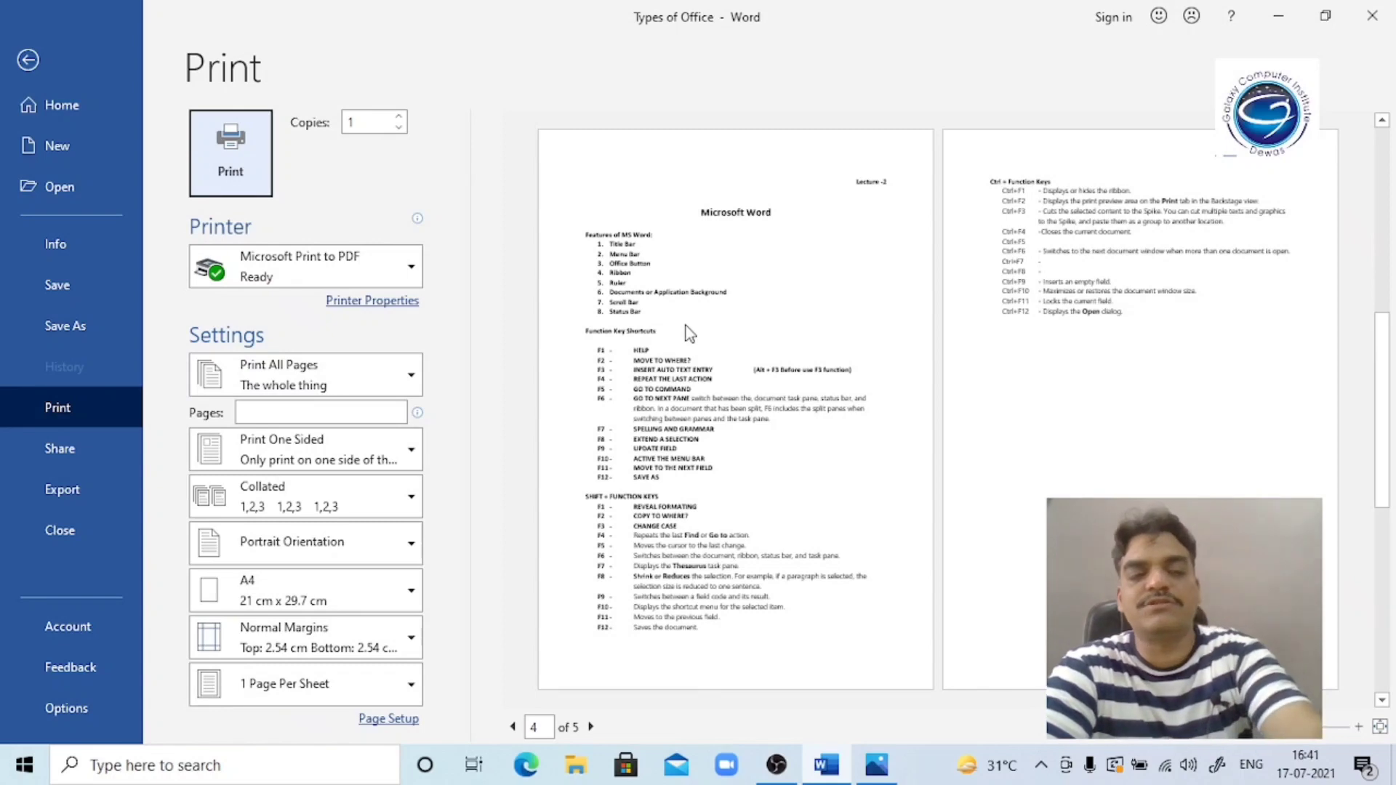
key(Escape)
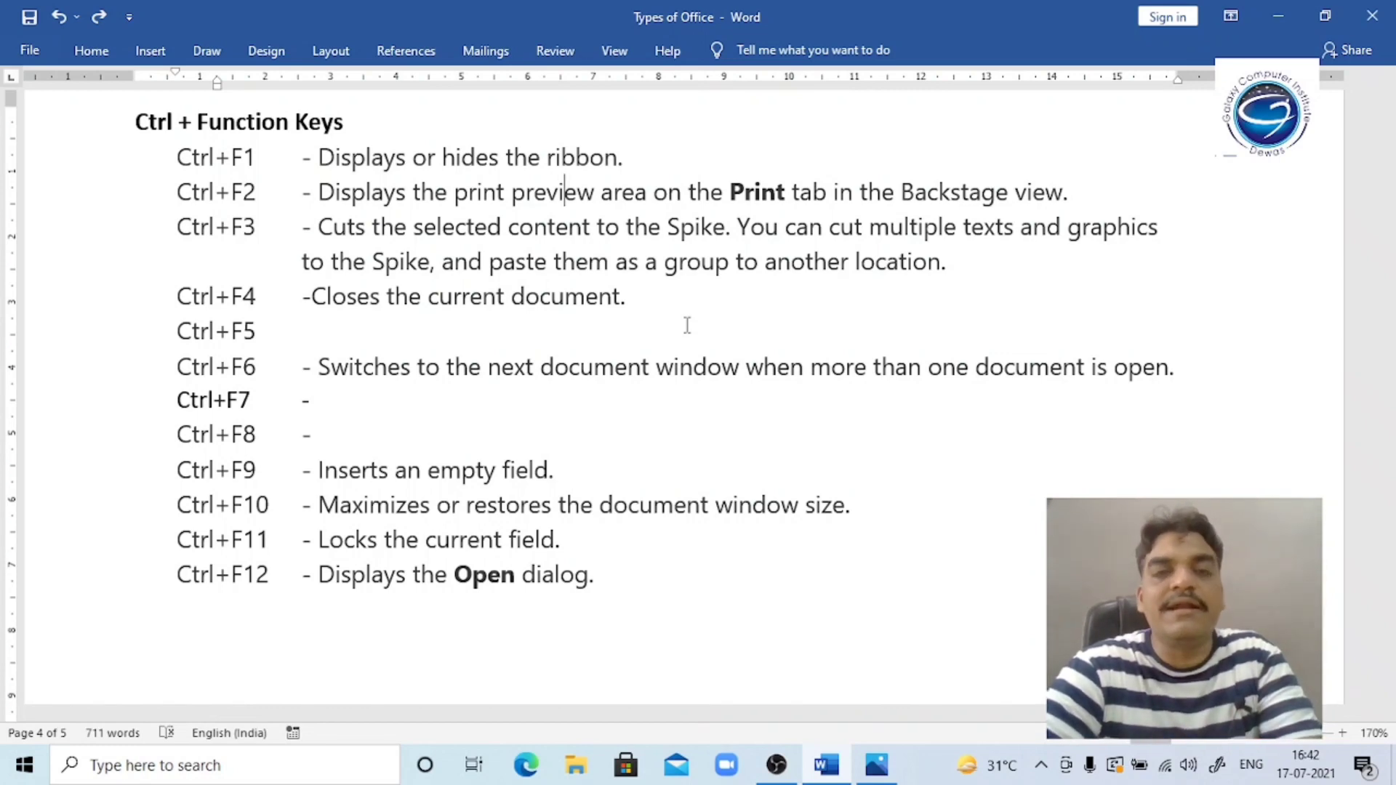
key(ctrl+F2)
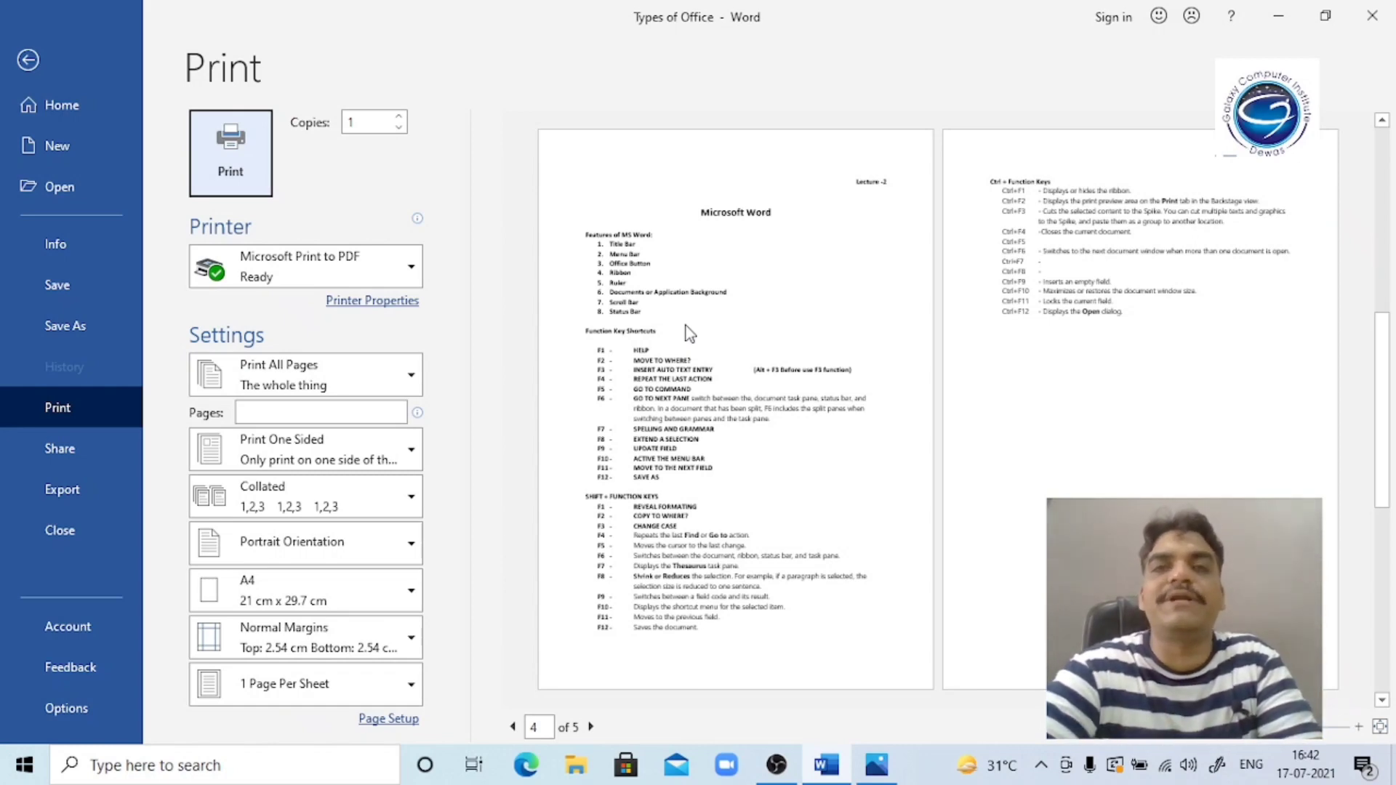
key(Escape)
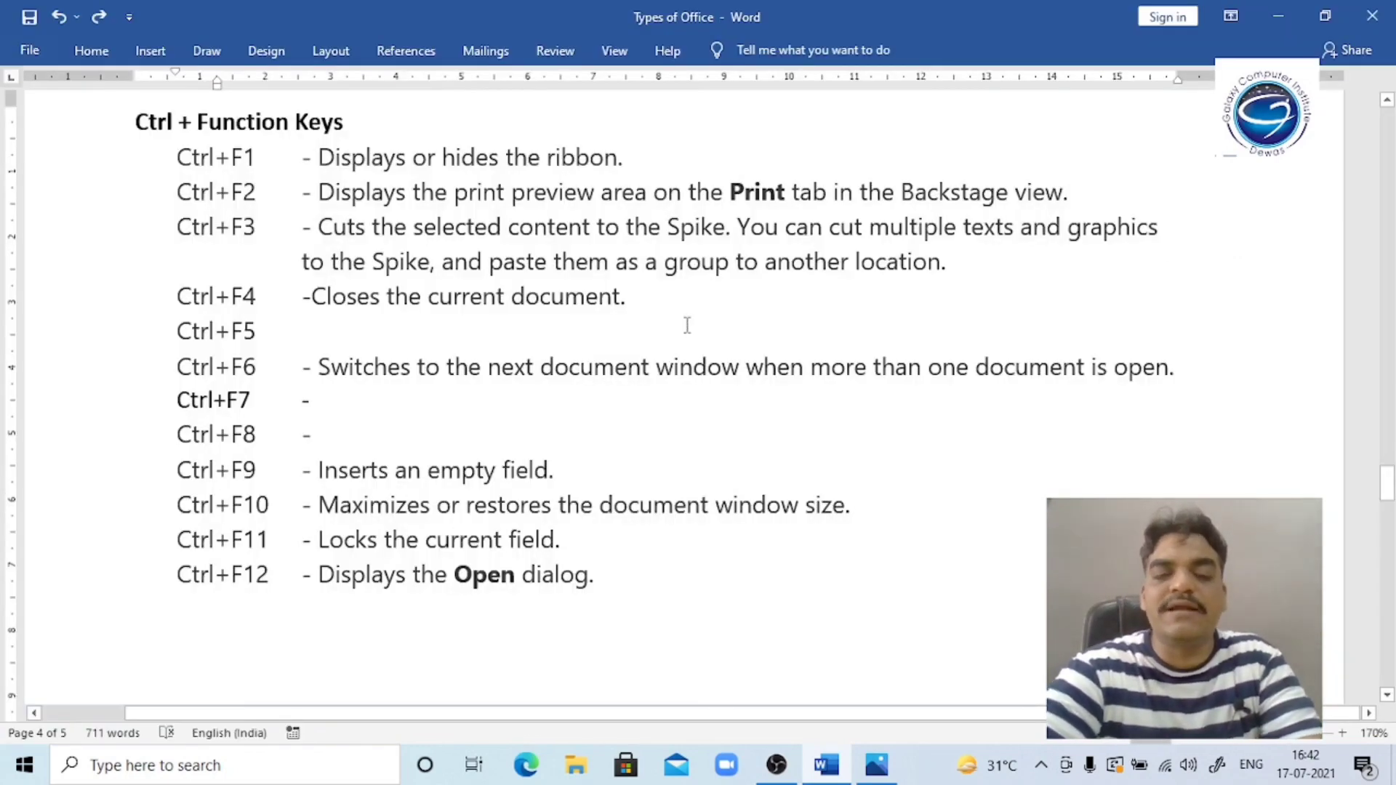
Display the print preview again, view the keyboard image in Photos, and return to the document text in Word.
key(ctrl+F2)
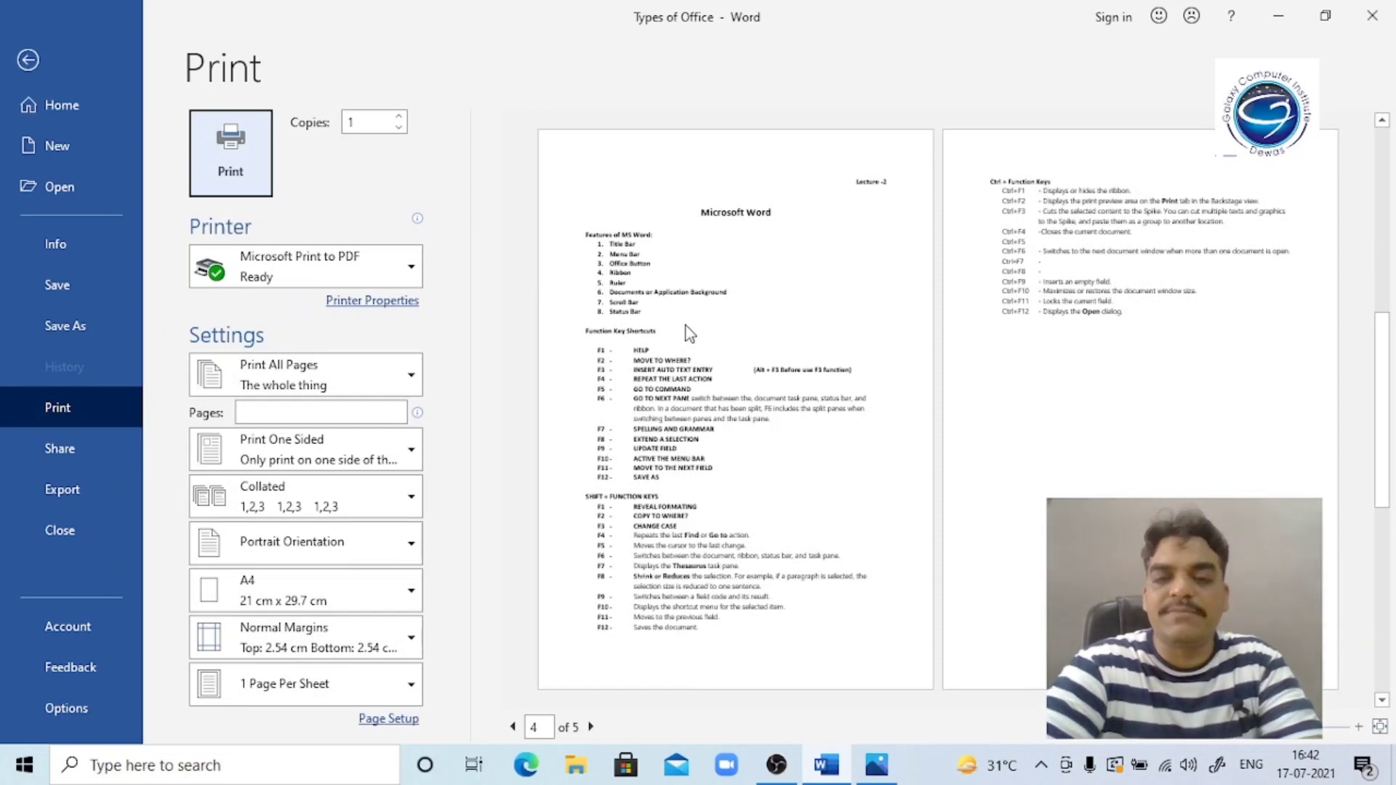
click(876, 764)
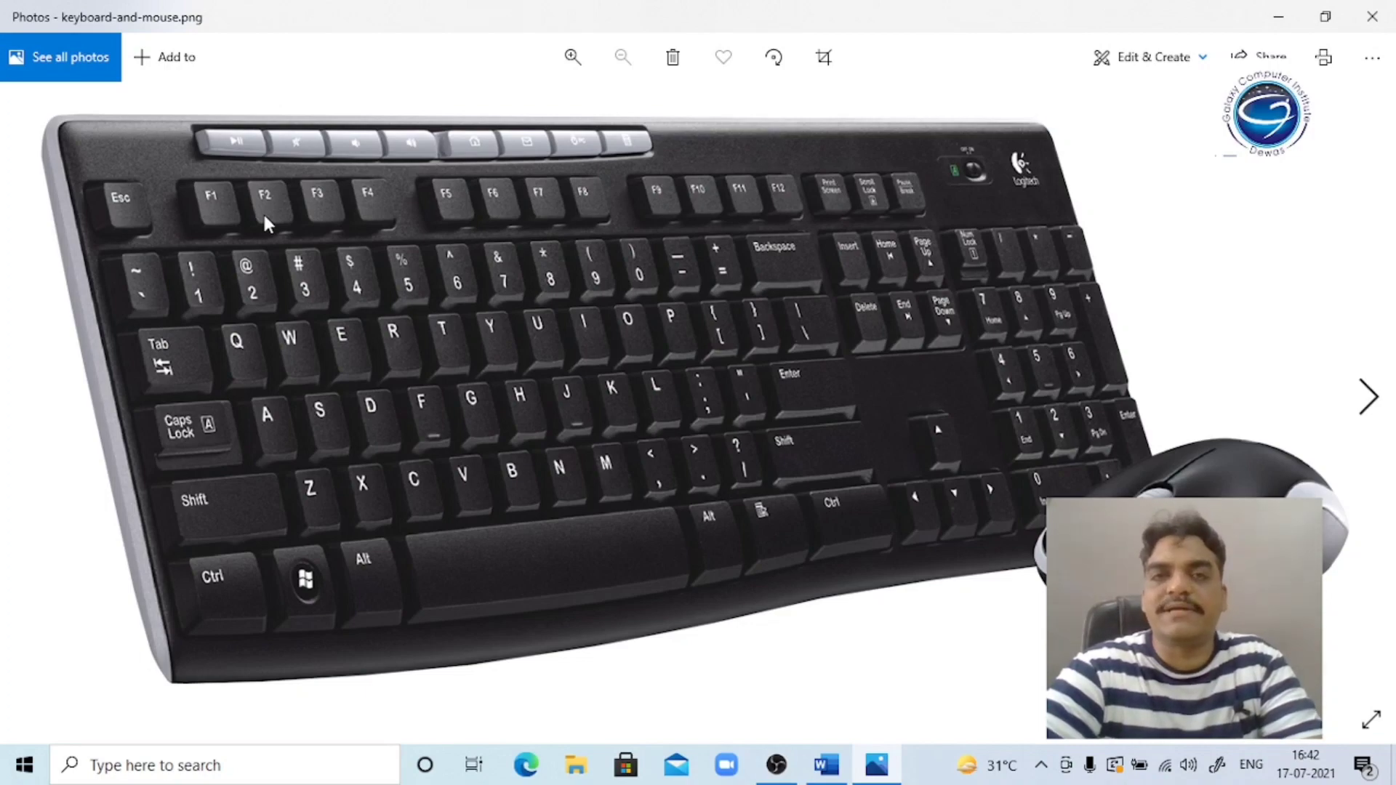
click(1279, 11)
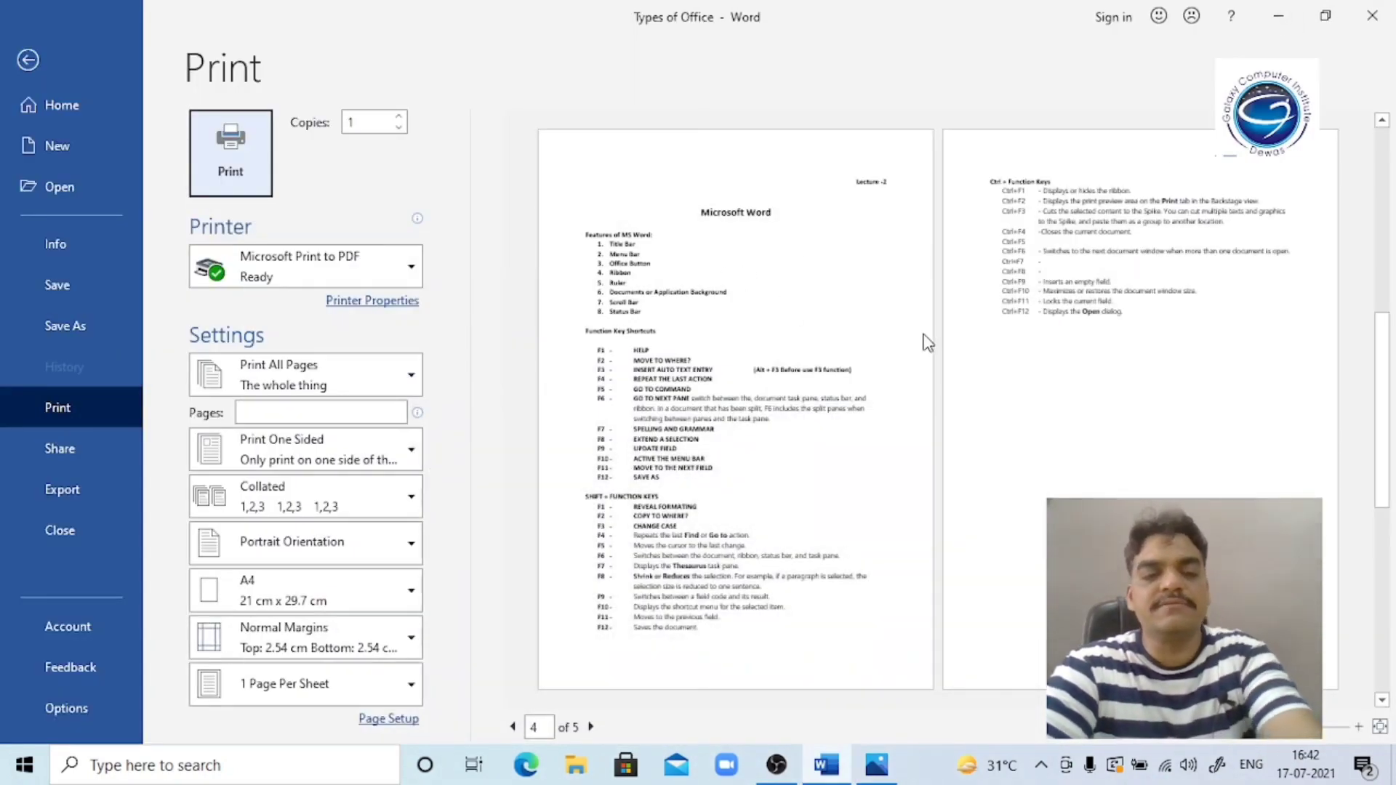
key(Escape)
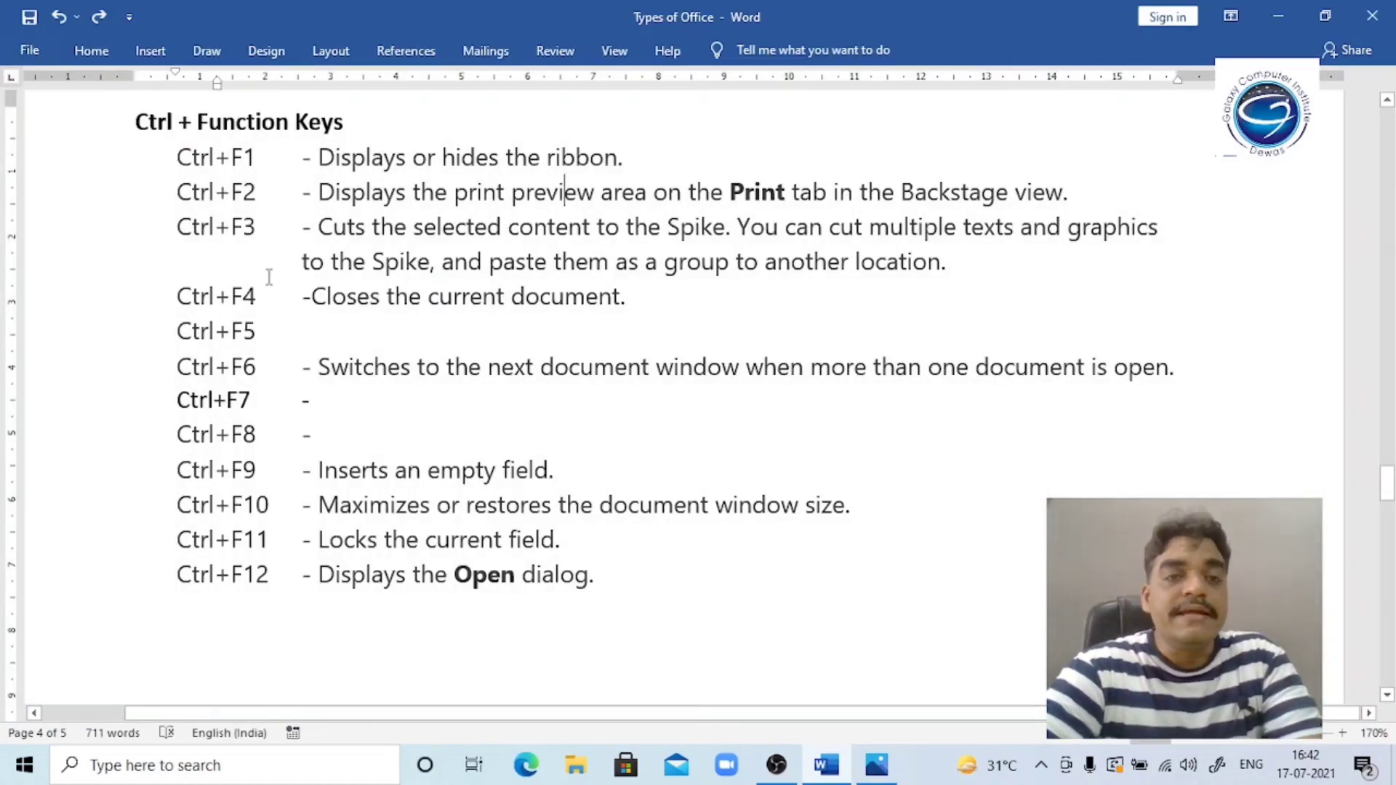
click(241, 243)
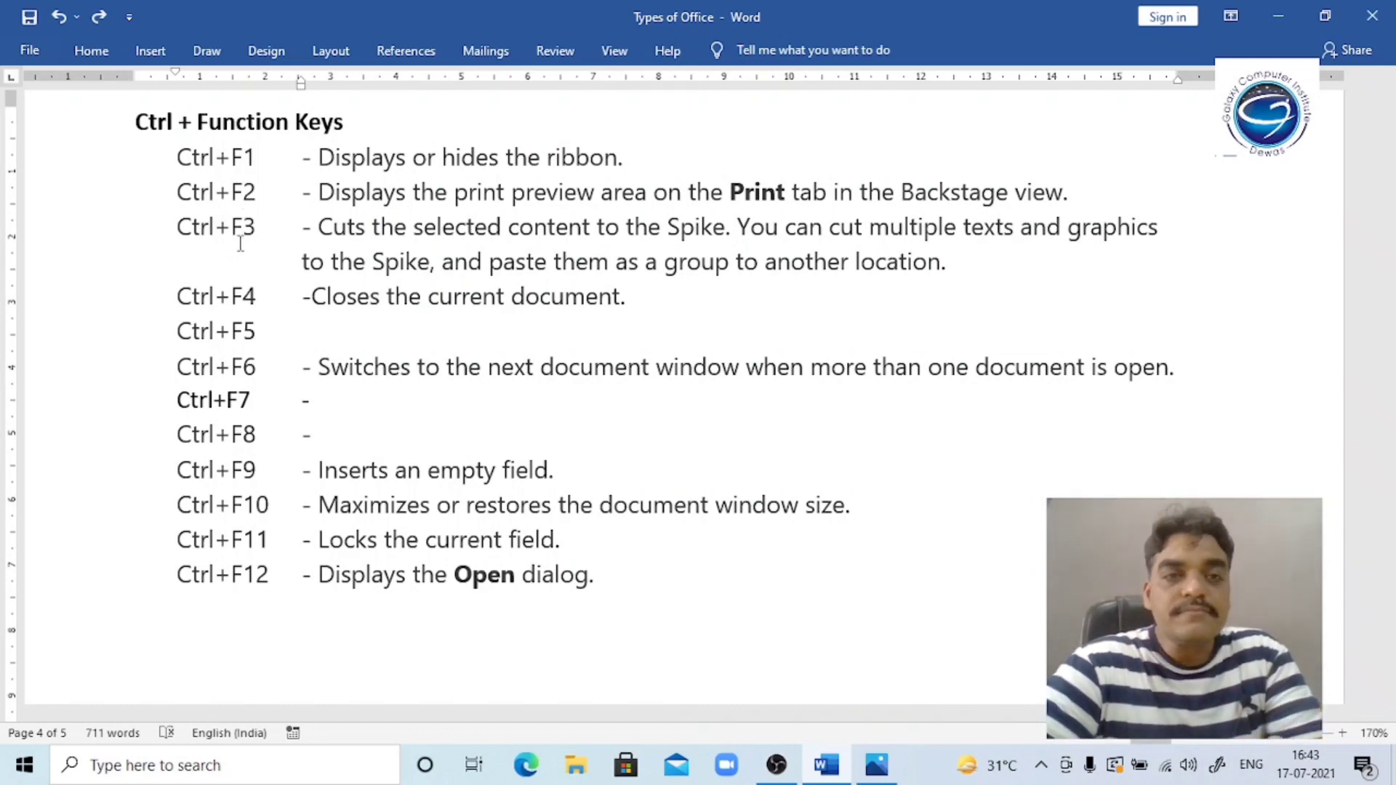
click(375, 393)
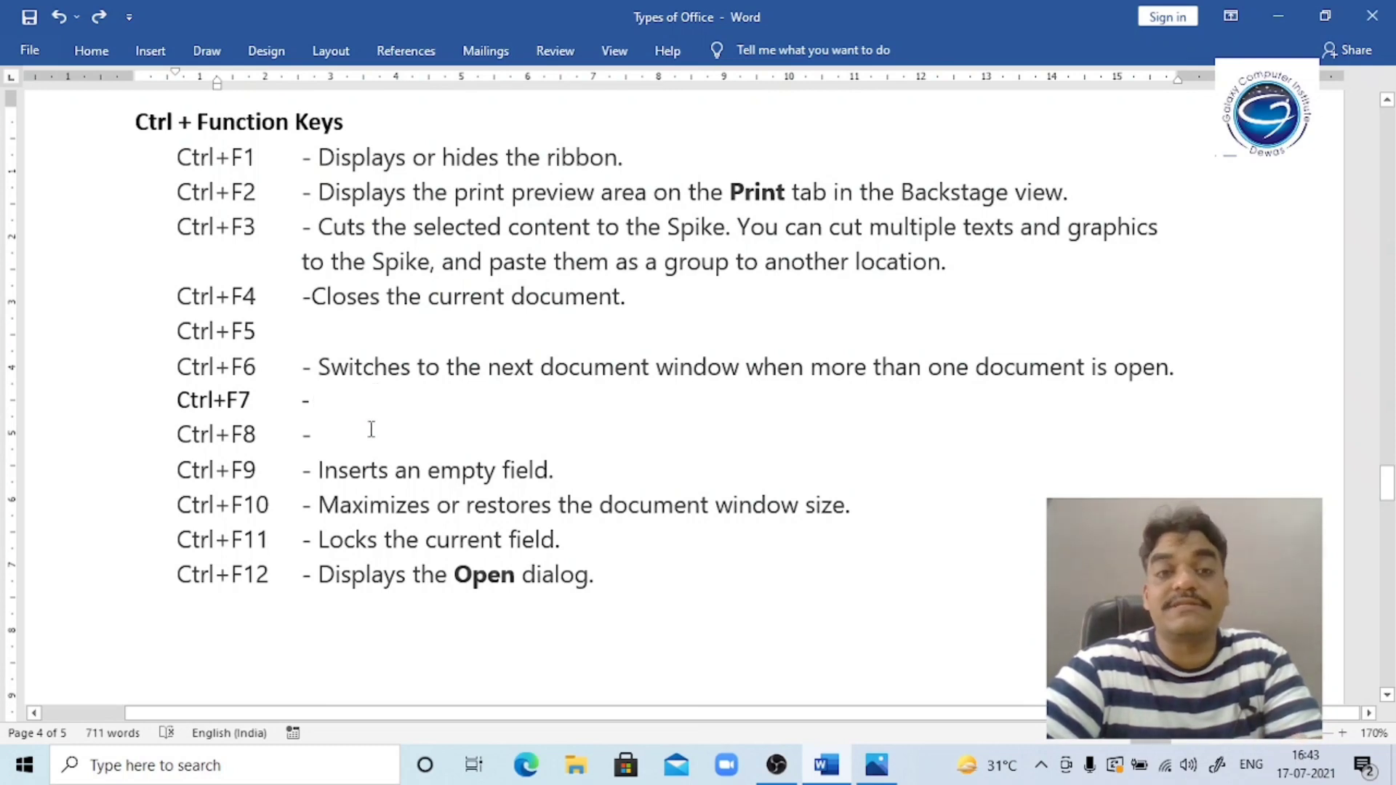
click(371, 429)
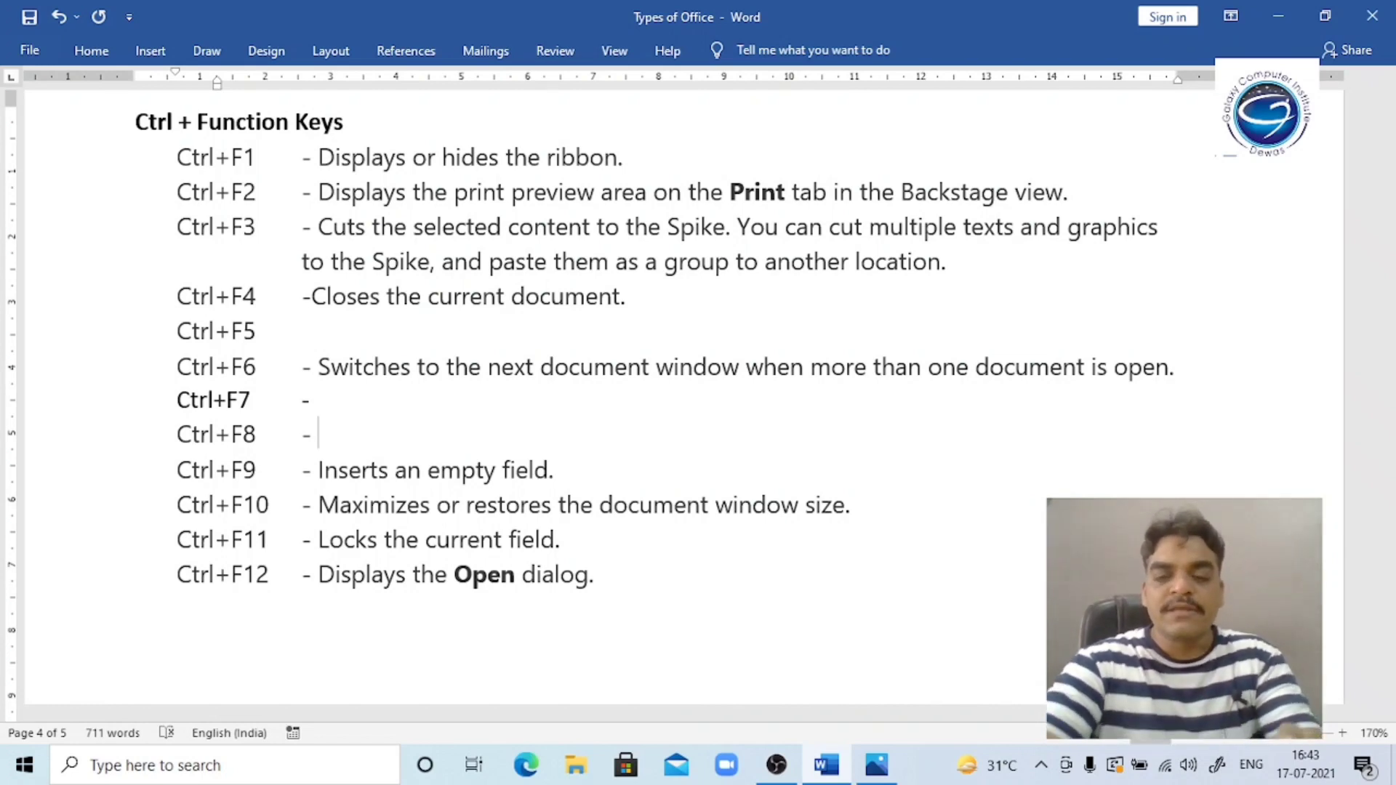
Add empty paragraphs at the end of the document, keeping two blank lines below the last text paragraph.
key(Down)
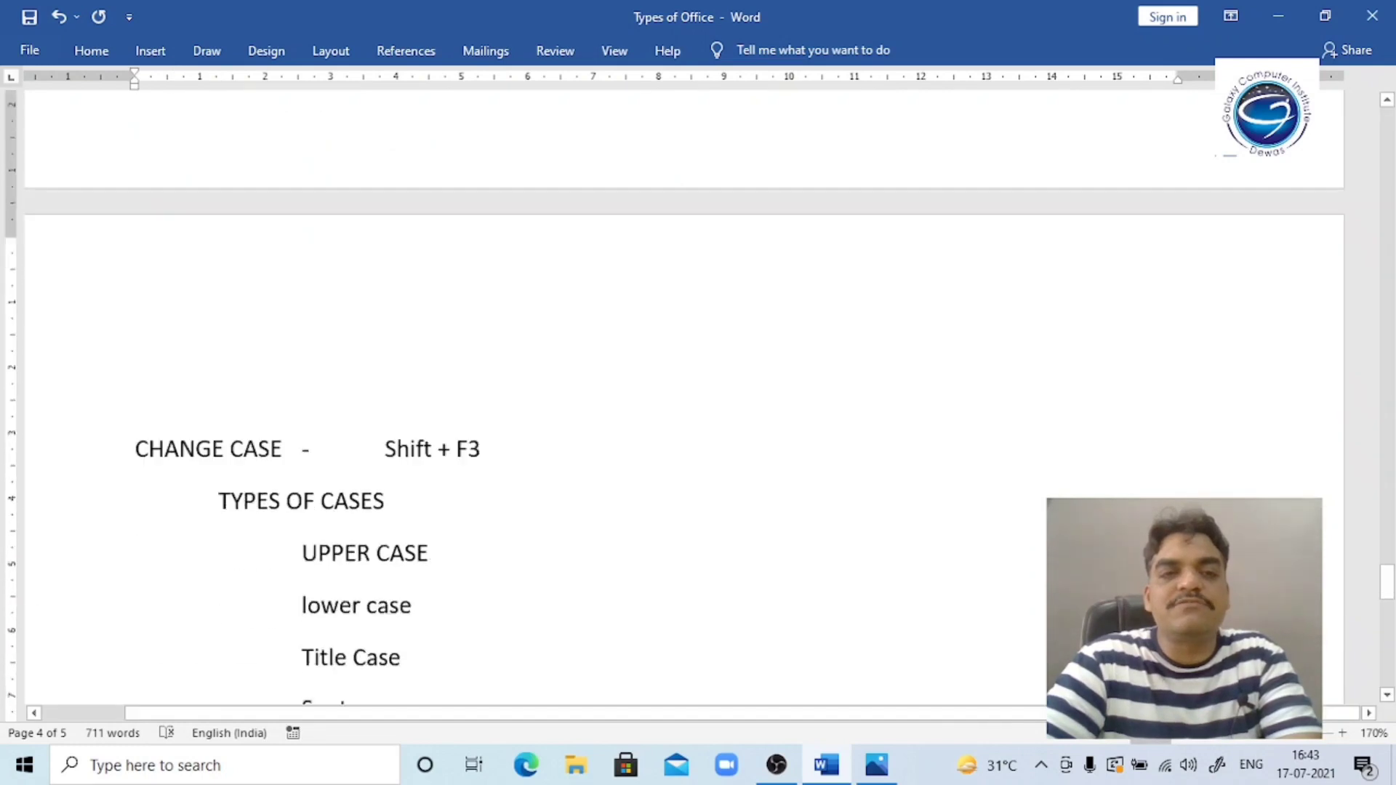
key(Up)
key(Up)
key(Up)
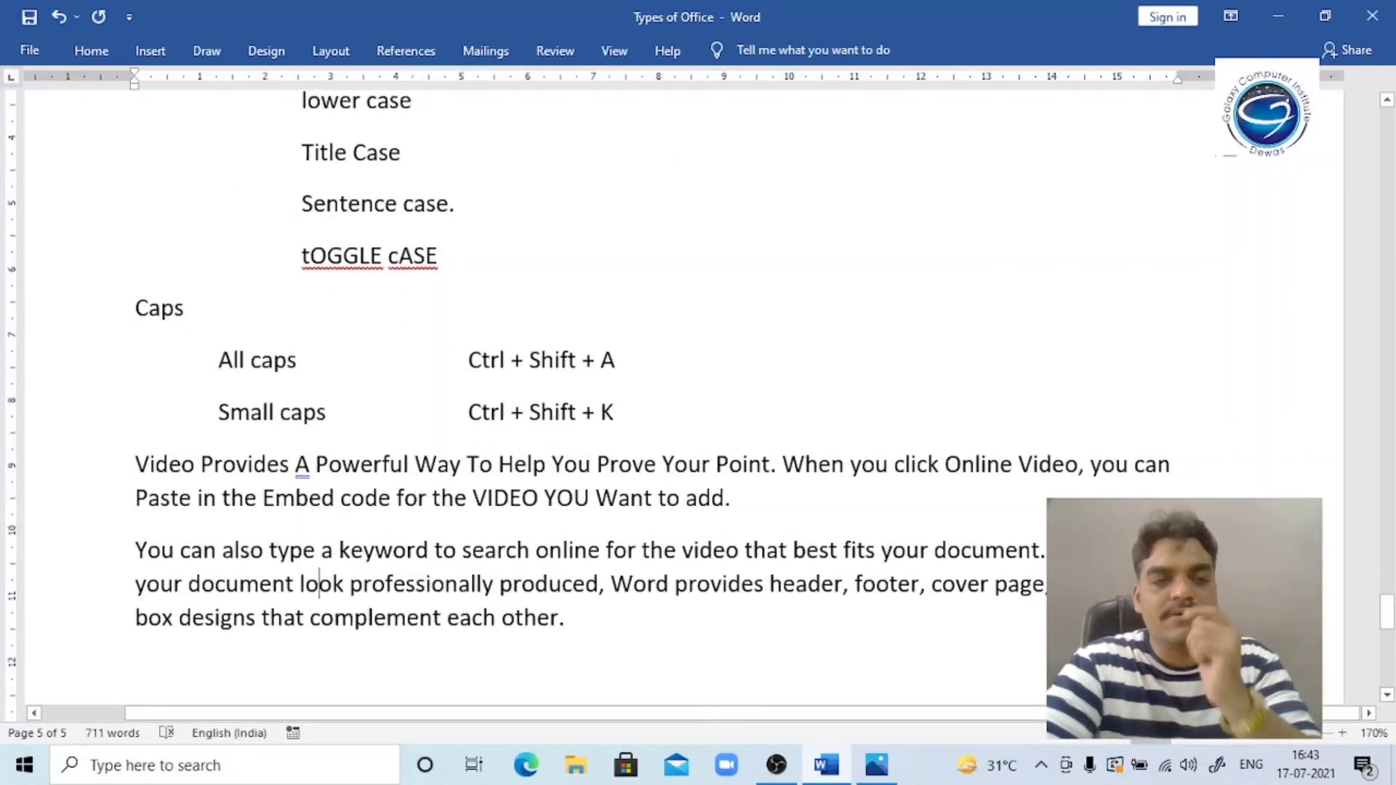
key(Up)
key(Up)
key(Up)
key(Up)
key(Up)
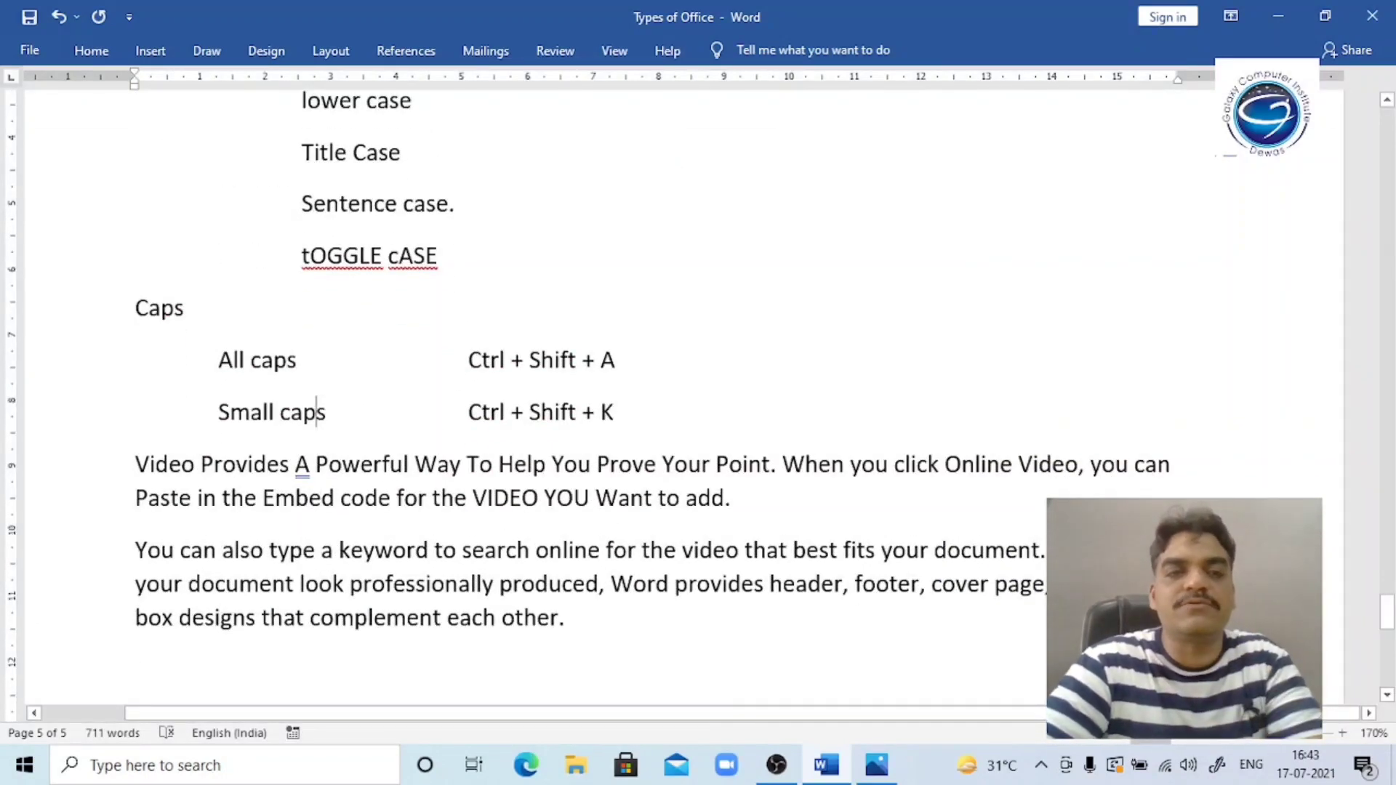
key(Down)
key(Down)
key(Down)
key(Down)
key(Down)
key(Down)
key(Down)
key(Down)
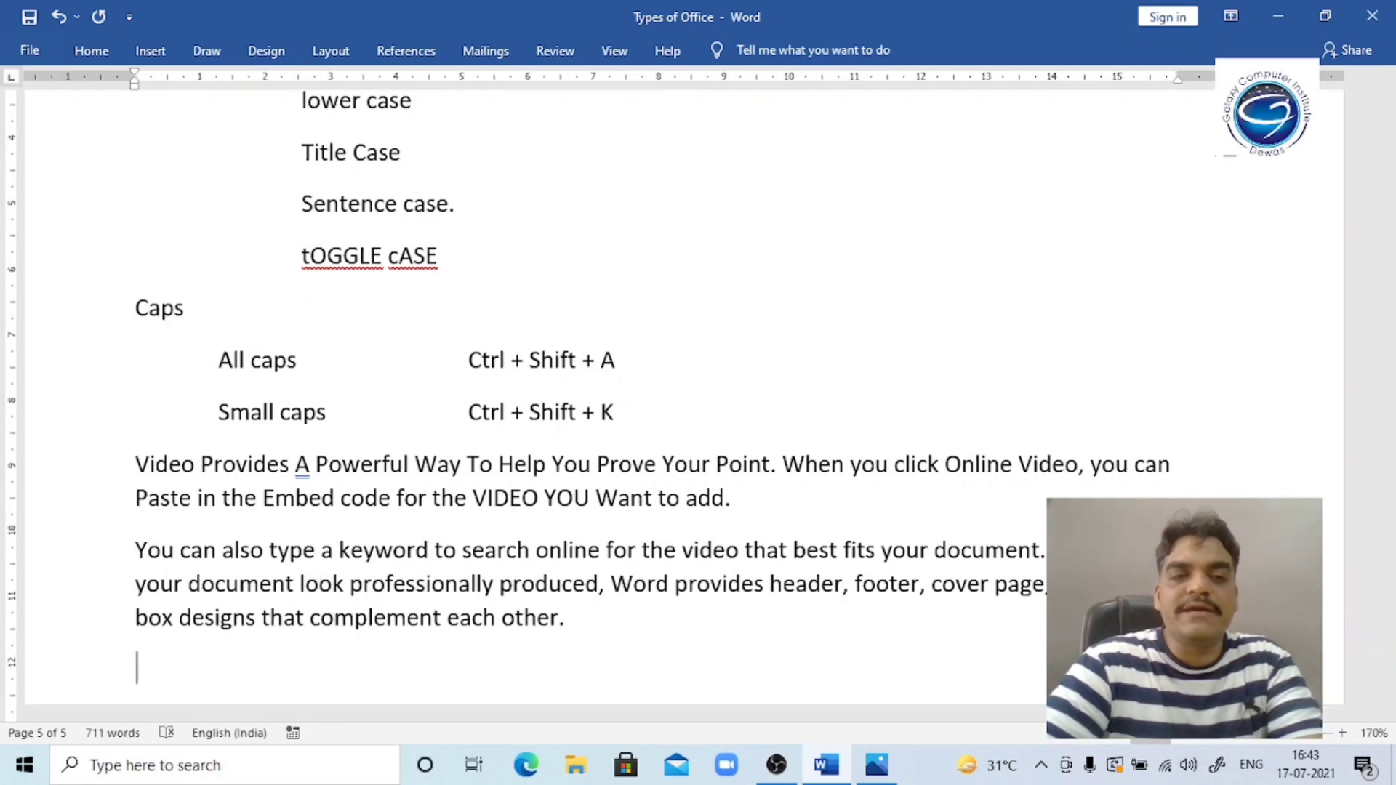
key(Return)
key(Return)
key(Return)
key(Return)
key(Return)
key(Return)
key(Return)
key(Return)
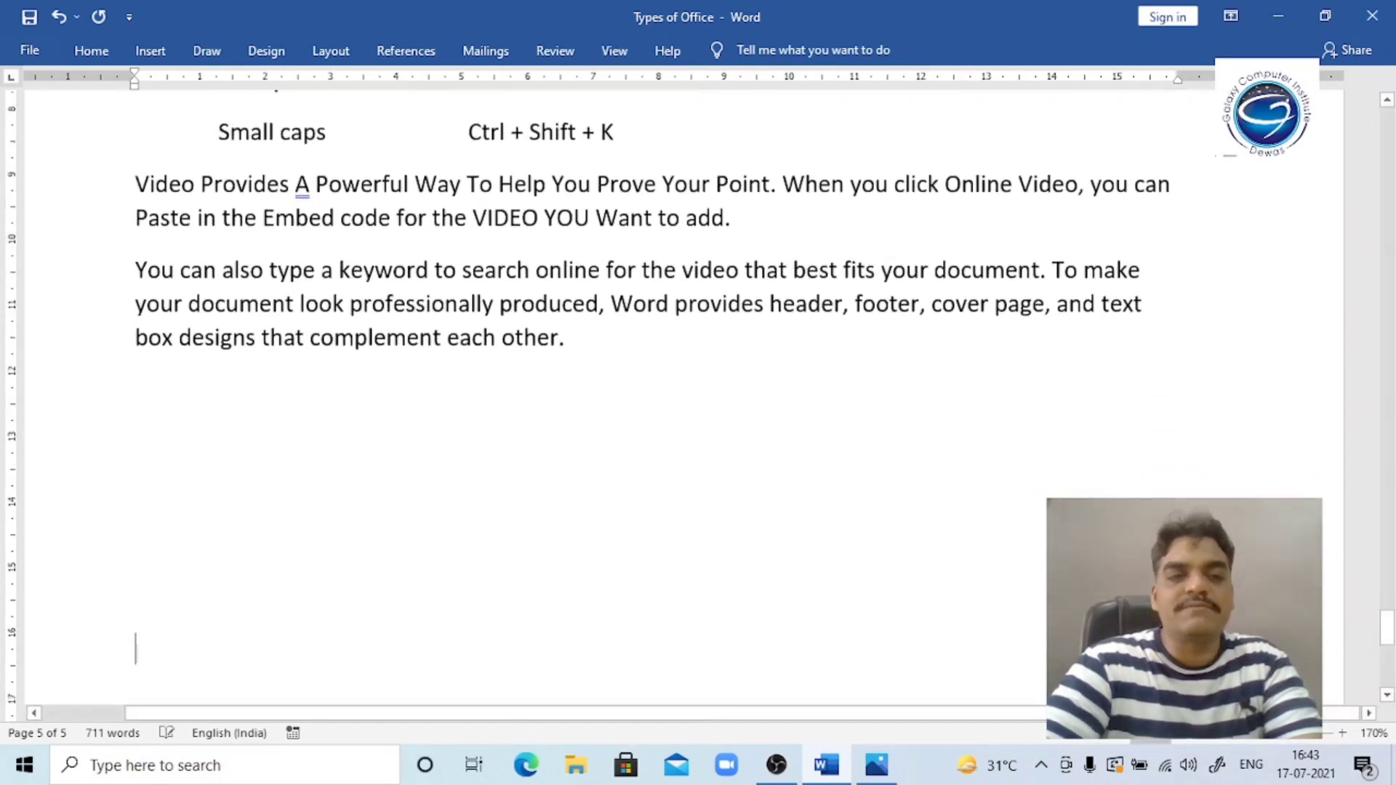
key(BackSpace)
key(BackSpace)
key(BackSpace)
key(BackSpace)
key(BackSpace)
key(BackSpace)
key(BackSpace)
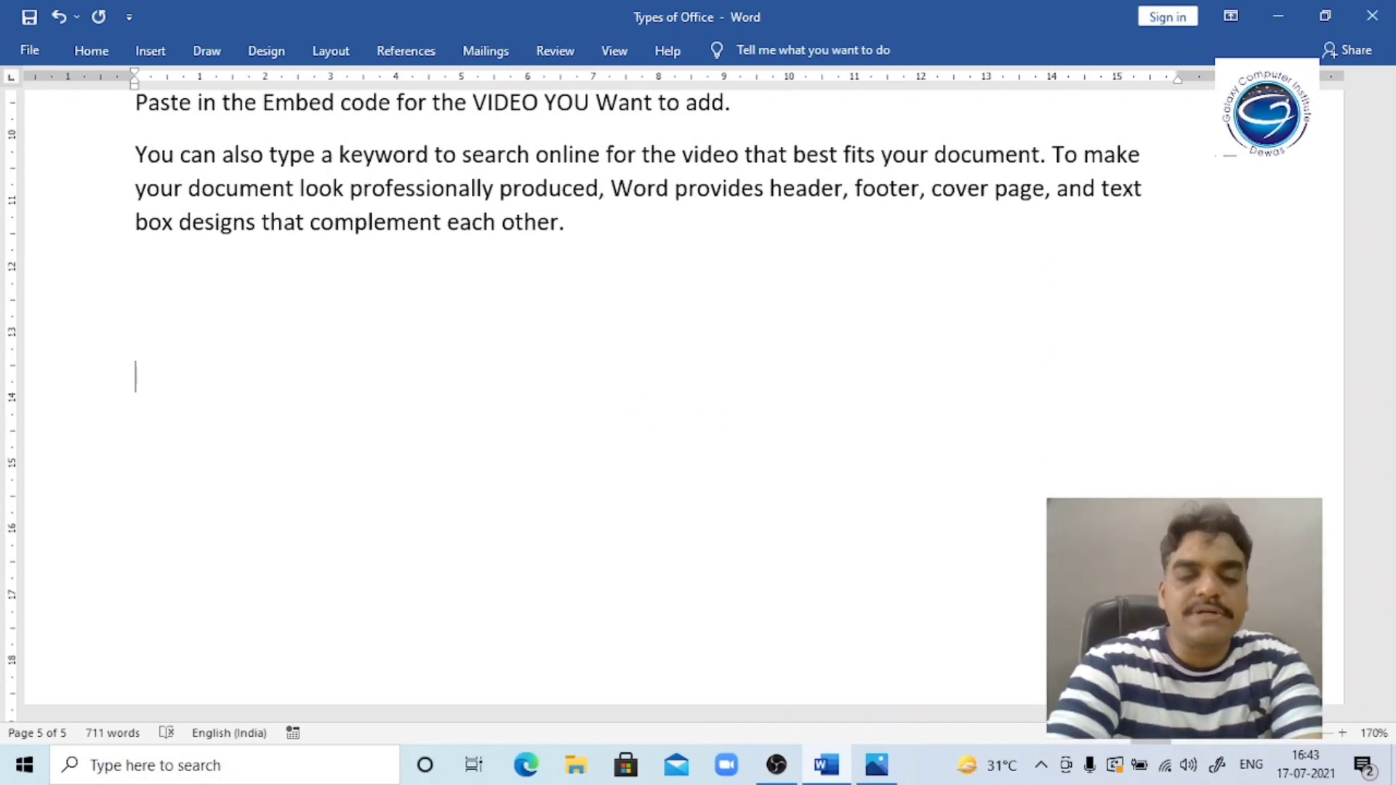
Enter "Resume" at the end of the document, followed by a blank line and "Personal details:".
text(resume)
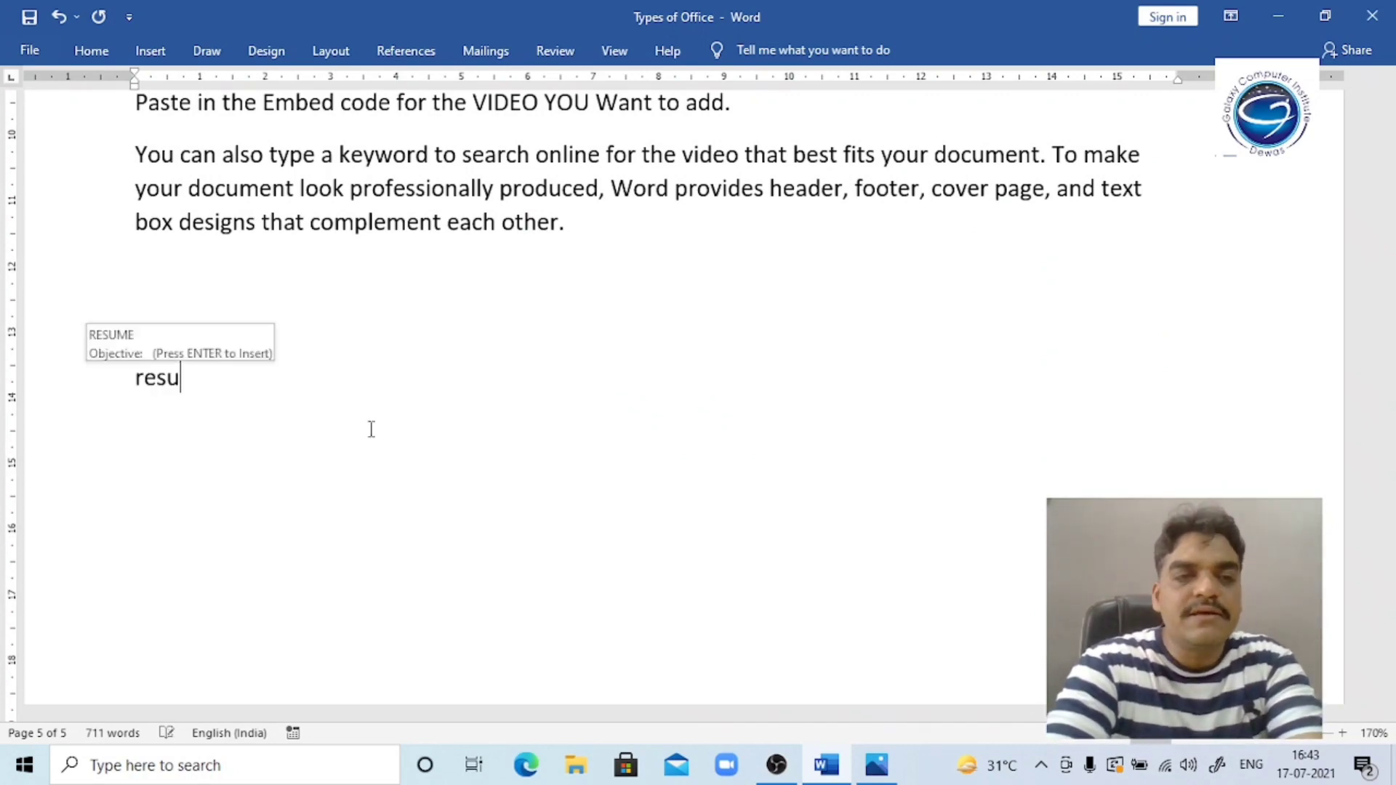
key(Return)
key(Return)
text(person)
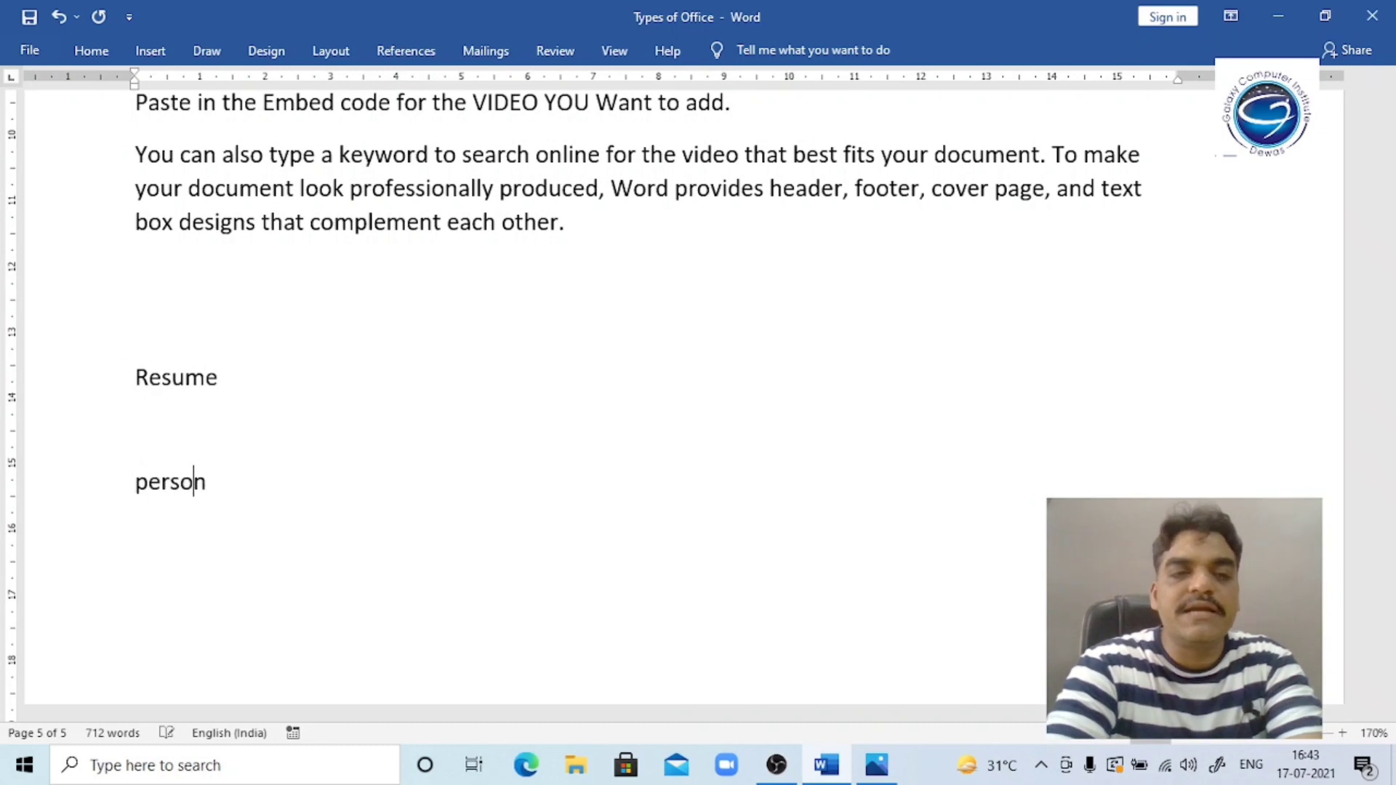
text(al details:)
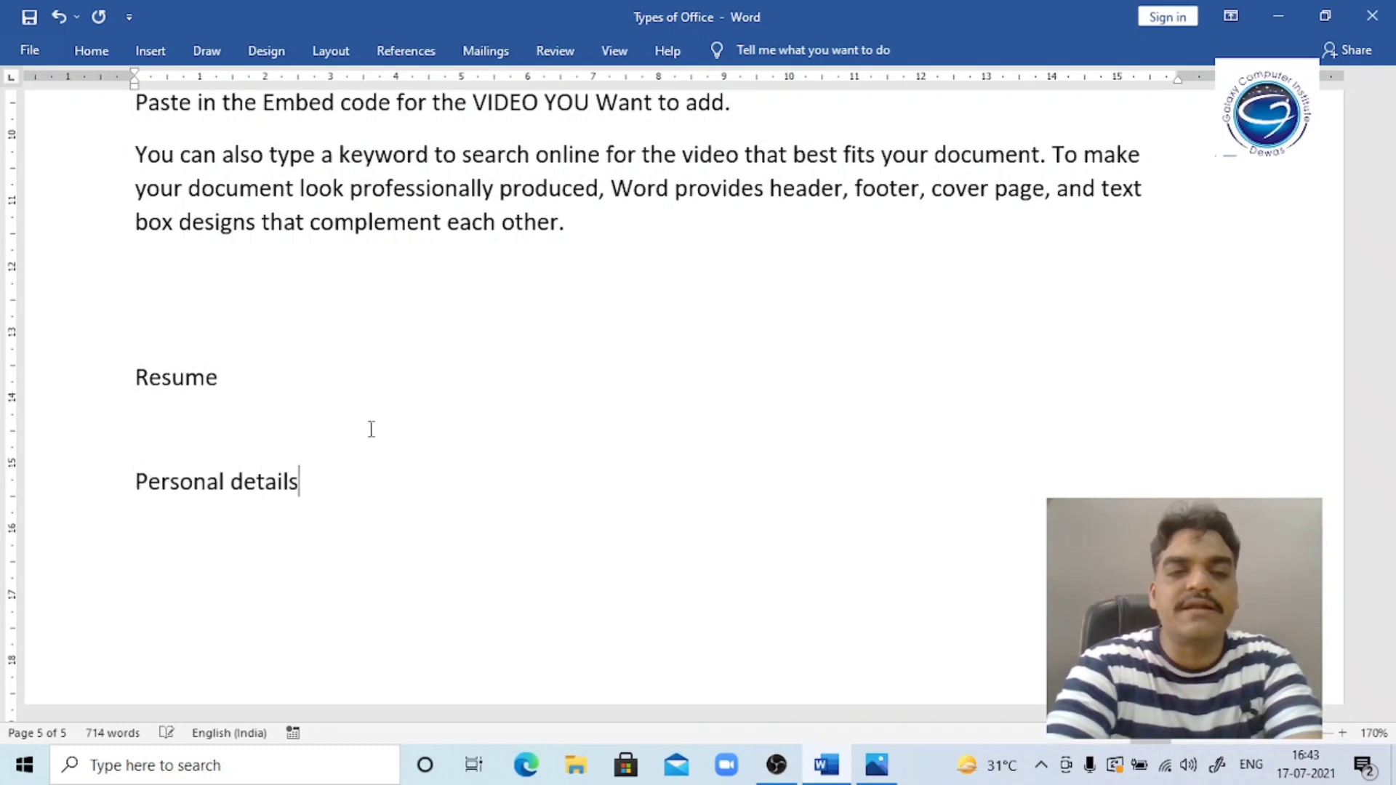
Enter the lines "Name :", "Date of birth", "Father's name" and "Address :" below "Personal details:".
key(Return)
text(name :)
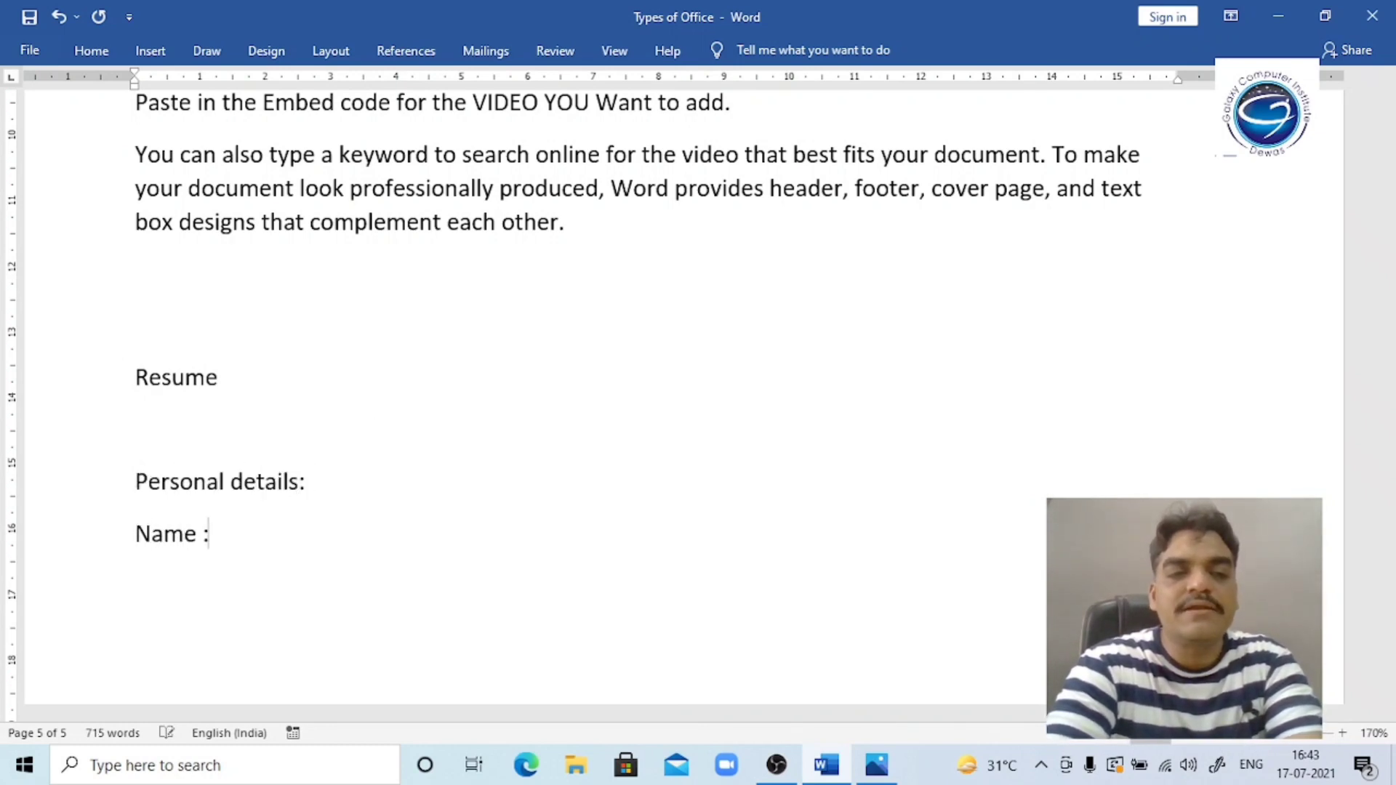
key(Return)
text(date of birth)
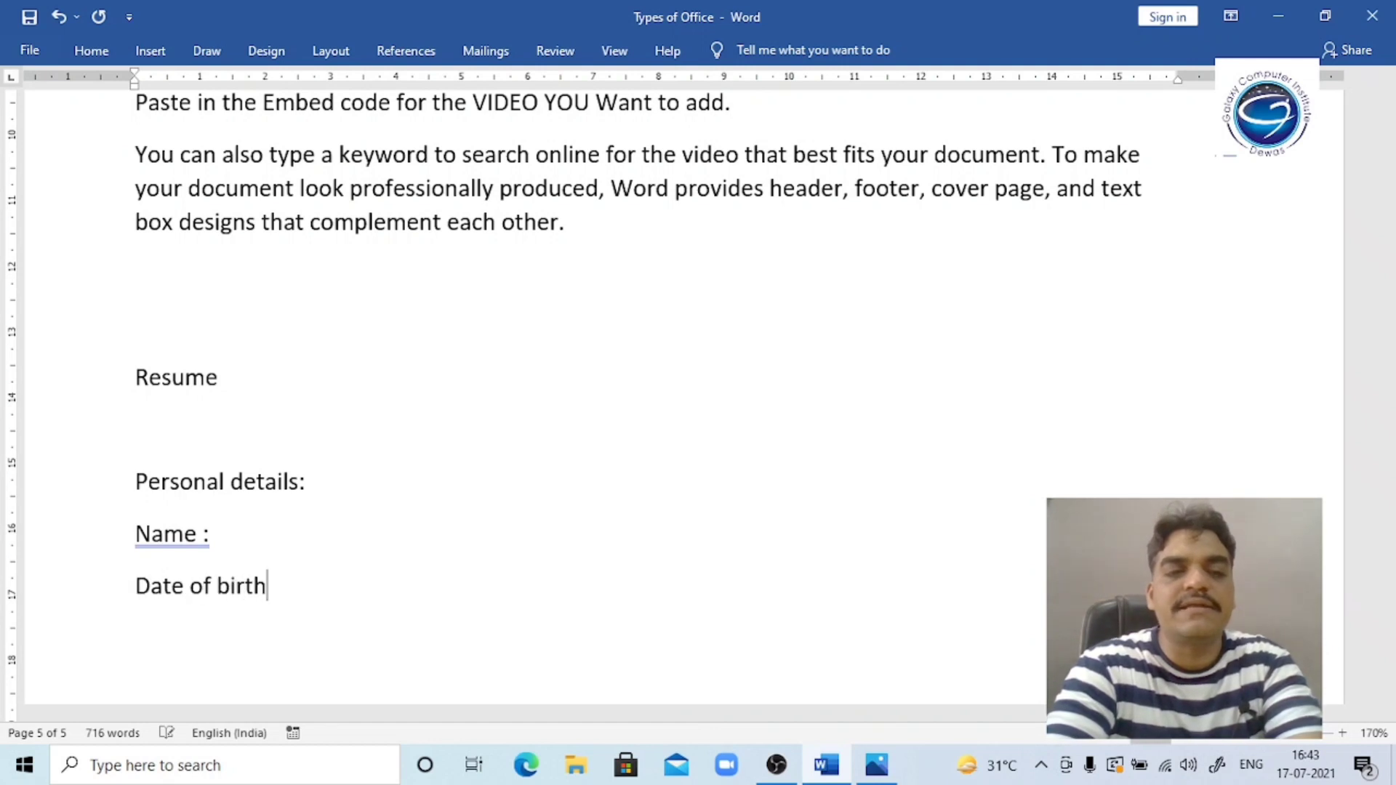
key(Return)
text(d)
key(BackSpace)
text(father's name)
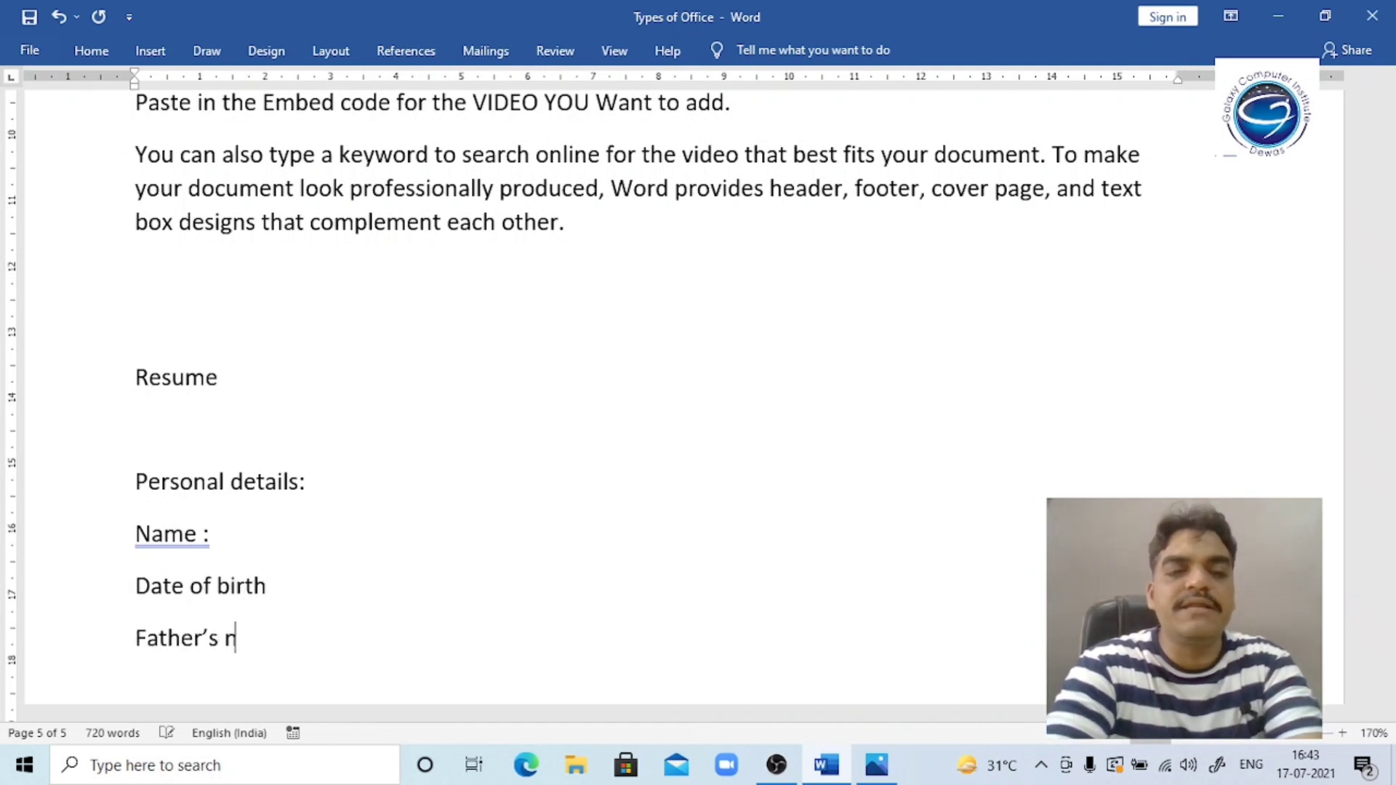
key(Return)
text(address :)
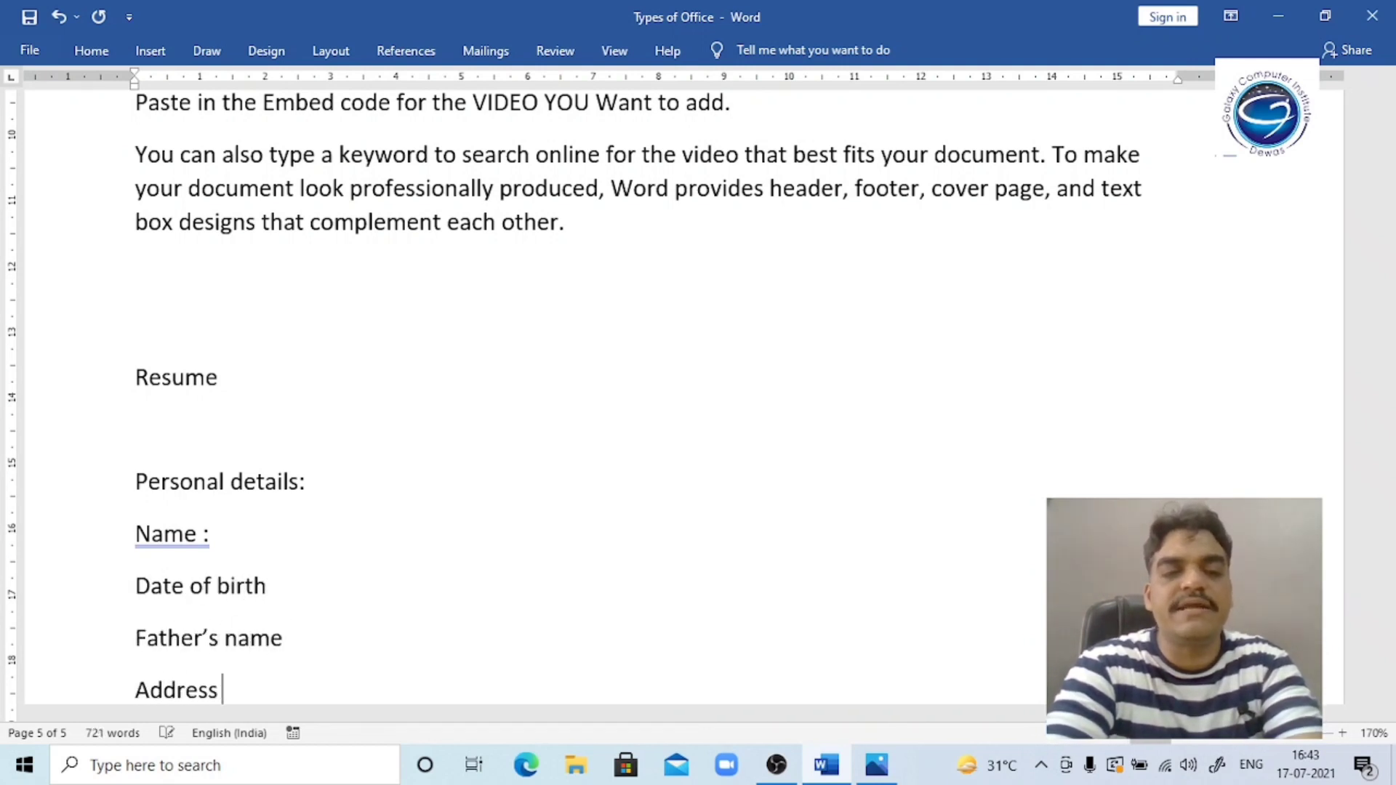
Add the lines "Marital status:", "Gender :", "Nationality :" and "Contact :" below the address line, ending with a new empty paragraph.
key(Return)
text(marital st)
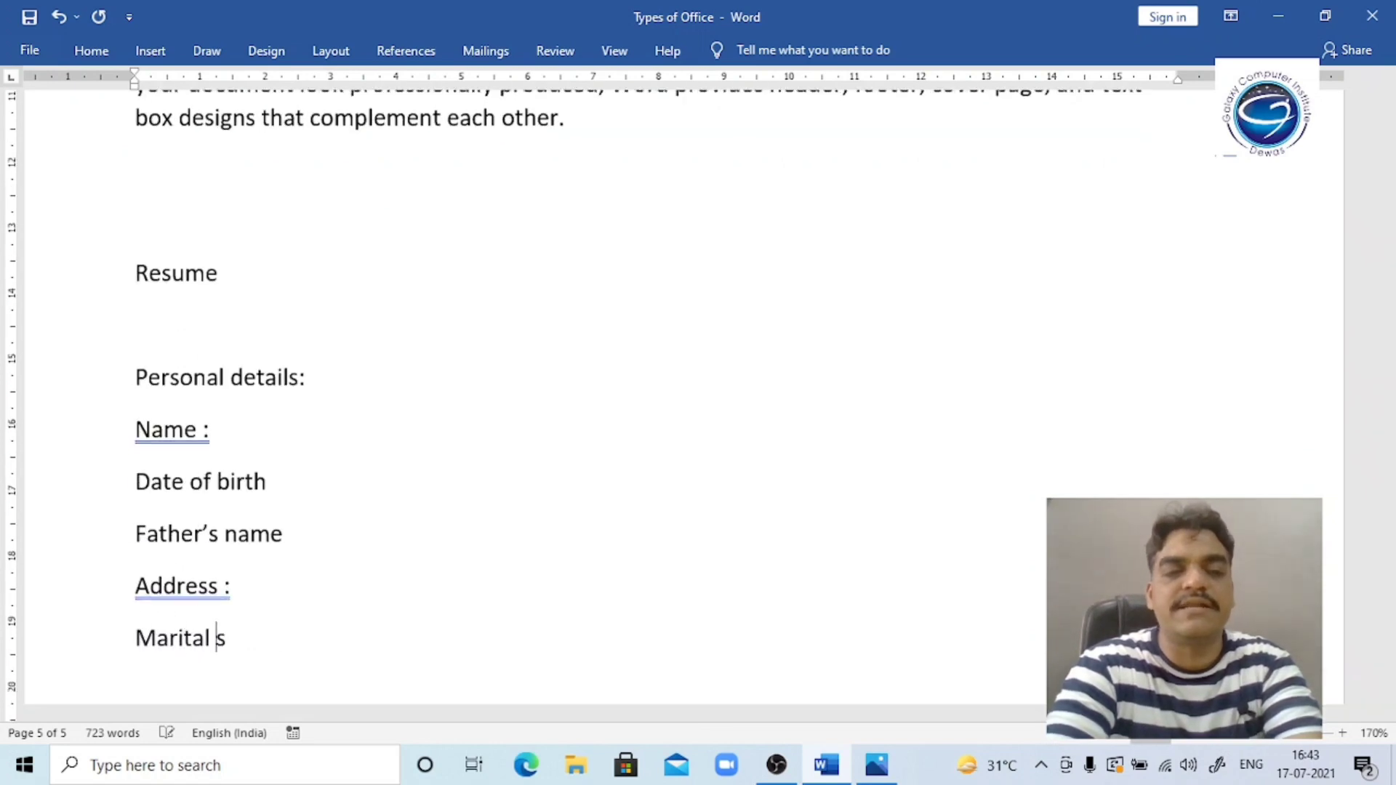
text(atus:)
key(Return)
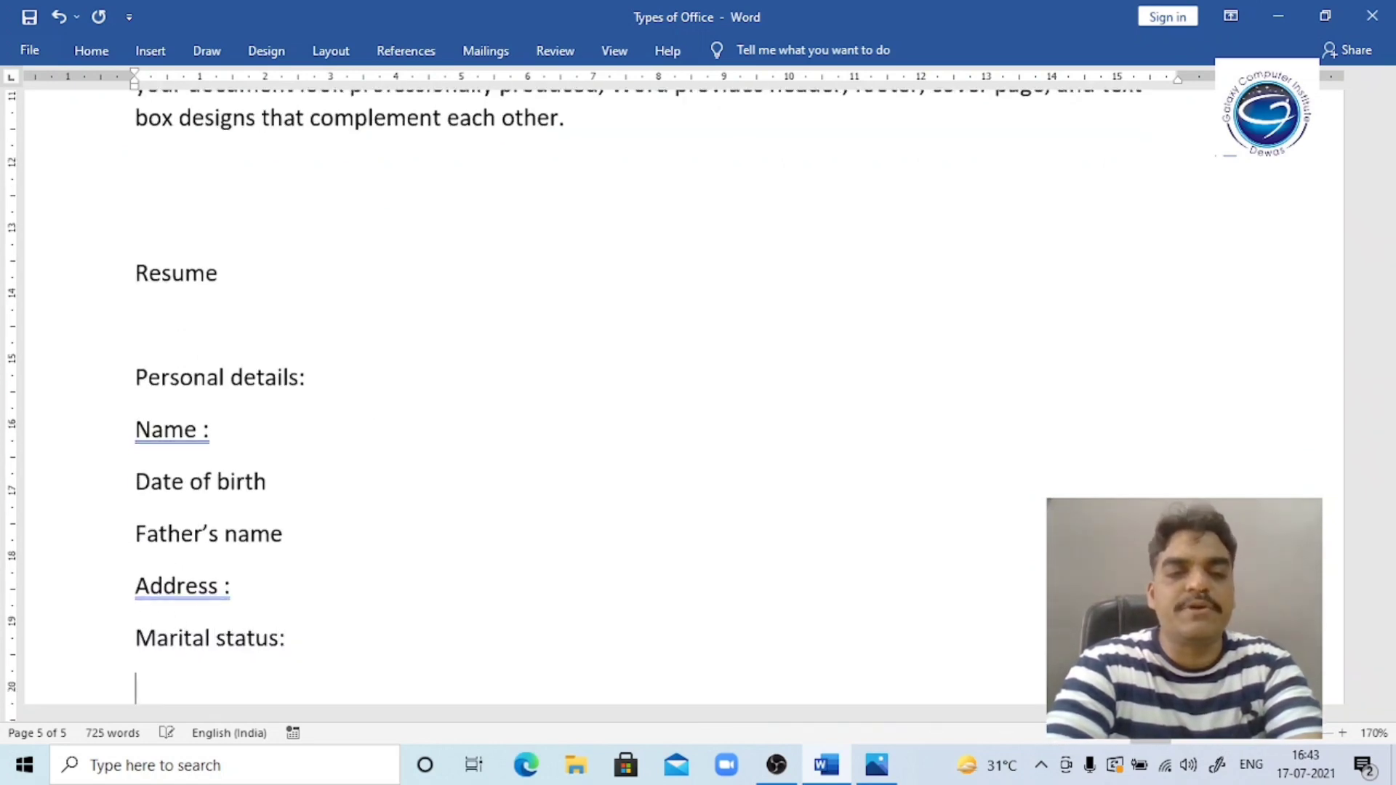
text(gender :)
key(Return)
text(na)
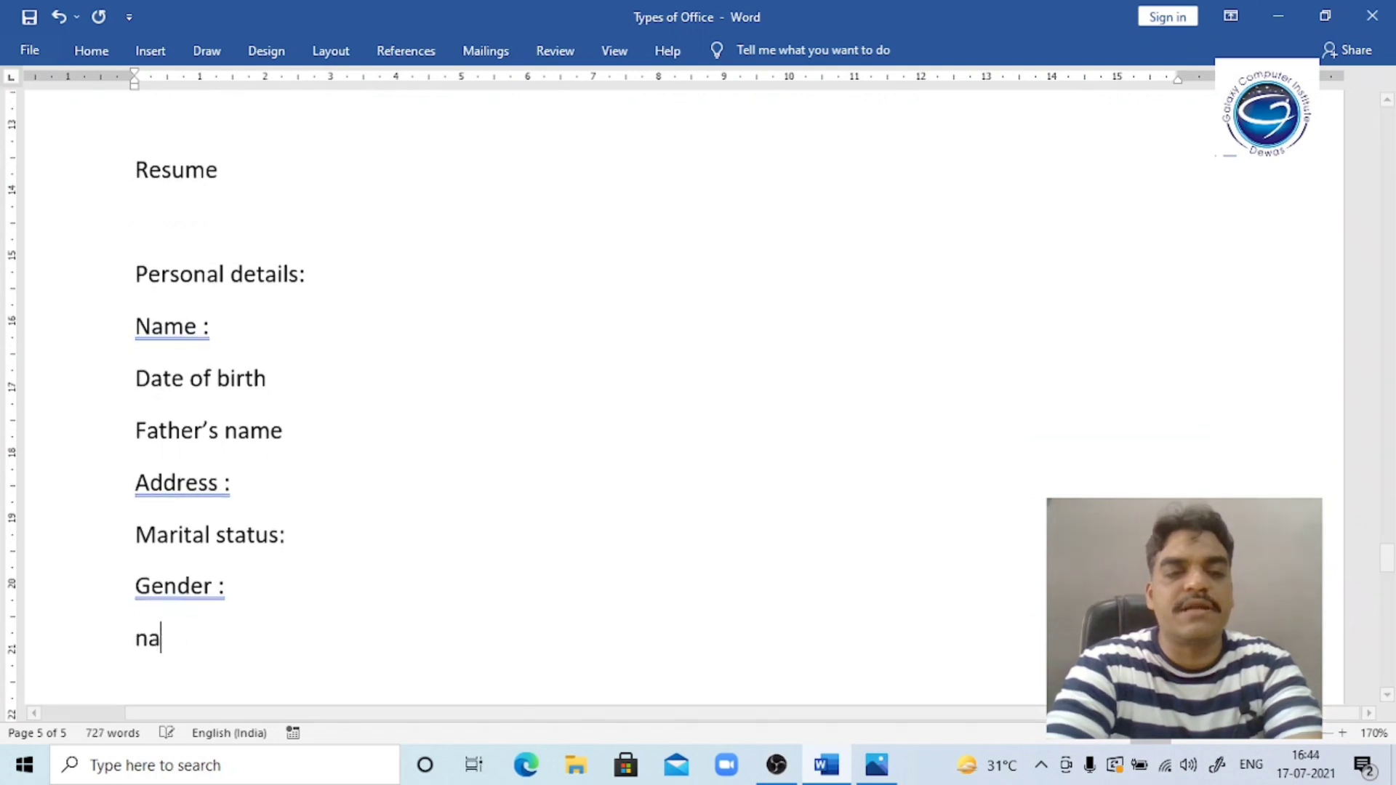
text(tiinality :)
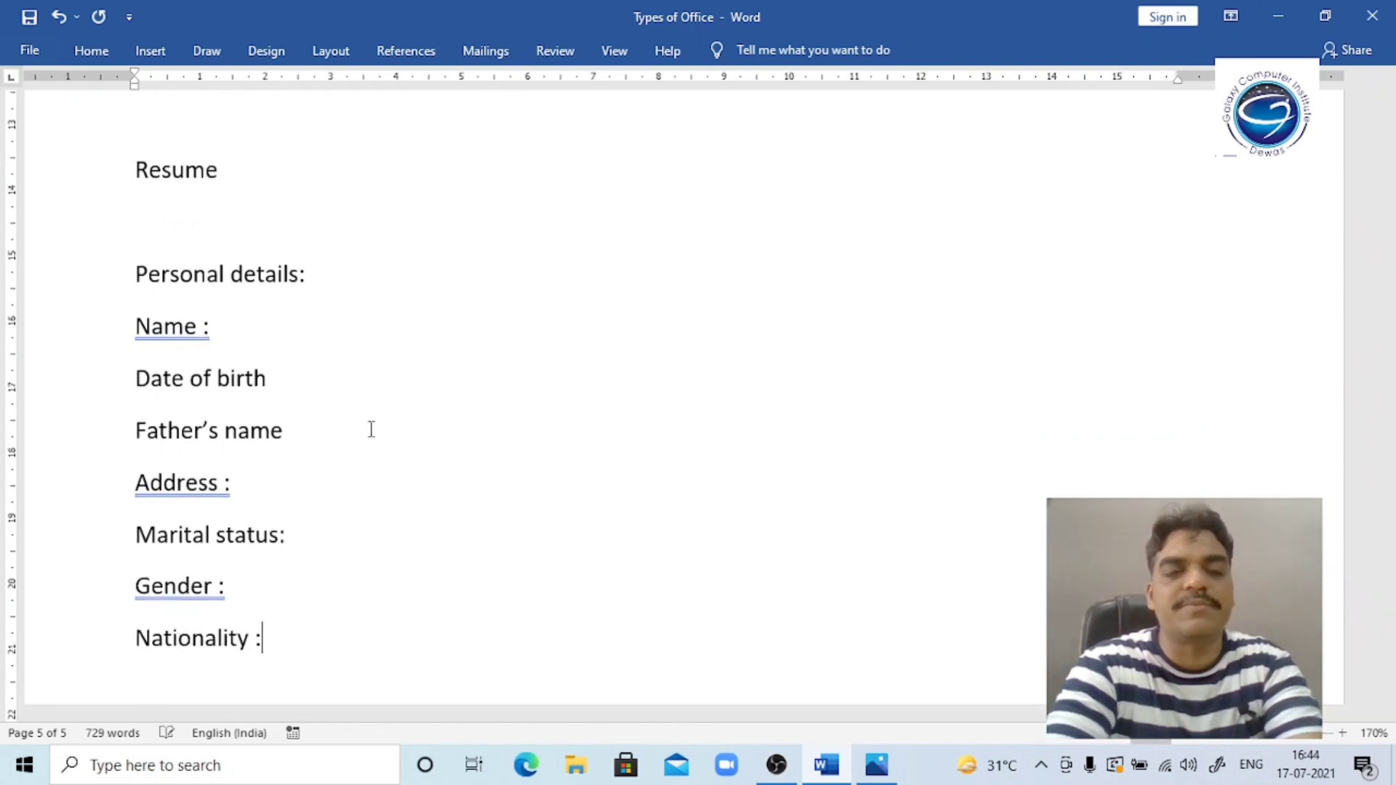
key(Return)
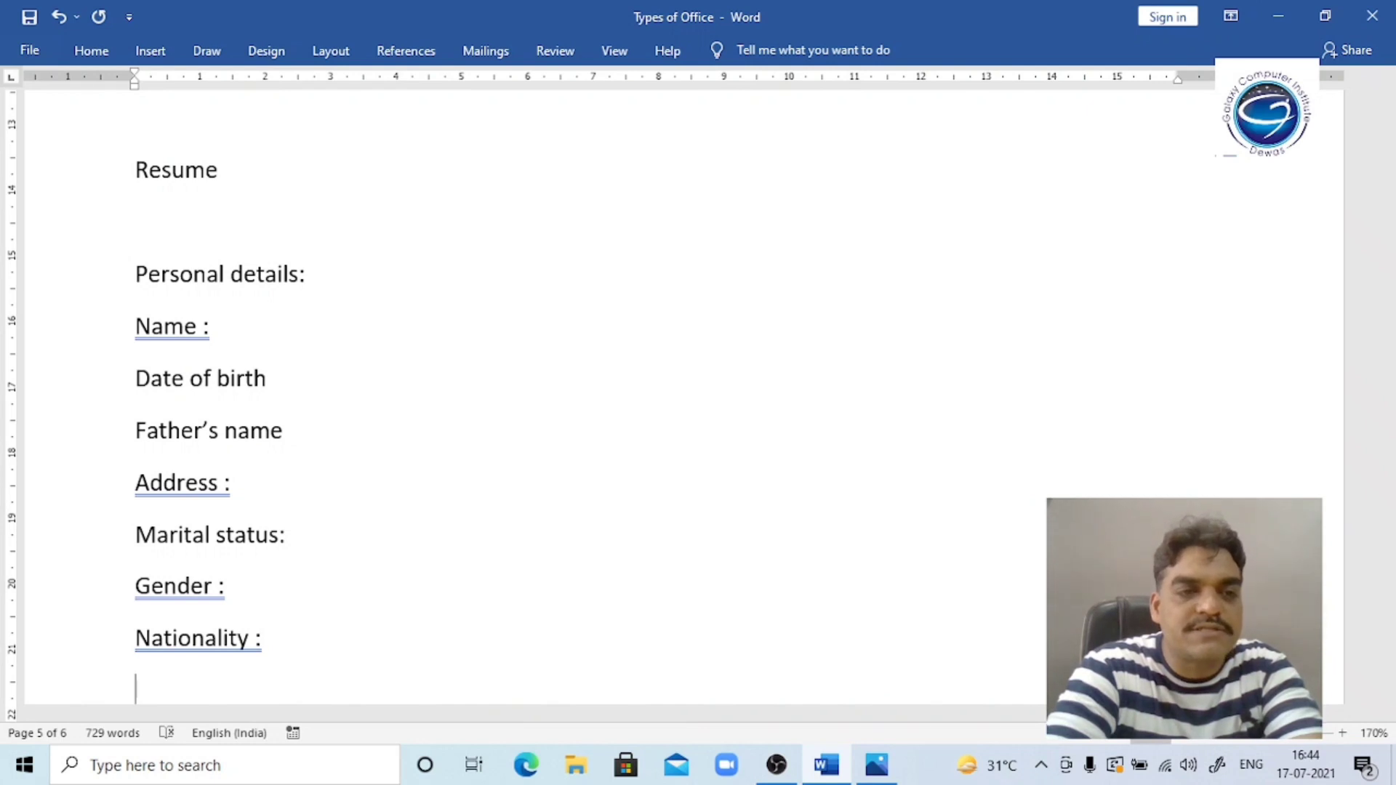
text(con)
text(t :)
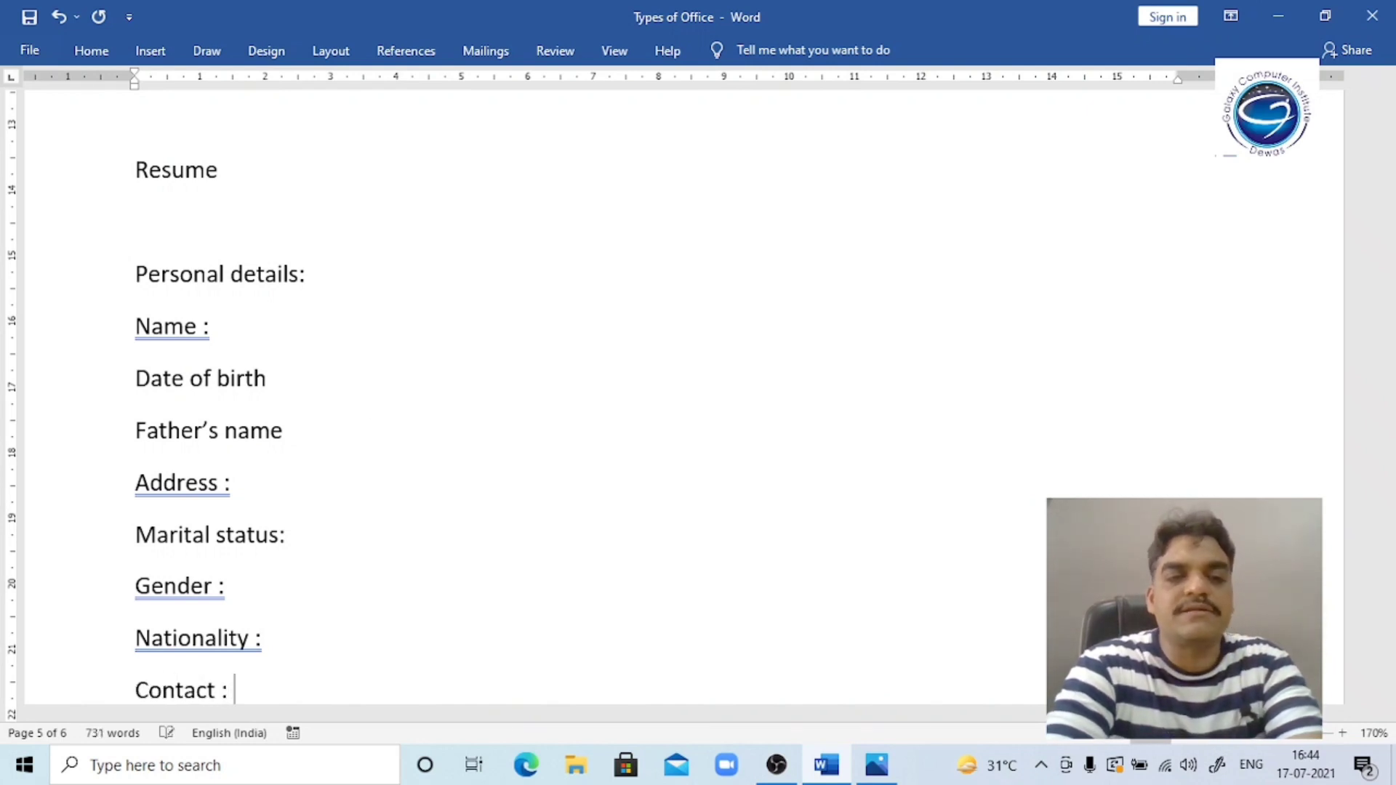
key(Return)
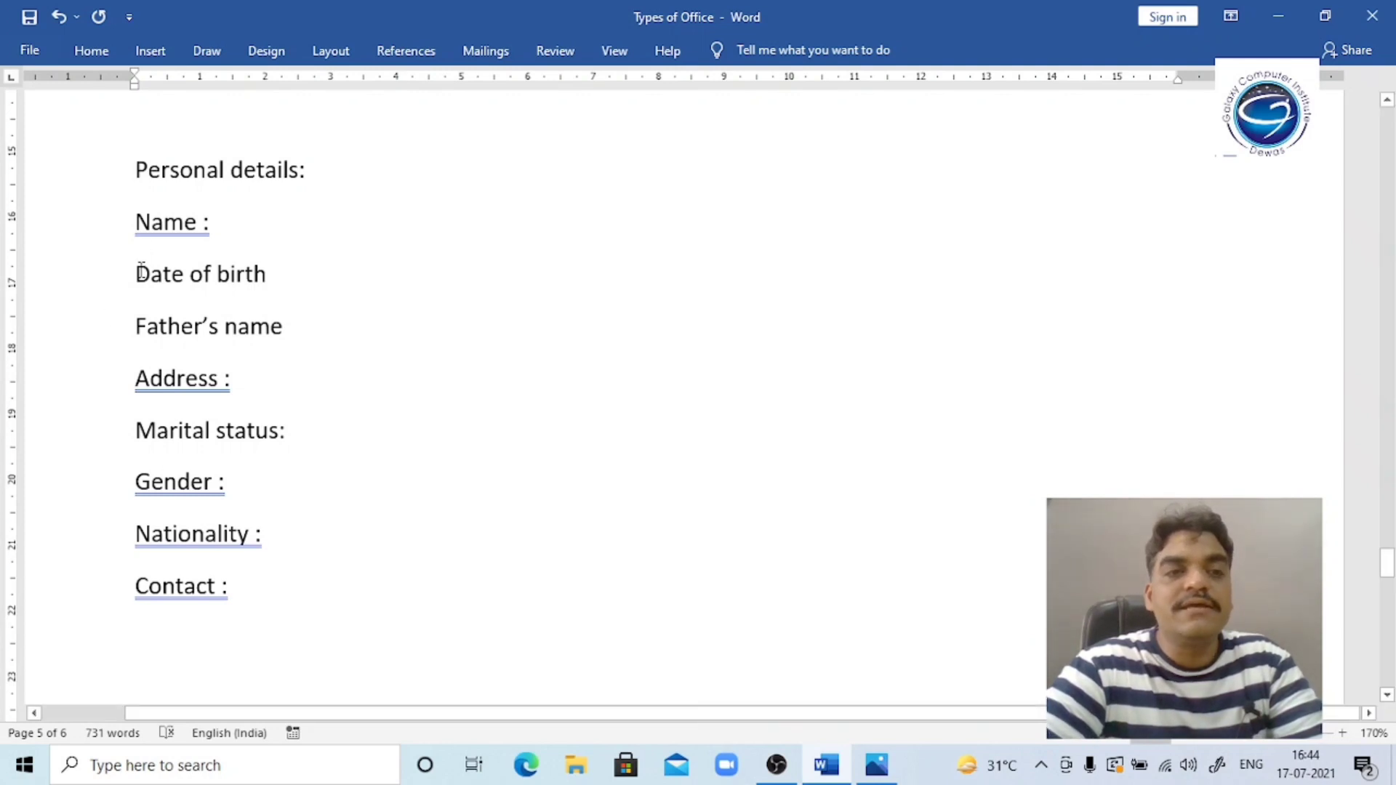
Move the "Father's name" line above the "Date of birth" line.
click(133, 329)
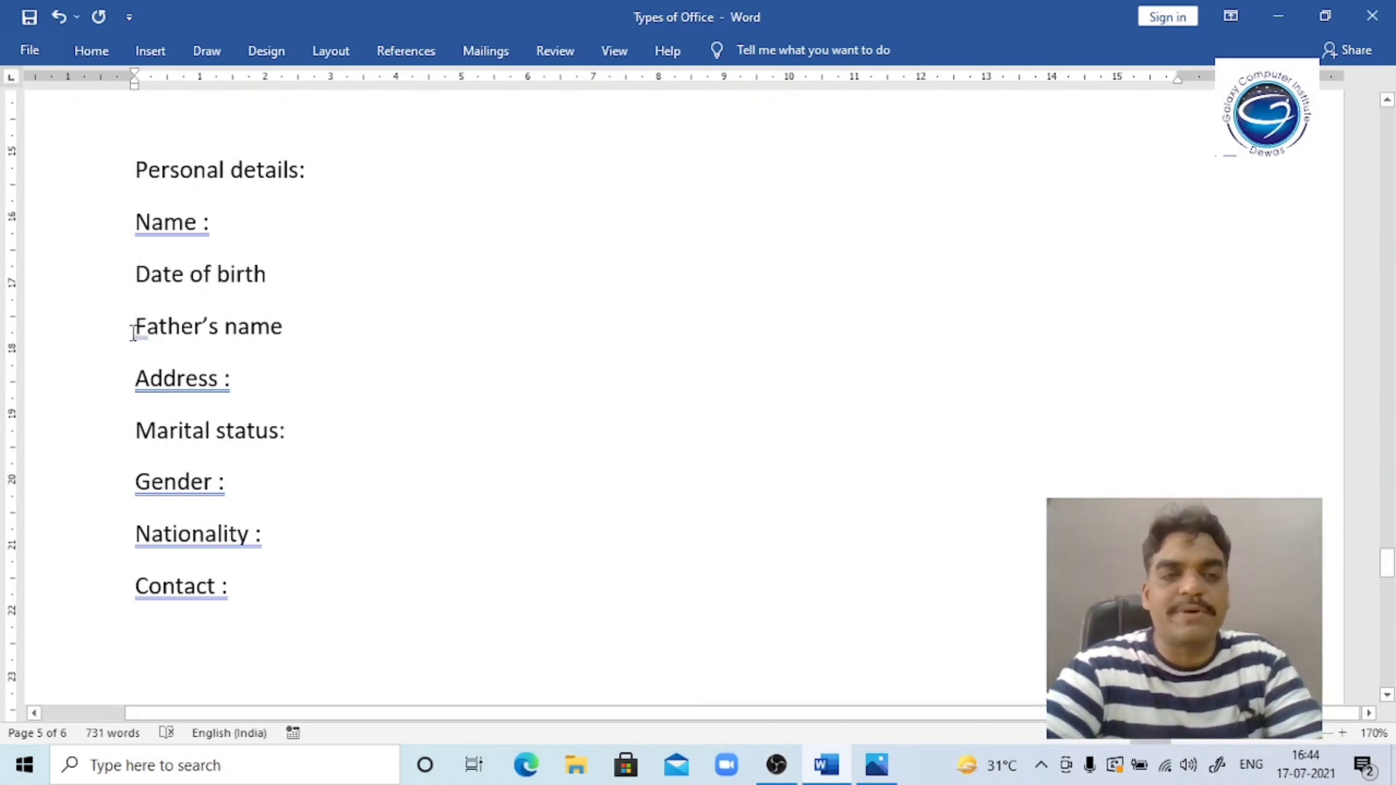
drag(133, 329, 327, 329)
key(ctrl+c)
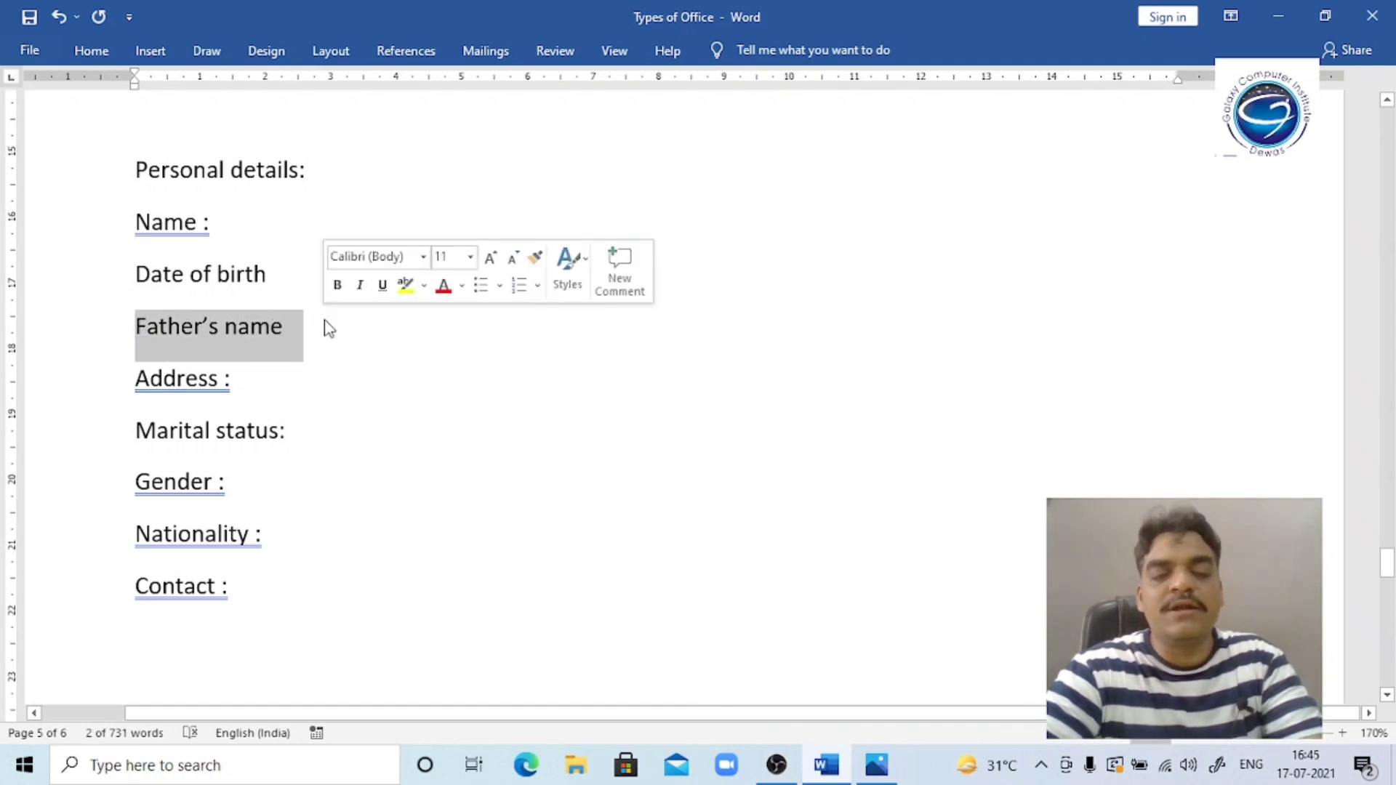
key(Delete)
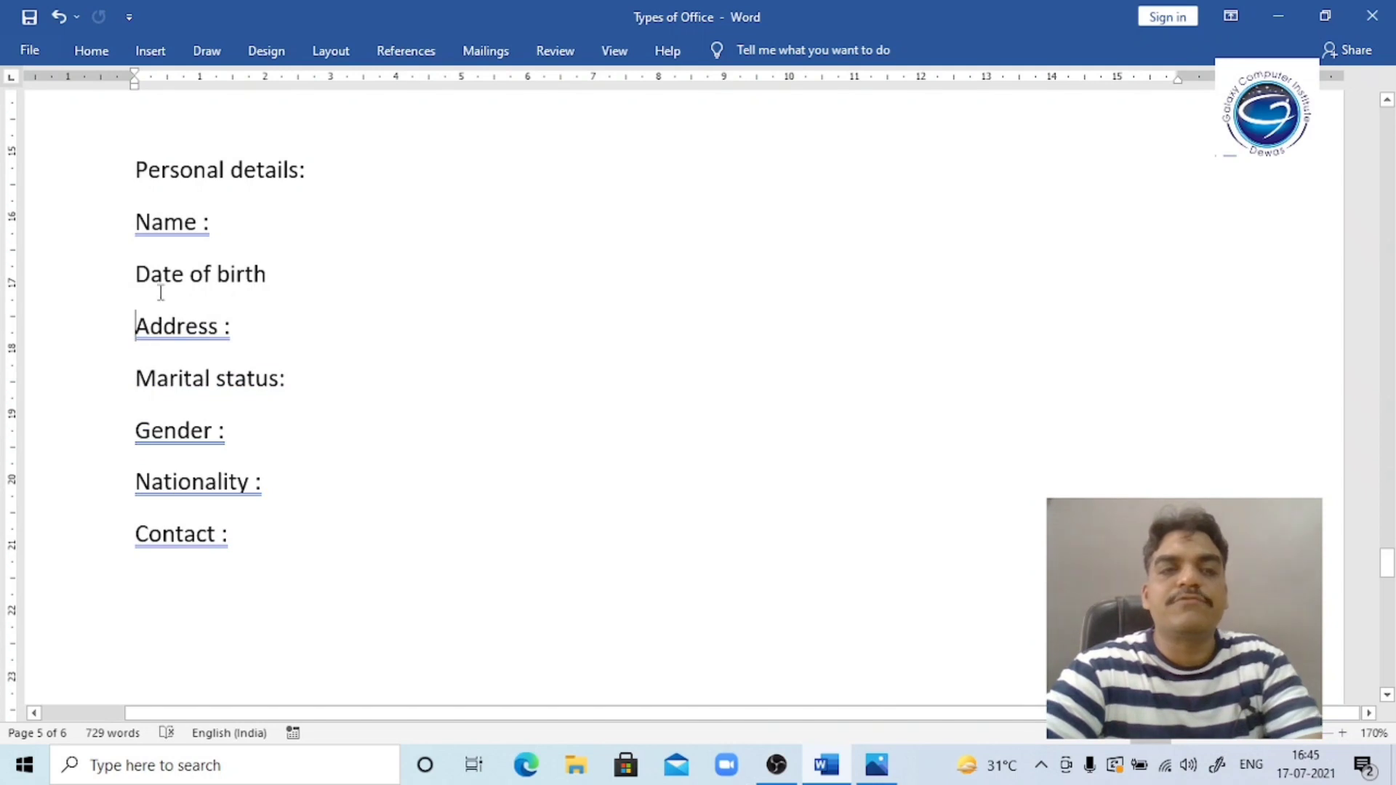
click(133, 274)
key(ctrl+v)
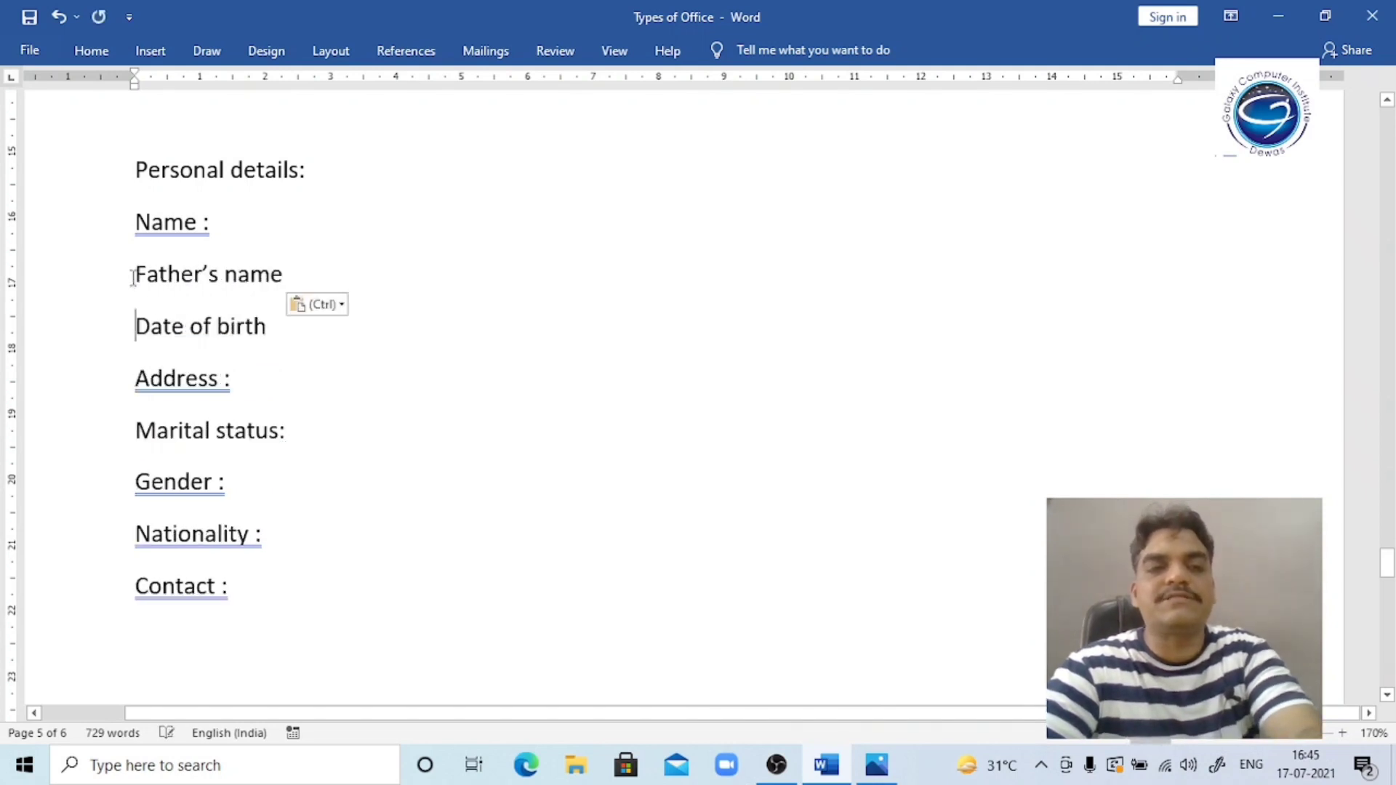
Move the insertion point through the personal details list and select the whole "Address :" line.
key(Down)
key(Down)
key(Down)
key(Down)
key(Down)
key(Down)
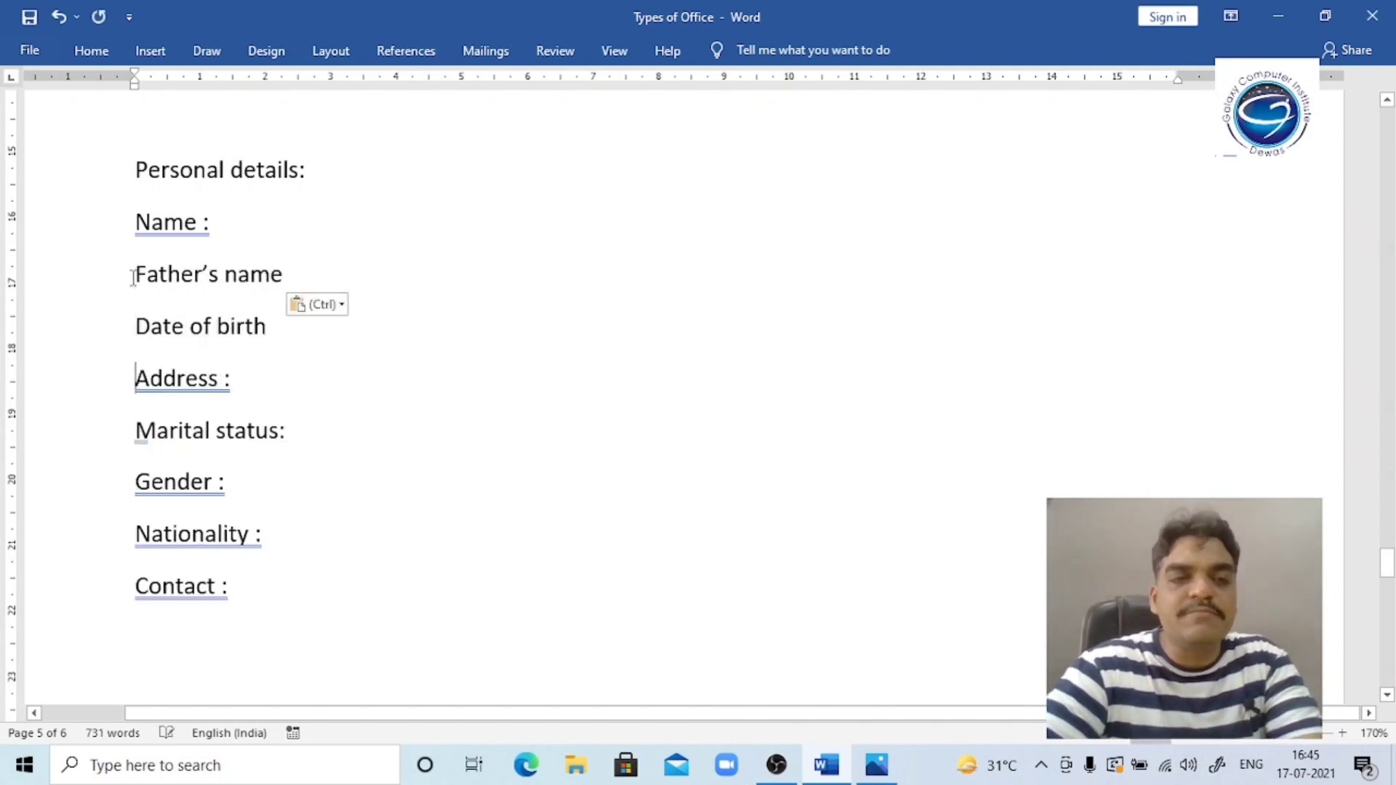
key(Up)
key(Up)
key(Up)
key(Up)
key(Up)
key(Up)
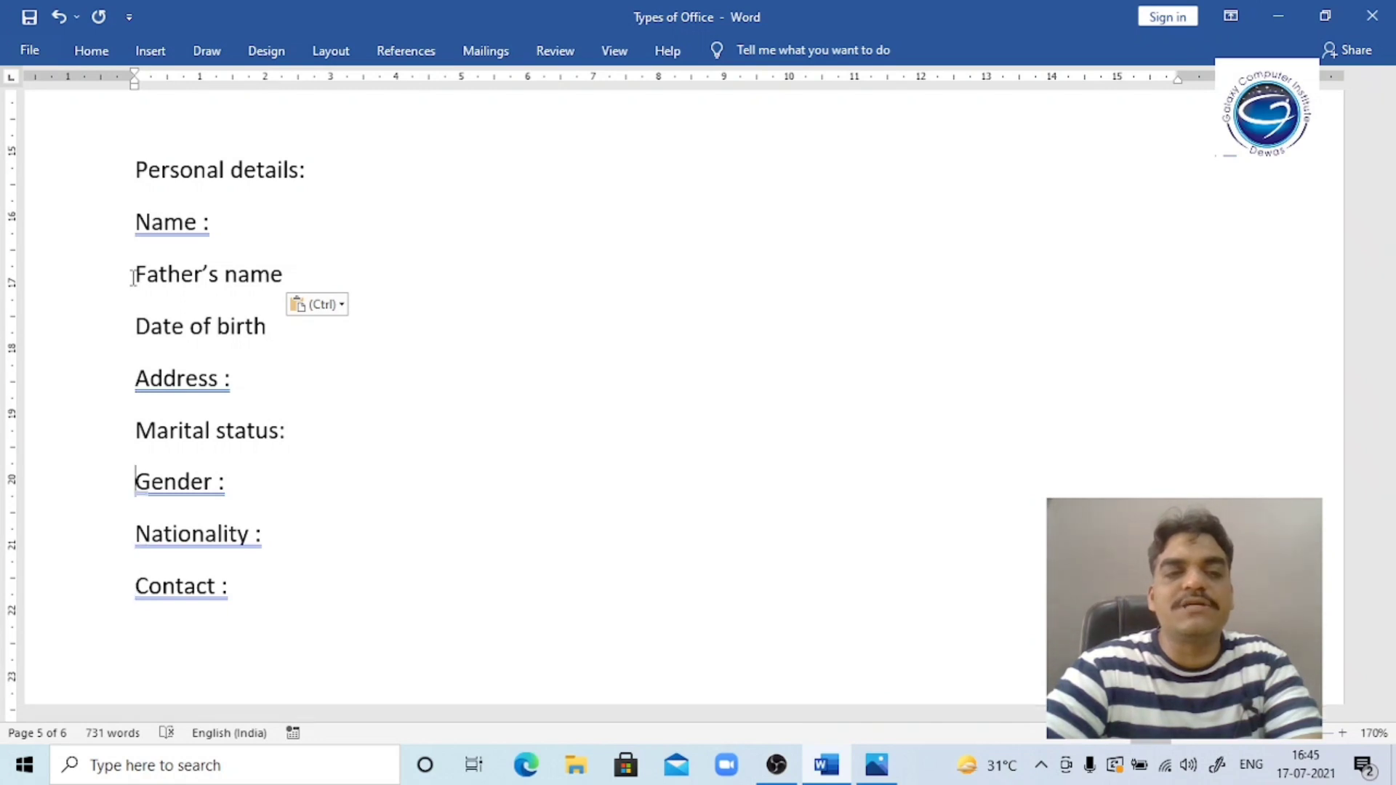
key(Down)
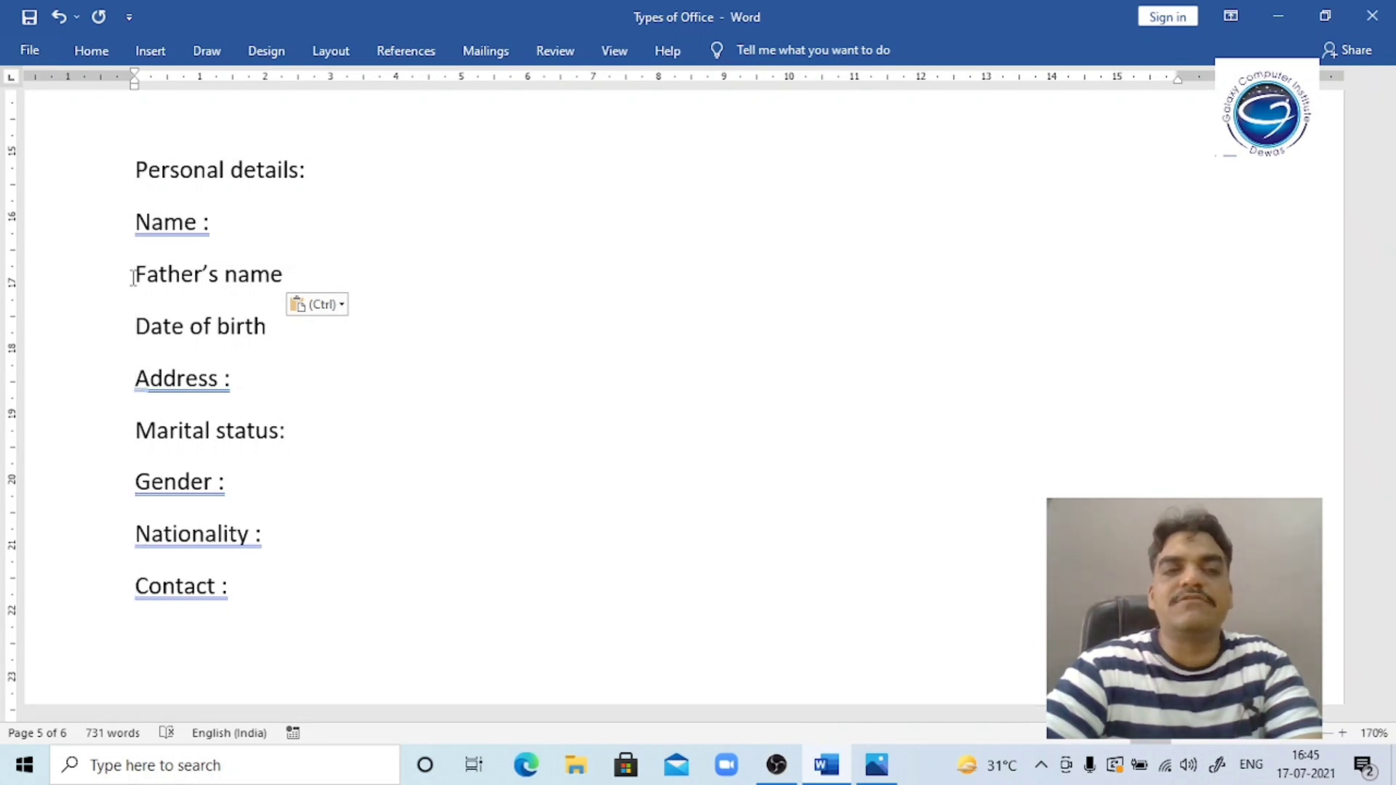
key(Up)
key(shift+Down)
key(Down)
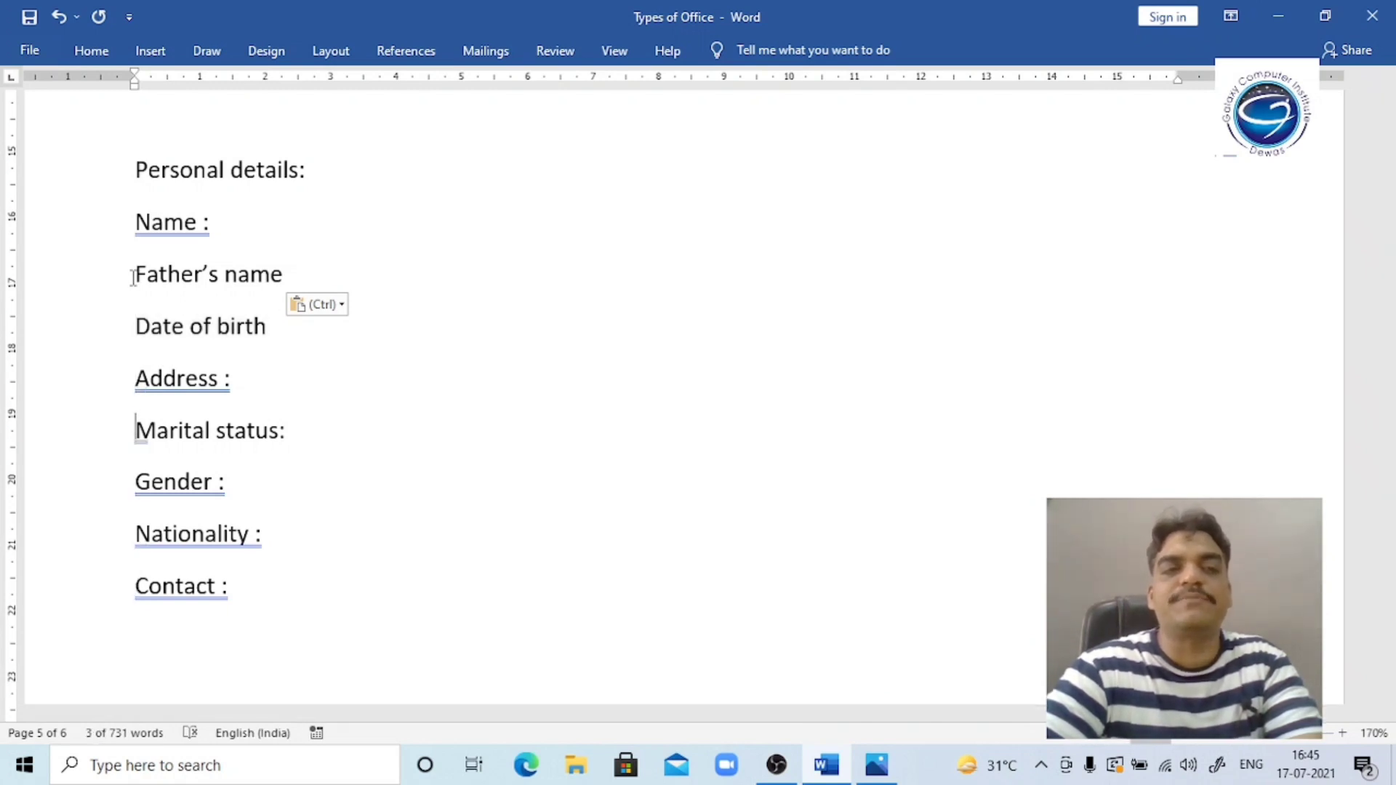
key(Up)
key(shift+Down)
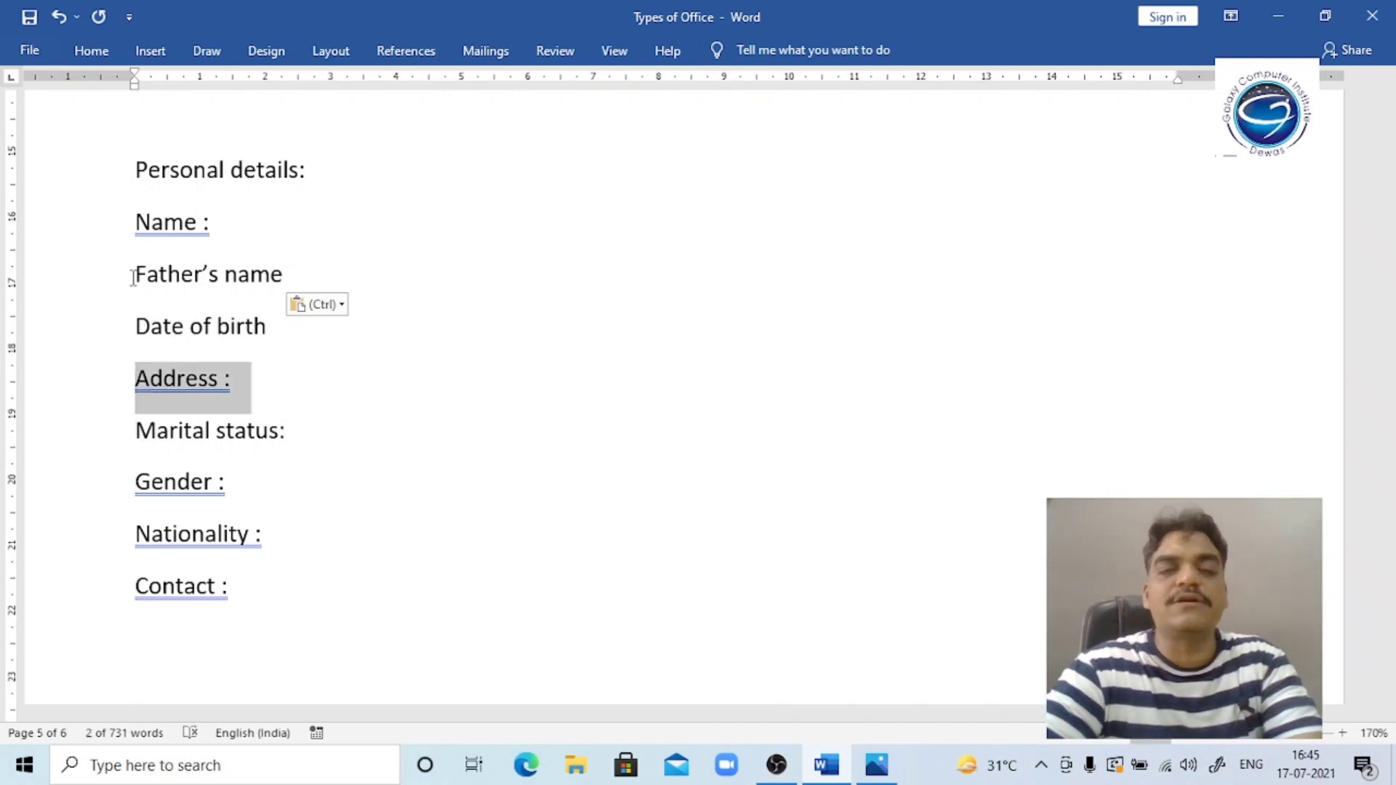
key(ctrl)
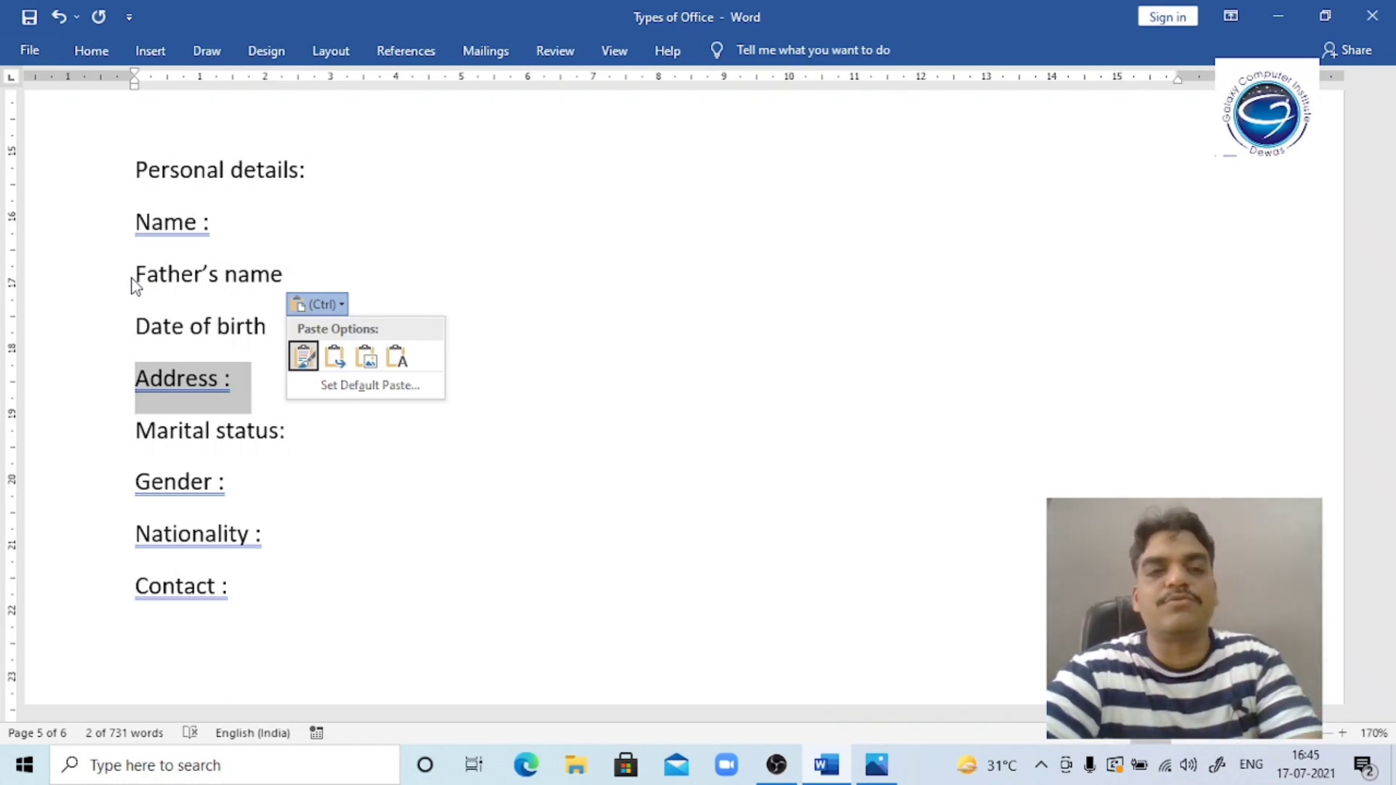
Undo the move of the "Father's name" line and clear the selection.
key(ctrl+z)
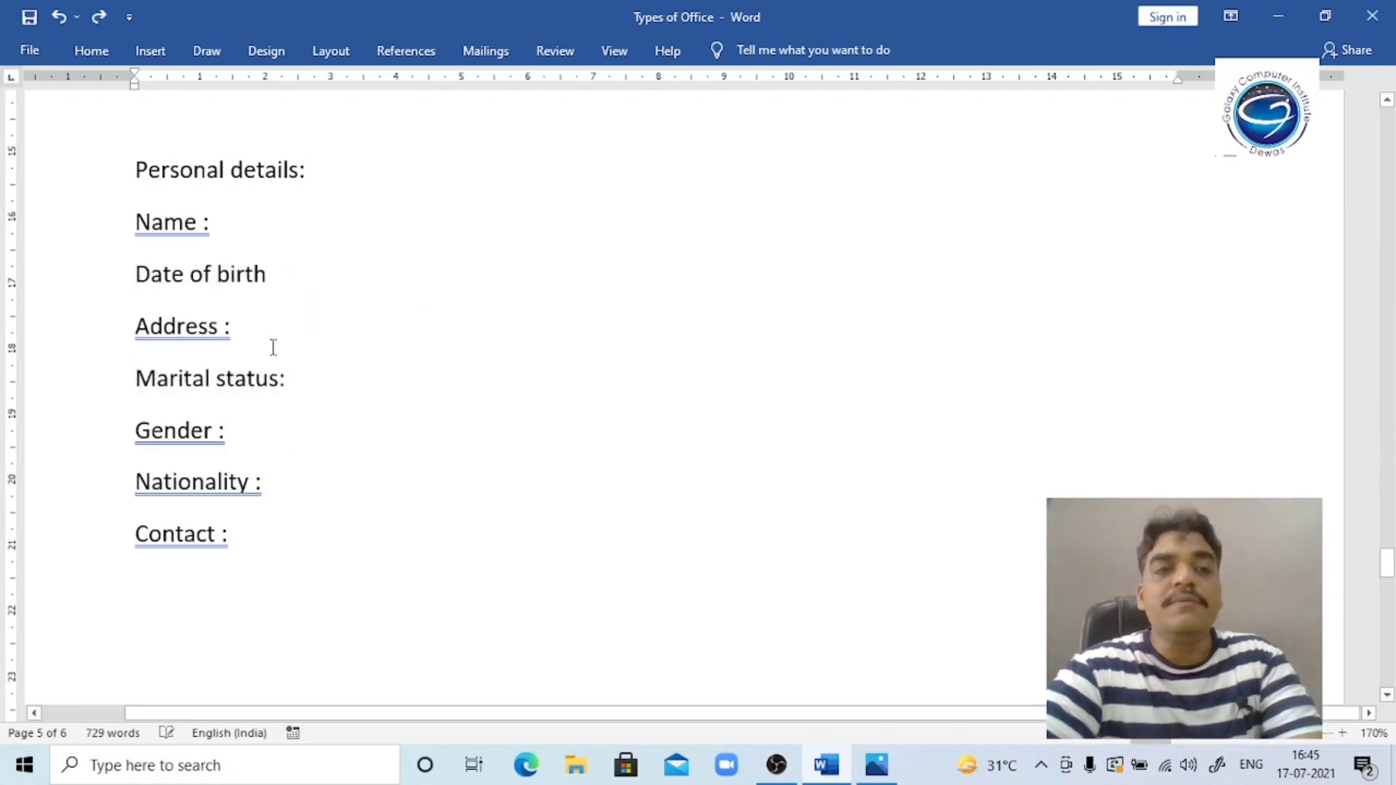
key(ctrl+y)
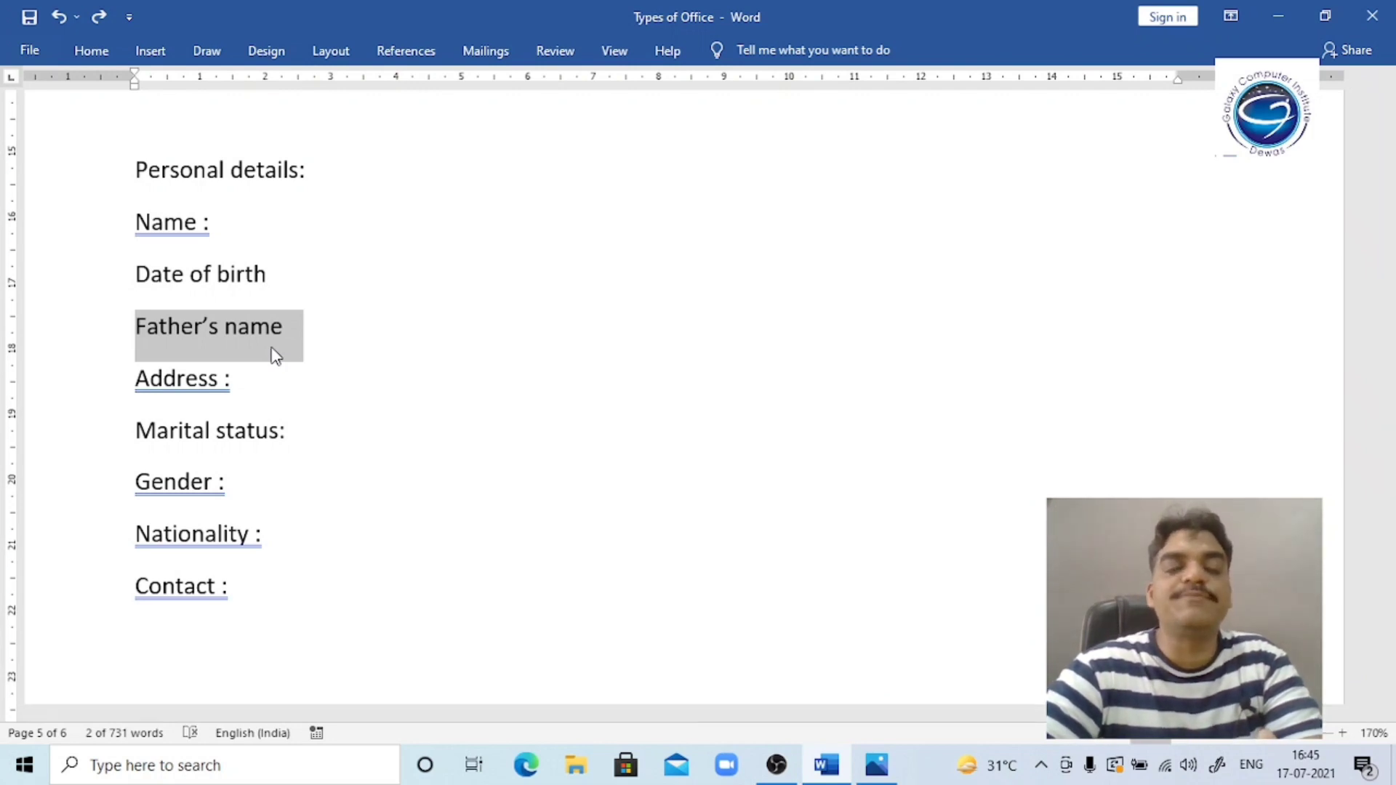
key(Up)
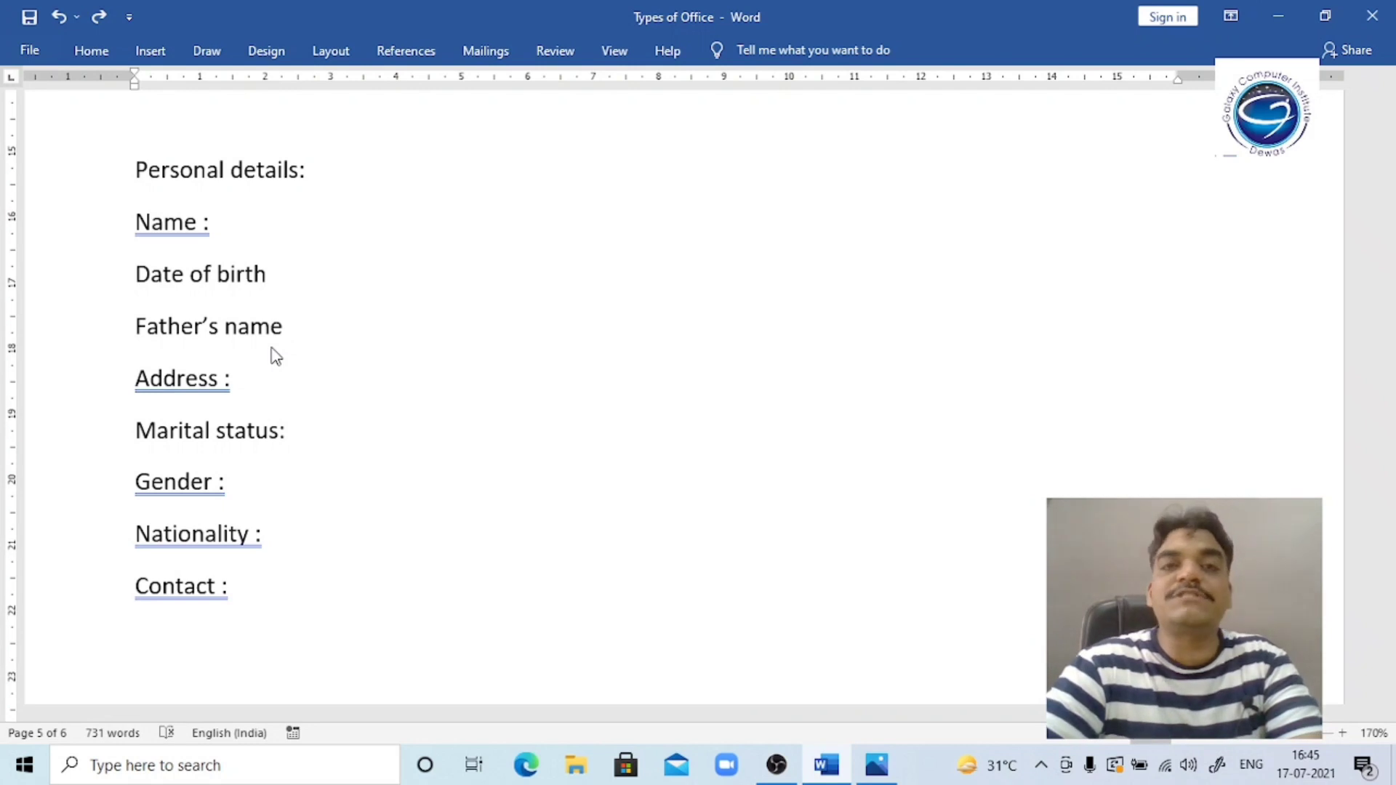
Remove the "Name :" line and then the "Father's name" line from the personal details list.
key(Up)
key(shift+Down)
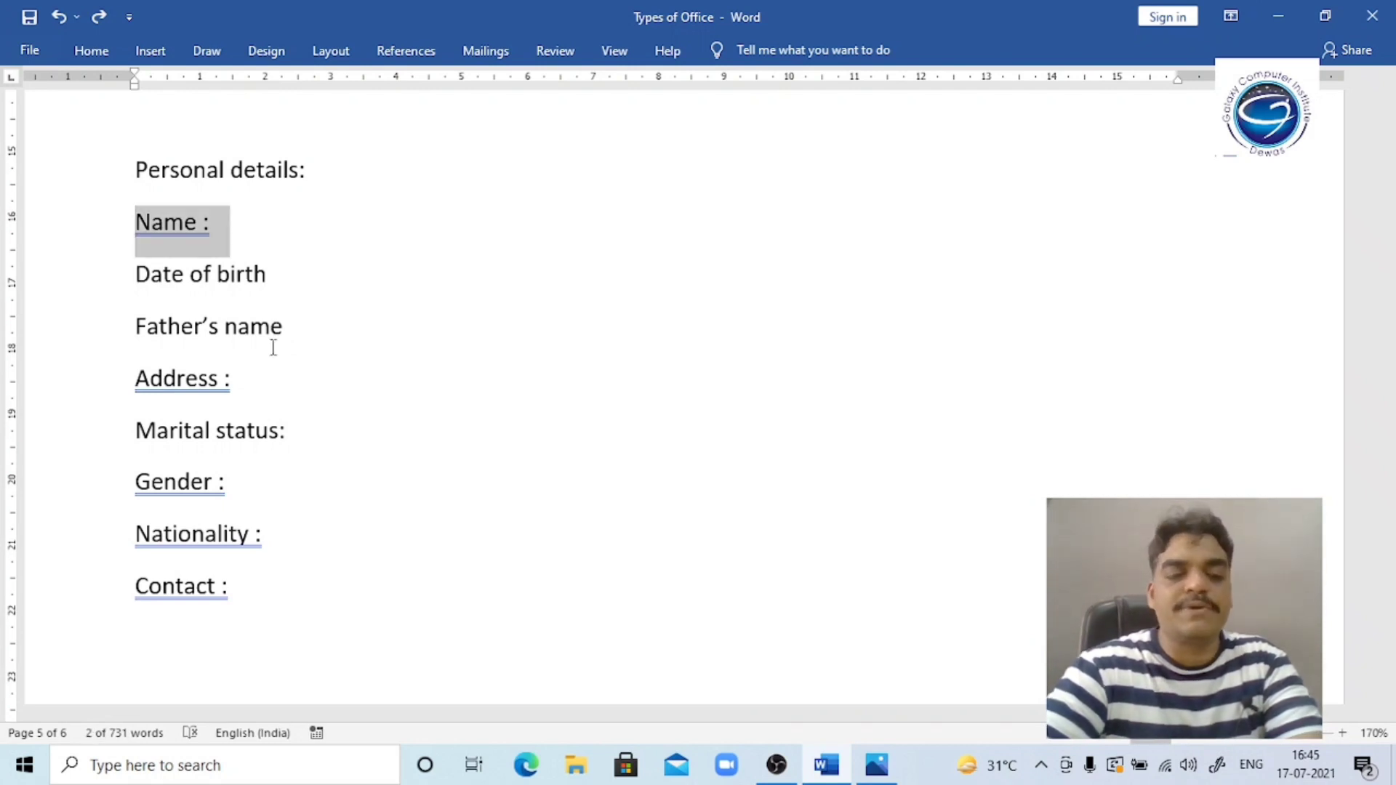
key(Delete)
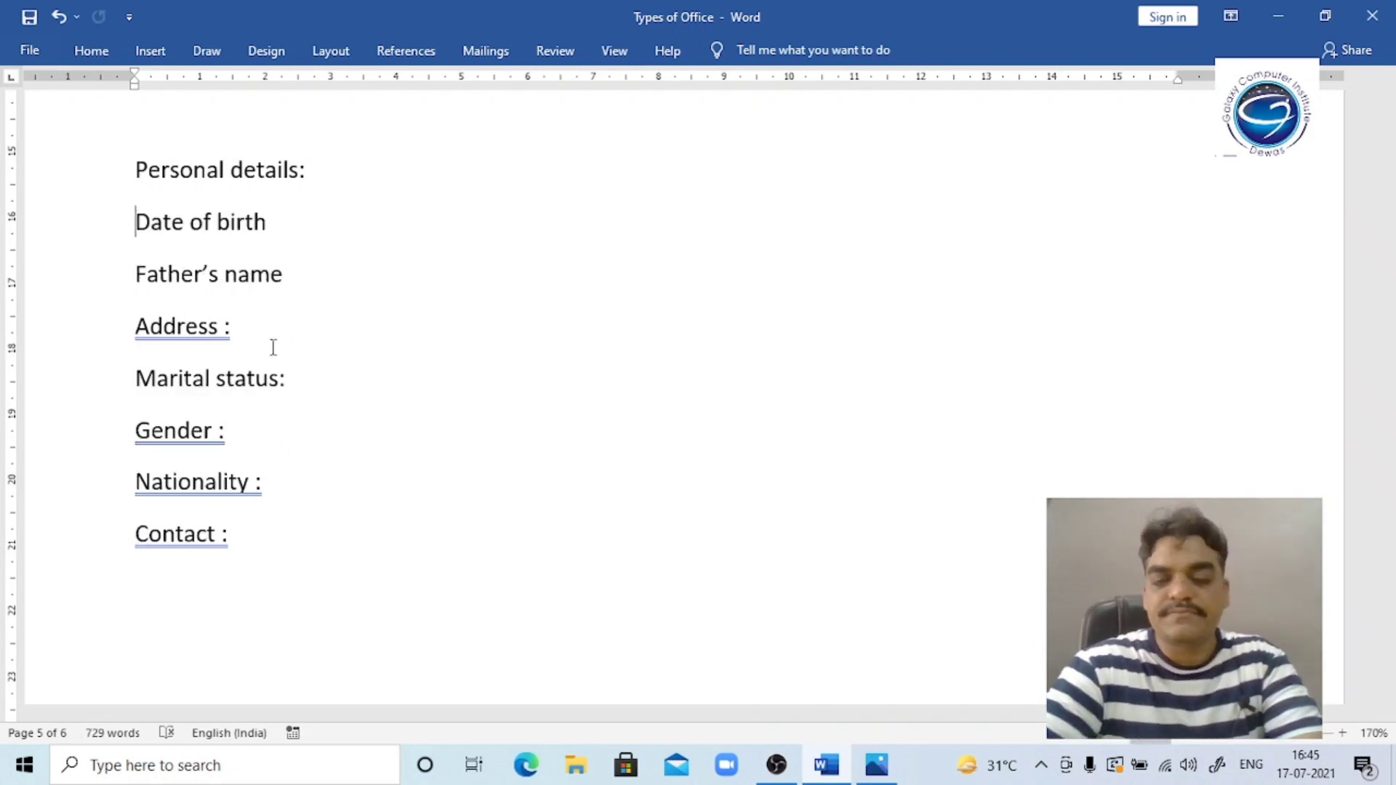
key(Down)
key(shift+Down)
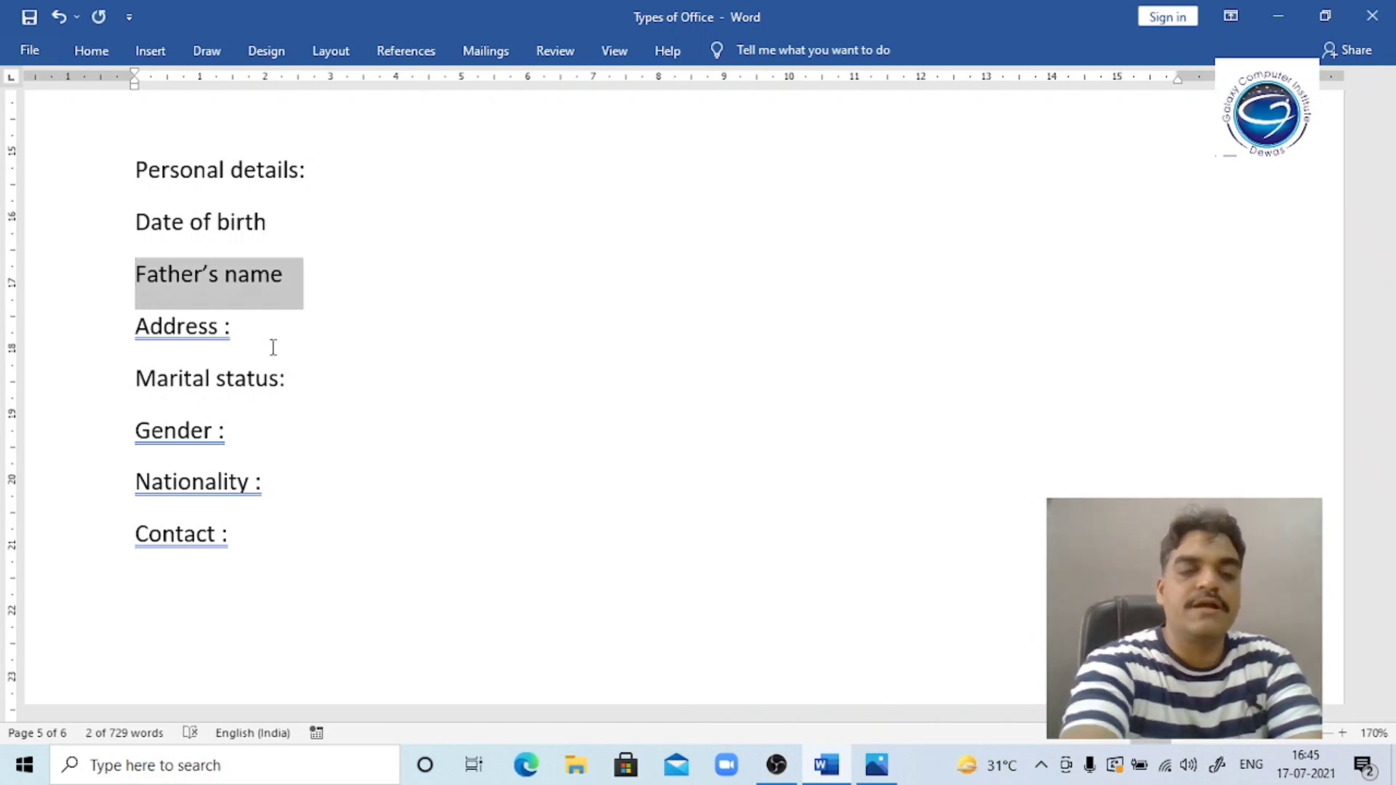
key(Delete)
Remove the "Date of birth" line and then the "Address :" line from the list.
key(Up)
key(shift+Down)
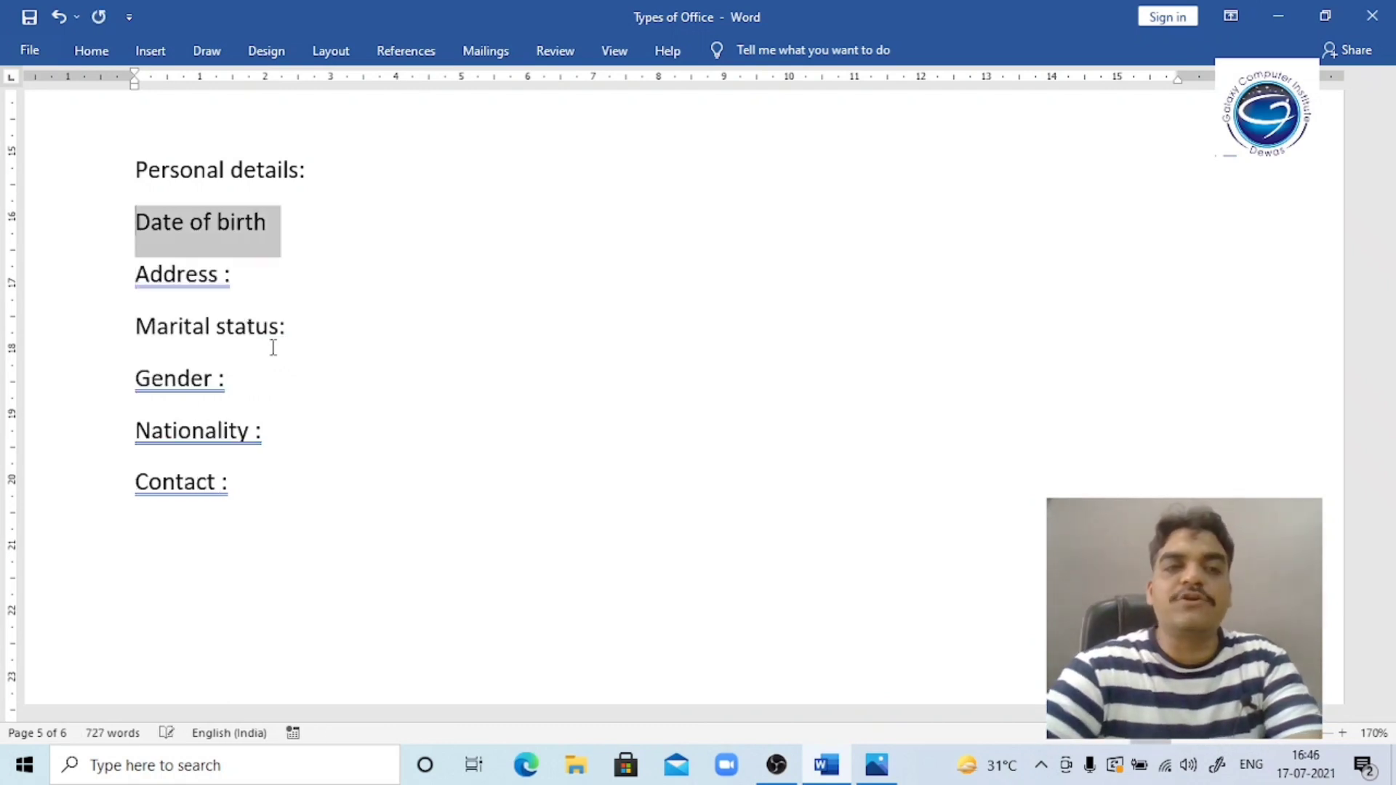
key(Delete)
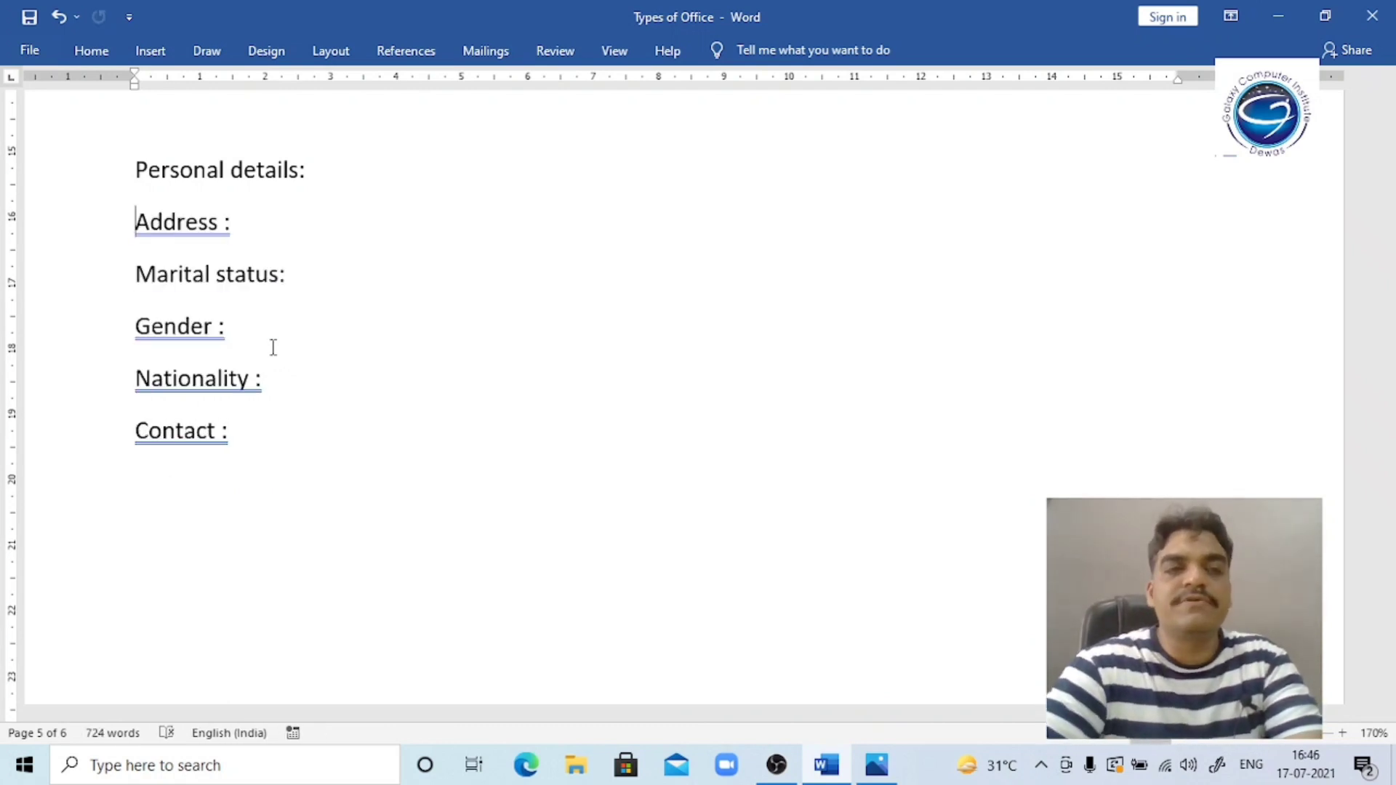
key(shift+Down)
key(Delete)
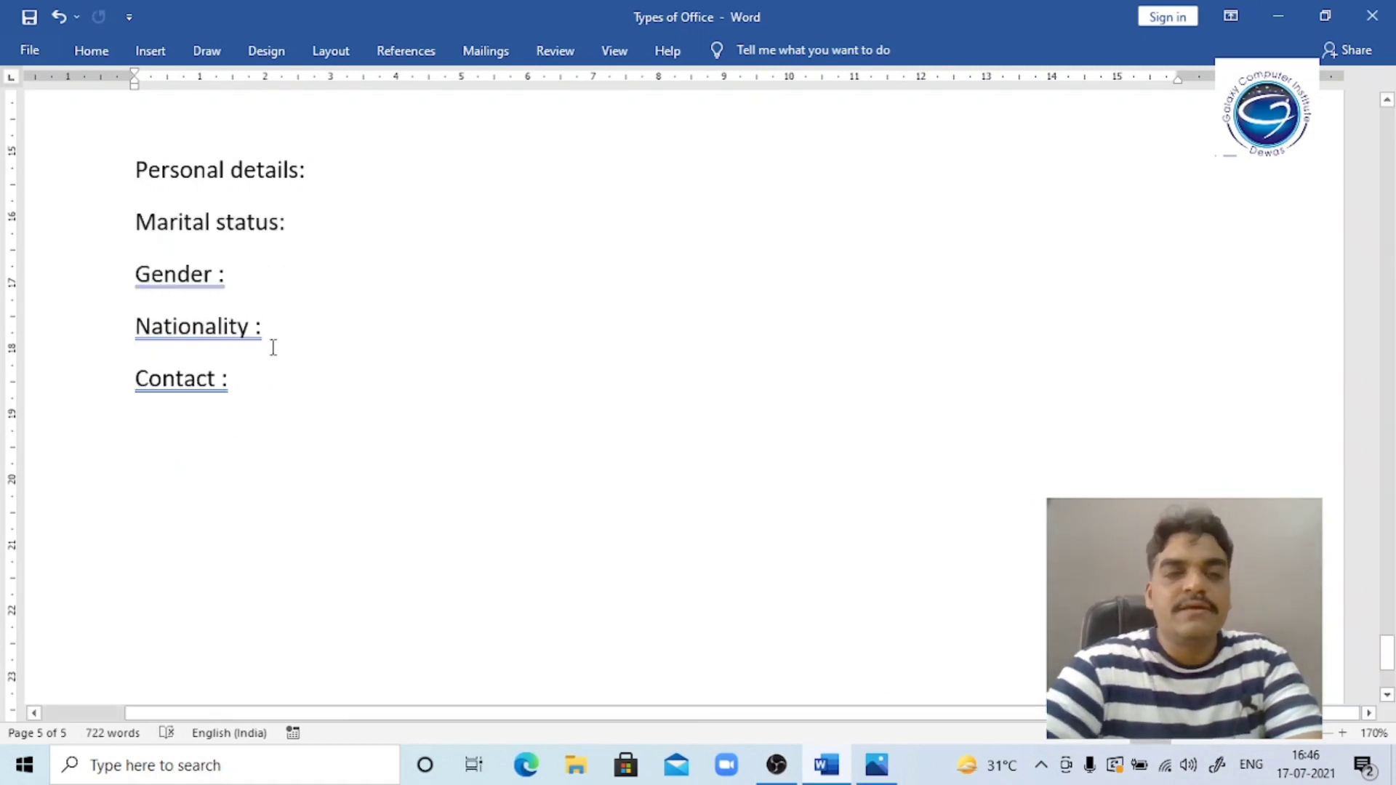
Remove the "Contact :" line from the end of the personal details list.
key(Down)
key(Down)
key(Down)
key(shift+Down)
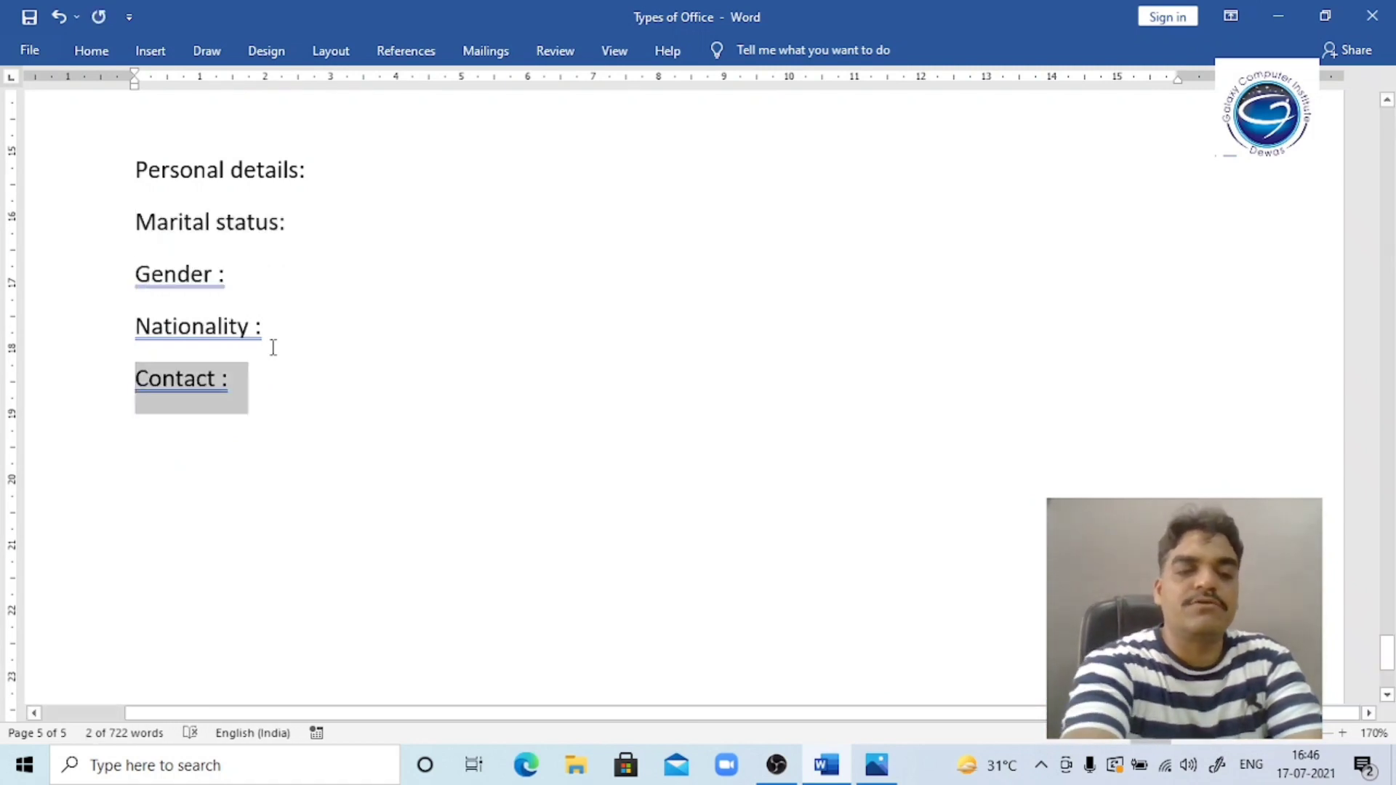
key(Delete)
Remove the "Marital status:" line and then the "Gender :" line from below "Personal details:".
key(Up)
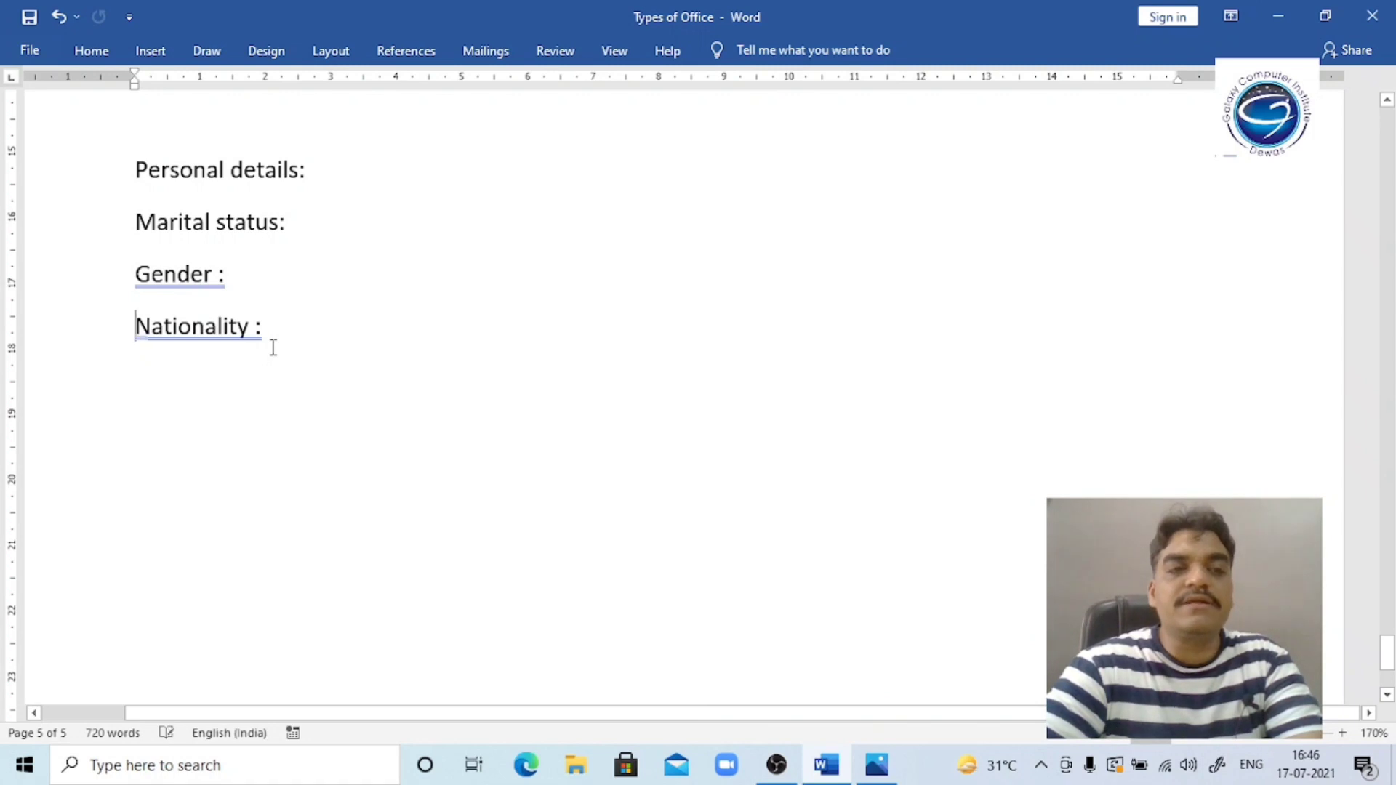
key(Up)
key(Up)
key(Down)
key(shift+Down)
key(Up)
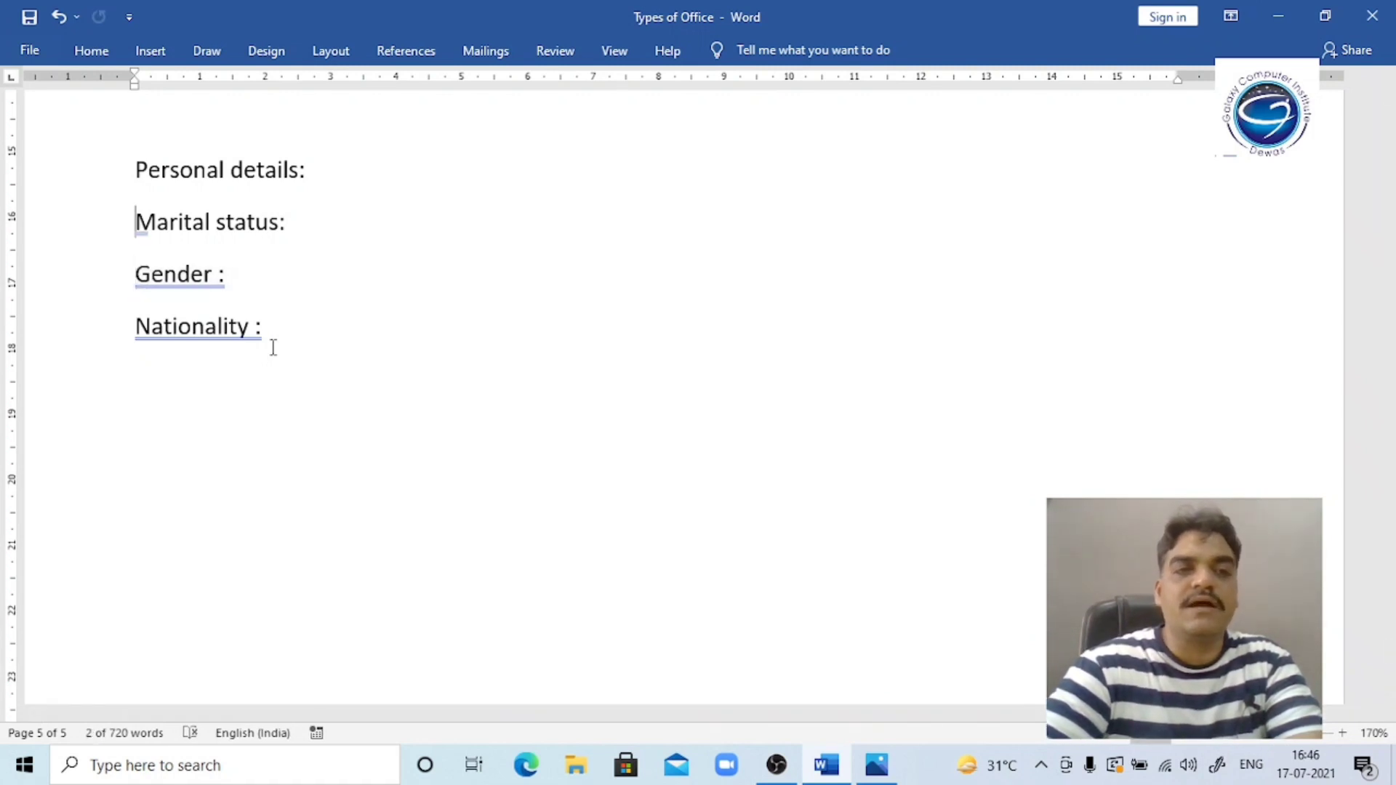
key(shift+Down)
key(Delete)
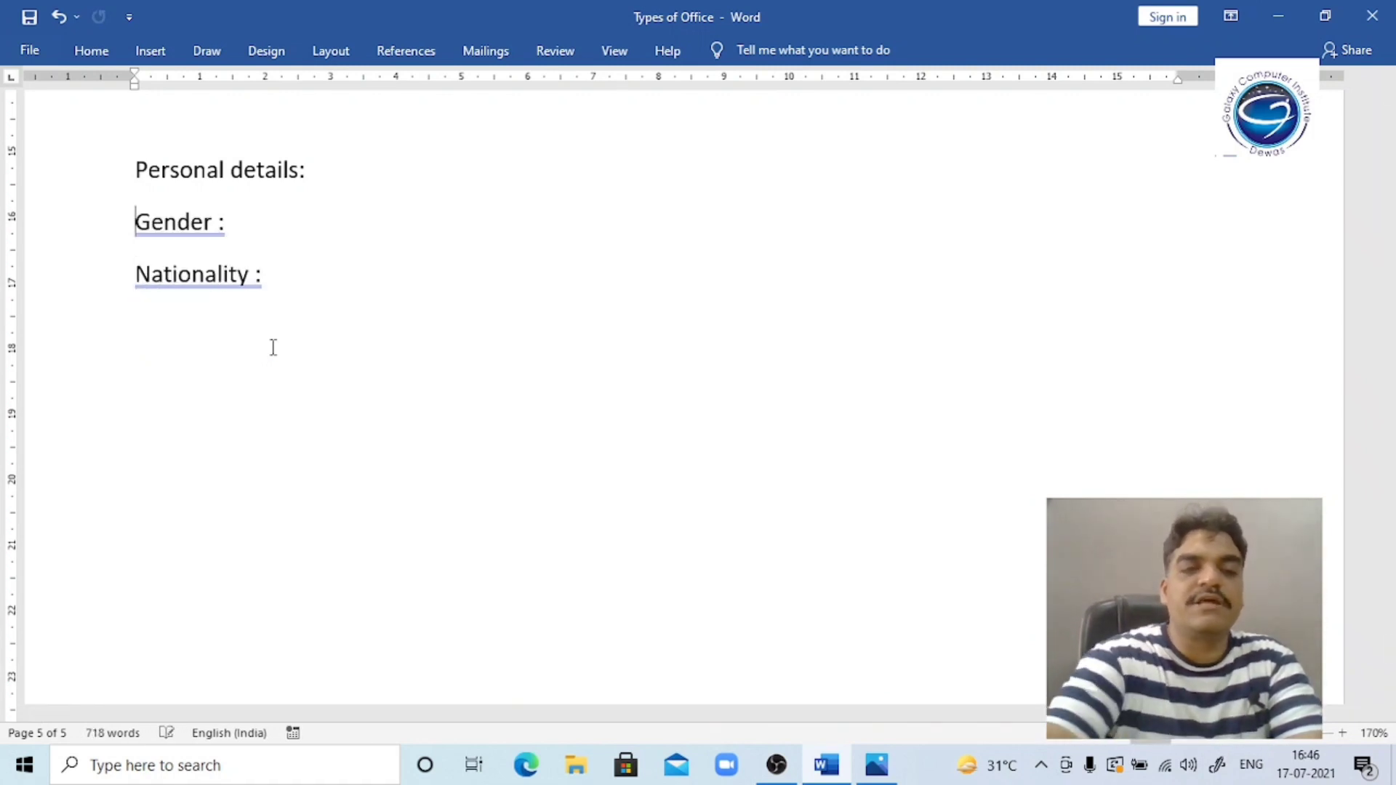
key(shift+Down)
key(Delete)
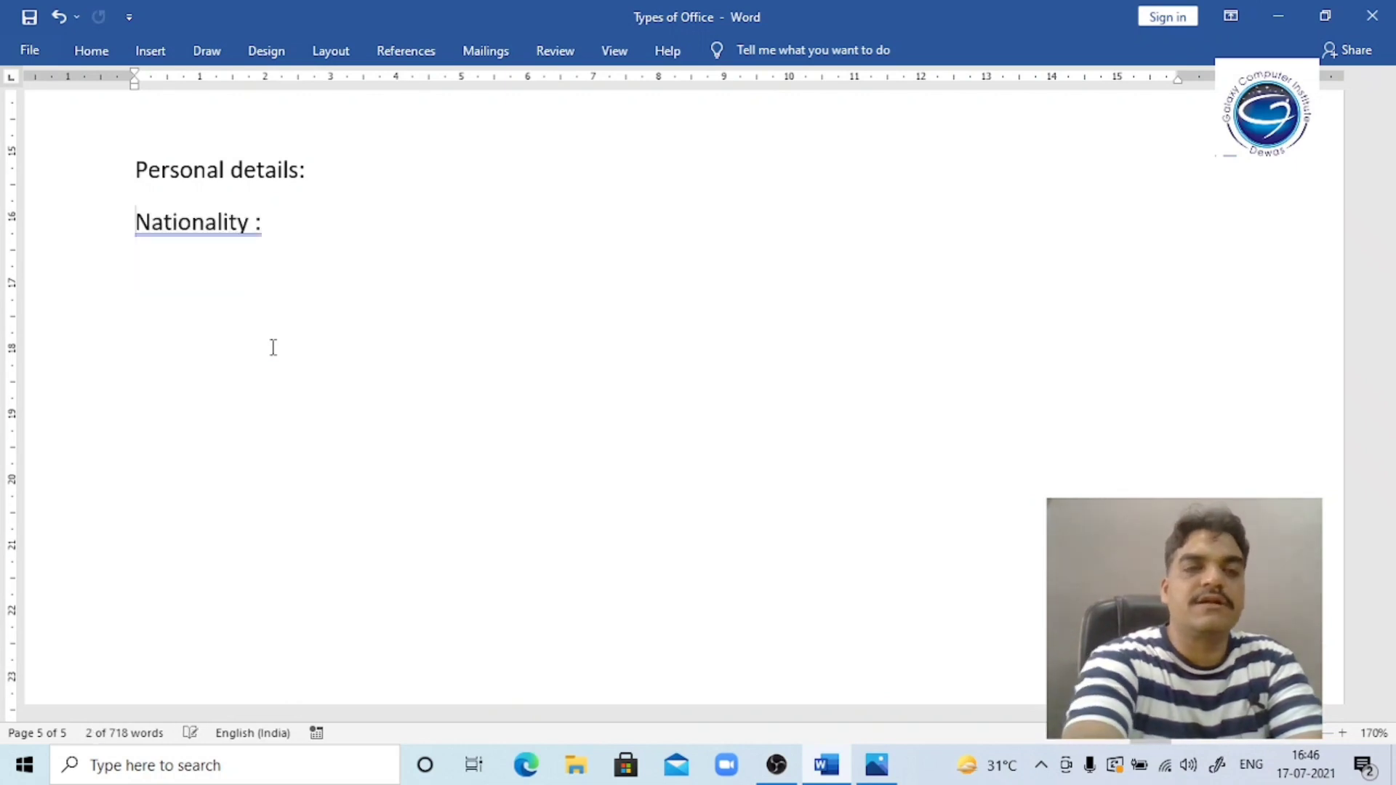
Cut the "Nationality :" line into the Spike and insert all the collected lines below "Personal details:".
key(shift+Down)
key(Delete)
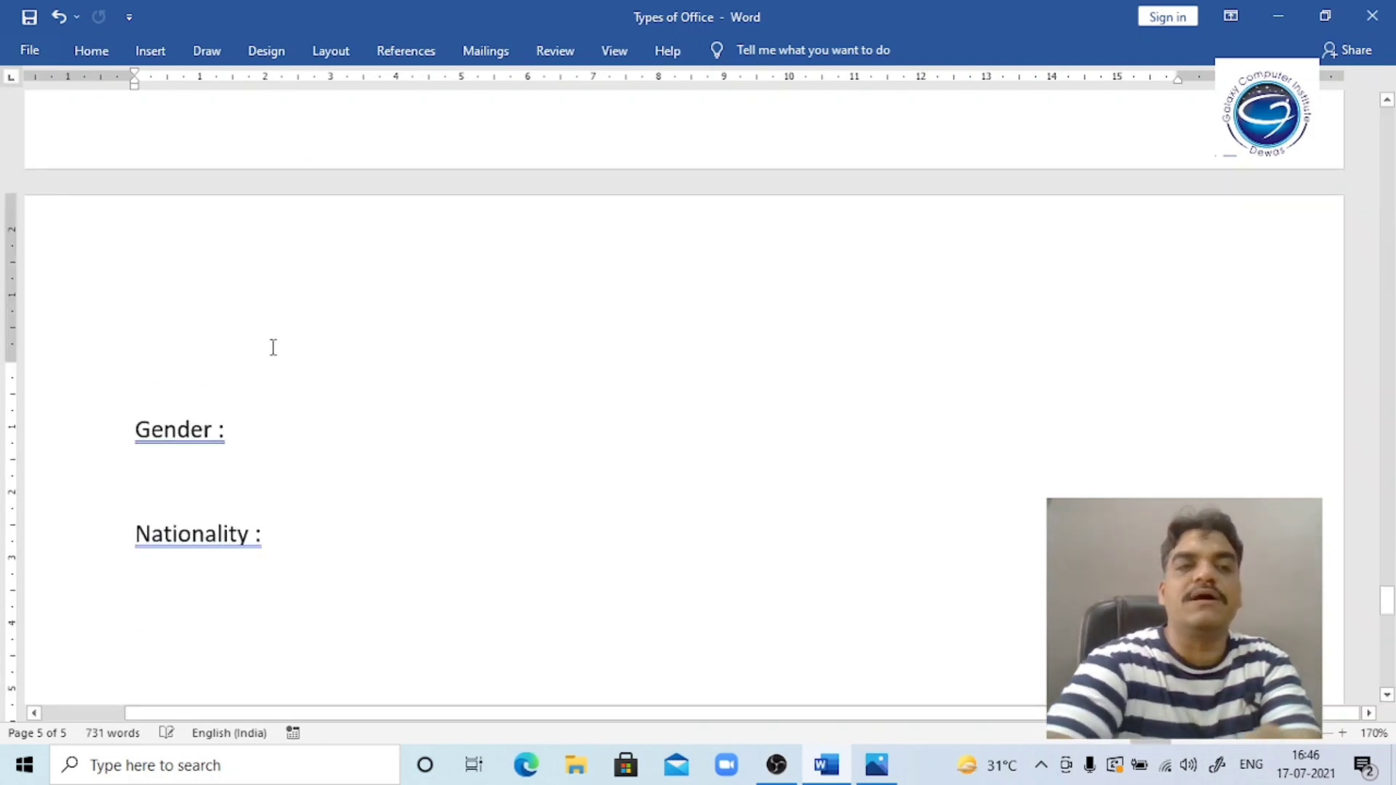
Delete the blank lines after "Name :", "Father's name" and "Date of birth" in the personal details list.
key(shift+Up)
key(shift+Up)
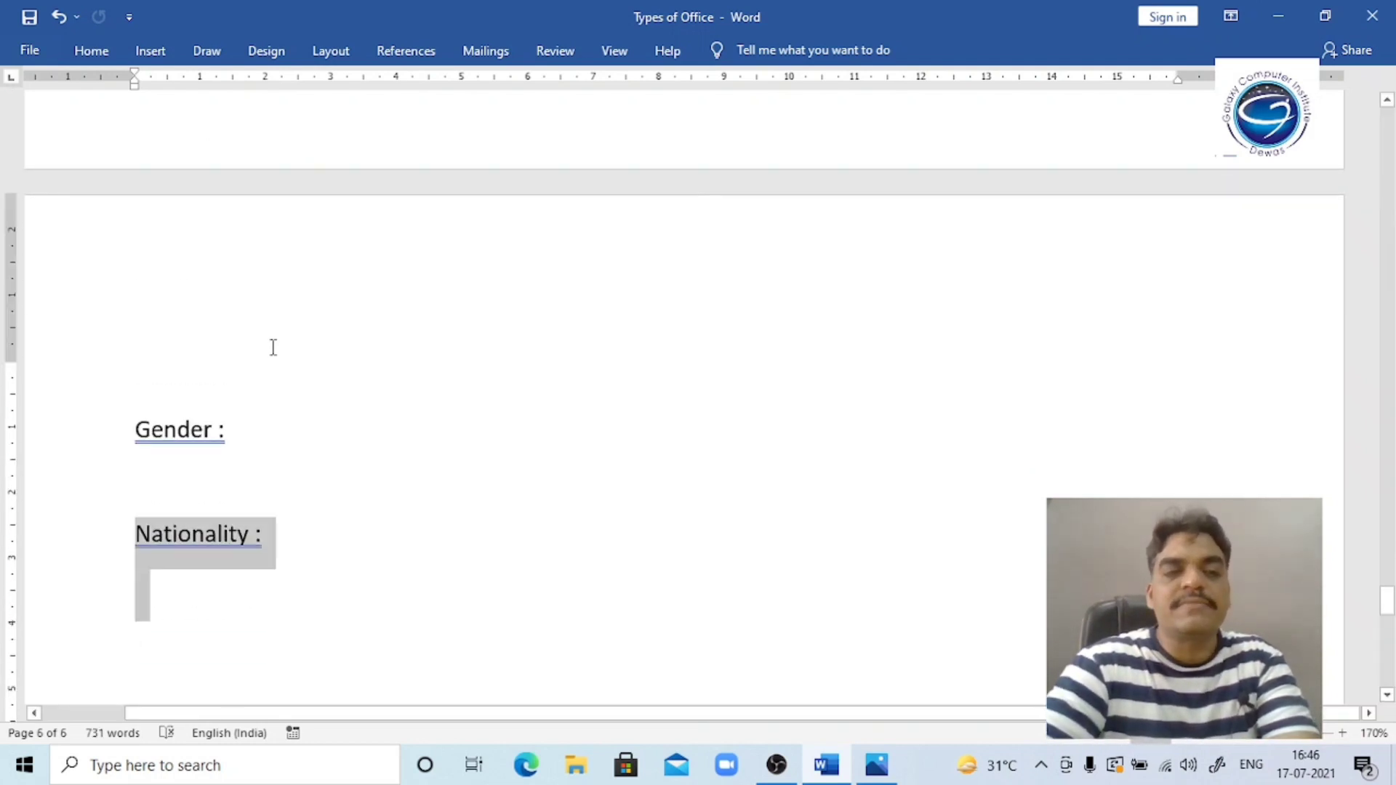
key(Up)
key(Up)
key(Up)
key(Up)
key(Up)
key(Up)
key(Up)
key(Up)
key(Up)
key(Up)
key(Up)
key(Up)
key(Up)
key(Up)
key(Up)
key(Up)
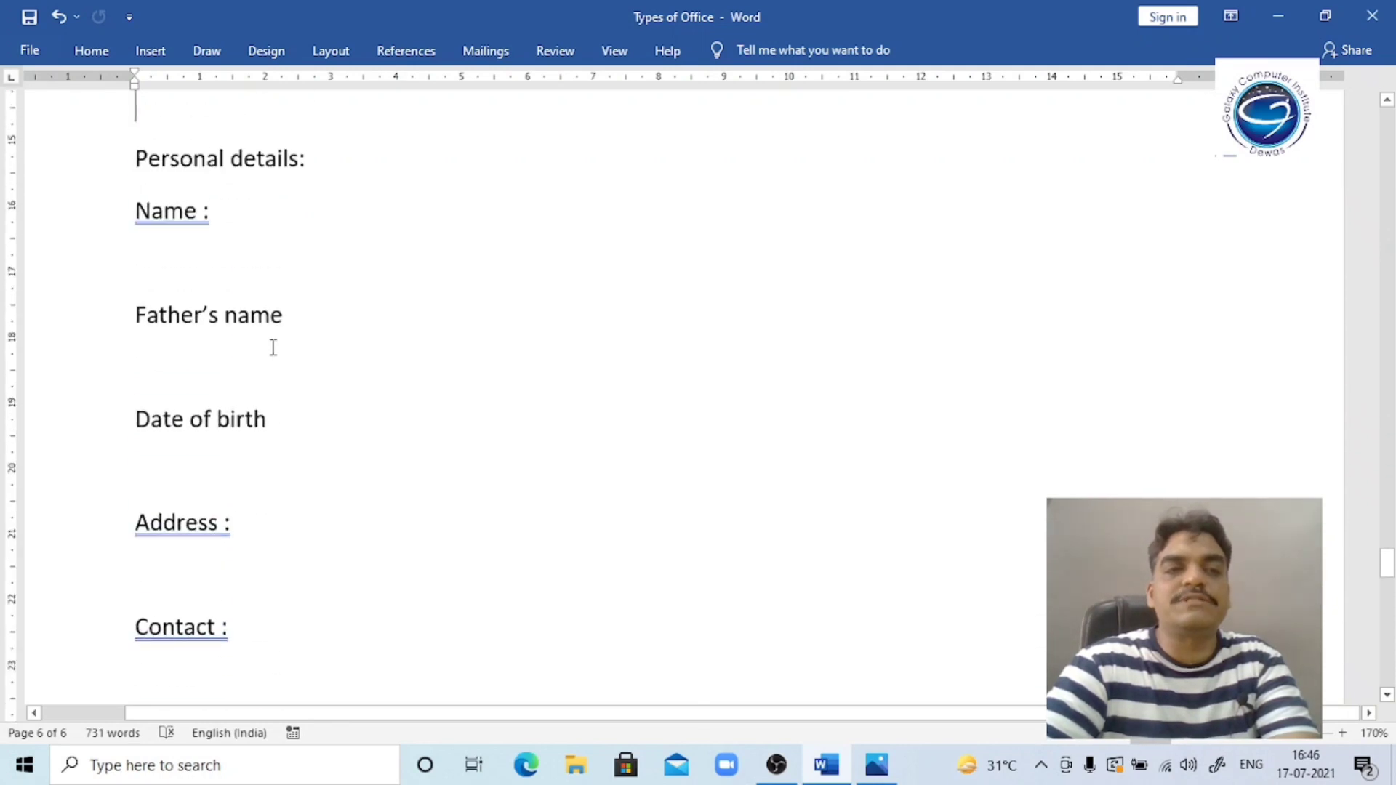
key(Up)
key(Down)
key(Down)
key(Down)
key(Down)
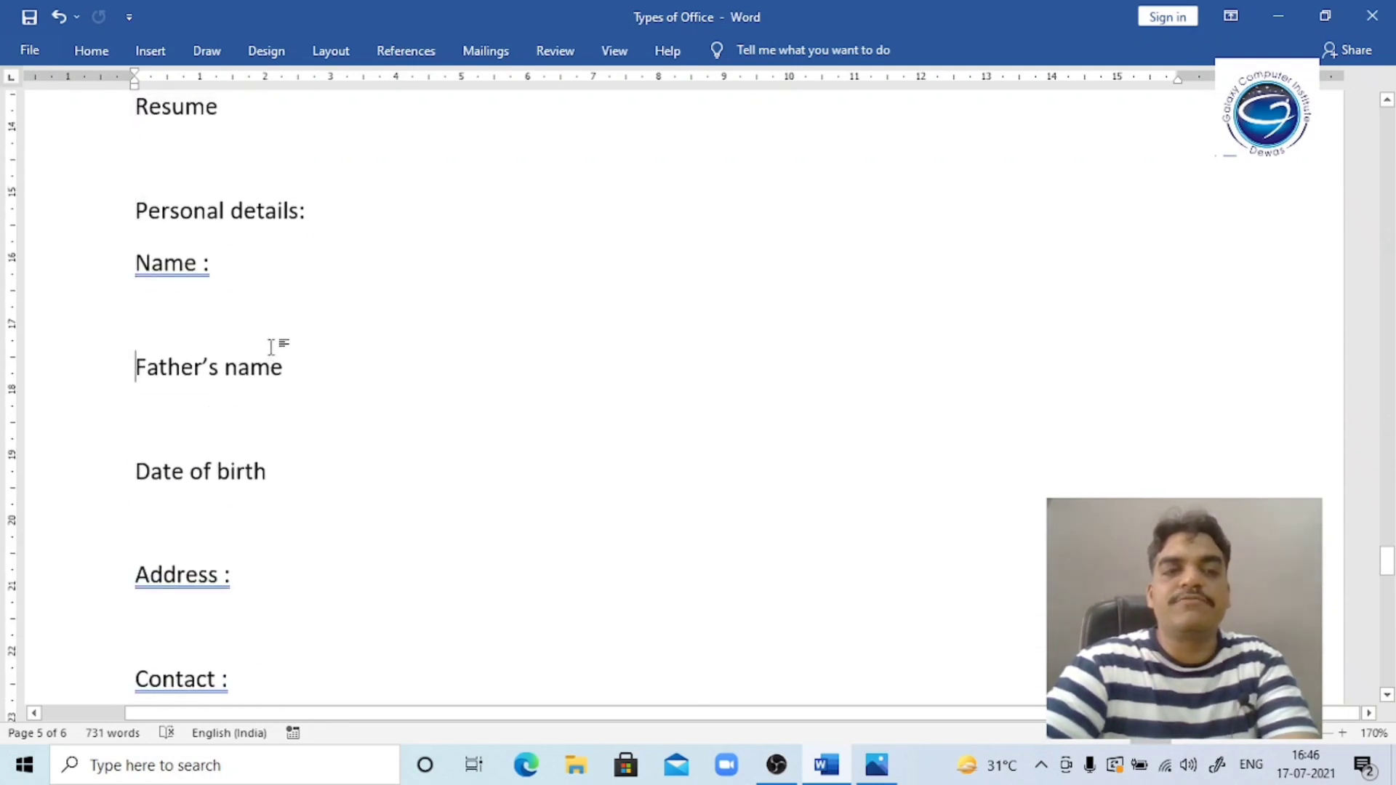
key(Up)
key(Delete)
key(Down)
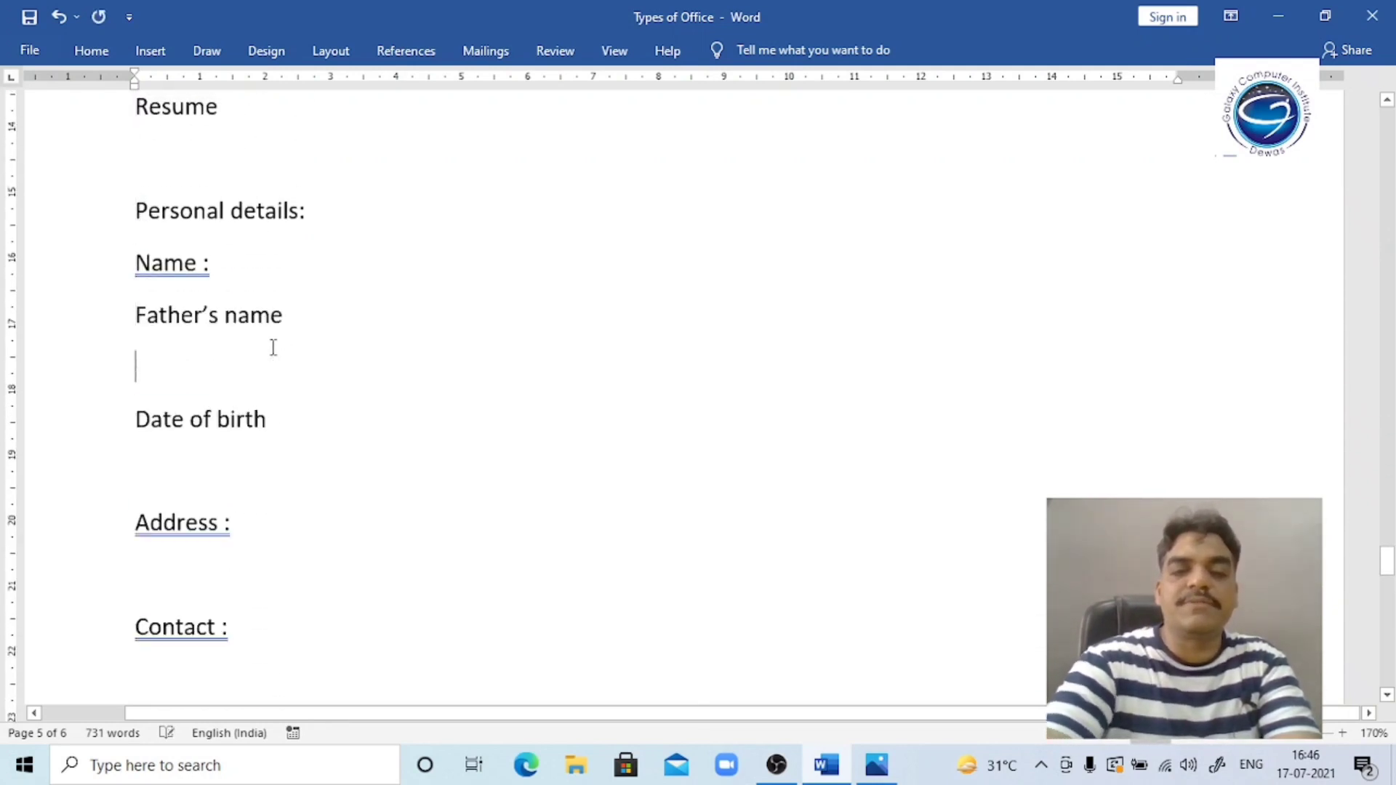
key(Delete)
key(Down)
key(Delete)
Delete the blank lines after "Address :", "Contact :", "Marital status:" and "Gender :".
key(Down)
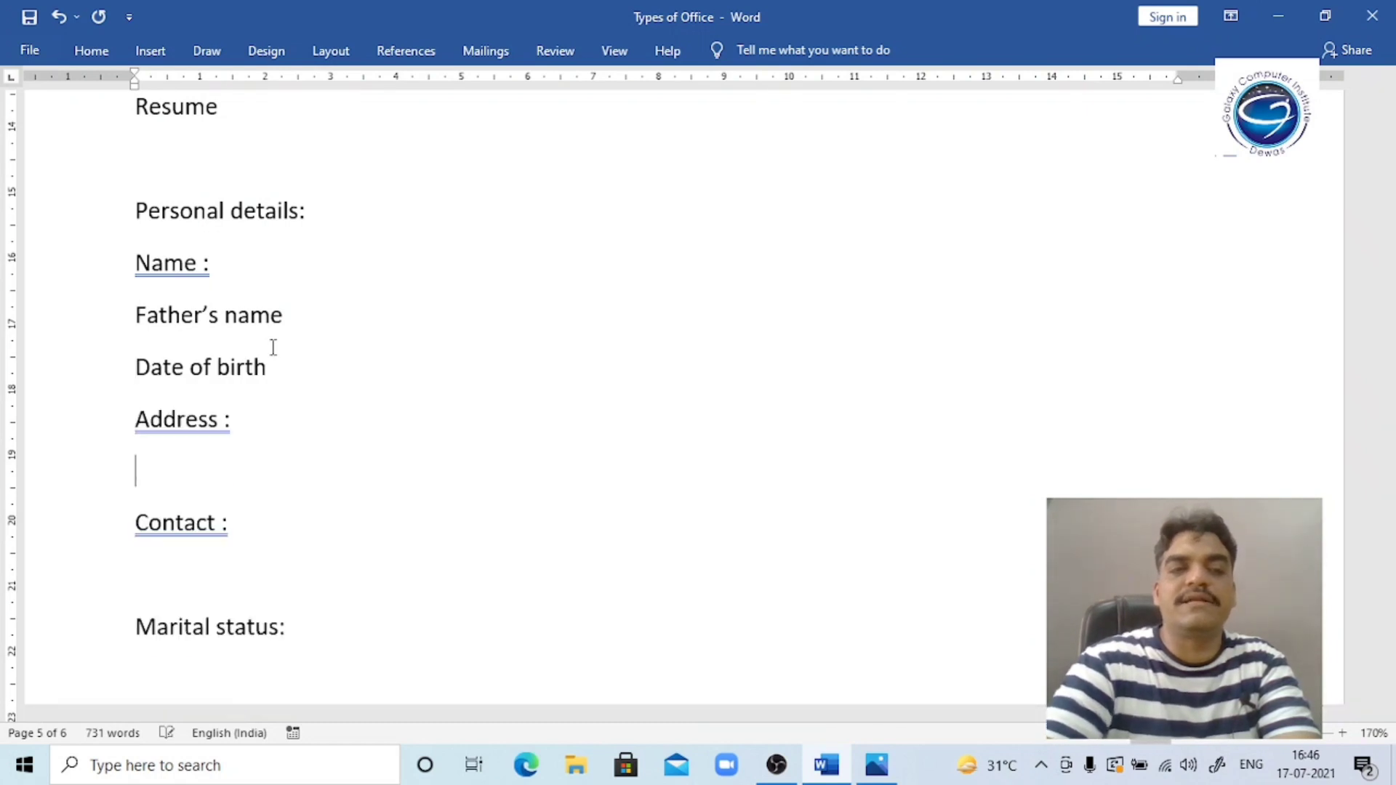
key(Delete)
key(Down)
key(Delete)
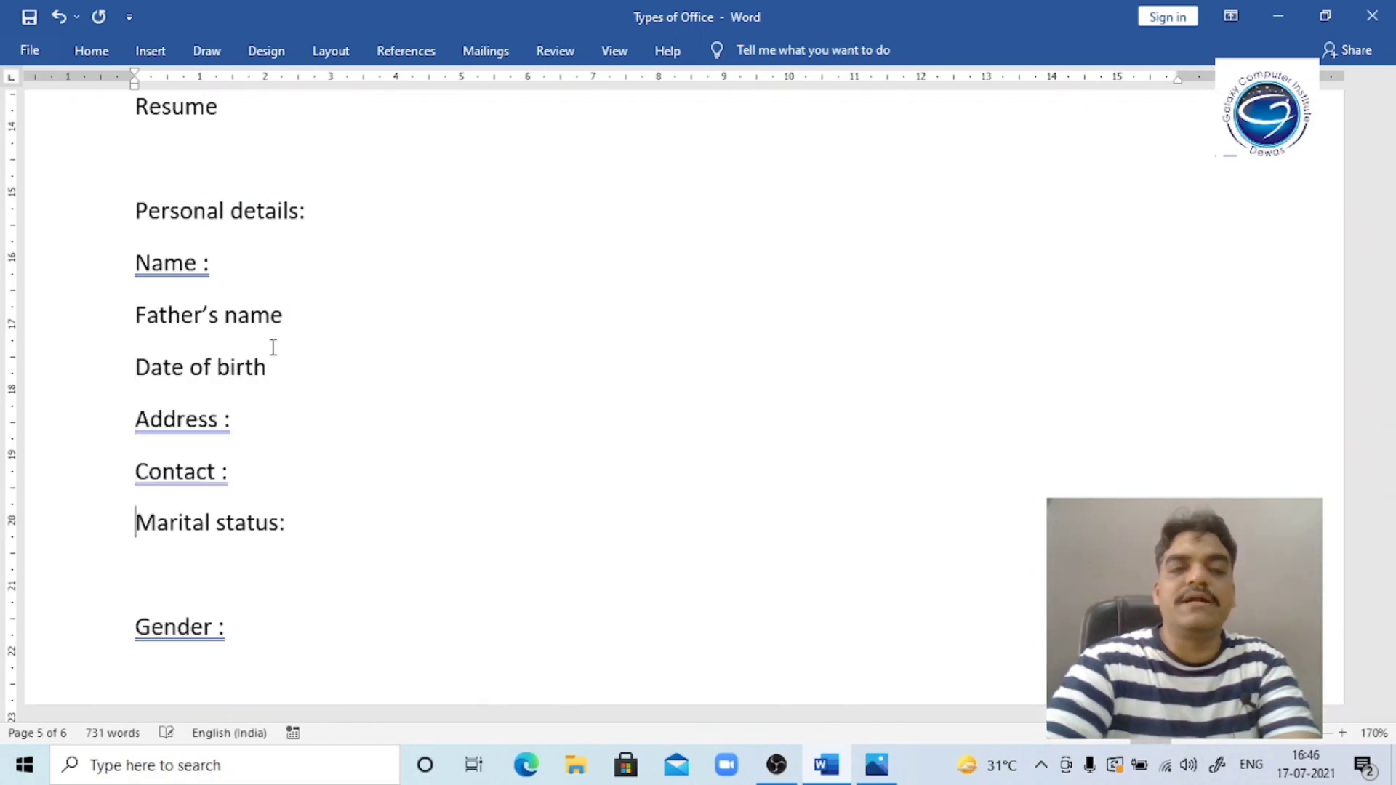
key(Down)
key(Delete)
key(Down)
key(Delete)
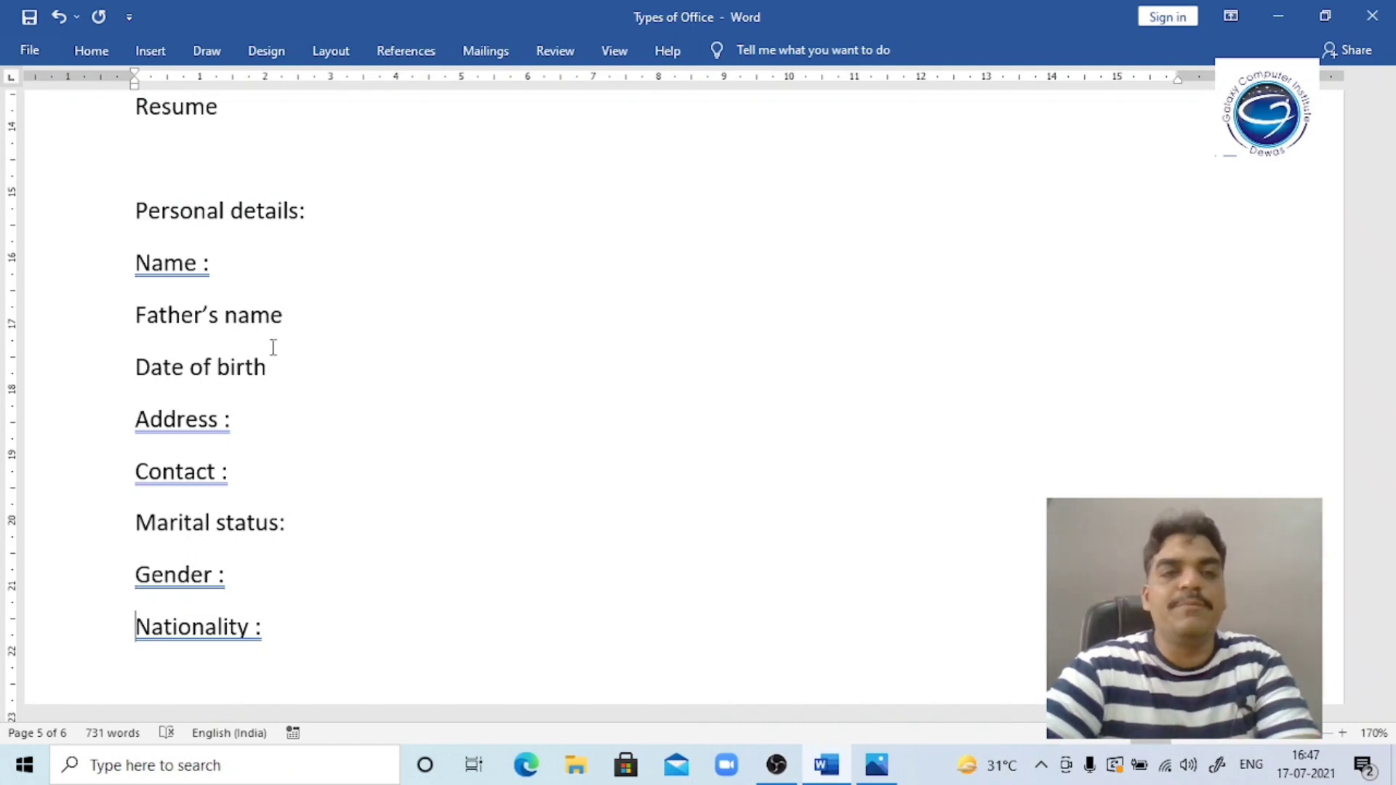
Indent the eight lines from "Name :" to "Nationality :" by one tab stop under "Personal details:".
click(136, 263)
key(shift+Down)
key(shift+Down)
key(shift+Down)
key(shift+Down)
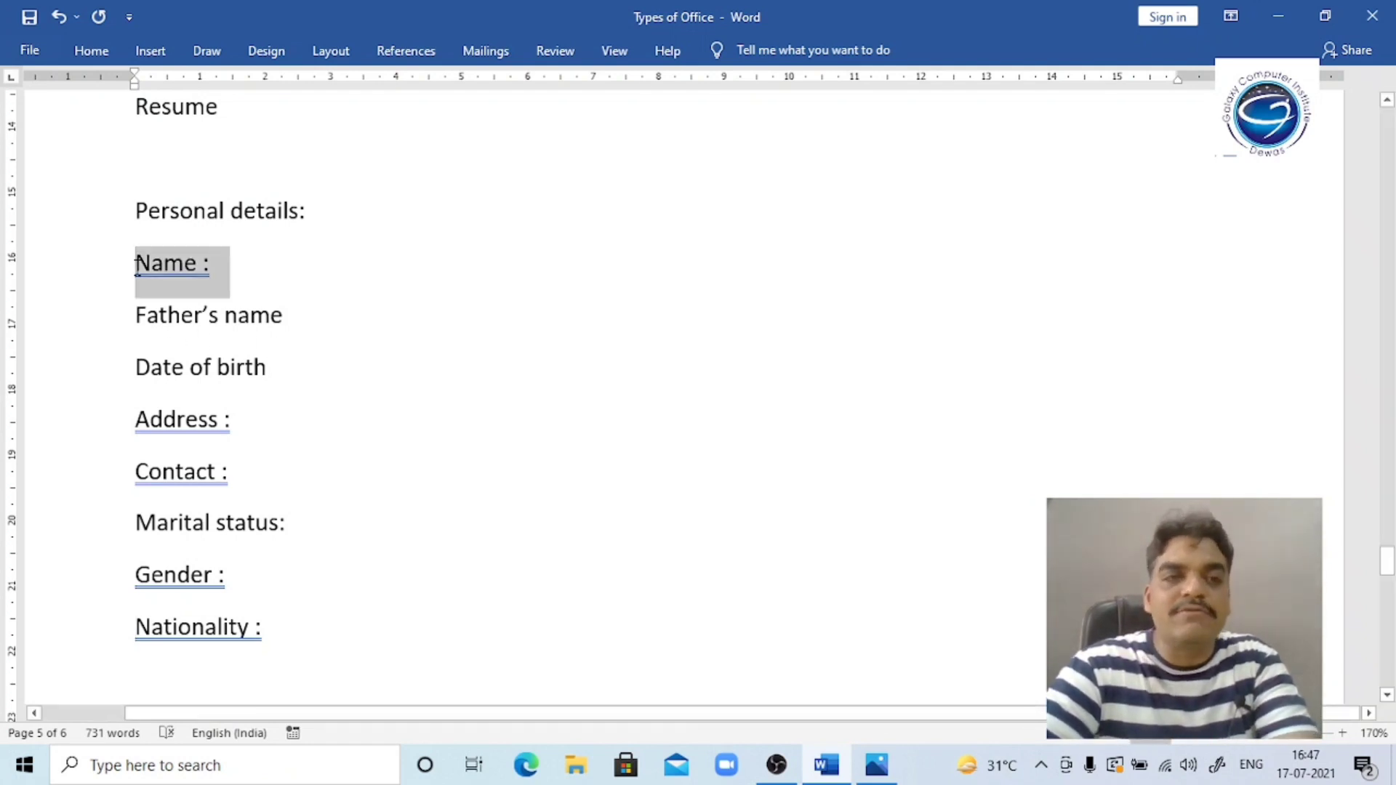
key(shift+Down)
key(shift+Down)
key(shift+Down)
key(shift+Down)
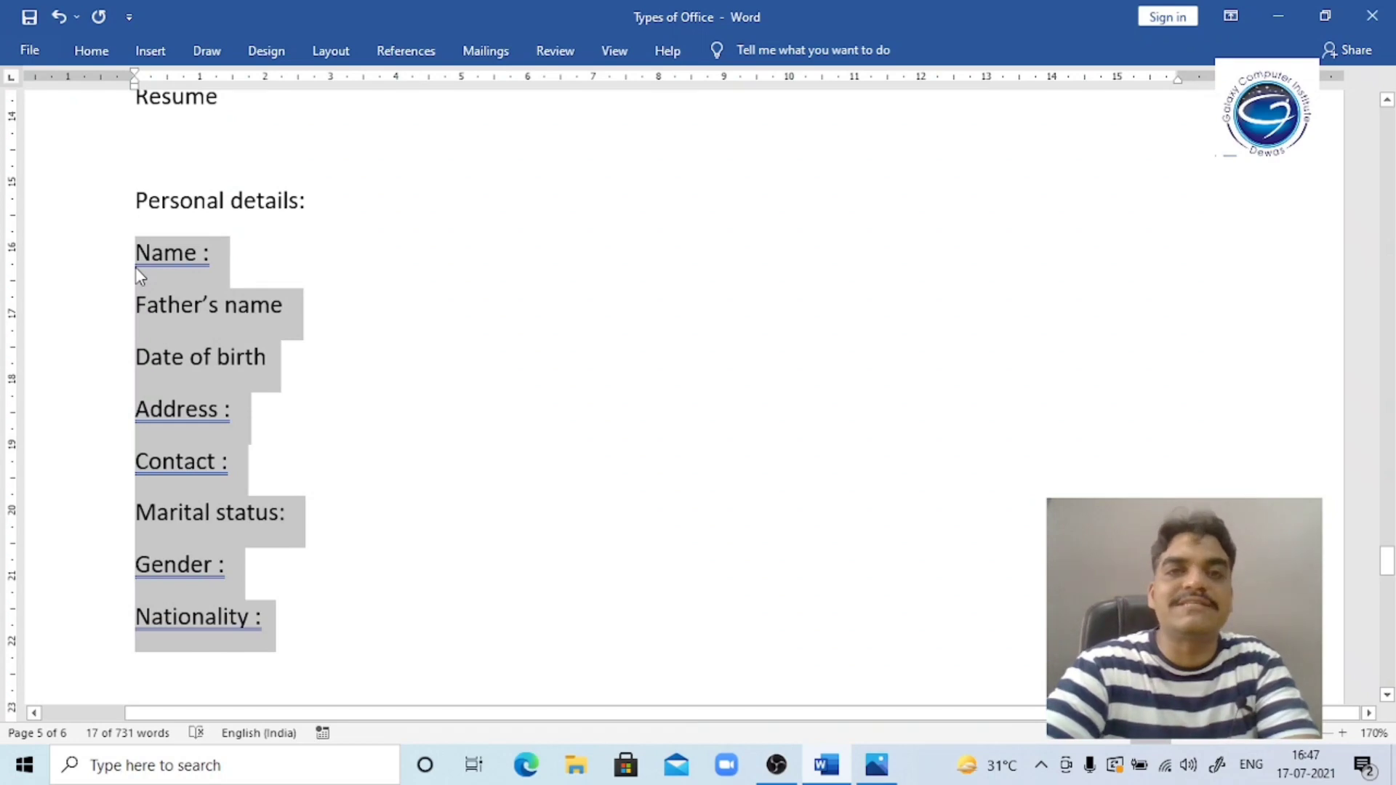
key(Tab)
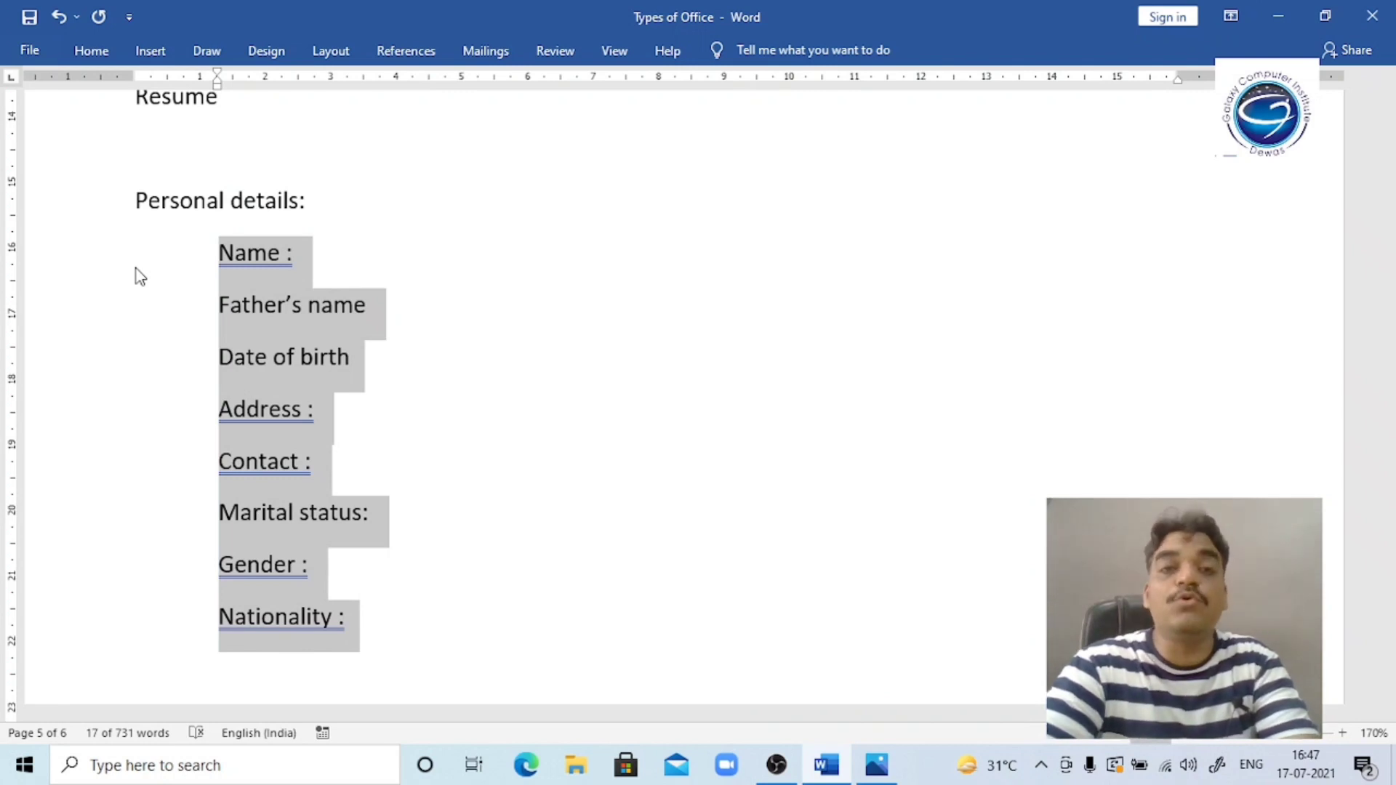
key(Up)
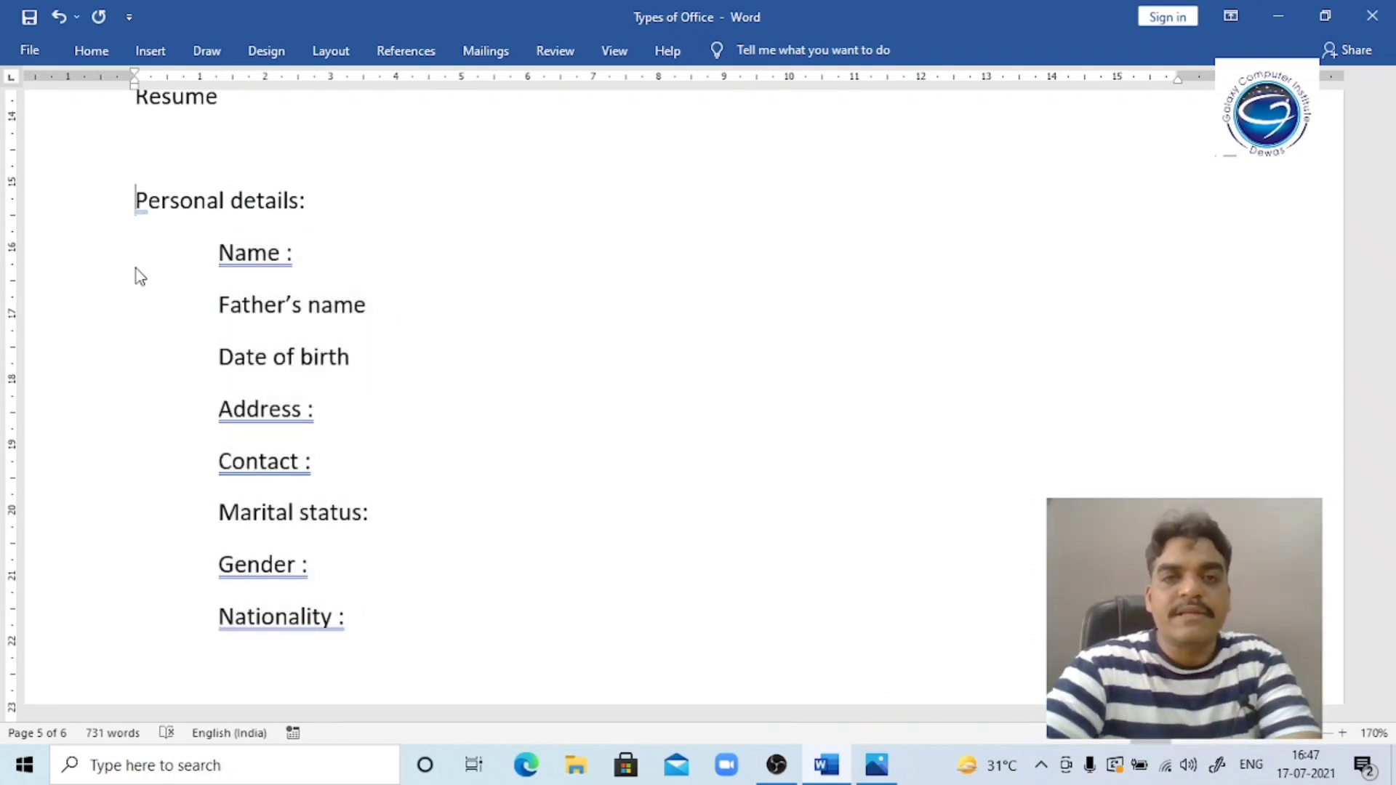
Move the "Name :" line down four places, directly below "Contact :".
click(137, 267)
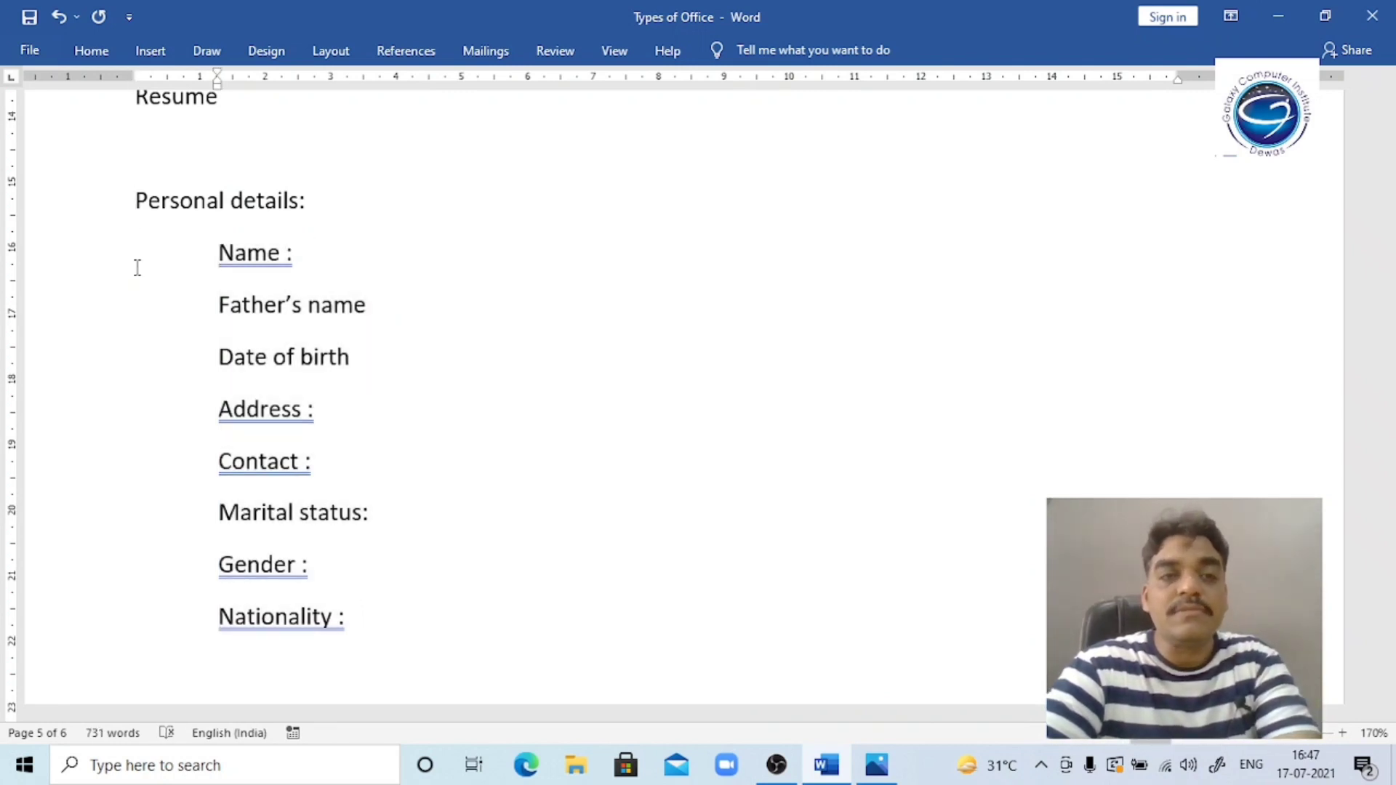
key(alt+shift+Down)
key(alt+shift+Down)
key(alt+shift+Down)
key(alt+shift+Down)
Move the "Address :" line up to the first place under "Personal details:".
key(Up)
key(Up)
key(alt+shift+Up)
key(alt+shift+Up)
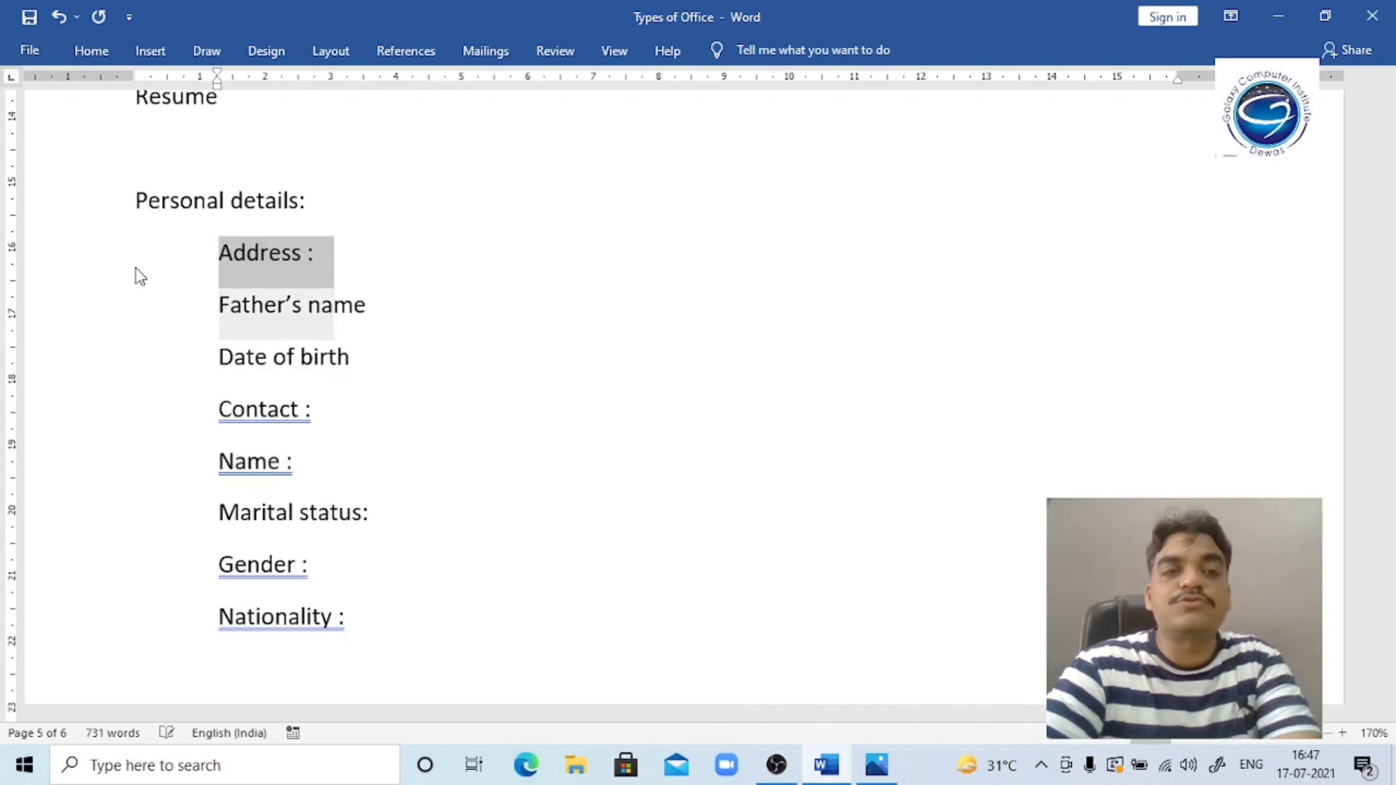
Move the "Gender :" line down two places, past "Nationality :" and the blank line.
key(Down)
key(Down)
key(Down)
key(Down)
key(Down)
key(Down)
key(alt+shift+Down)
key(alt+shift+Down)
Move the "Nationality :" line up four places, between "Father's name" and "Date of birth".
key(Up)
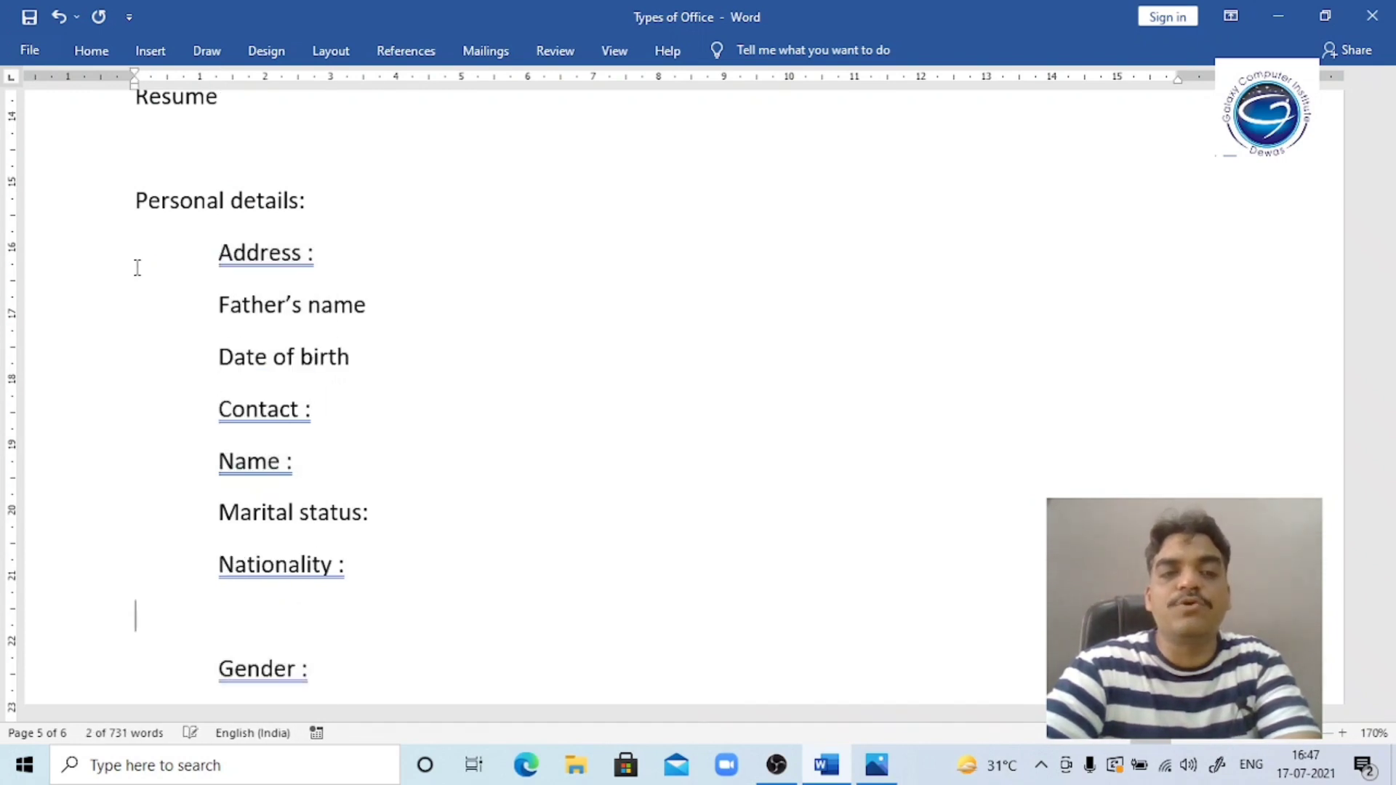
key(Up)
key(alt+shift+Up)
key(alt+shift+Up)
key(alt+shift+Up)
key(alt+shift+Up)
Move the "Father's name" line down four places, directly below "Name :".
key(Up)
key(Up)
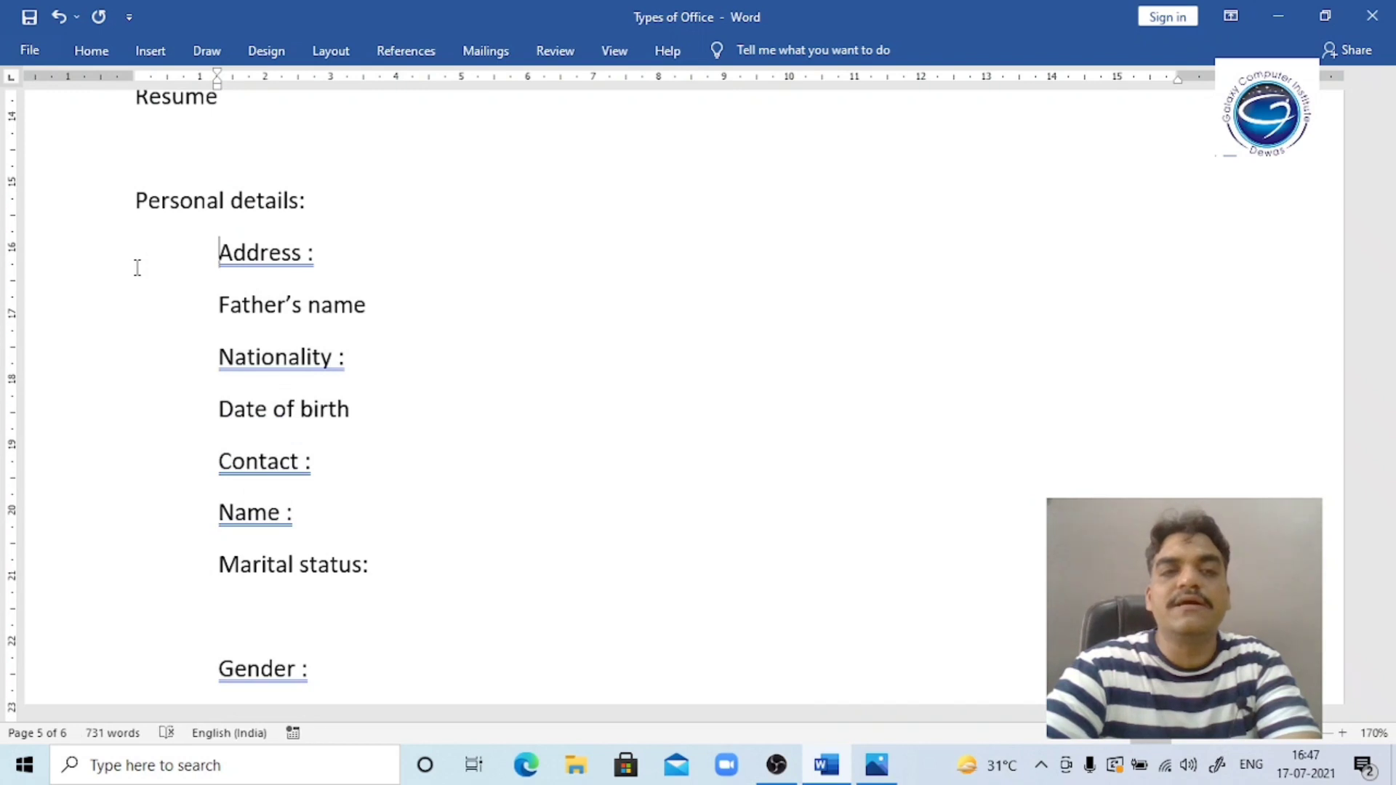
key(Down)
key(alt+shift+Down)
key(alt+shift+Down)
key(alt+shift+Down)
key(alt+shift+Down)
Move the "Date of birth" line up two places to the start of the list.
key(Up)
key(Up)
key(Up)
key(alt+shift+Up)
key(alt+shift+Up)
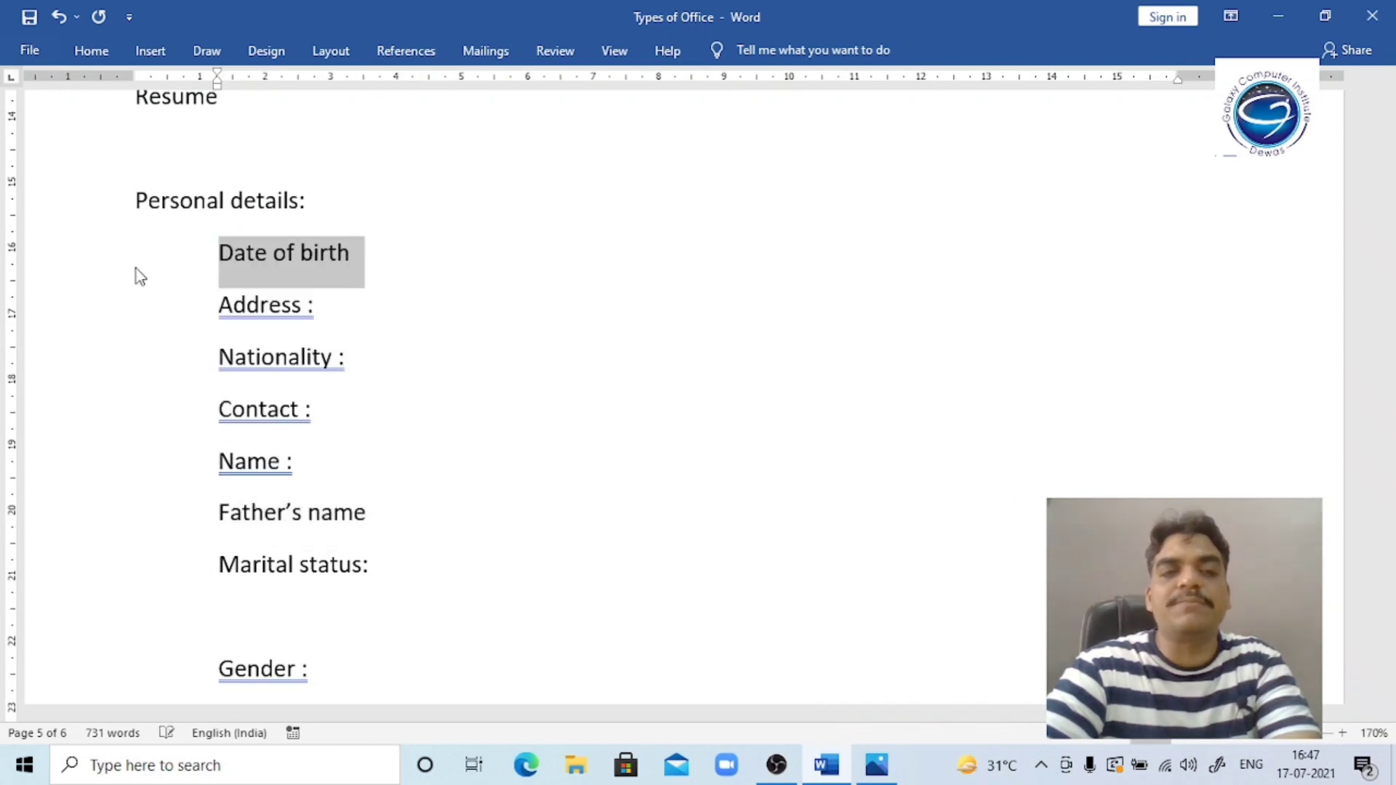
Delete the blank line between "Marital status:" and "Gender :".
key(Down)
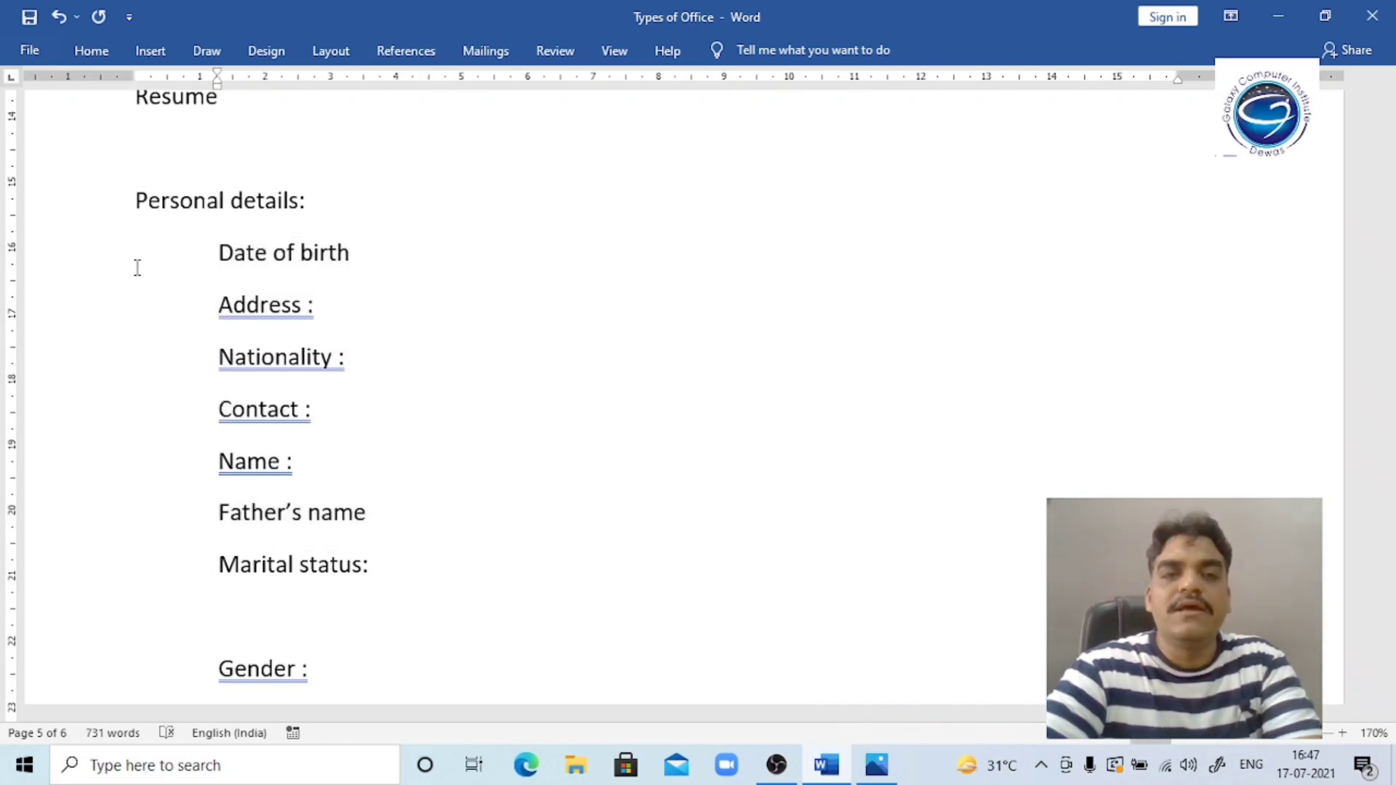
key(Down)
key(Down)
key(Down)
key(Down)
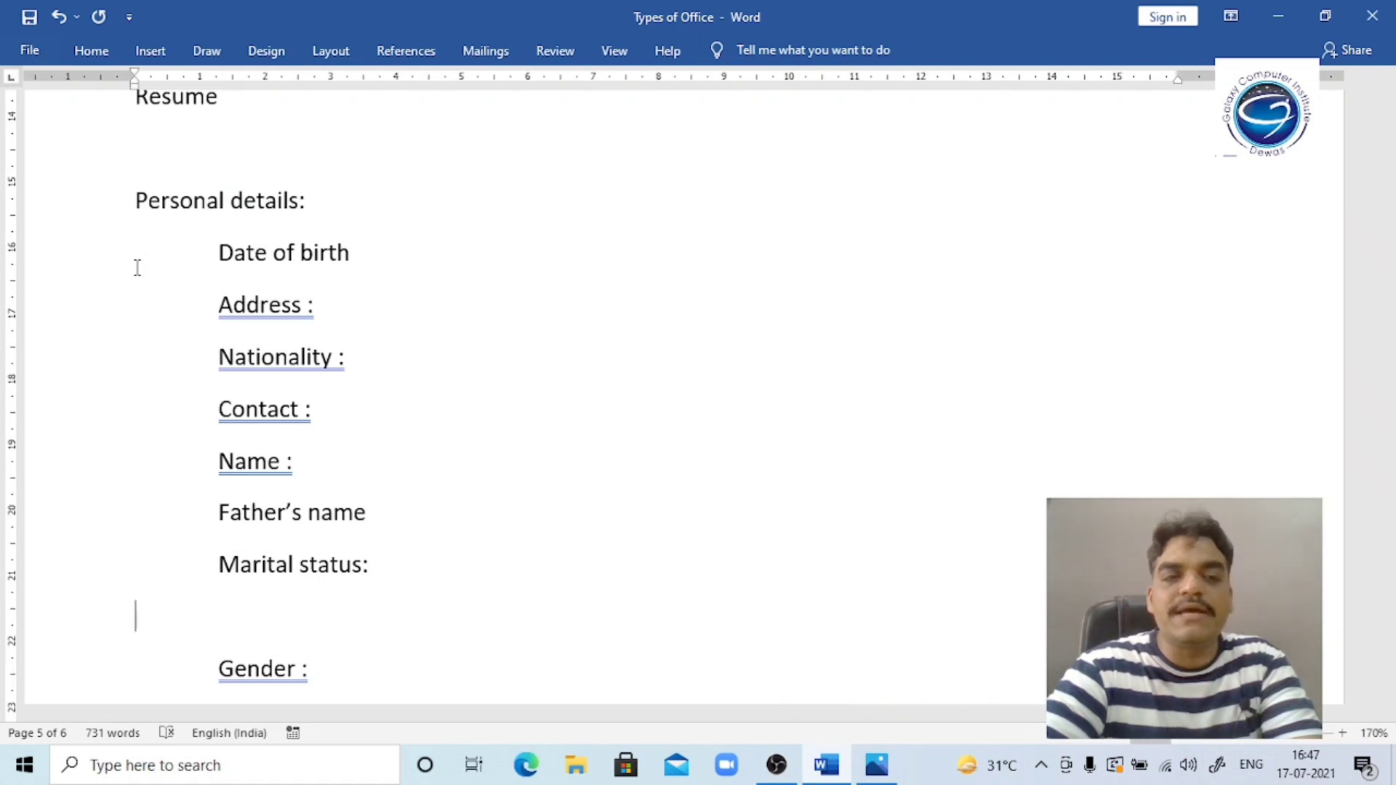
key(Delete)
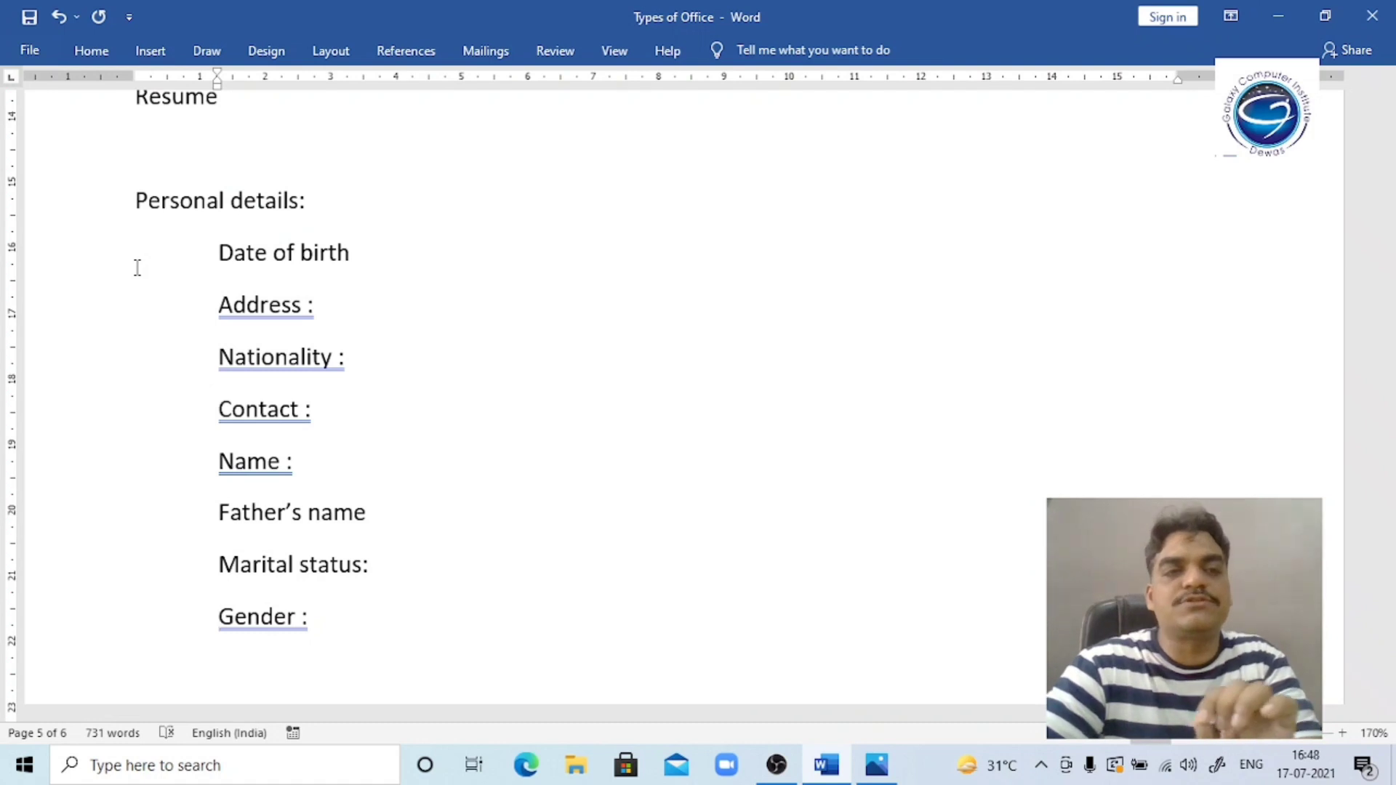
Switch to Photos to show the keyboard-and-mouse picture, and return to the Word document.
key(Down)
key(Up)
key(Up)
key(Up)
key(Up)
key(Up)
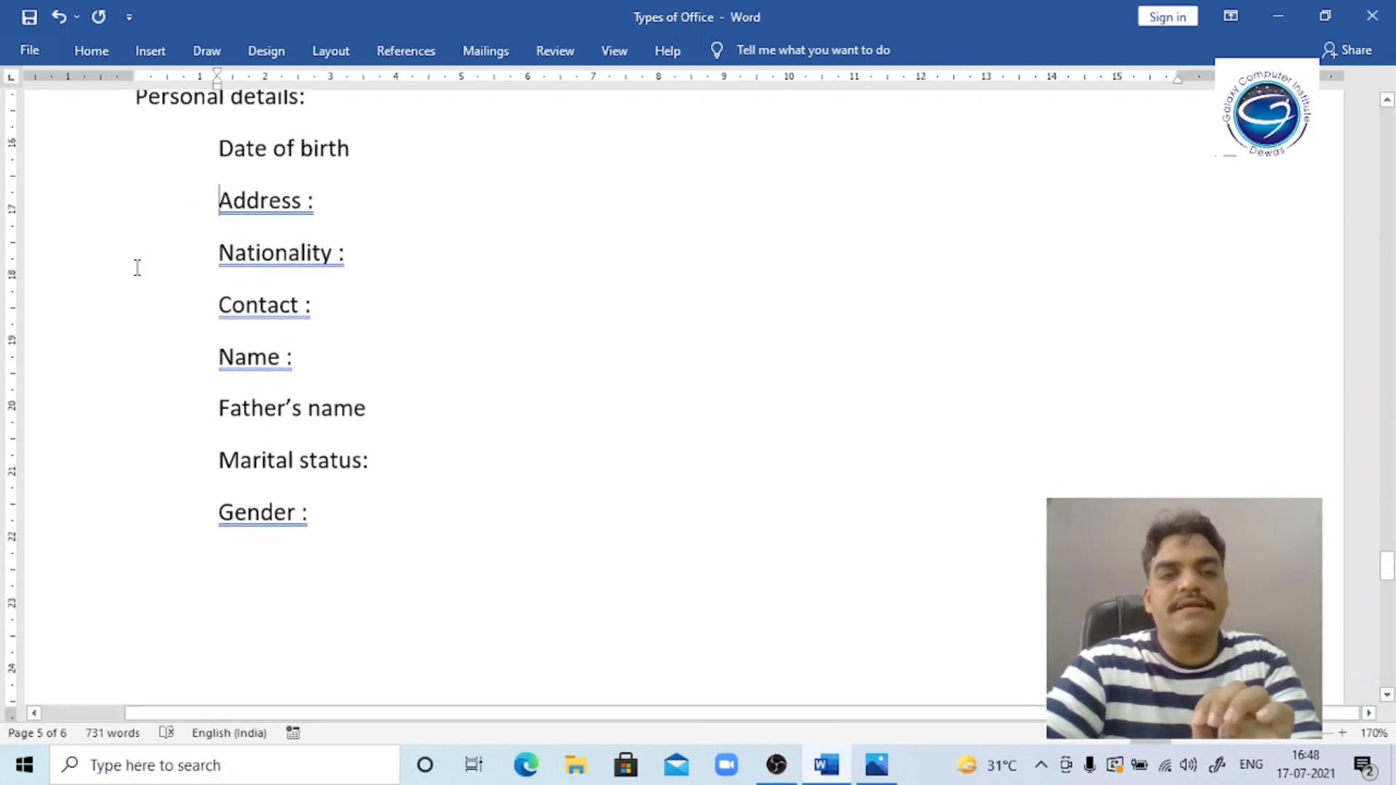
key(Down)
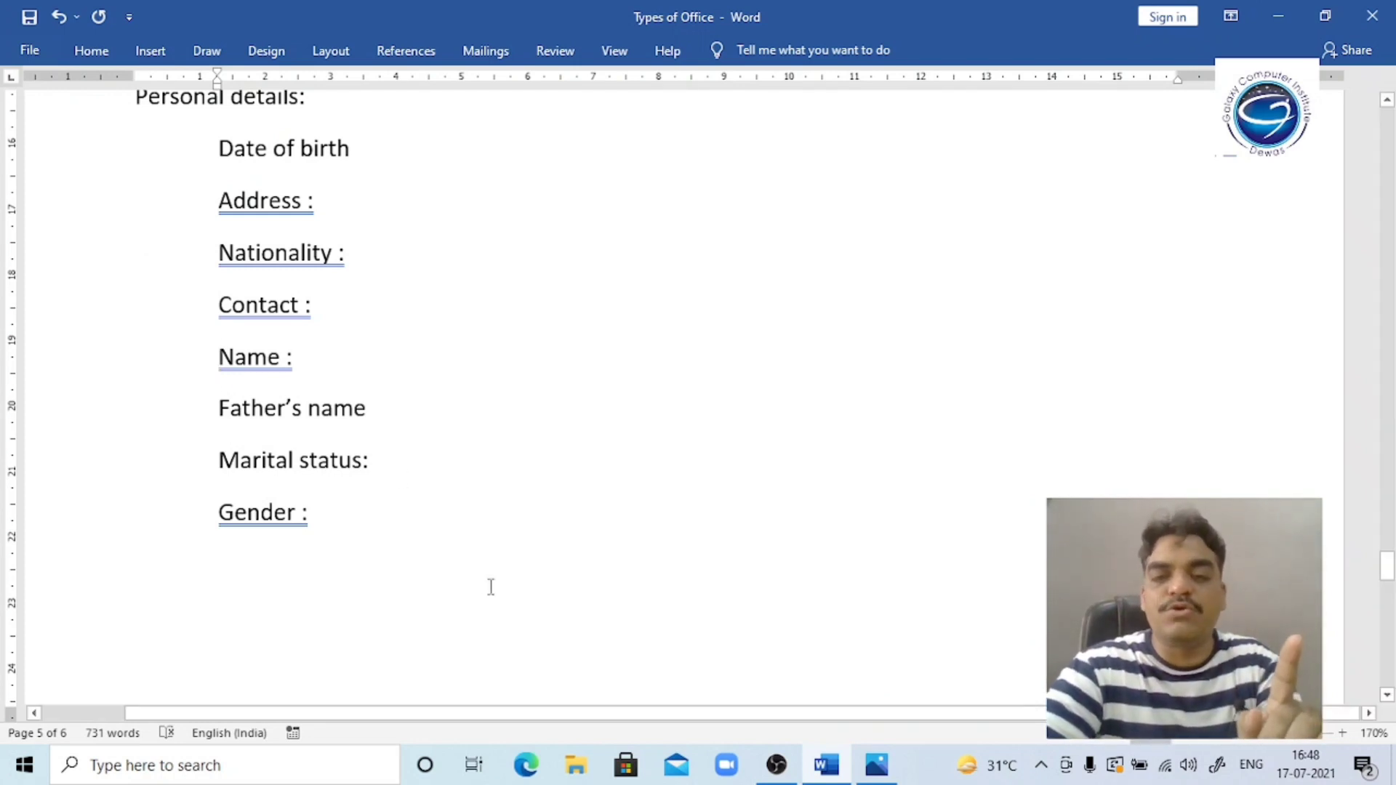
click(878, 767)
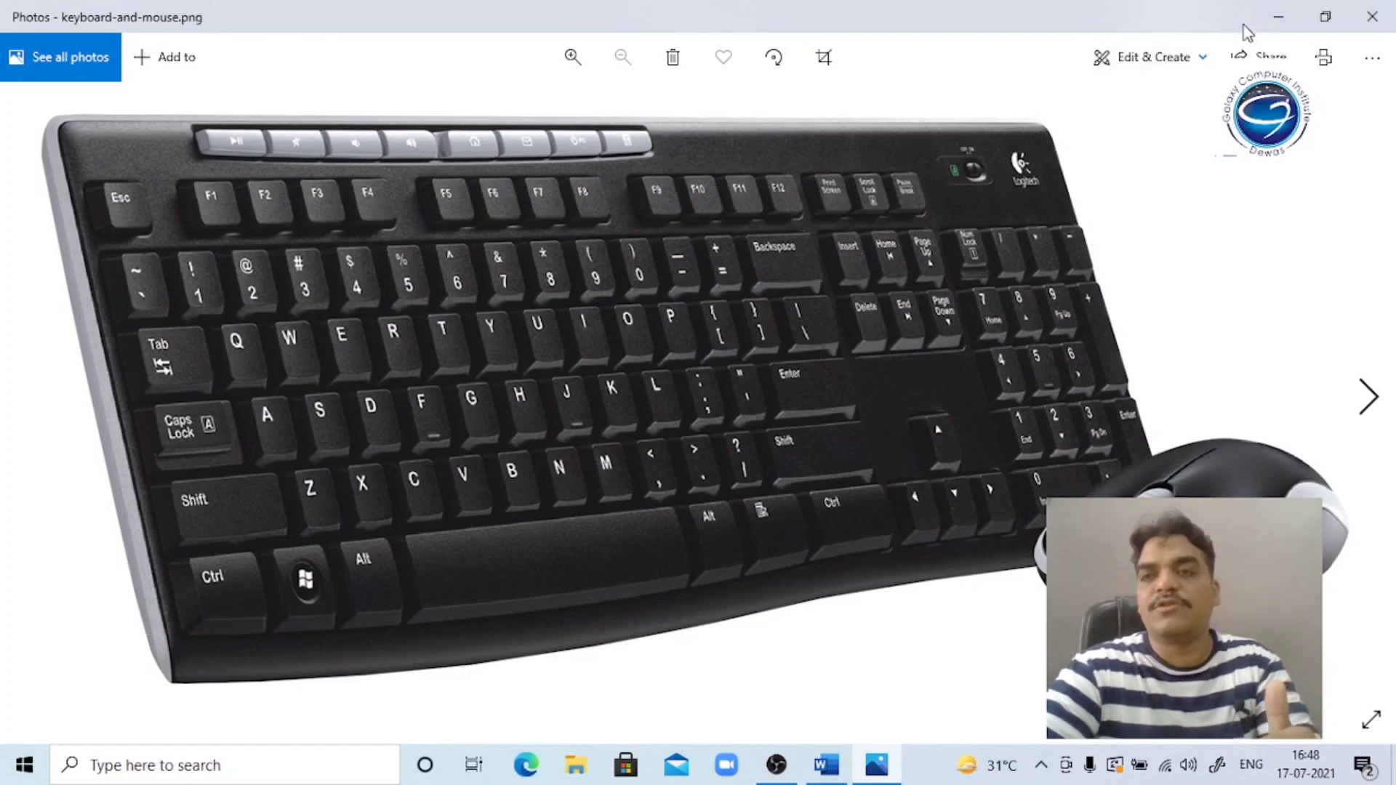
click(1278, 16)
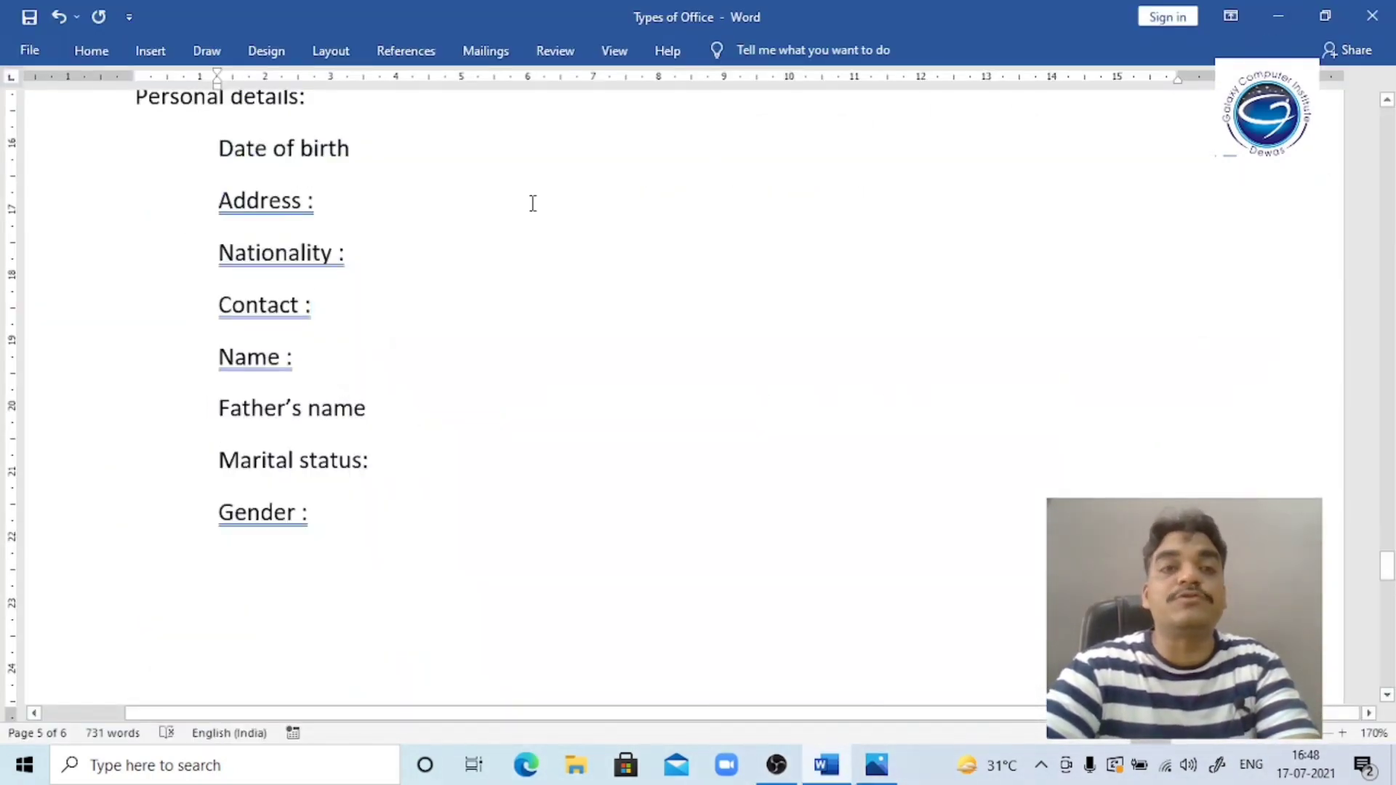
Move the "Name :" line up four places to the start of the personal details list.
key(shift+Down)
key(alt+shift+Up)
key(alt+shift+Up)
key(alt+shift+Up)
key(alt+shift+Up)
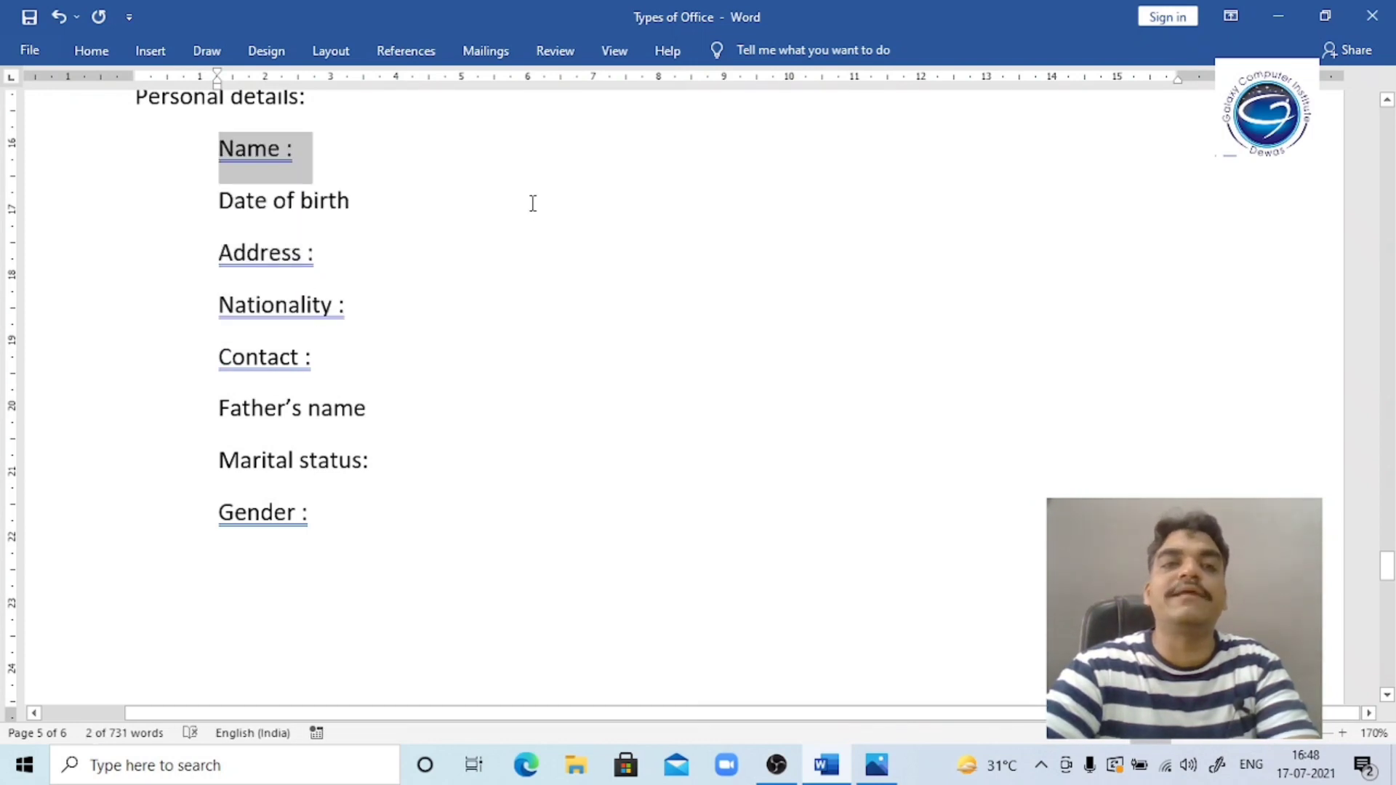
Move the "Father's name" line up four places, directly below "Name :".
key(Down)
key(Down)
key(Down)
key(Down)
key(Down)
key(Down)
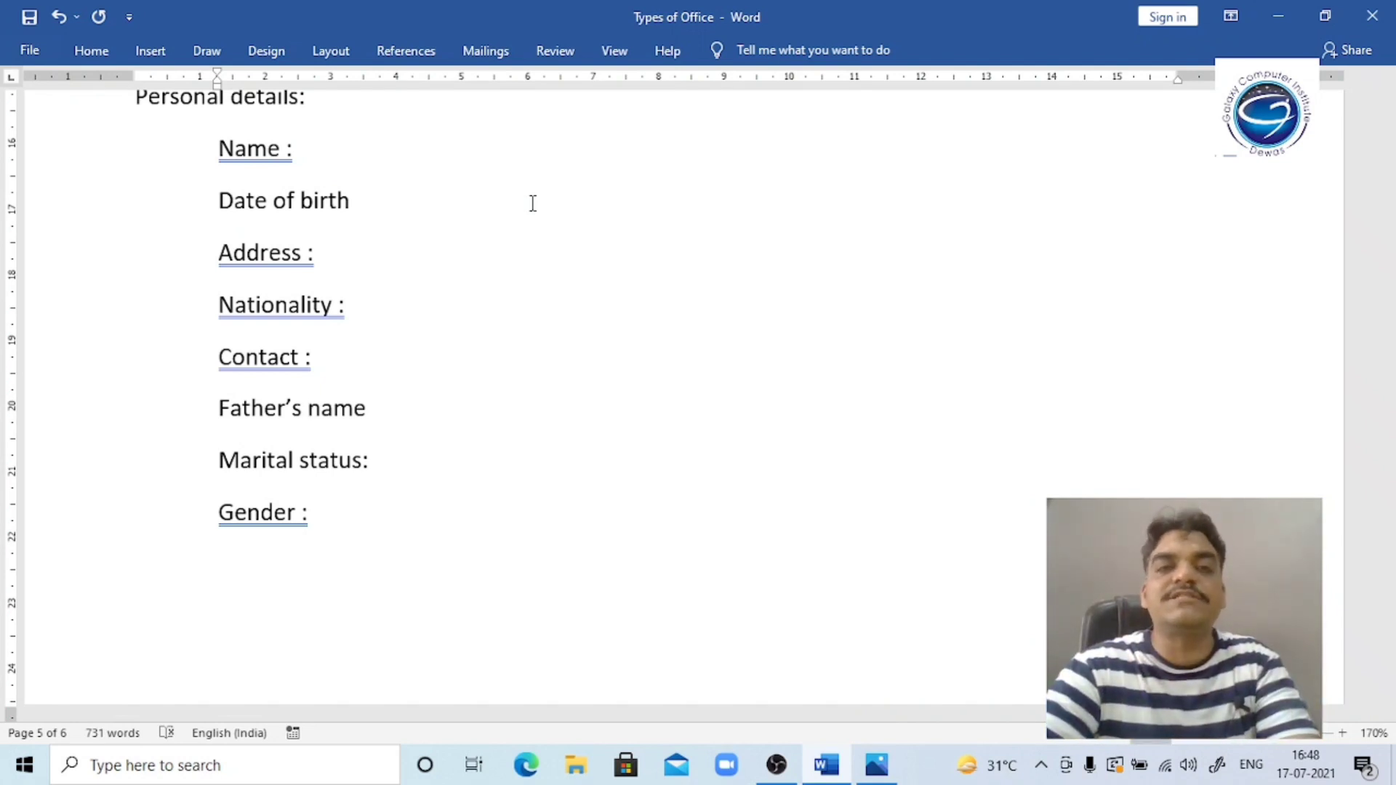
key(shift+Down)
key(alt+shift+Up)
key(alt+shift+Up)
key(alt+shift+Up)
key(alt+shift+Up)
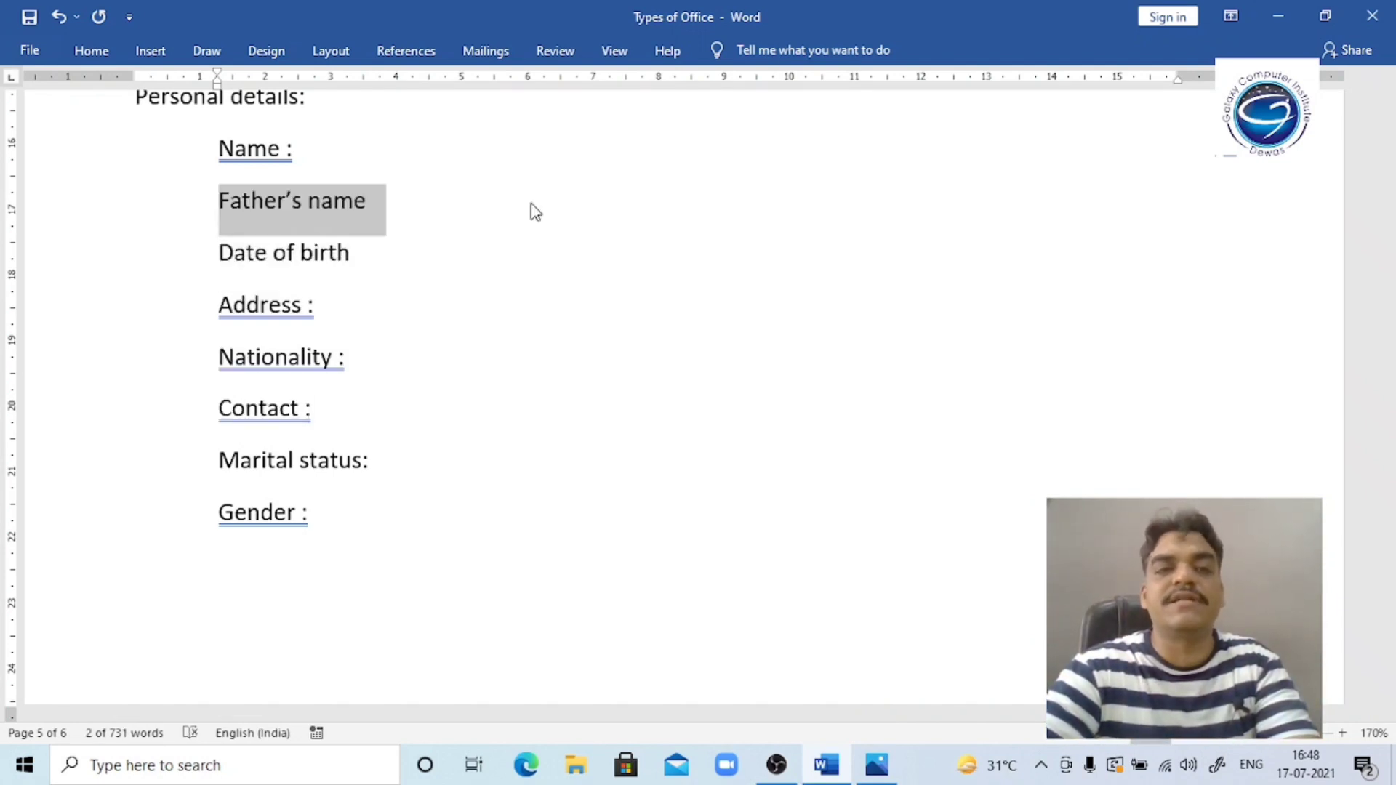
Move the "Contact :" line so that it sits between "Address :" and "Nationality :".
key(Down)
key(Down)
key(Down)
key(Up)
key(Up)
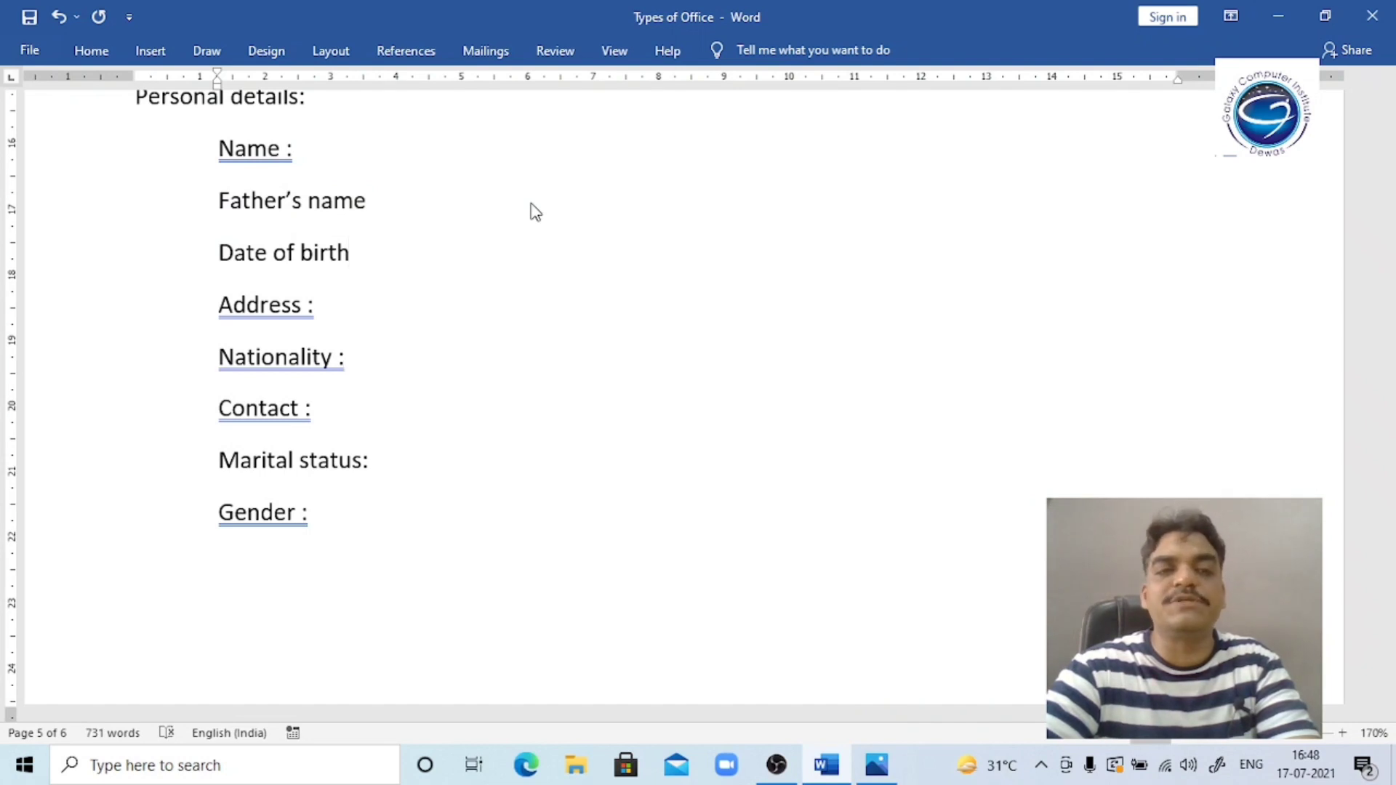
key(Down)
key(Down)
key(Down)
key(Down)
key(Up)
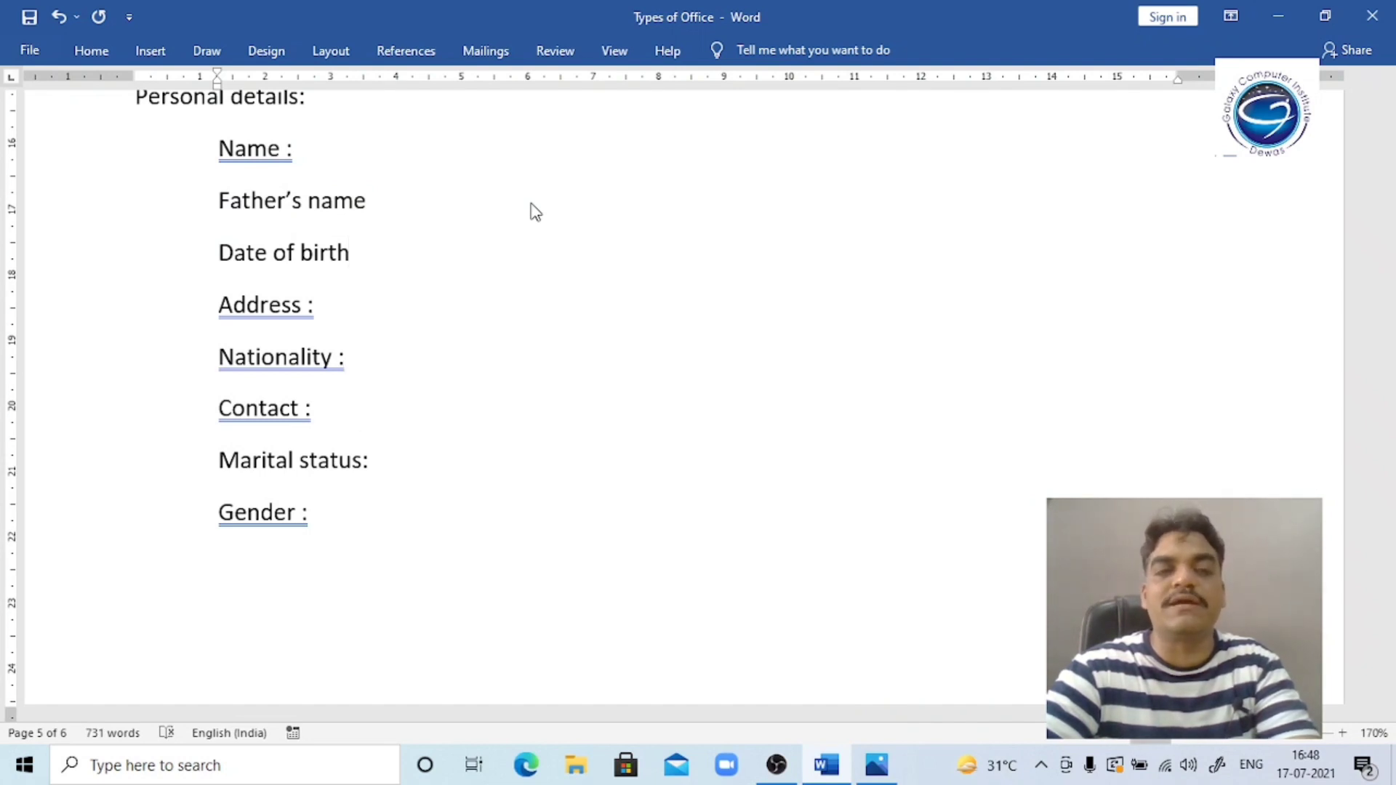
key(Home)
key(shift+Down)
key(alt+shift+Up)
key(alt+shift+Up)
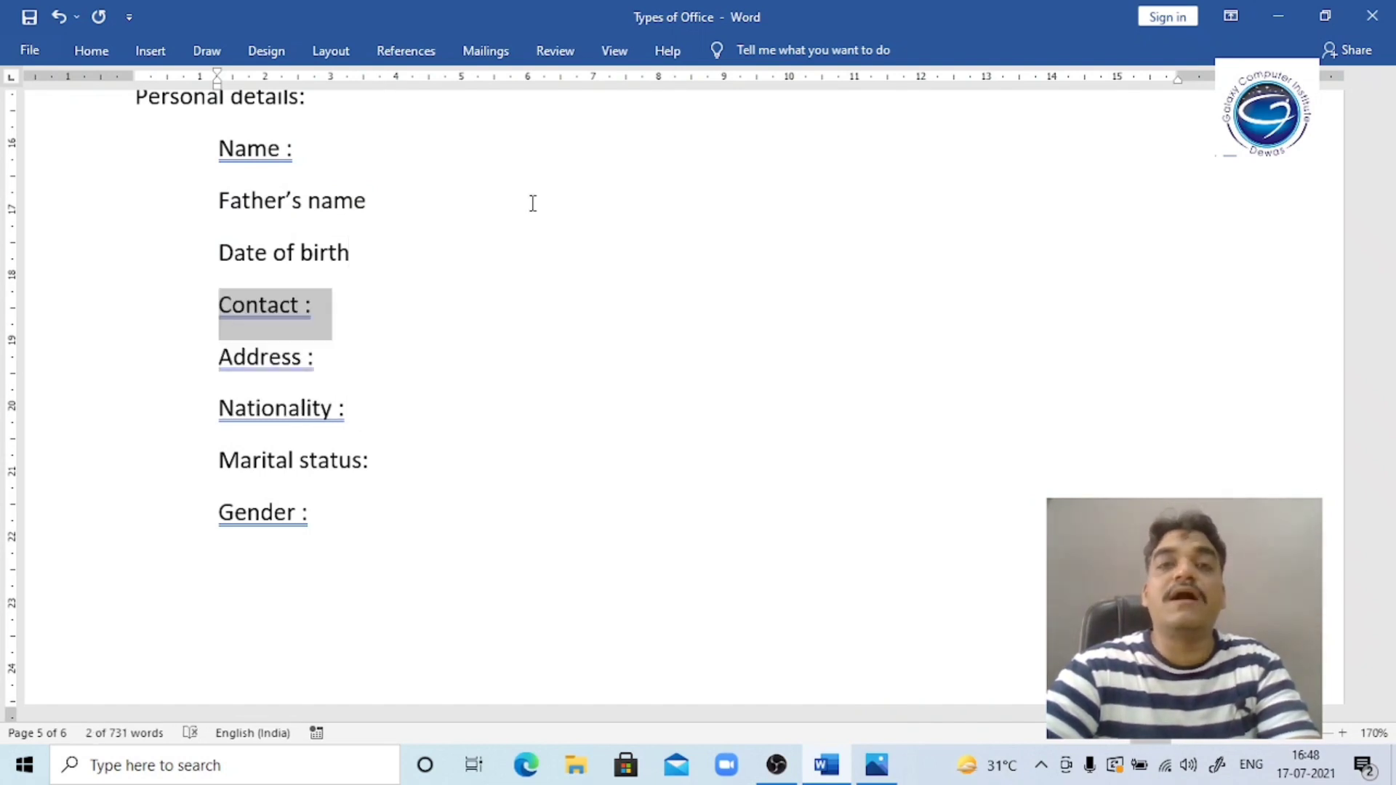
key(alt+shift+Down)
Move the "Gender :" line up two places, directly below "Contact :".
key(Down)
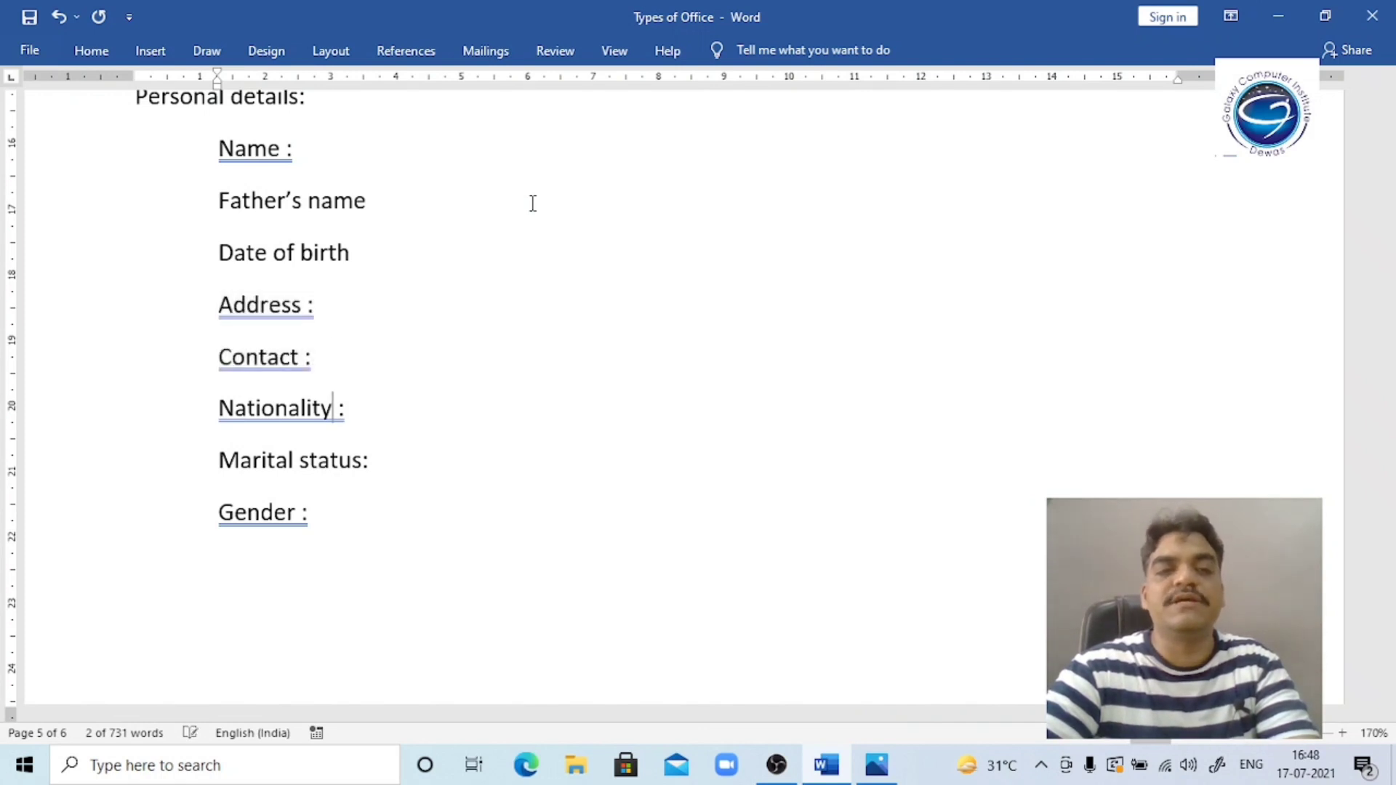
key(Down)
key(Down)
key(Home)
key(shift+Down)
key(alt+shift+Up)
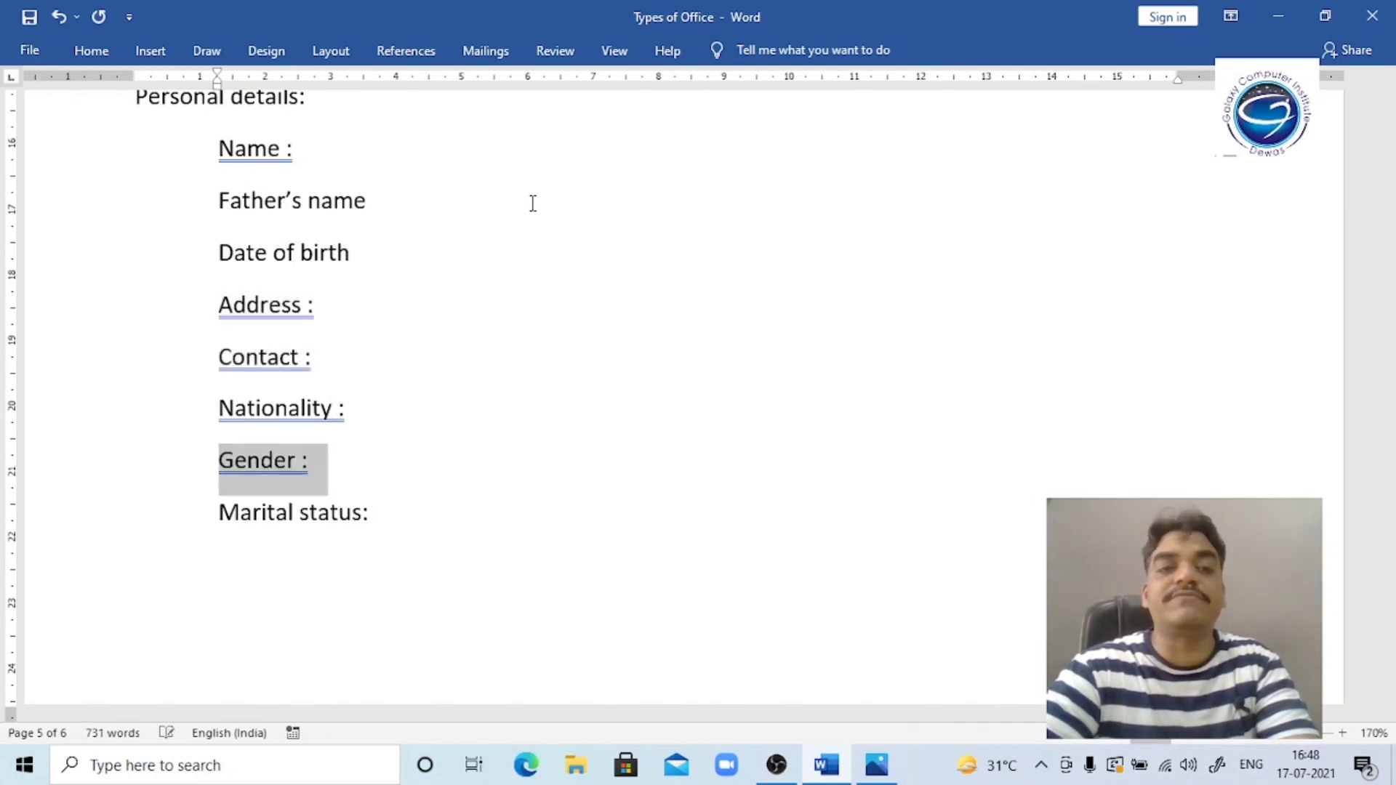
key(alt+shift+Up)
Move the "Nationality :" line down one place, below "Marital status:".
key(Down)
key(Down)
key(Up)
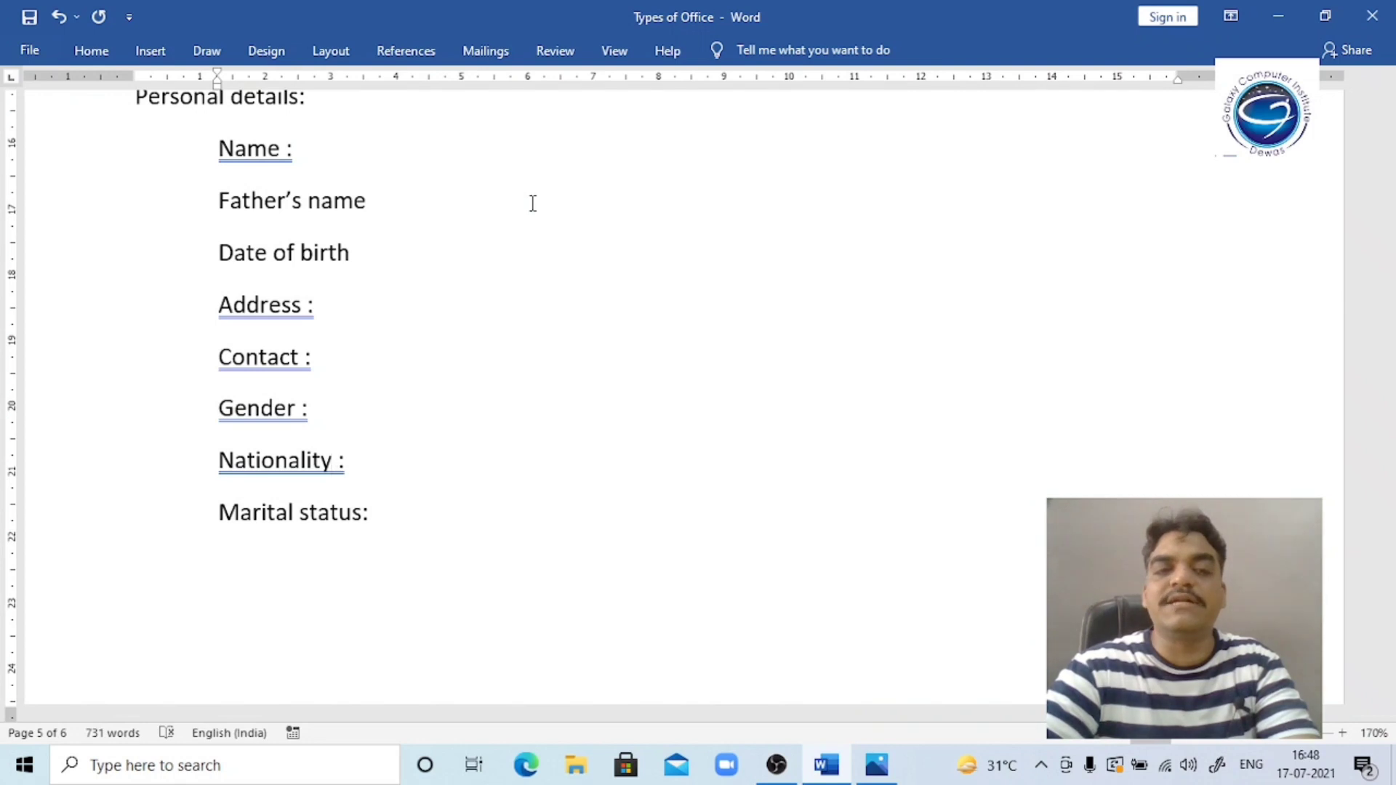
key(Home)
key(shift+Down)
key(alt+shift+Down)
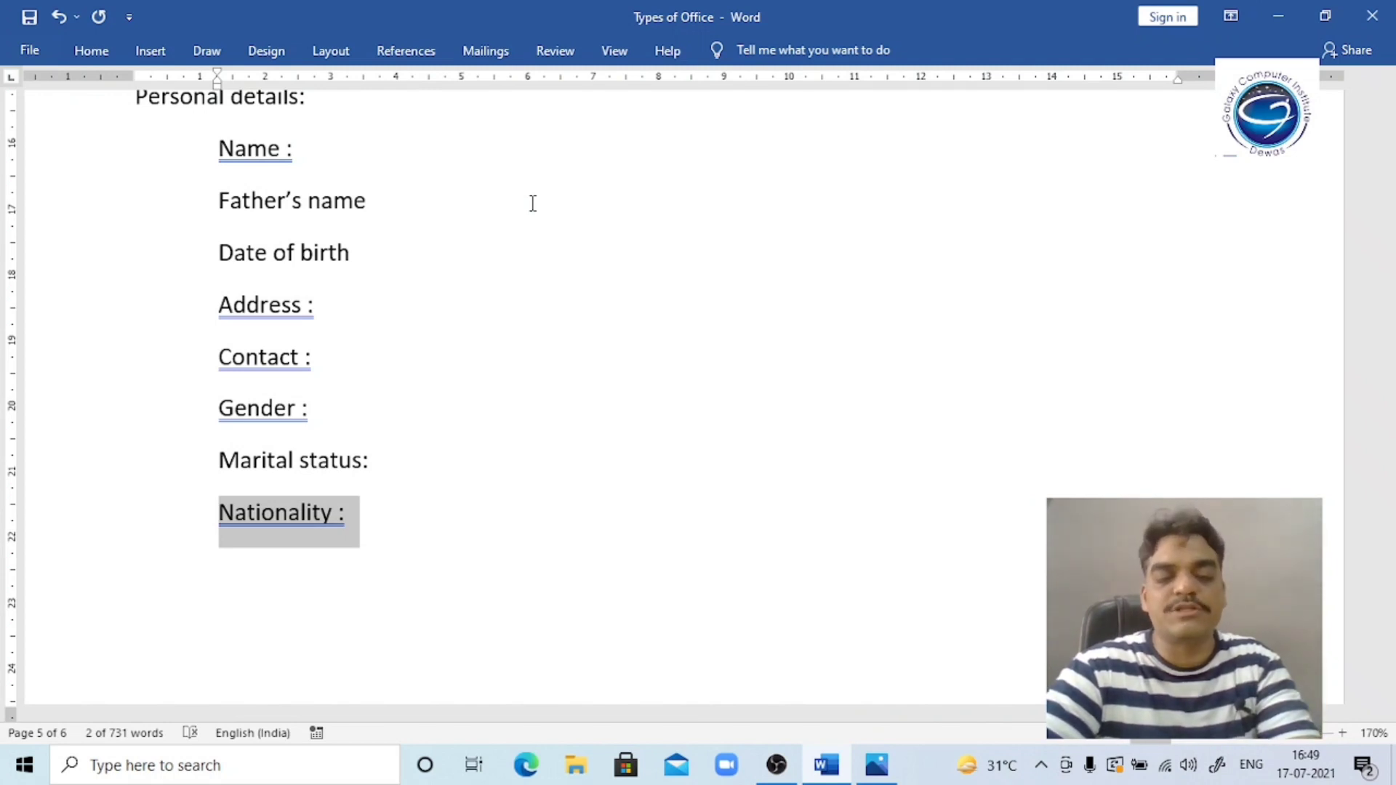
Move the "Nationality :" line up seven places, from the end of the list to above "Name :".
key(alt+shift+Up)
key(alt+shift+Up)
key(alt+shift+Up)
key(alt+shift+Up)
key(alt+shift+Up)
key(alt+shift+Up)
key(alt+shift+Up)
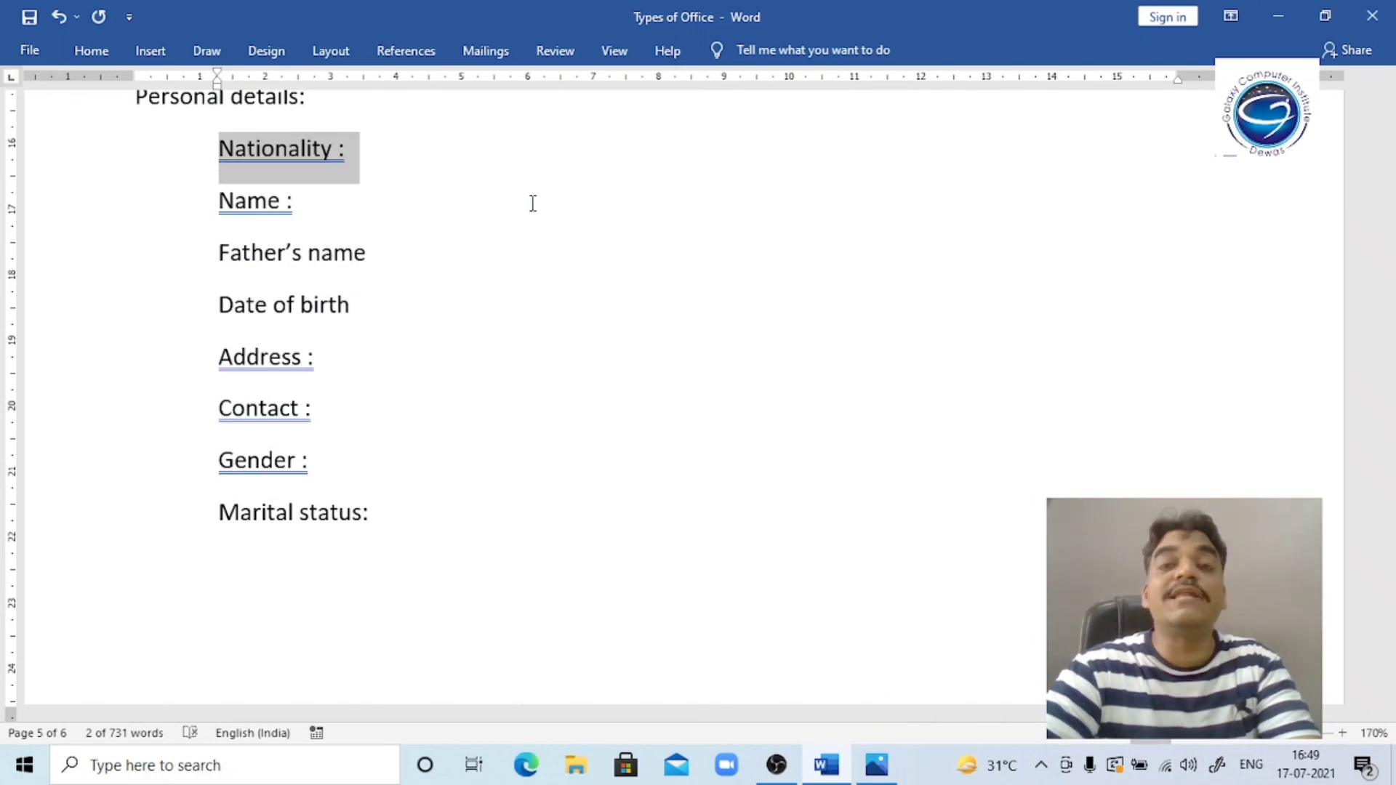
Move the "Nationality :" line down seven places, from above "Name :" to below "Marital status:".
key(Right)
key(Up)
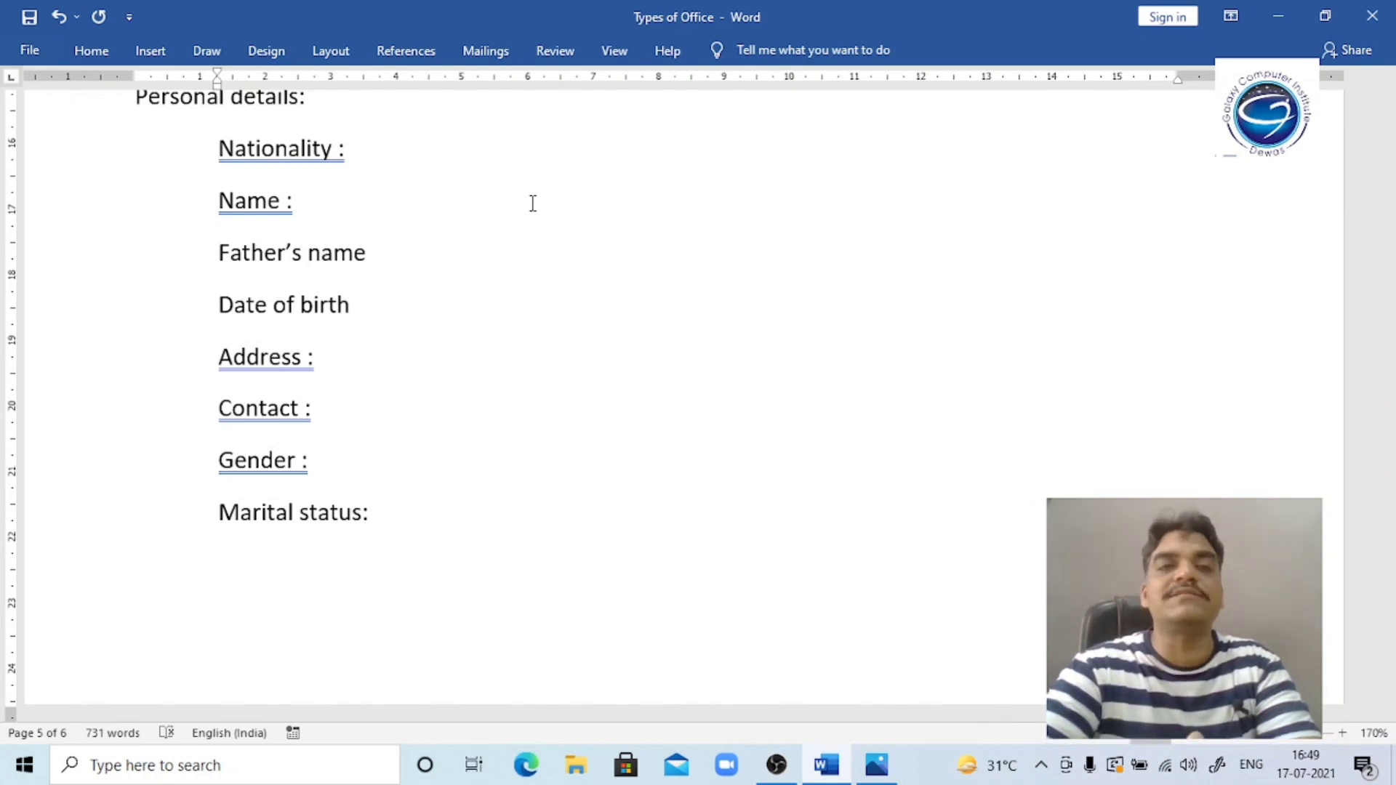
key(shift+Down)
key(alt+shift+Down)
key(alt+shift+Down)
key(alt+shift+Down)
key(alt+shift+Down)
key(alt+shift+Down)
key(alt+shift+Down)
key(alt+shift+Down)
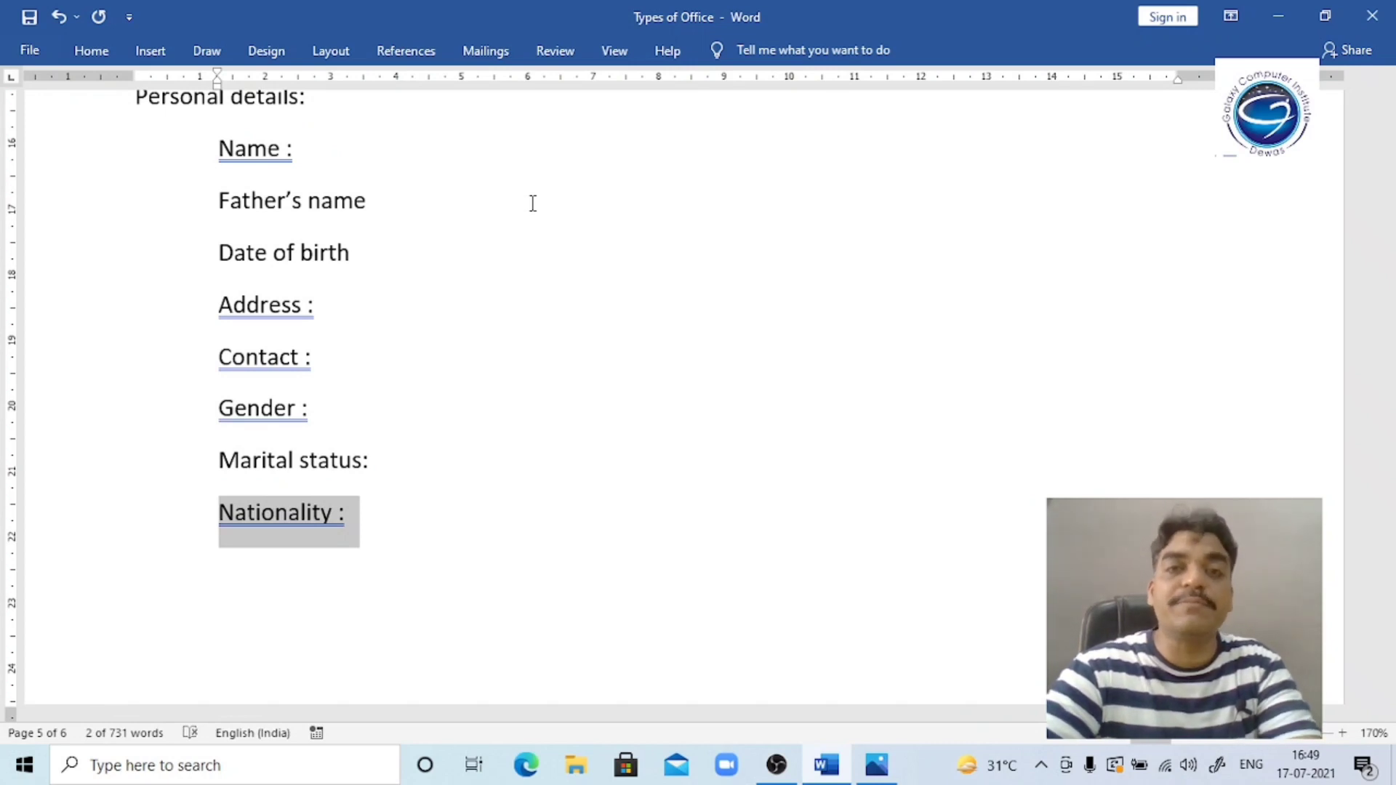
key(Left)
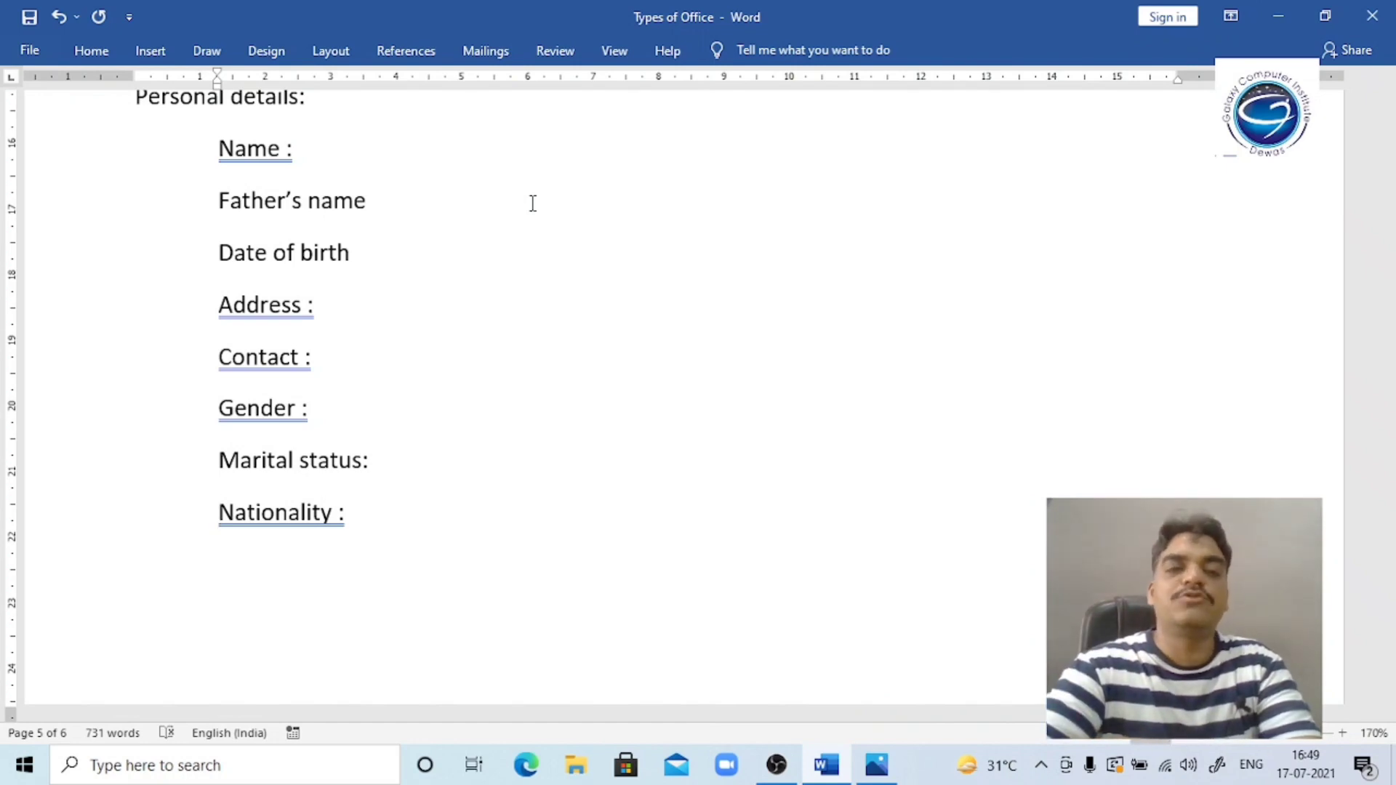
Add "Ctrl + W" well to the right of the Ctrl+F4 description in the Ctrl + Function Keys list.
scroll(533, 203, up, 10)
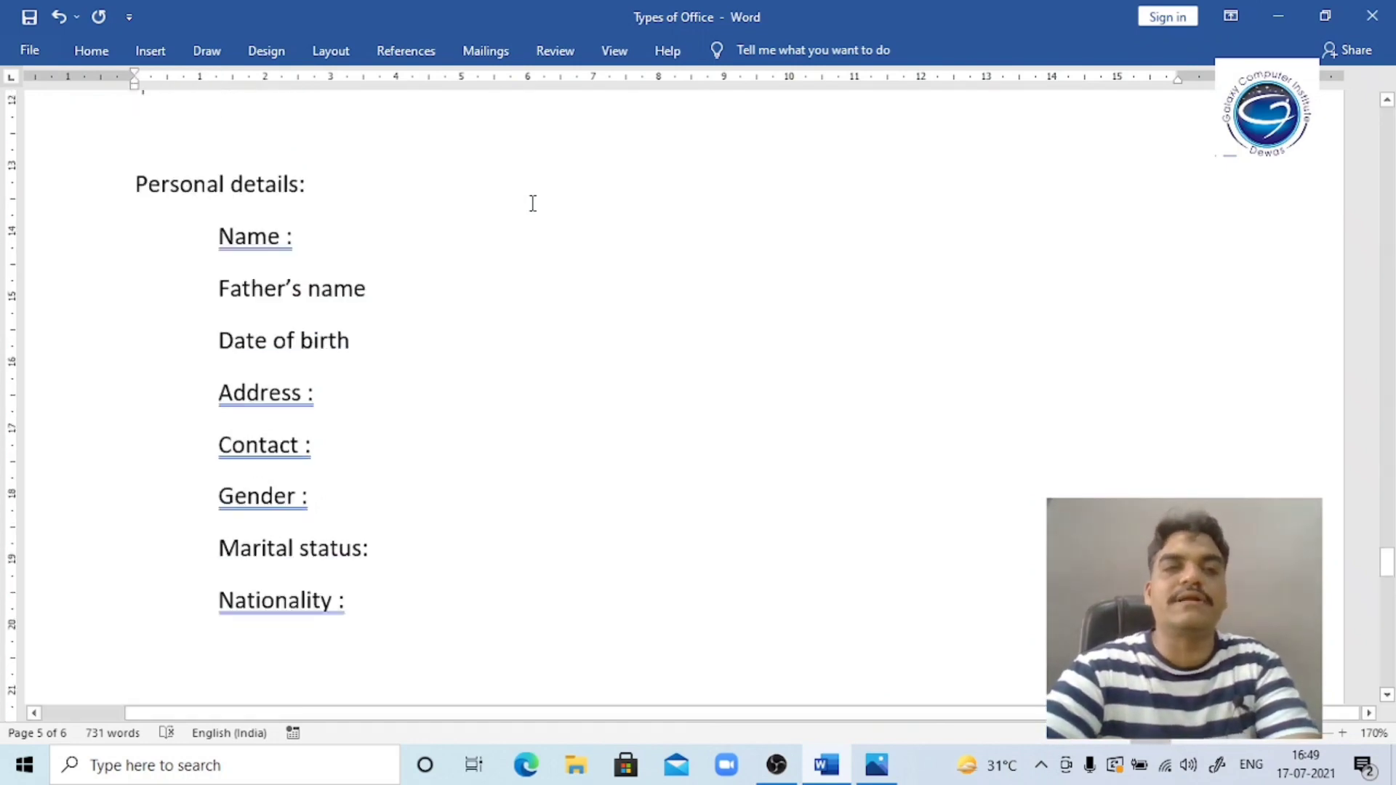
scroll(533, 204, down, 15)
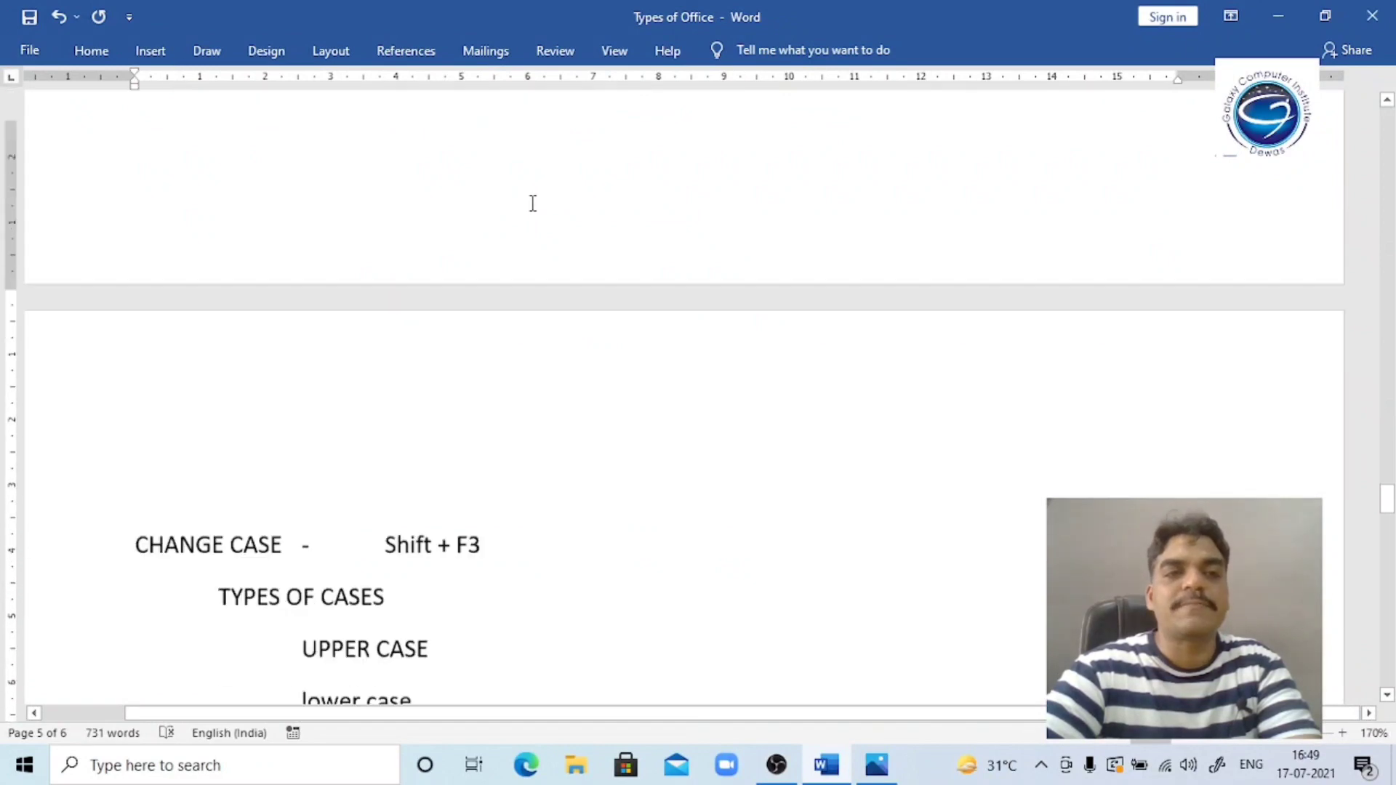
scroll(533, 203, up, 20)
scroll(533, 203, up, 5)
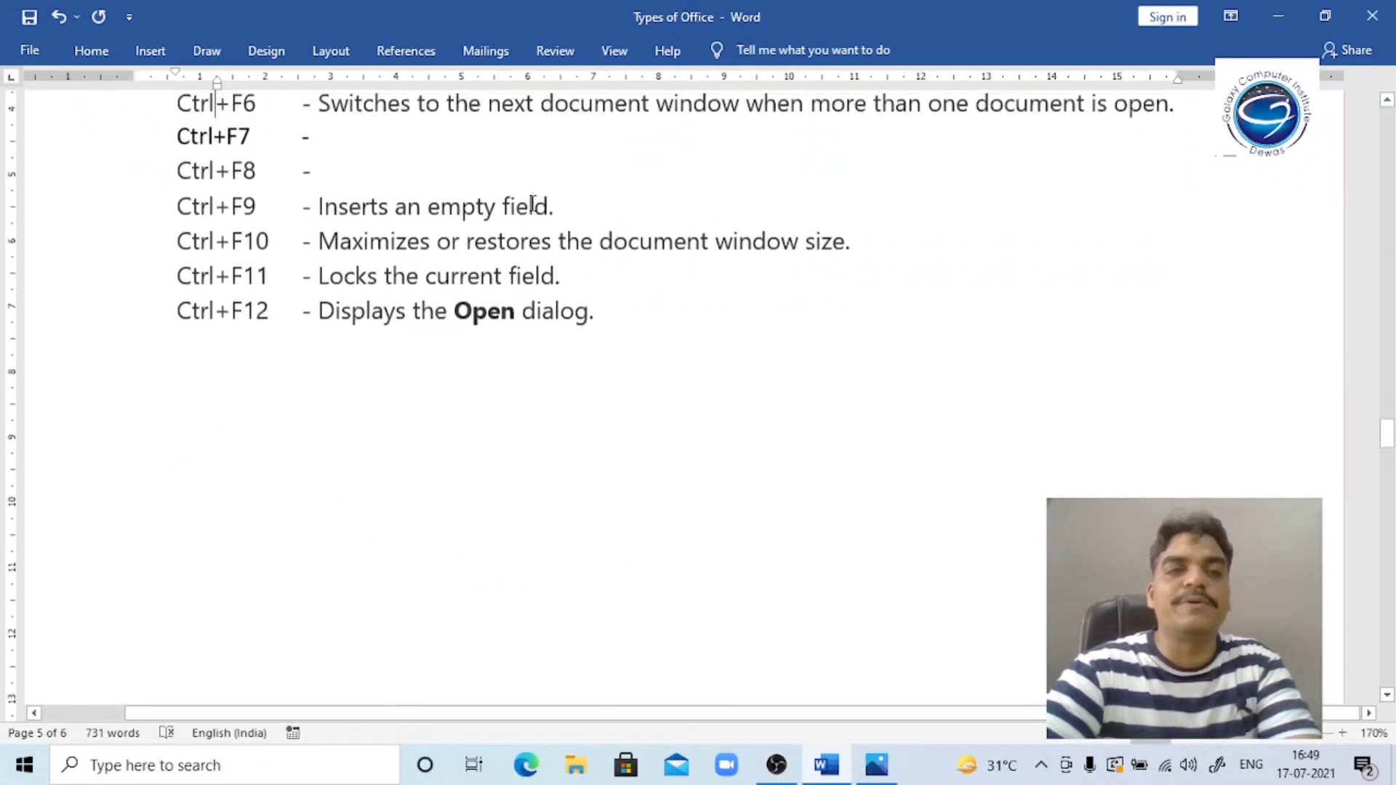
key(Down)
key(Down)
key(Down)
key(Down)
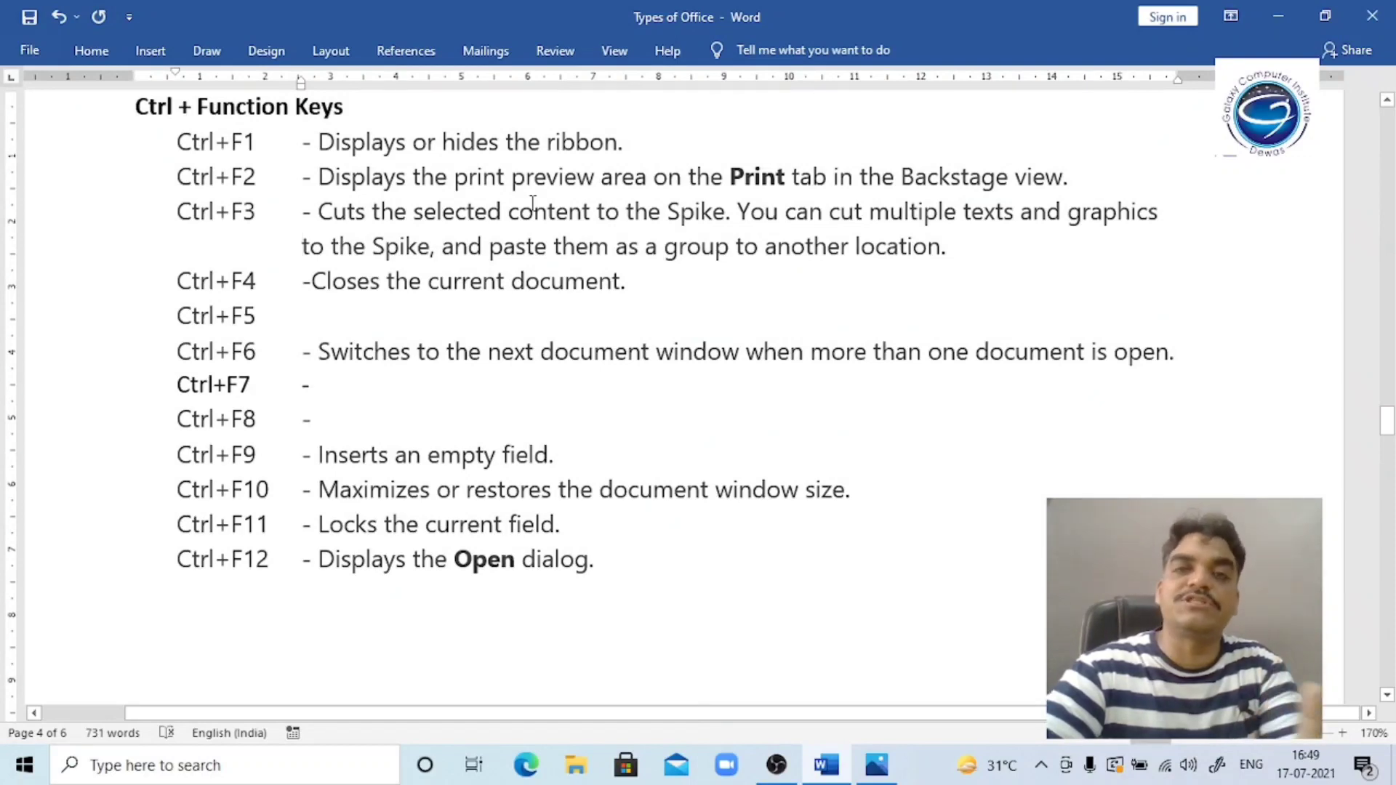
key(Down)
key(Left)
key(Left)
key(Left)
key(Left)
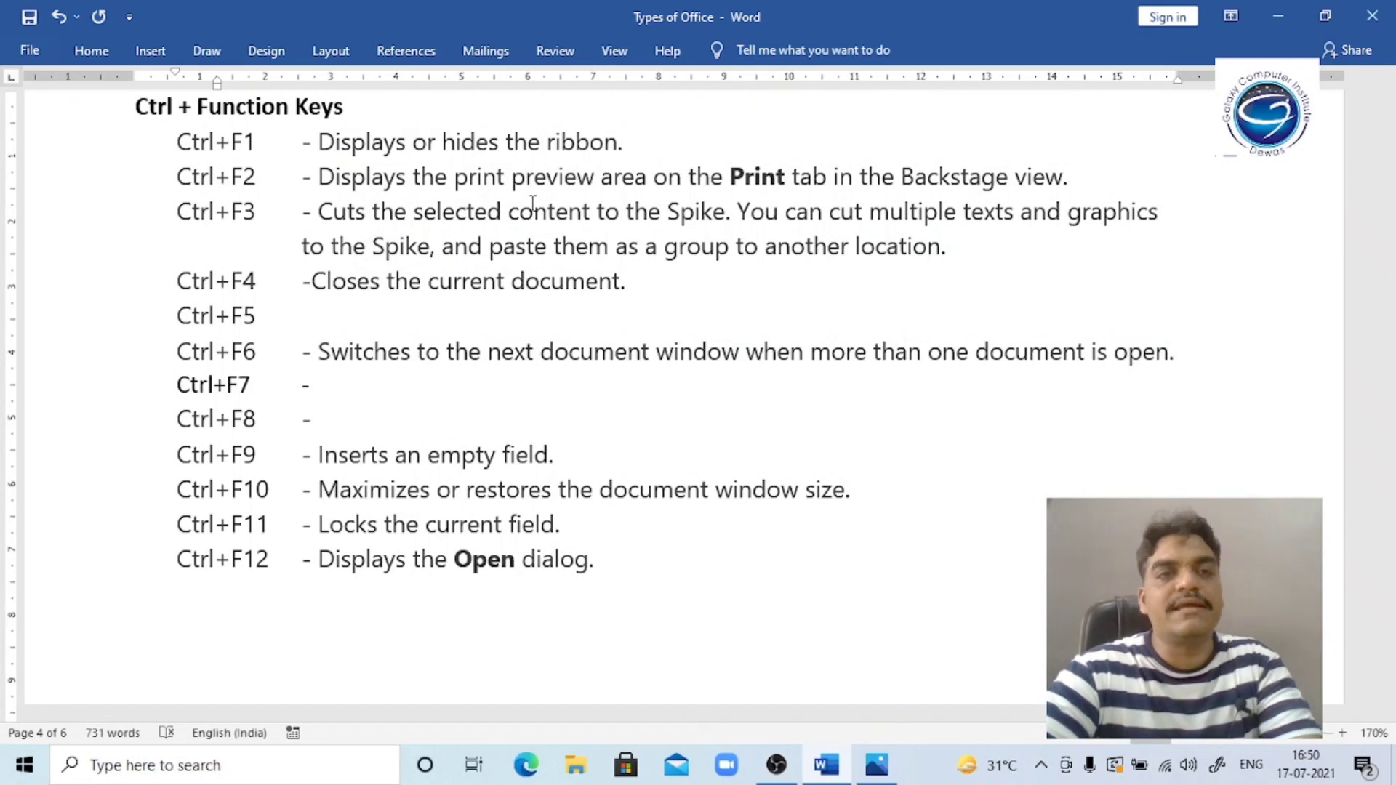
click(656, 292)
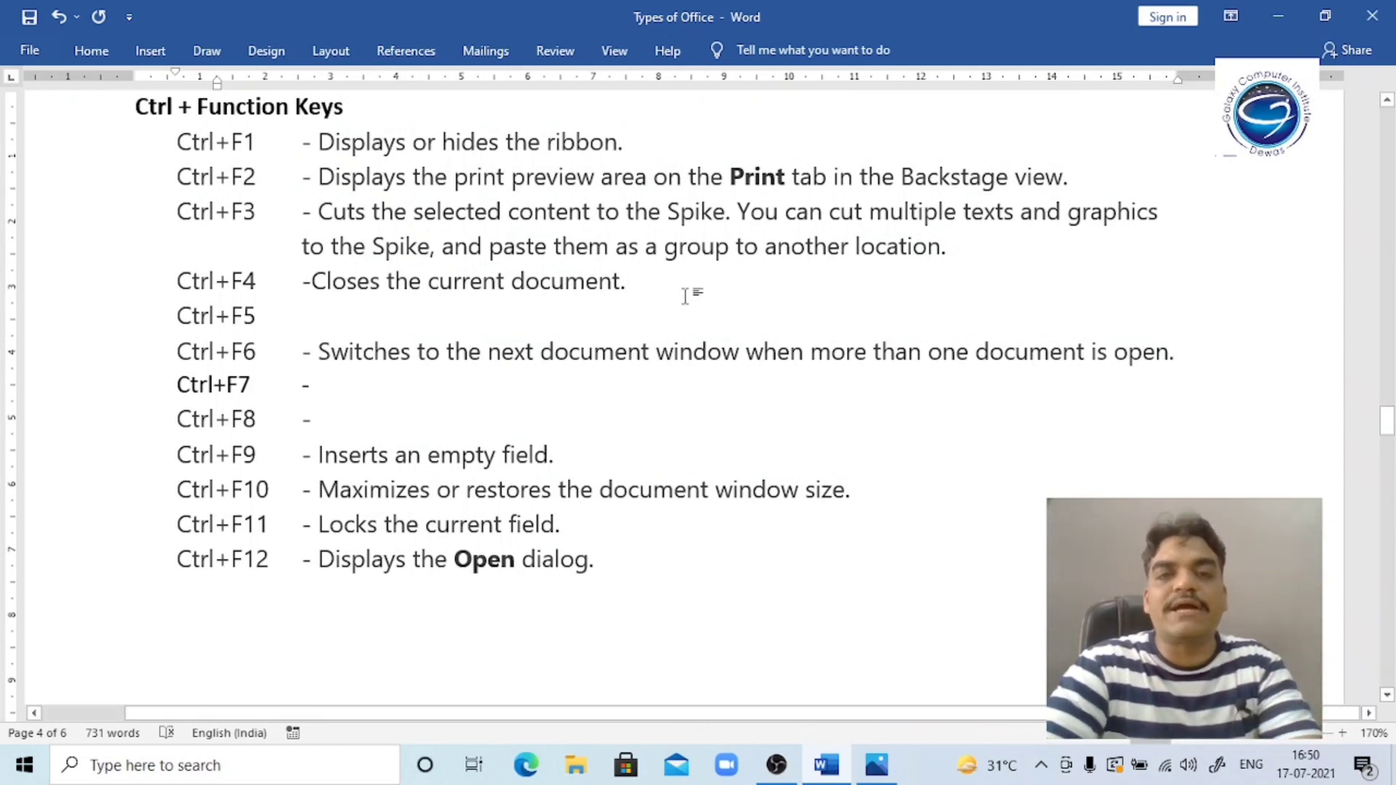
double_click(798, 281)
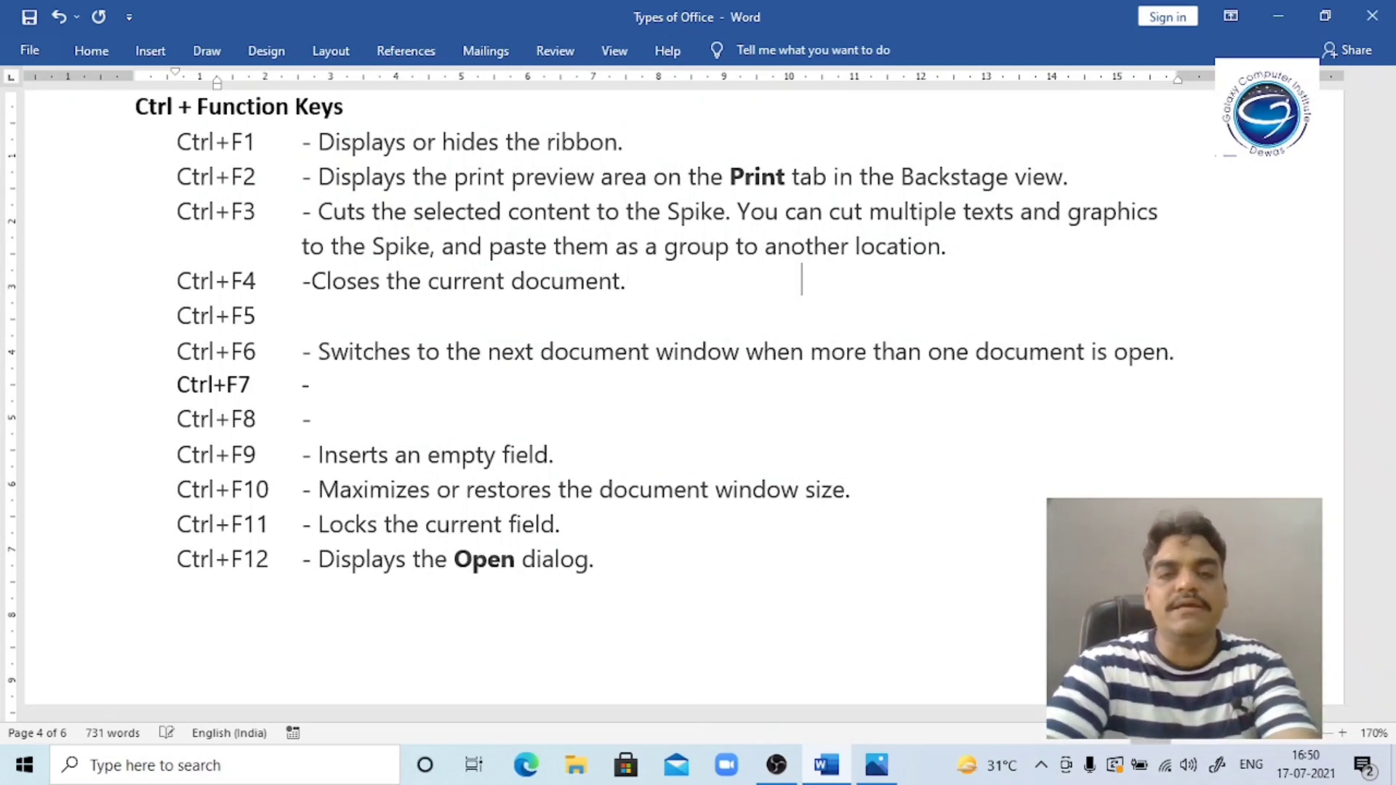
text(Ctrl + W)
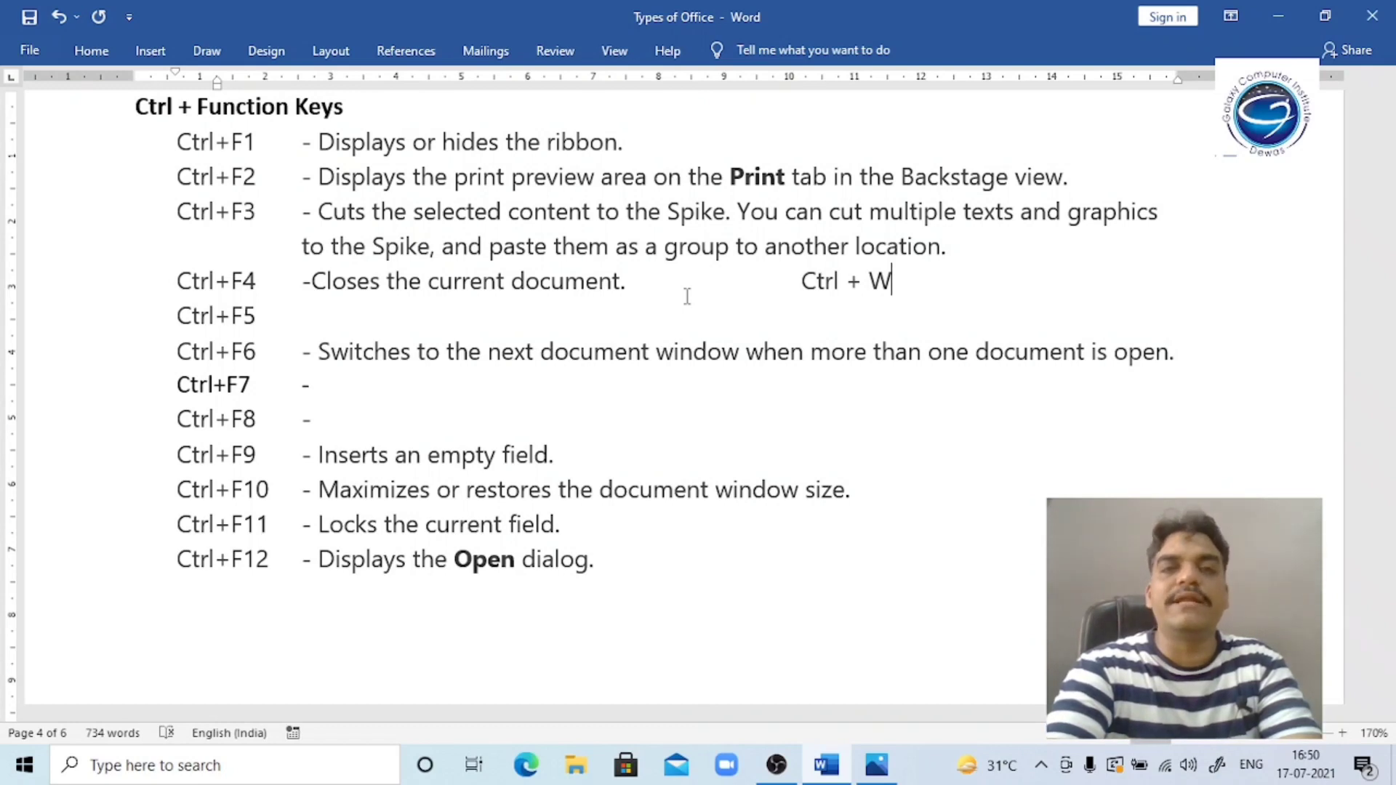
Close the blank Document7 and return to the Types of Office document.
key(ctrl+F4)
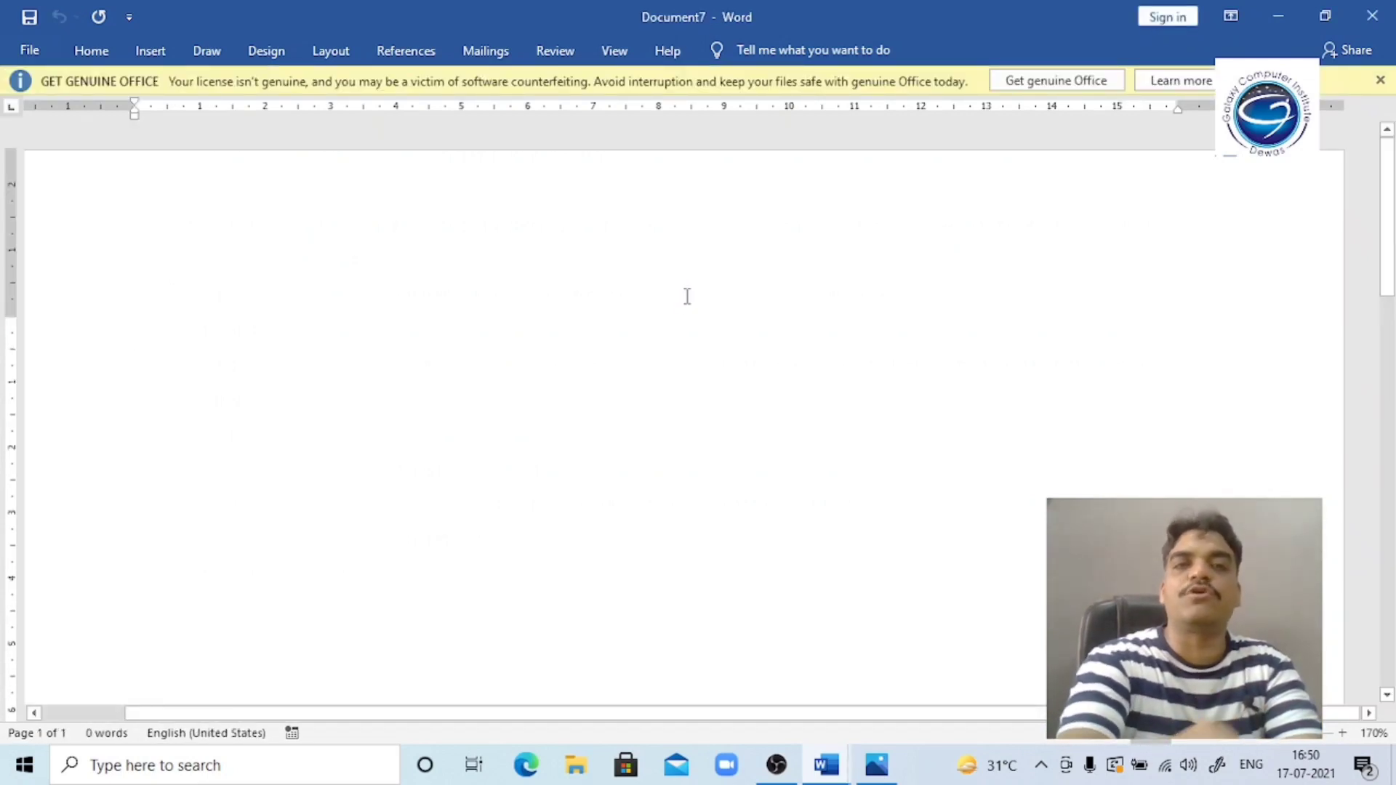
key(ctrl+w)
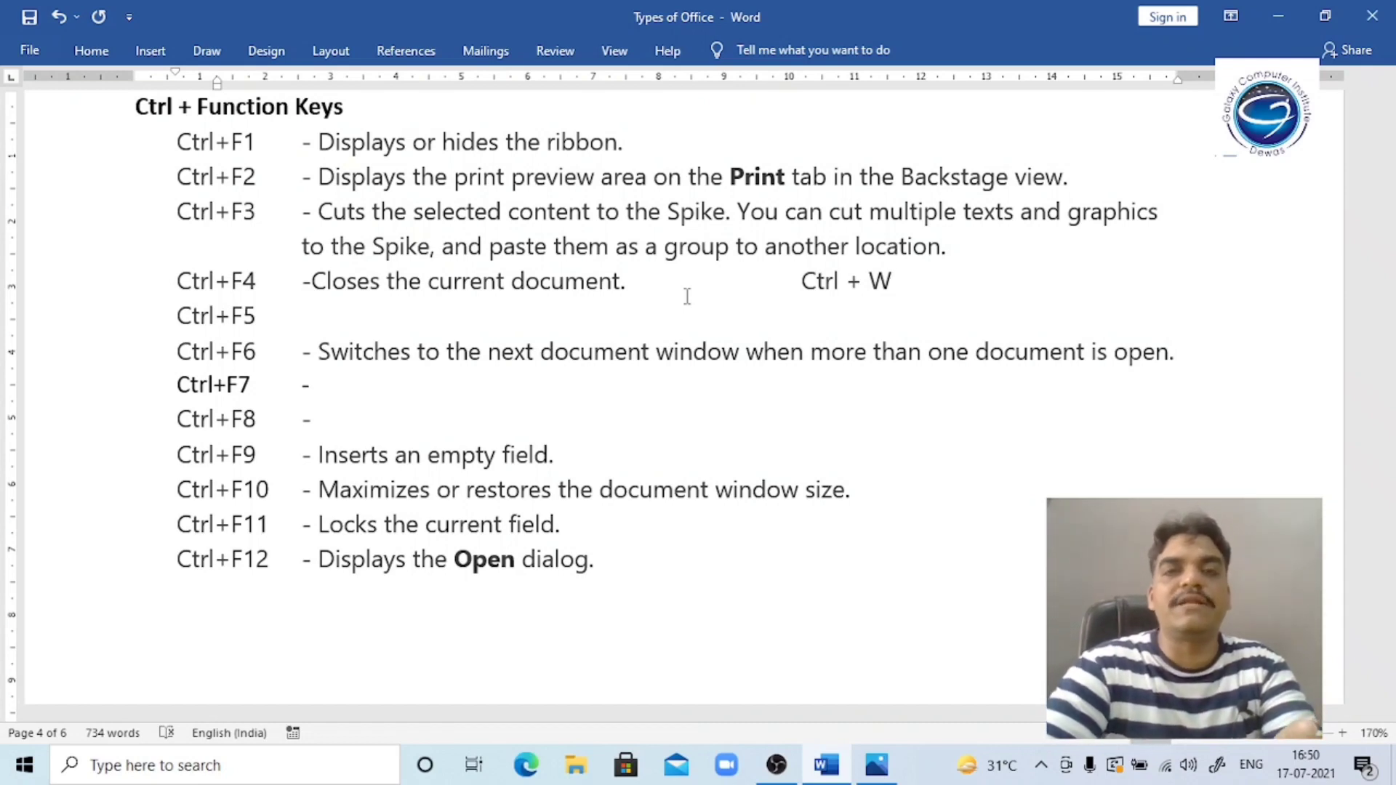
Add the alternative shortcut "Ctrl+Alt + I" at the end of the Ctrl+F2 description.
click(1103, 173)
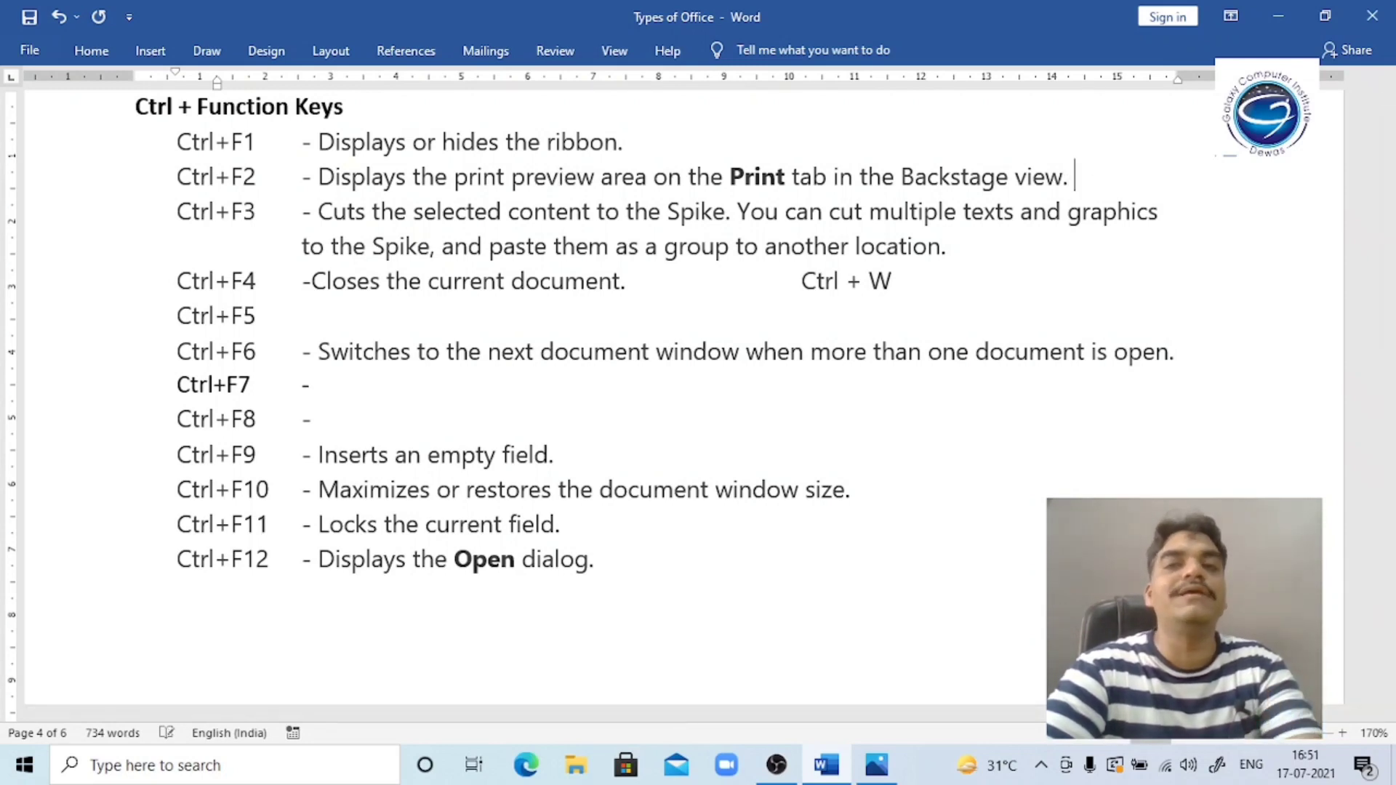
text(Ct)
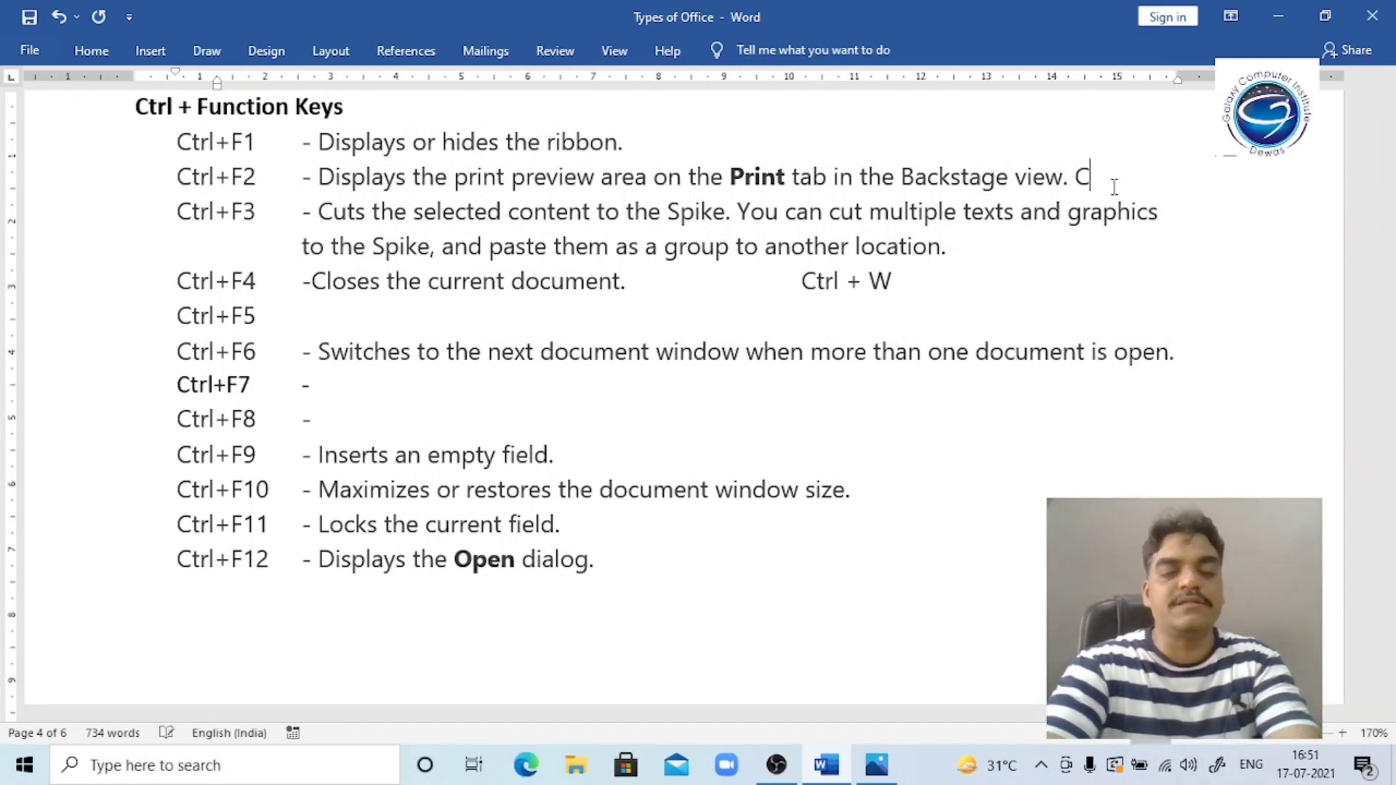
text(rl+)
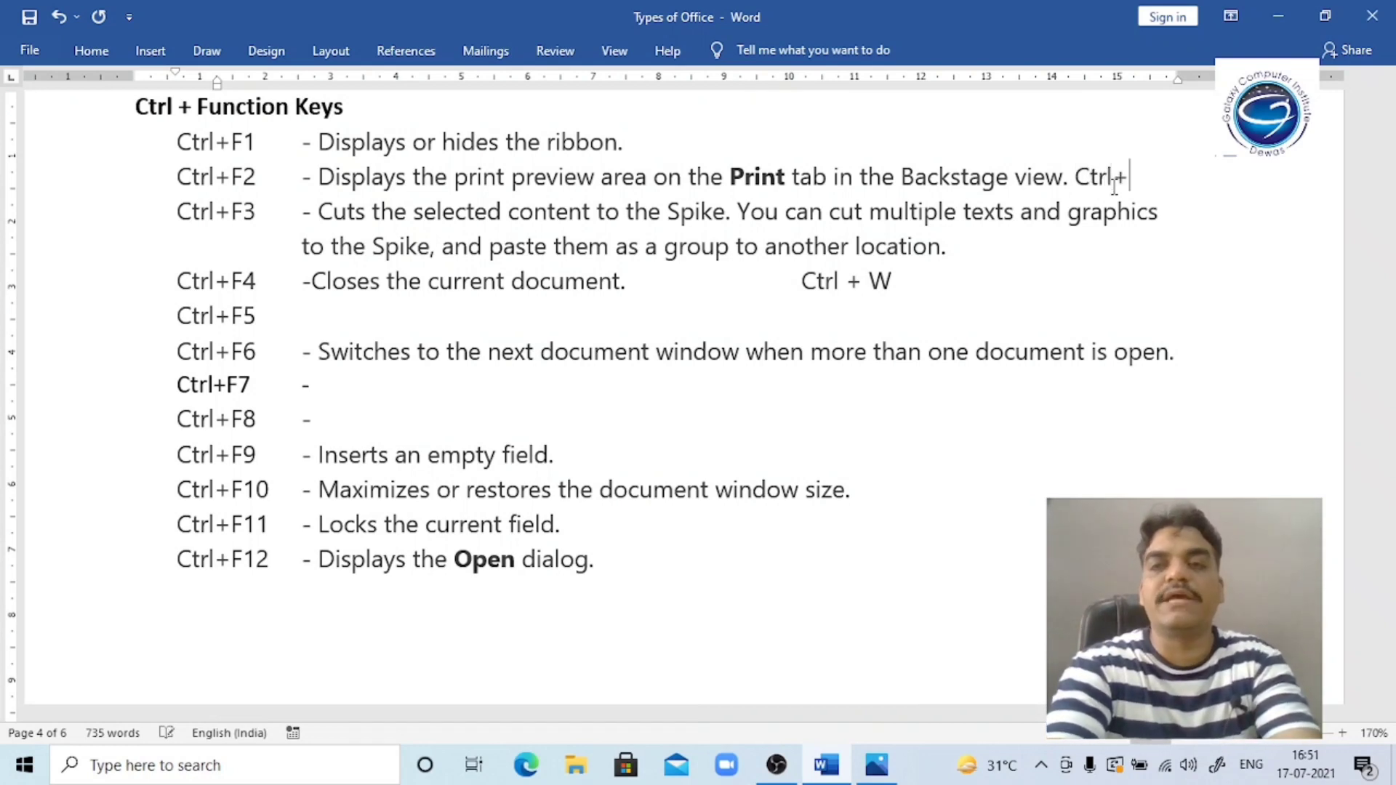
text(Alt )
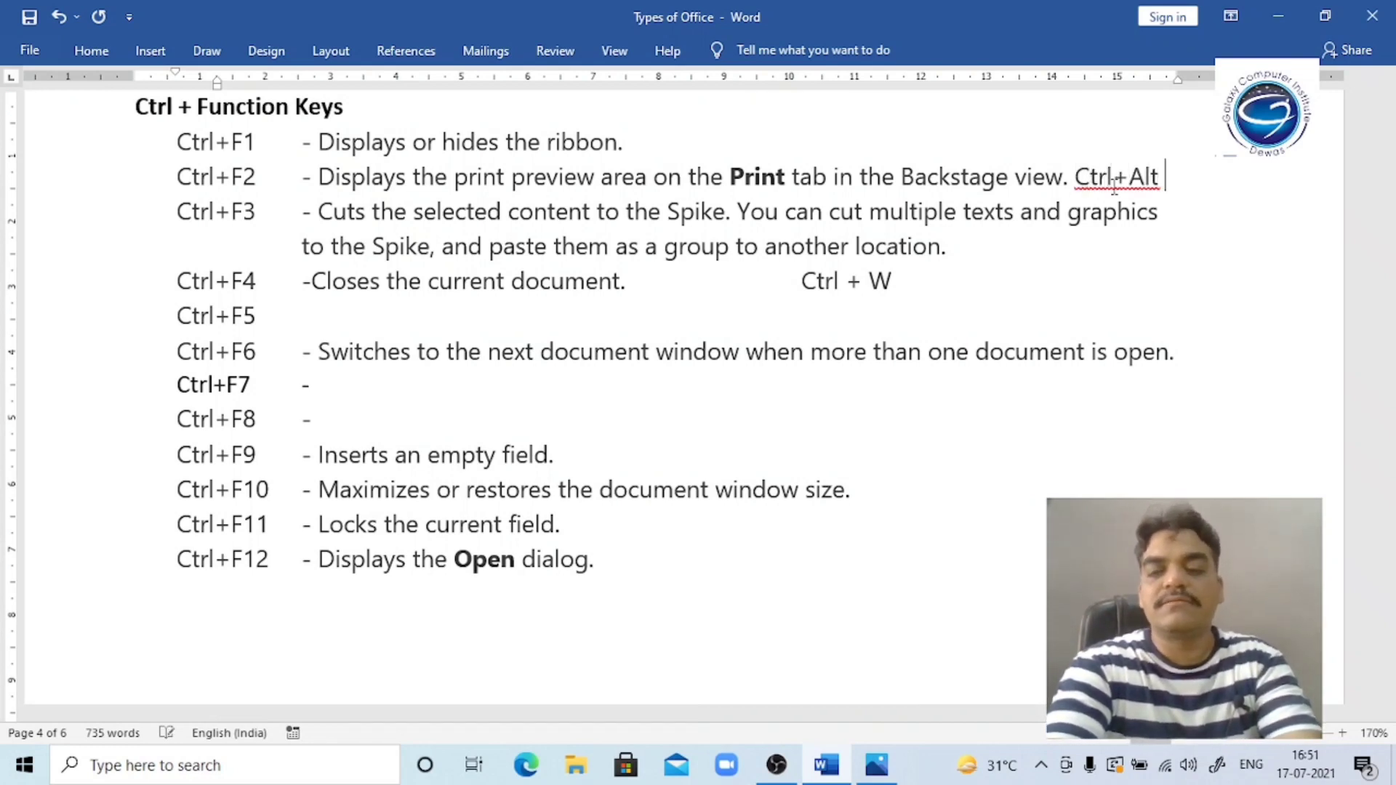
text(+ I)
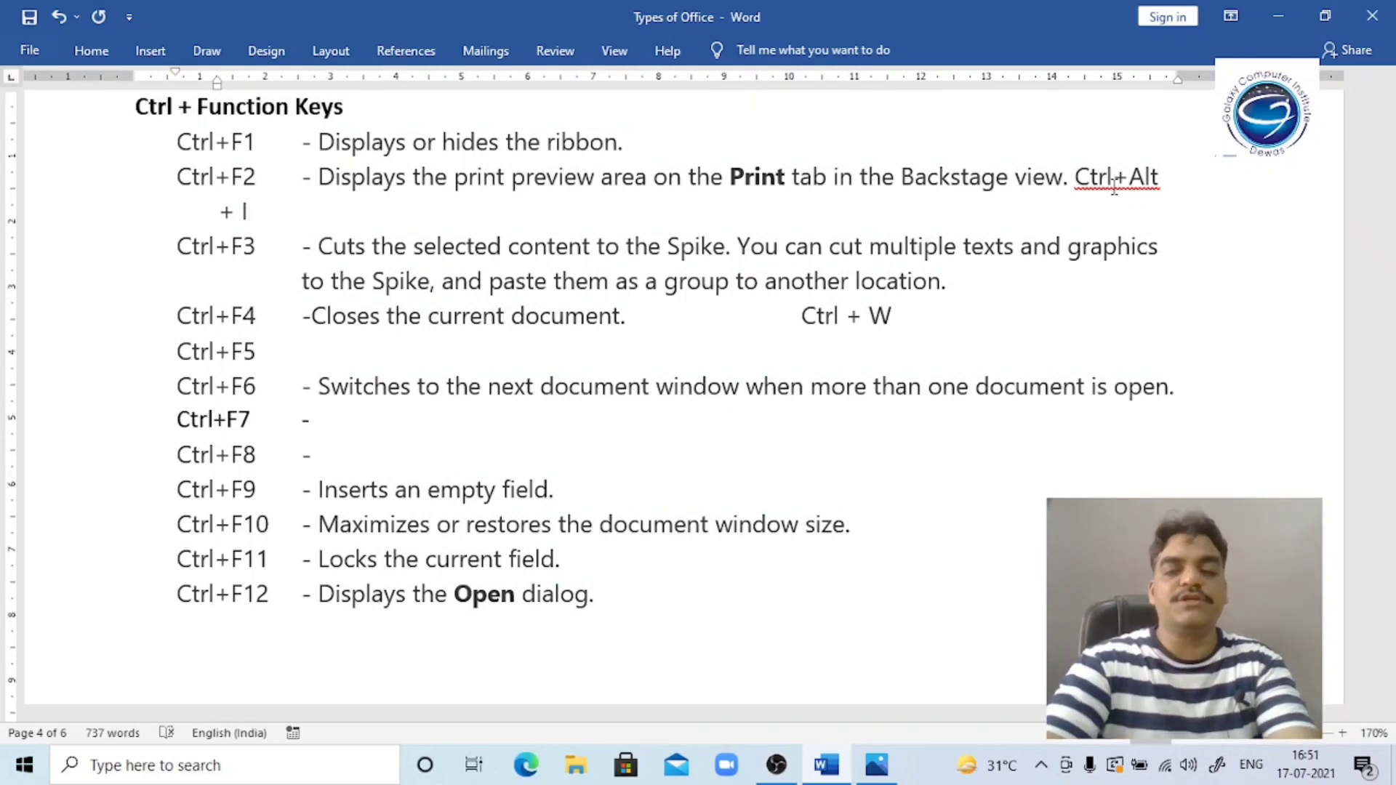
Shrink the added "Ctrl+Alt + I" text so it fits on the Ctrl+F2 line, and make it bold.
key(shift+Left)
key(shift+Left)
key(shift+Left)
key(shift+Left)
key(shift+Left)
key(shift+Left)
key(shift+Left)
key(shift+Left)
key(shift+Left)
key(shift+Left)
key(shift+Left)
key(shift+Left)
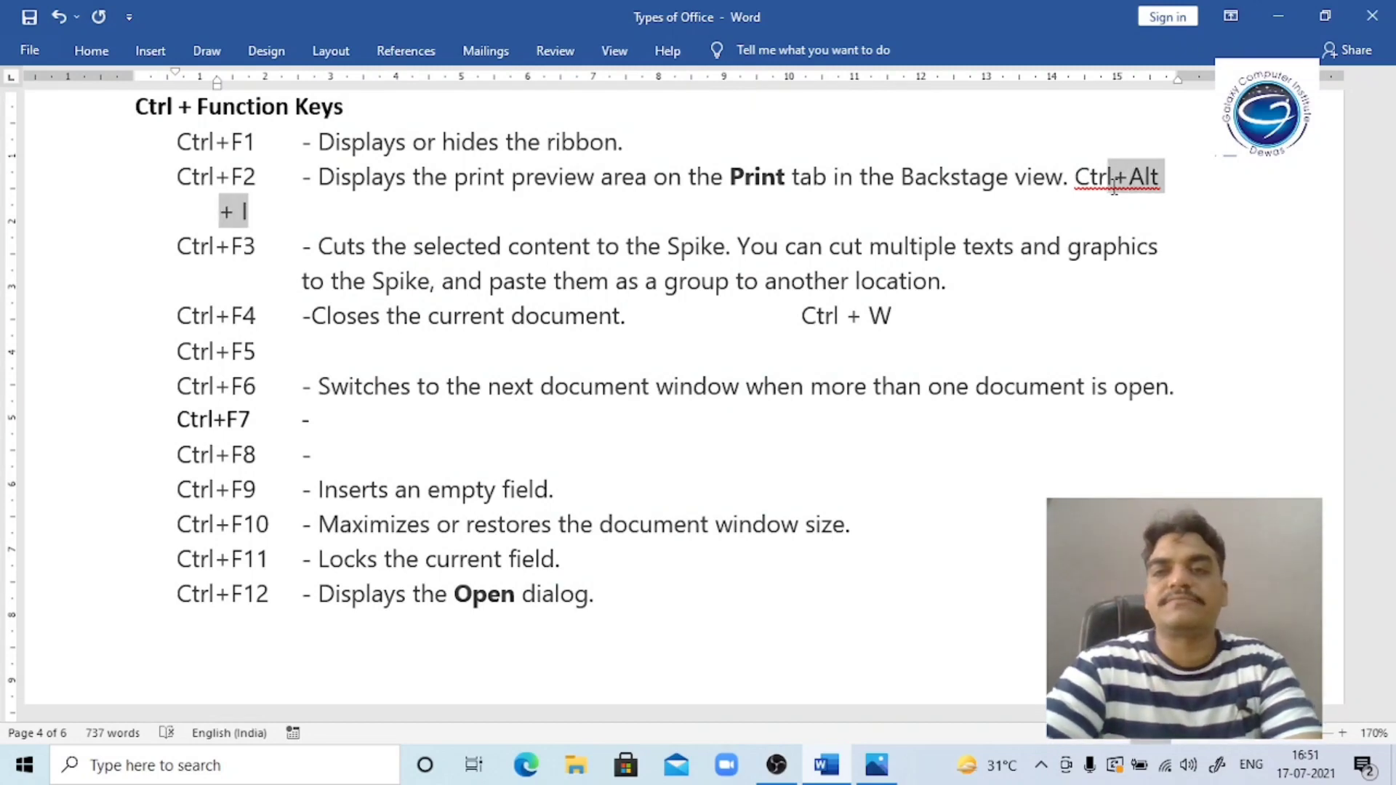
key(ctrl+shift+less)
key(ctrl+shift+less)
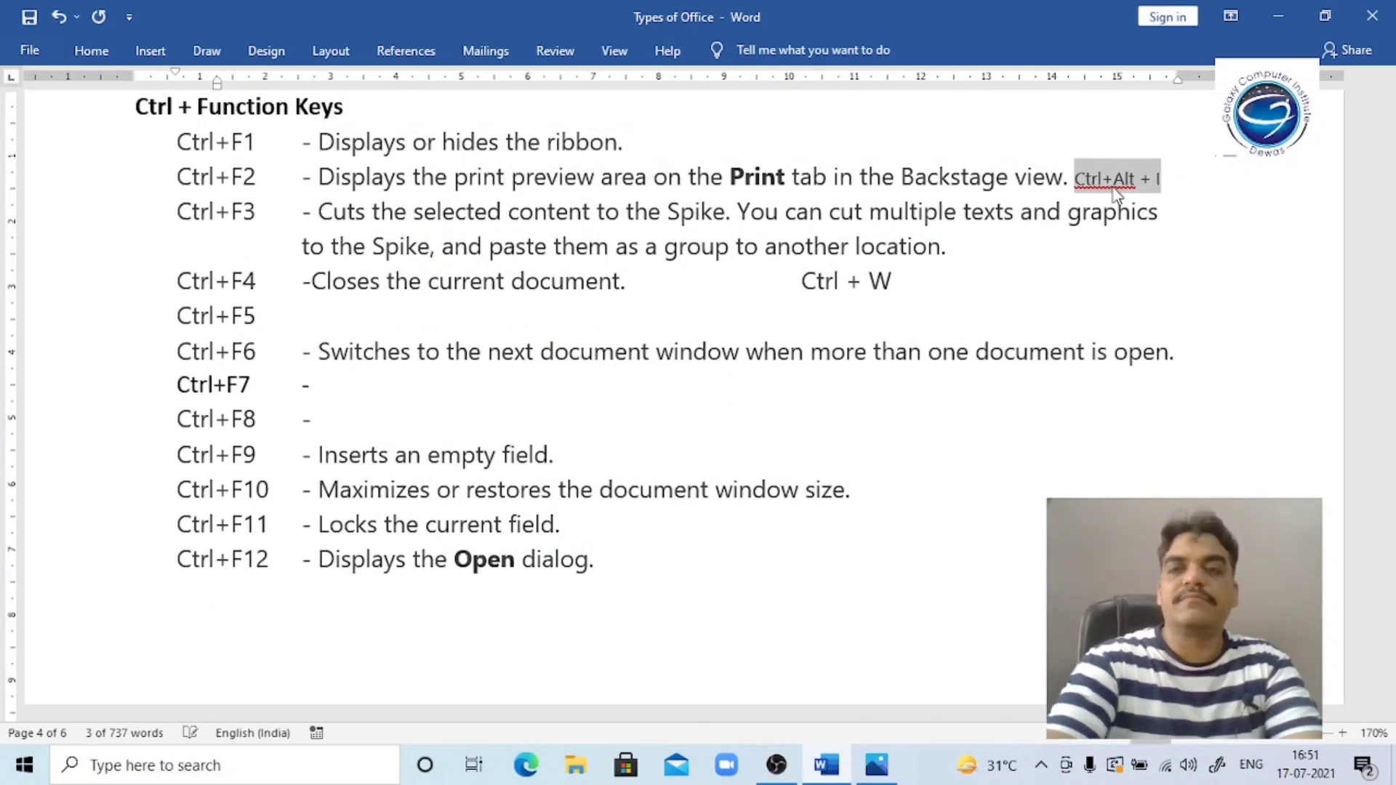
key(ctrl+b)
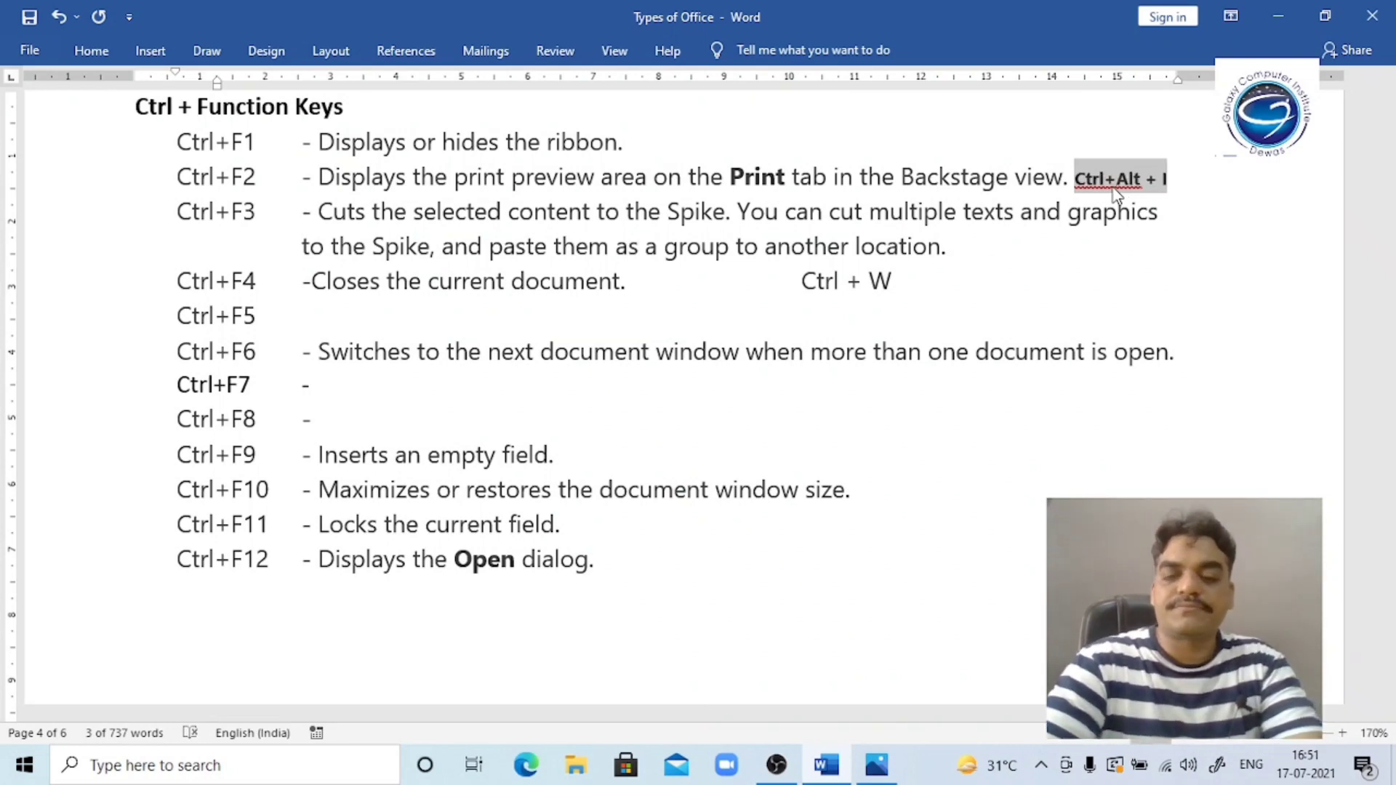
Place the cursor at the end of the Ctrl+F6 description, and switch to the blank Document8 window.
key(Down)
key(Down)
key(Down)
key(Down)
key(Down)
key(End)
key(Up)
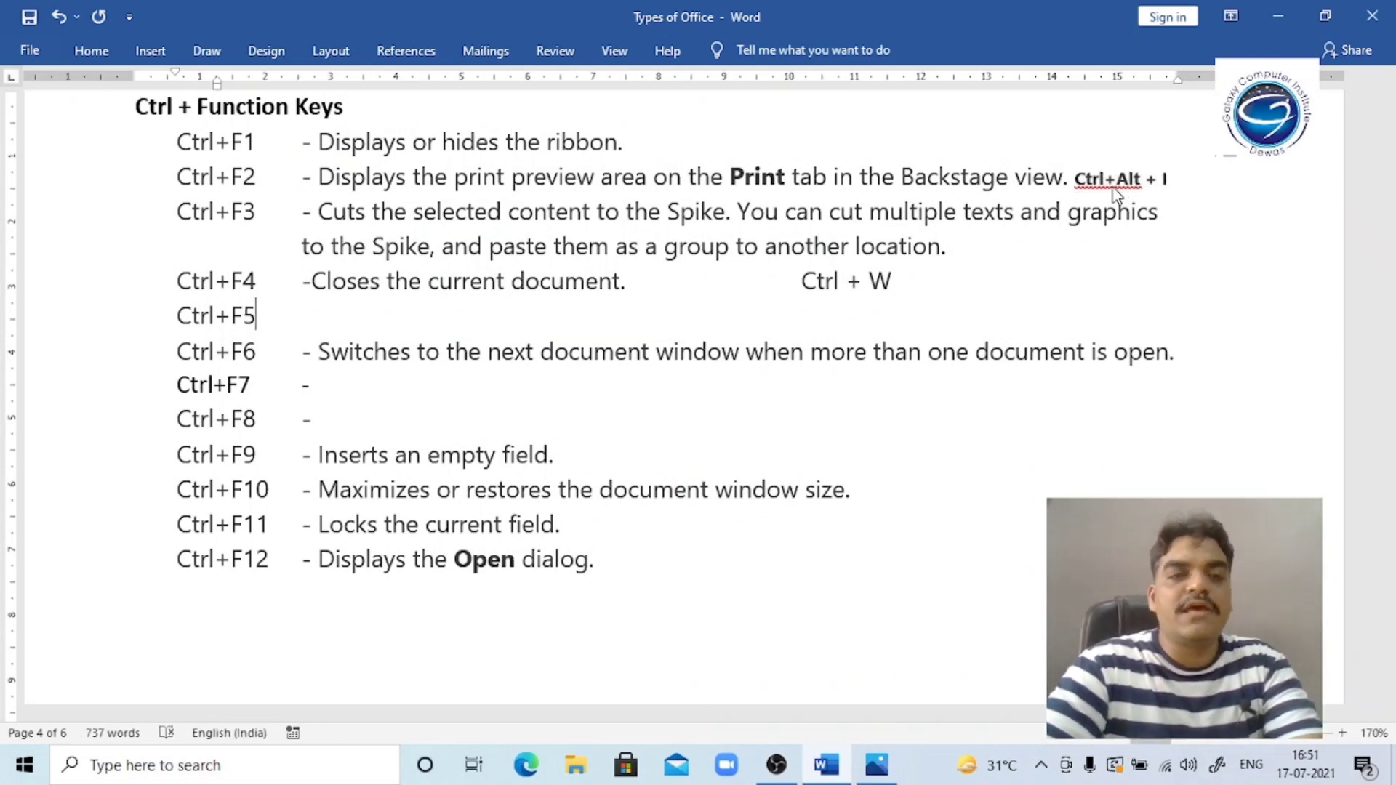
key(Down)
key(End)
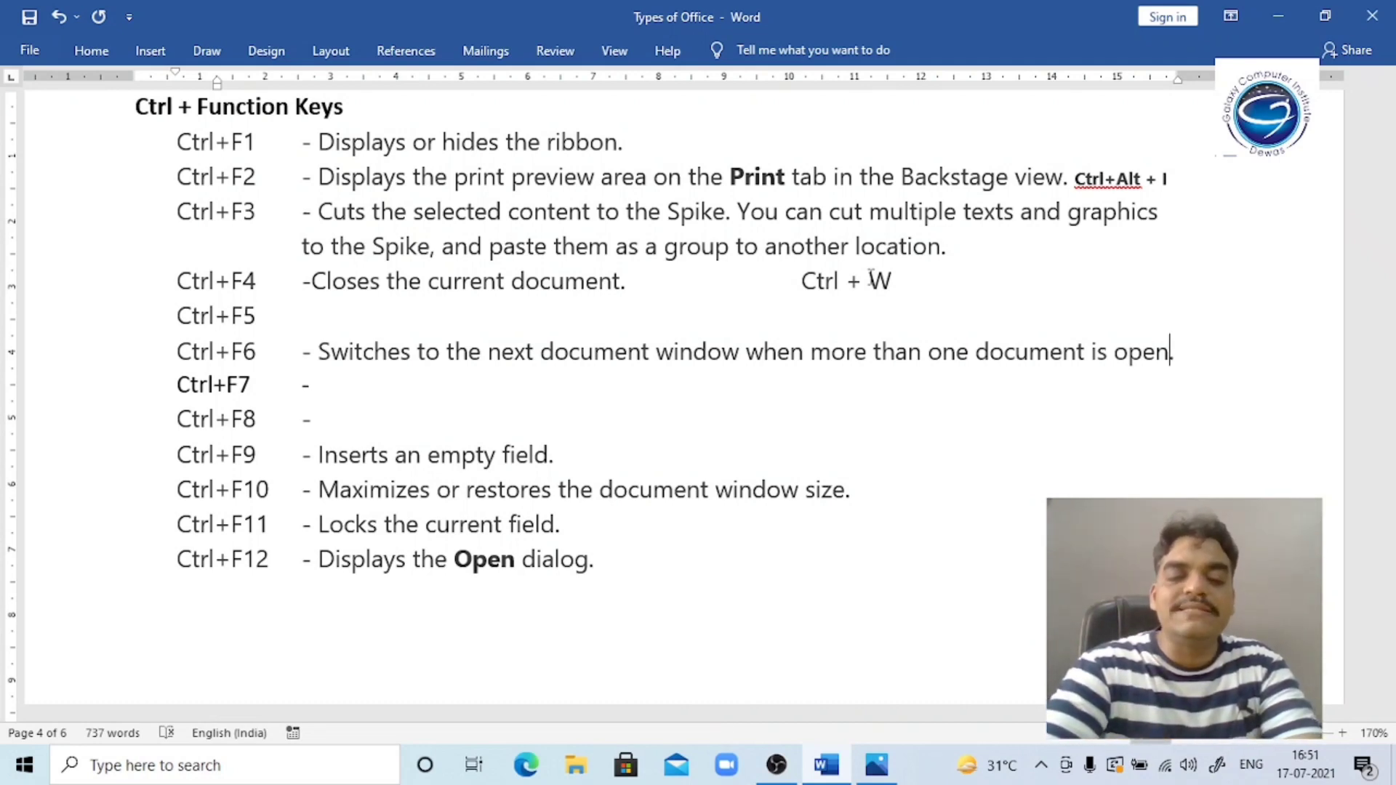
key(ctrl+F6)
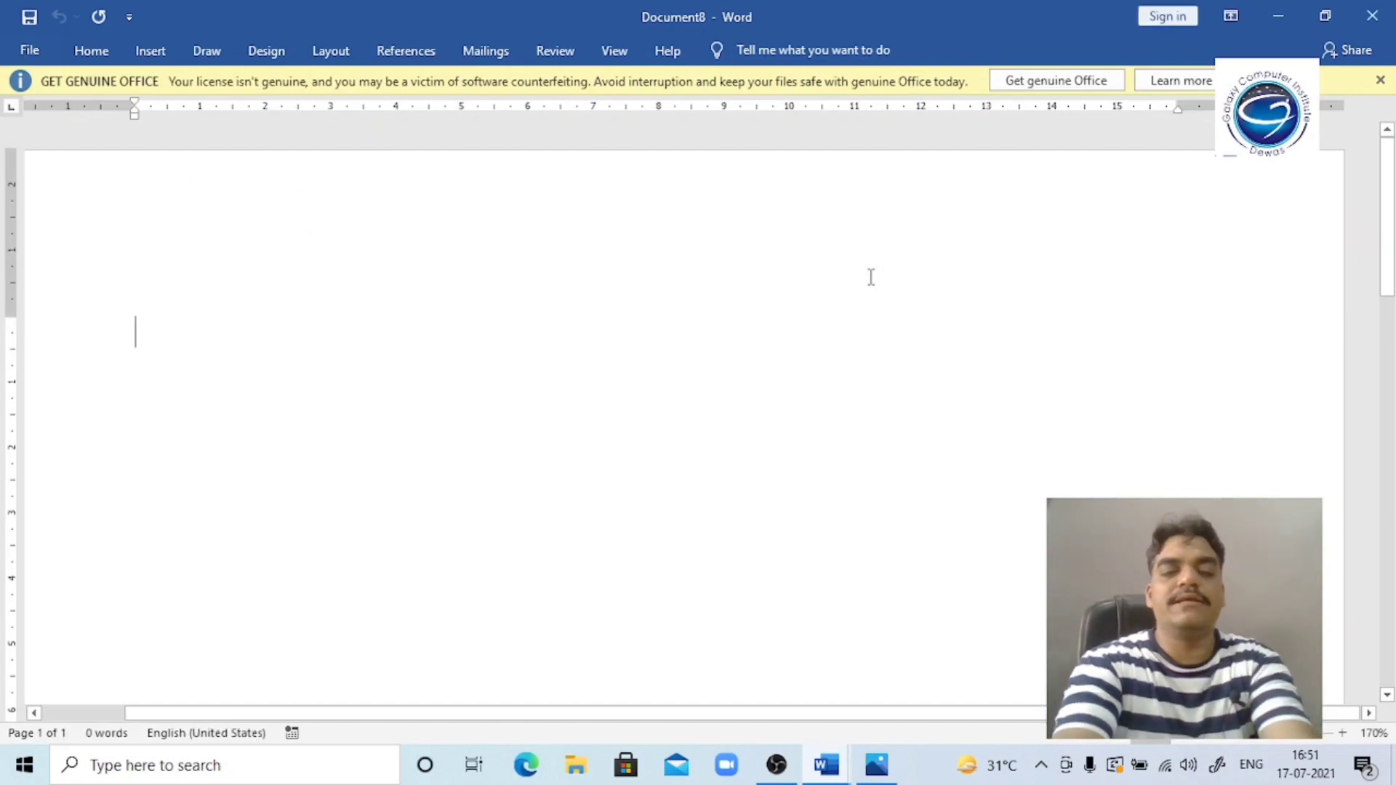
text(page 2)
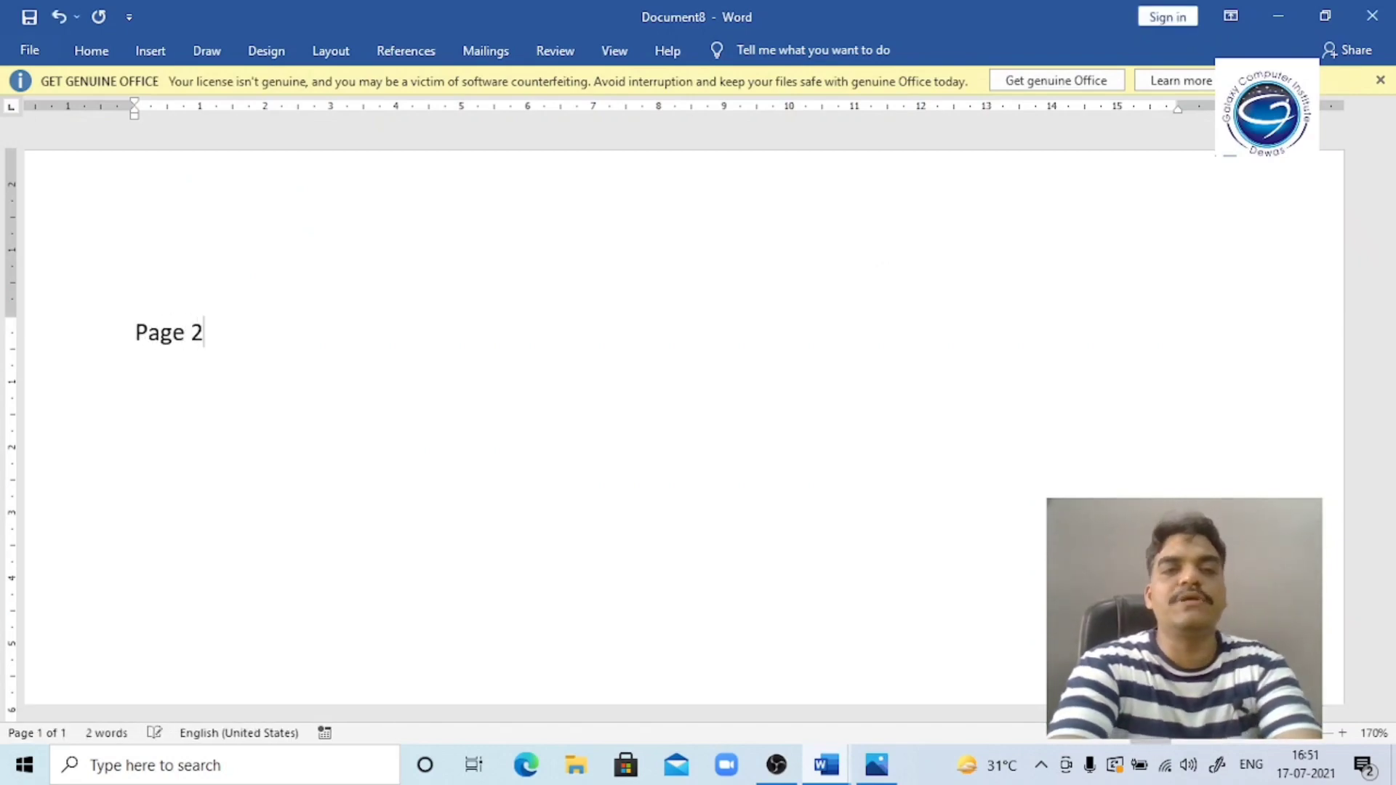
key(BackSpace)
key(BackSpace)
key(BackSpace)
key(BackSpace)
key(BackSpace)
key(BackSpace)
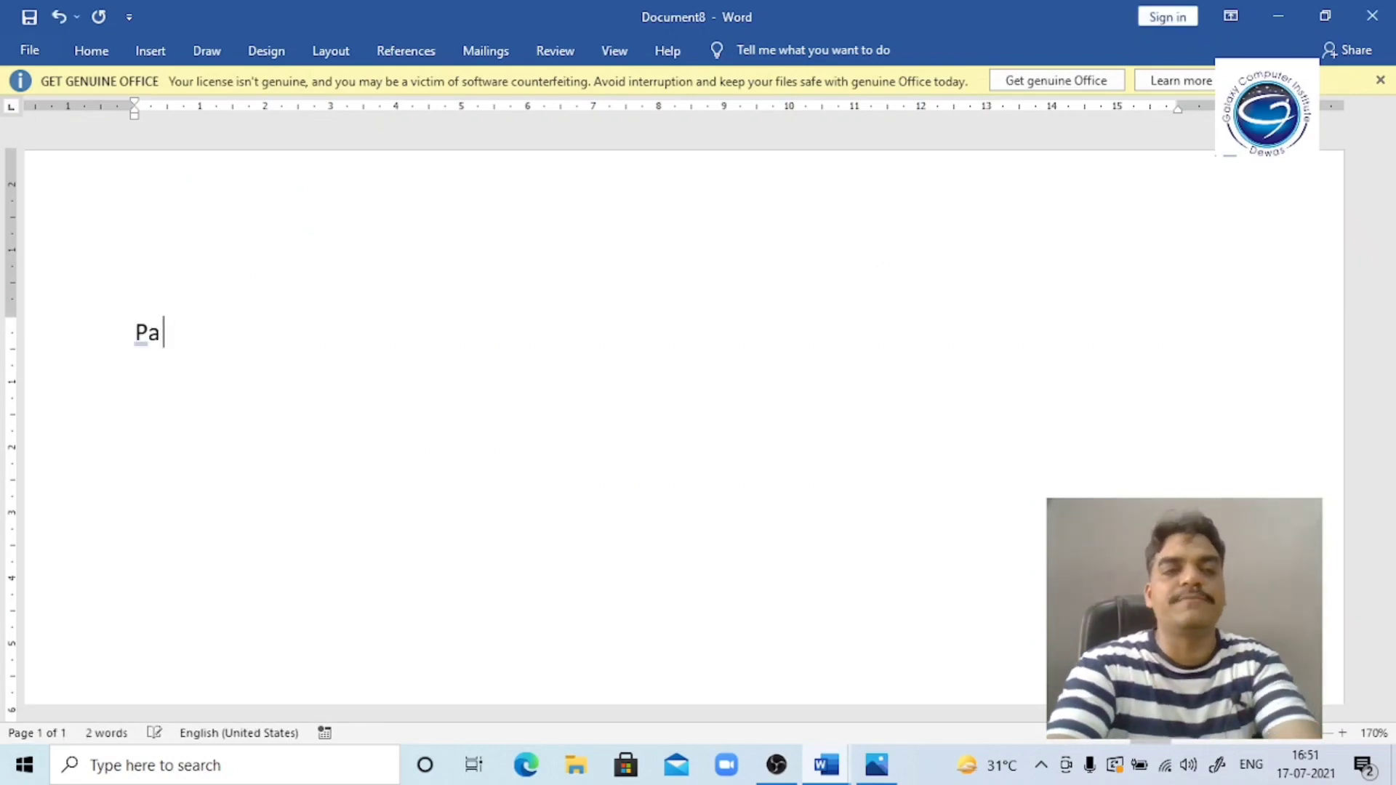
Enter "File 2" as the first line of Document8 and start a new paragraph below it.
text(finle)
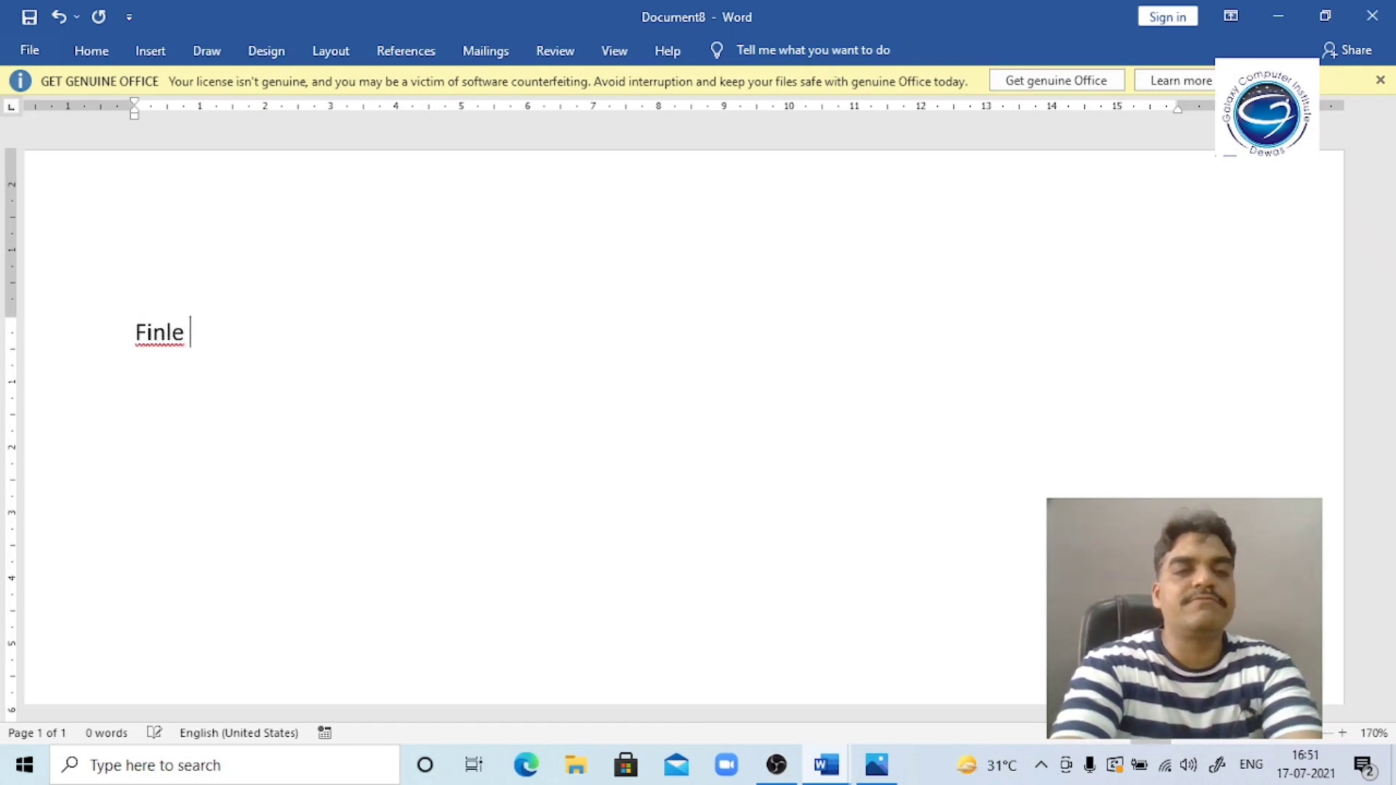
key(BackSpace)
key(BackSpace)
key(BackSpace)
text(le 2)
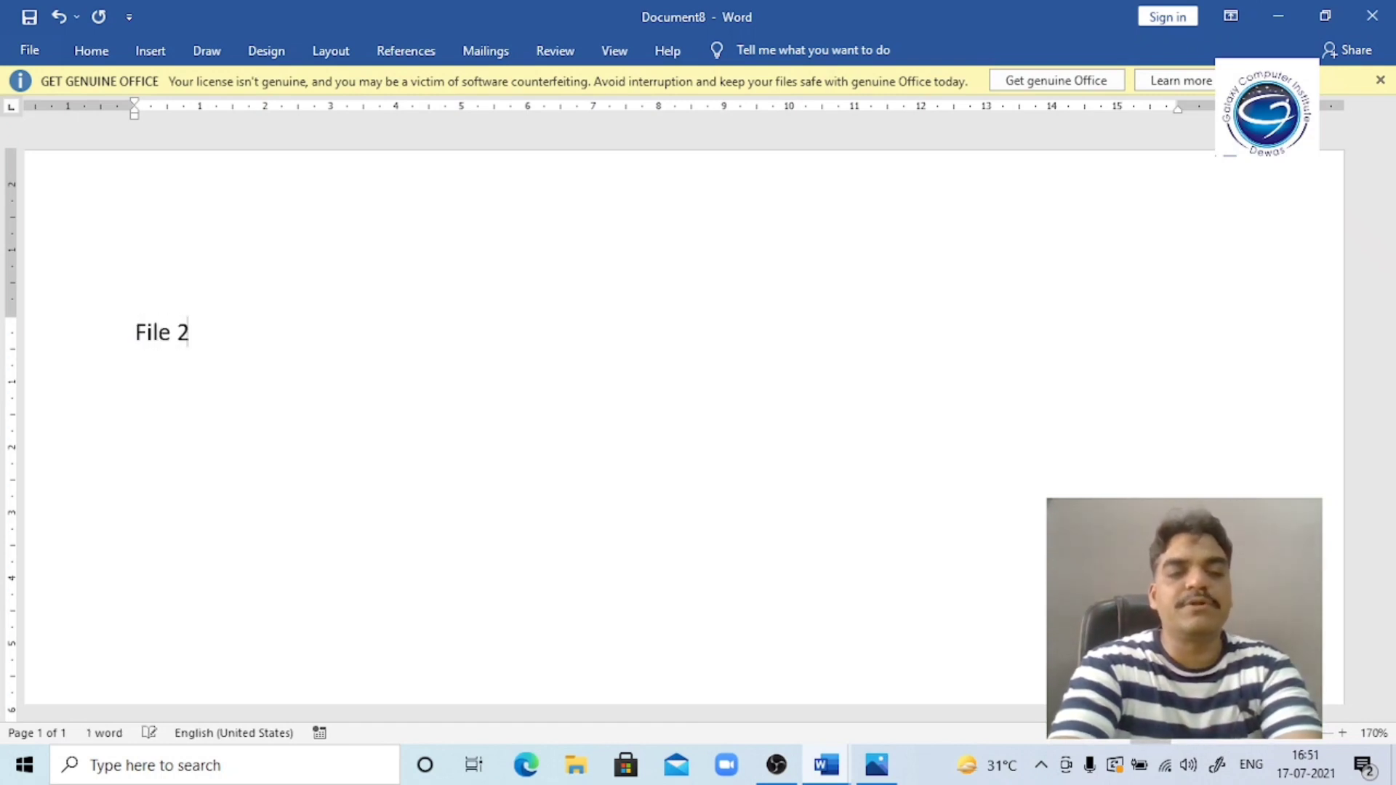
key(Return)
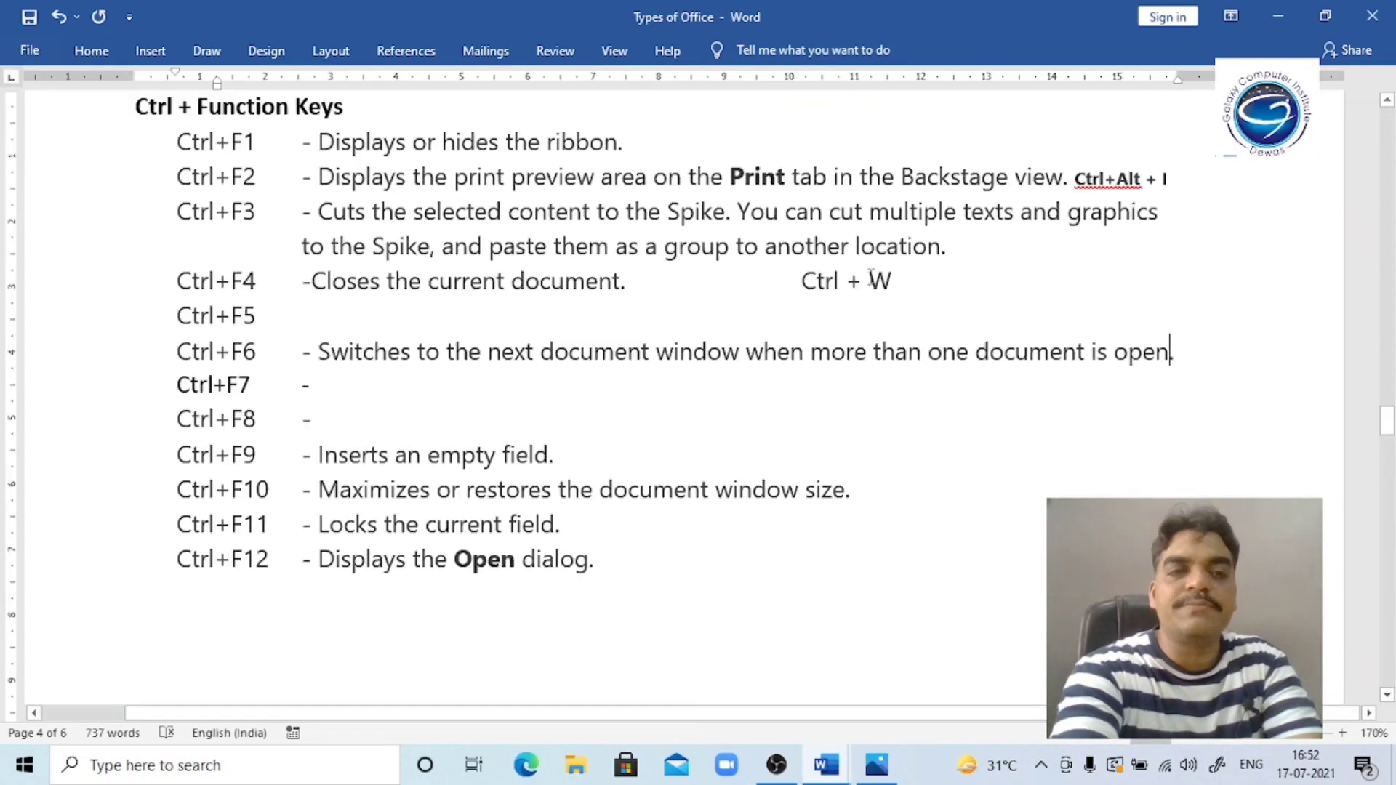
Create another new blank document from the "File 2" document and enter "File 3" in it.
key(ctrl+F6)
key(ctrl+F6)
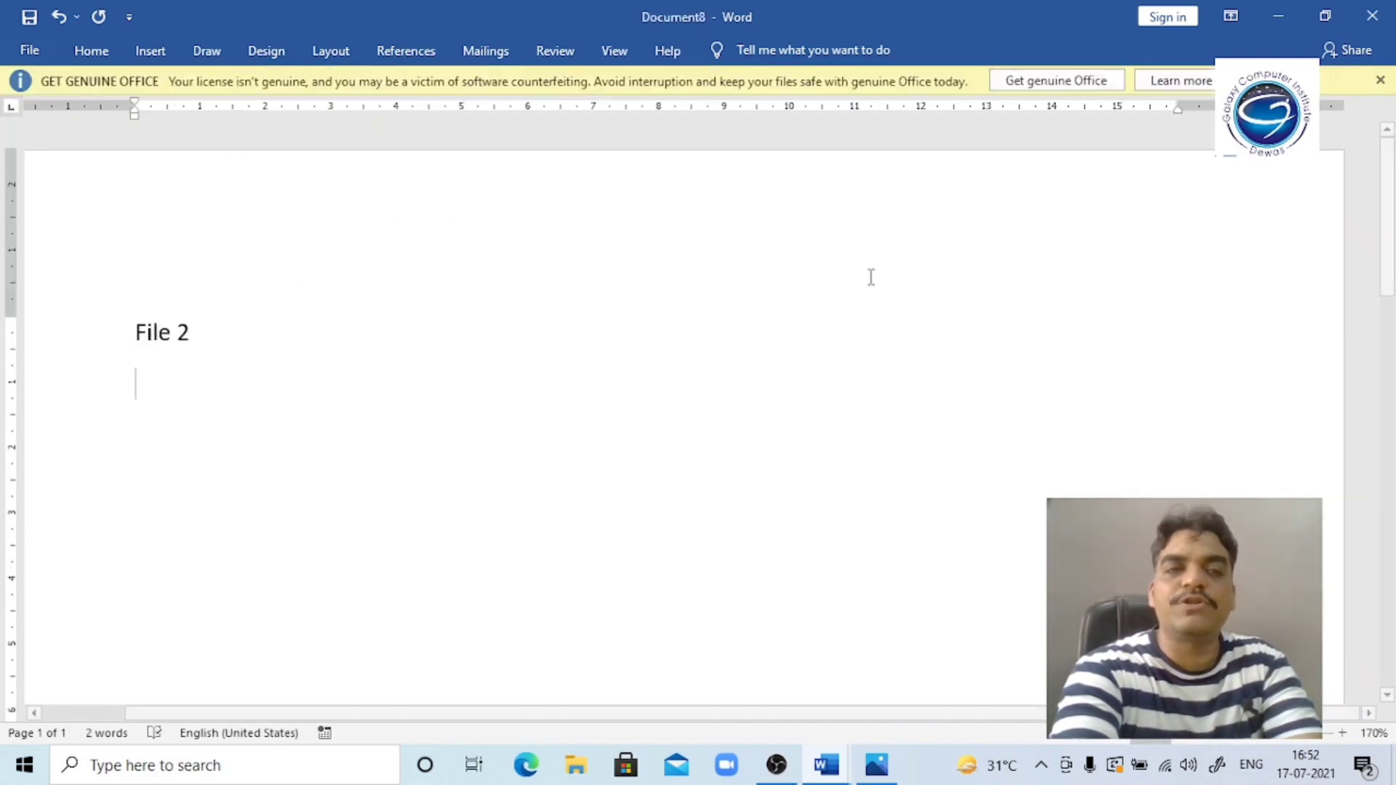
key(ctrl+n)
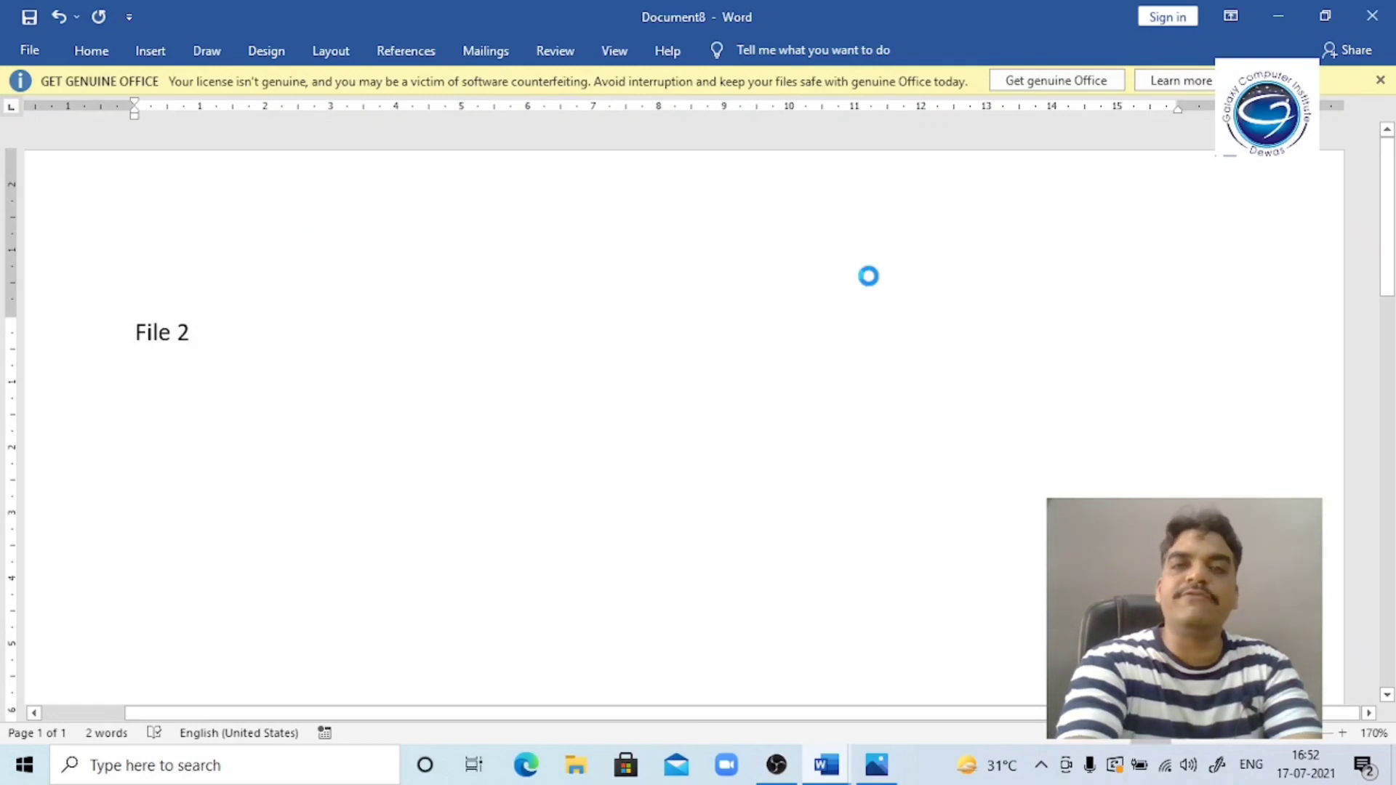
text(F)
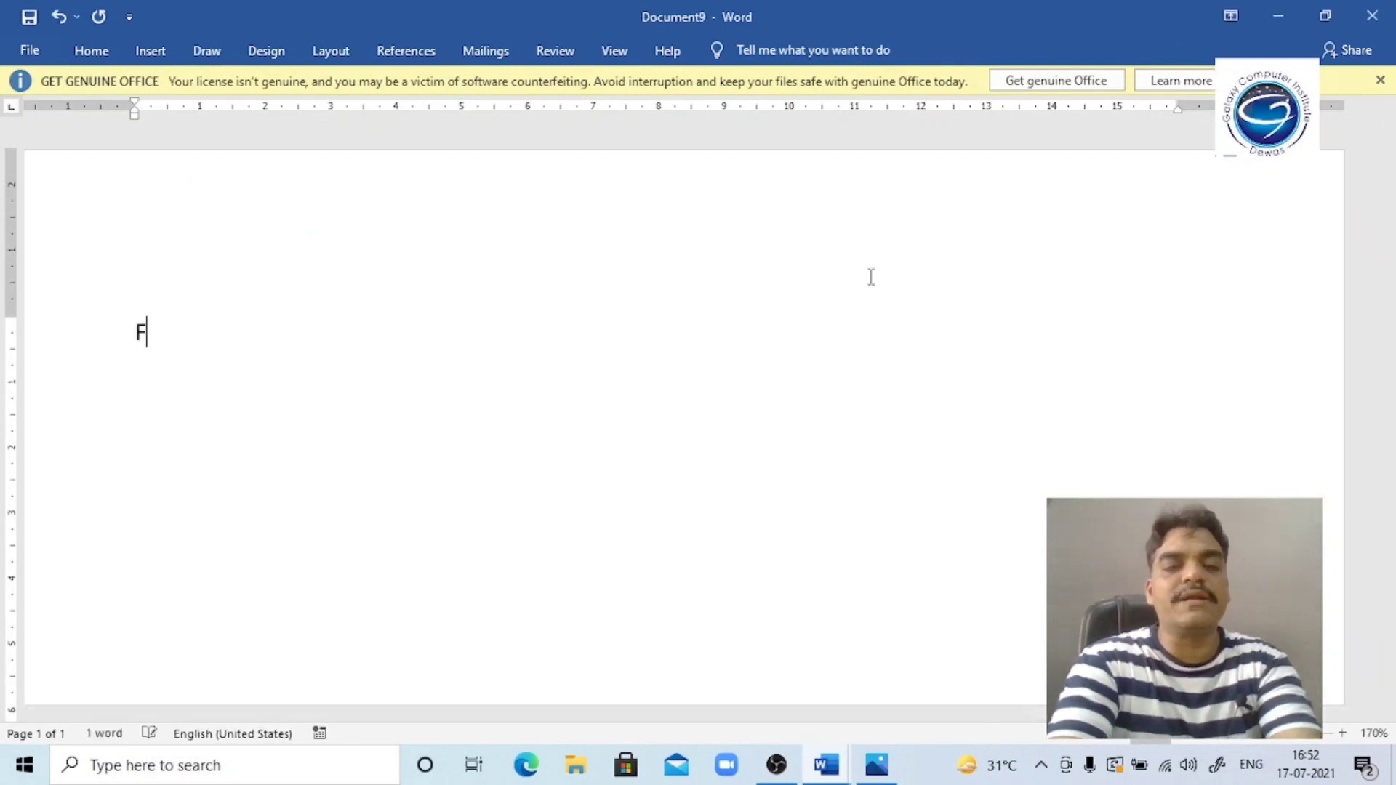
text(ile 3)
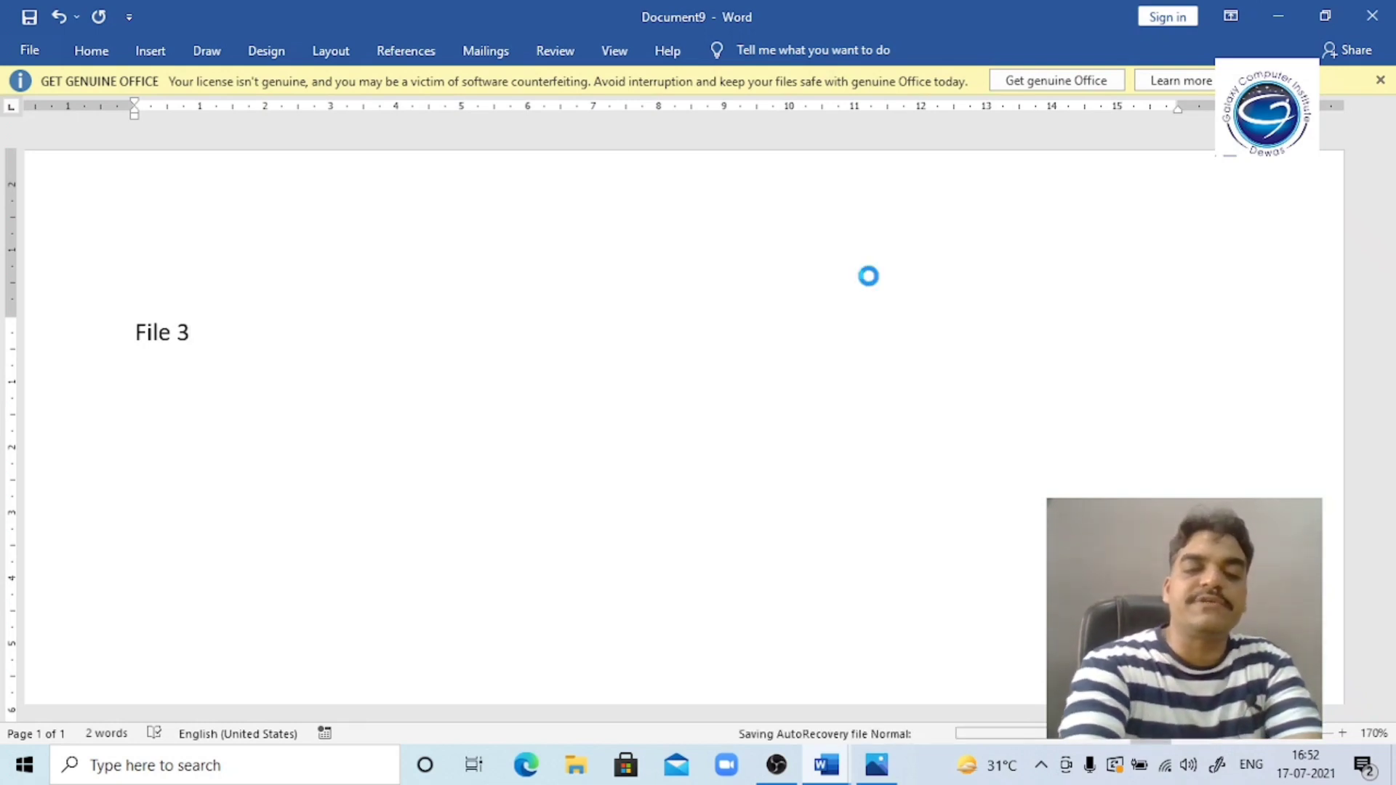
Cycle through the open document windows, ending back on the Types of Office document.
key(alt+Tab)
key(ctrl+F6)
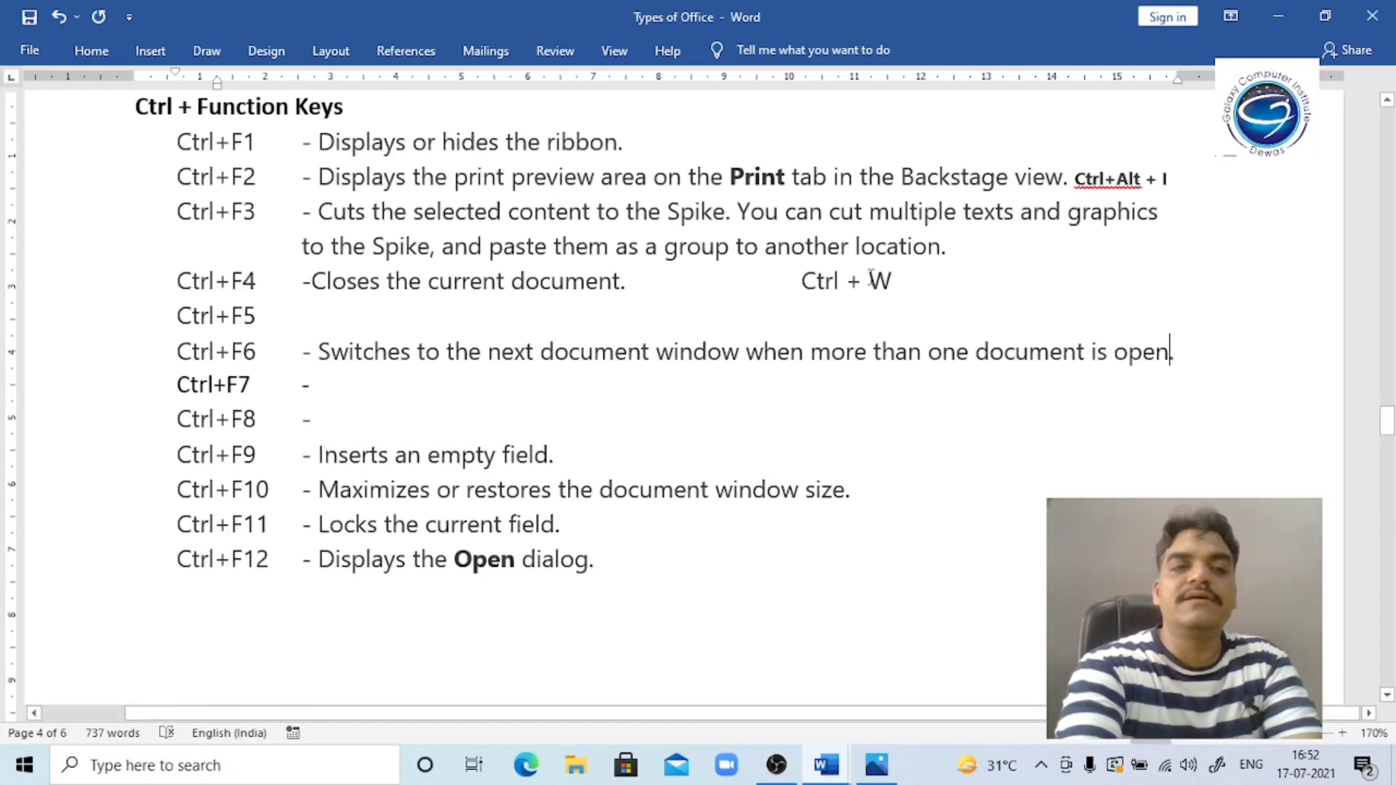
key(ctrl+F6)
key(ctrl+F6)
key(ctrl+F6)
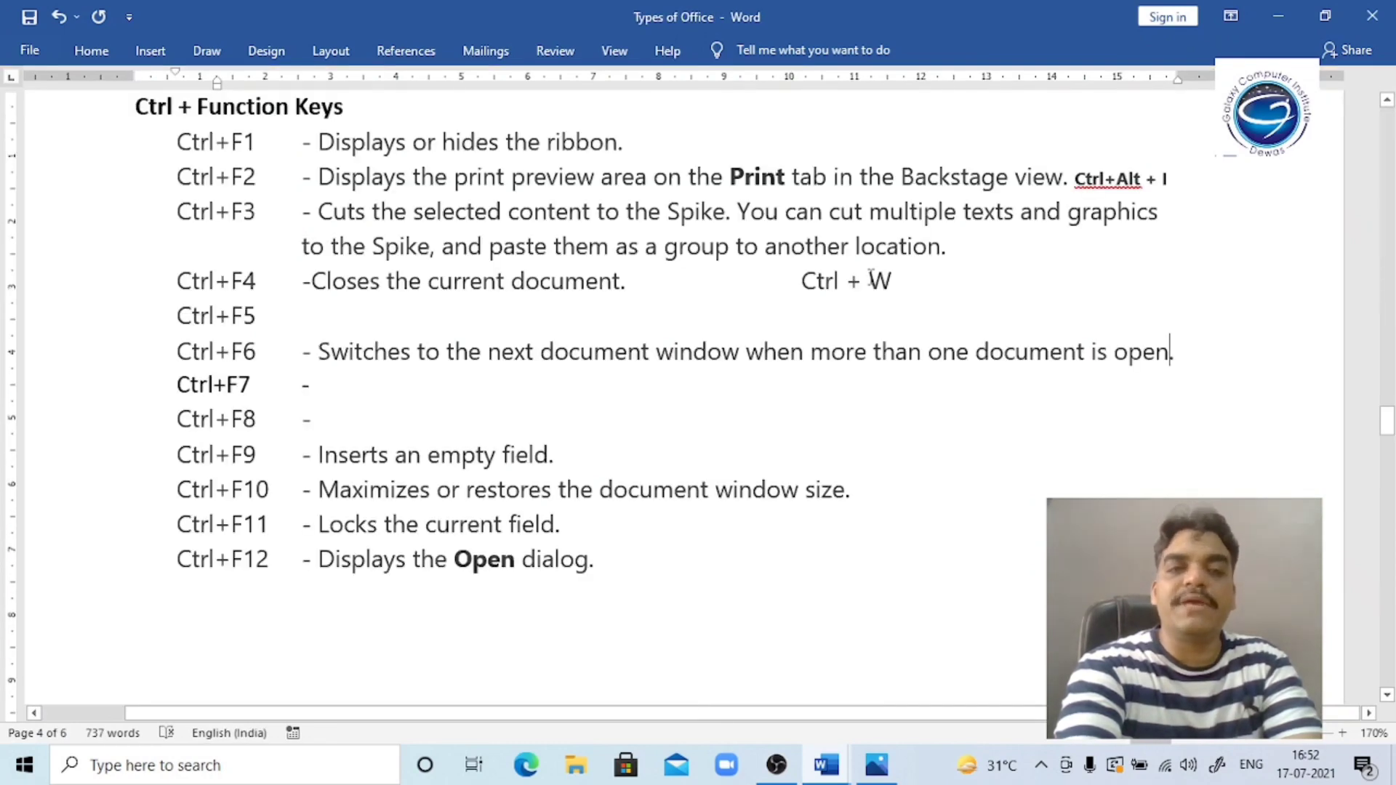
Cycle through the open document windows, passing the "File 3" document and returning to the Types of Office document.
key(ctrl+F6)
key(ctrl+F6)
key(ctrl+F6)
key(ctrl+F6)
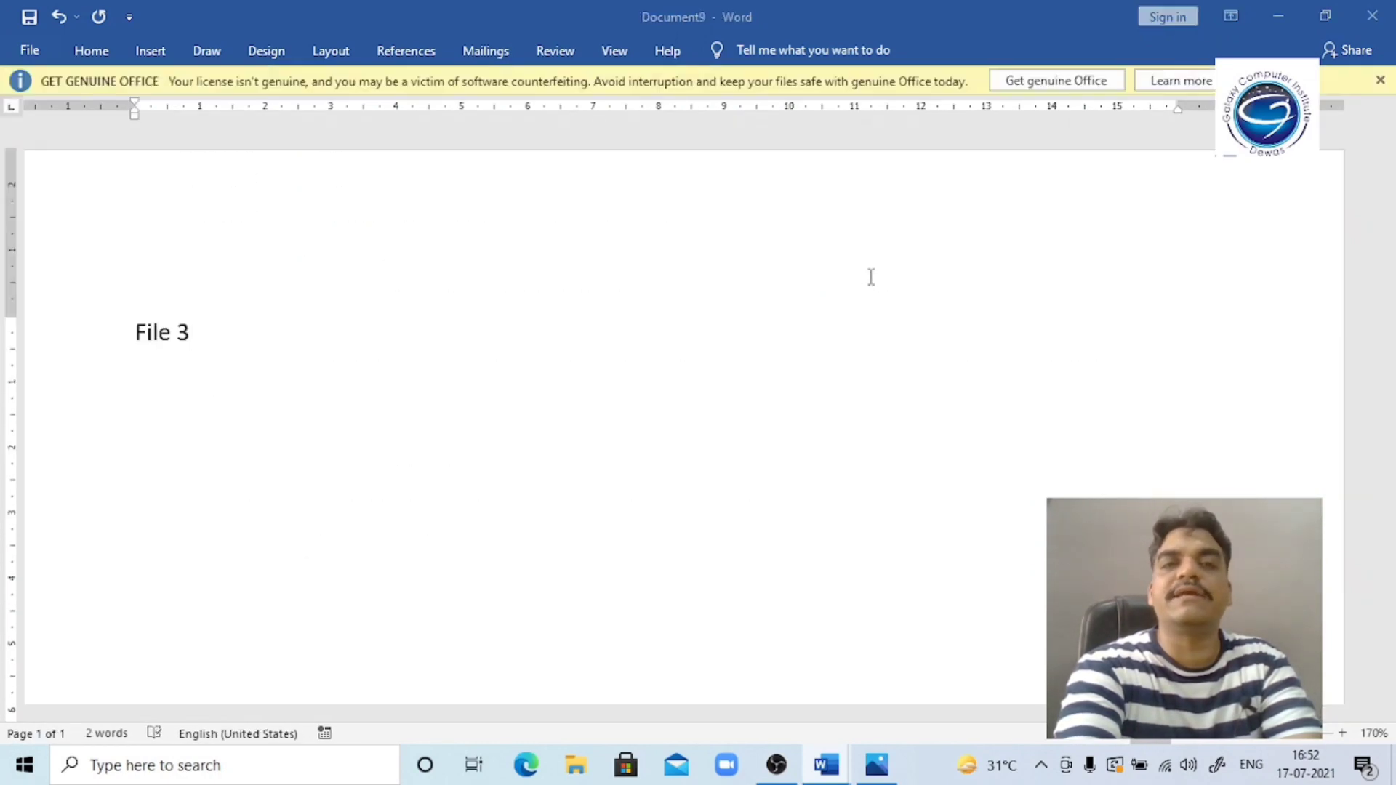
key(ctrl+F6)
key(ctrl+F6)
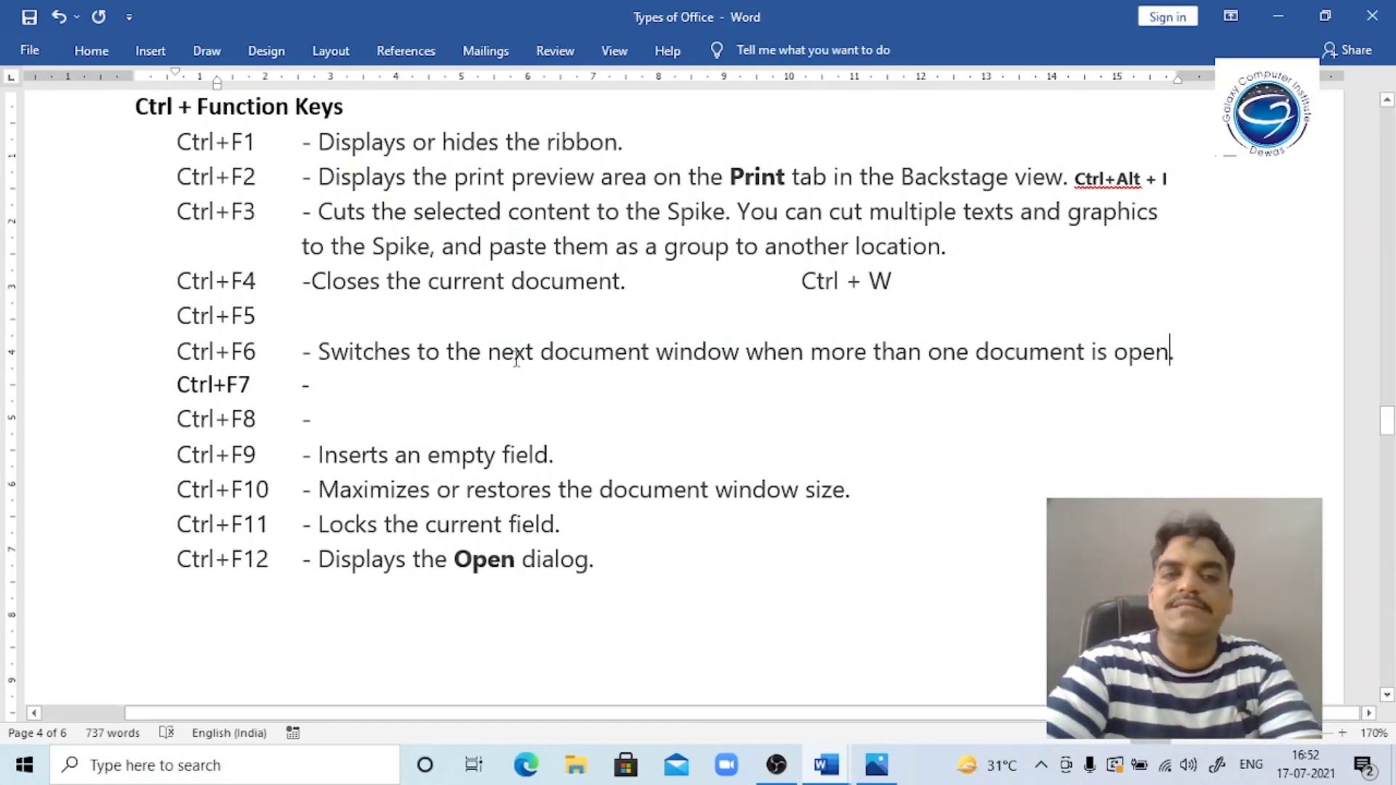
Place the cursor in the Ctrl+F10 description, and restore the document window down and maximize it again.
click(312, 454)
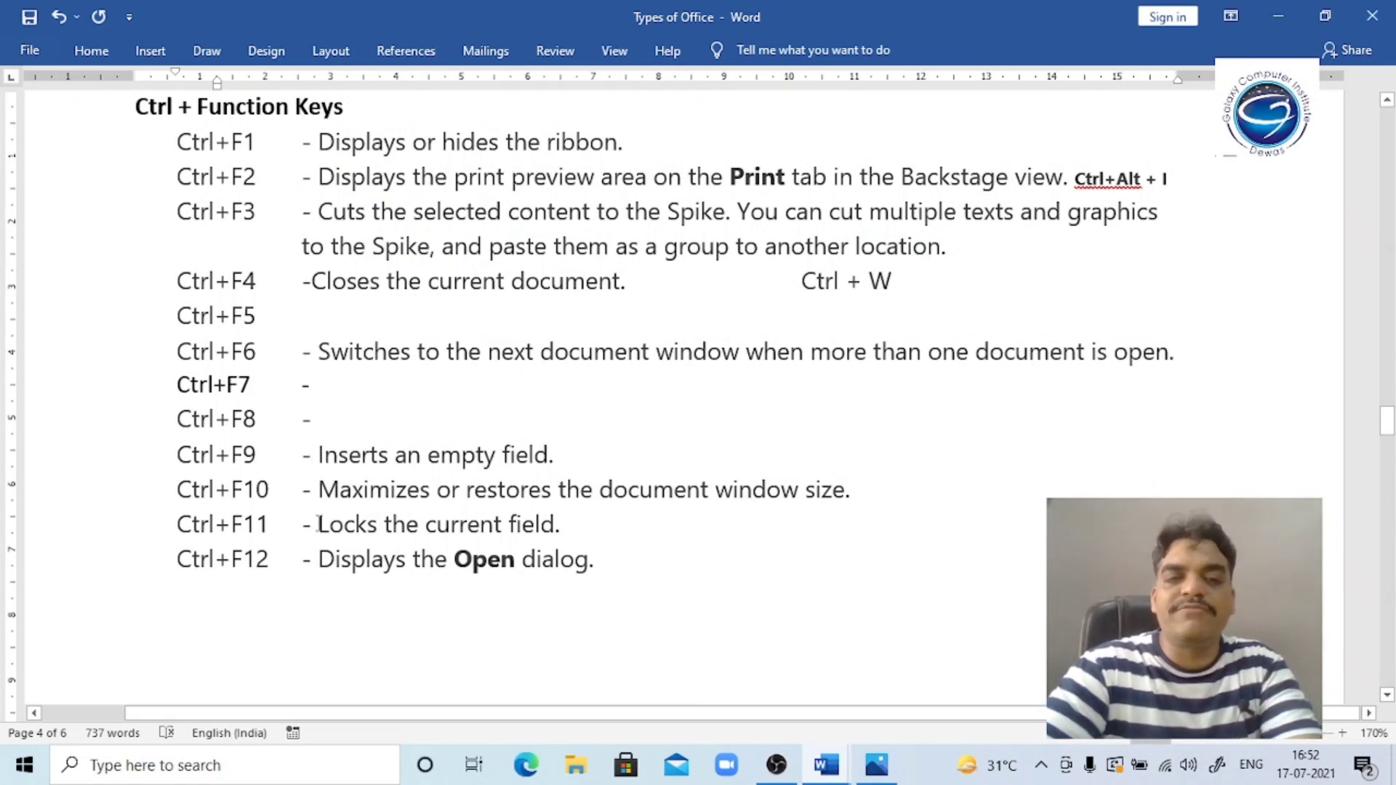
click(388, 494)
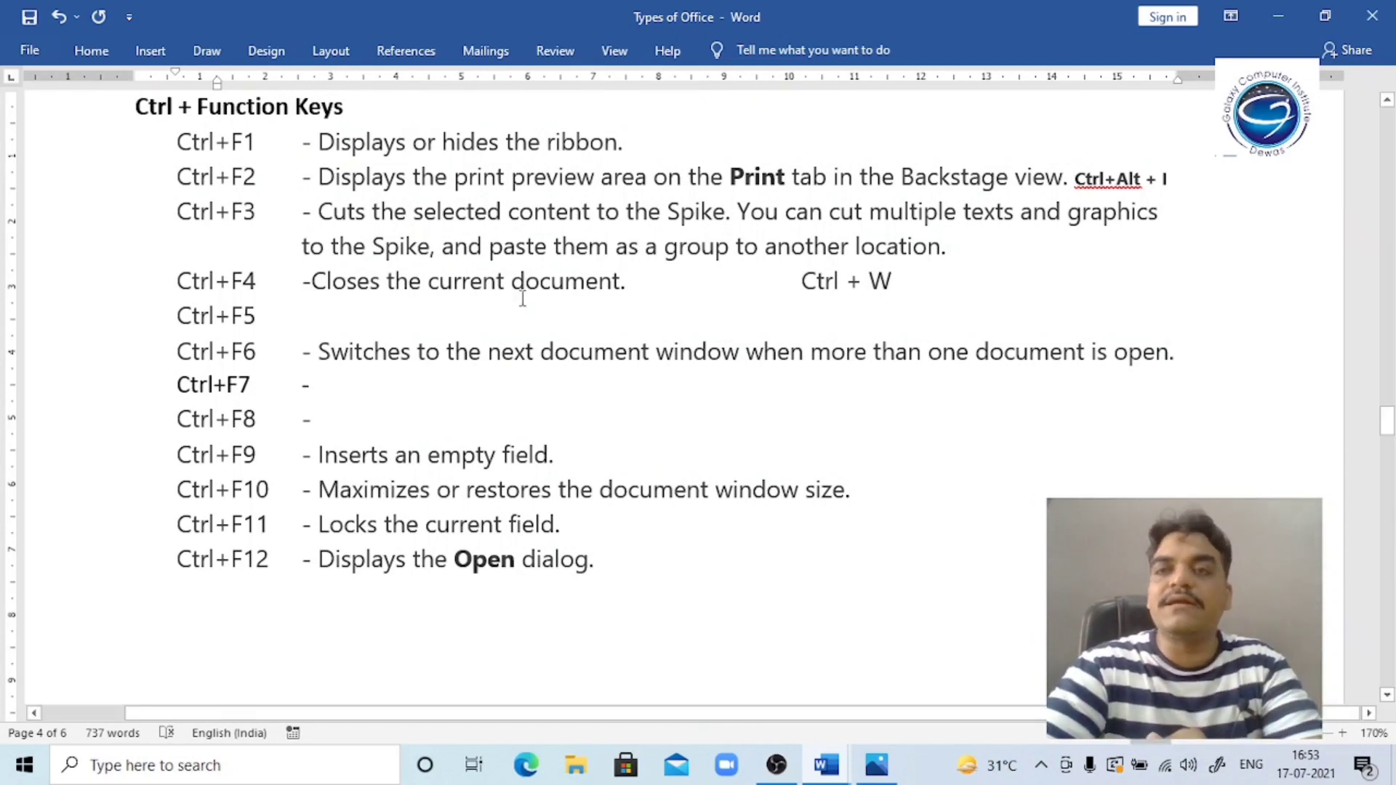
click(1332, 14)
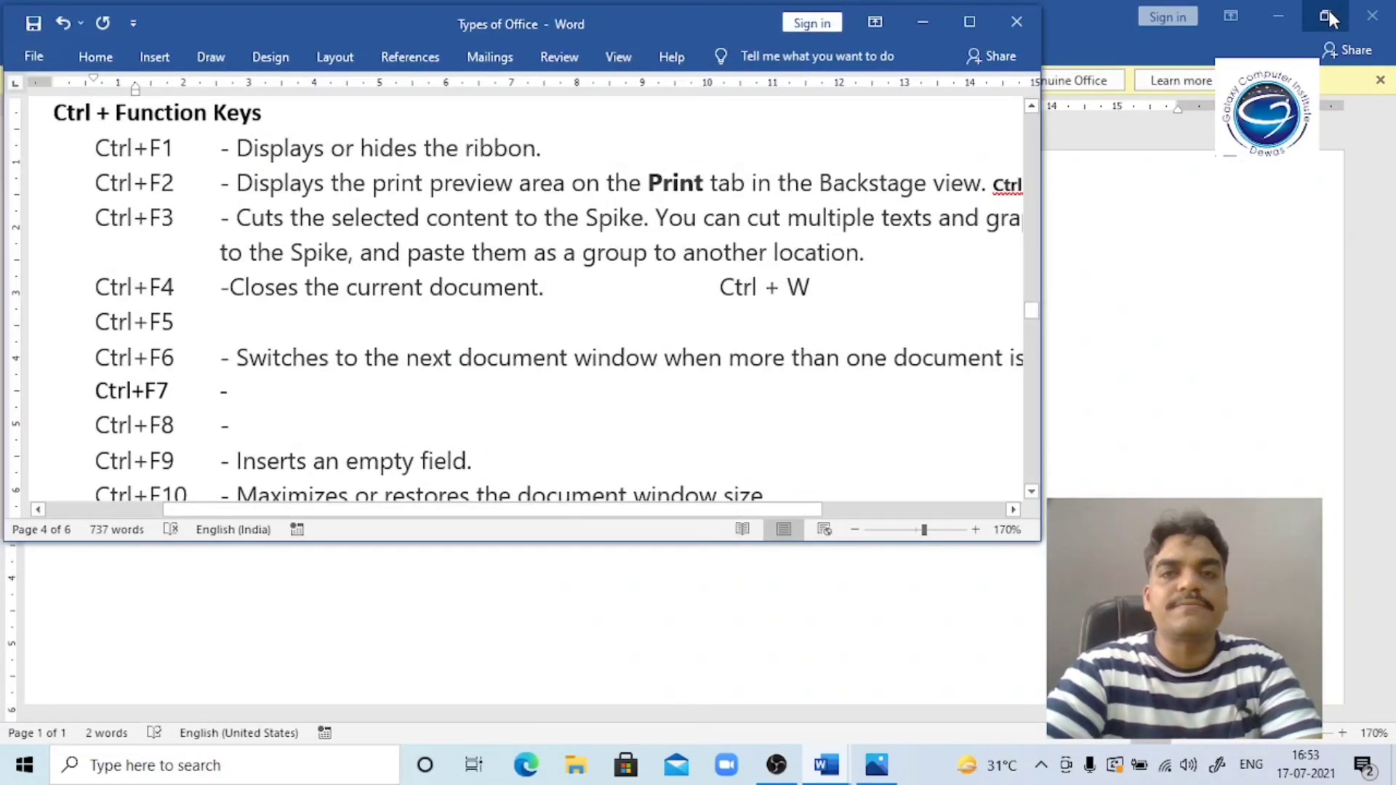
click(969, 21)
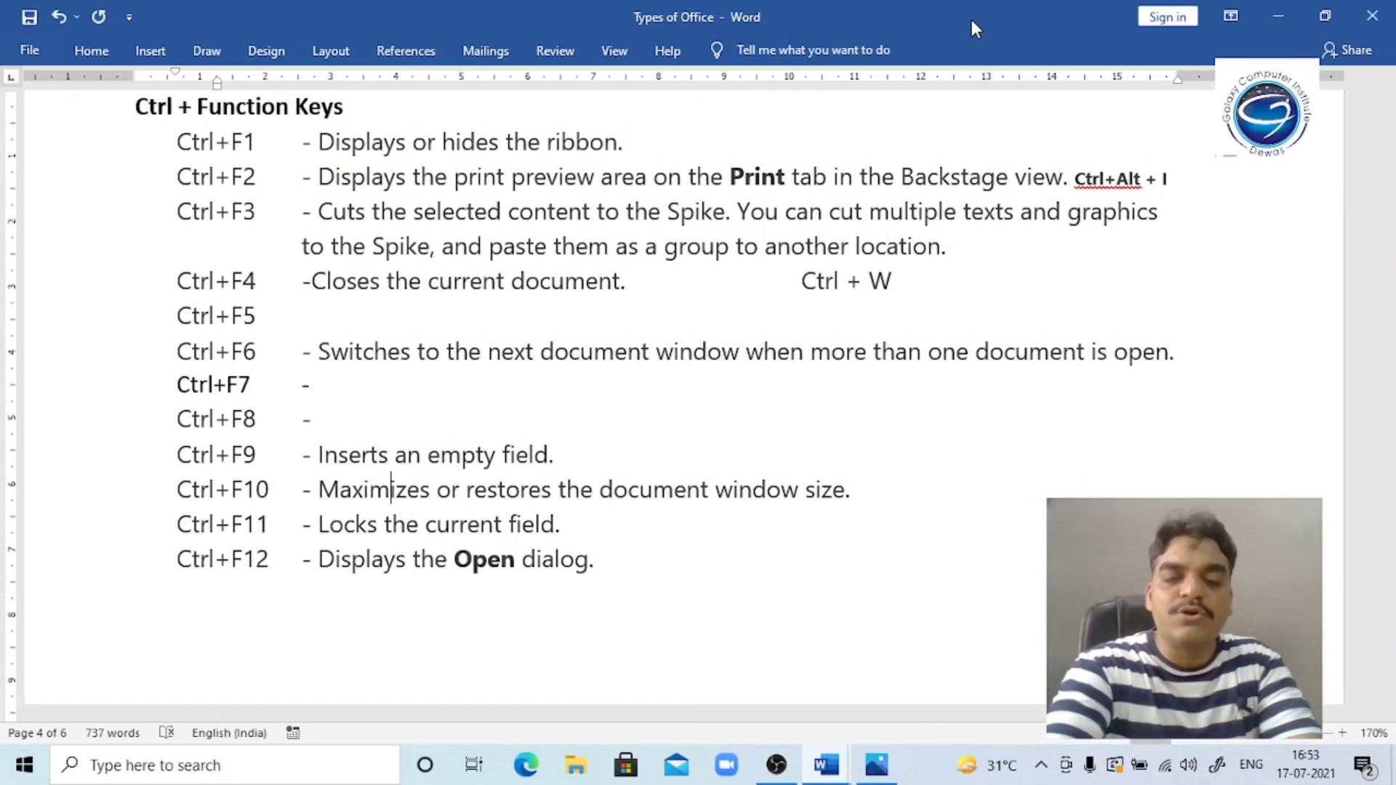
Toggle the Types of Office window repeatedly between restored and maximized size, ending with it maximized.
key(ctrl+F10)
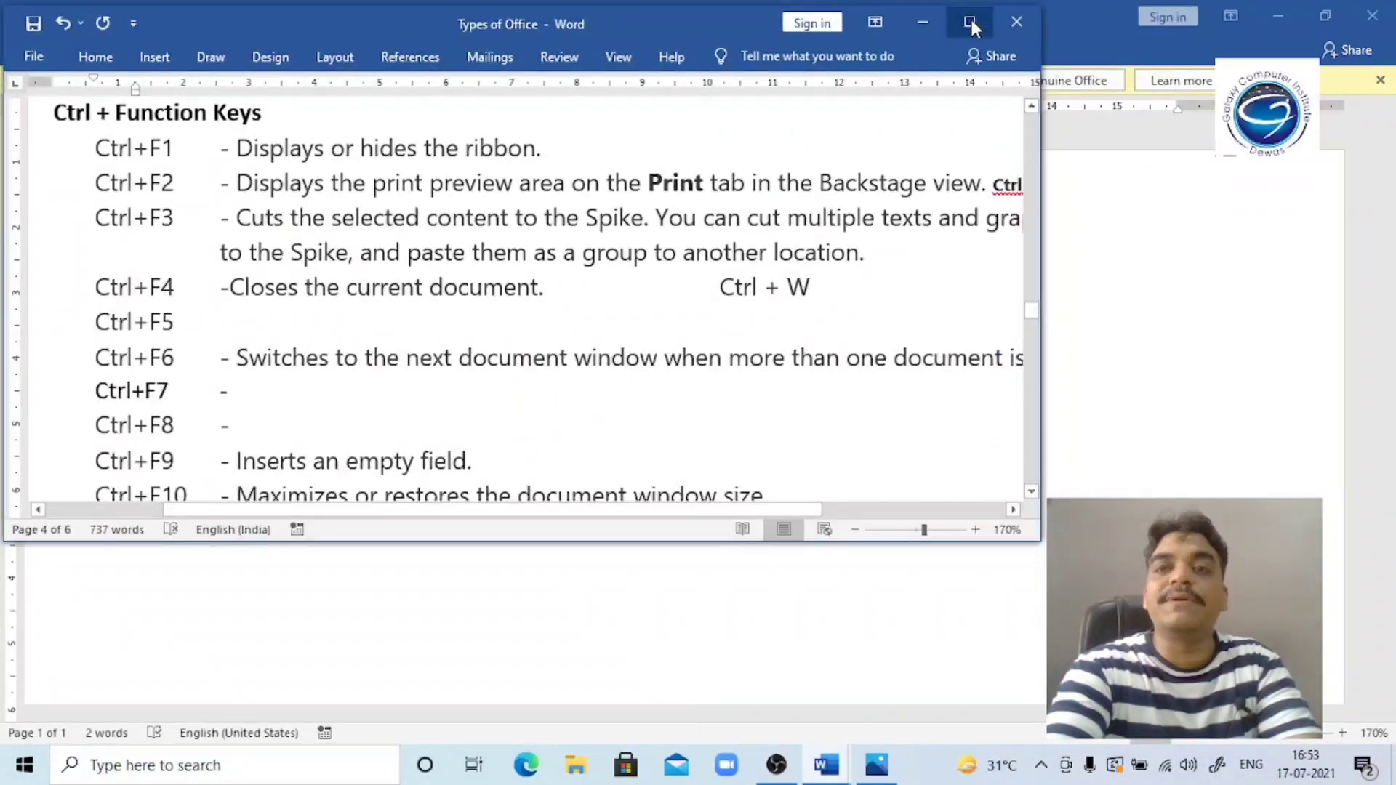
key(ctrl+F10)
key(ctrl+F10)
key(ctrl+F10)
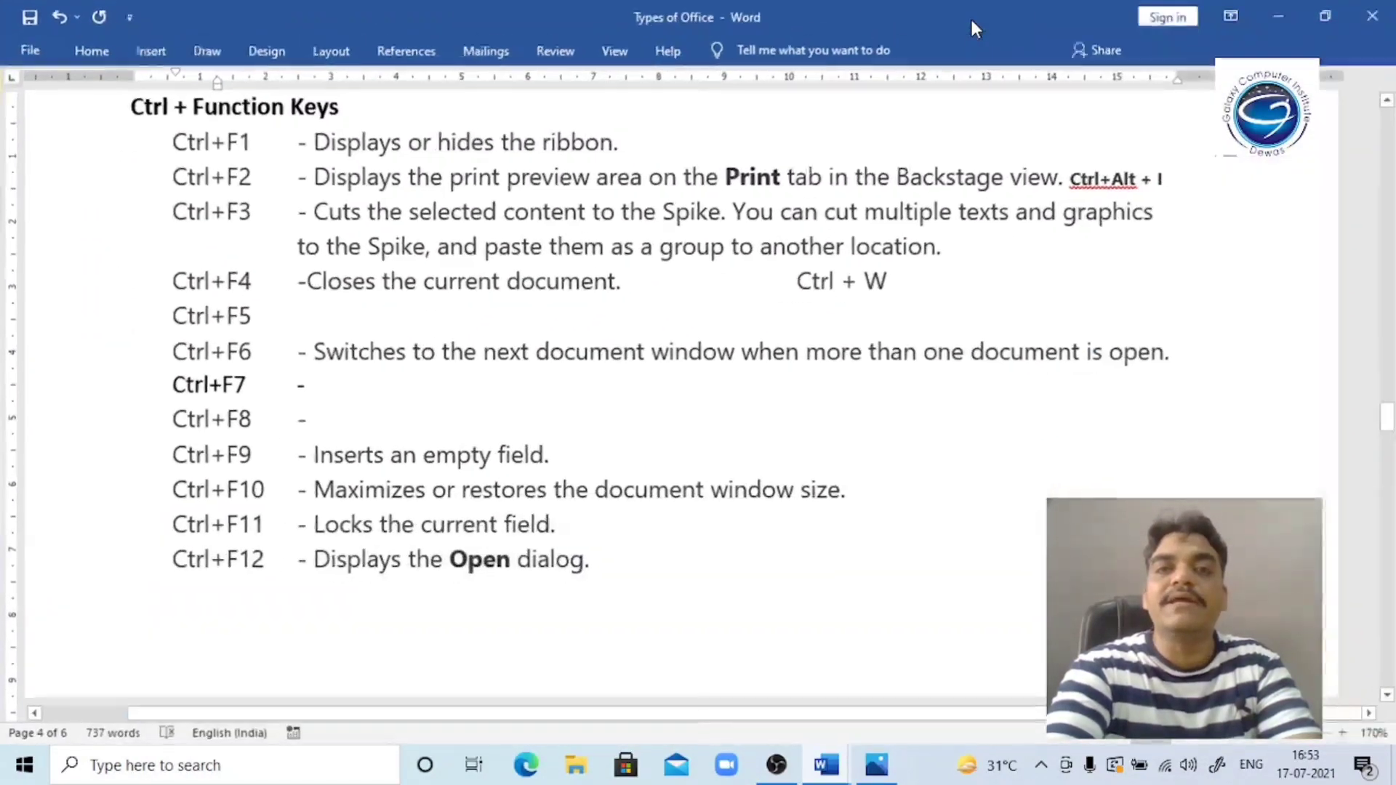
key(ctrl+F10)
key(ctrl+F10)
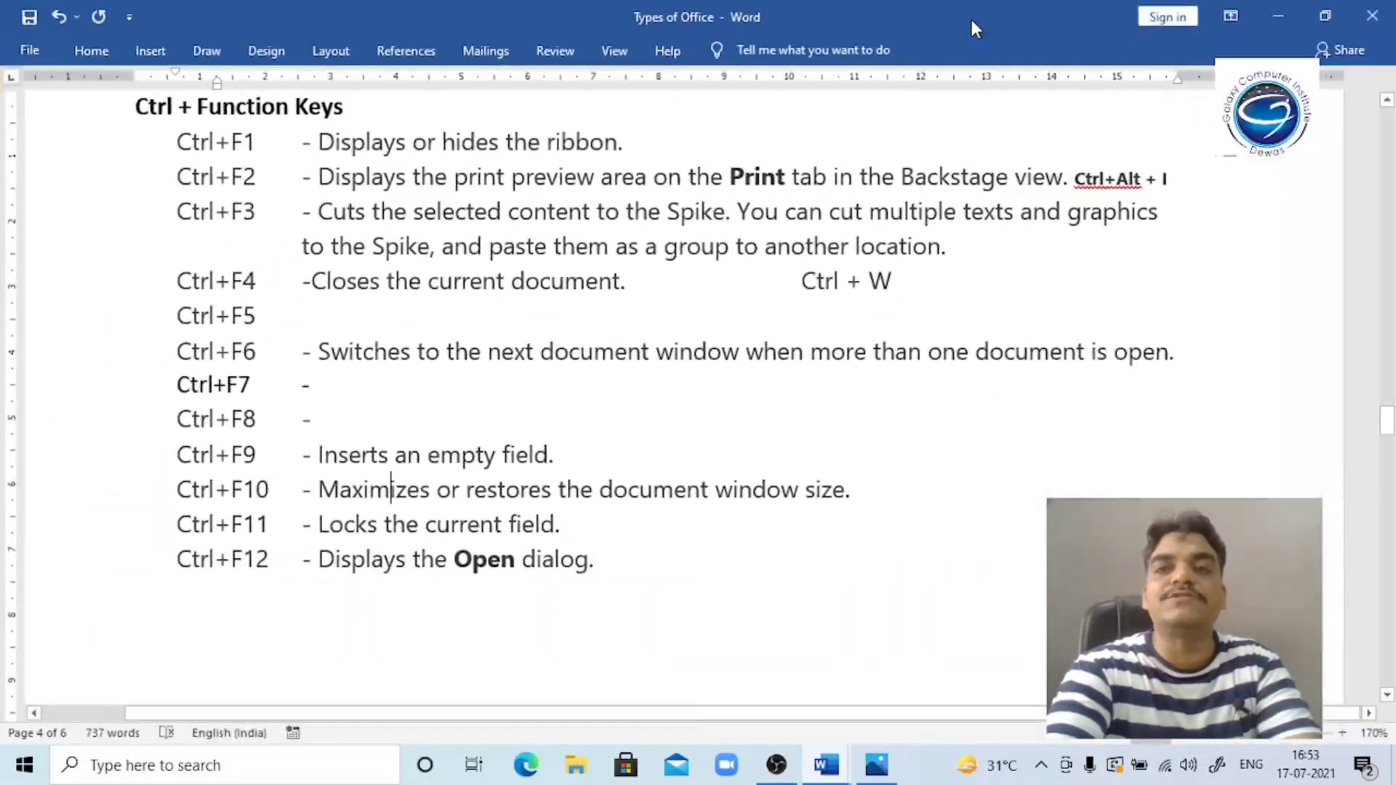
key(ctrl+F10)
key(ctrl+F10)
key(ctrl+F10)
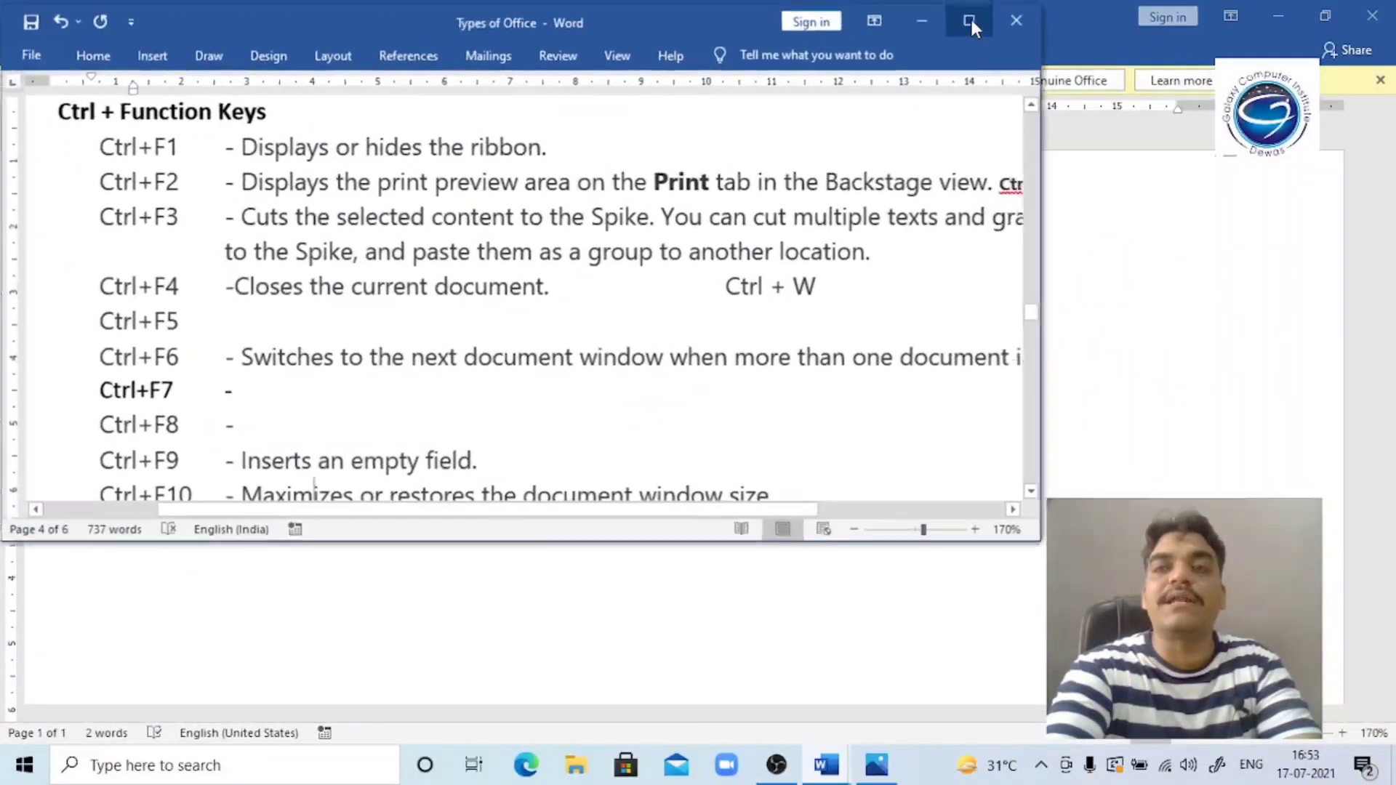
key(ctrl+F10)
key(ctrl+F10)
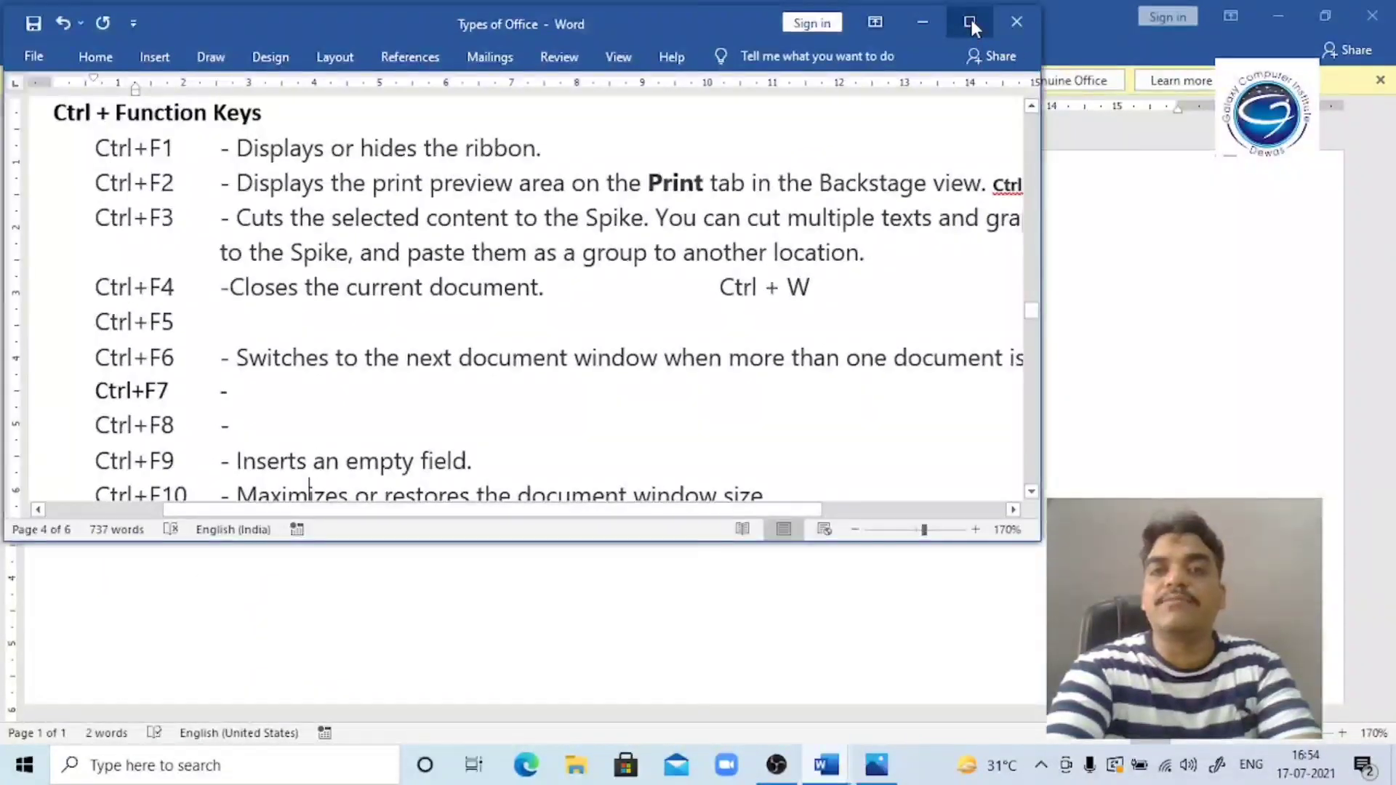
key(ctrl+F10)
key(ctrl+F10)
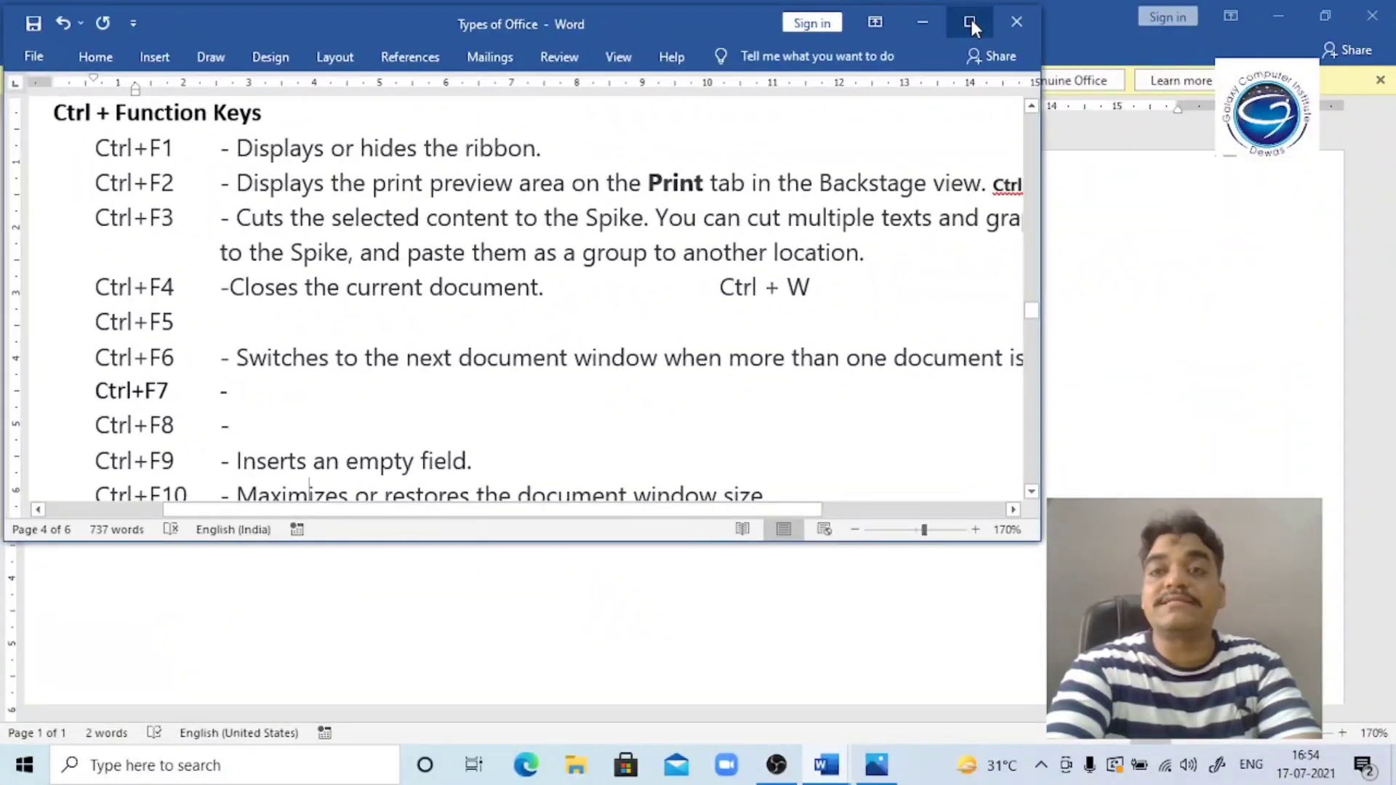
key(ctrl+F10)
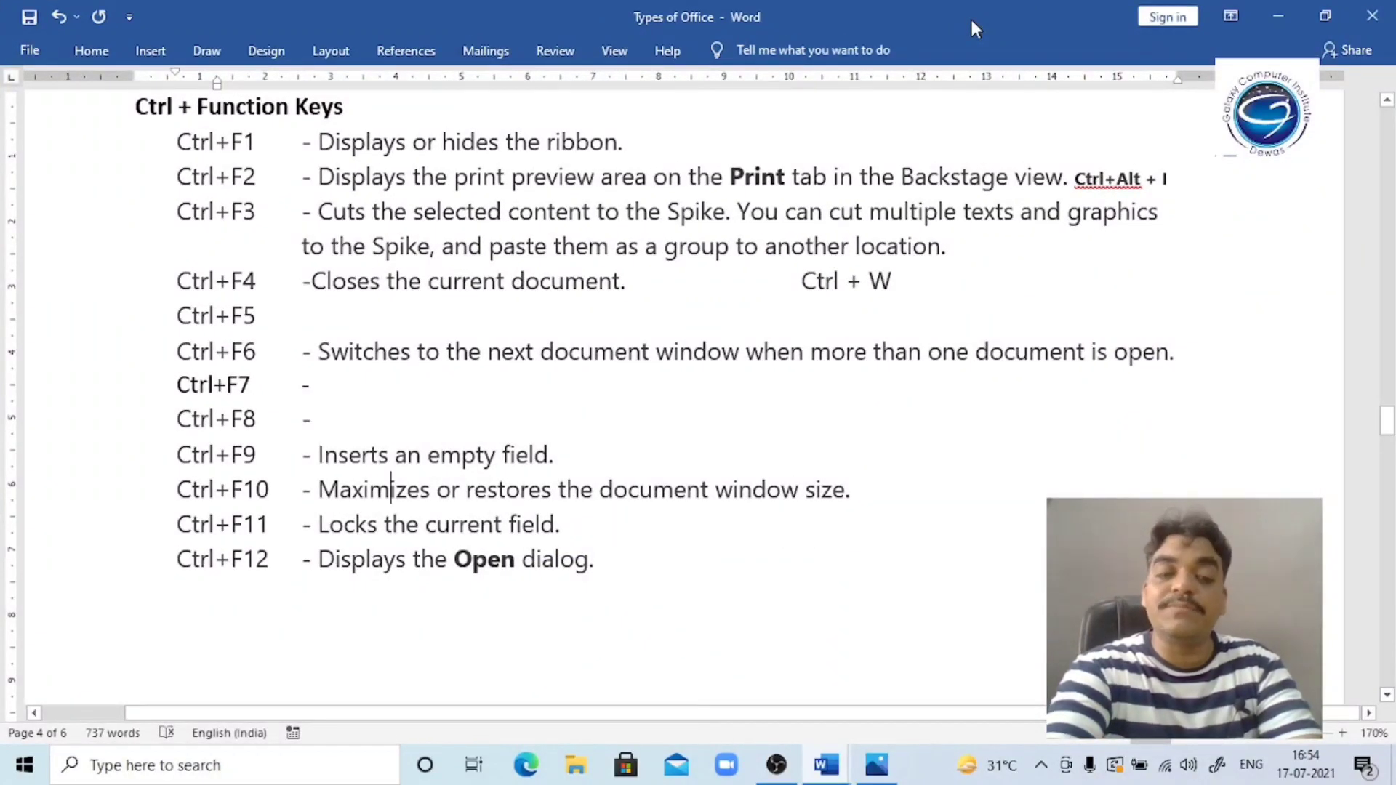
Switch through the other document windows and restore all of them down, ending on the Types of Office document.
key(ctrl+F6)
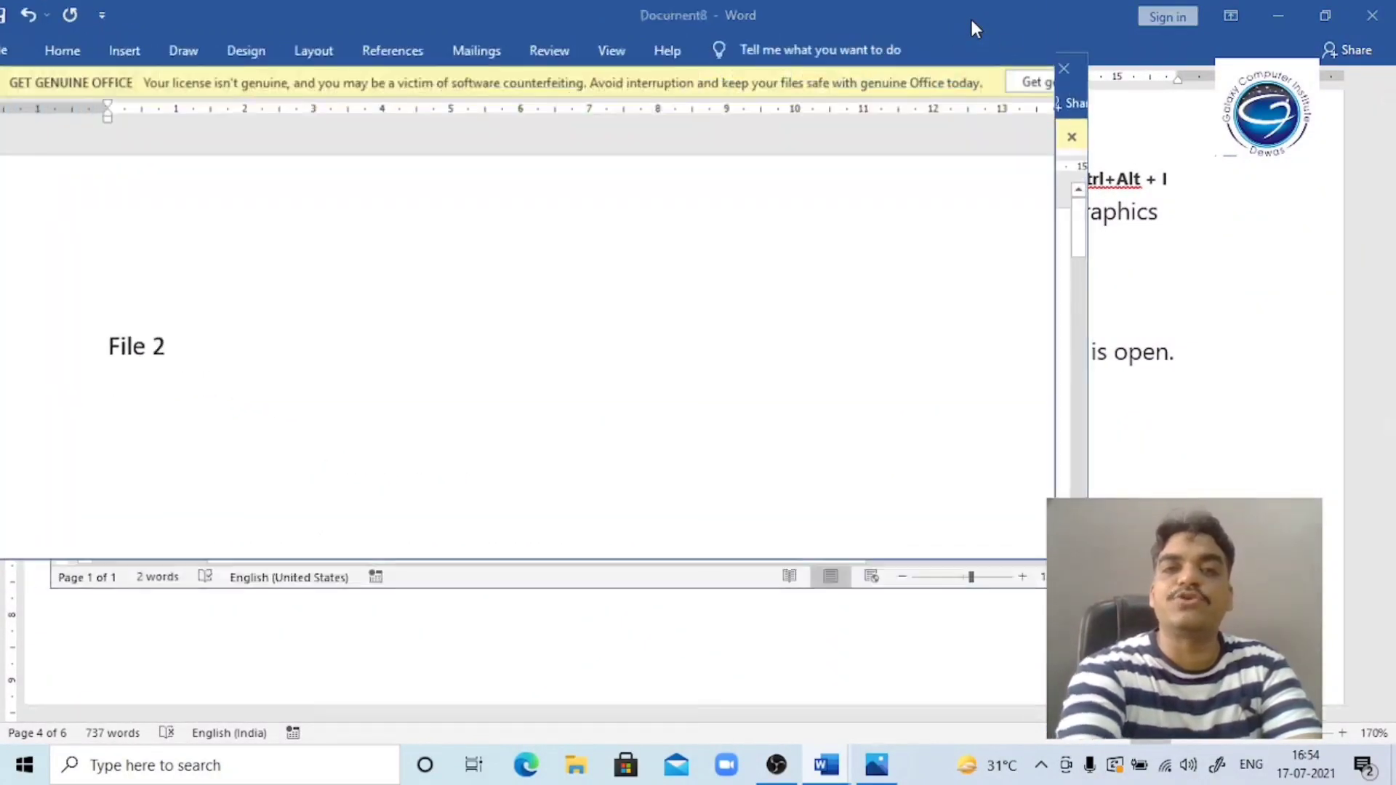
key(ctrl+F6)
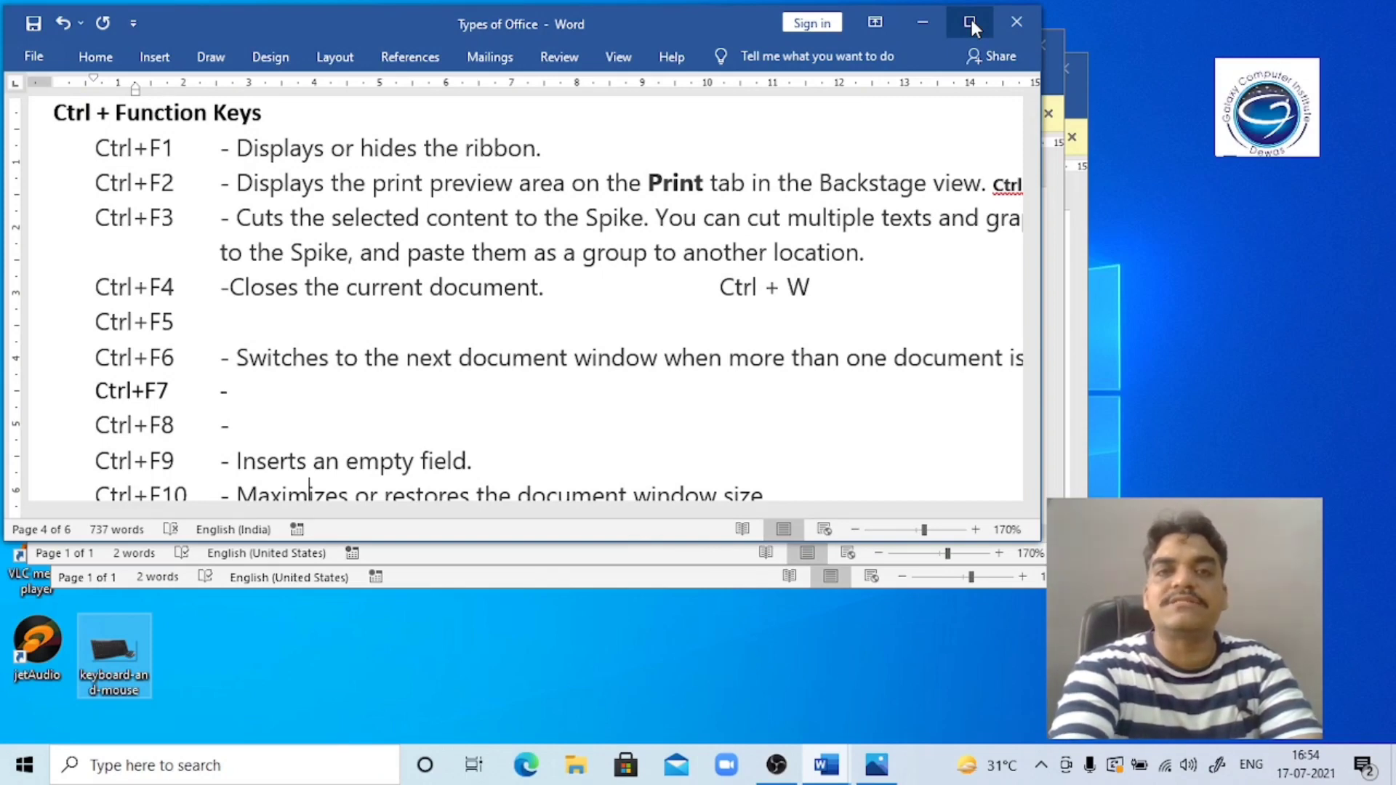
Show and hide the Selection pane twice in the Types of Office document, and maximize its window.
key(alt+F10)
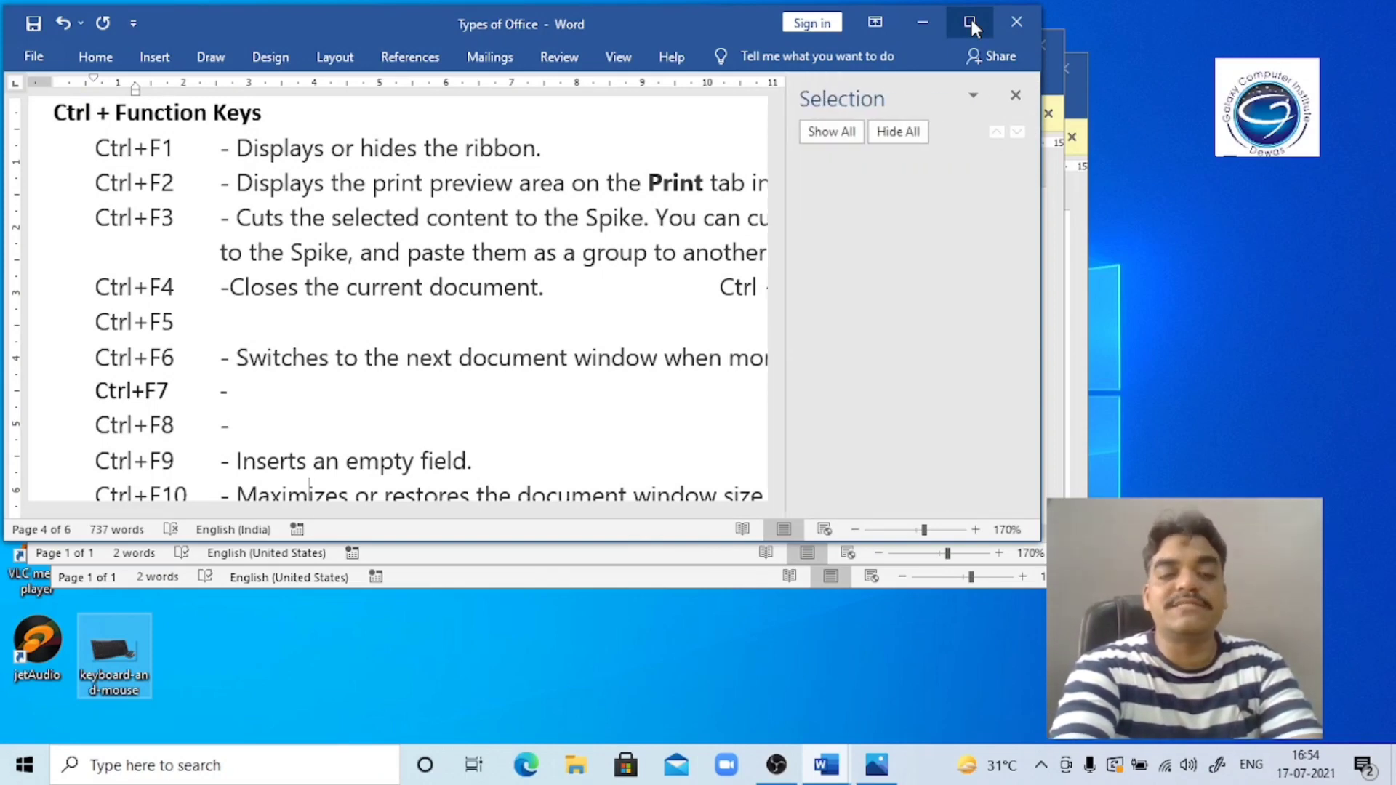
key(alt+F10)
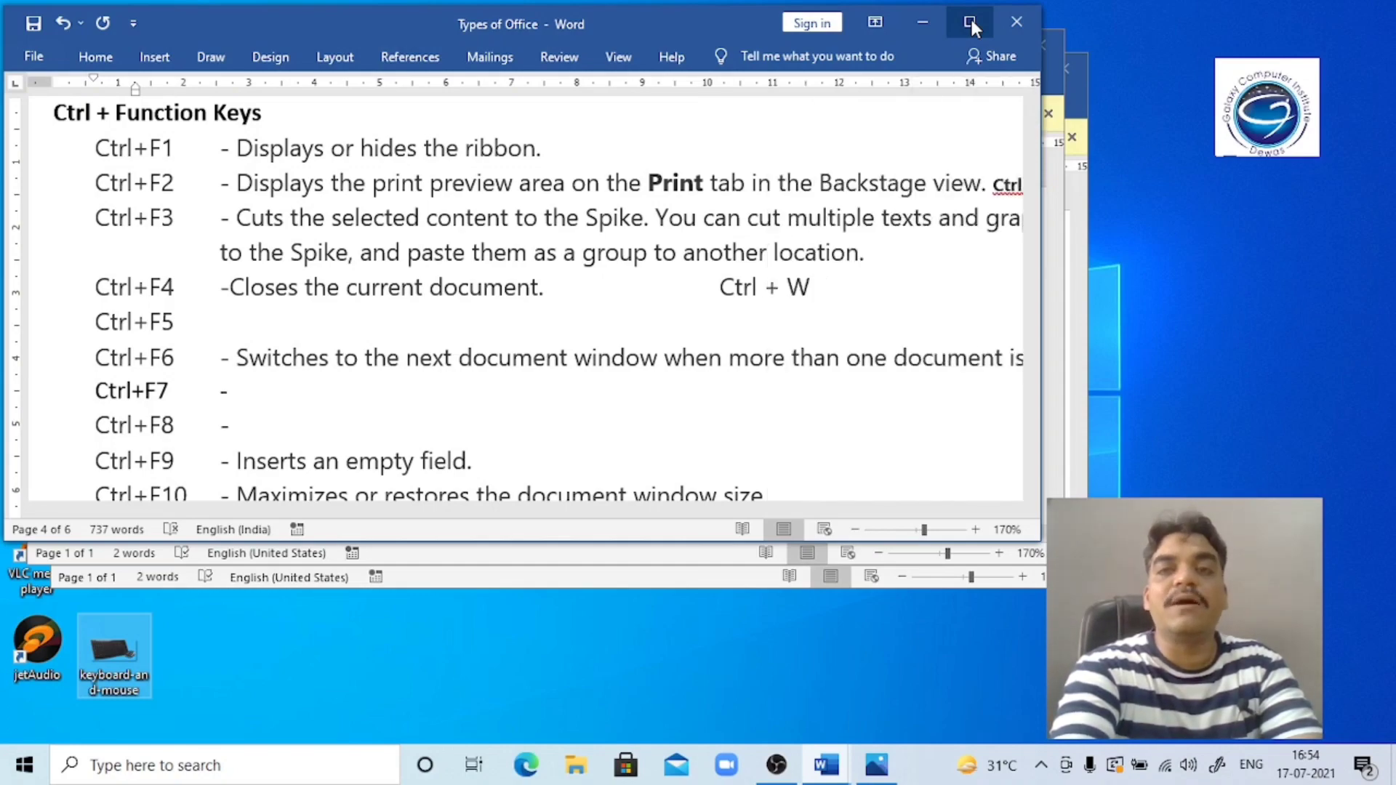
key(alt+F10)
key(alt+F10)
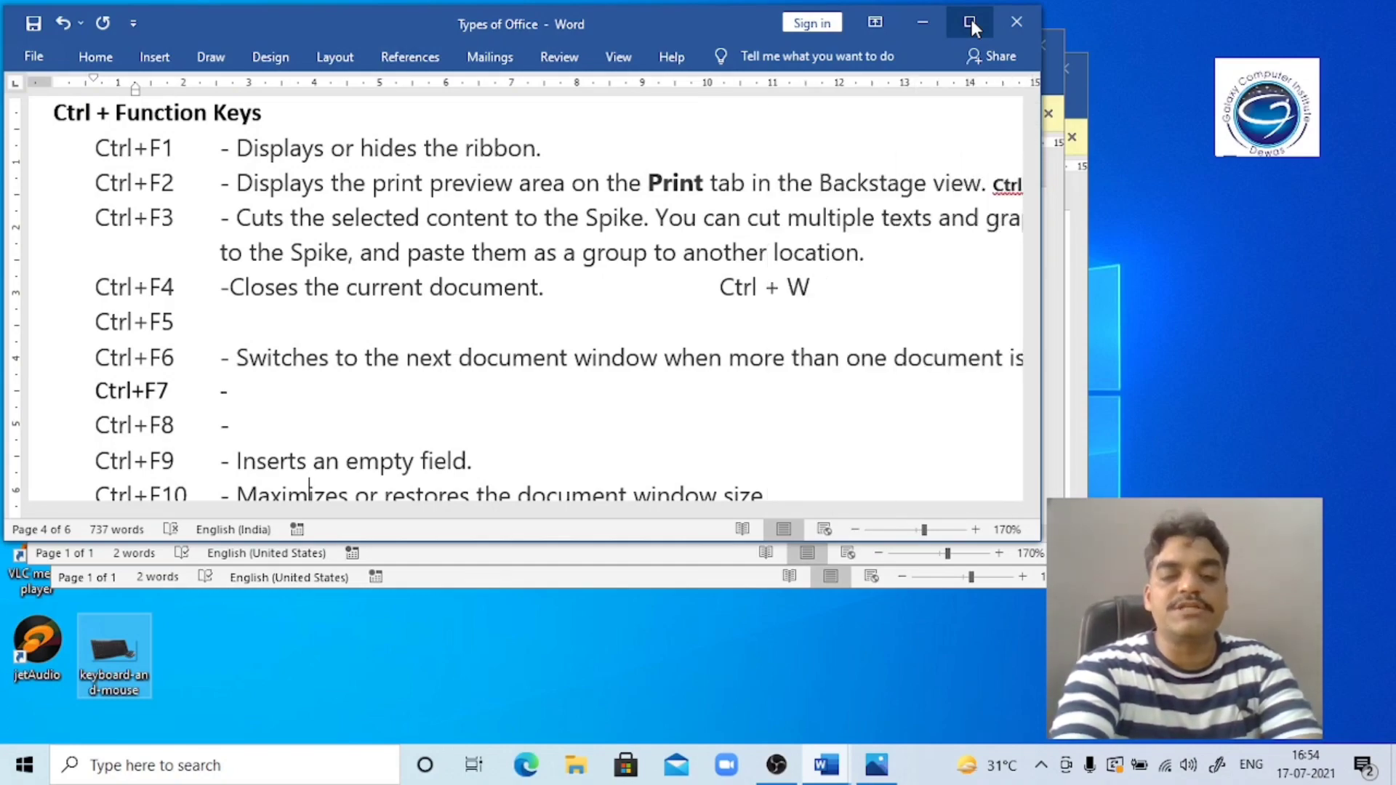
key(ctrl+F10)
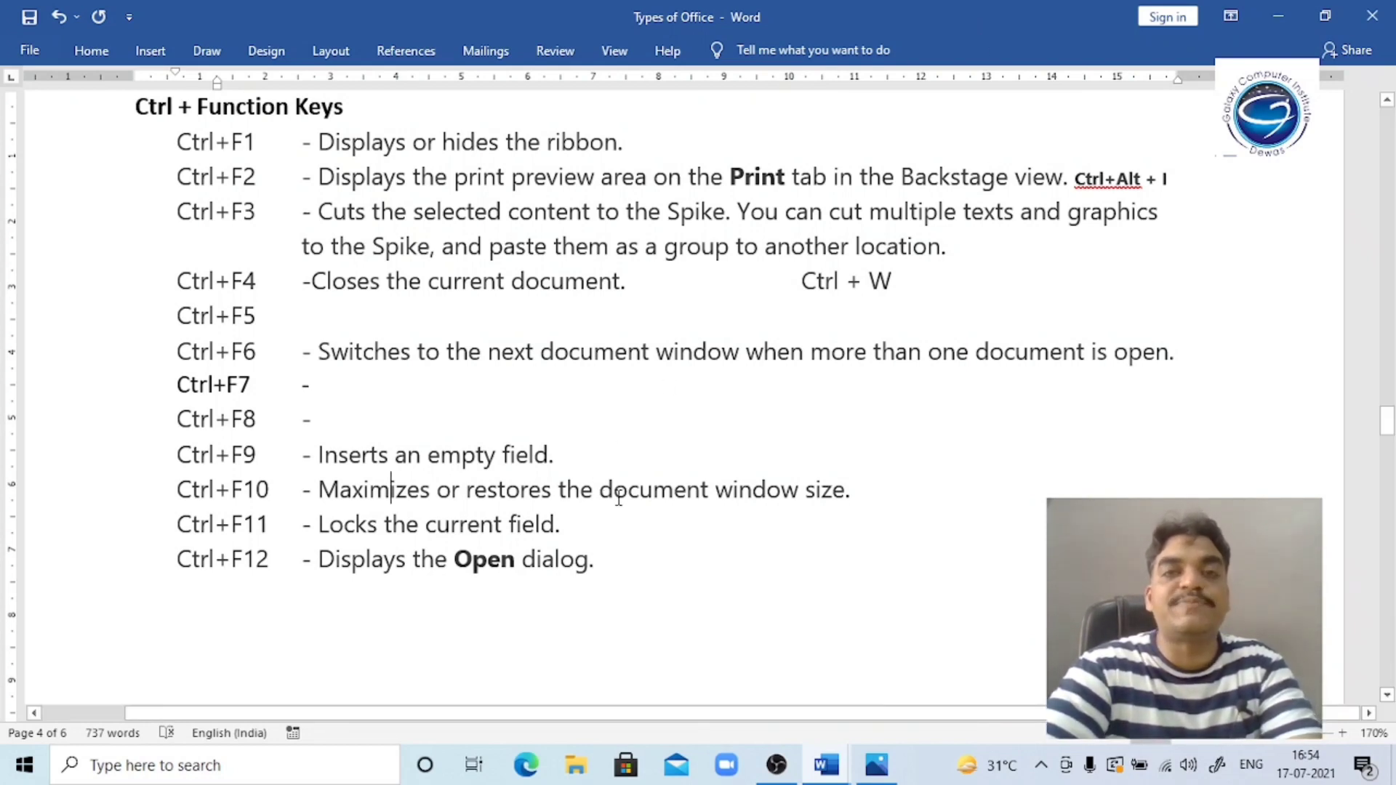
Restore the Types of Office window and maximize it again using the Restore and Maximize commands of its window control menu.
key(ctrl+F7)
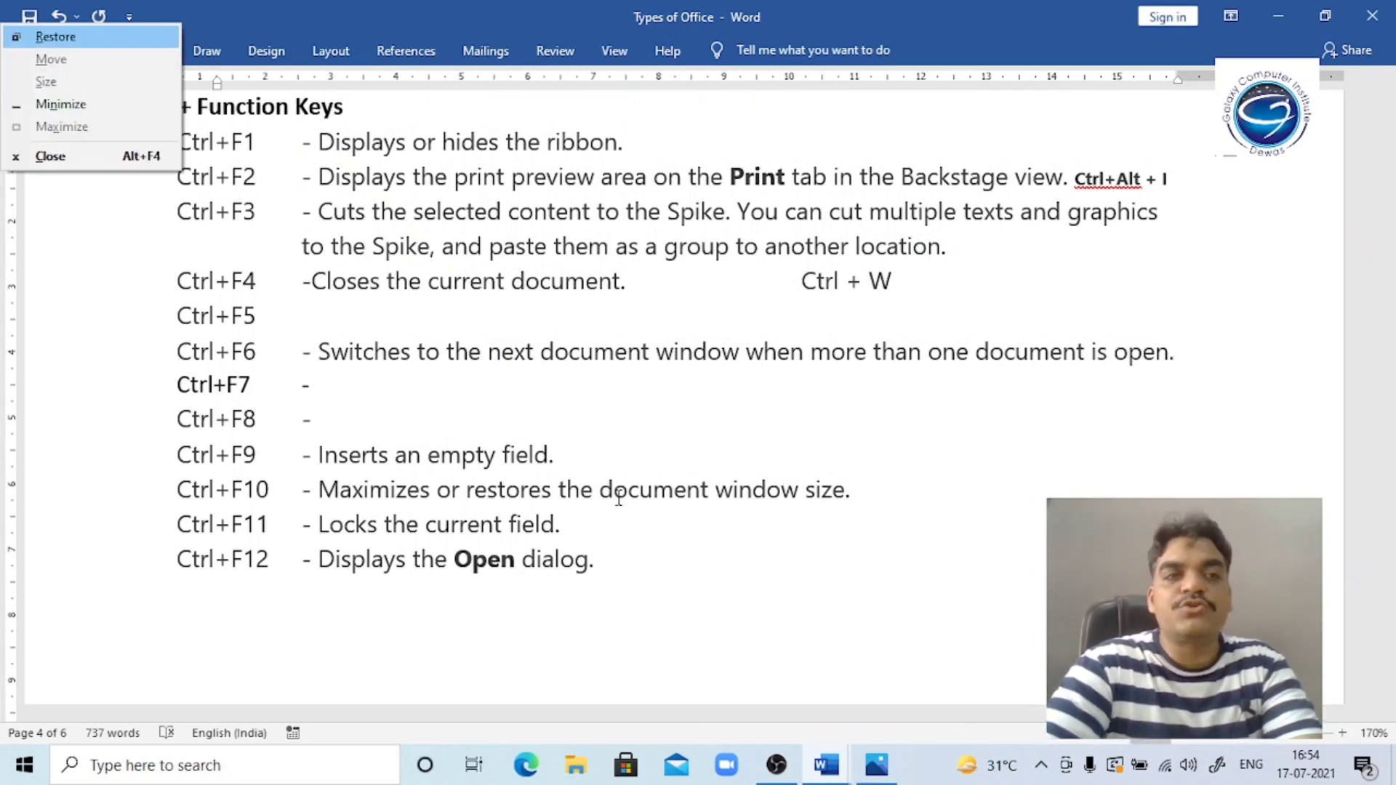
key(Return)
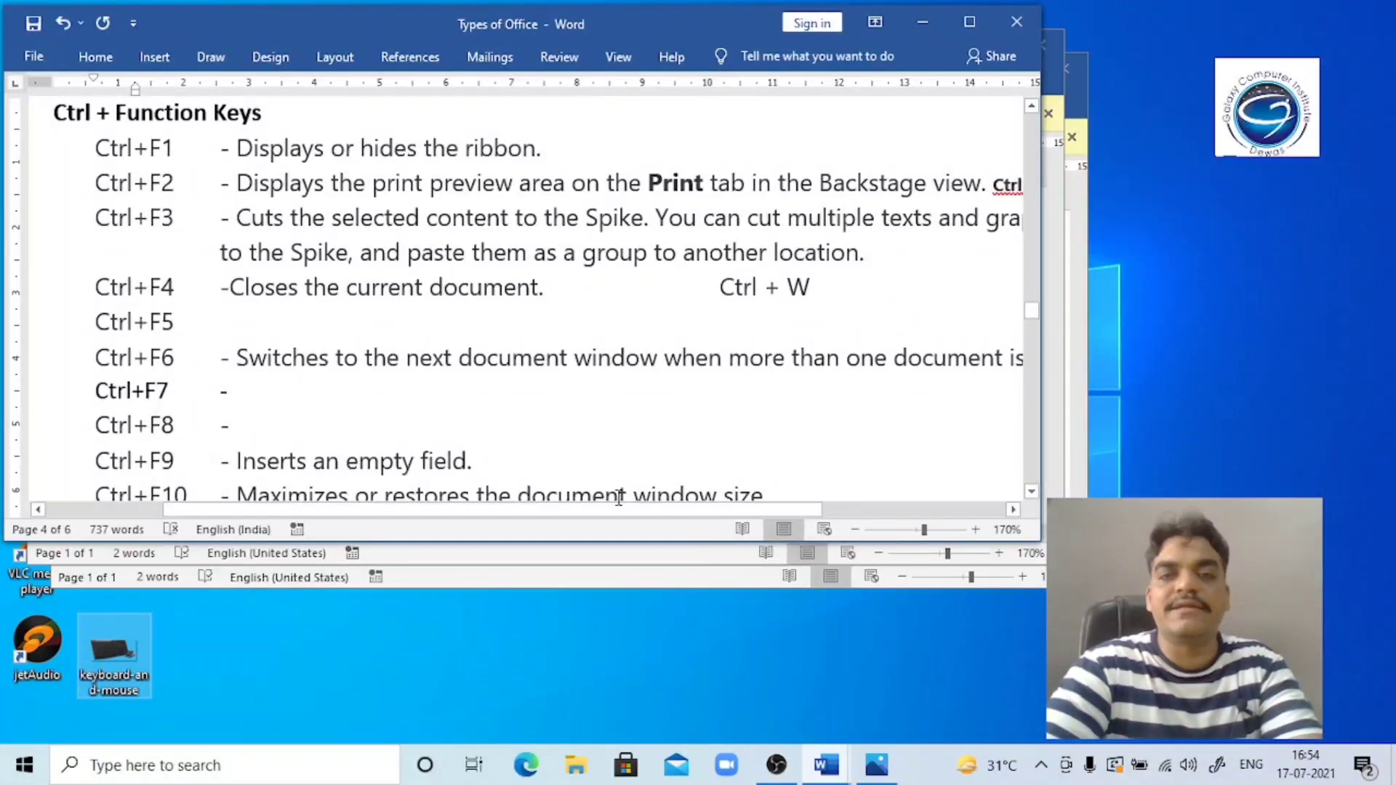
key(ctrl+F7)
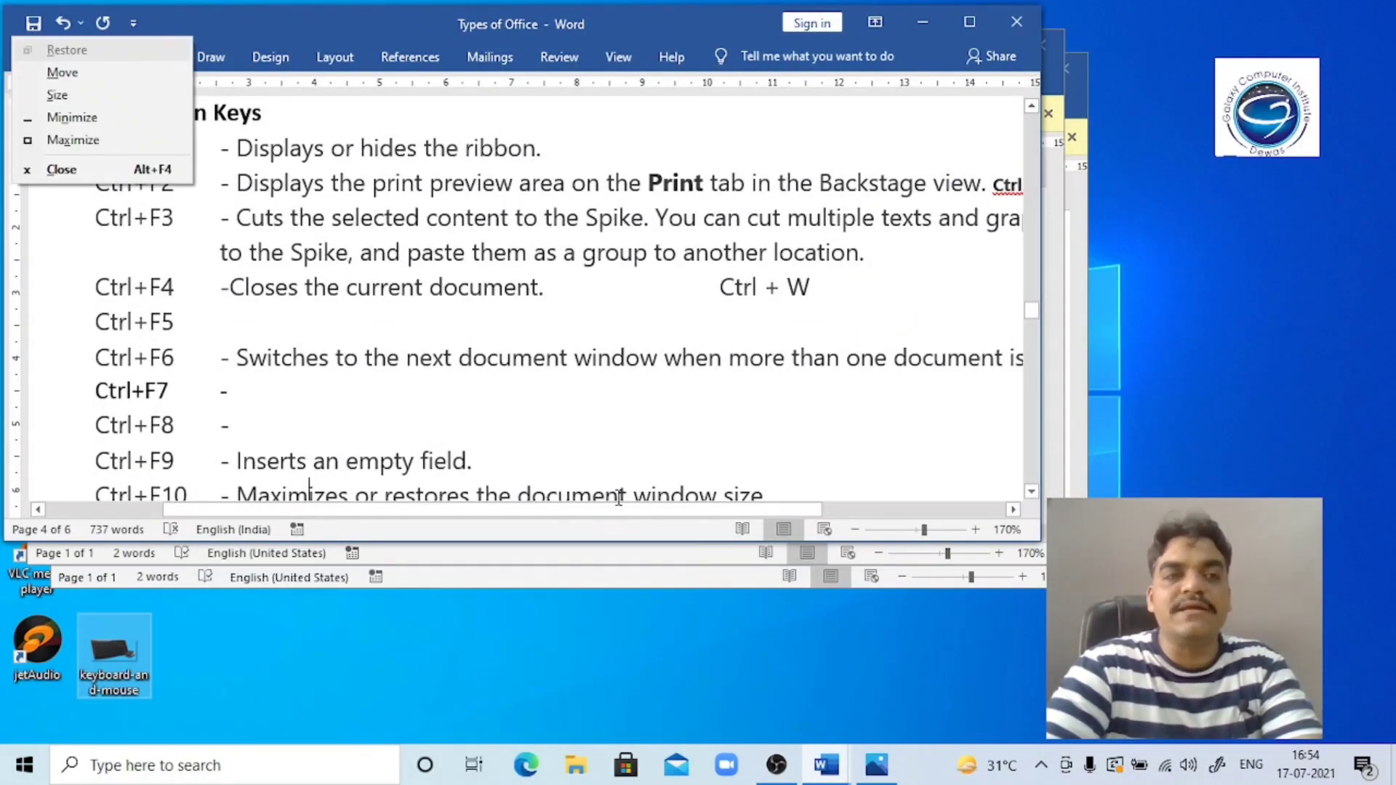
key(Down)
key(Down)
key(Down)
key(Down)
key(Return)
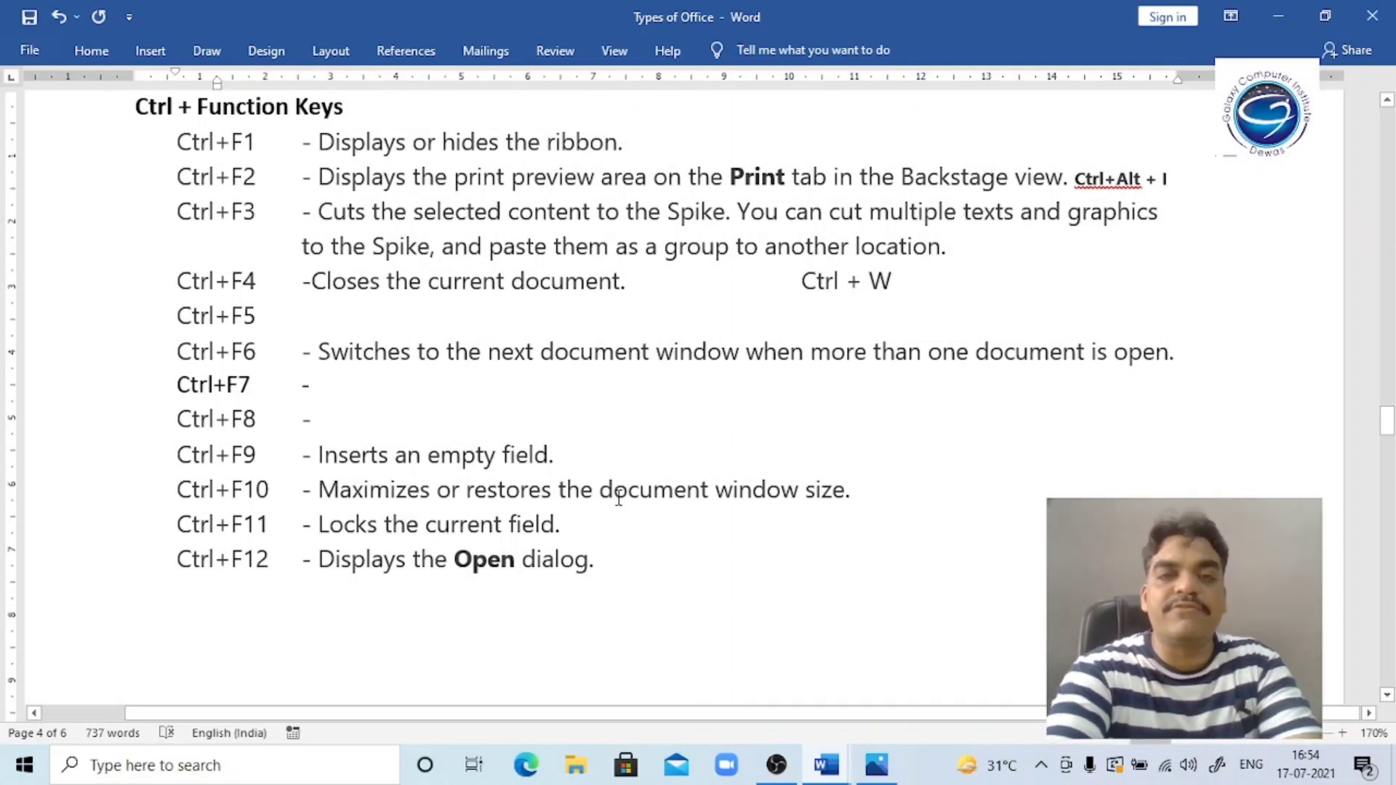
Restore the window down, show the Selection pane and close it, and maximize the window again.
key(ctrl+F10)
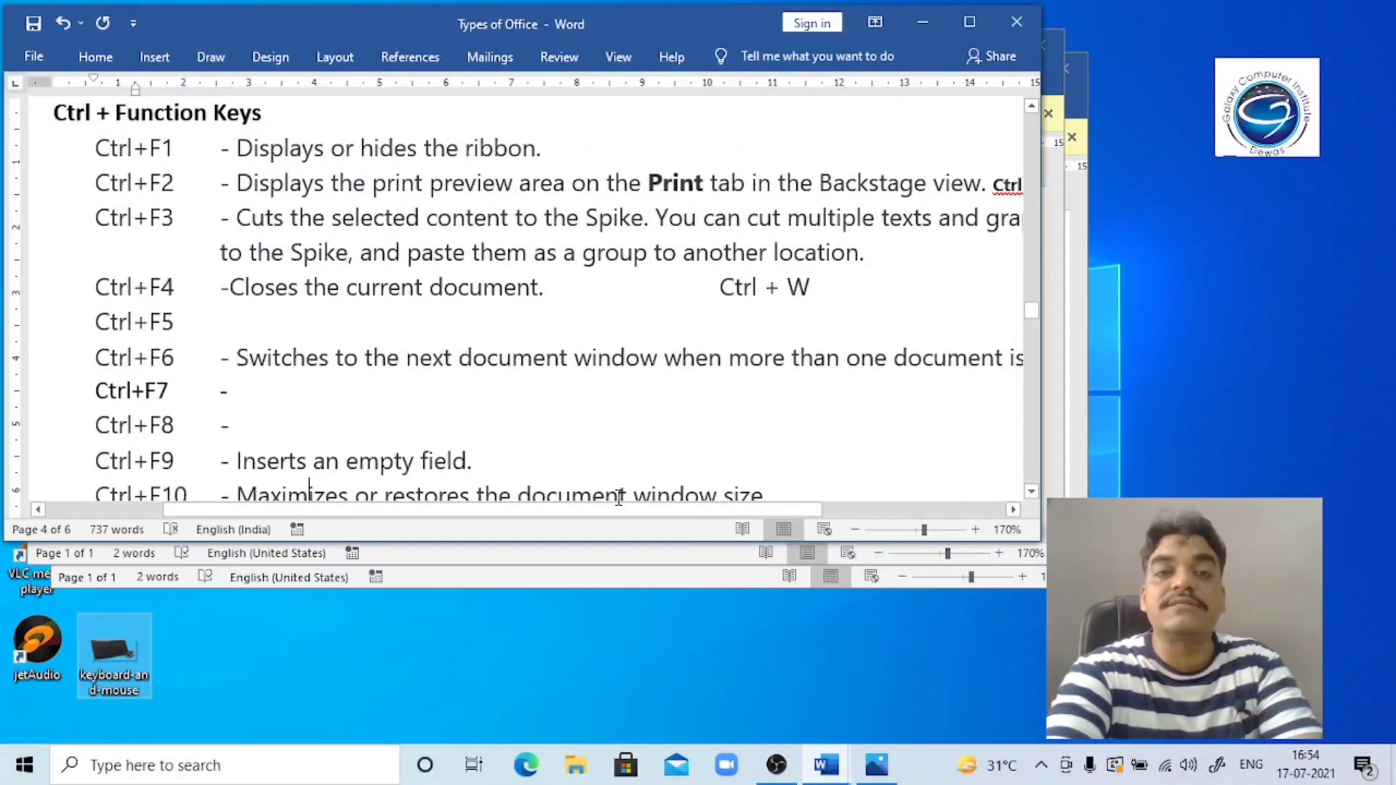
key(alt+F10)
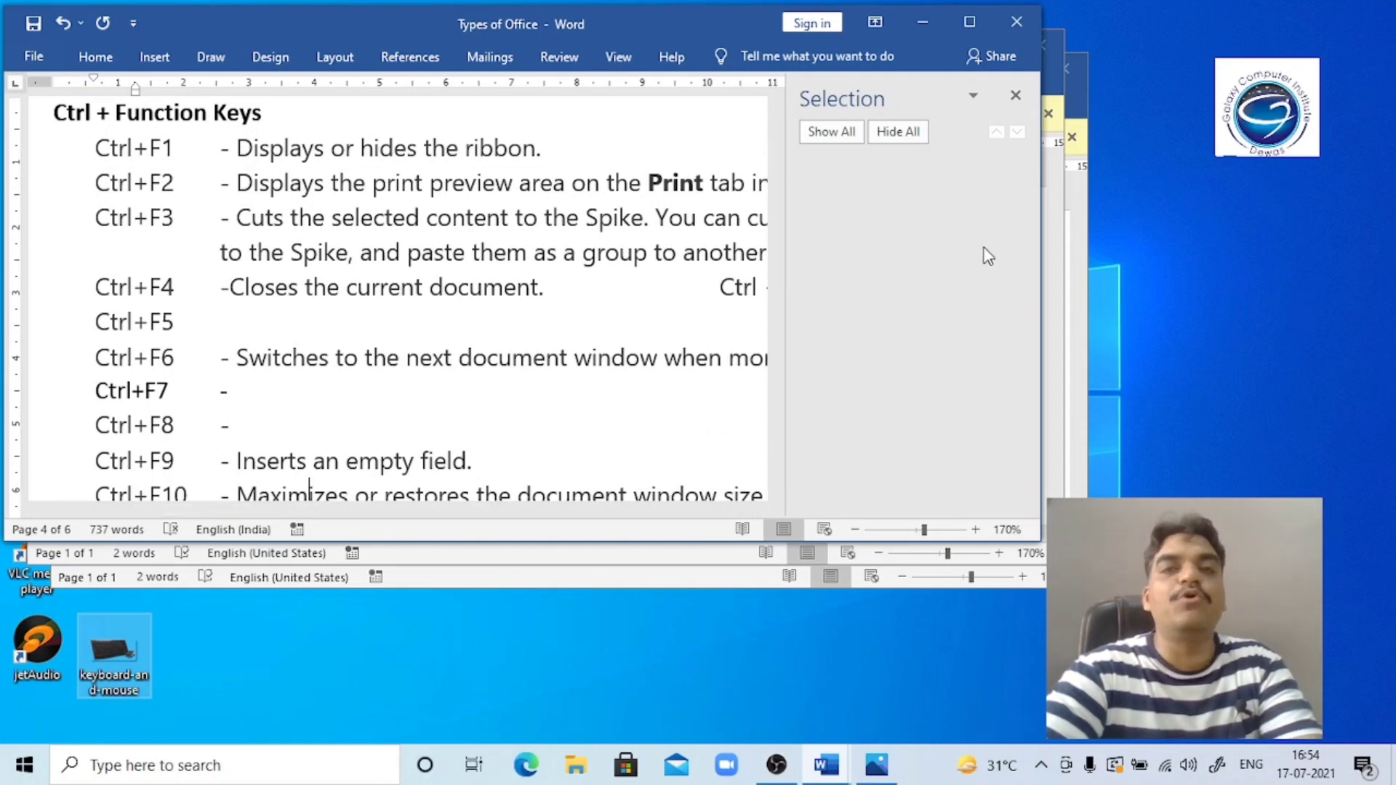
click(1015, 97)
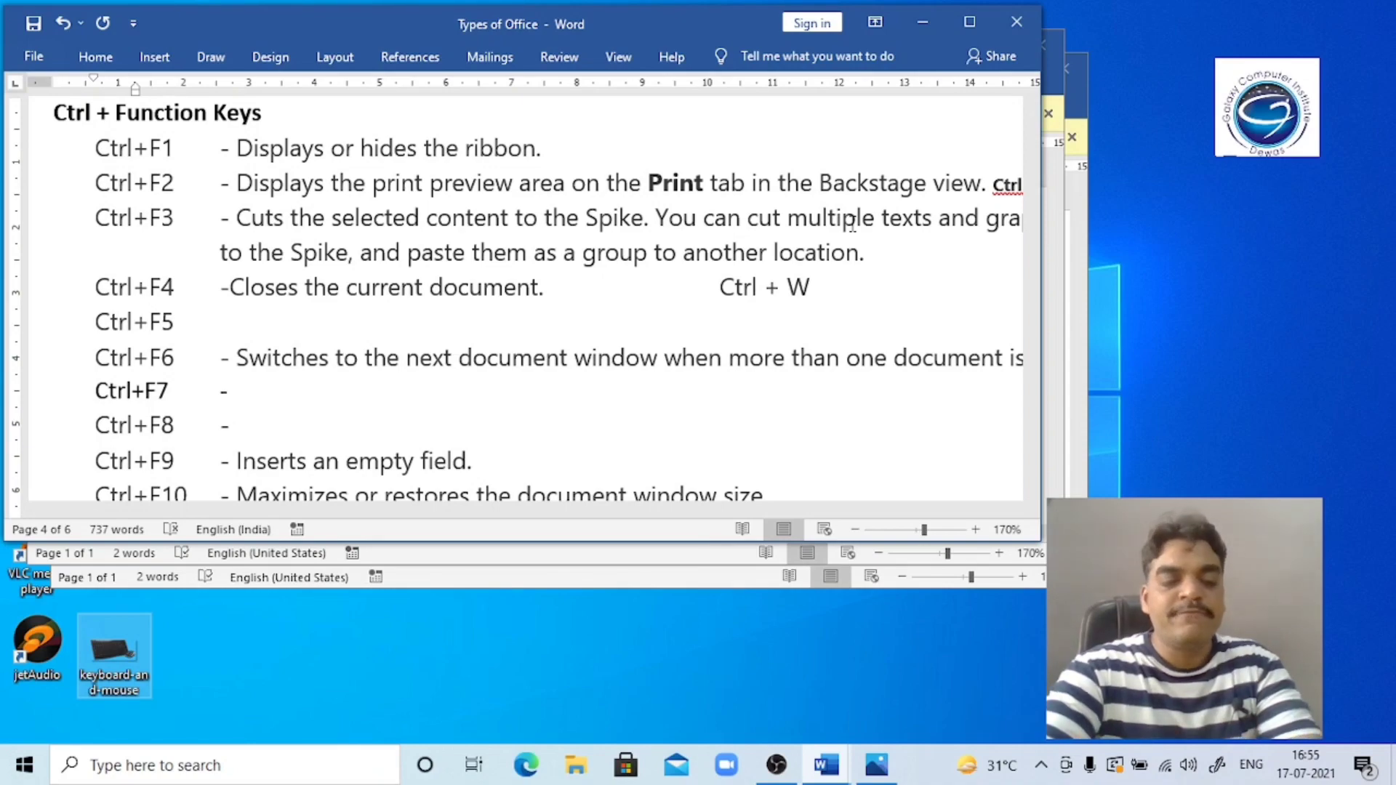
key(ctrl+F10)
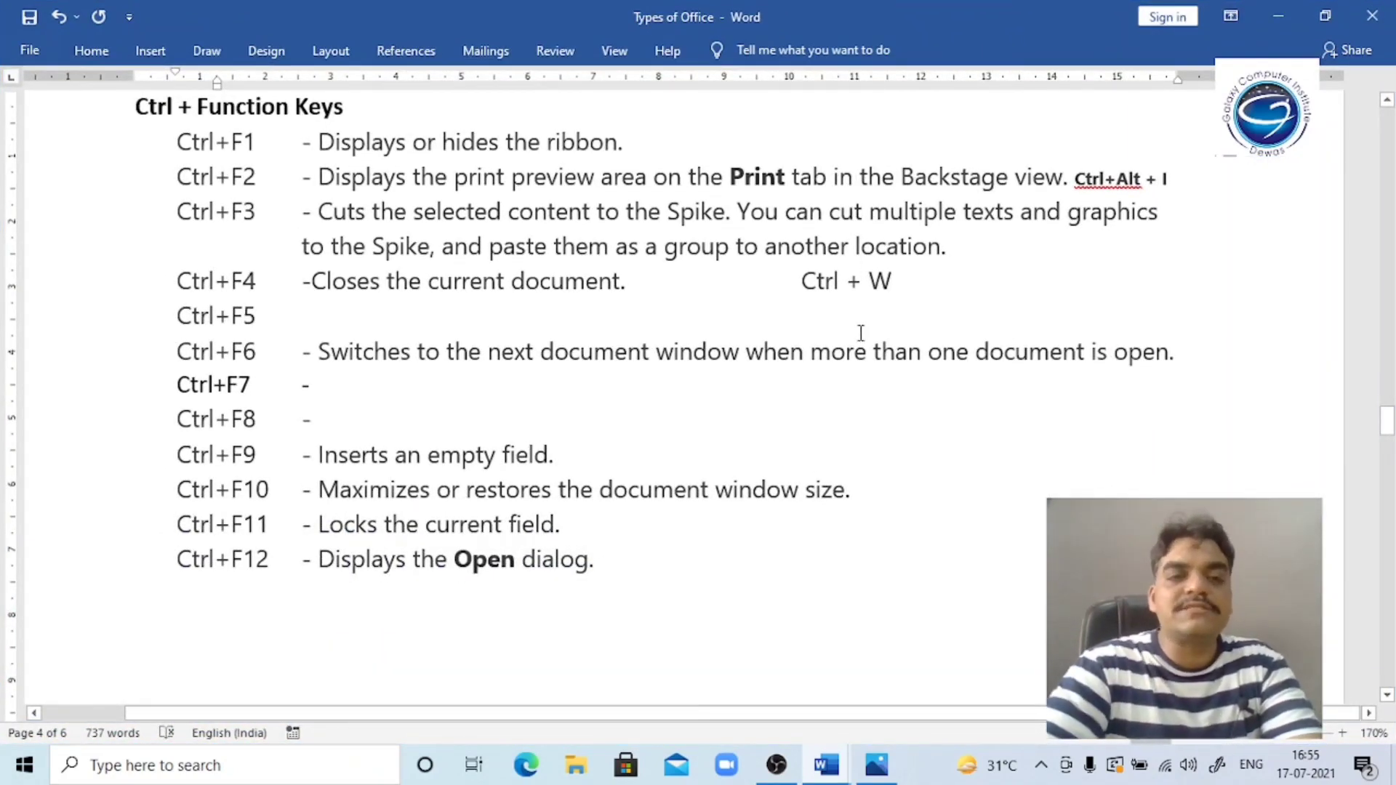
Add the alternative shortcut "Ctrl + O" after the Ctrl+F12 description, spaced three tab stops away from it.
click(629, 564)
key(Tab)
key(Tab)
key(Tab)
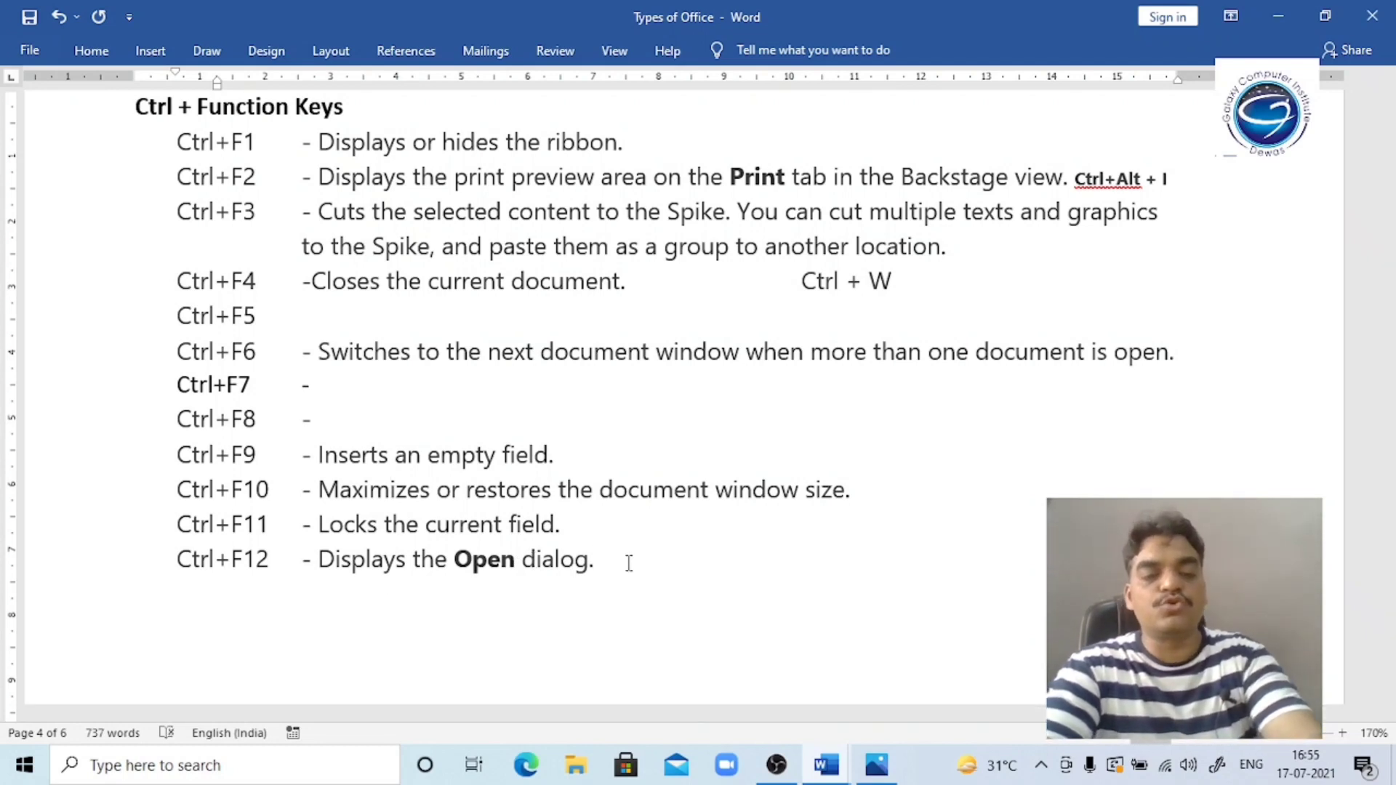
text(Ctrl )
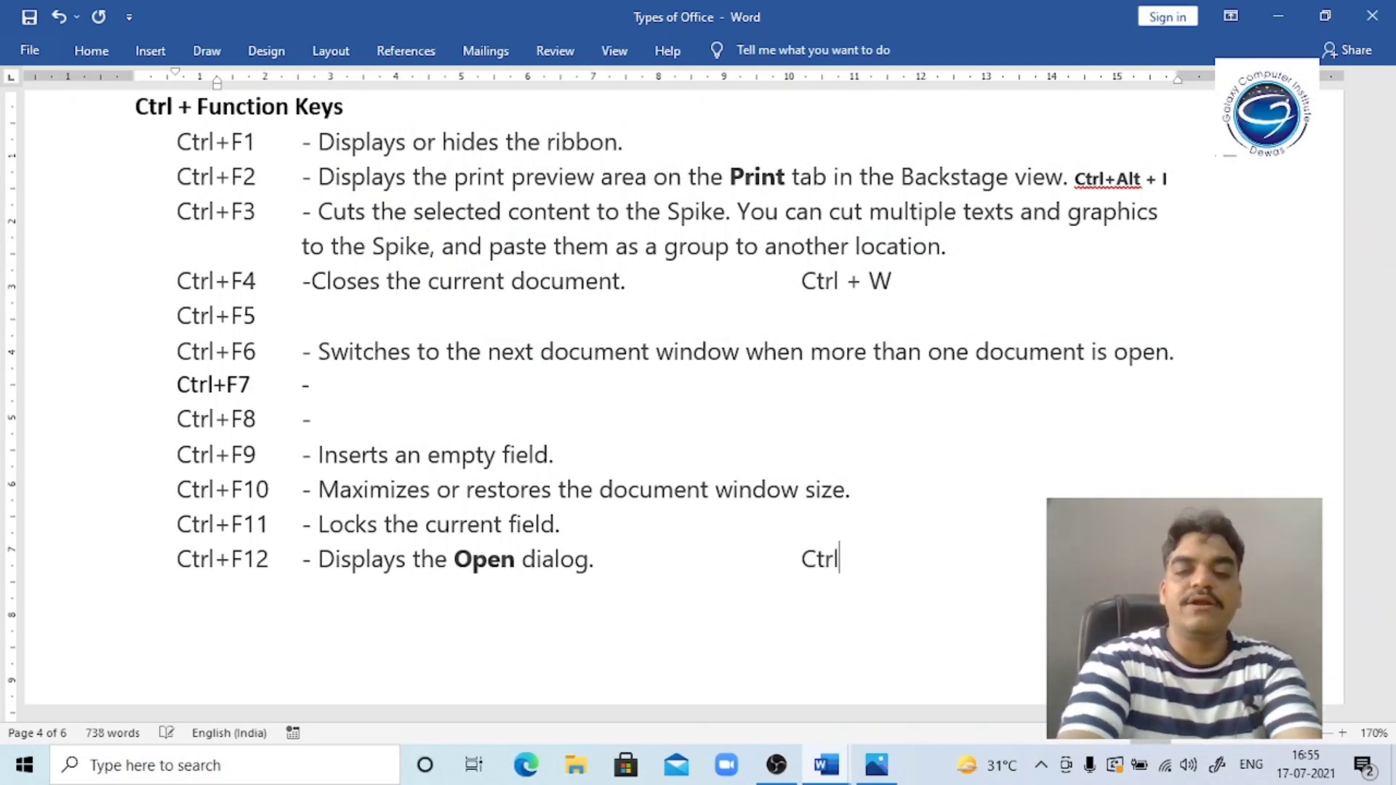
text(+ O)
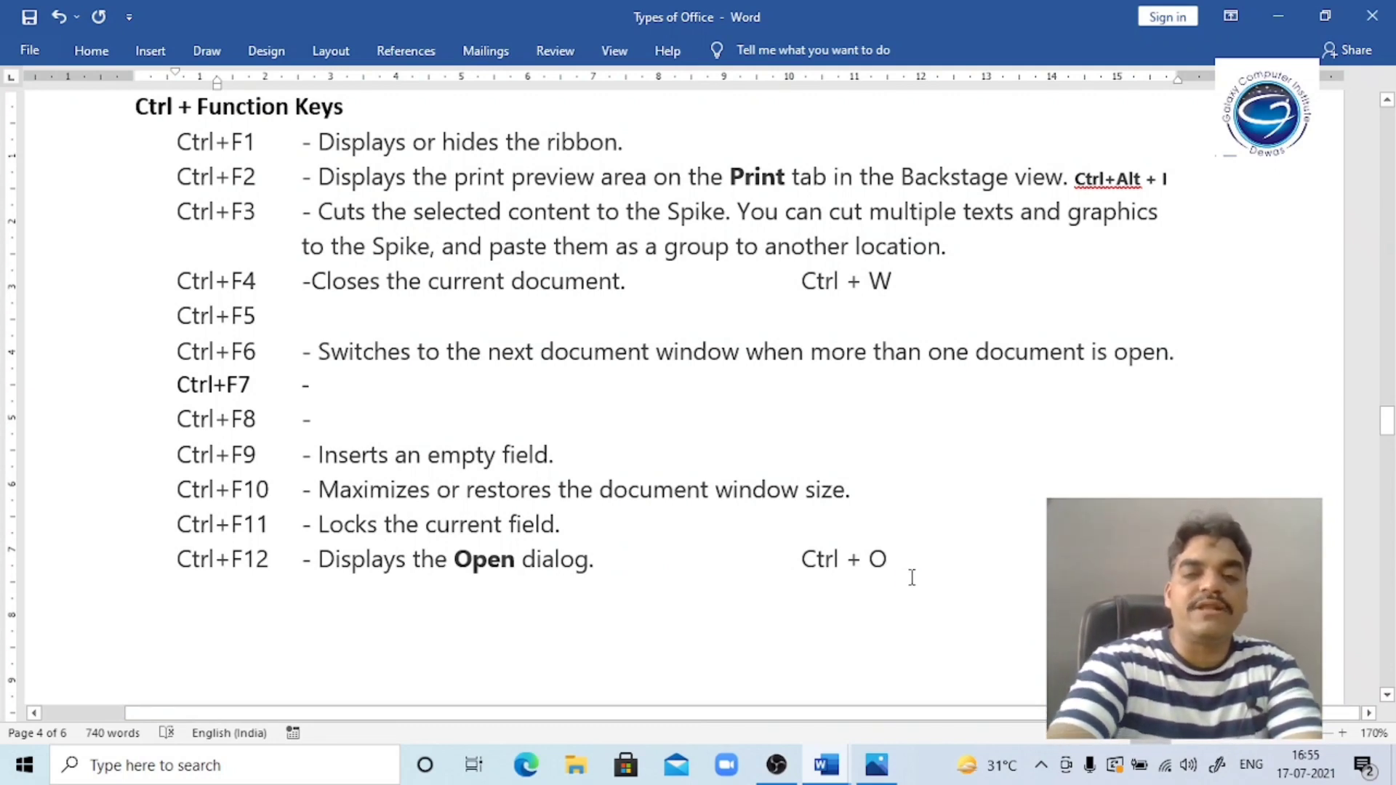
Display the Open dialog twice with a look at the print preview in between, leaving each without opening or printing anything.
key(ctrl+F12)
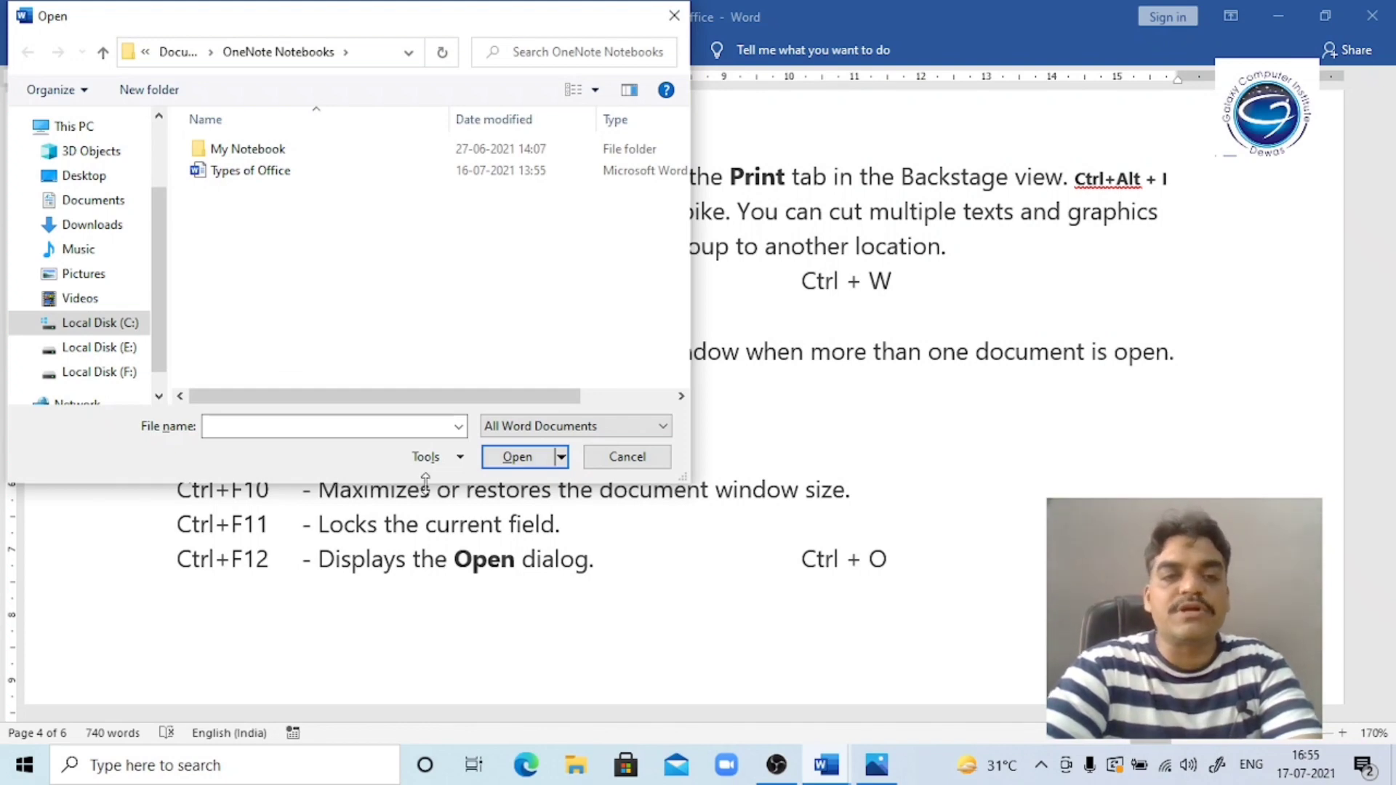
click(643, 453)
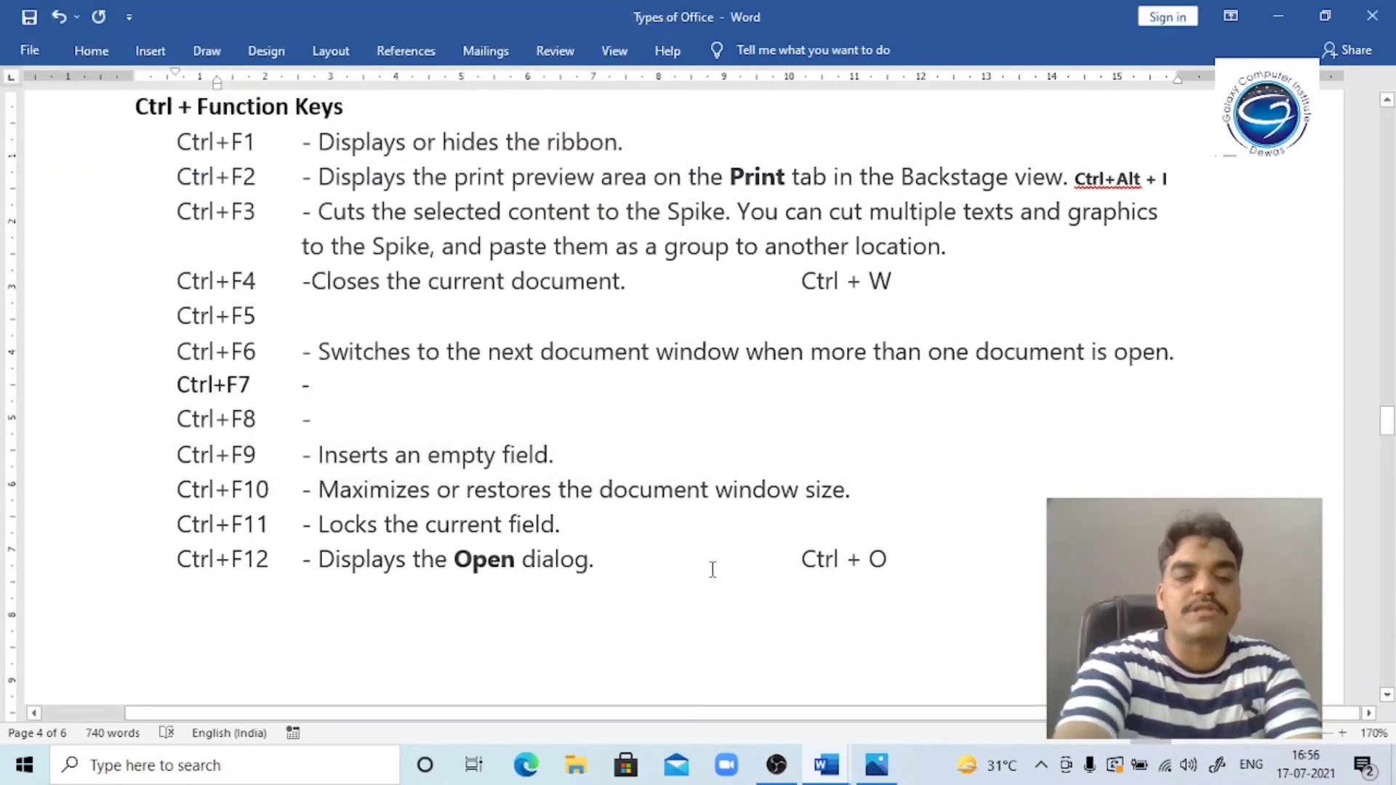
key(ctrl+F2)
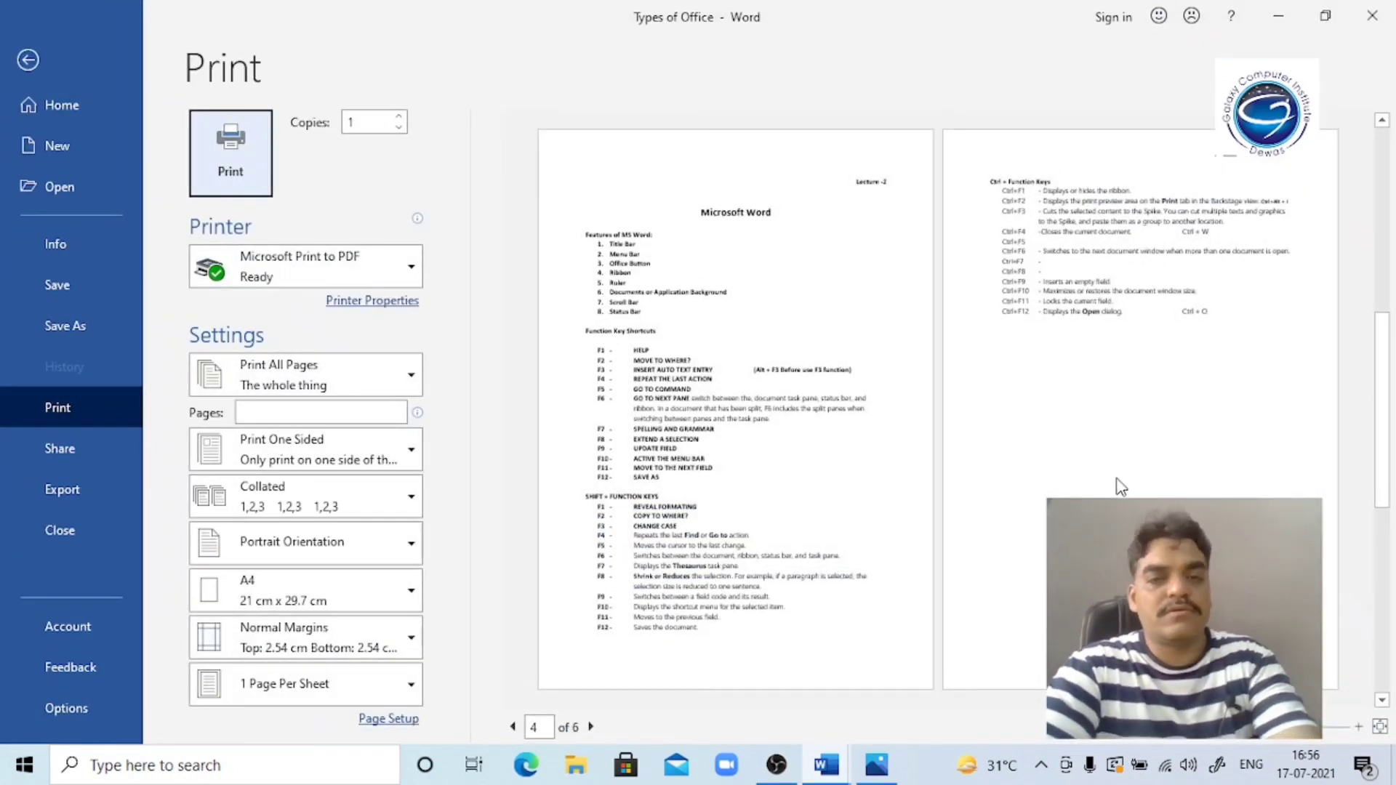
key(Escape)
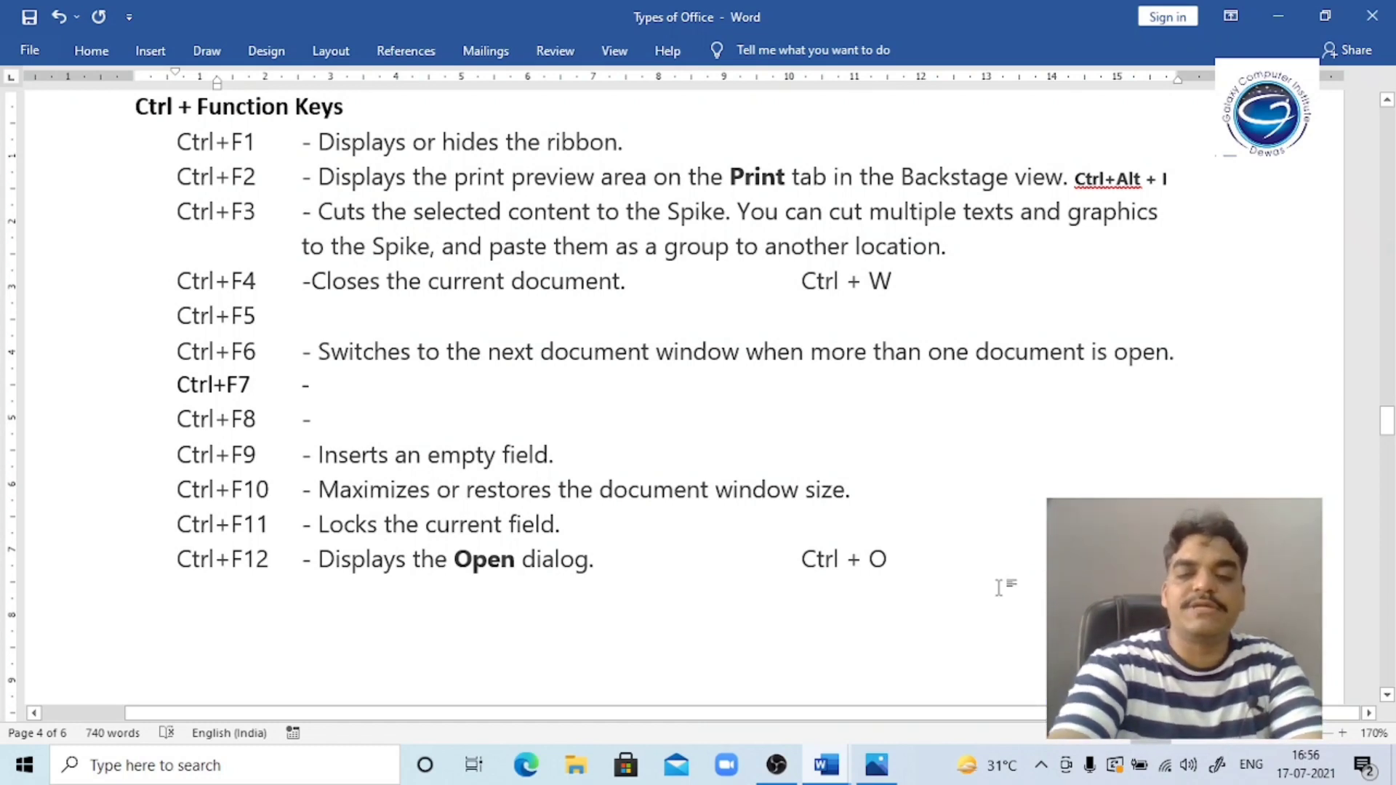
key(ctrl+F12)
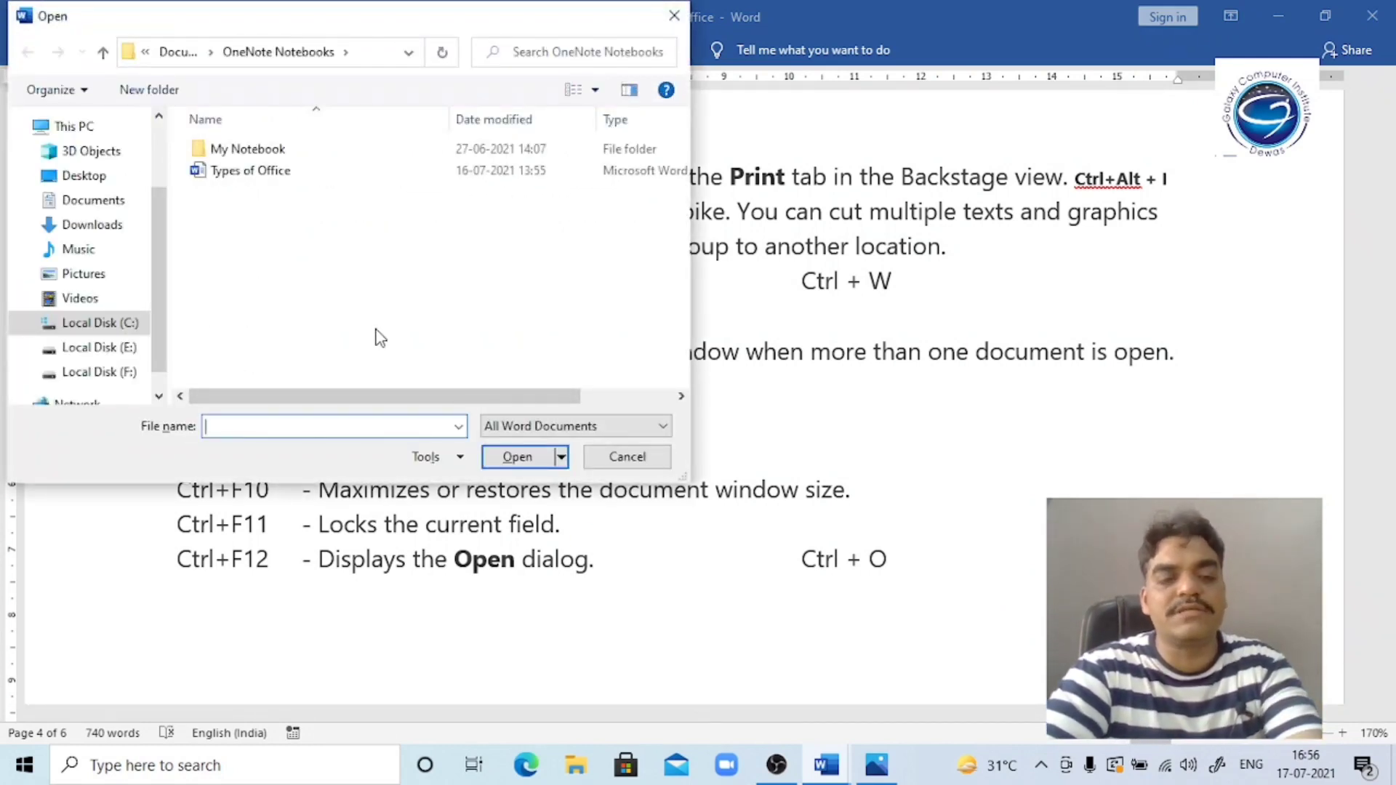
key(Escape)
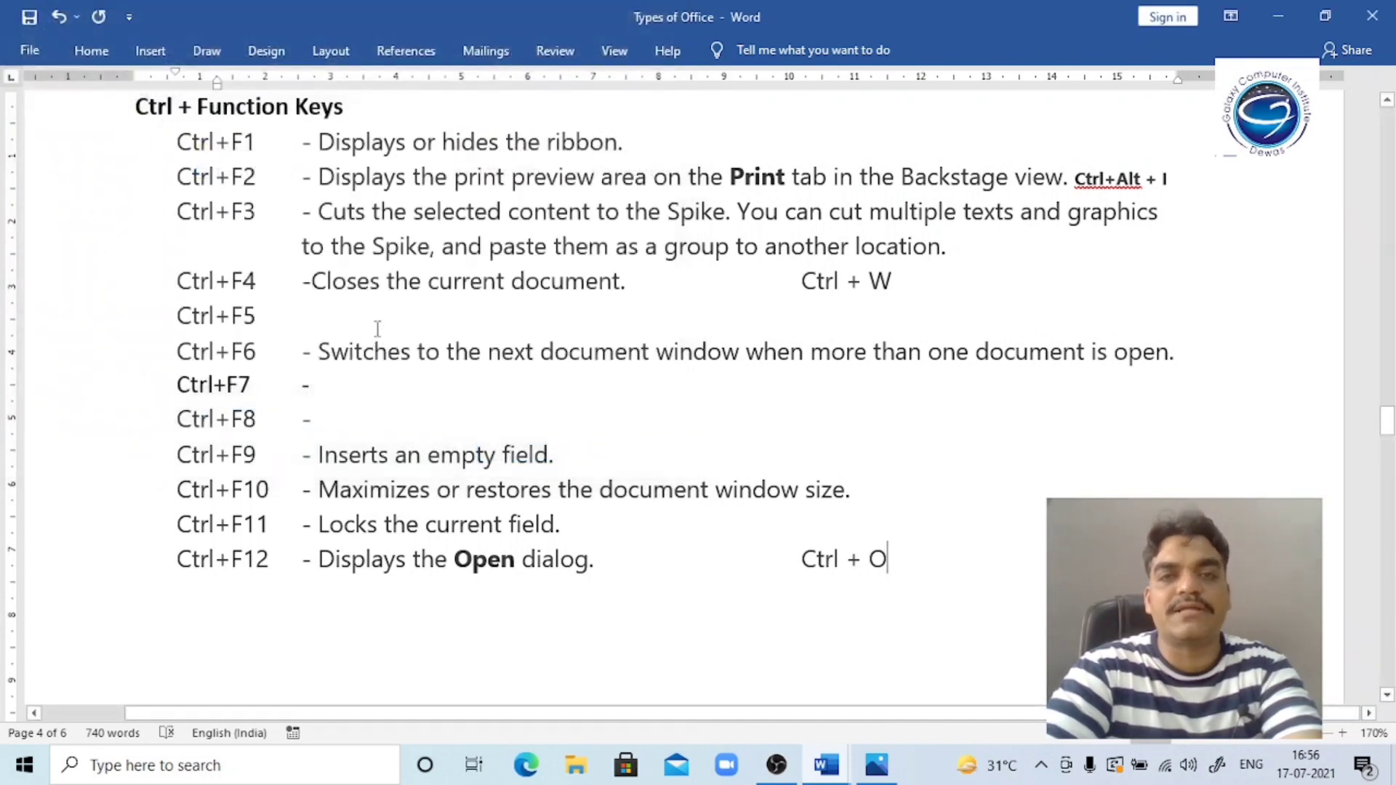